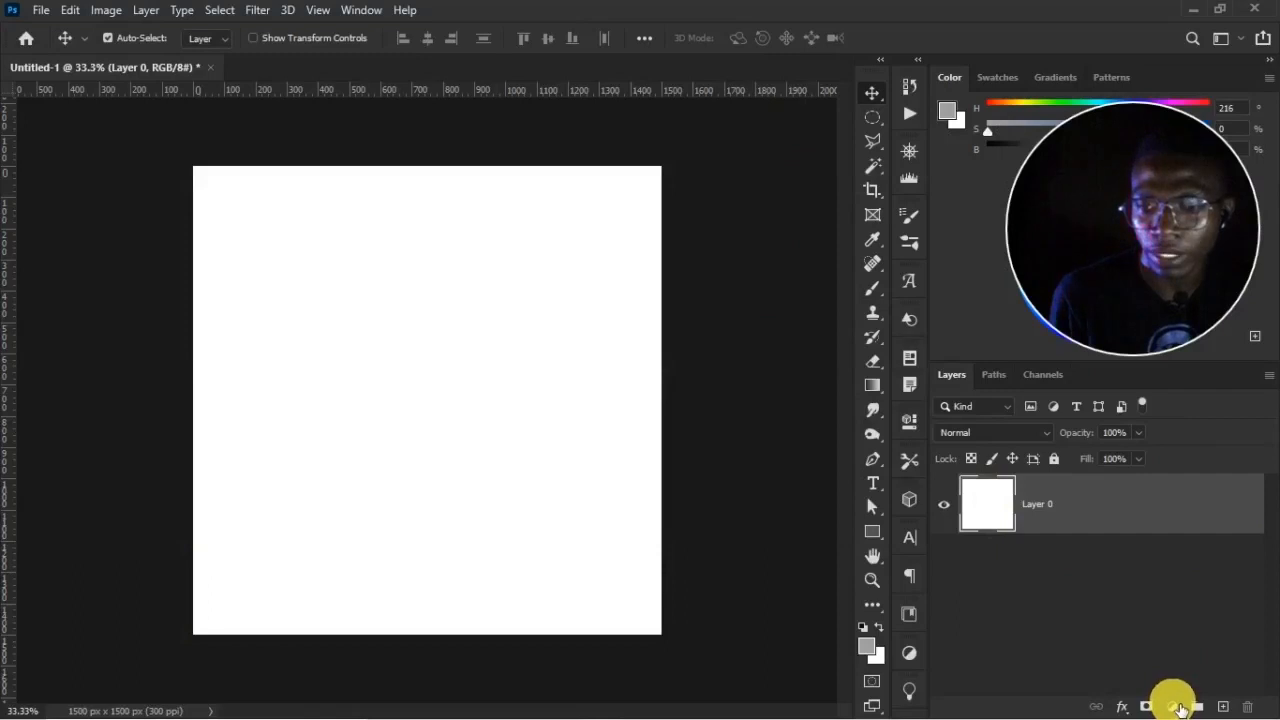
Add a Solid Color fill layer in light grey EEEEEE above Layer 0
left_click(1177, 707)
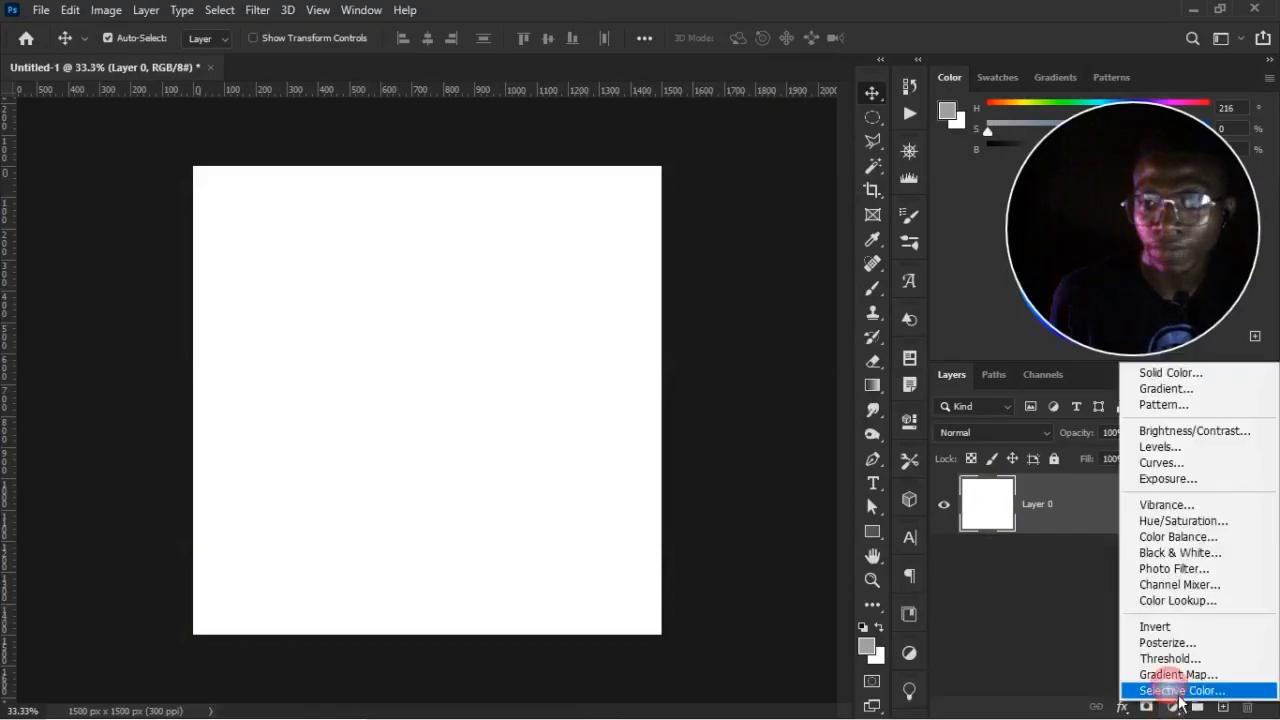
left_click(1177, 380)
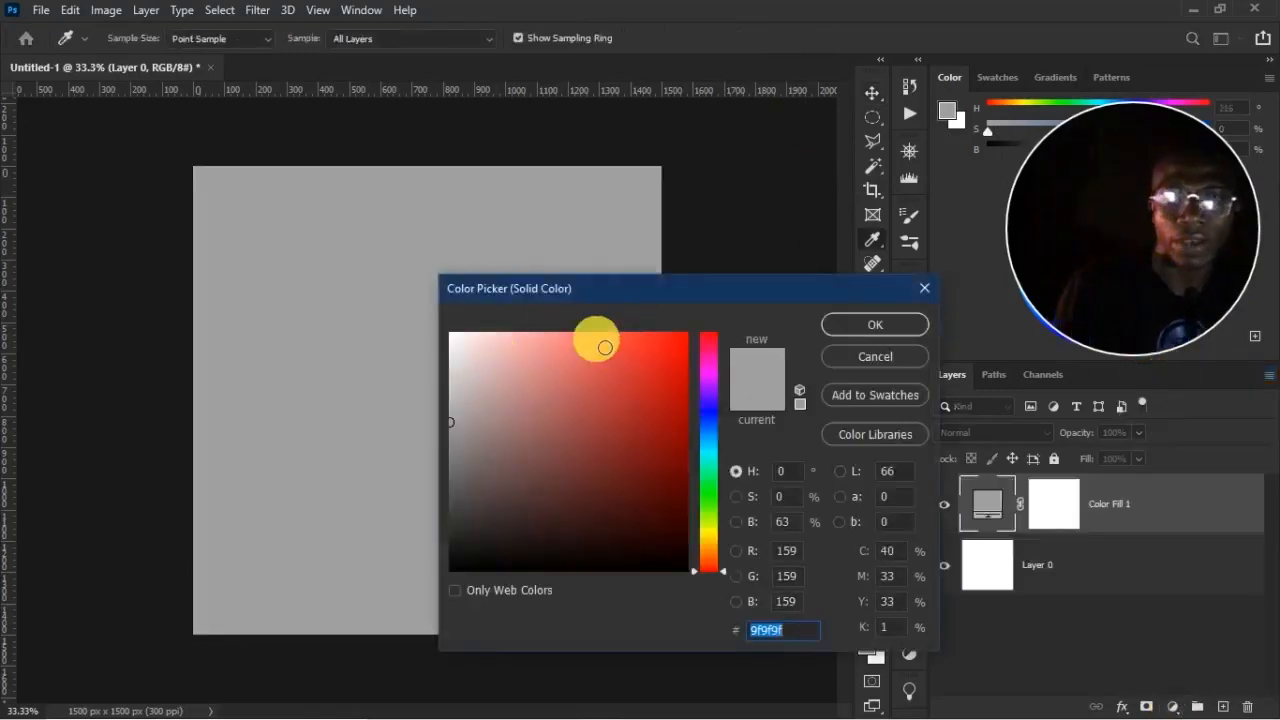
type("EEEEEE")
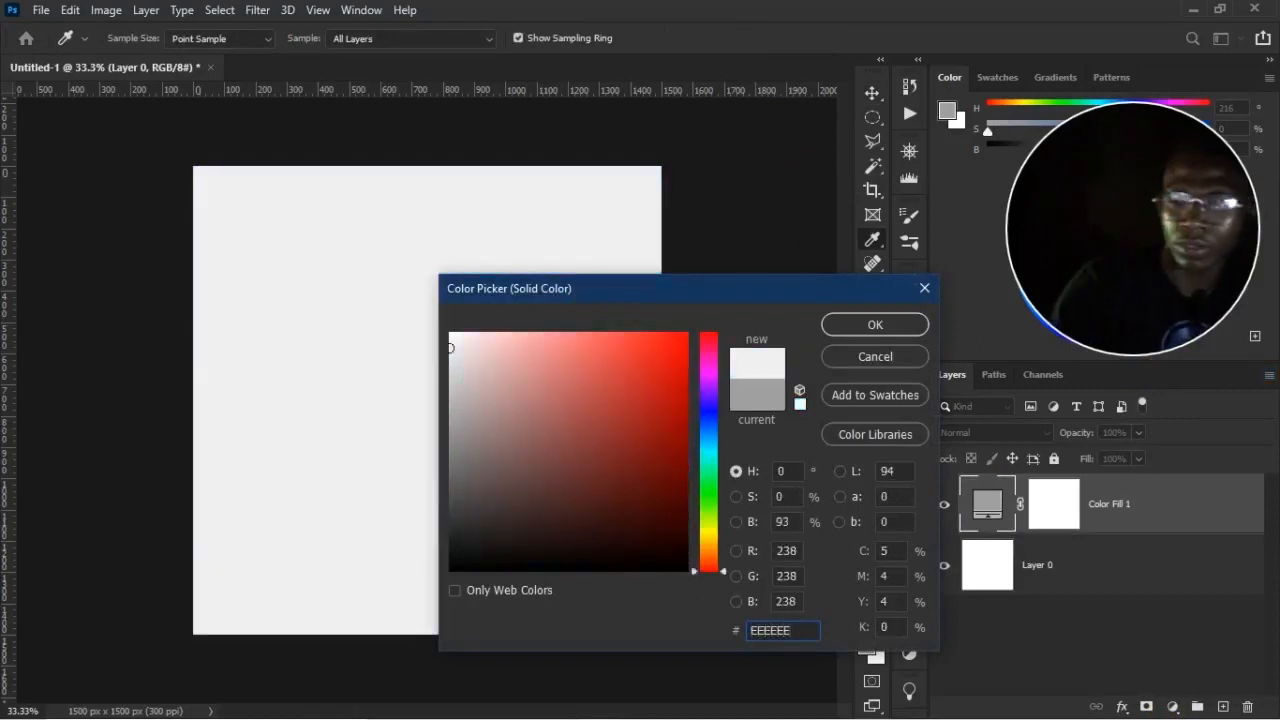
key("Return")
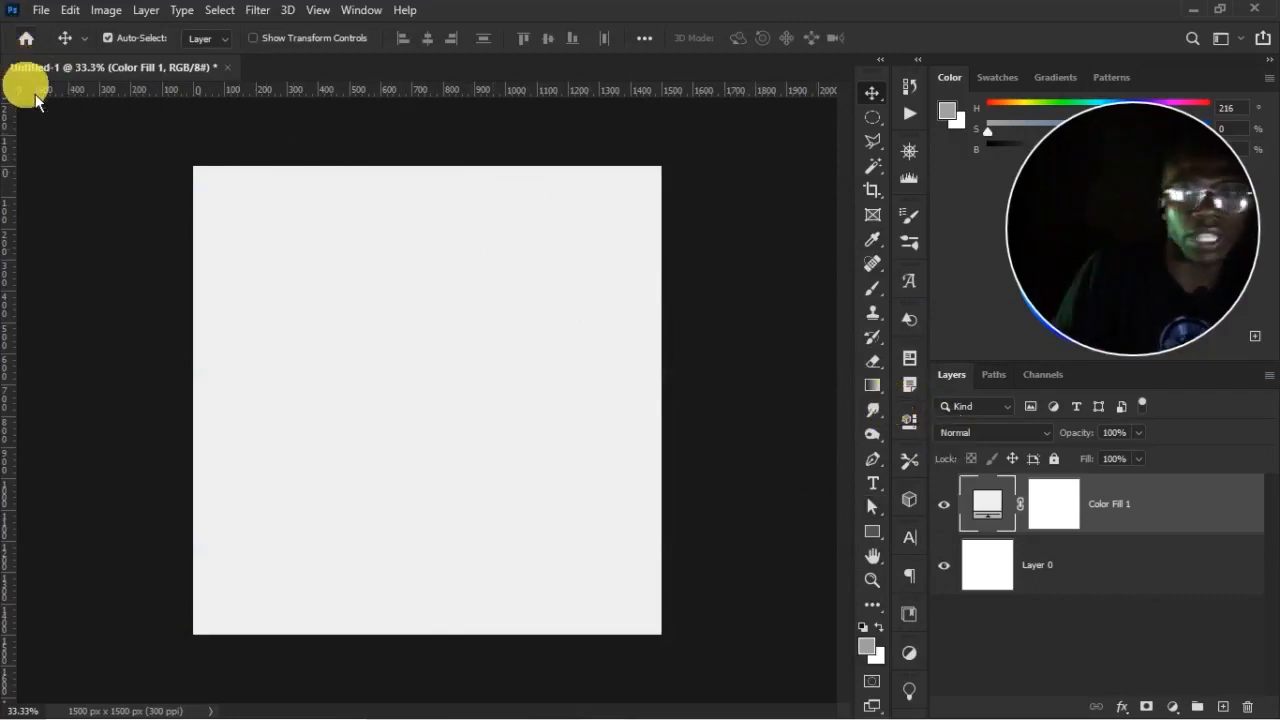
Place the laptop image as an embedded object, scale it down to about half width and position it in the canvas's lower middle
left_click(41, 10)
left_click(180, 393)
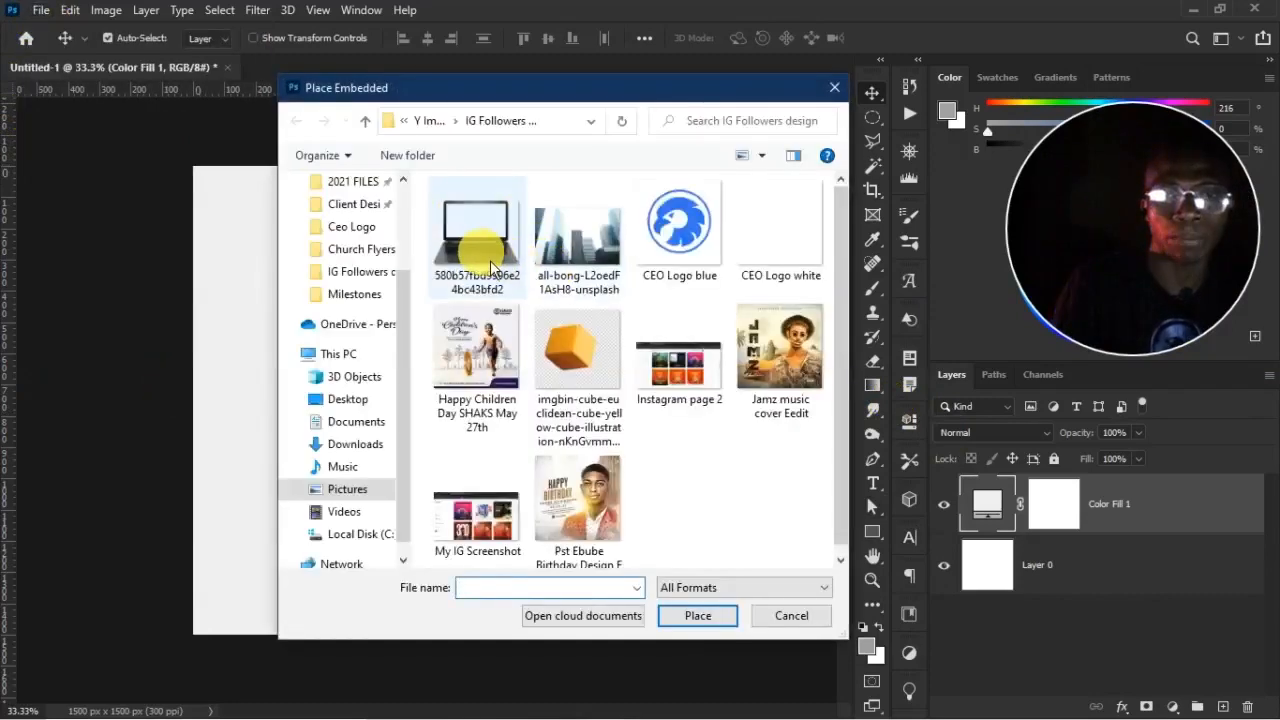
double_click(491, 263)
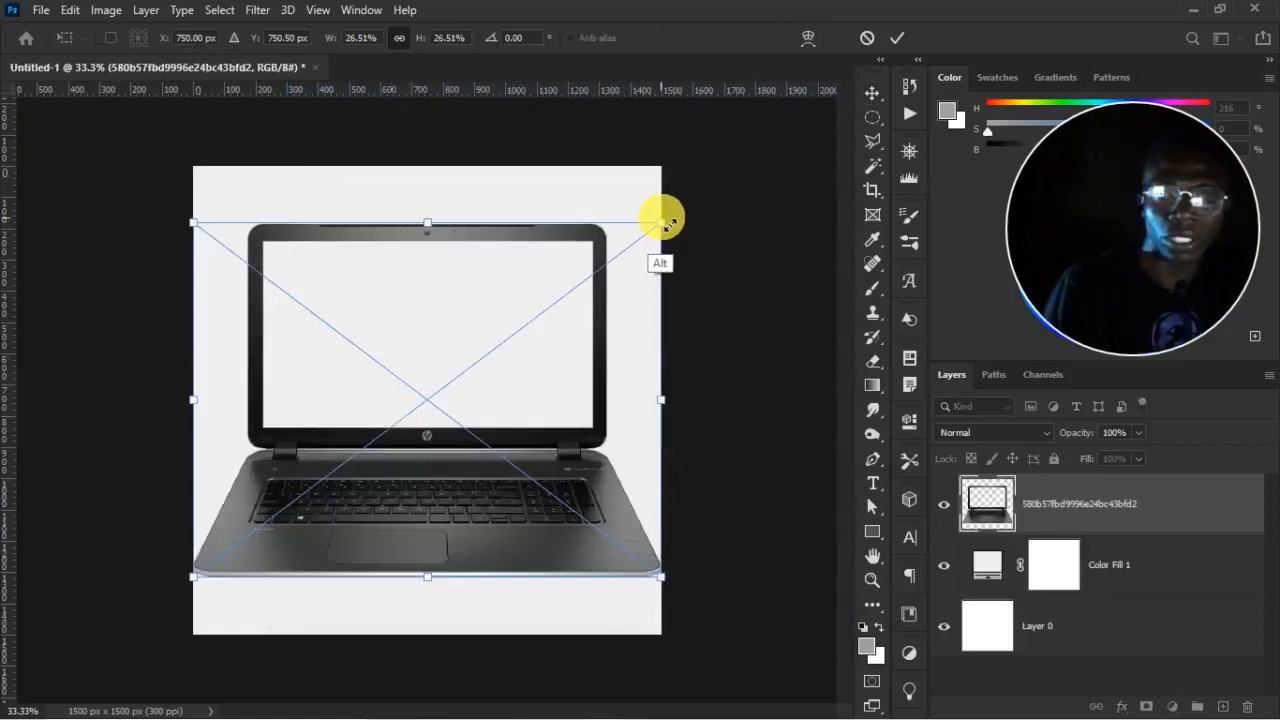
left_click_drag(671, 230, 566, 340)
left_click_drag(478, 410, 486, 481)
double_click(486, 481)
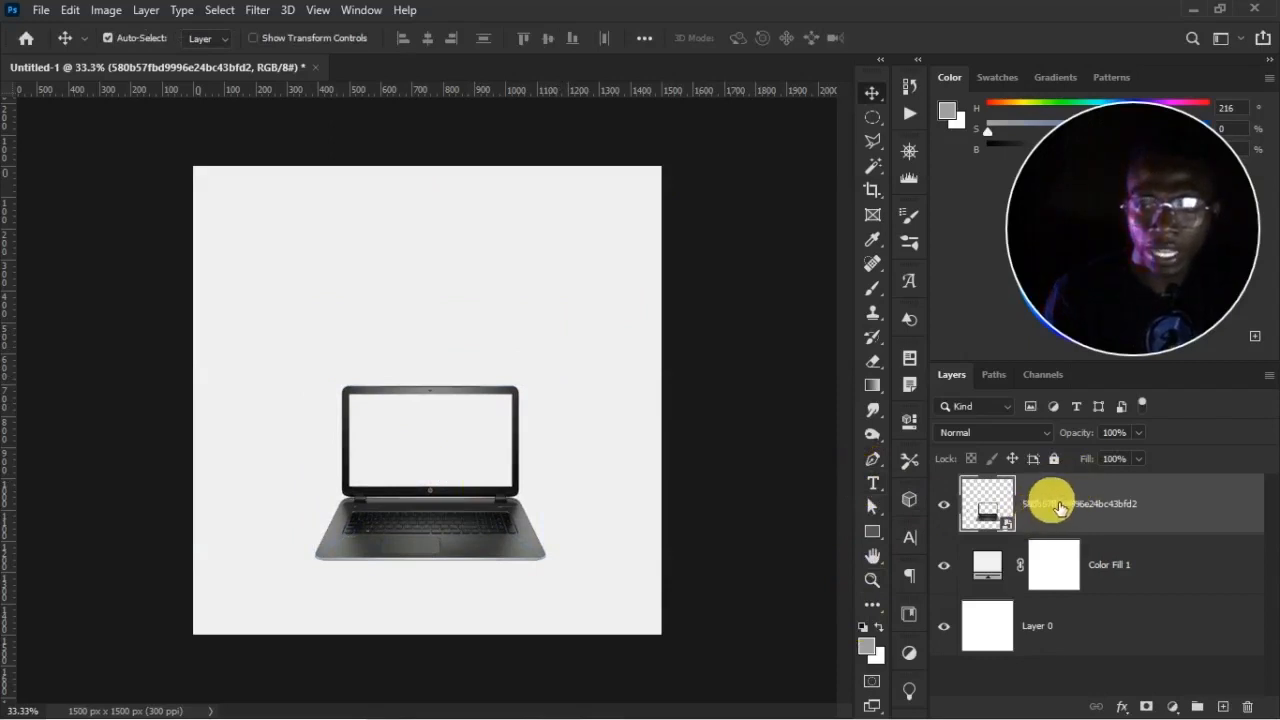
Align the laptop layer to the horizontal centre of Layer 0
key("ctrl")
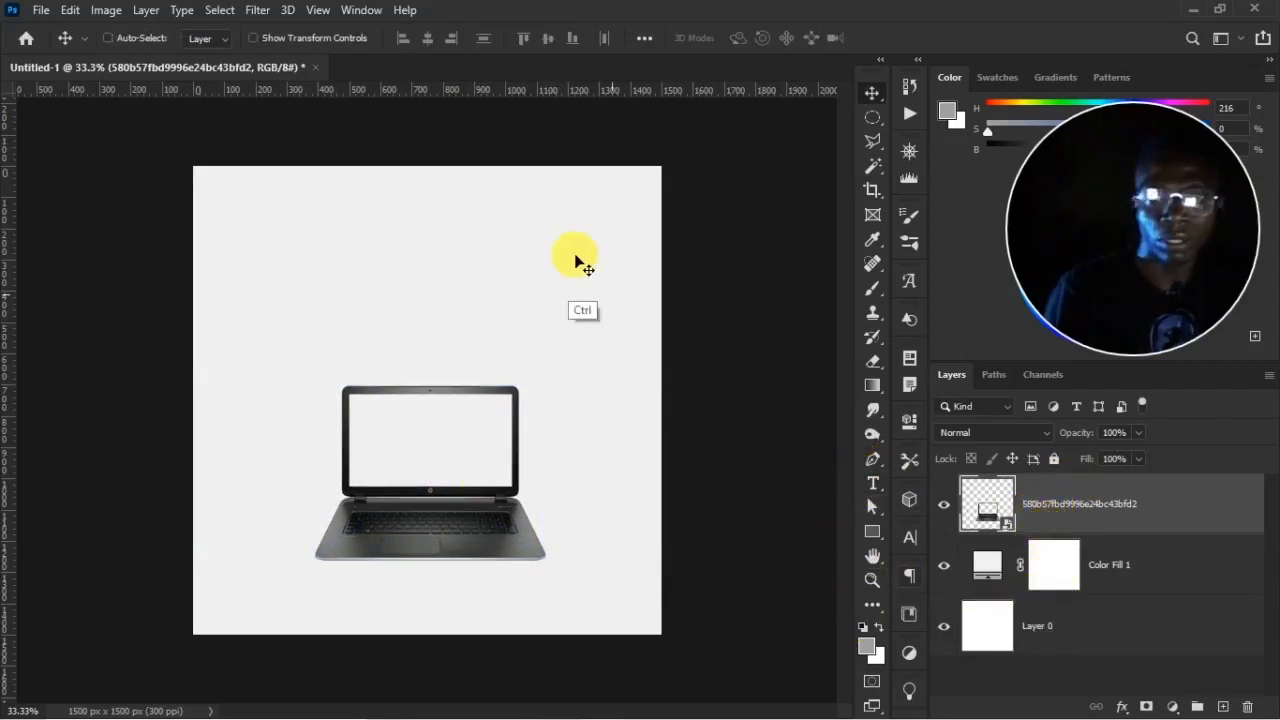
left_click(1108, 643, "ctrl")
left_click(440, 45)
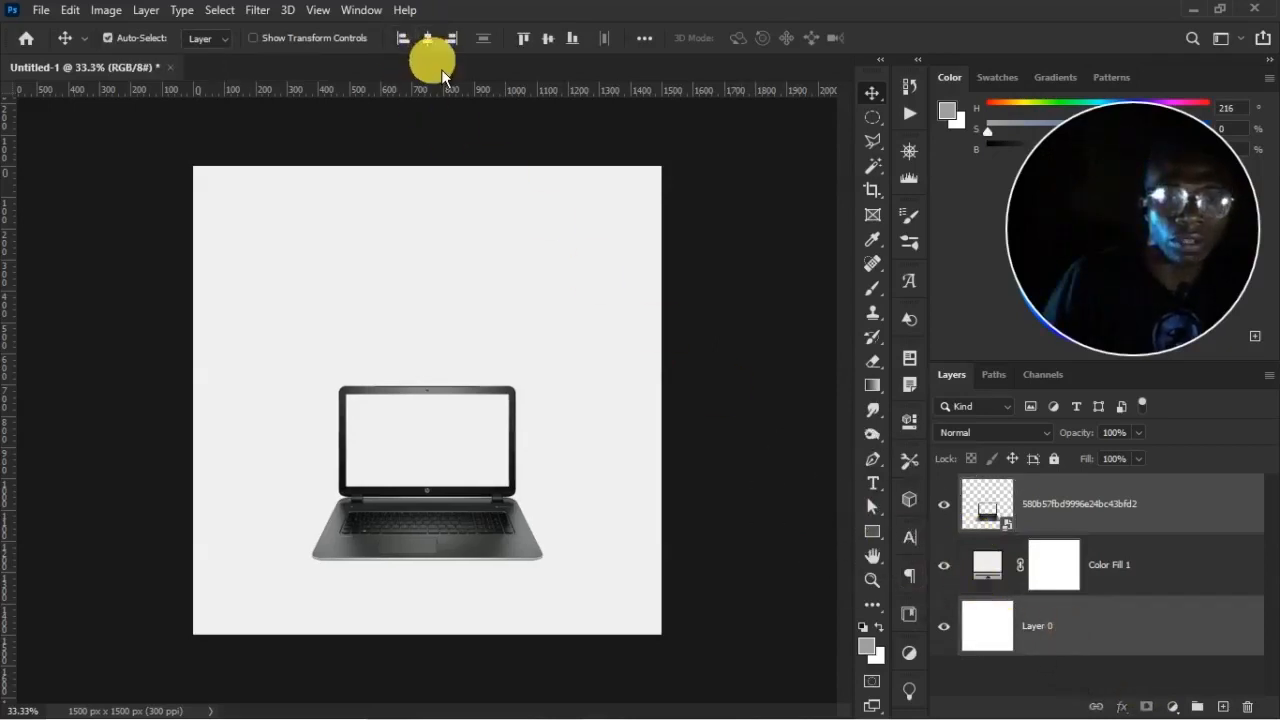
left_click(455, 500)
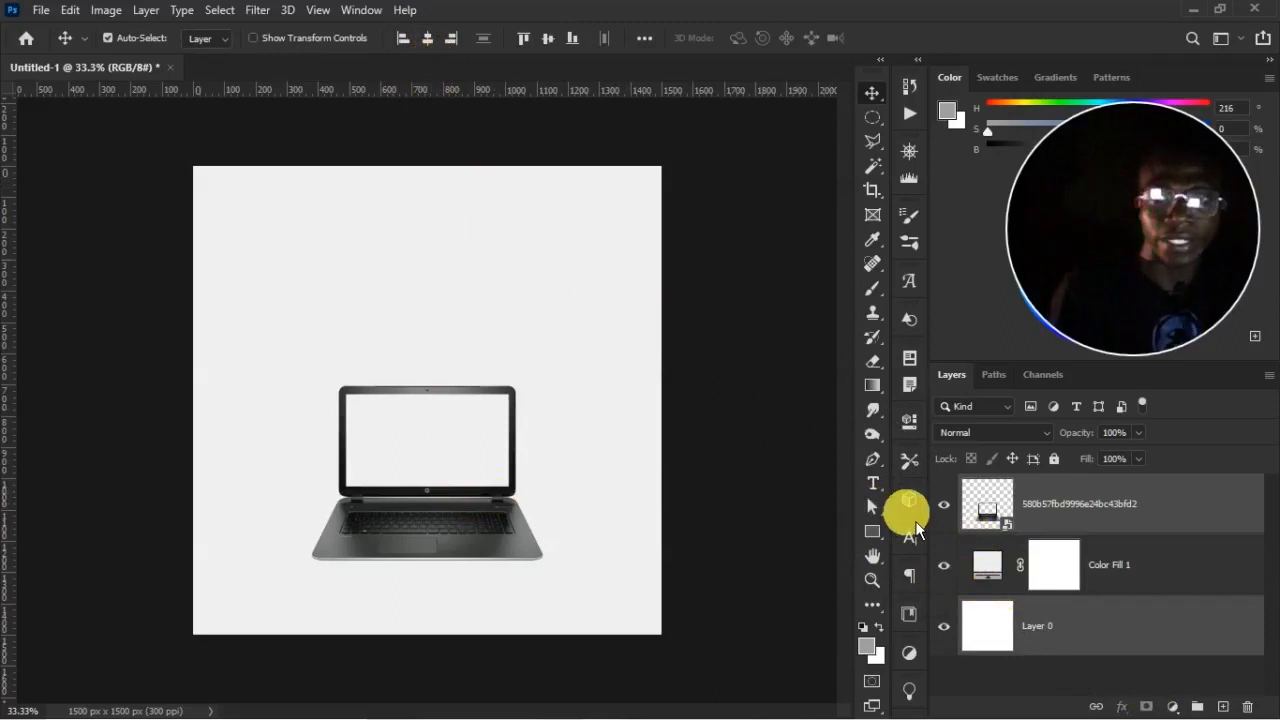
Rename the placed laptop image's layer as LAPTOP
left_click(1016, 506)
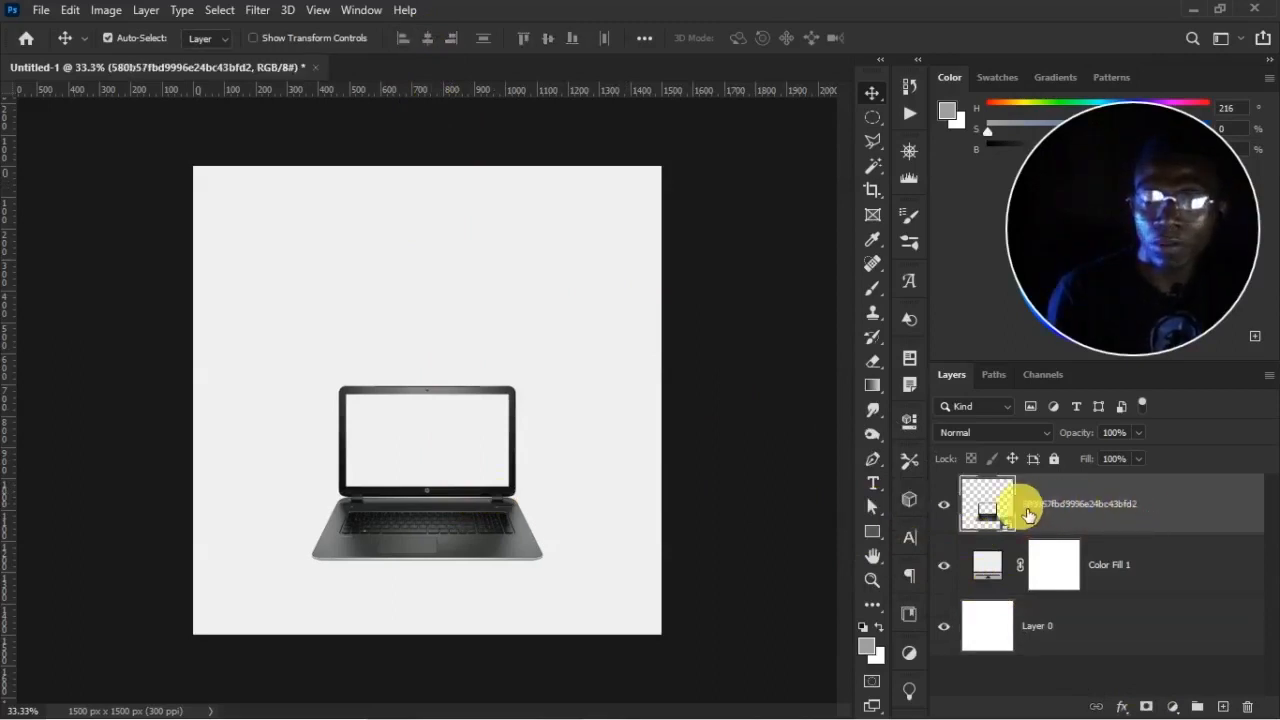
left_click(941, 505)
left_click(941, 505)
double_click(1078, 504)
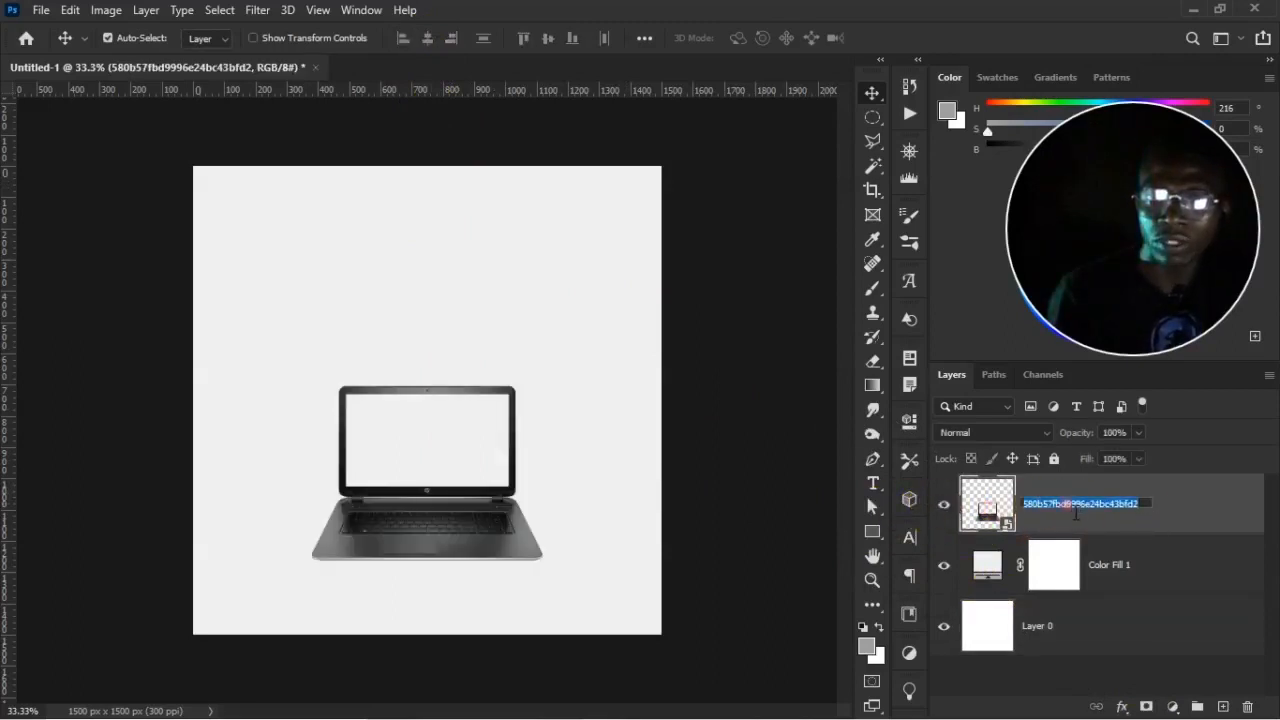
type("LAPT")
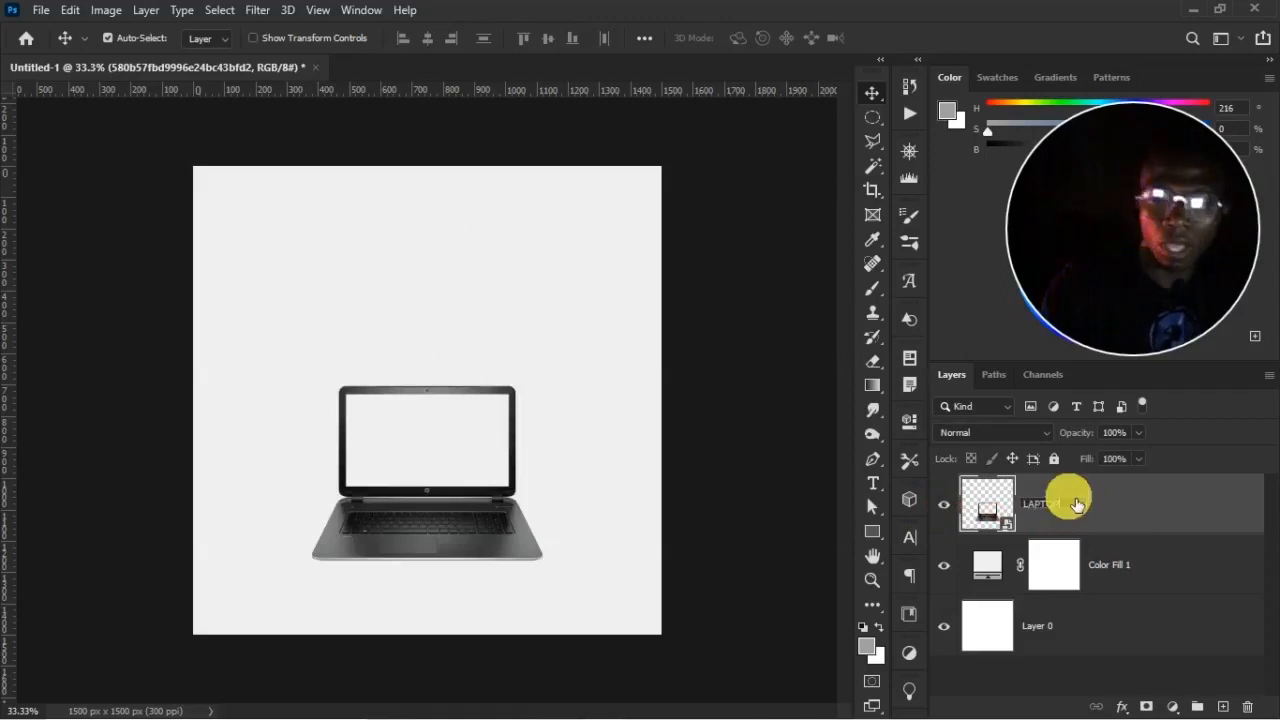
type("OP")
key("Return")
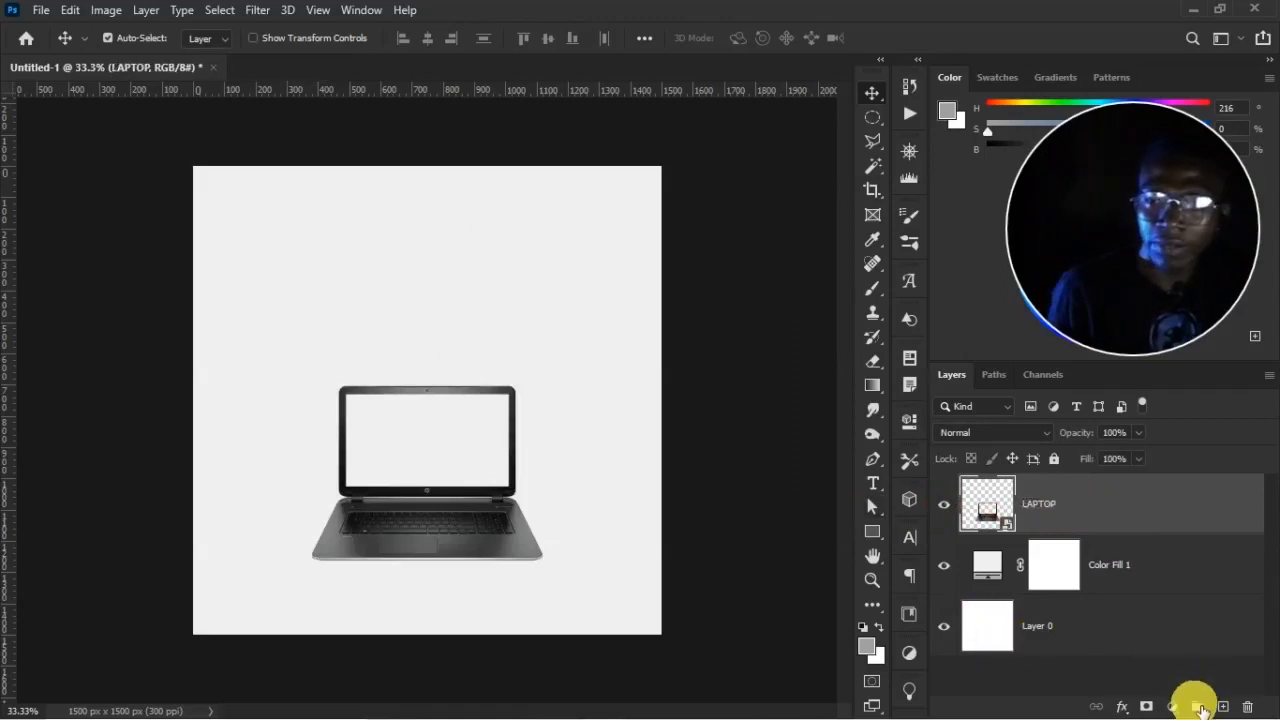
Create a new layer group above the LAPTOP layer and name it LAPTOP IMG
left_click(1199, 707)
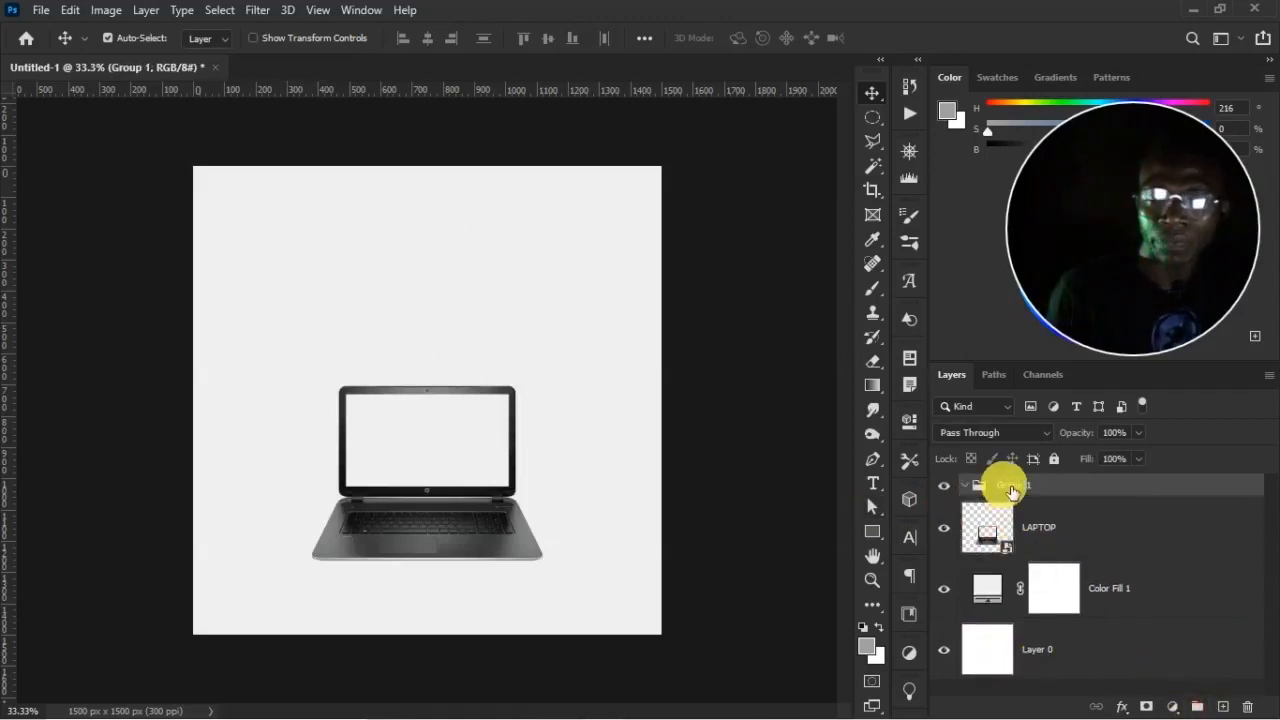
double_click(1020, 485)
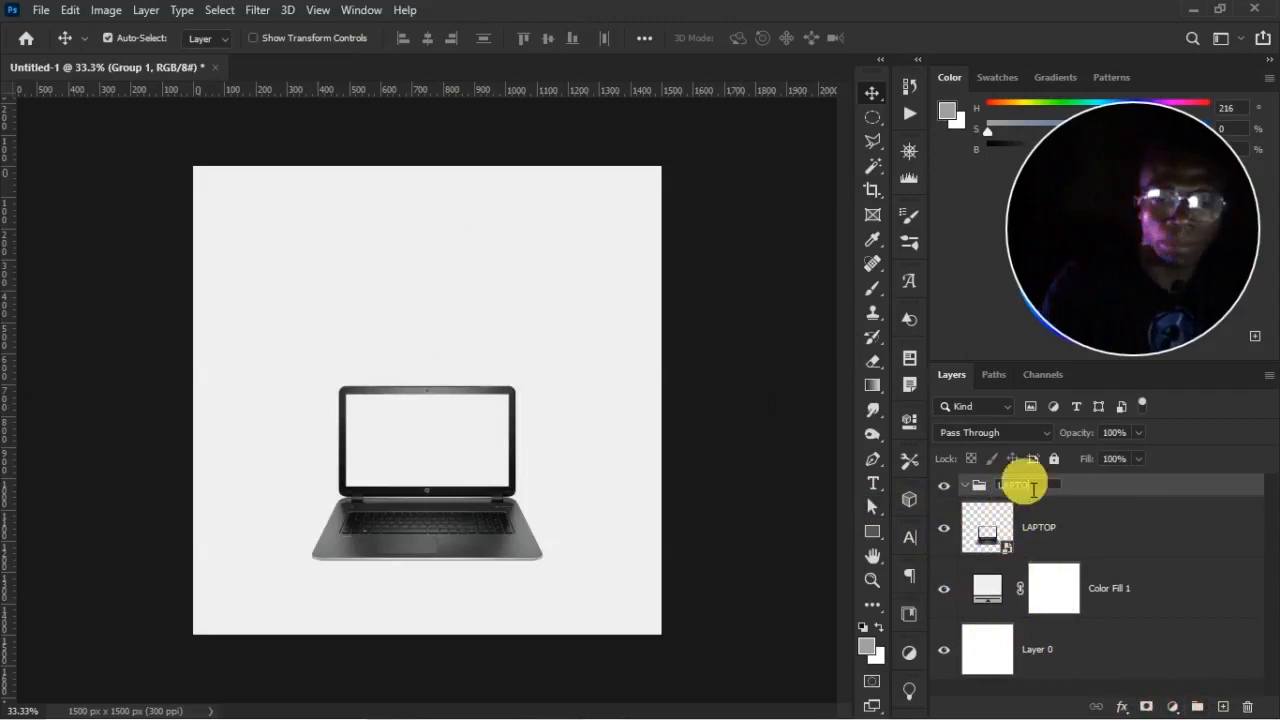
type("LAPTOP IMG")
left_click(1025, 484)
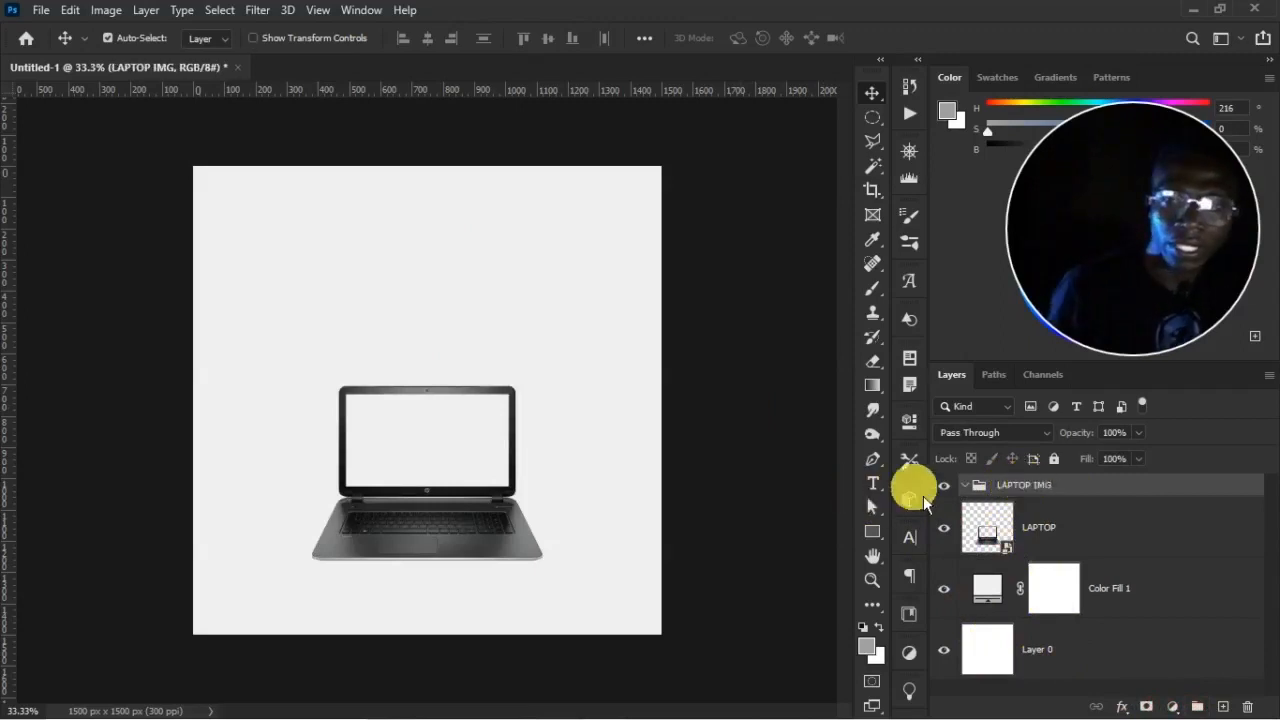
Give the LAPTOP IMG group a yellow colour label and move the LAPTOP layer into it
right_click(1068, 497)
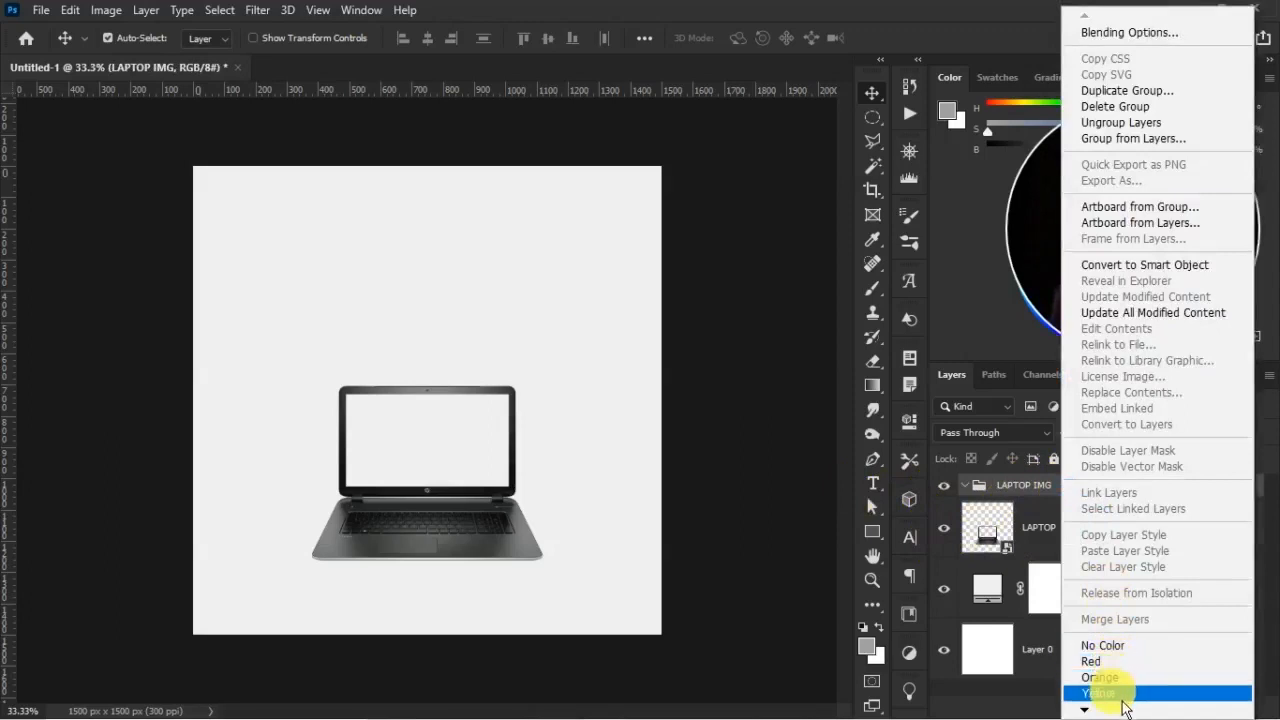
left_click(1122, 692)
mouse_move(962, 528)
left_mouse_down()
mouse_move(1043, 523)
mouse_move(1081, 502)
mouse_move(980, 529)
left_mouse_up()
left_click(1078, 531)
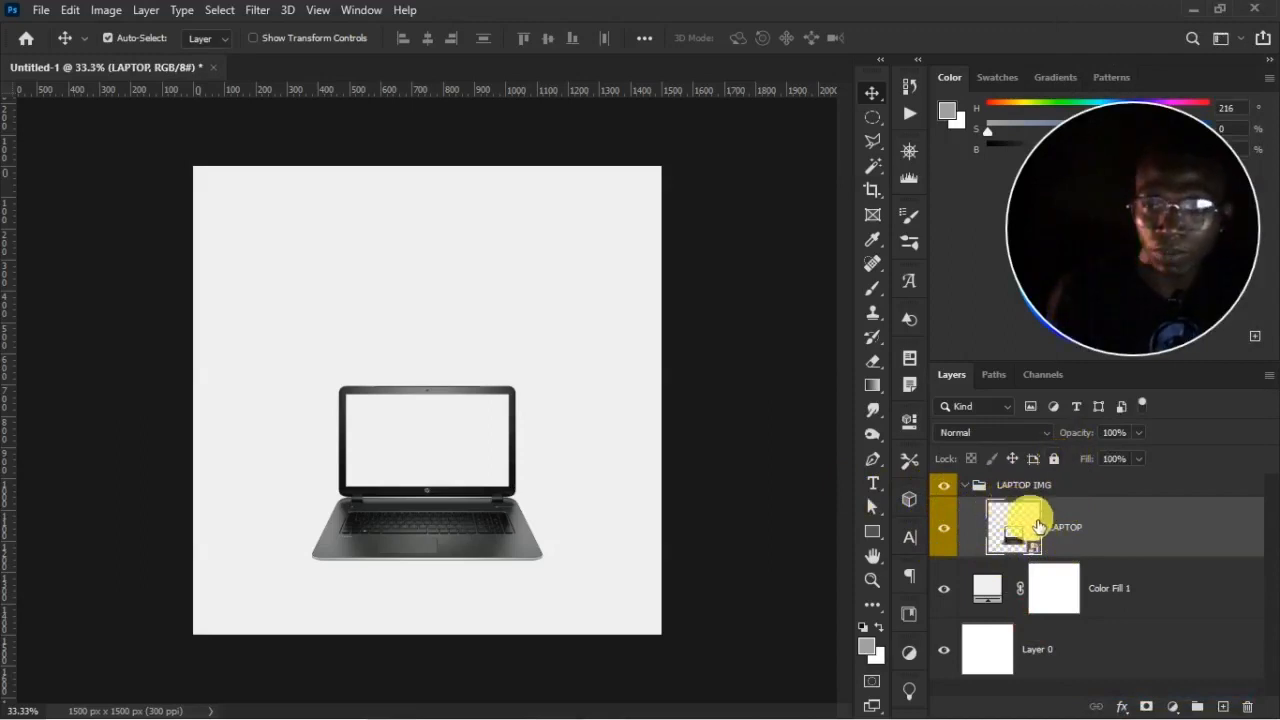
left_click(943, 525)
left_click(943, 525)
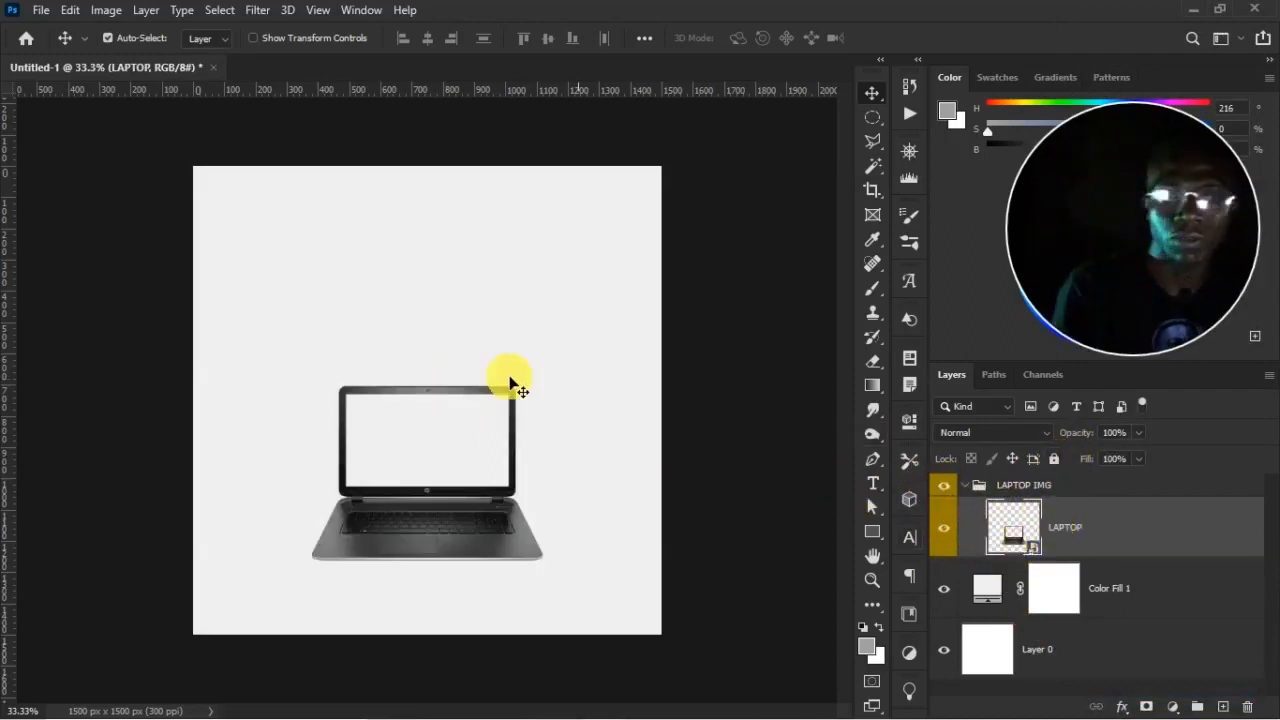
Place the Instagram page 2 image as an embedded object, scale it to about 14% and position it above the laptop
left_click(41, 10)
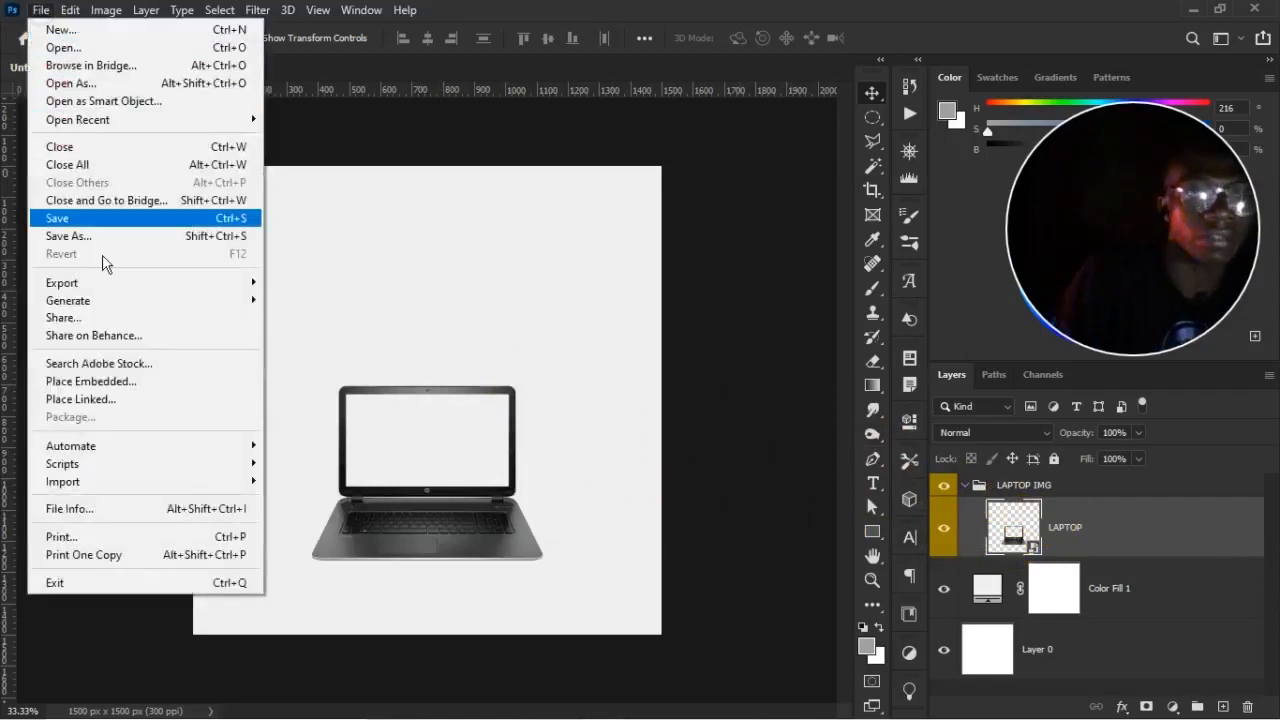
left_click(114, 381)
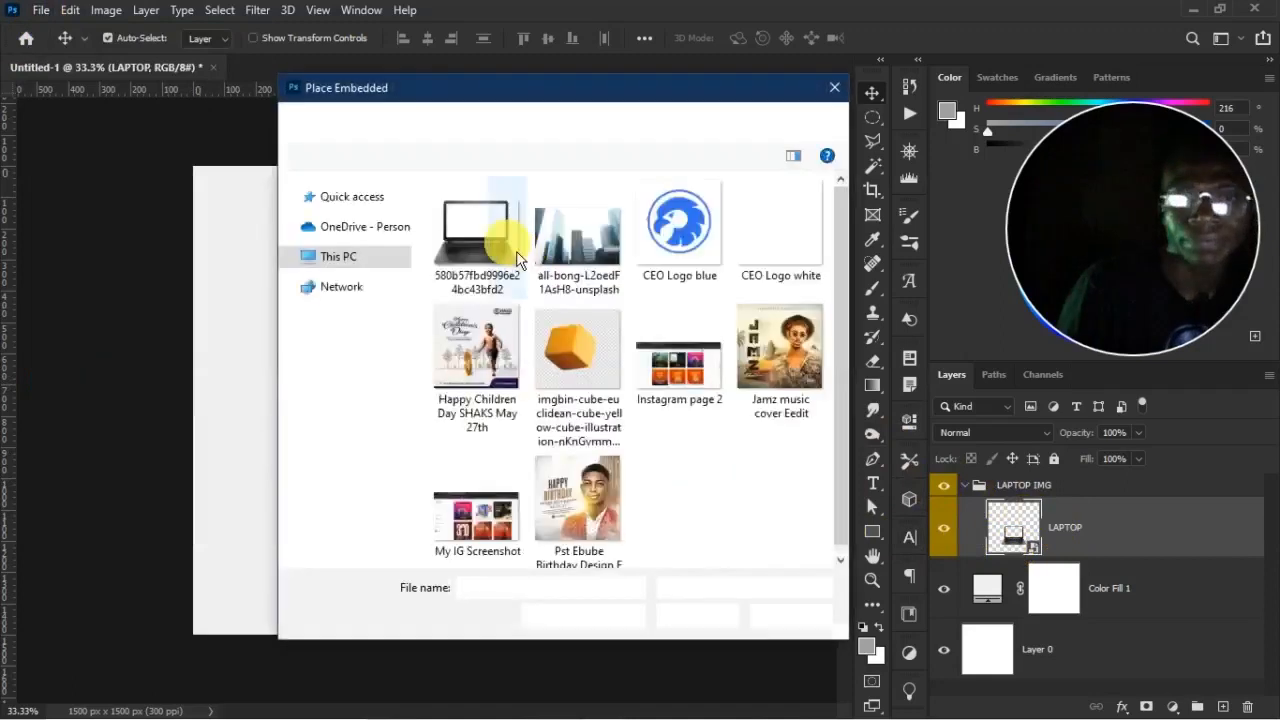
double_click(684, 366)
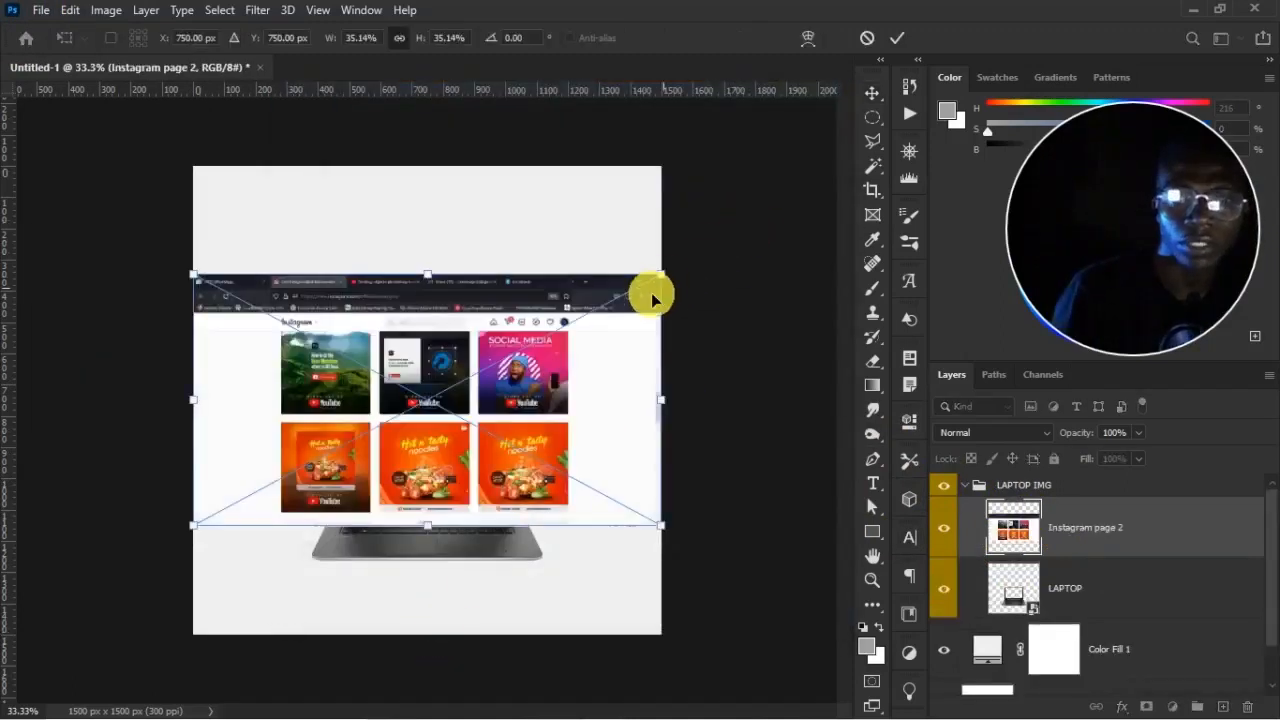
left_click_drag(668, 277, 395, 430)
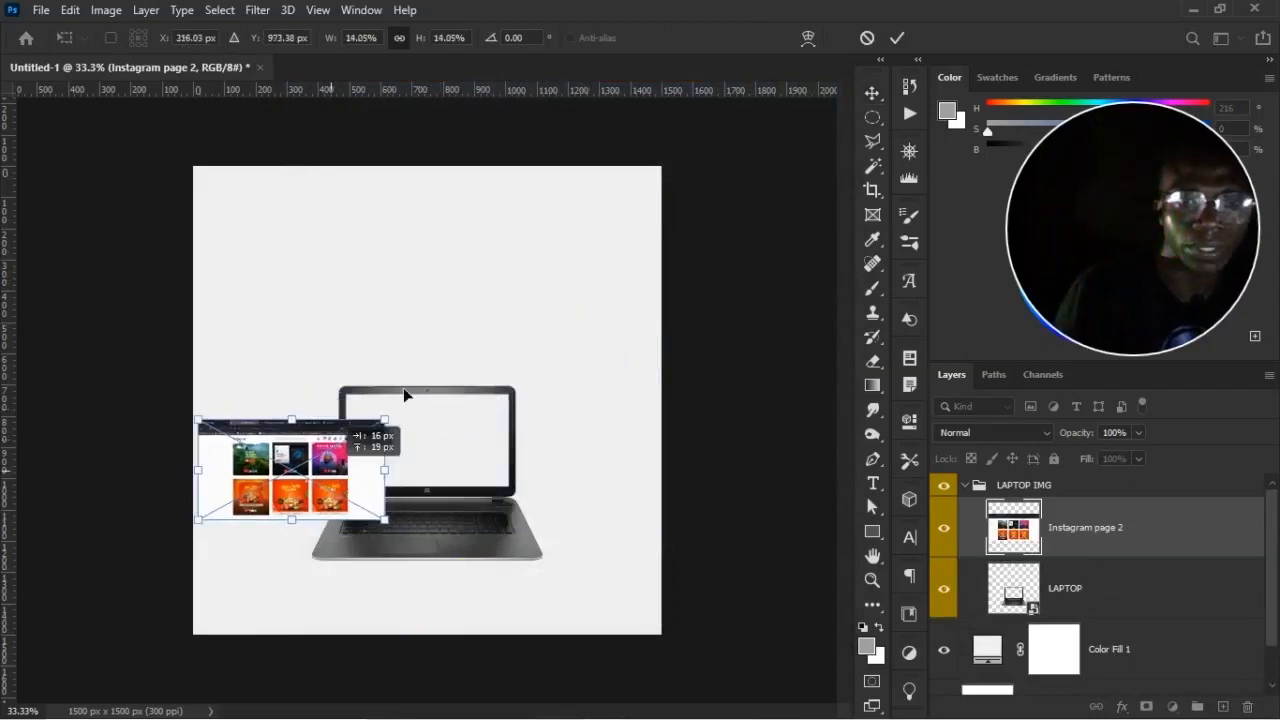
left_click_drag(315, 474, 486, 286)
double_click(486, 286)
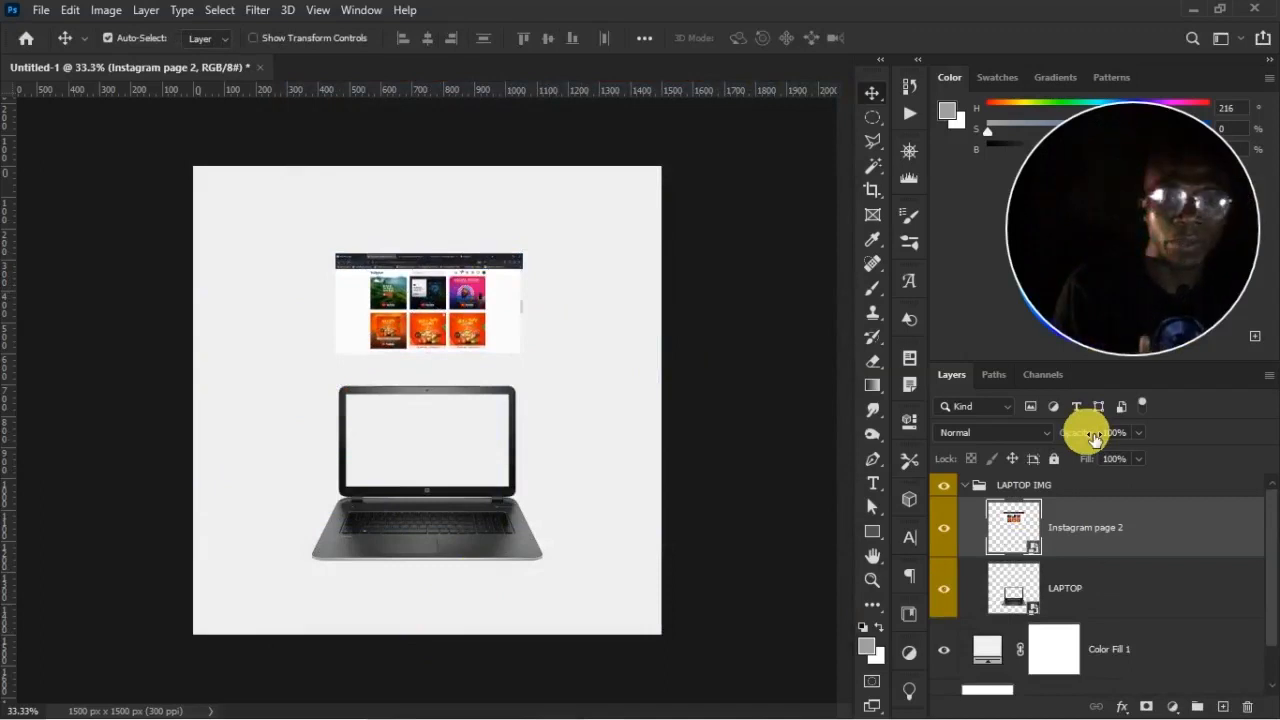
Find and launch the Windows Snipping Tool, and return to Photoshop's Move tool
key("s")
key("super+s")
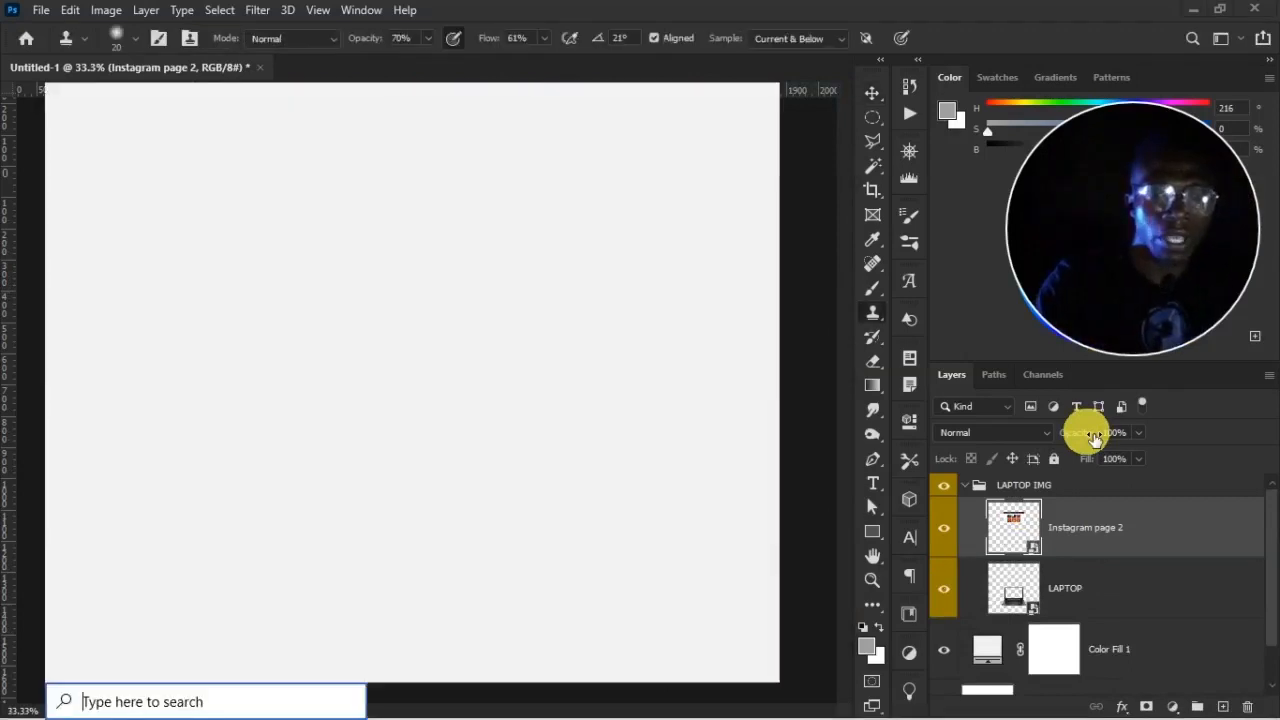
type("SNIPPI")
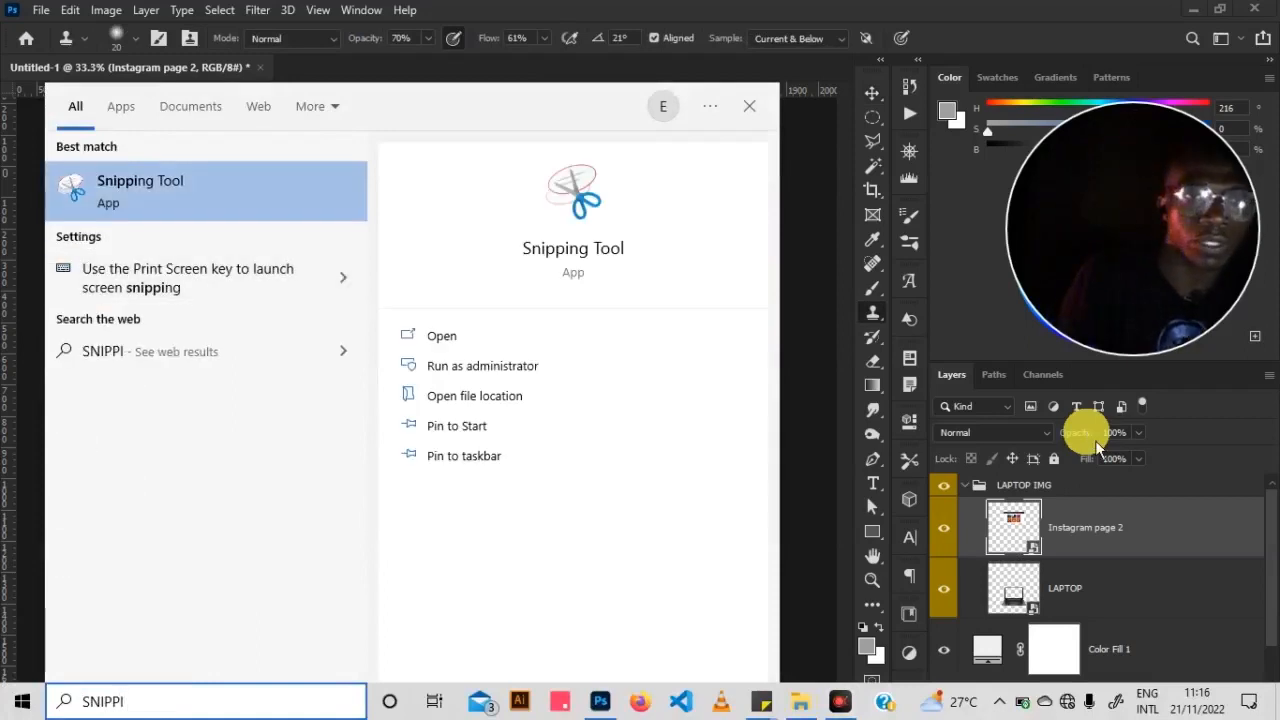
key("Return")
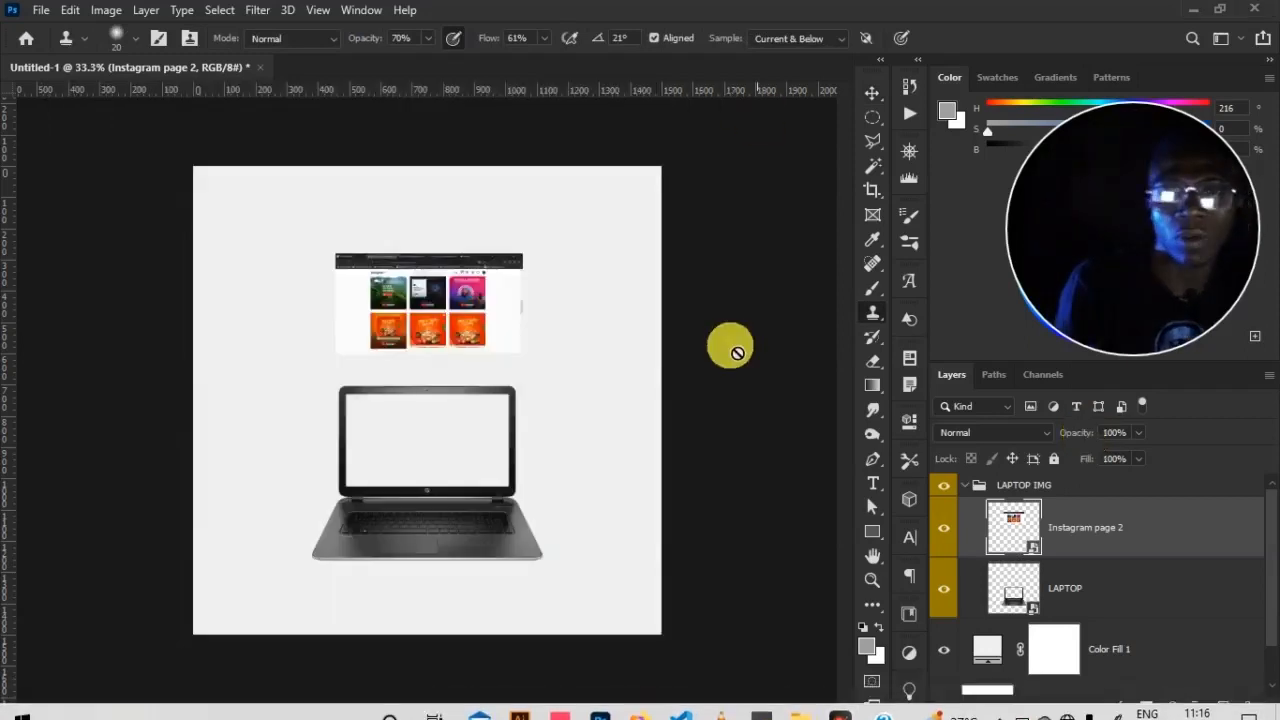
key("v")
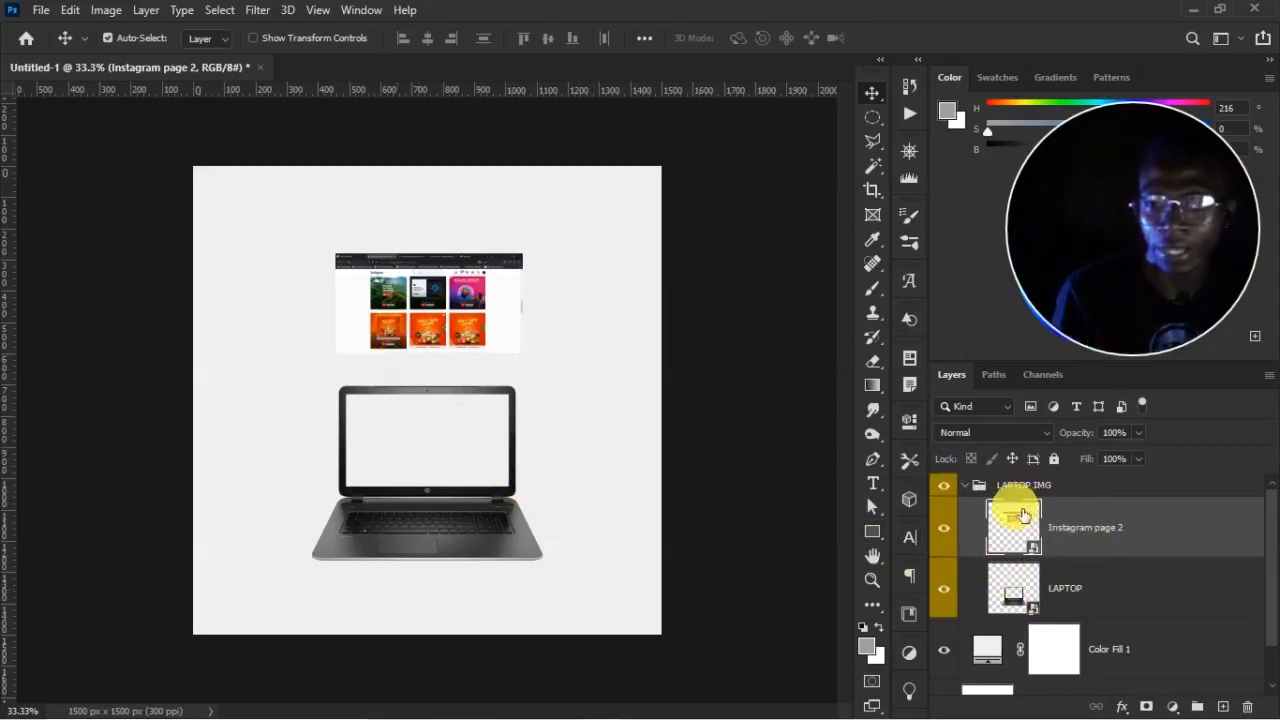
Move the Instagram page screenshot slightly higher above the laptop
left_click_drag(470, 340, 463, 291)
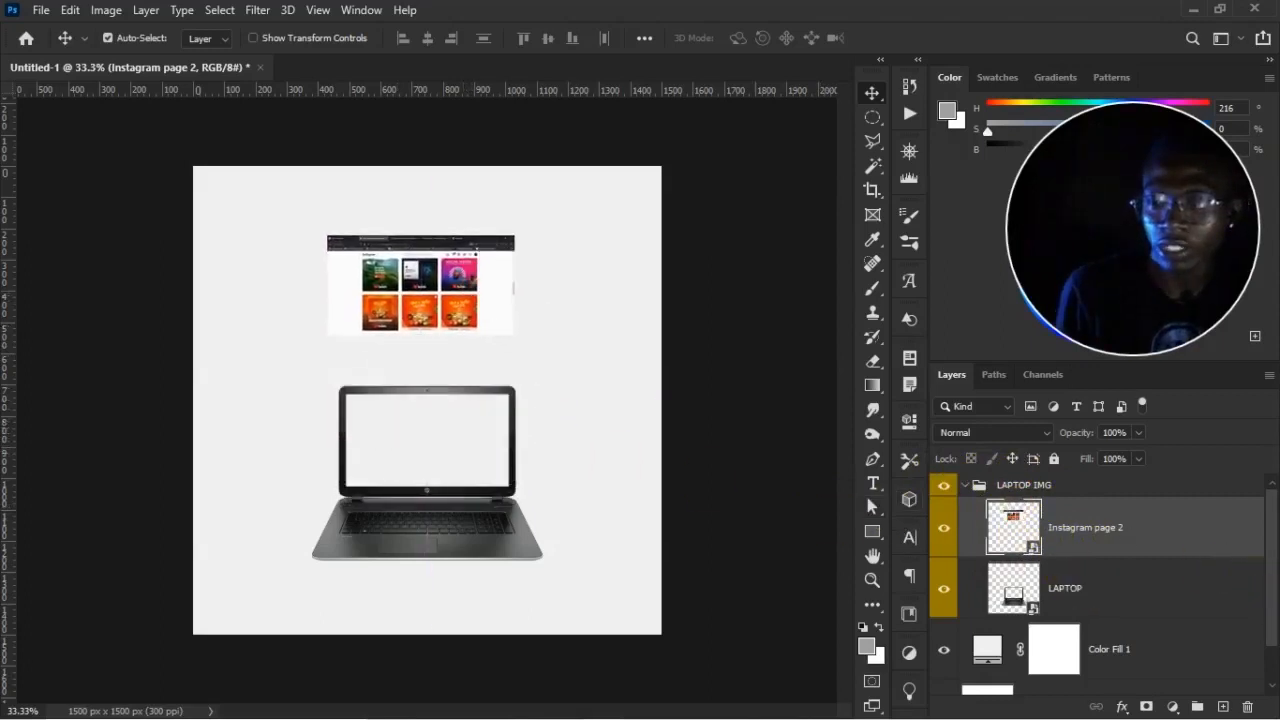
Try dark red 960e0e as the Color Fill 1 colour to check the laptop screen's transparency, and cancel the change
scroll(1103, 650, "down", 2)
double_click(988, 601)
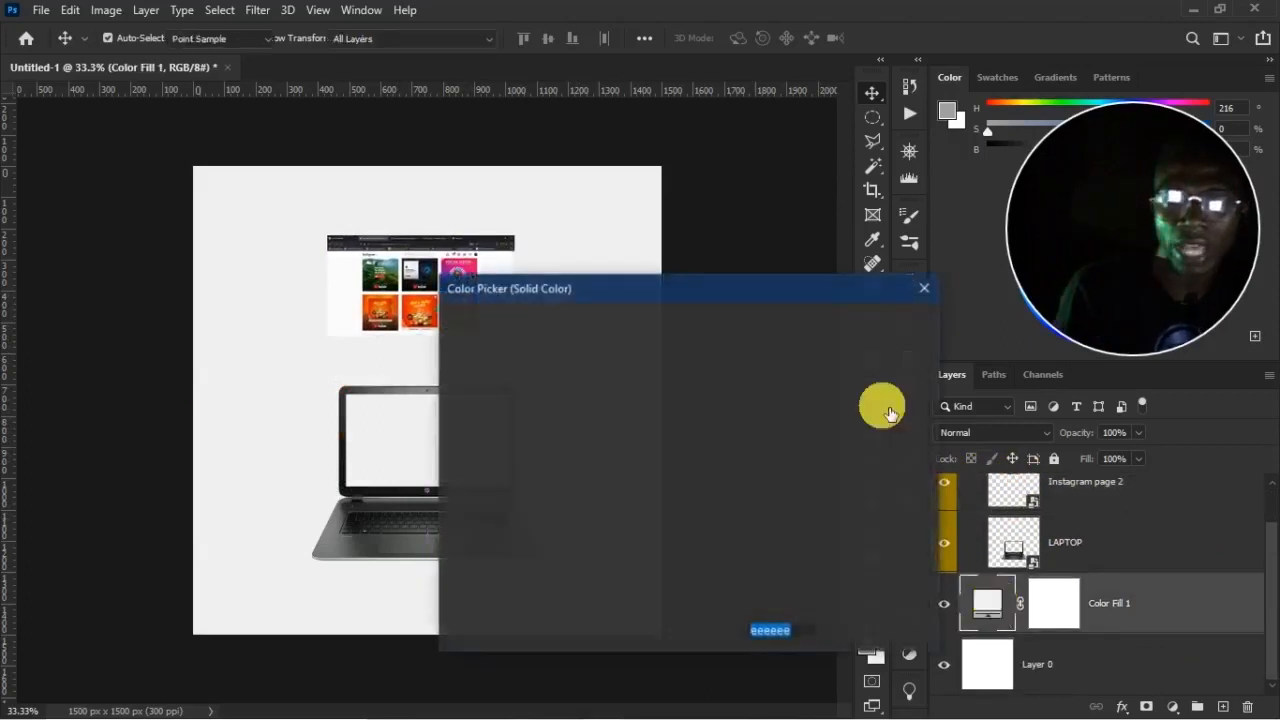
left_click(677, 440)
left_click_drag(694, 290, 883, 305)
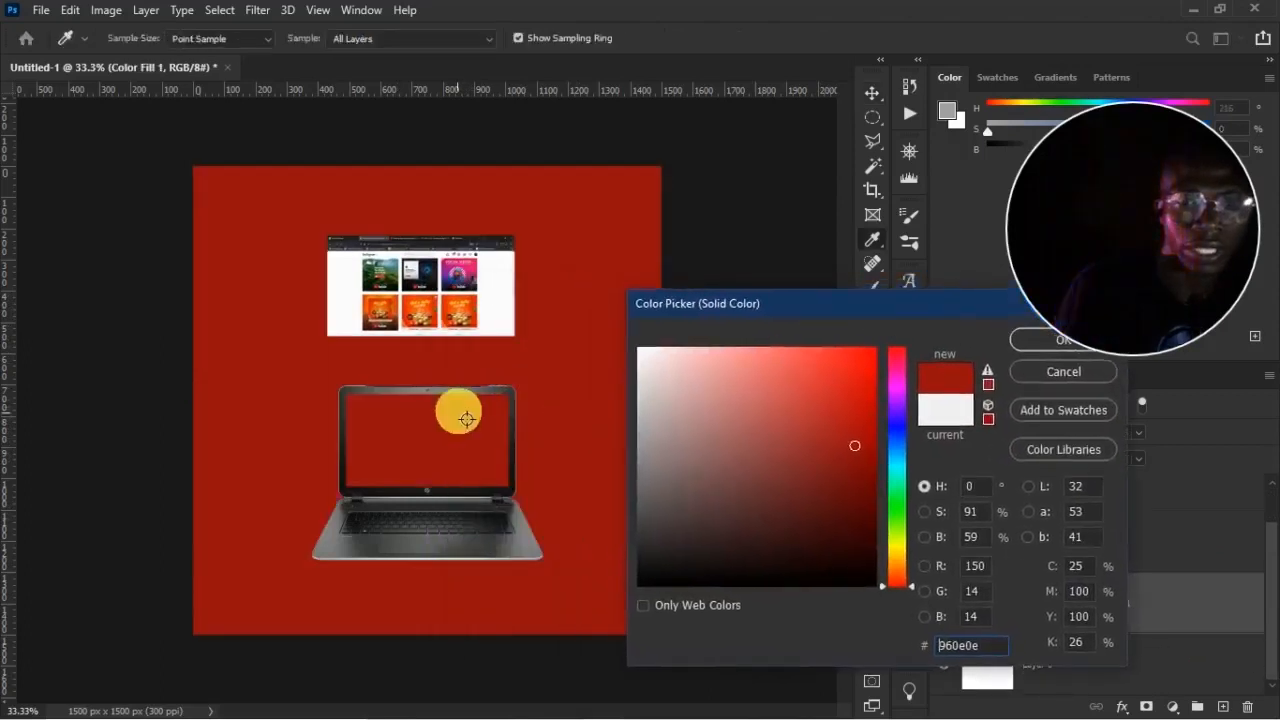
left_click(1045, 380)
Add an empty layer directly above the LAPTOP layer and hide the LAPTOP layer
left_click(1137, 540)
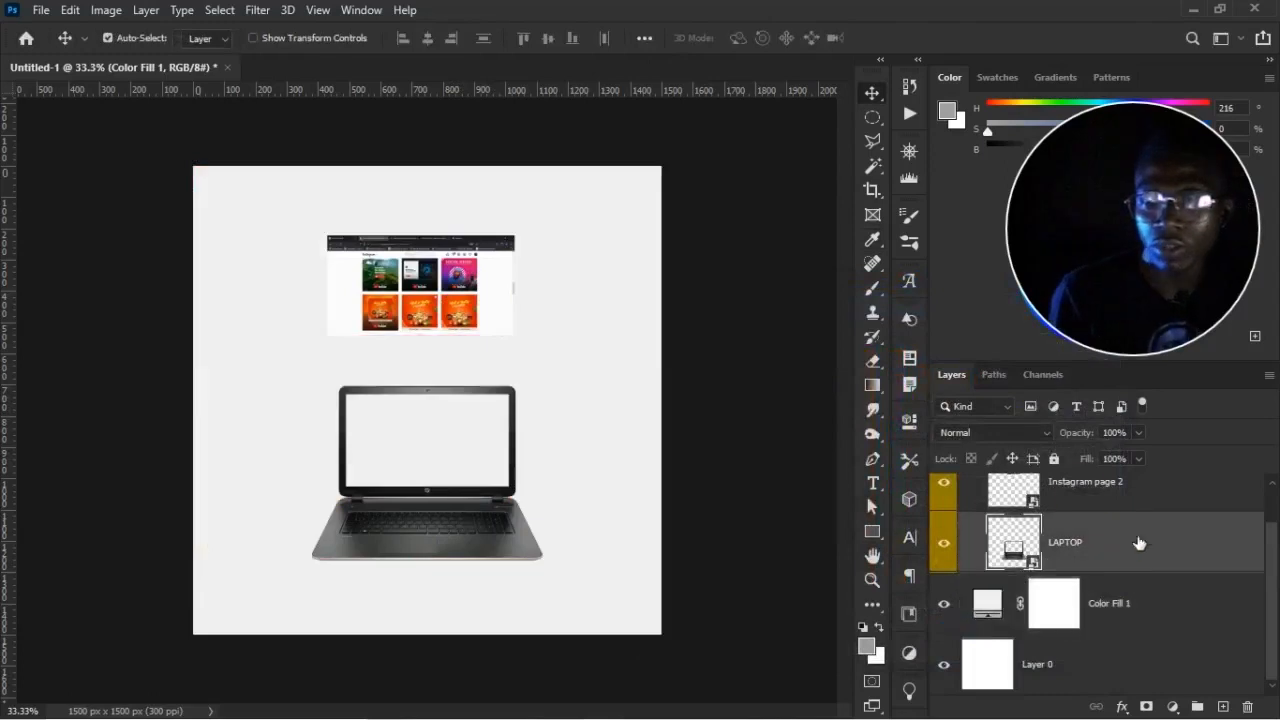
key("ctrl+equal")
key("ctrl+equal")
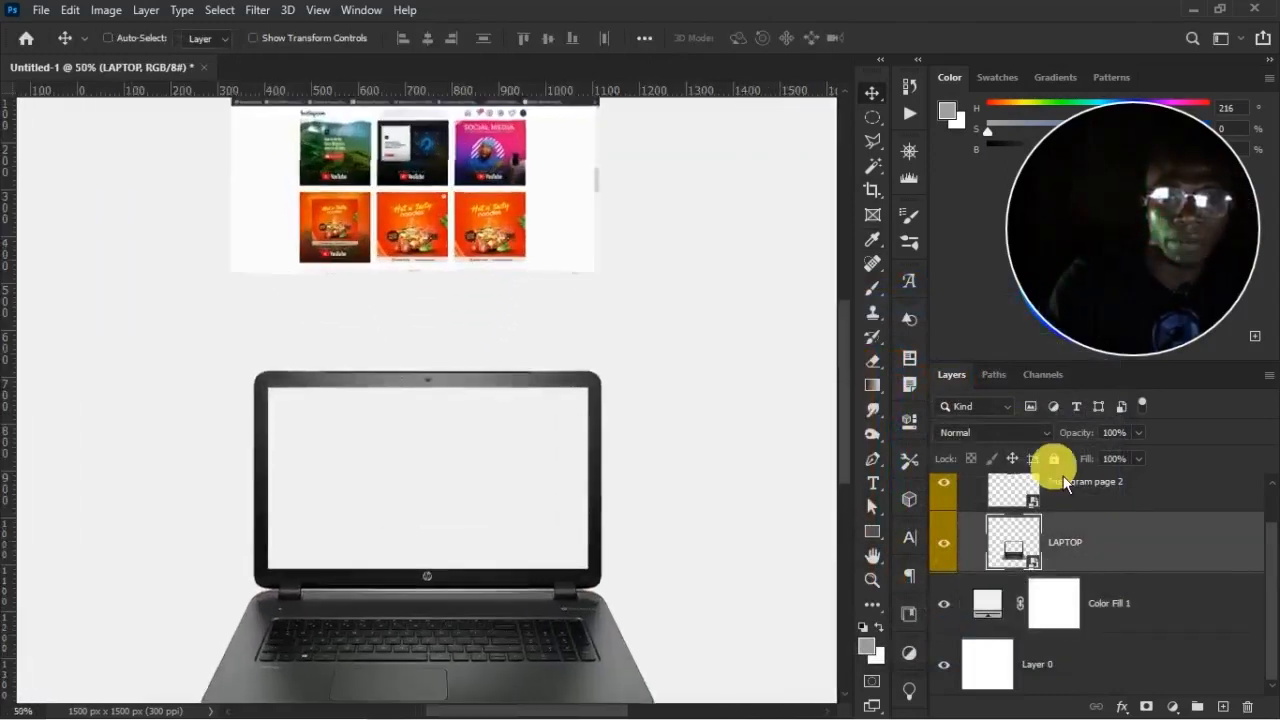
left_click(1224, 707)
left_click(945, 604)
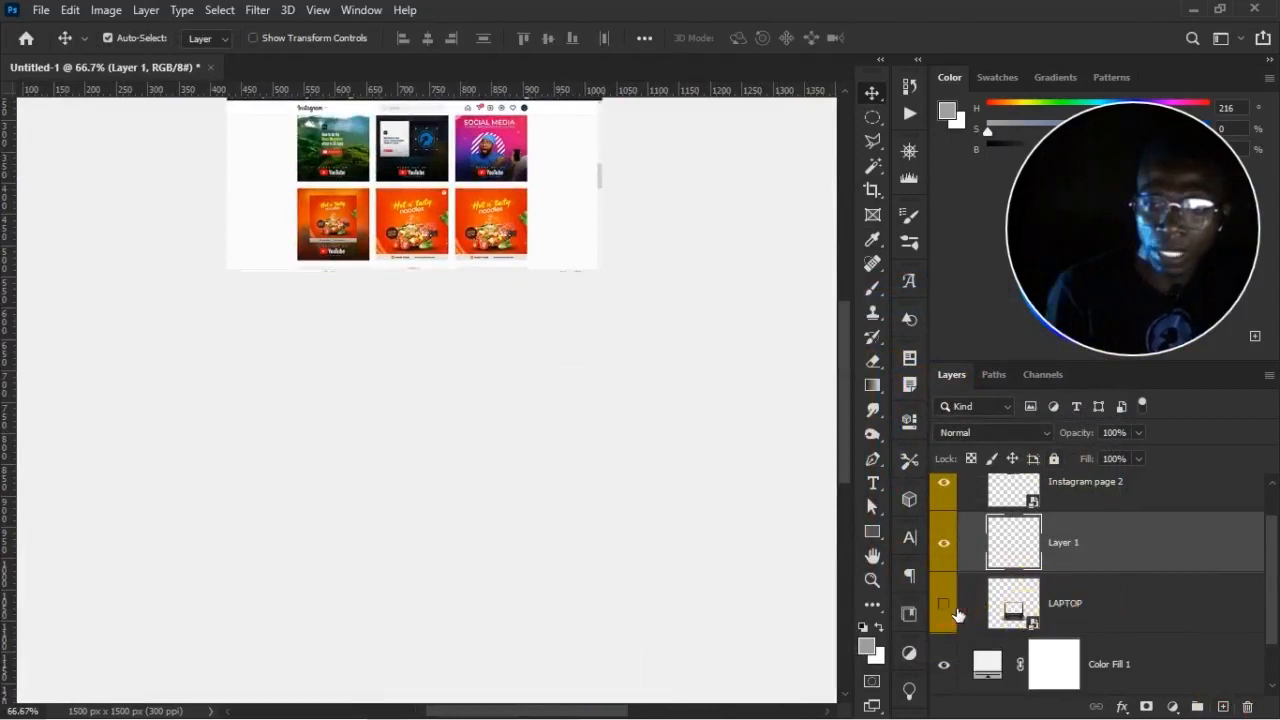
Show the LAPTOP layer and, on the empty layer moved beneath it, draw a rectangle about 531 by 303 px covering the laptop screen
left_click(945, 604)
left_click_drag(1077, 559, 1120, 632)
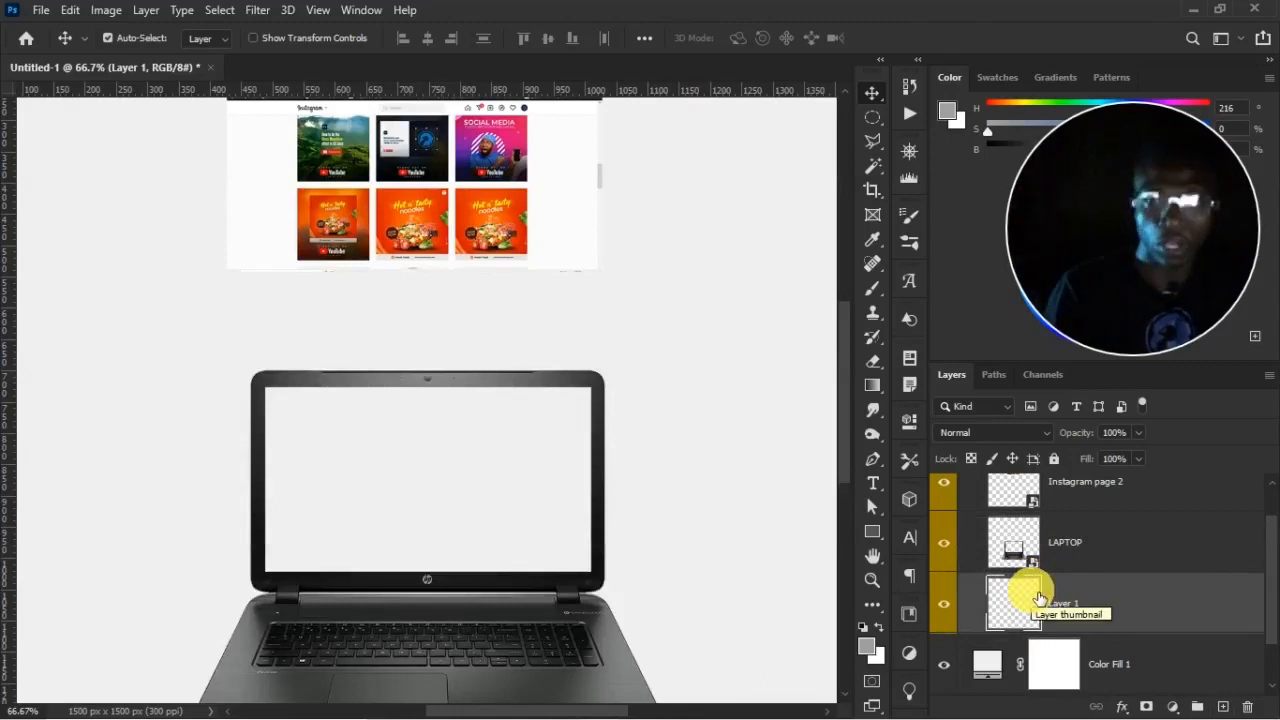
left_click(872, 531)
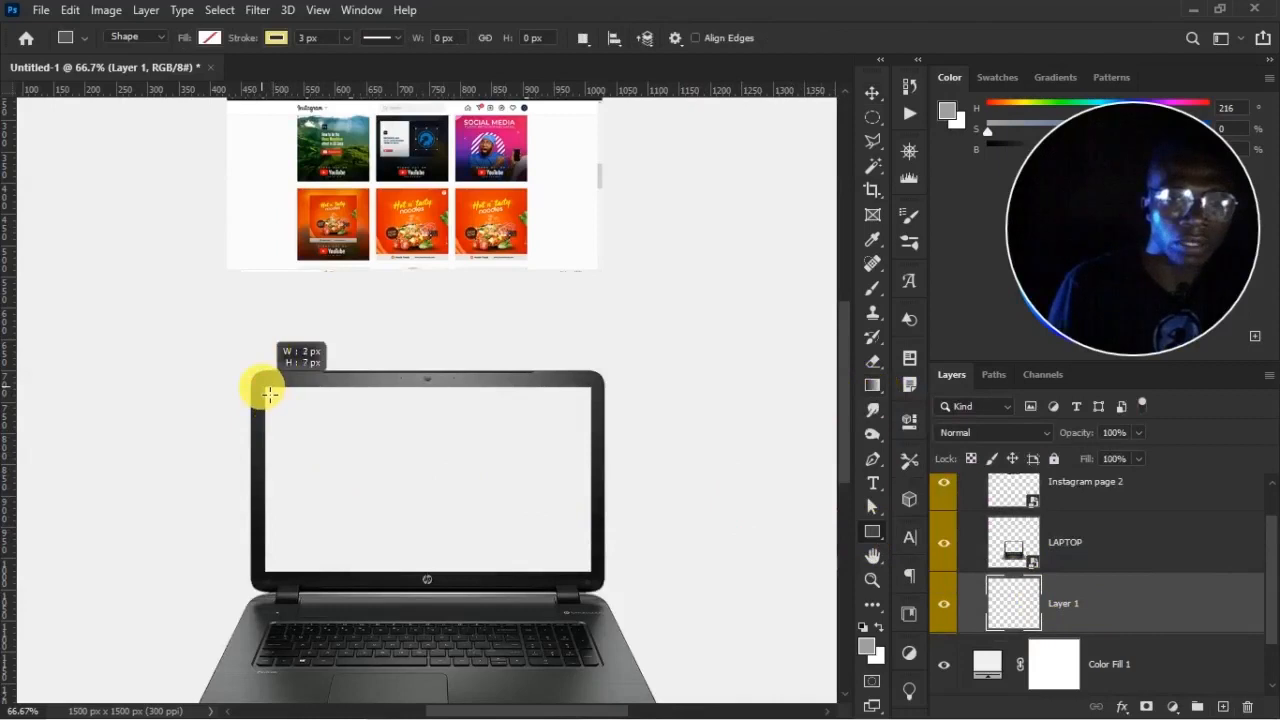
left_click_drag(269, 394, 590, 574)
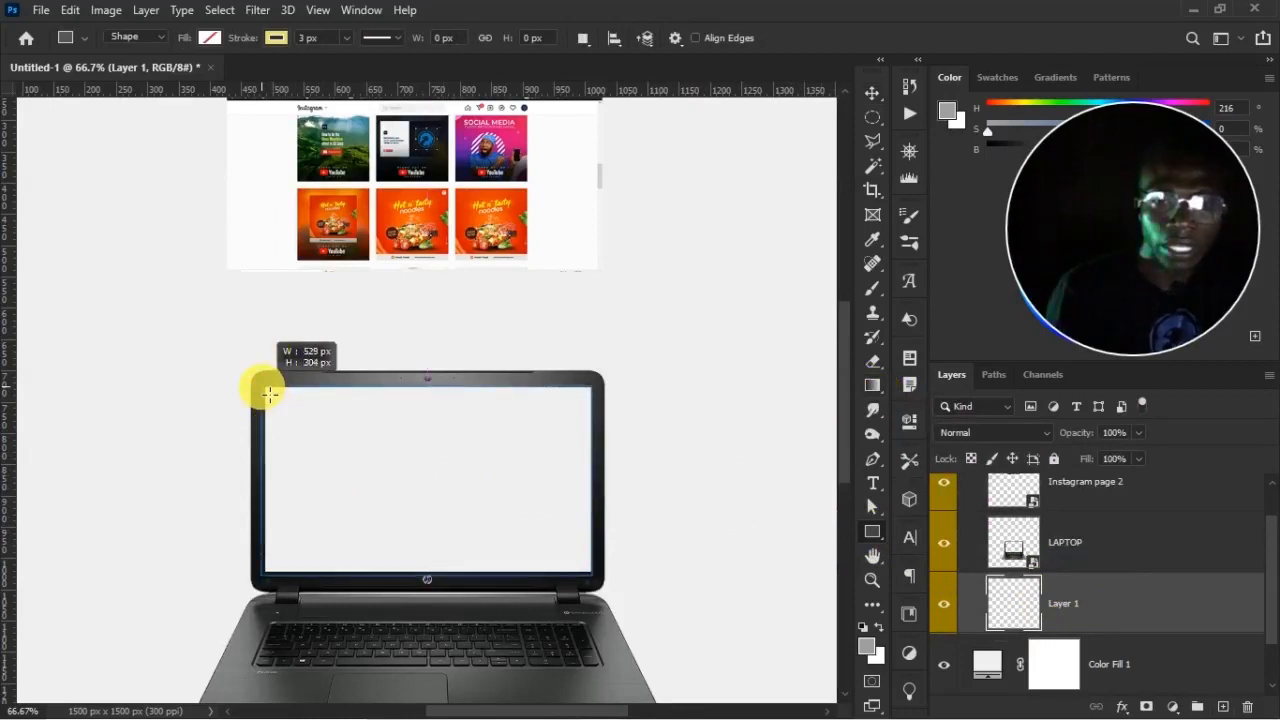
left_click_drag(269, 394, 269, 394)
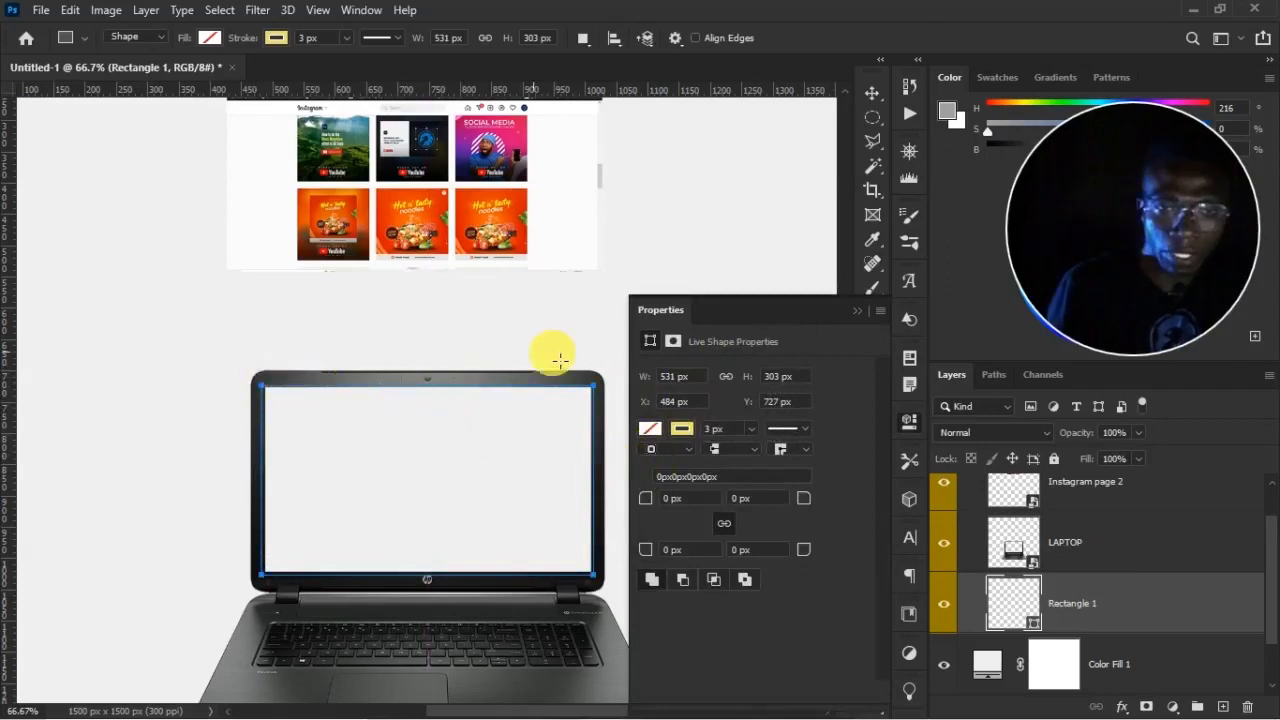
Remove the rectangle's stroke and fill it with the recently used light grey eeeeee
left_click(683, 428)
left_click(670, 440)
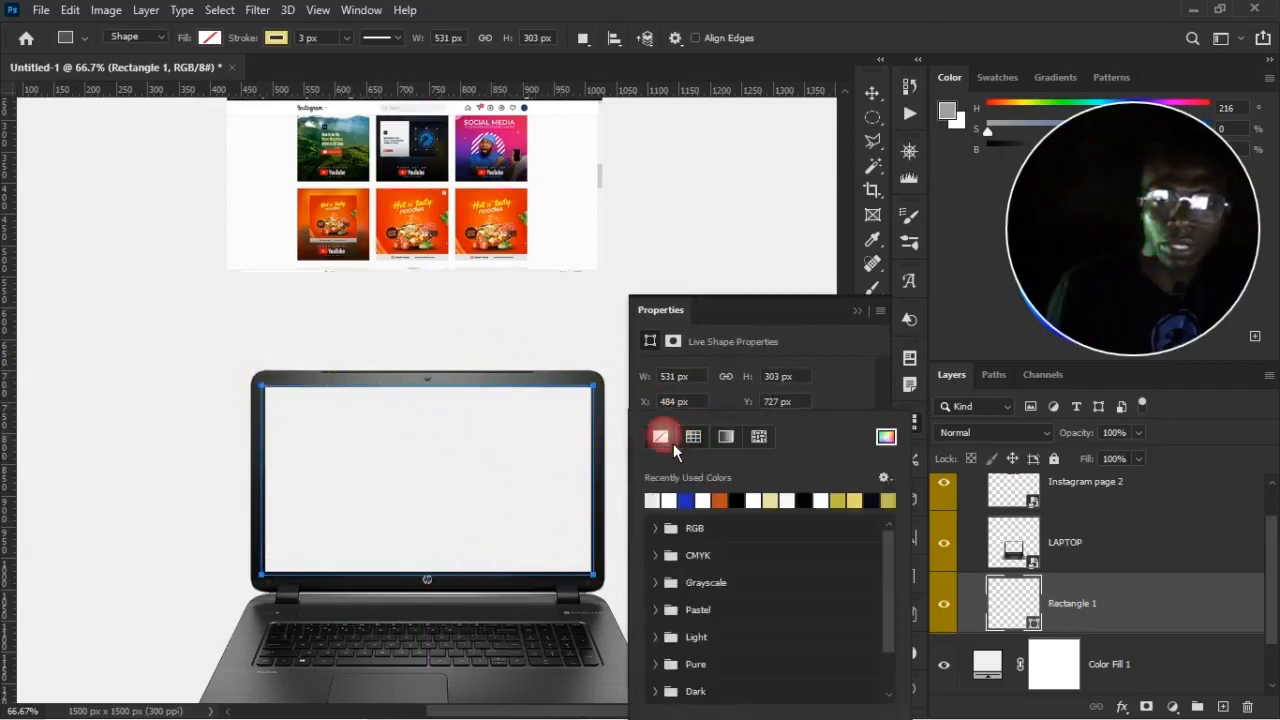
left_click(694, 397)
left_click(650, 428)
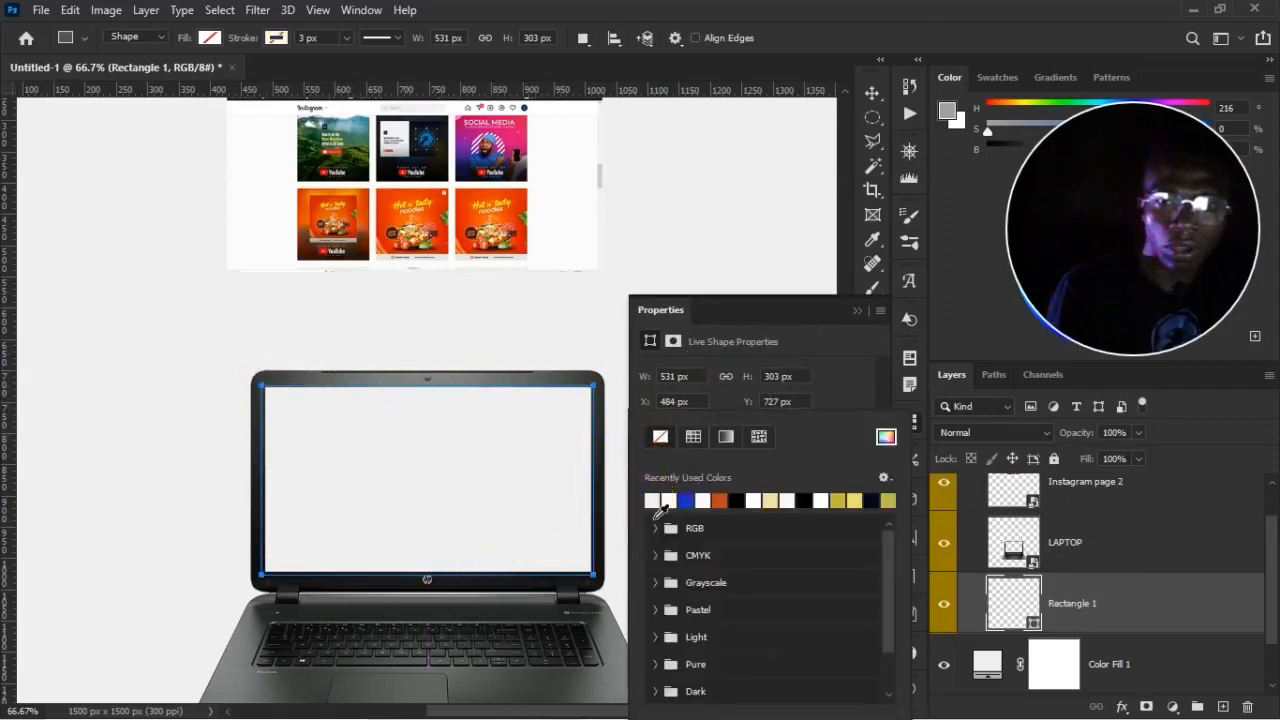
left_click(660, 508)
left_click(857, 311)
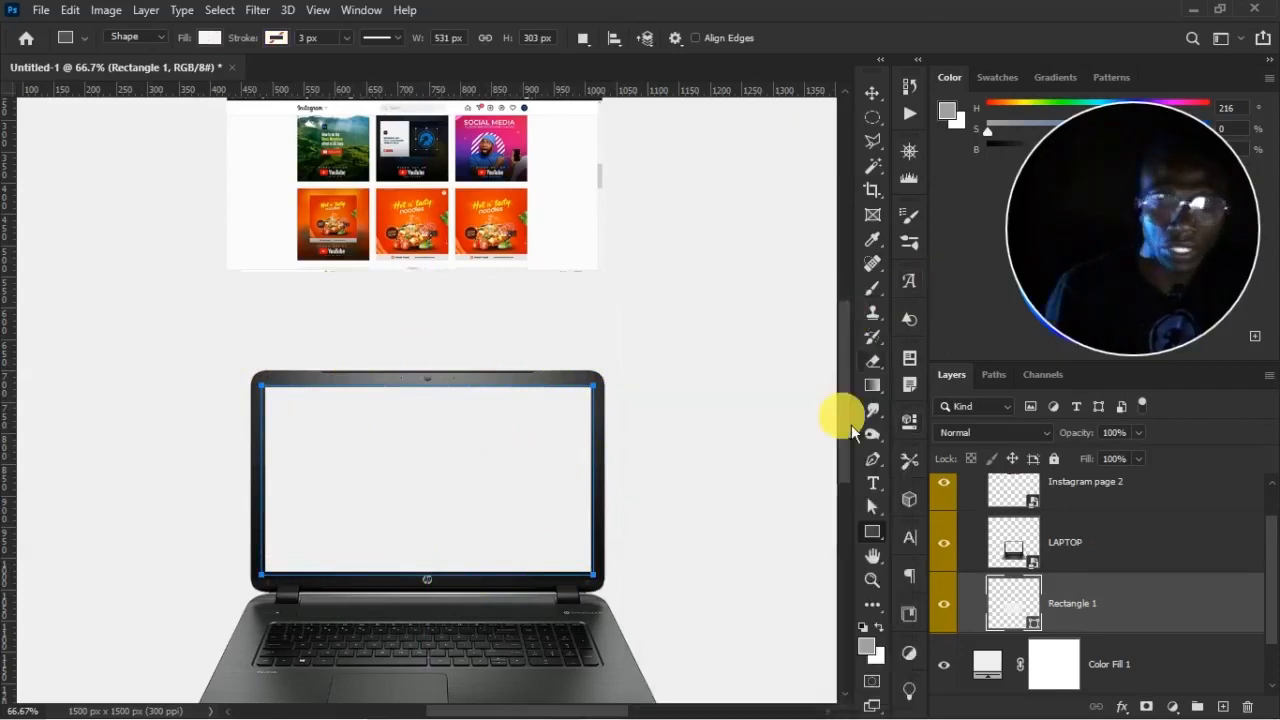
Place the Instagram page 2 layer between LAPTOP and Rectangle 1, and move the screenshot down over the laptop screen
key("v")
left_click_drag(1089, 486, 1097, 580)
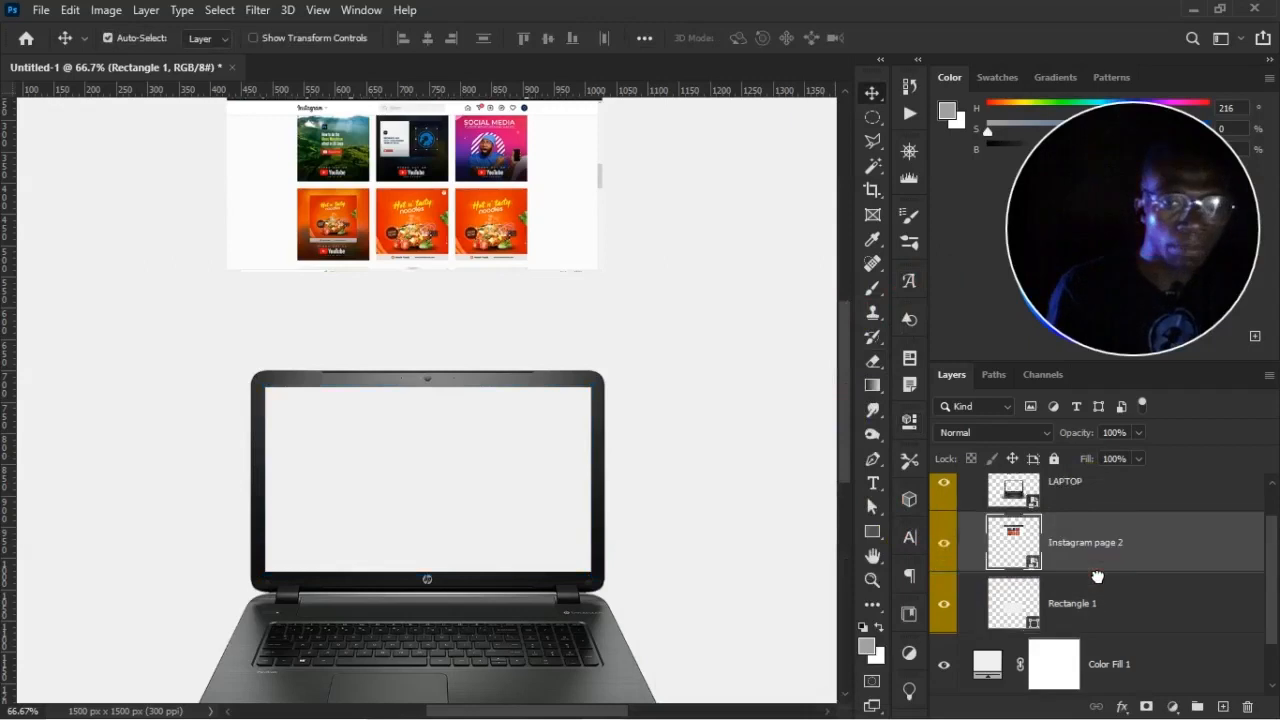
left_click_drag(681, 405, 556, 527)
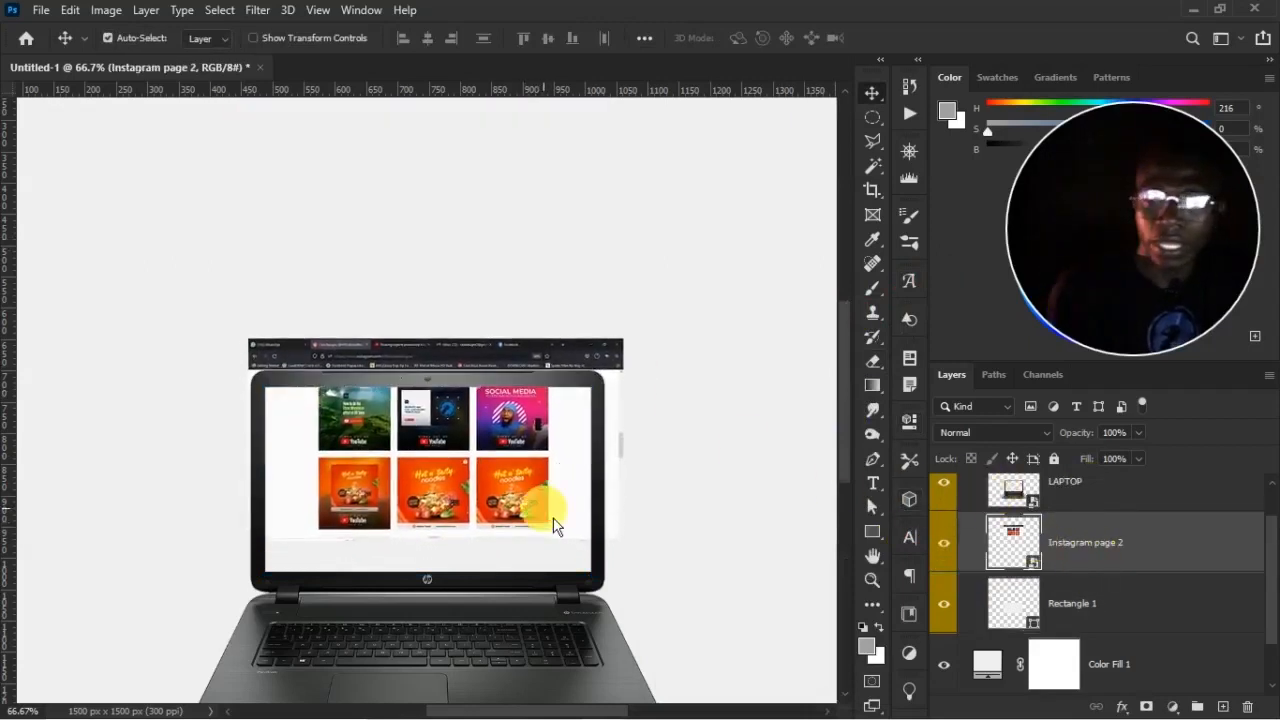
Clip the Instagram page 2 layer to Rectangle 1 with a clipping mask
left_click(1099, 548)
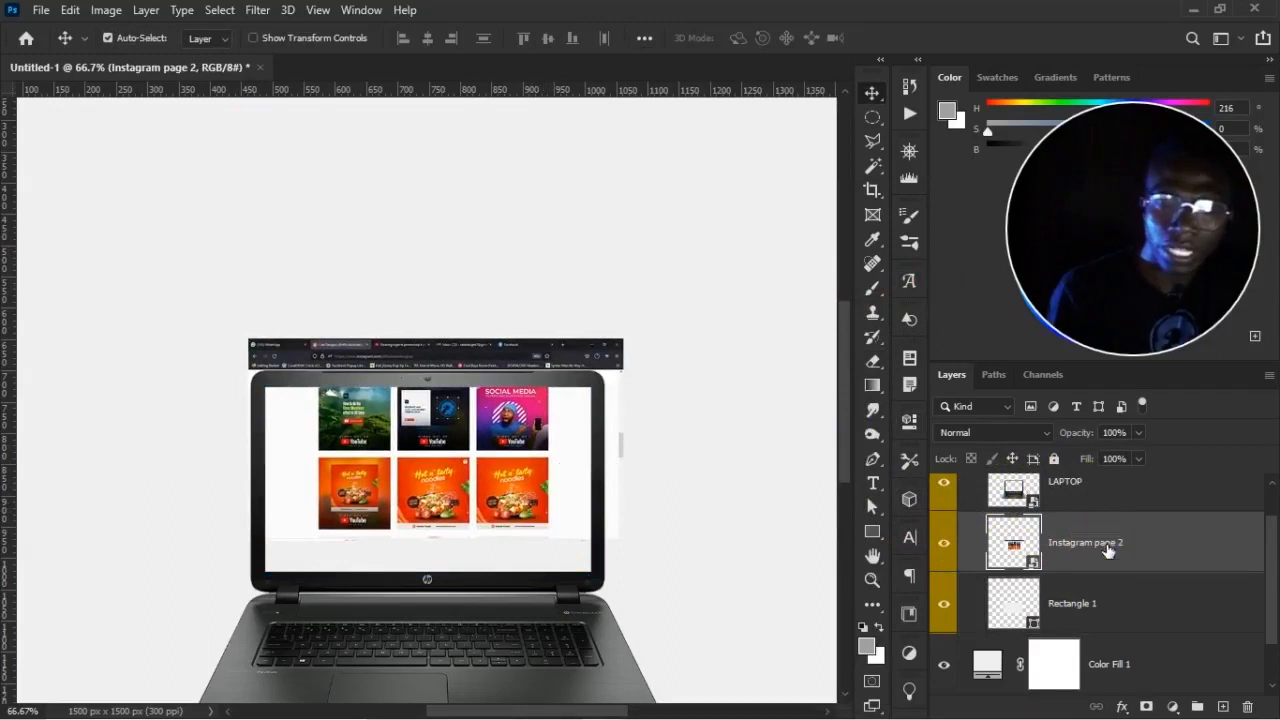
right_click(1108, 550)
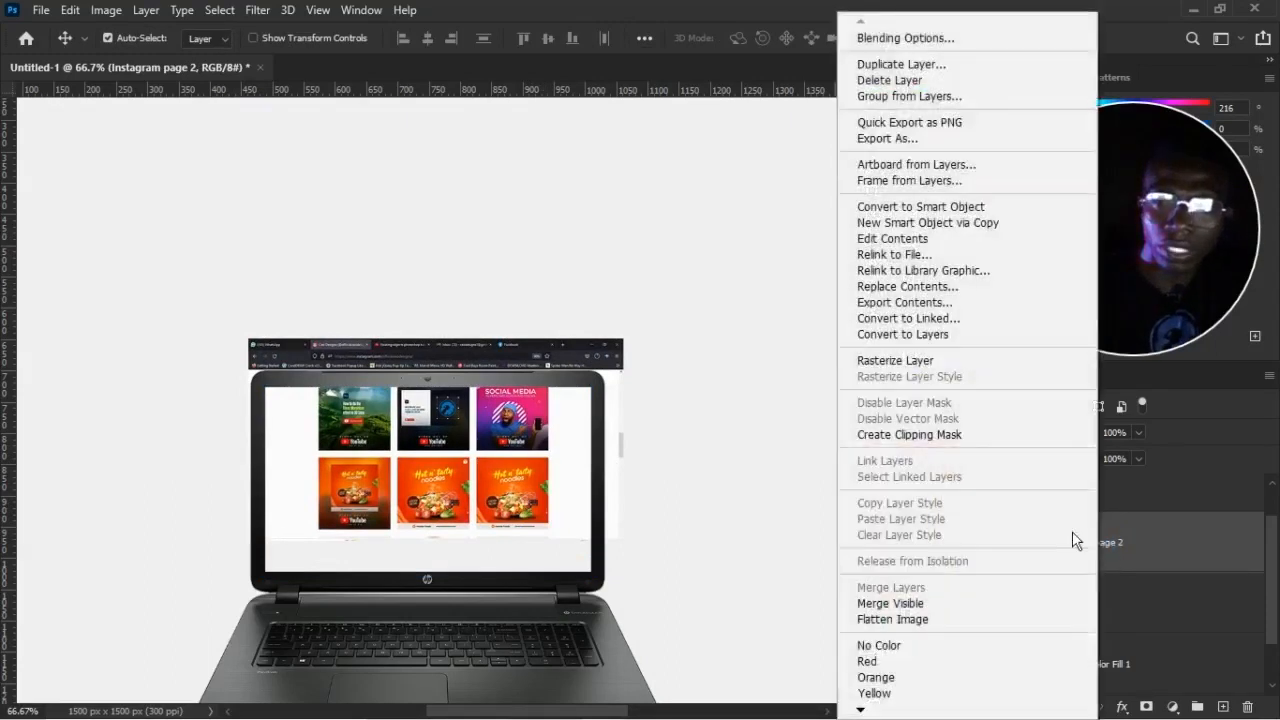
left_click(912, 446)
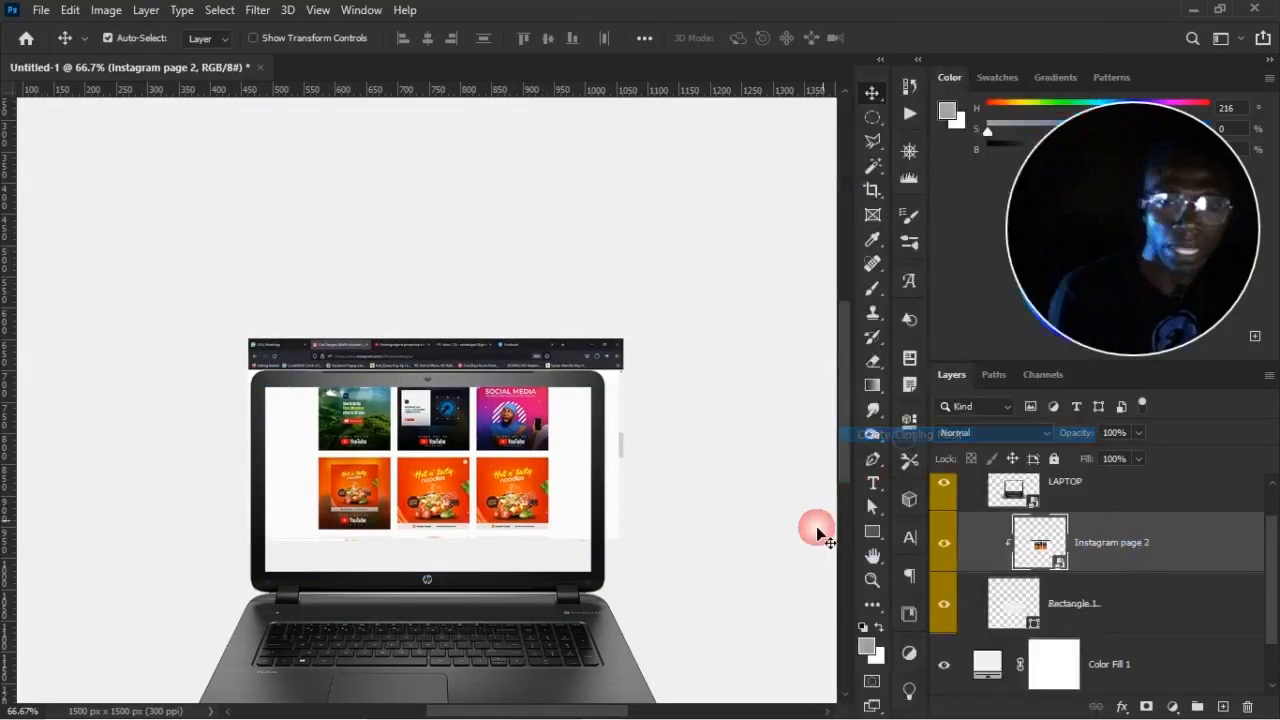
left_click(945, 604)
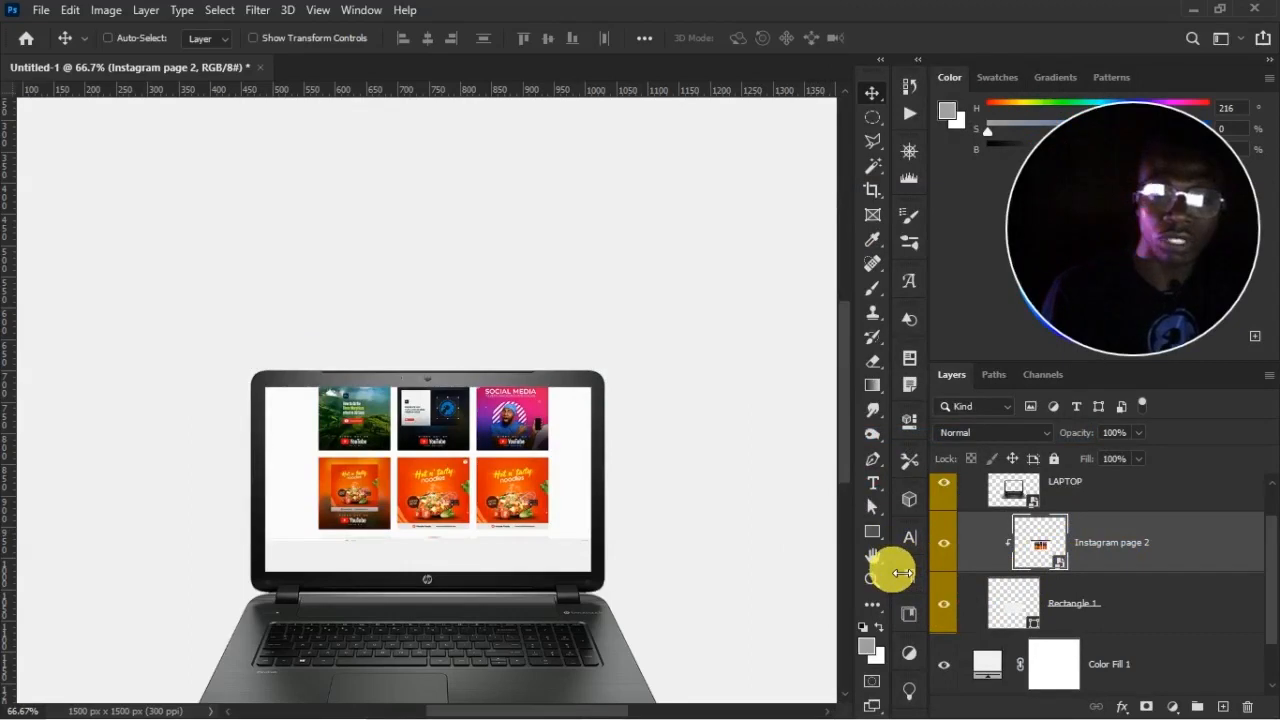
Scale the Instagram page screenshot to about 12.69% and position it to fit the laptop screen
key("ctrl+t")
left_click_drag(529, 419, 547, 497)
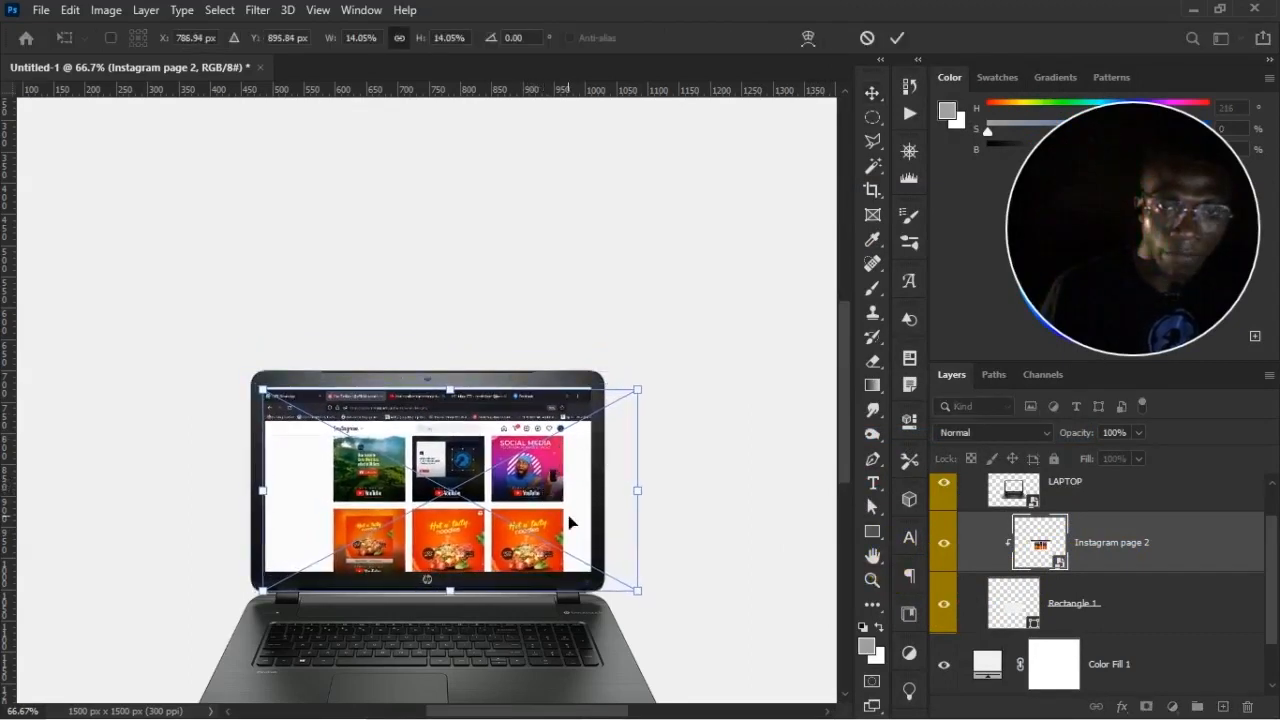
key("ctrl+plus")
left_click_drag(520, 434, 520, 430)
left_click_drag(748, 686, 690, 662)
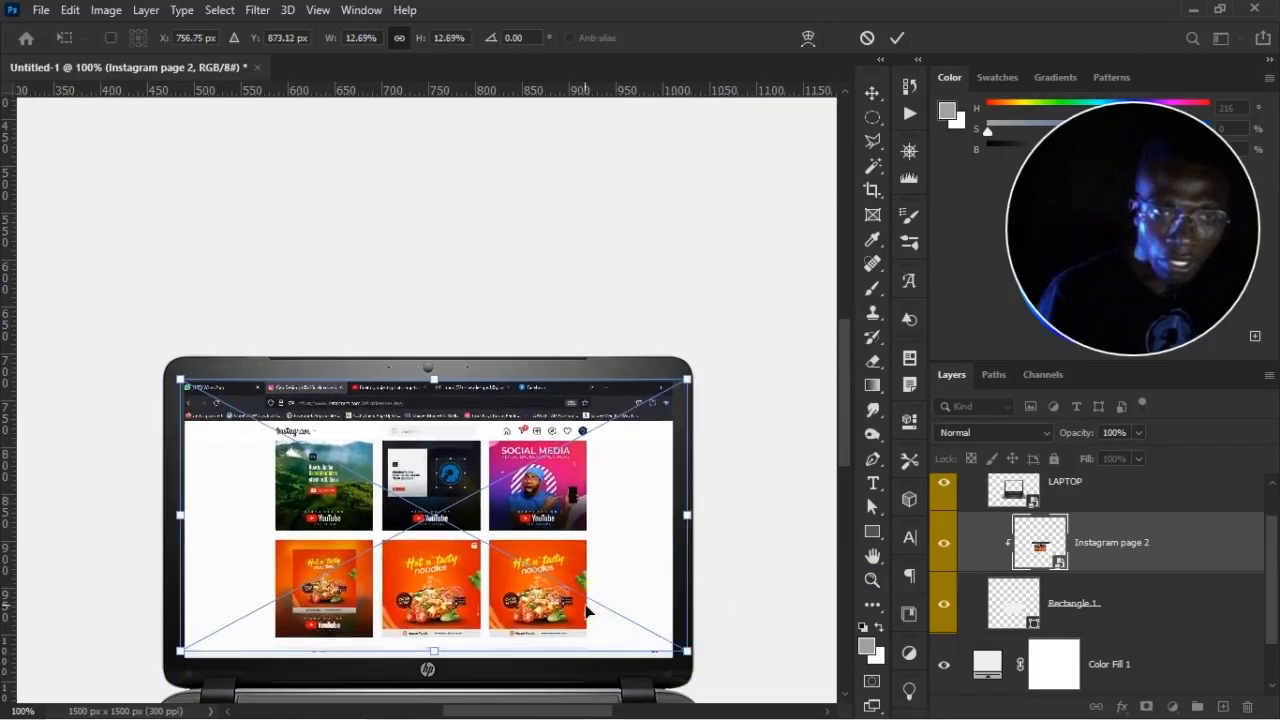
left_click_drag(588, 610, 593, 614)
key("Return")
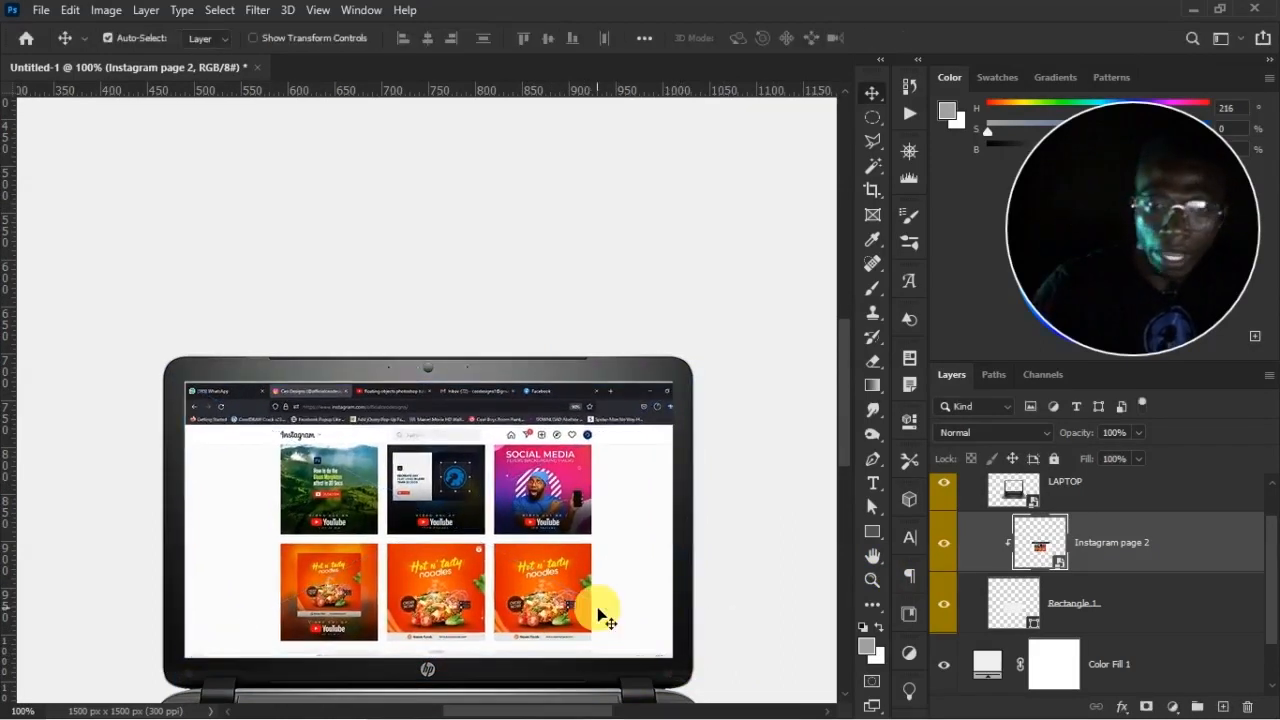
Nudge the Instagram page screenshot slightly up and left within the laptop screen
key("Up")
key("Up")
key("Left")
key("Left")
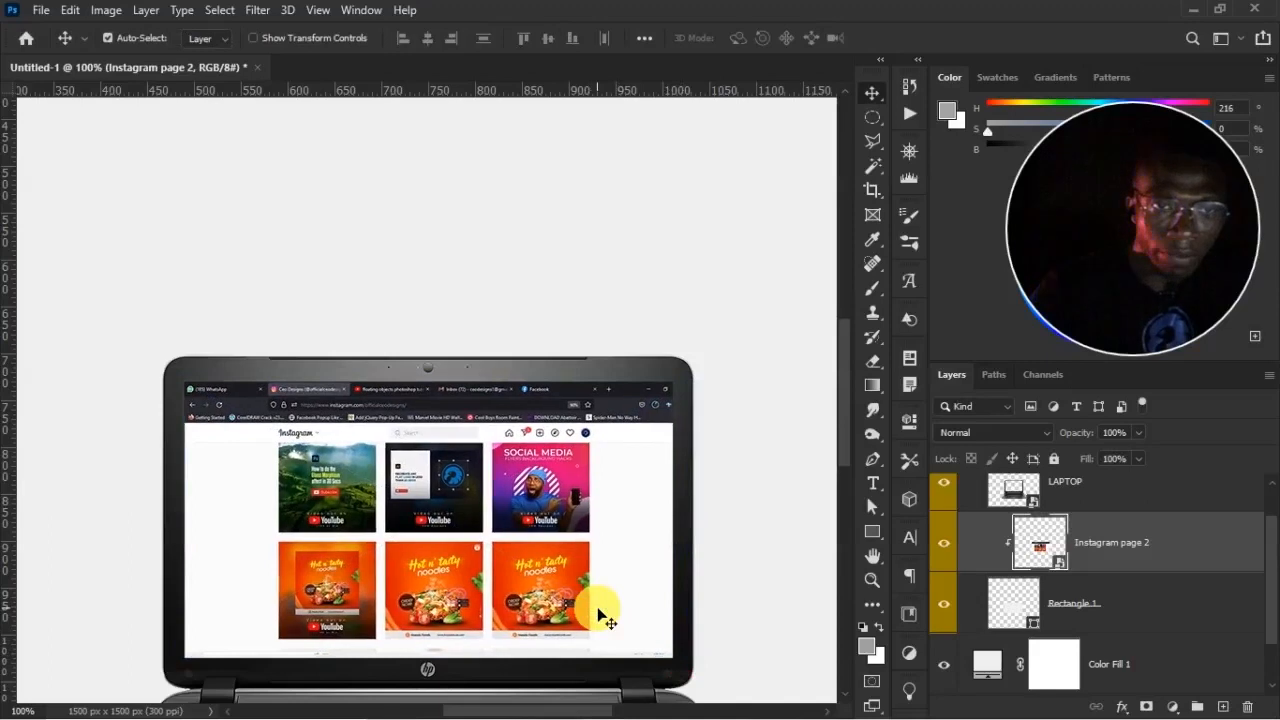
key("Down")
key("Left")
key("Up")
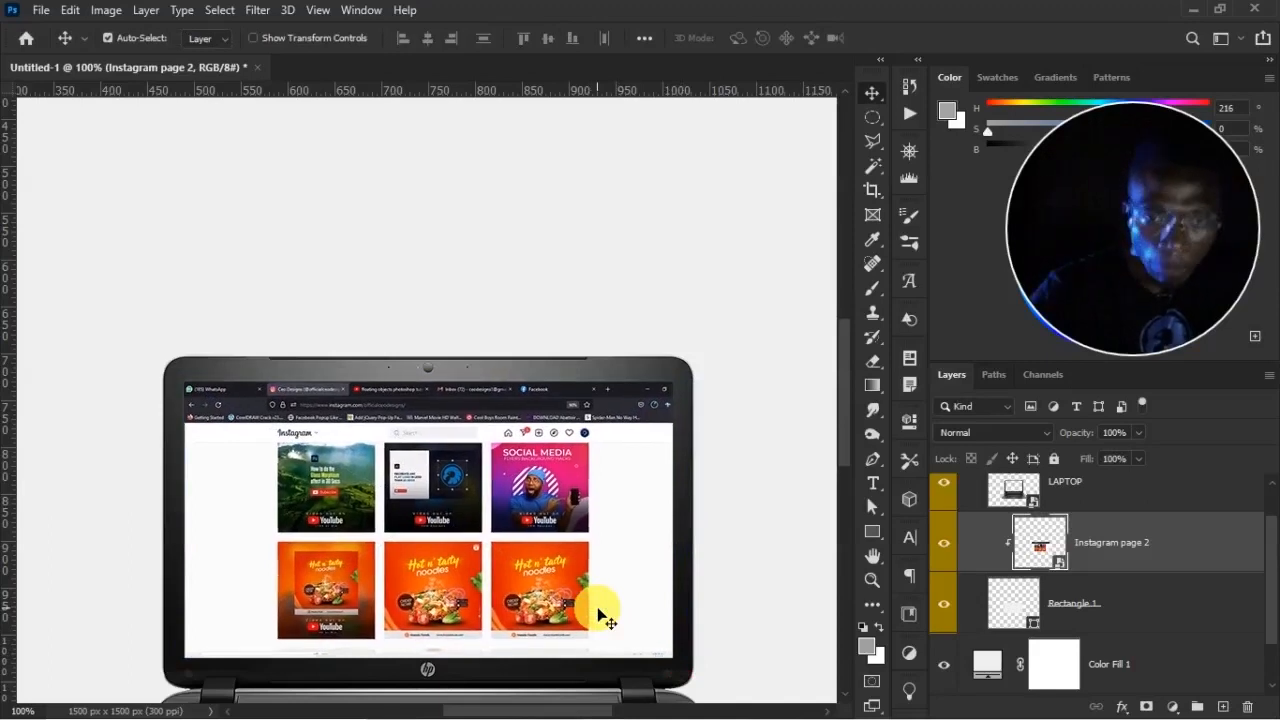
Change the Rectangle 1 fill to fafafa, sampled from the Instagram page's background
left_click(1024, 601)
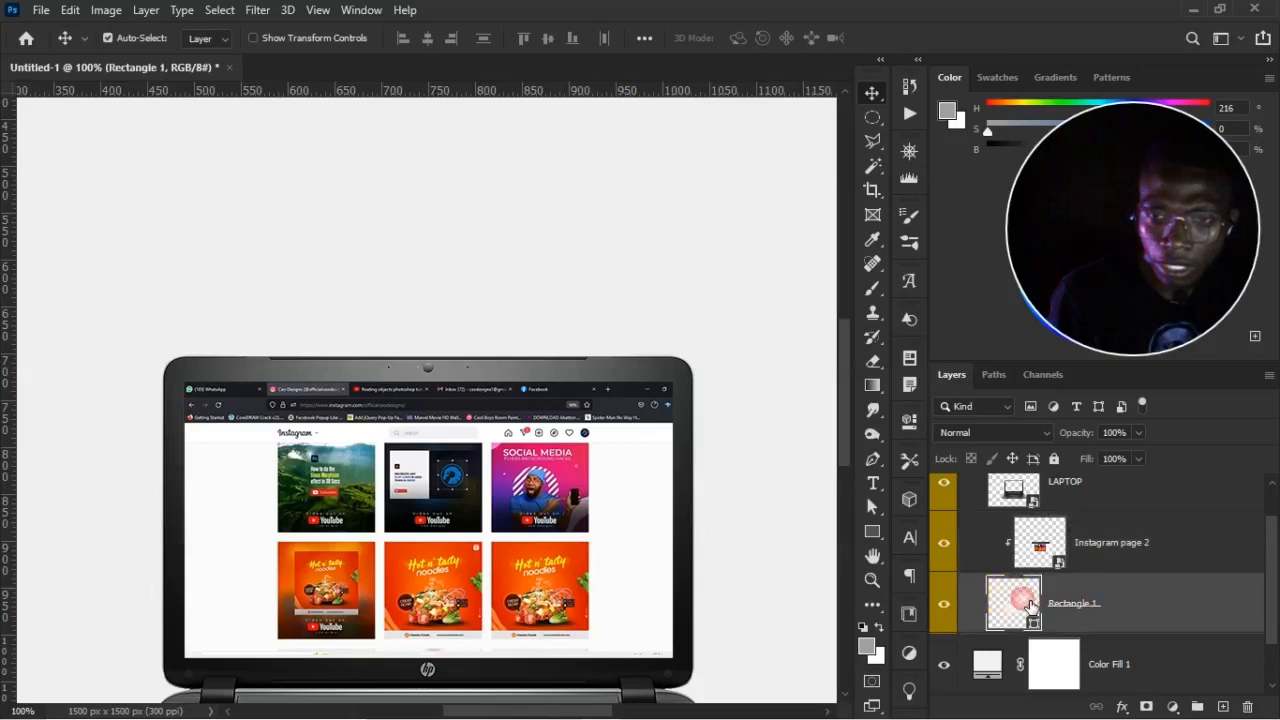
double_click(1026, 603)
left_click_drag(276, 517, 254, 517)
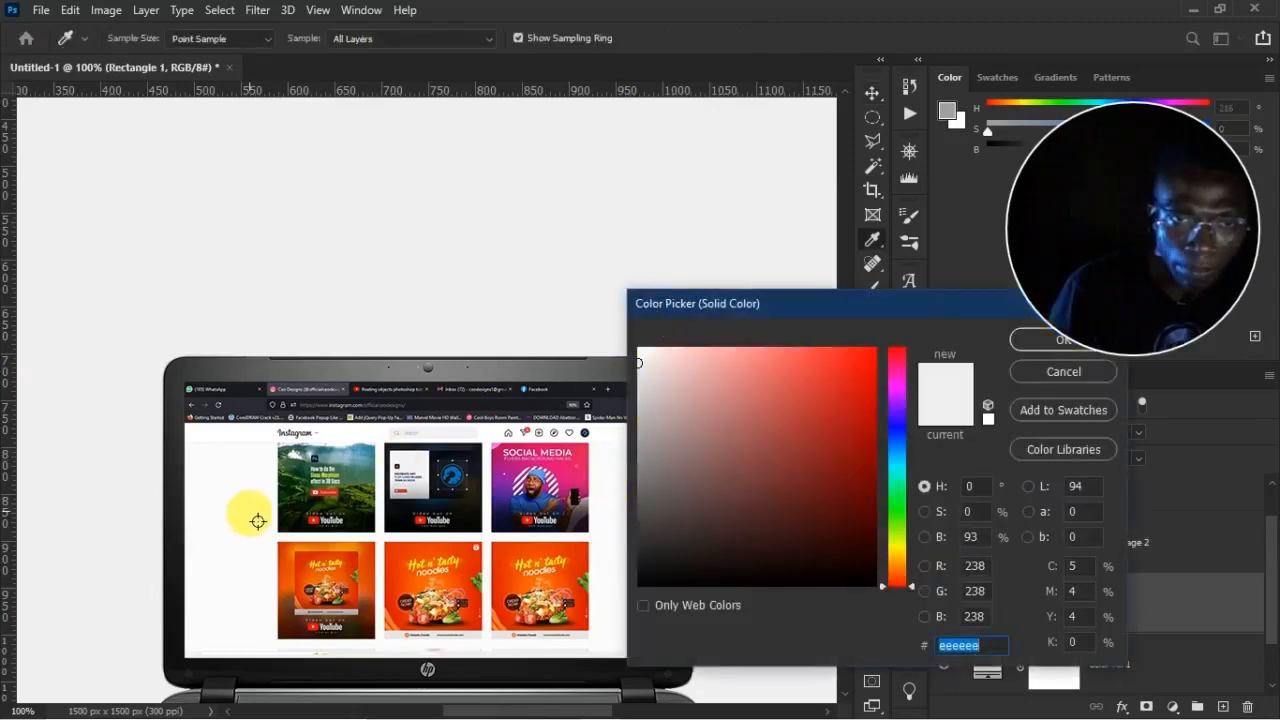
left_click_drag(988, 338, 893, 336)
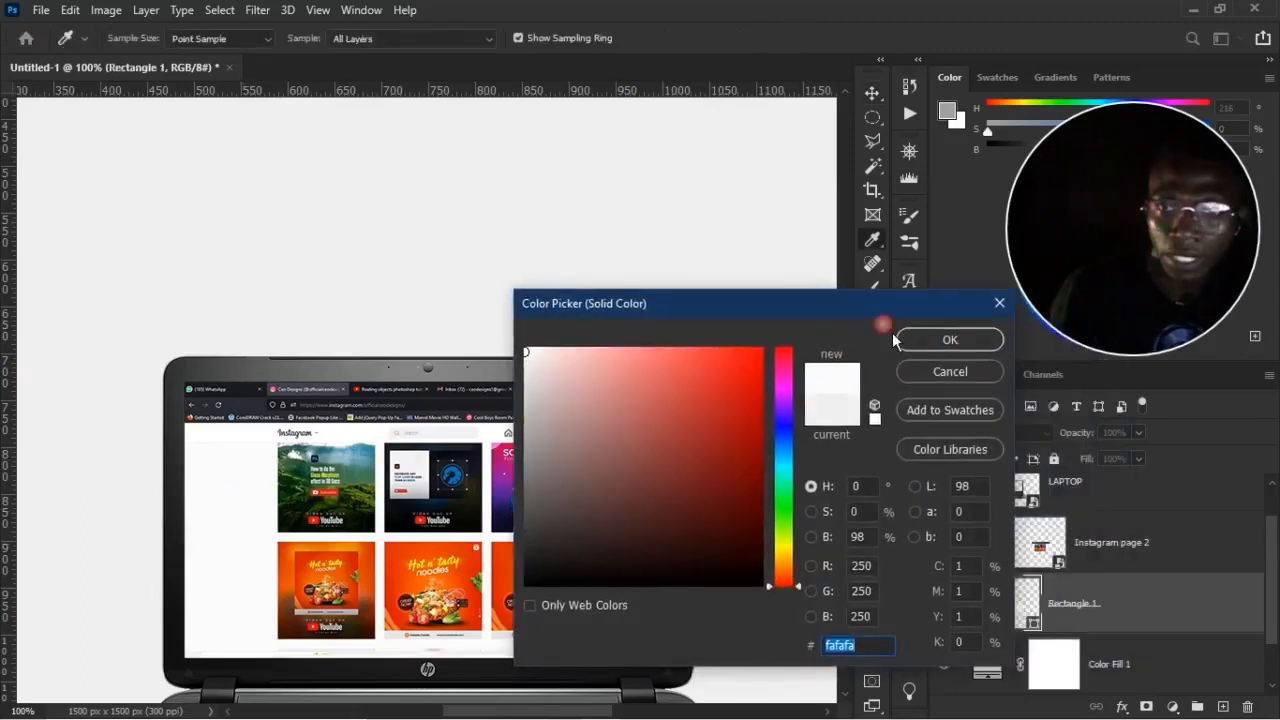
left_click(952, 344)
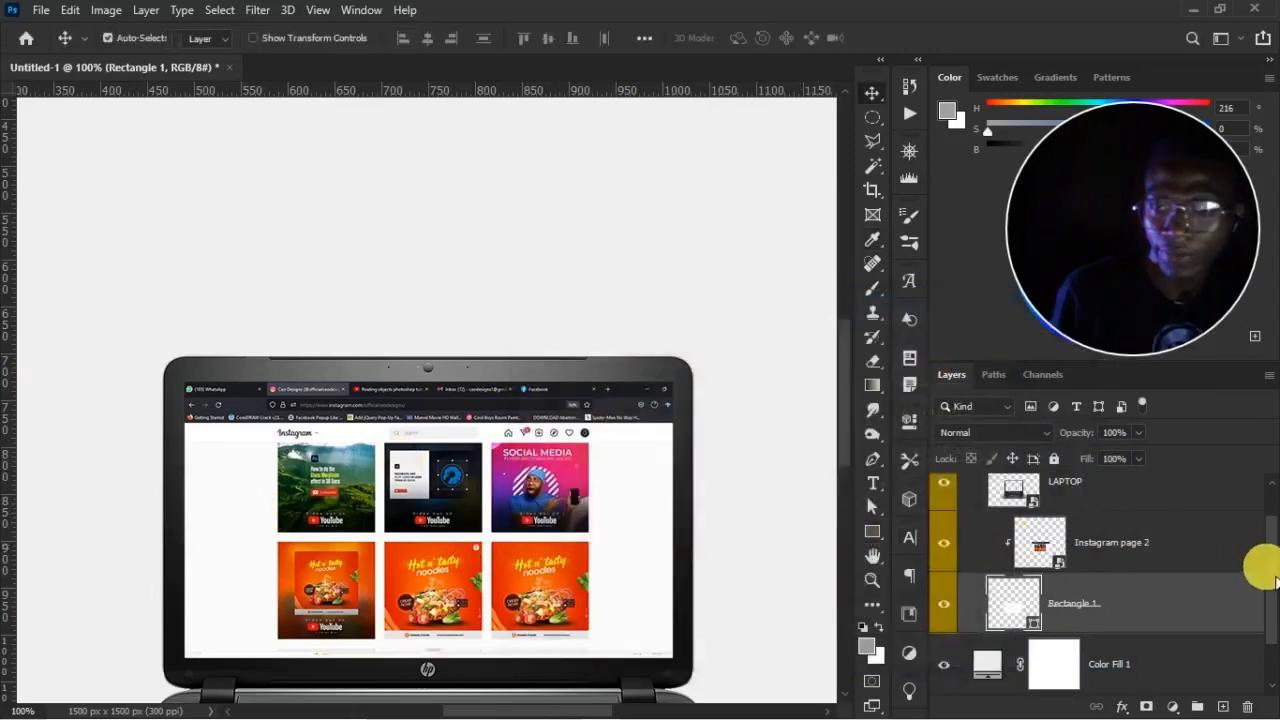
Toggle the Instagram page 2 layer off and on to check it, and collapse the LAPTOP IMG group
scroll(1268, 568, "up", 1)
left_click(966, 489)
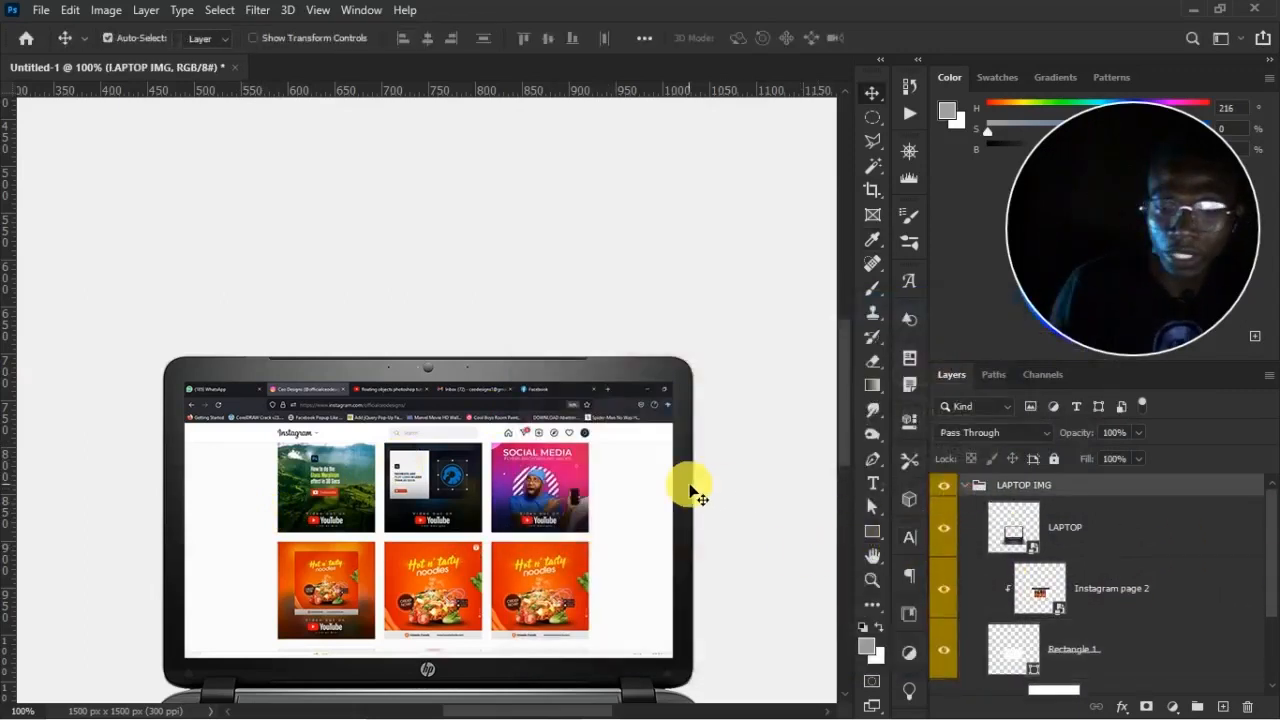
key("ctrl+minus")
key("ctrl+minus")
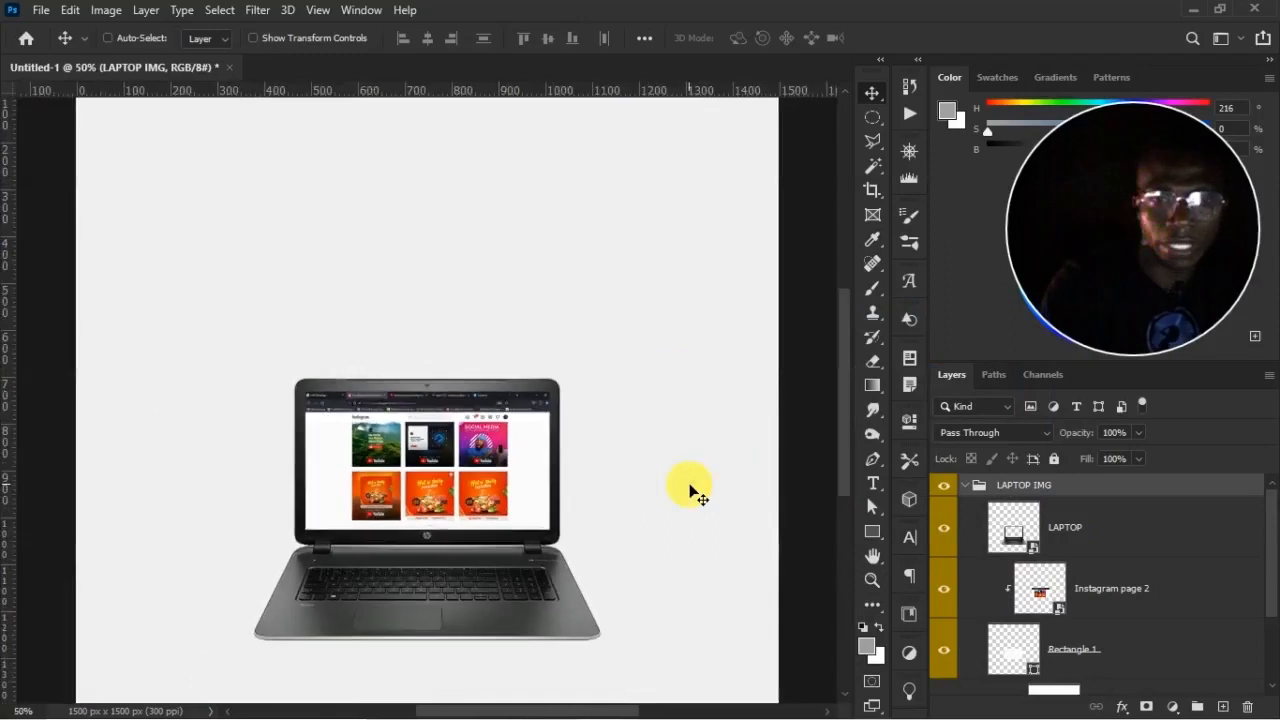
left_click(944, 588)
left_click(946, 587)
left_click(964, 485)
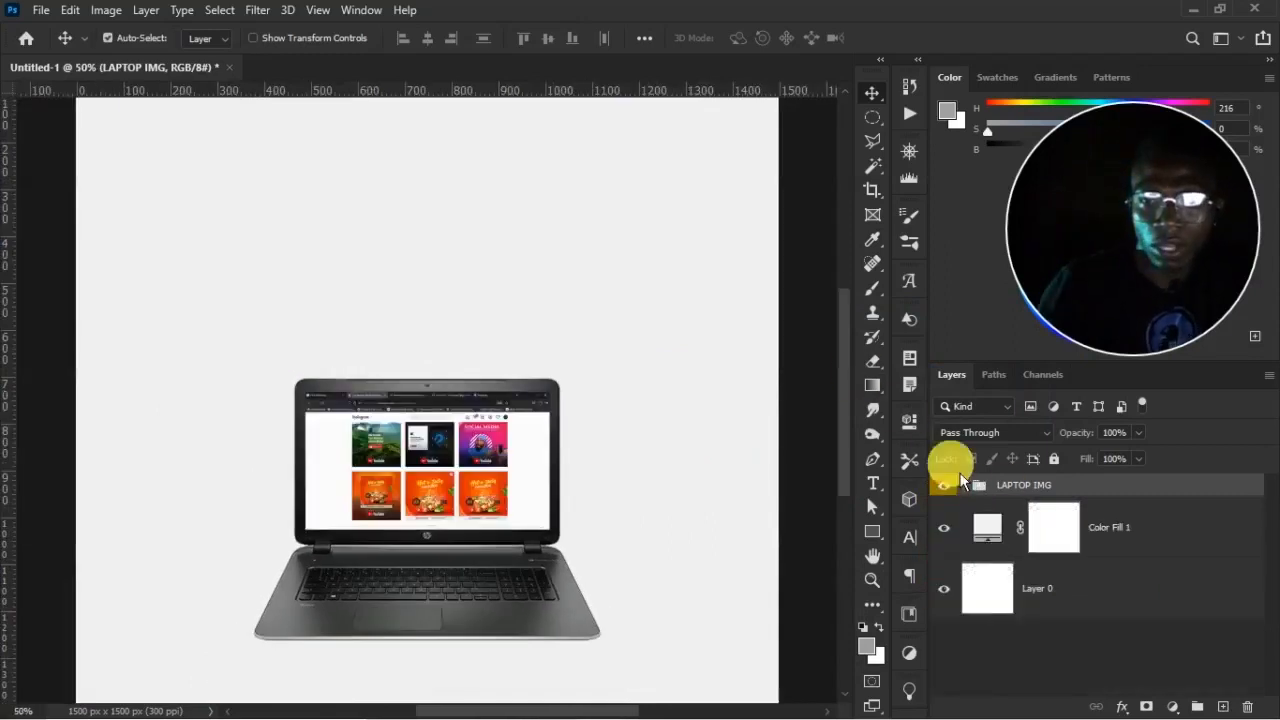
key("ctrl+minus")
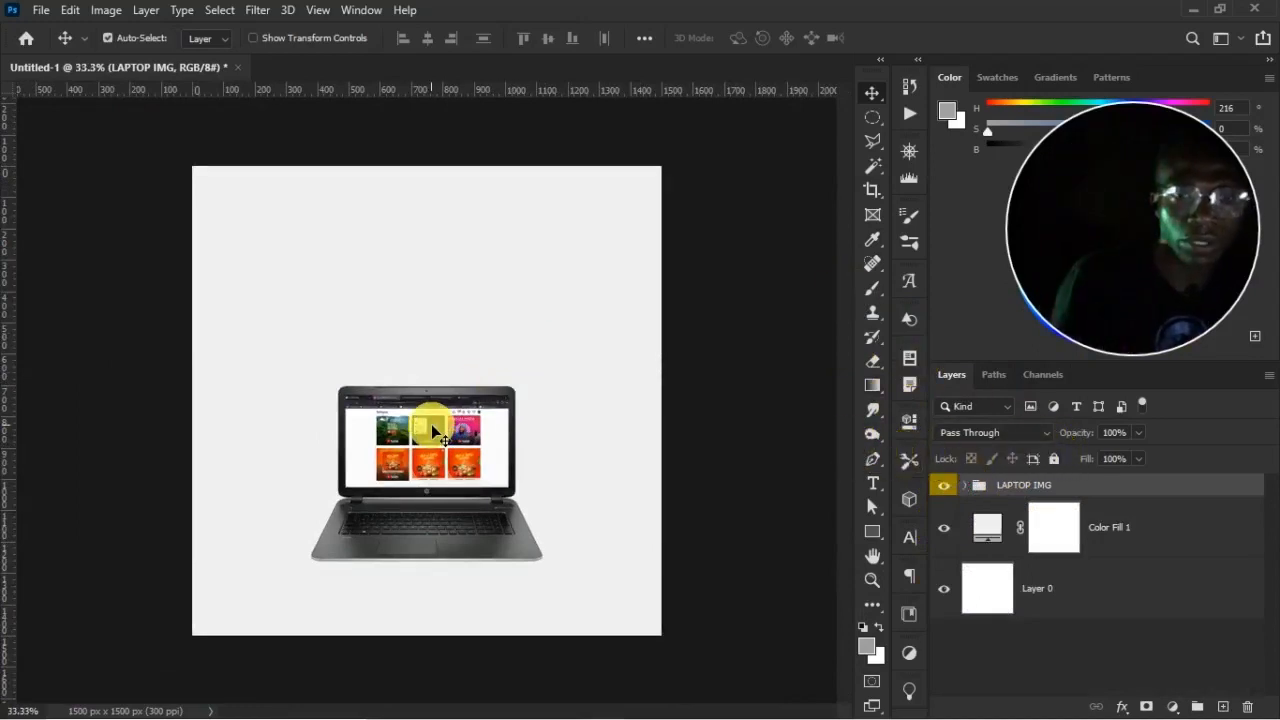
Open the recent file 300 followers Edit.jpg to view the reference design, and return to the Untitled-1 document
left_click(40, 10)
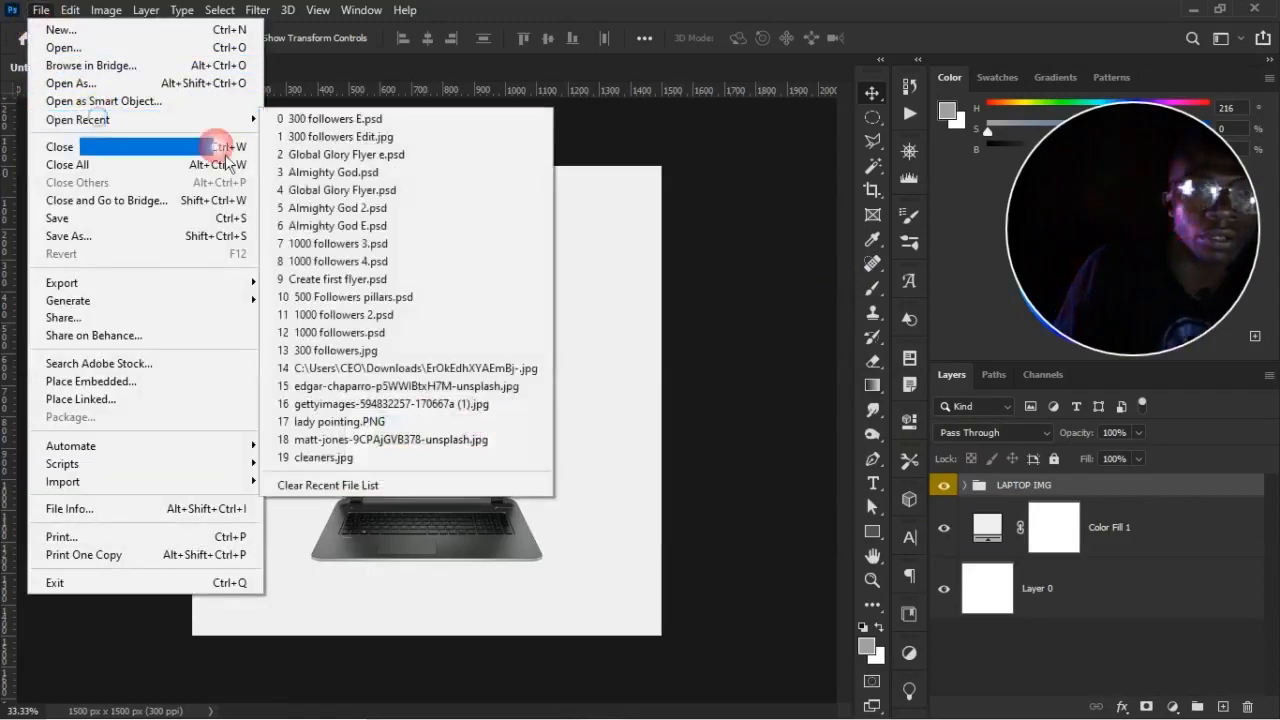
left_click(362, 140)
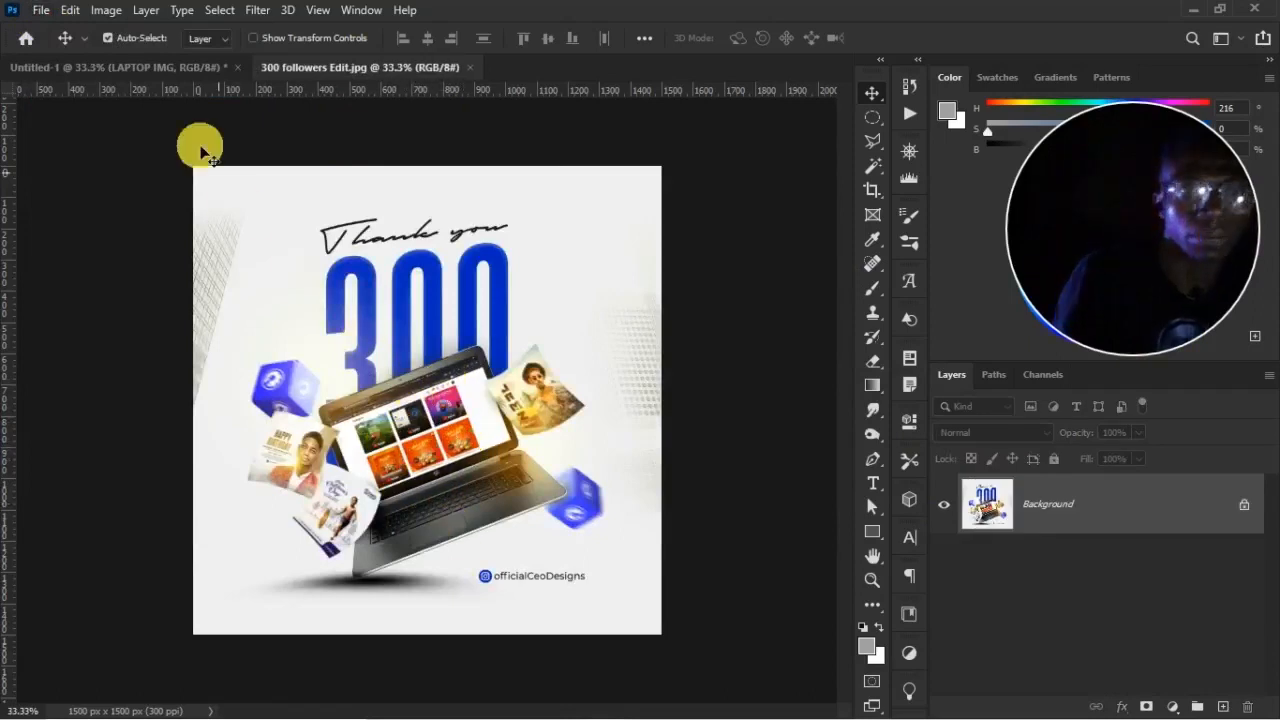
left_click(176, 72)
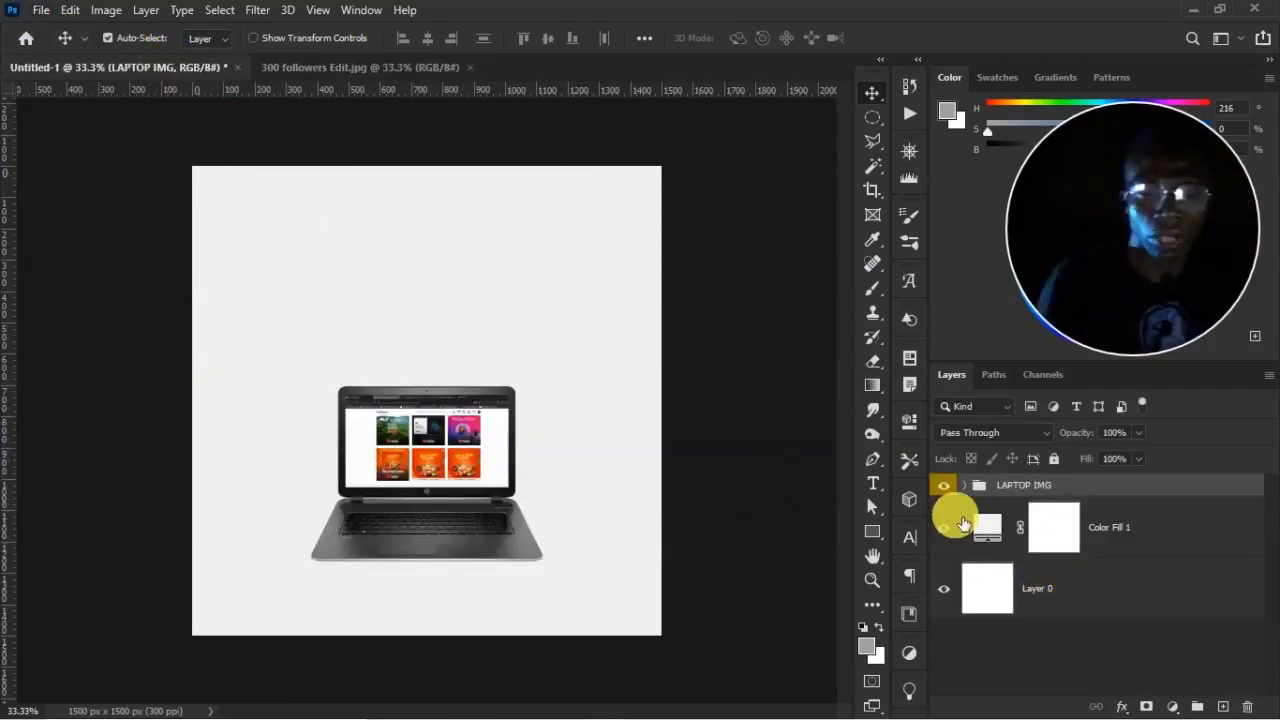
Rotate the LAPTOP IMG group counterclockwise by about 16 degrees
key("ctrl+t")
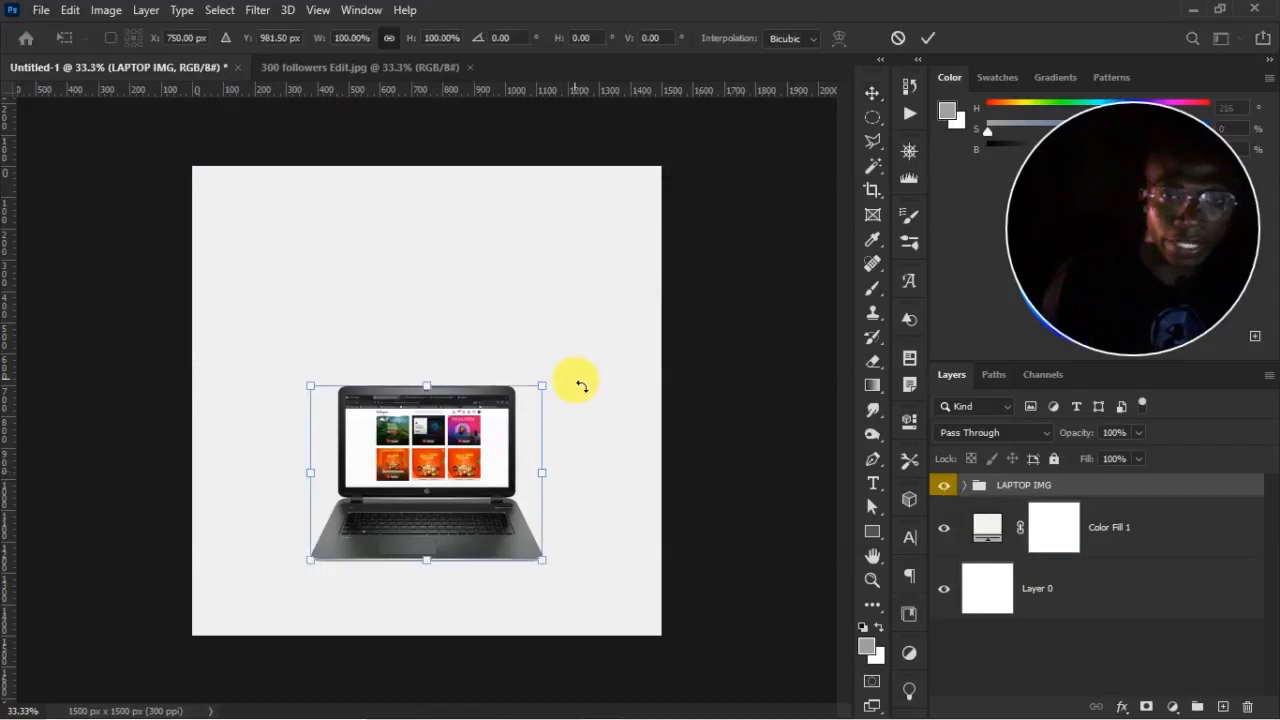
mouse_move(580, 380)
left_mouse_down()
mouse_move(551, 343)
mouse_move(571, 360)
left_mouse_up()
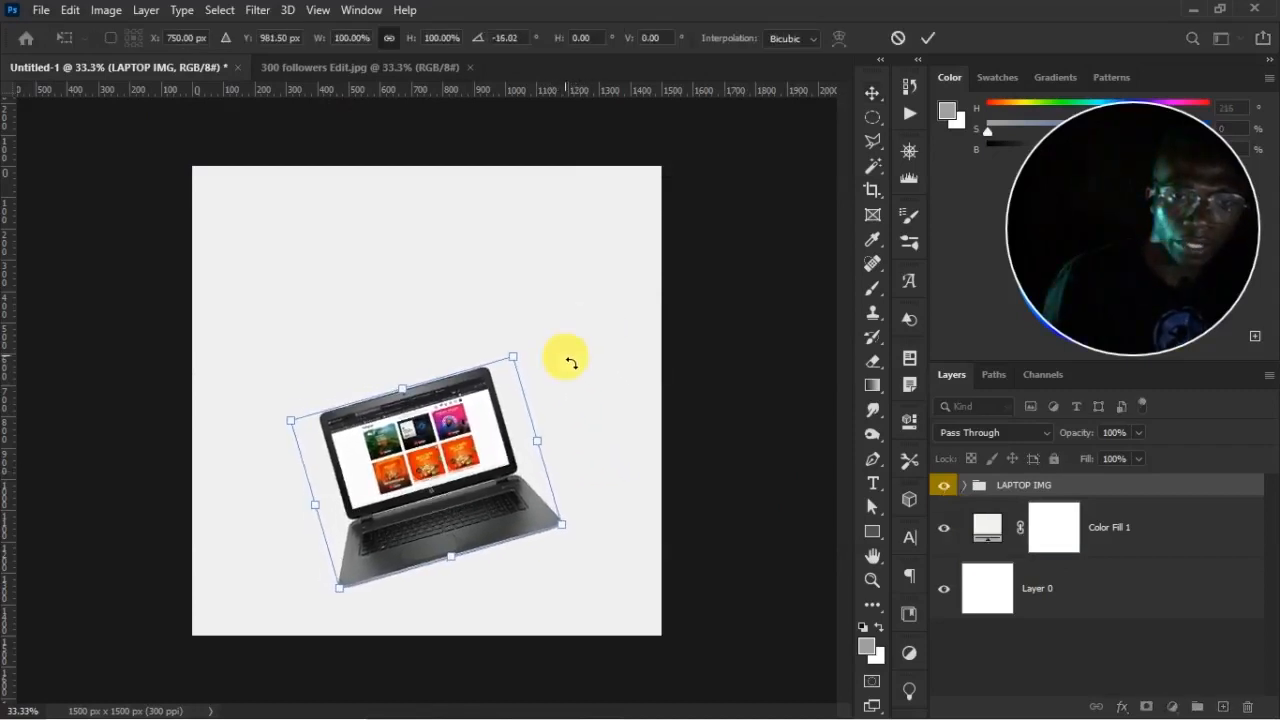
left_click(928, 38)
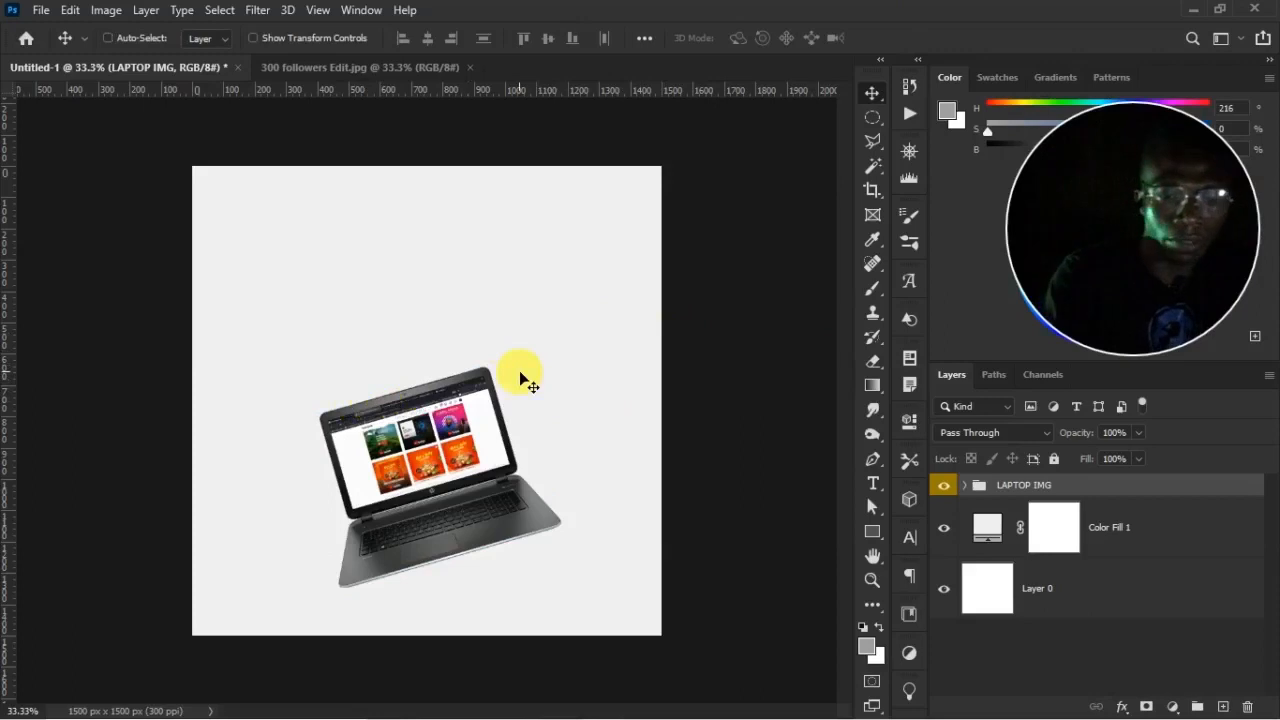
Move the tilted LAPTOP IMG group slightly higher on the canvas
key("ctrl+t")
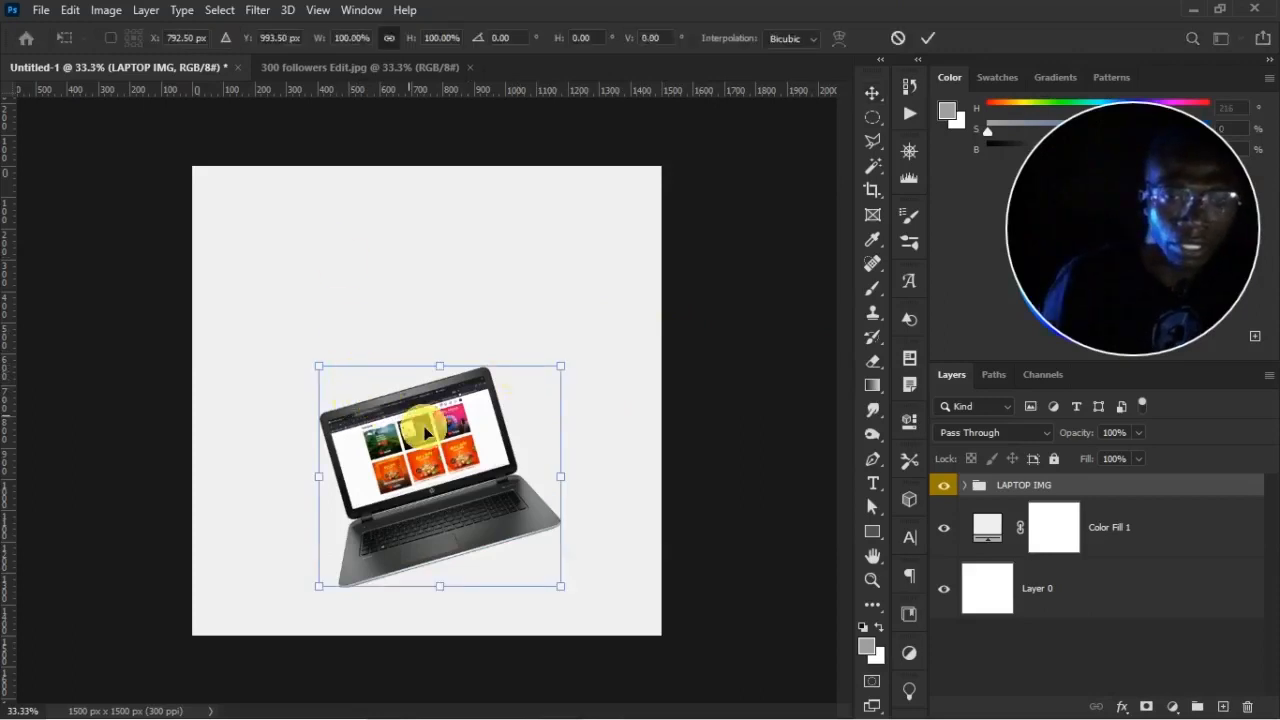
key("shift")
left_click_drag(448, 470, 456, 463)
double_click(457, 463)
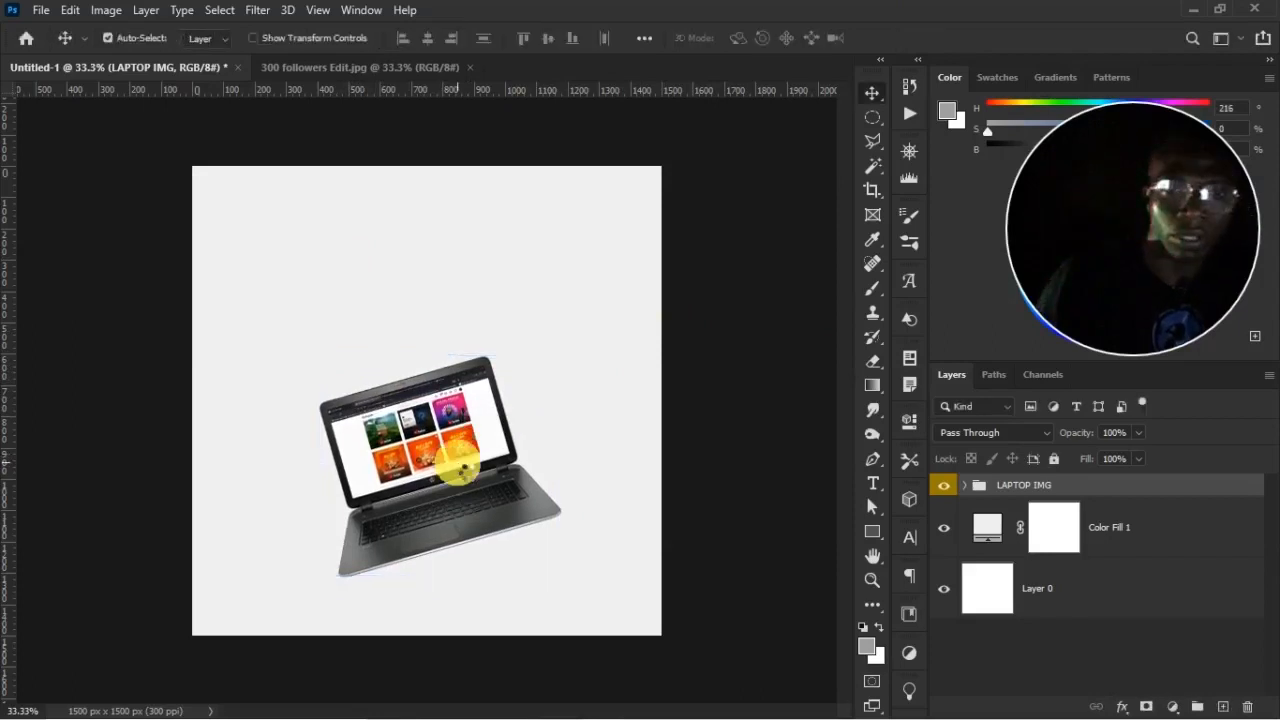
left_click_drag(510, 94, 586, 11)
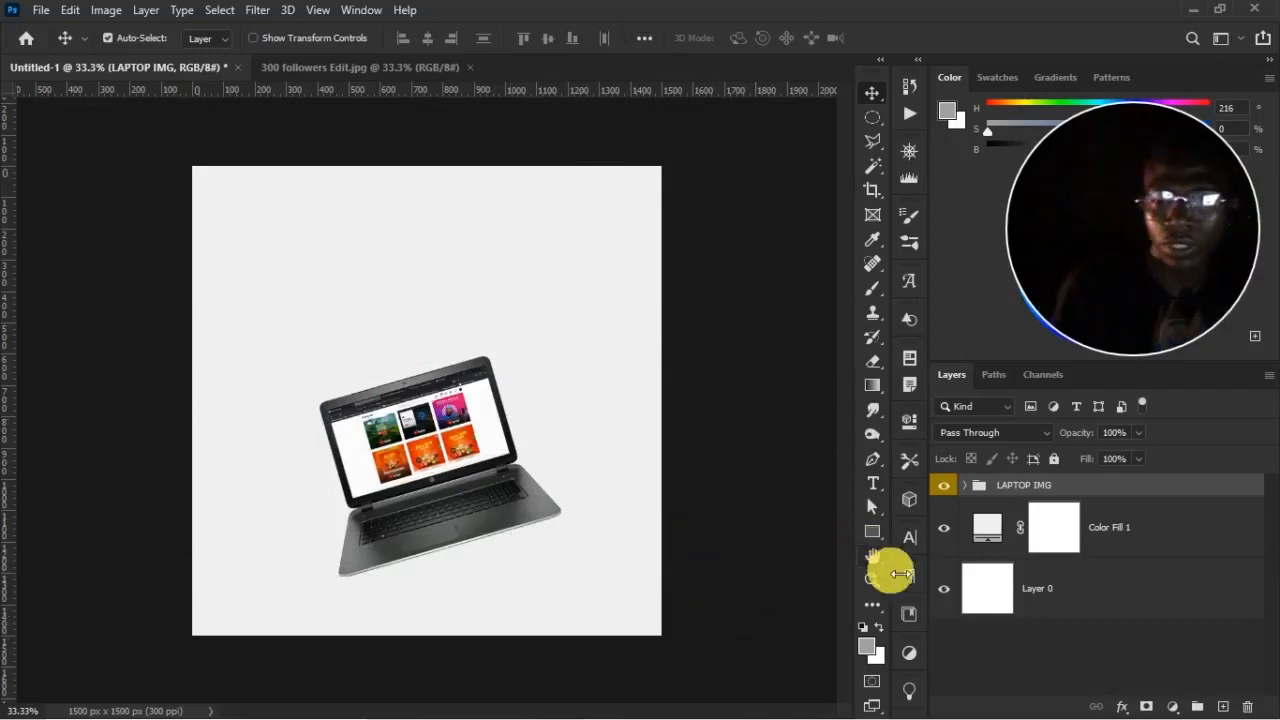
Add a Curves adjustment layer above the LAPTOP layer in the LAPTOP IMG group and clip it to that layer
left_click(965, 485)
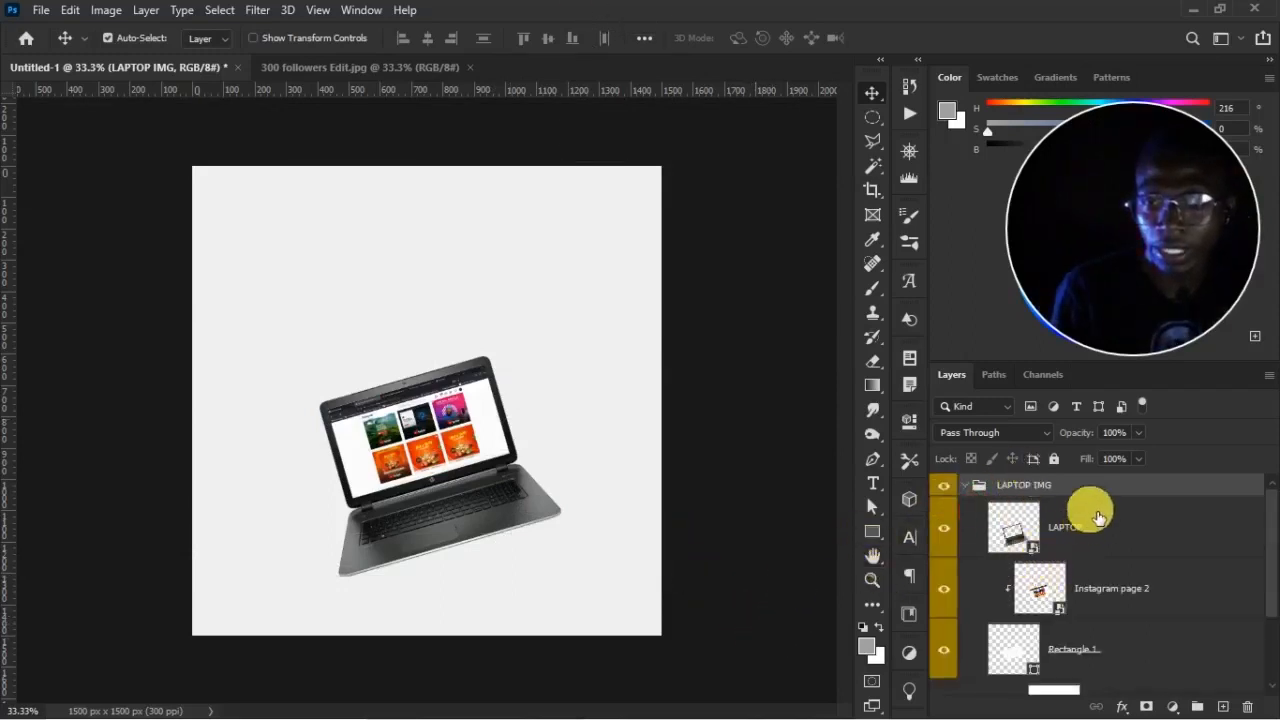
left_click(1103, 548)
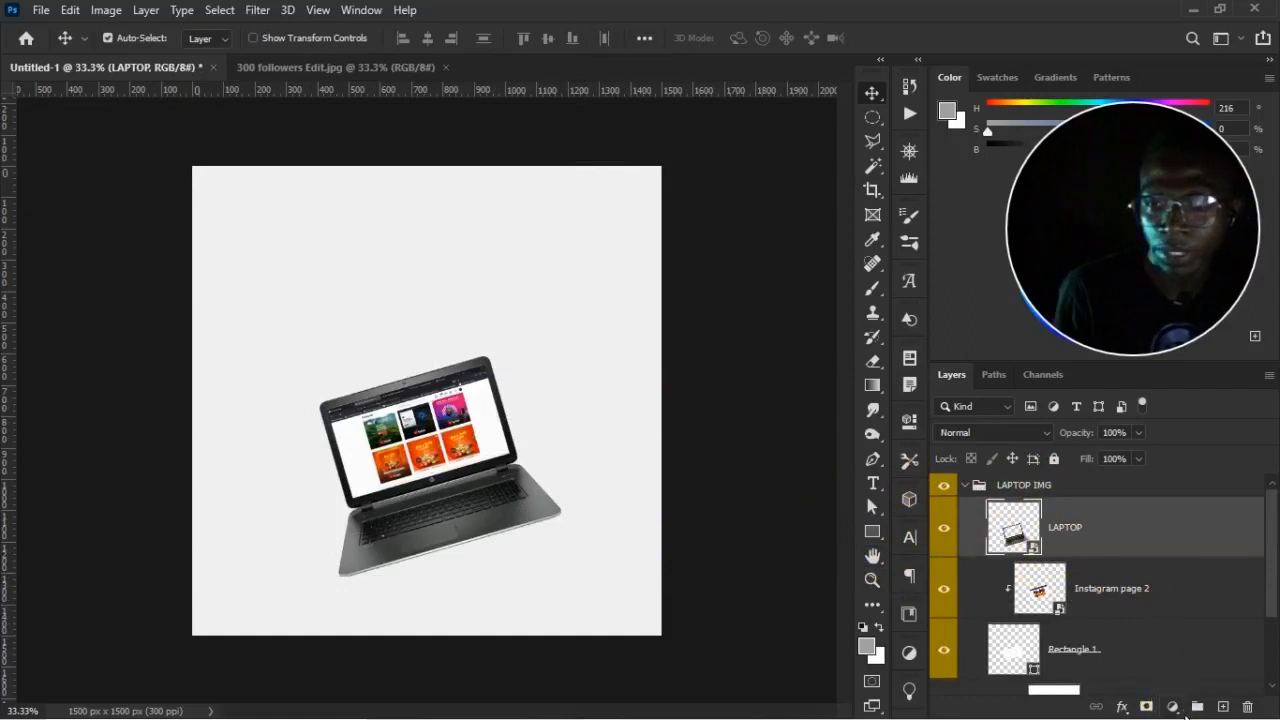
left_click(1172, 707)
left_click(1160, 465)
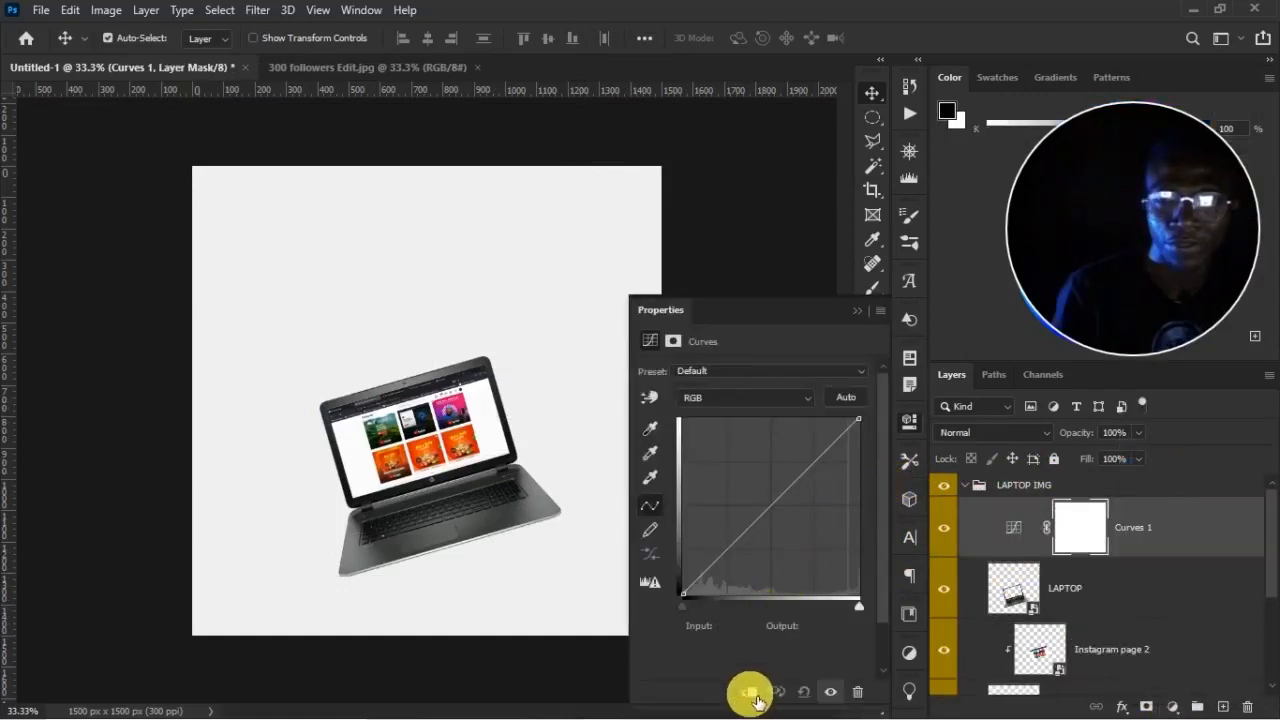
left_click(750, 692)
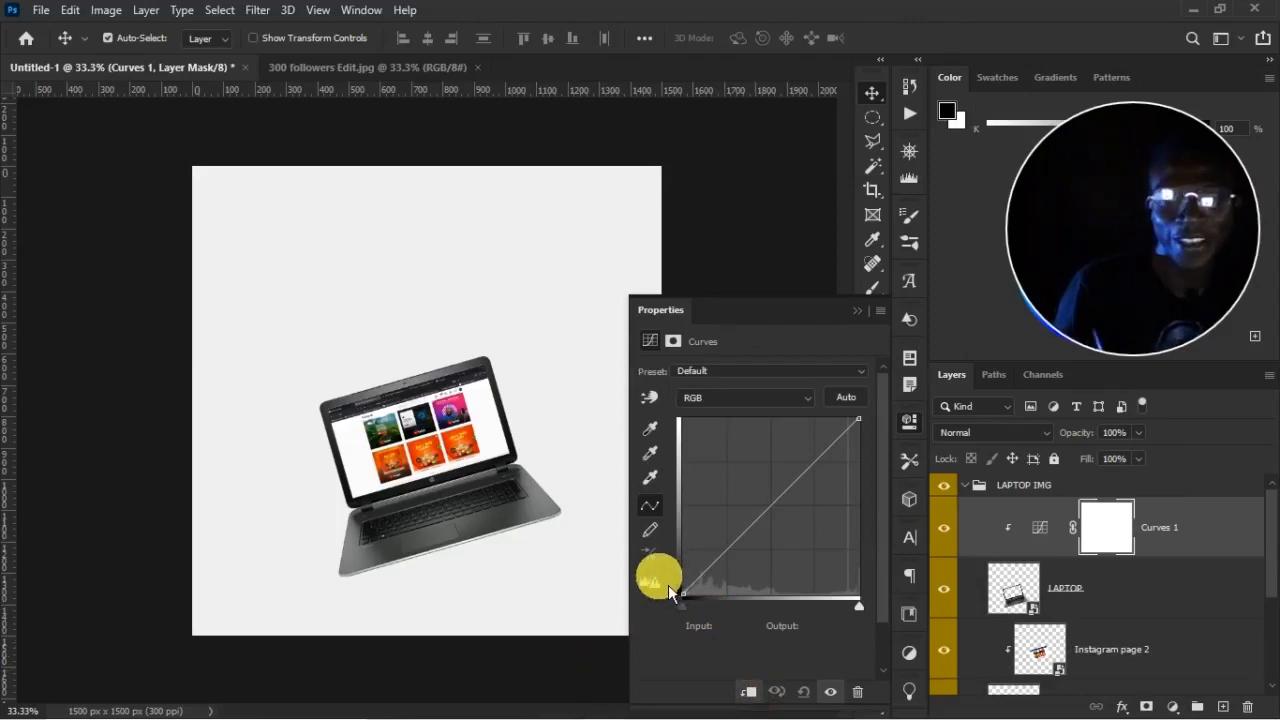
left_click(751, 693)
left_click(751, 693)
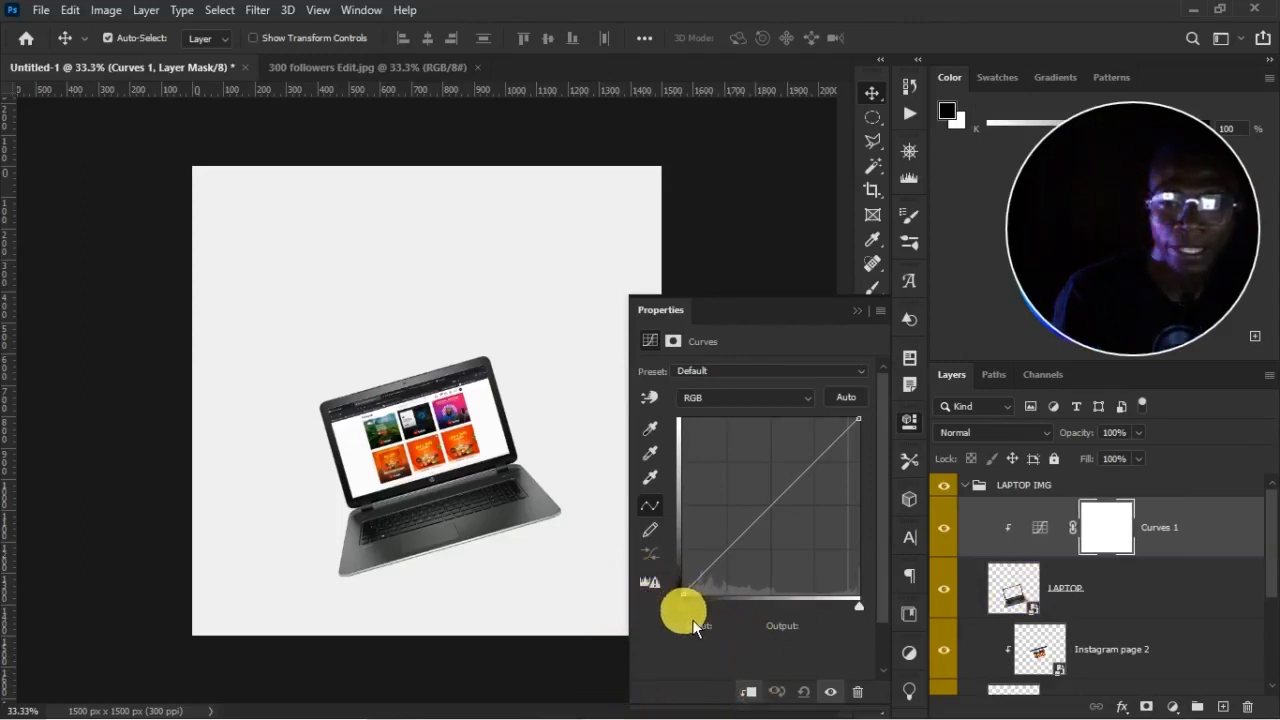
Increase the laptop's contrast by setting the curve's black point input to 18 and white point input to 236
mouse_move(690, 619)
left_mouse_down()
mouse_move(717, 621)
mouse_move(704, 619)
left_mouse_up()
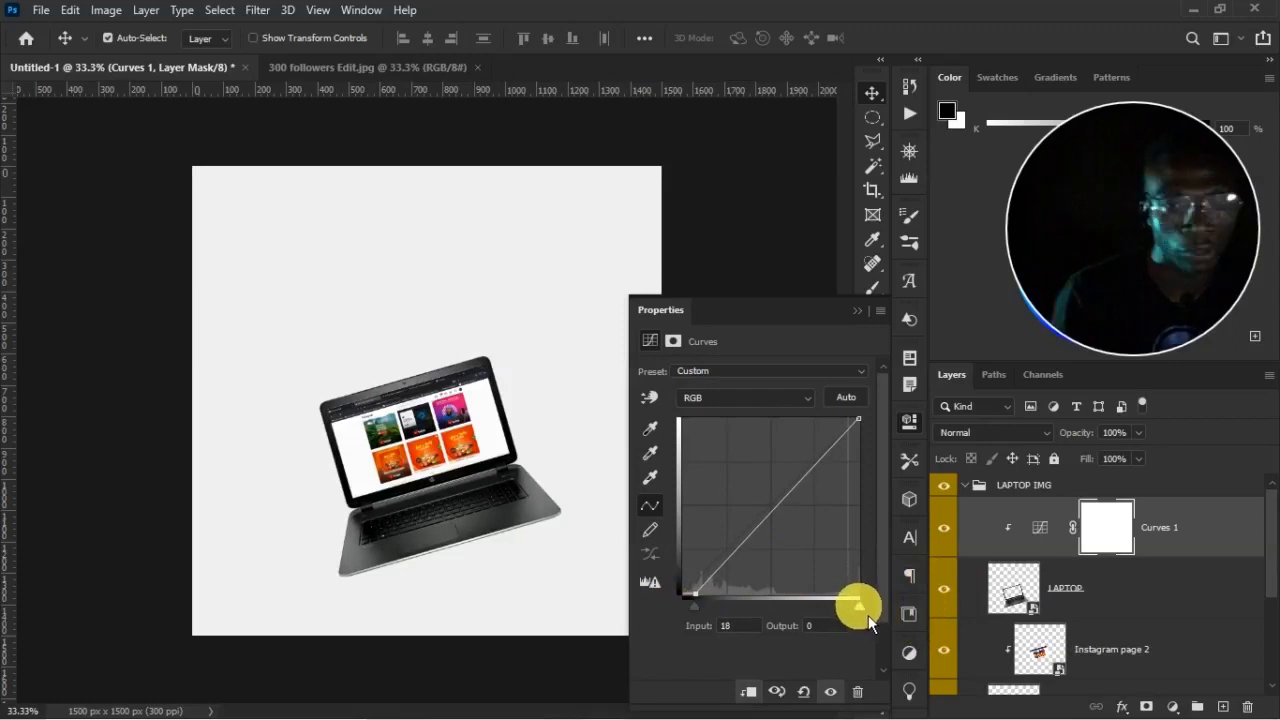
left_click_drag(868, 618, 868, 322)
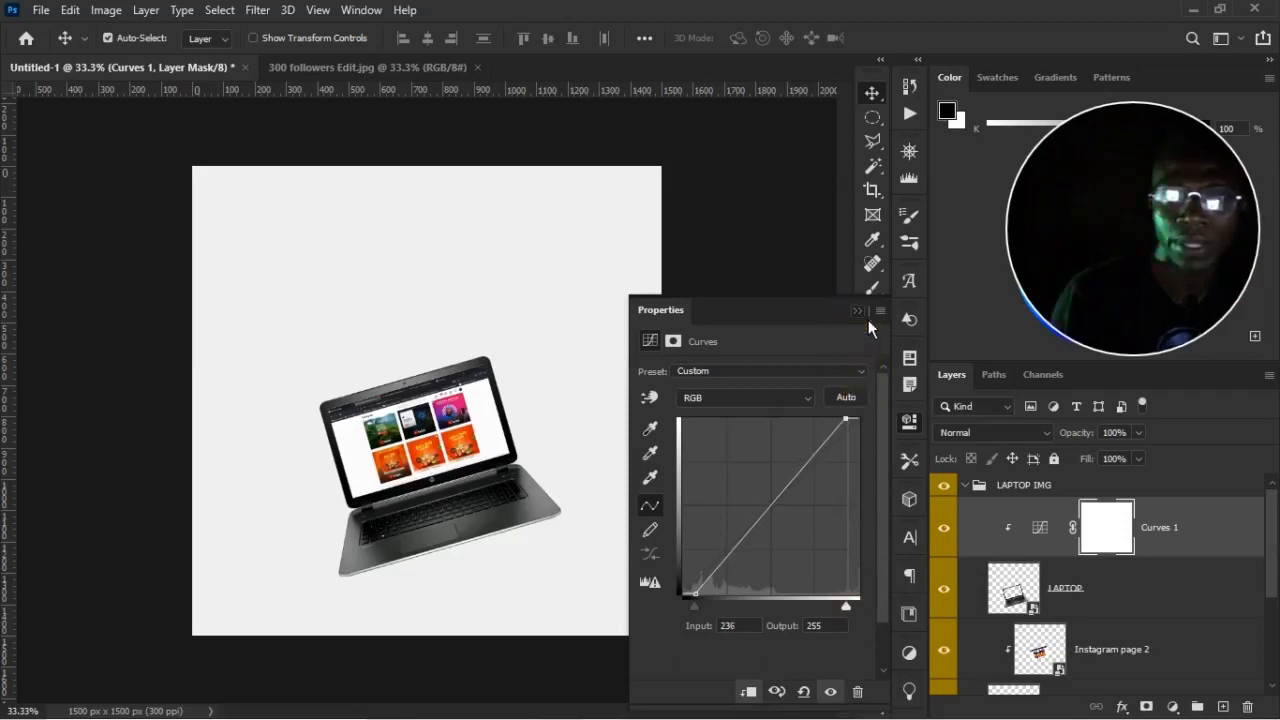
left_click(864, 314)
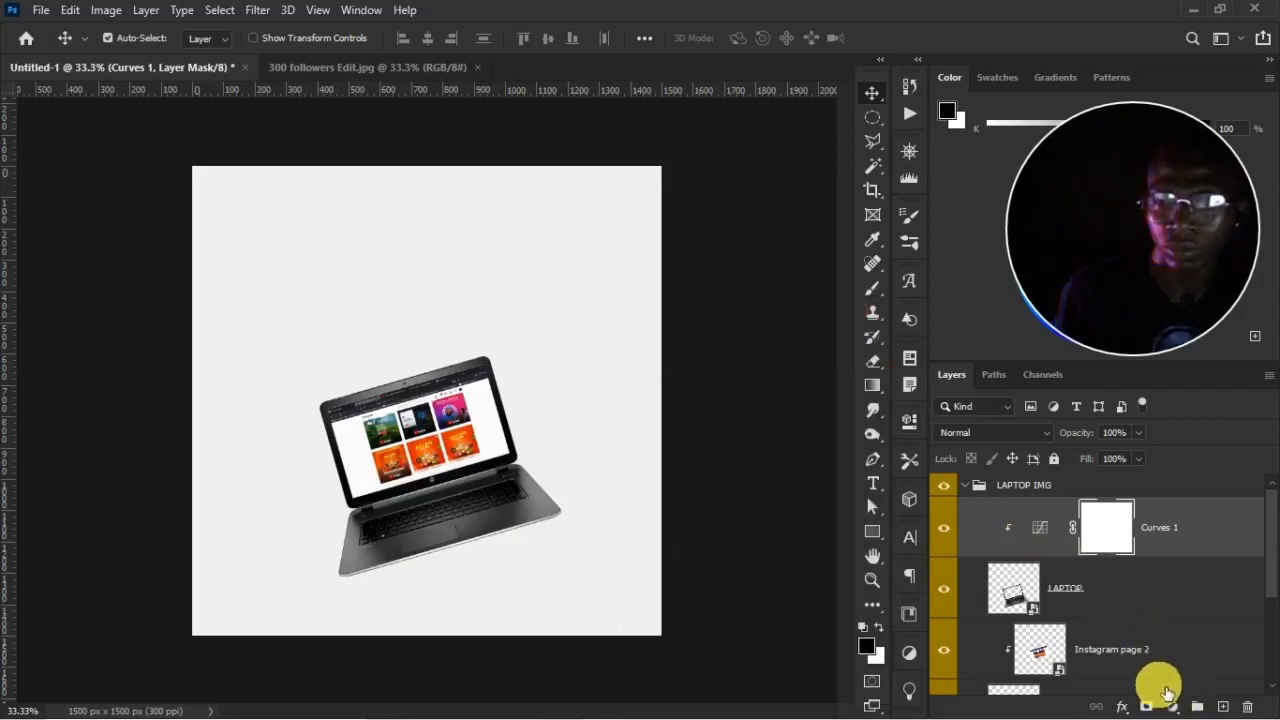
Add a clipped Exposure adjustment above Curves 1, lower its exposure to darken the laptop, and invert its mask to black
key("ctrl+plus")
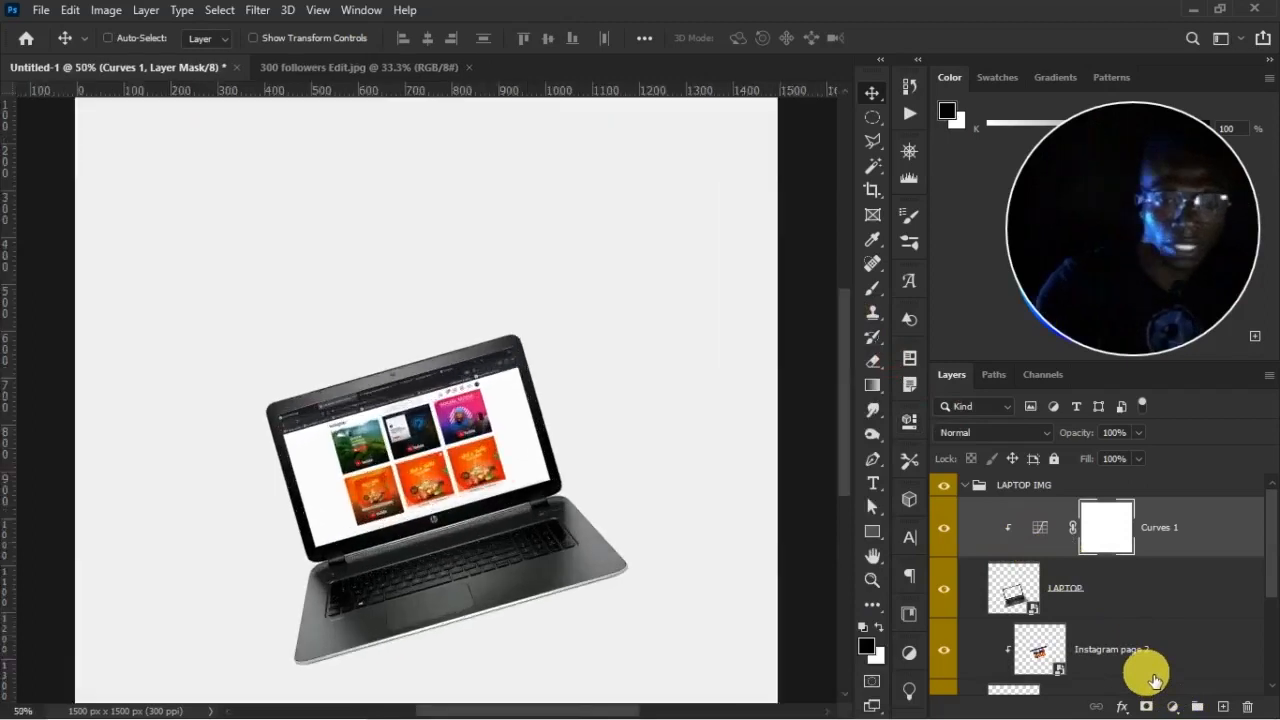
left_click_drag(540, 470, 543, 429)
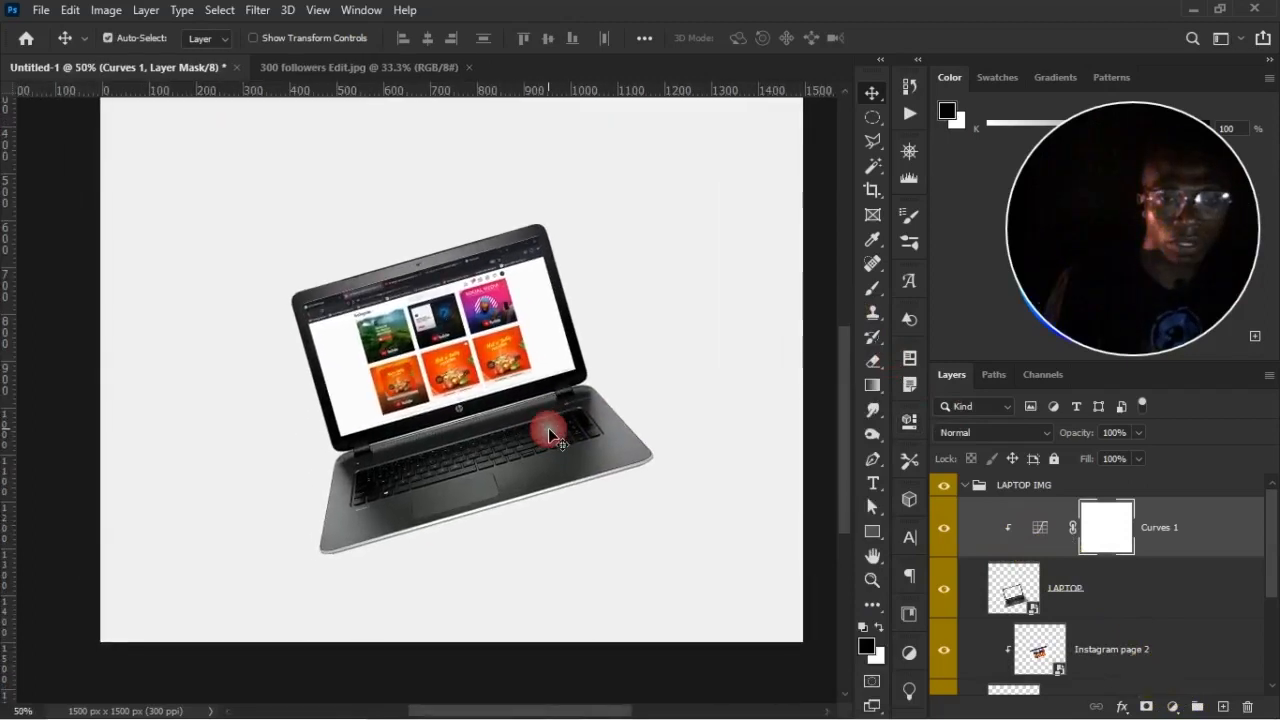
left_click(1174, 707)
left_click(1190, 490)
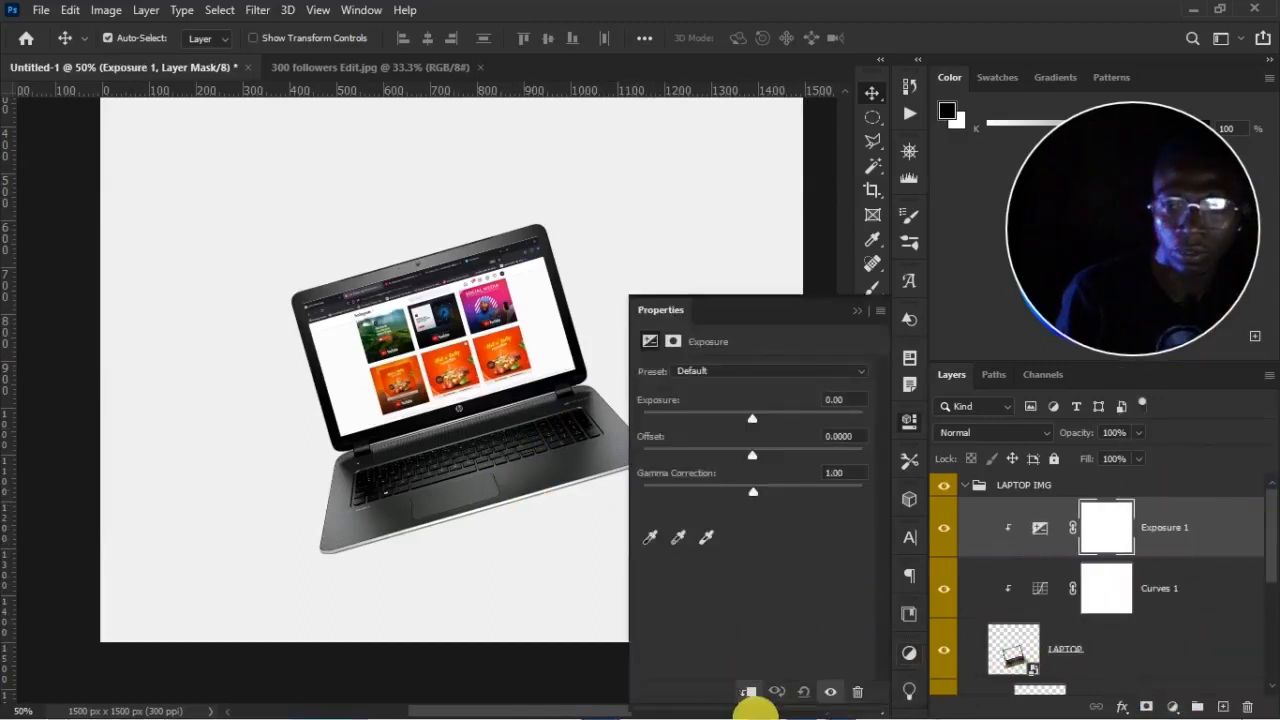
mouse_move(729, 421)
left_mouse_down()
mouse_move(759, 421)
mouse_move(710, 427)
left_mouse_up()
left_click(857, 310)
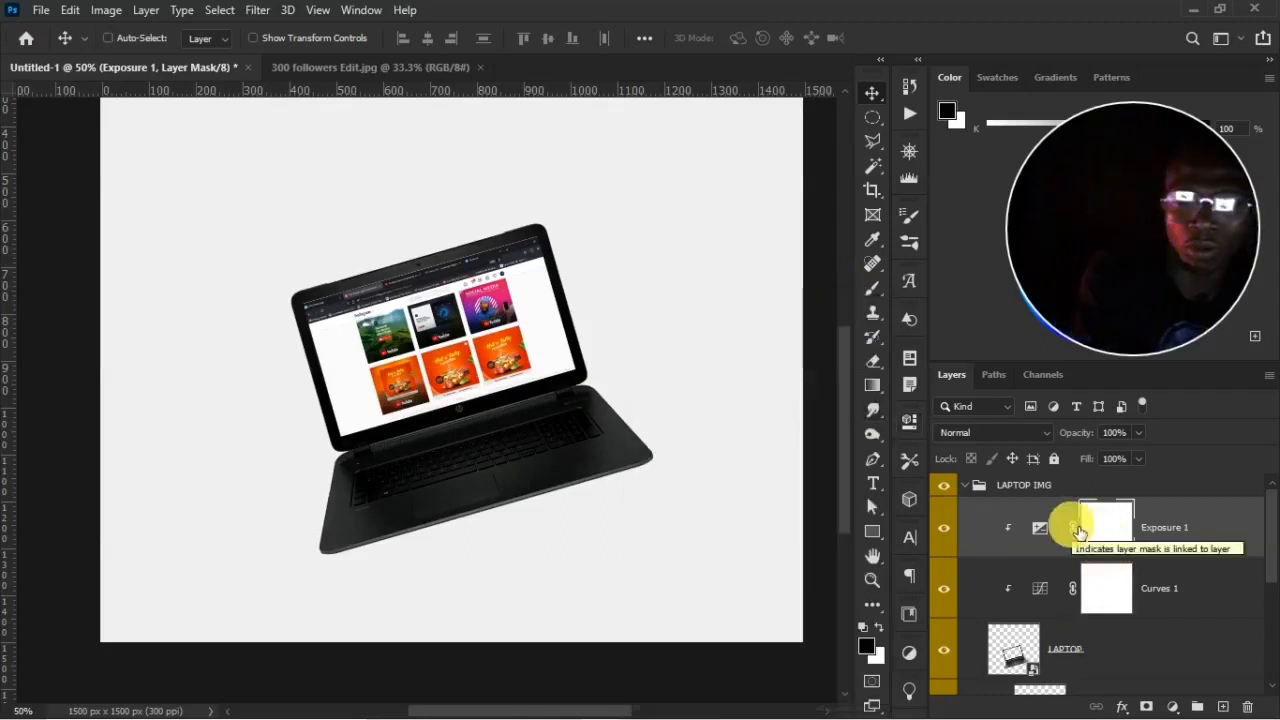
key("ctrl+i")
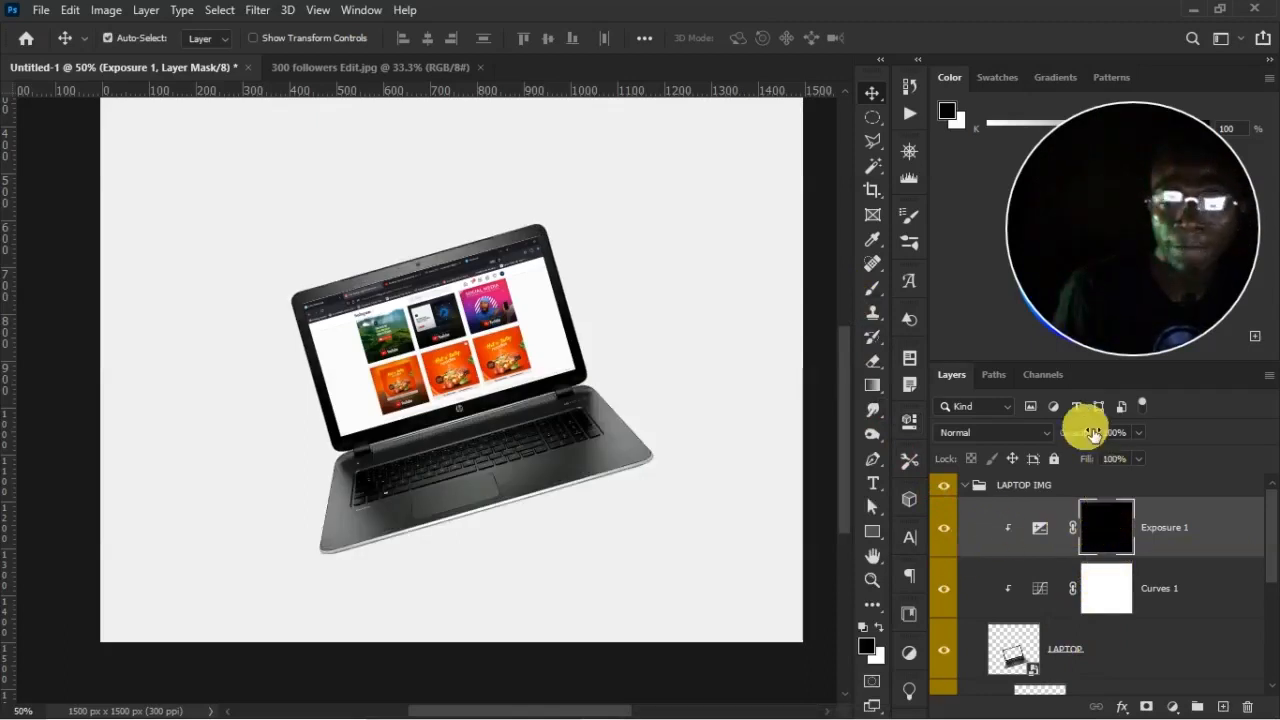
Paint white on the Exposure 1 mask over the laptop base's lower-left corner with a soft 300 px brush at 72% opacity
left_click(872, 288)
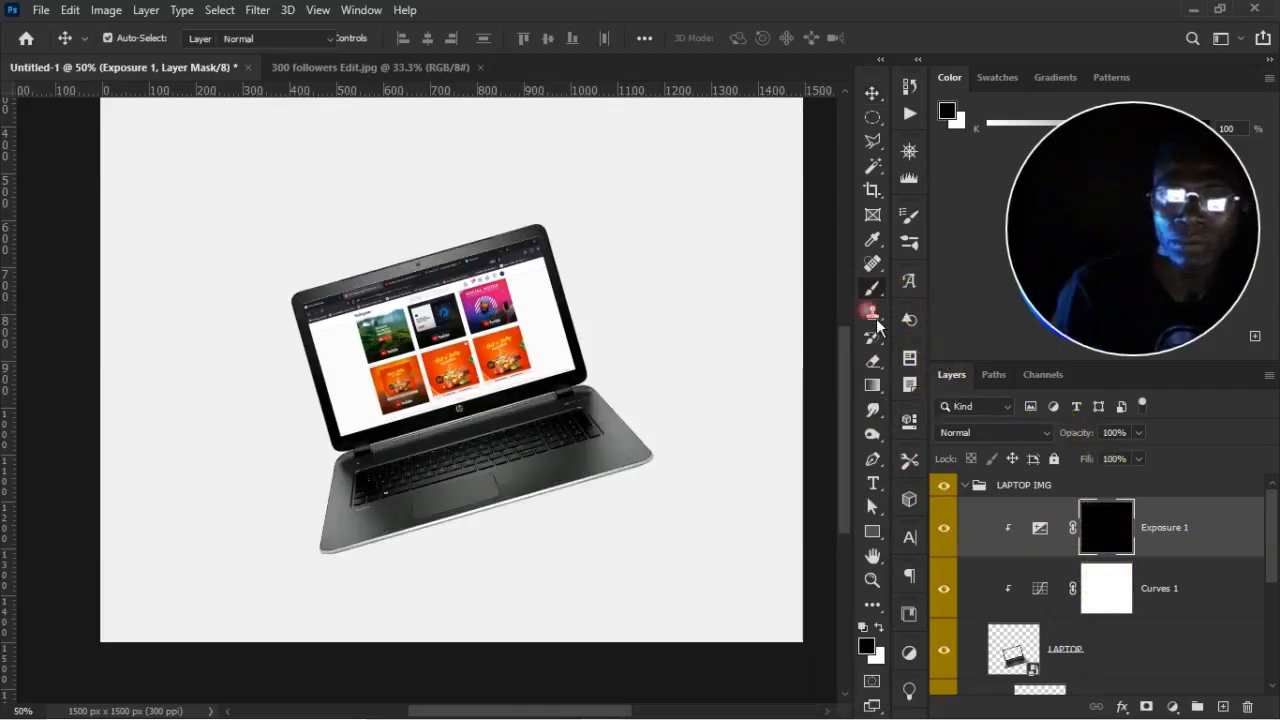
left_click(880, 627)
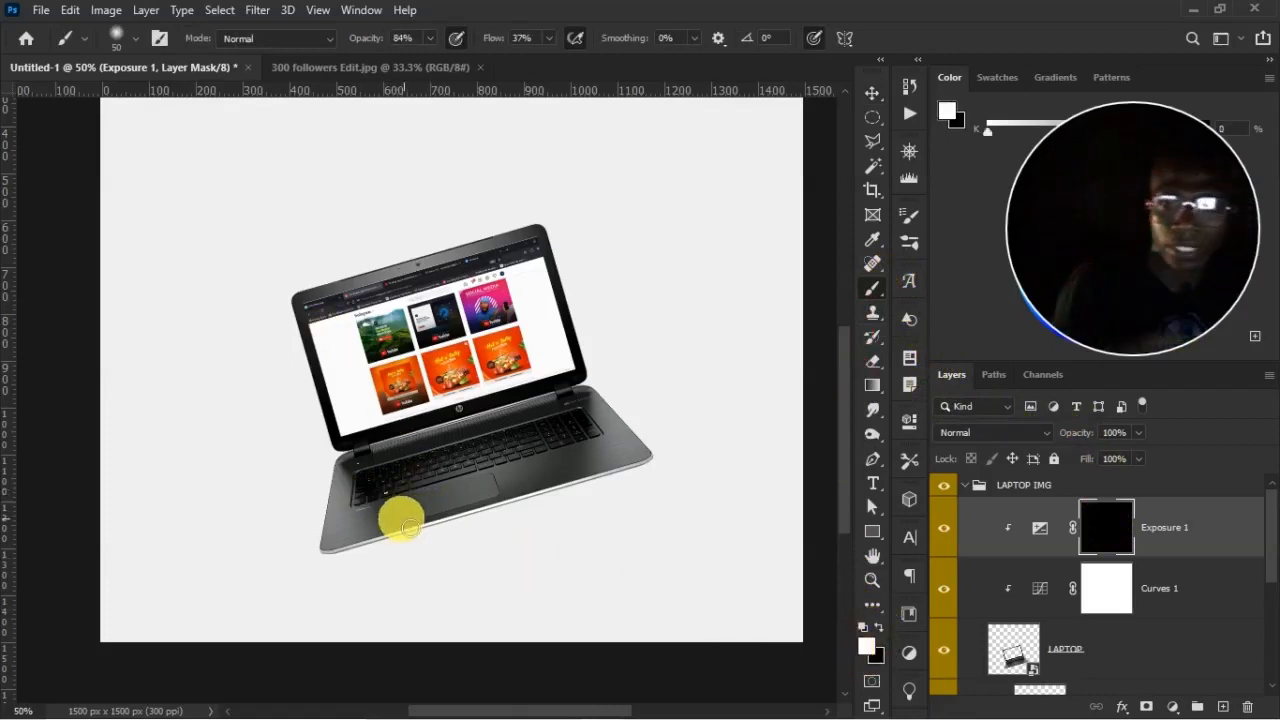
key("bracketright")
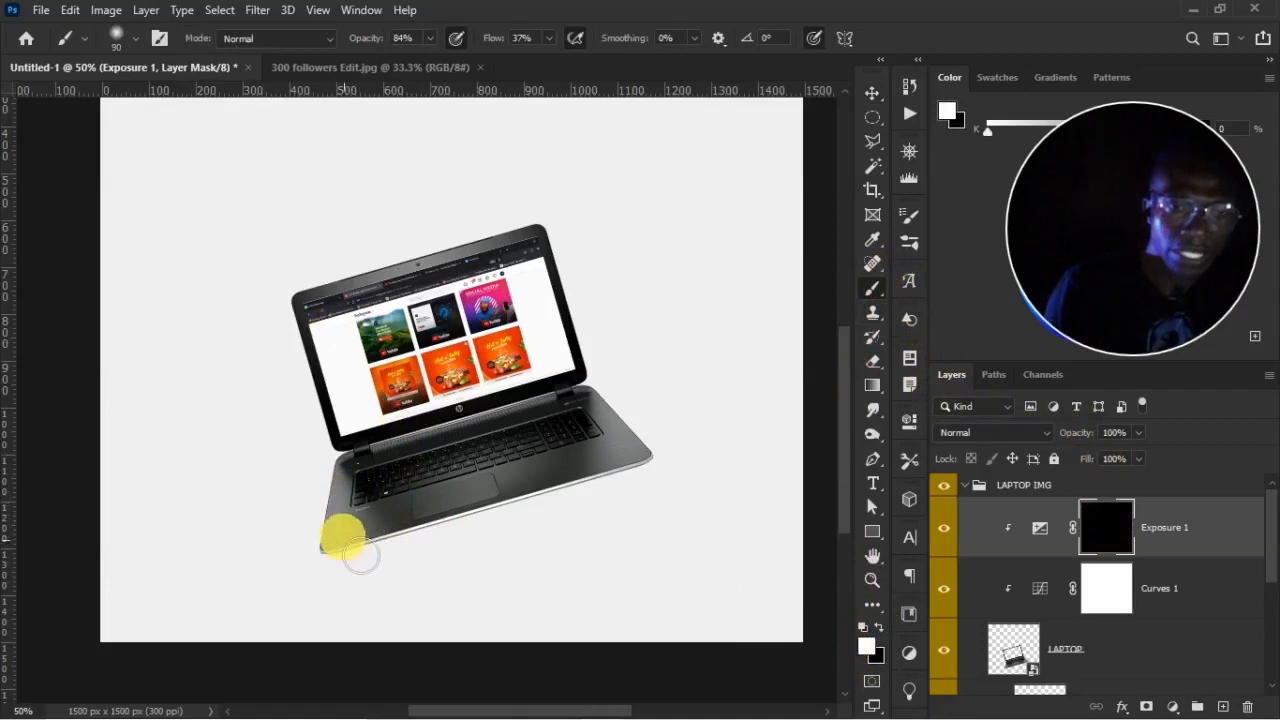
key("bracketright")
key("bracketright")
key("bracketright")
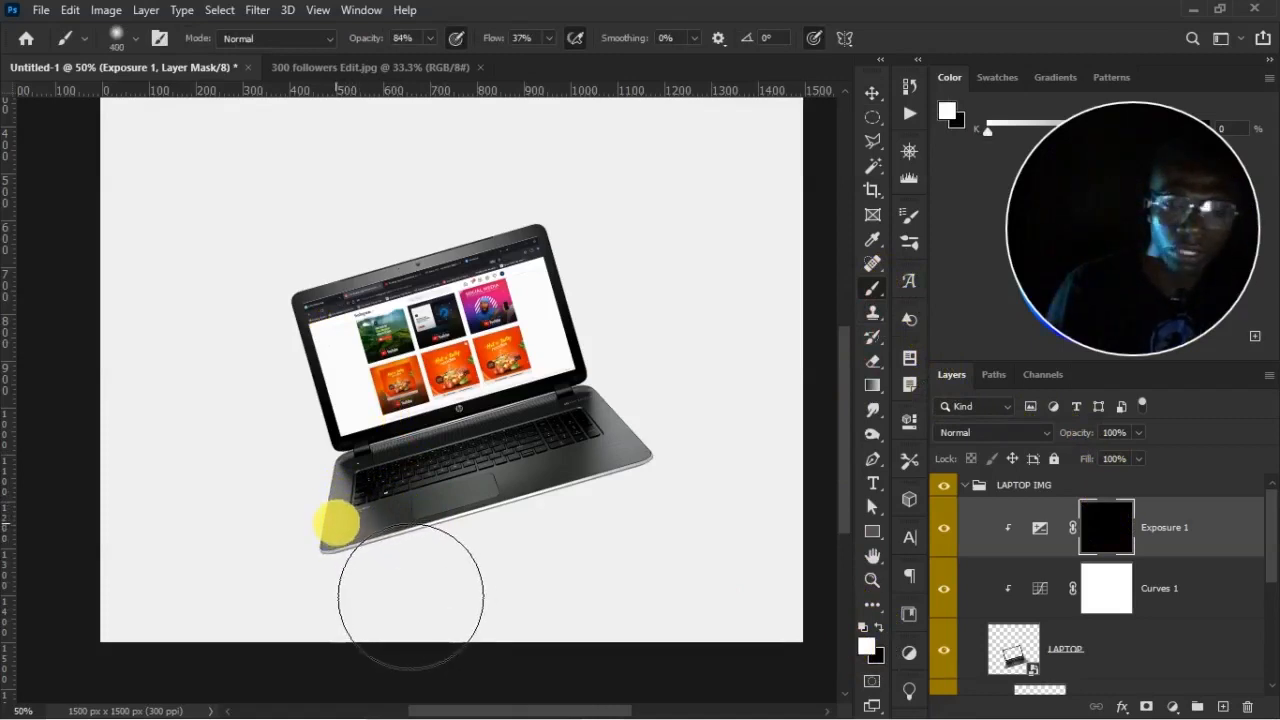
key("bracketleft")
left_click(350, 522)
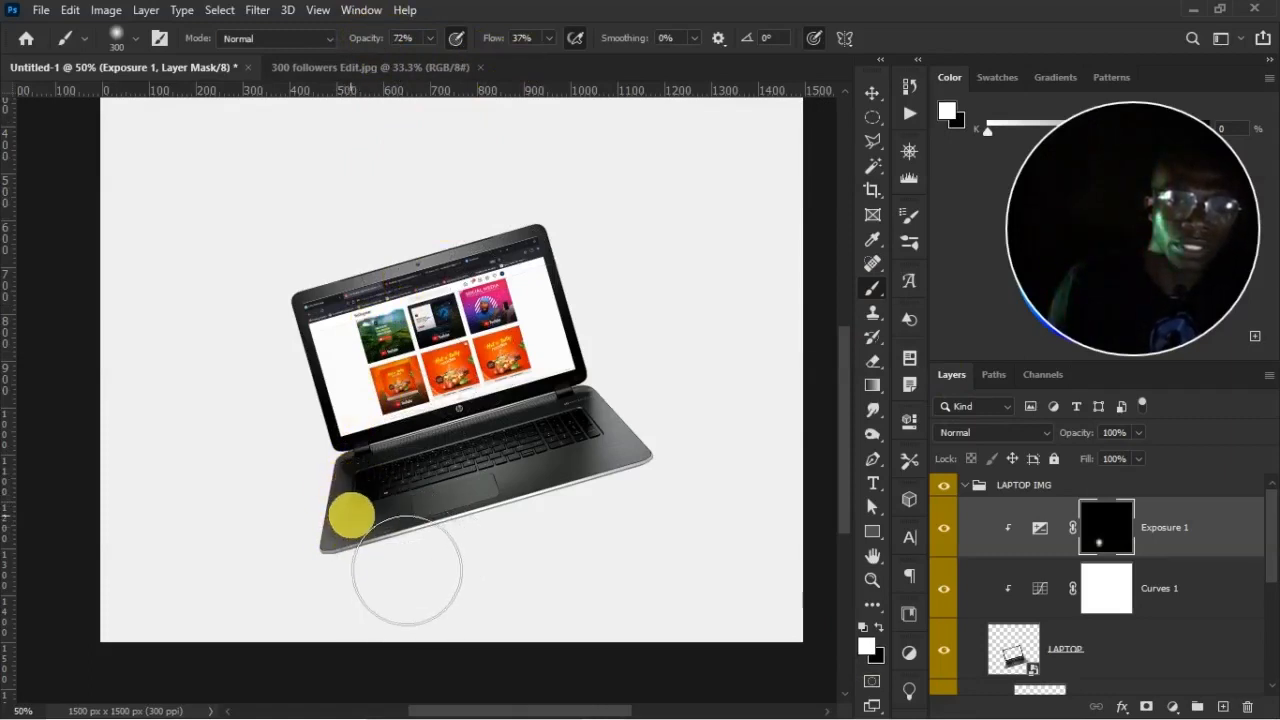
left_click(354, 482)
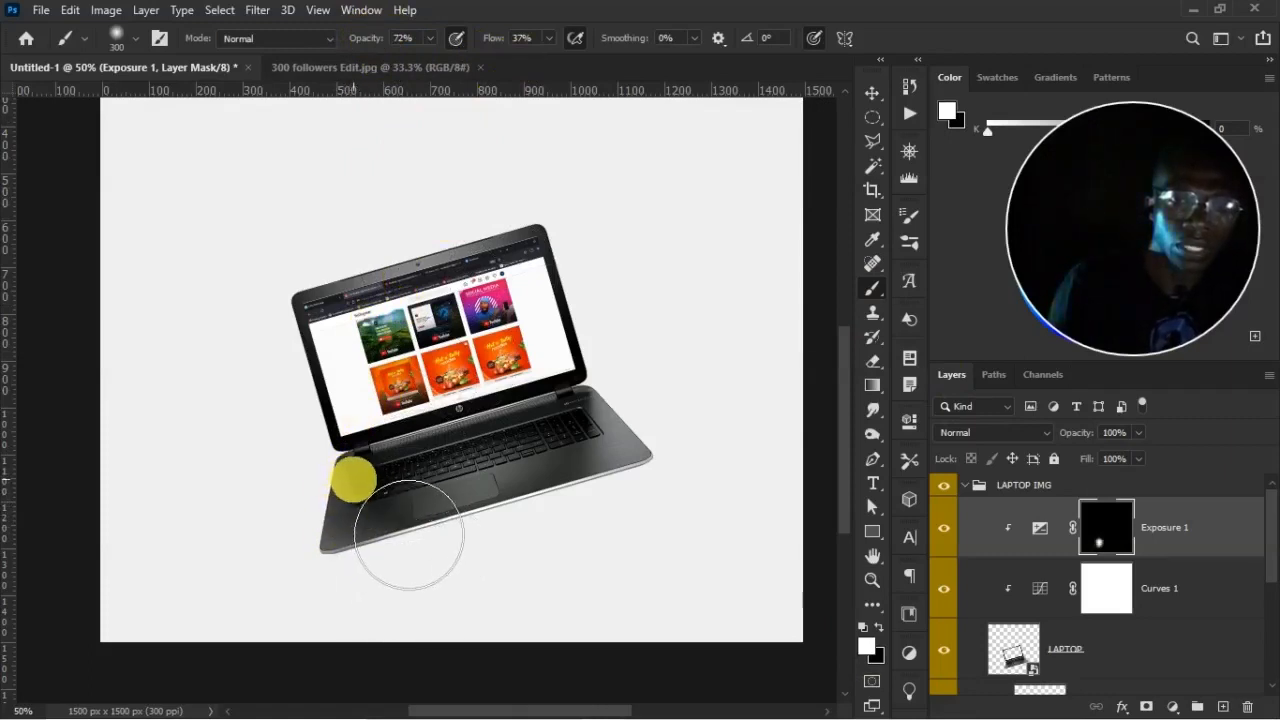
Toggle the Exposure 1 layer's visibility to compare the laptop with and without the corner shading
left_click(945, 530)
left_click(948, 530)
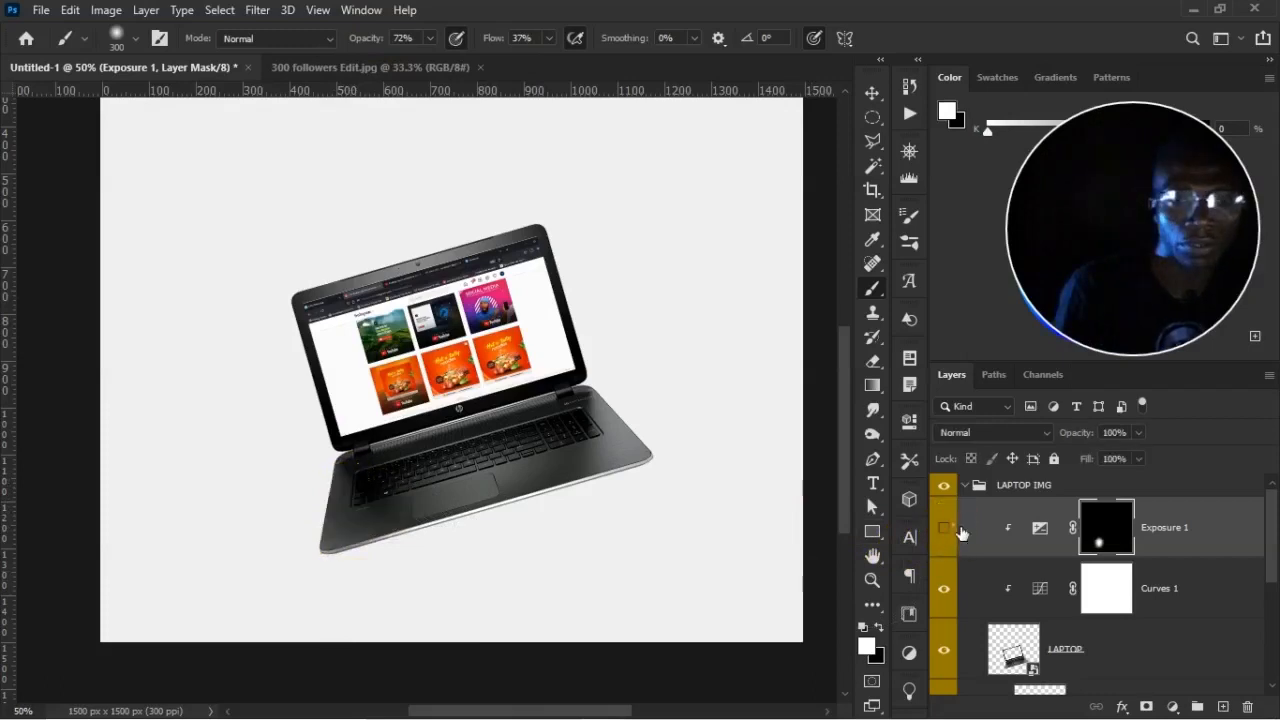
left_click(945, 528)
left_click(945, 528)
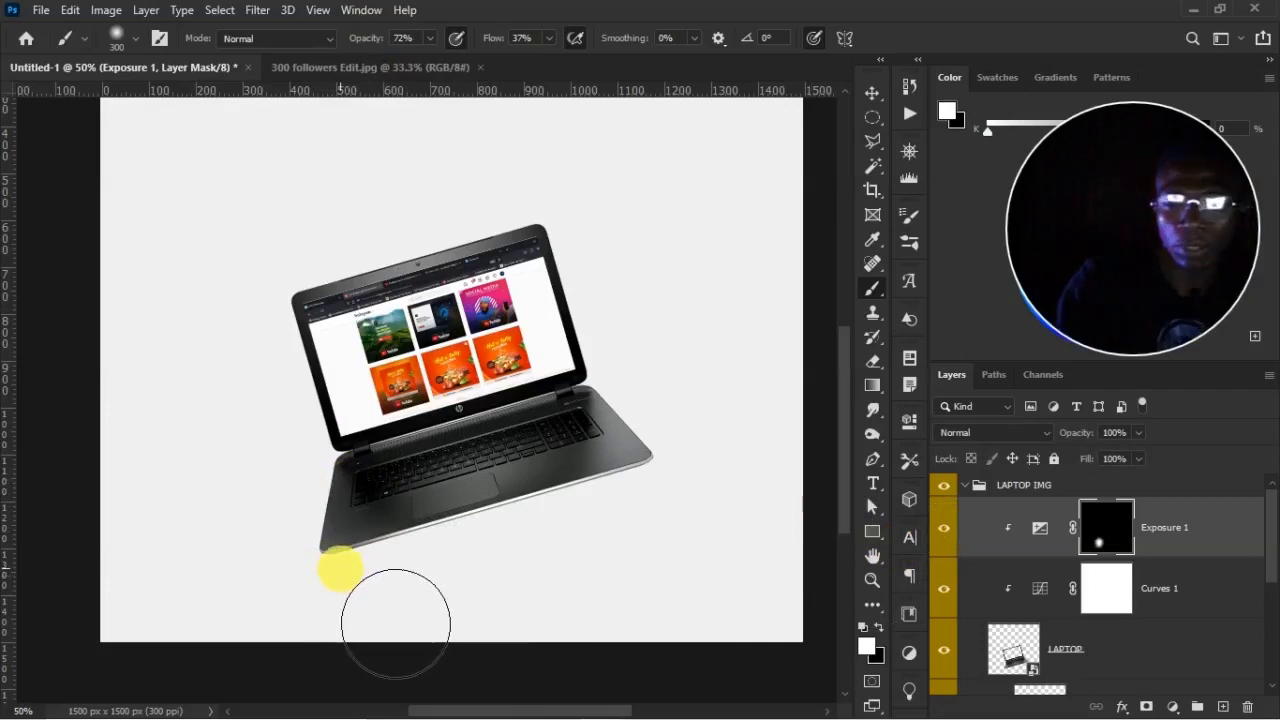
scroll(396, 623, "down", 1)
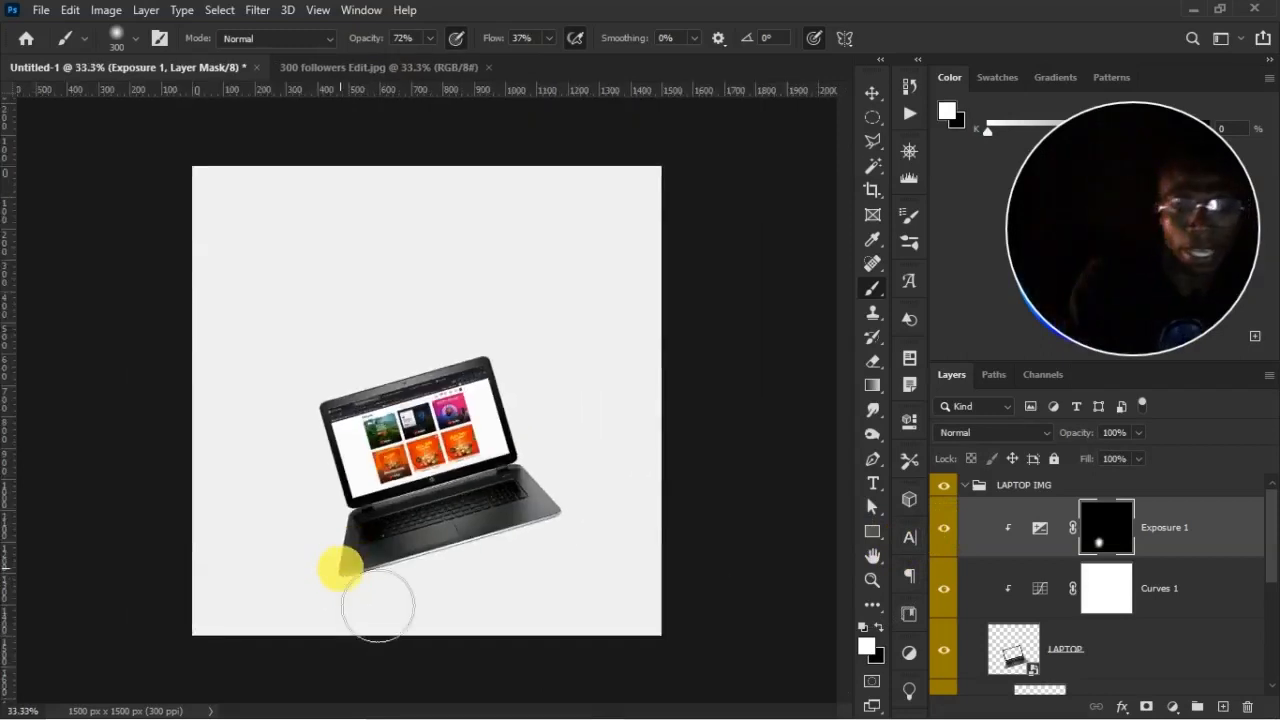
key("v")
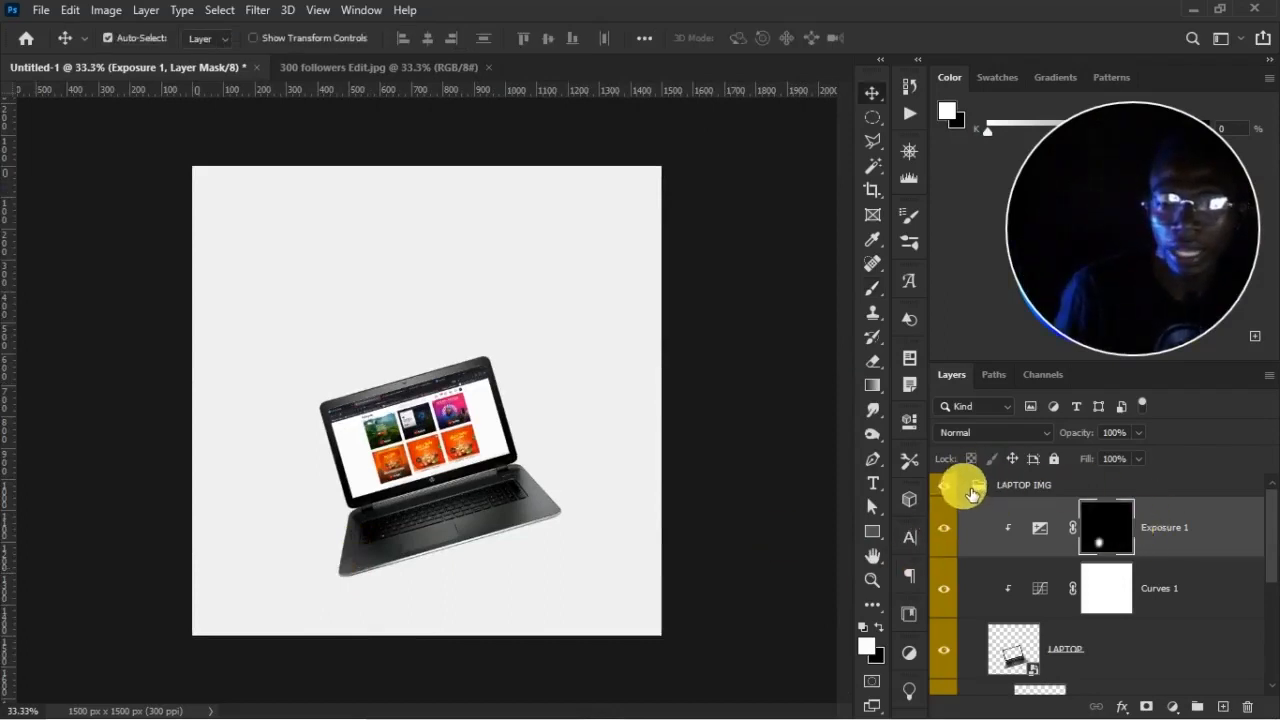
Create a new empty layer directly below the LAPTOP layer, above Instagram page 2
scroll(1096, 584, "down", 3)
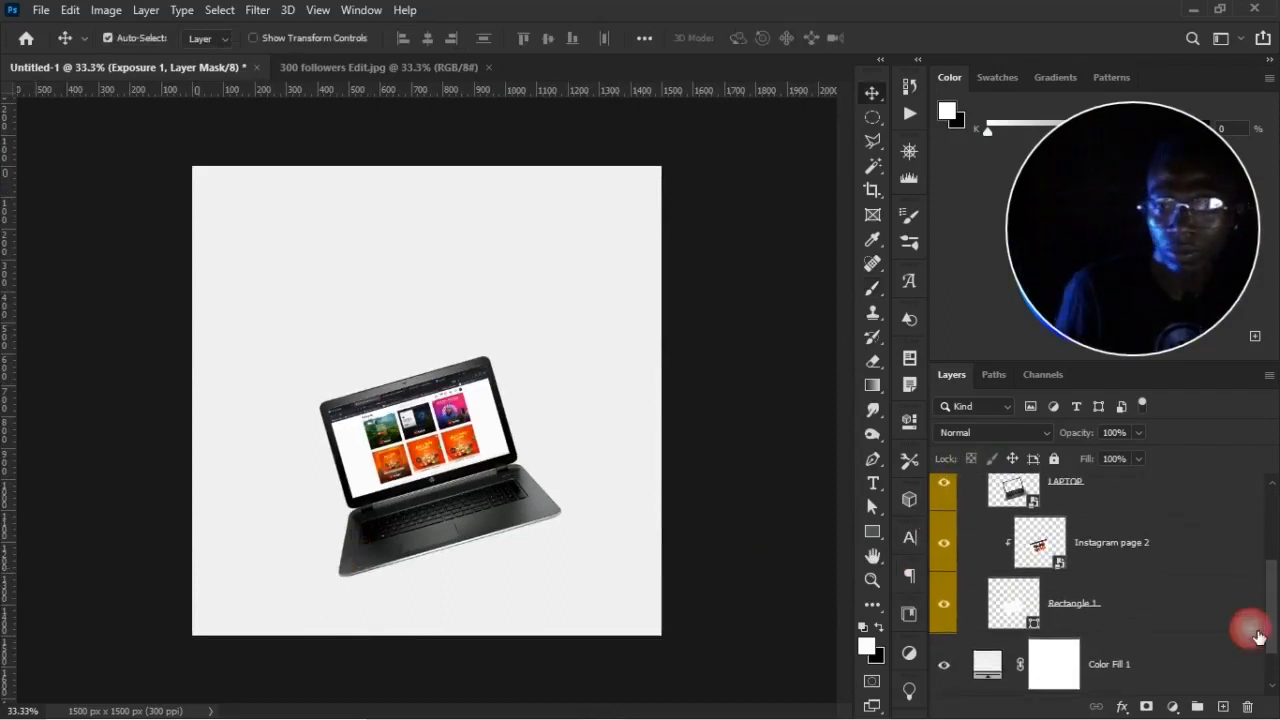
left_click(1090, 494)
left_click(950, 508)
left_click(944, 505)
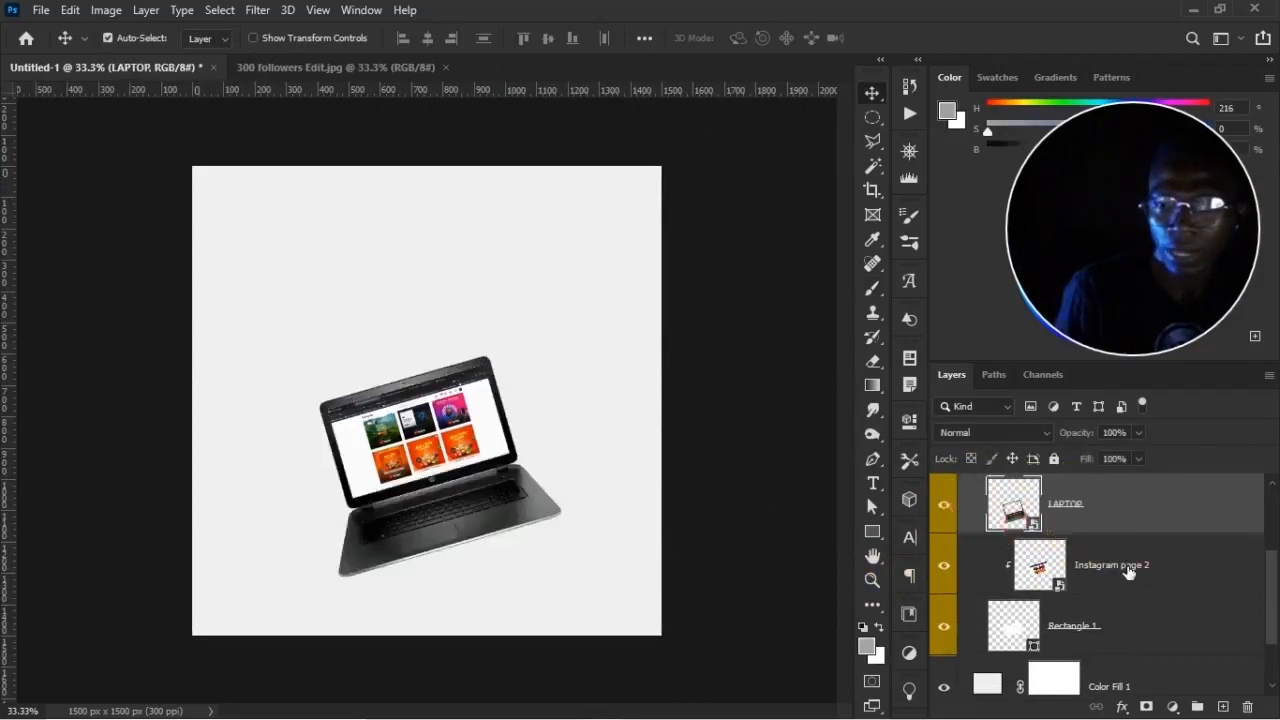
left_click_drag(1128, 571, 1236, 710)
left_click(1236, 708)
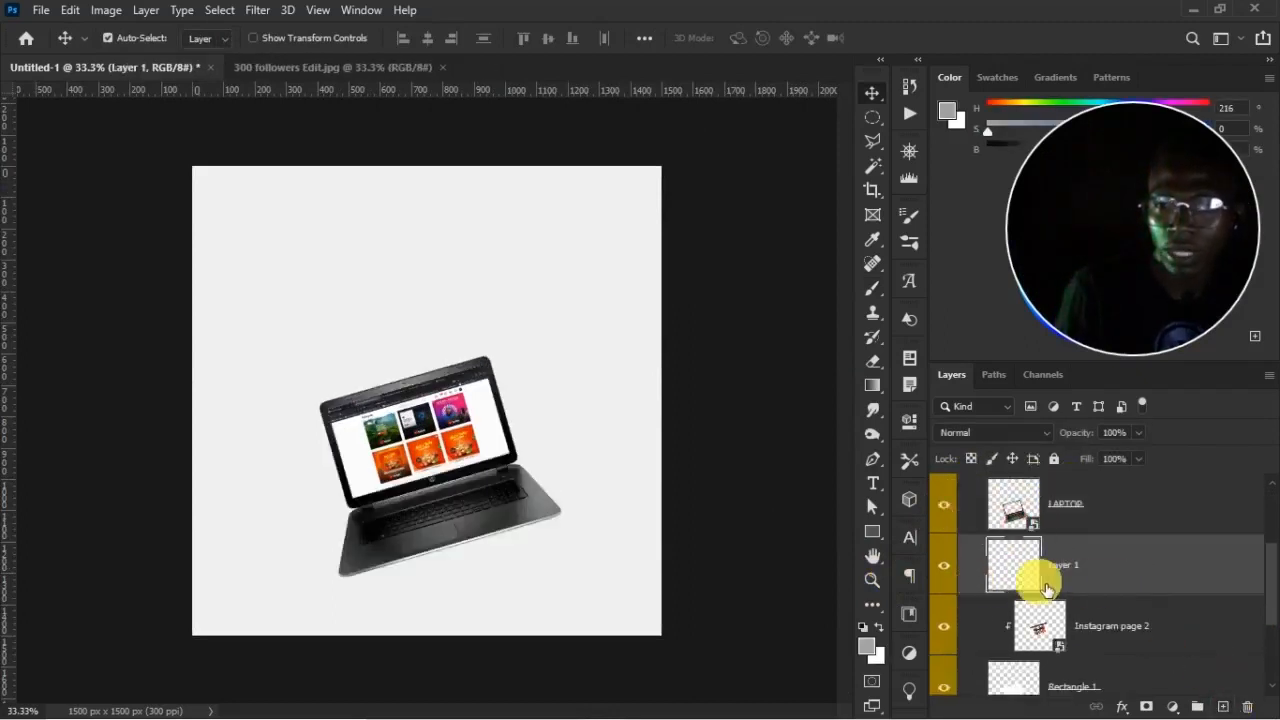
Paint one soft black dab behind the laptop on Layer 1 using a 700 px brush at 100% opacity and 100% flow
left_click(872, 288)
left_click(865, 630)
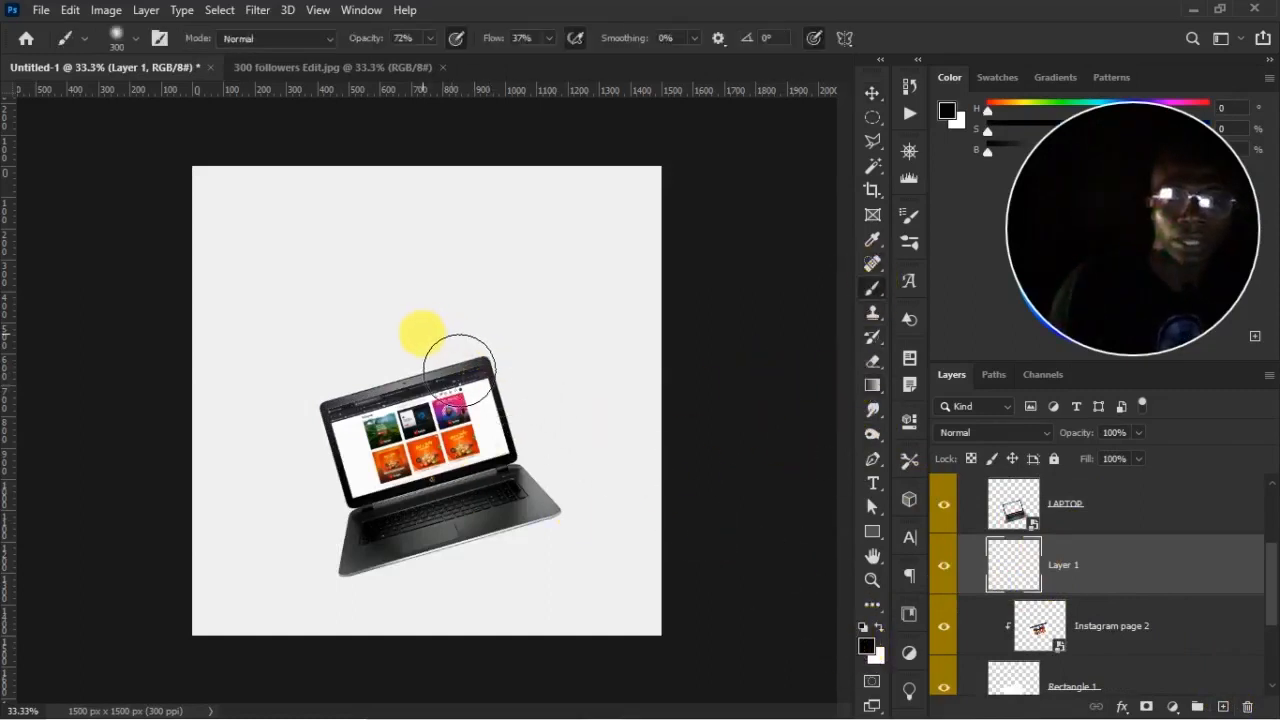
key("]")
key("]")
key("]")
key("]")
key("]")
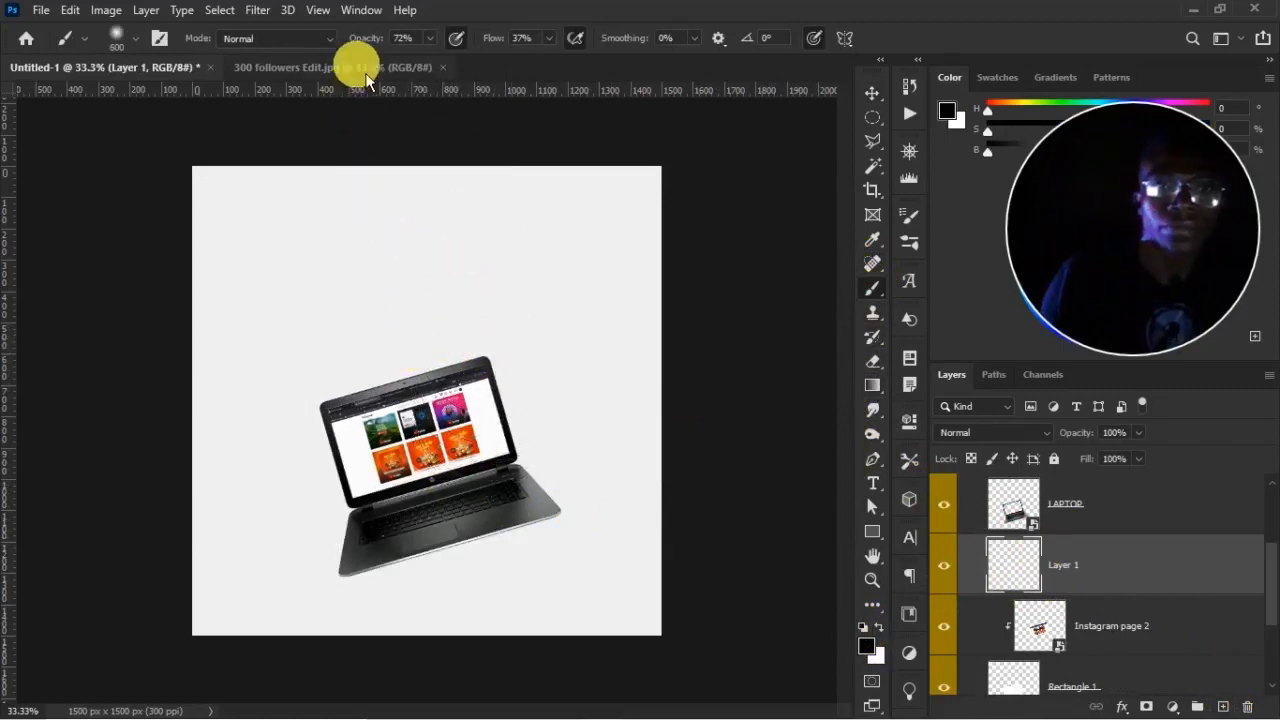
left_click_drag(359, 40, 369, 44)
left_click_drag(500, 38, 611, 92)
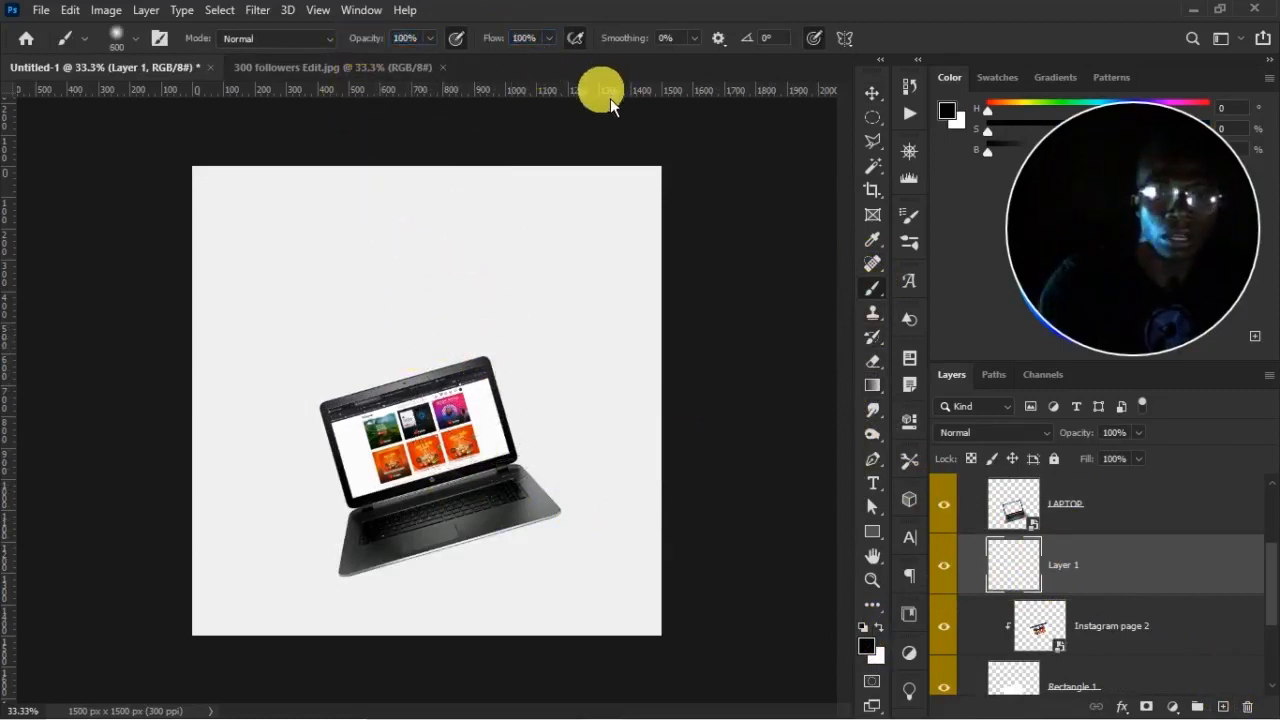
key("]")
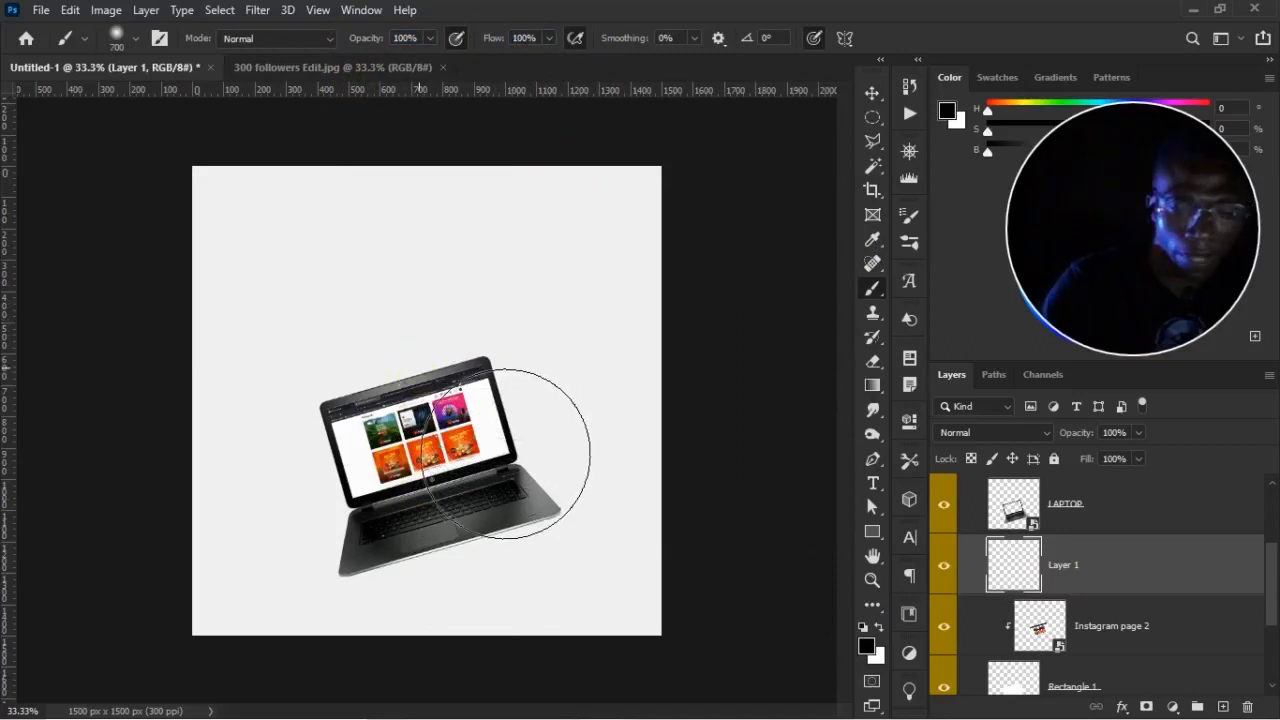
left_click(418, 368)
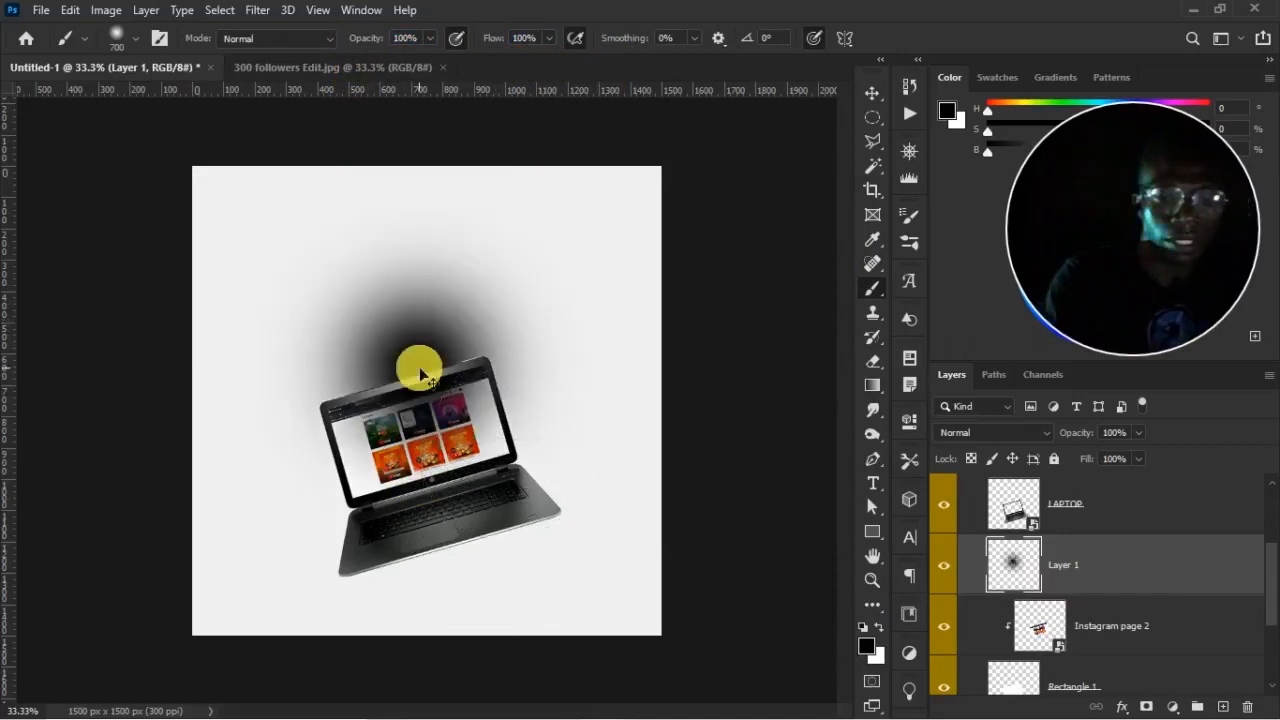
Squash the black dab to about 19.5% height beneath the laptop's lower-left corner and warp its ends to curve downward
key("ctrl+t")
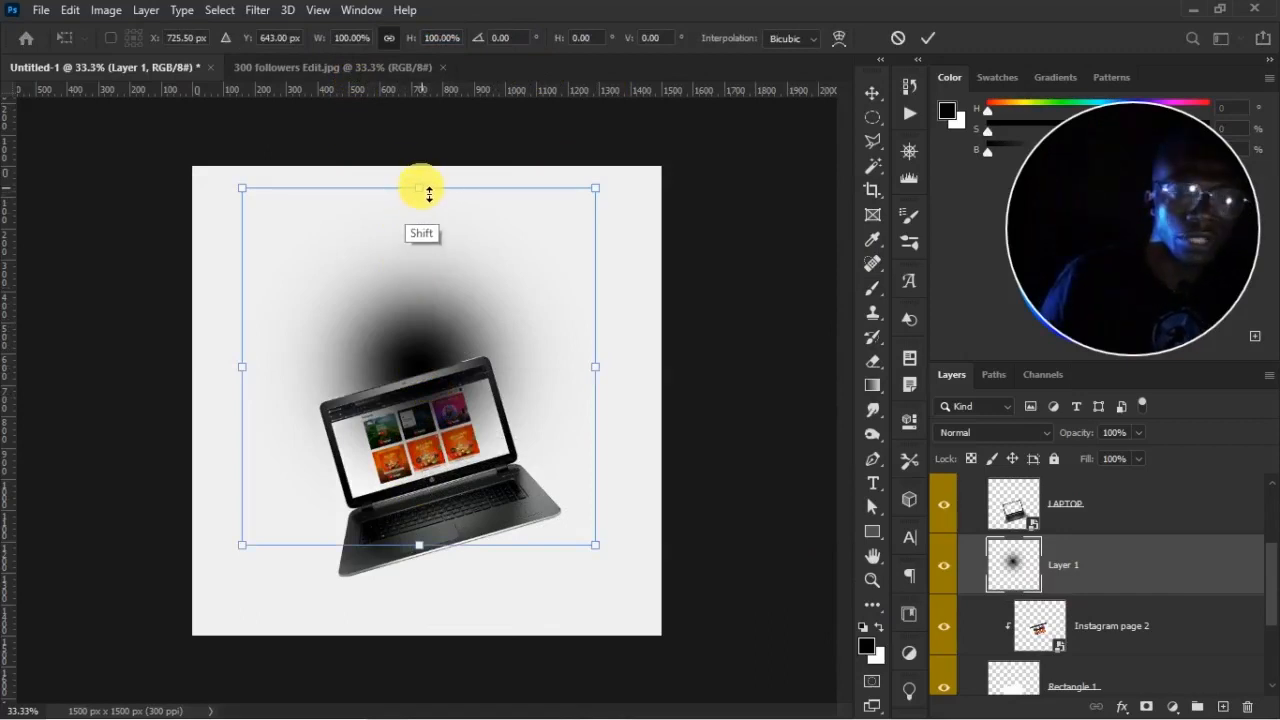
left_click_drag(429, 194, 382, 599)
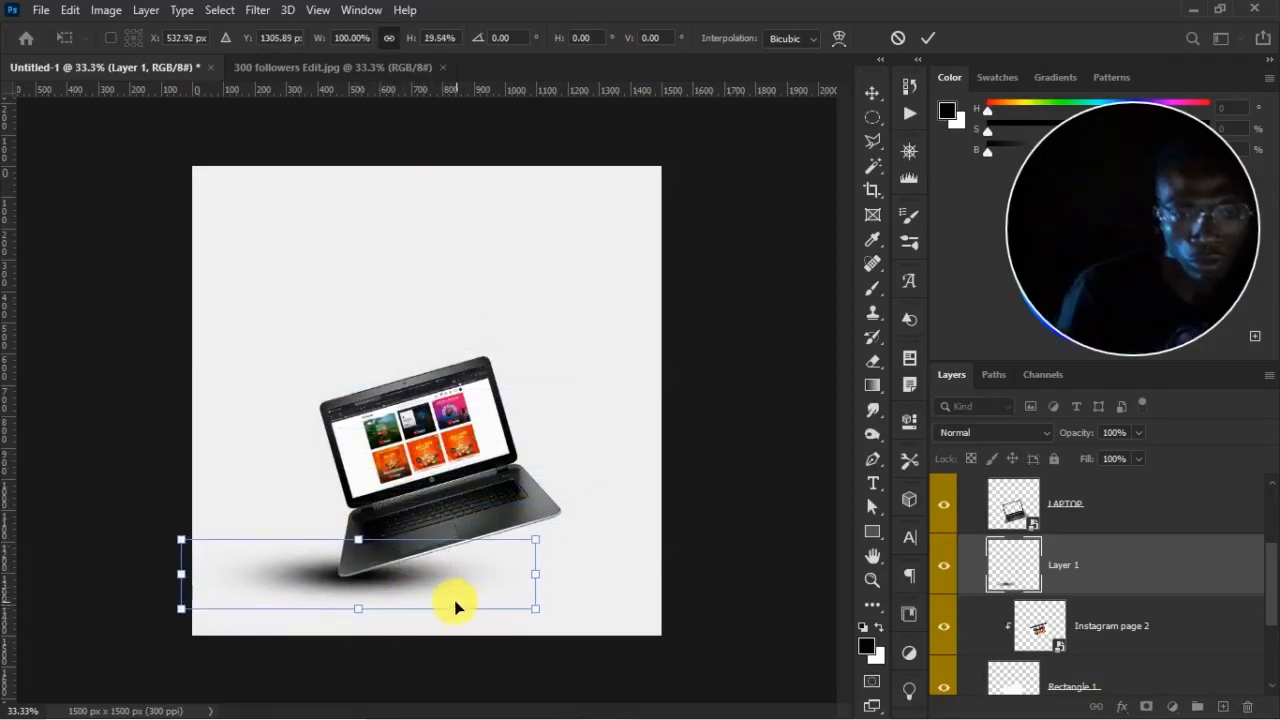
right_click(424, 575)
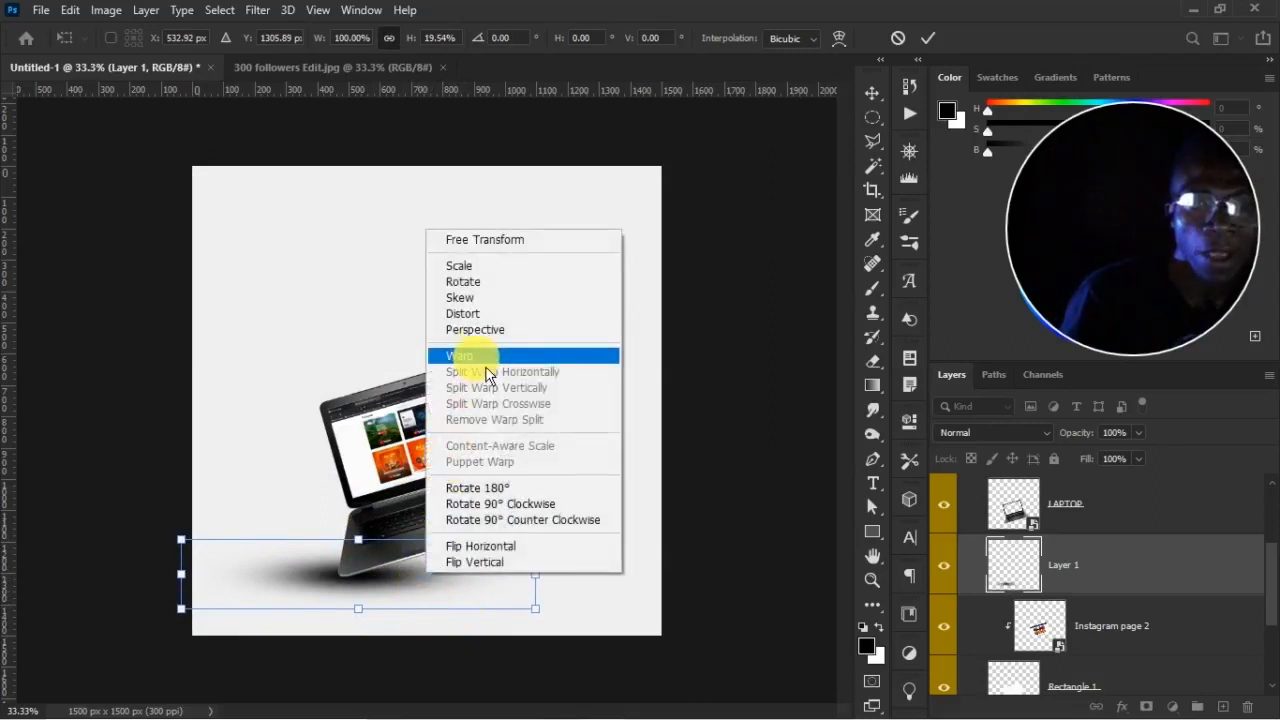
left_click(484, 357)
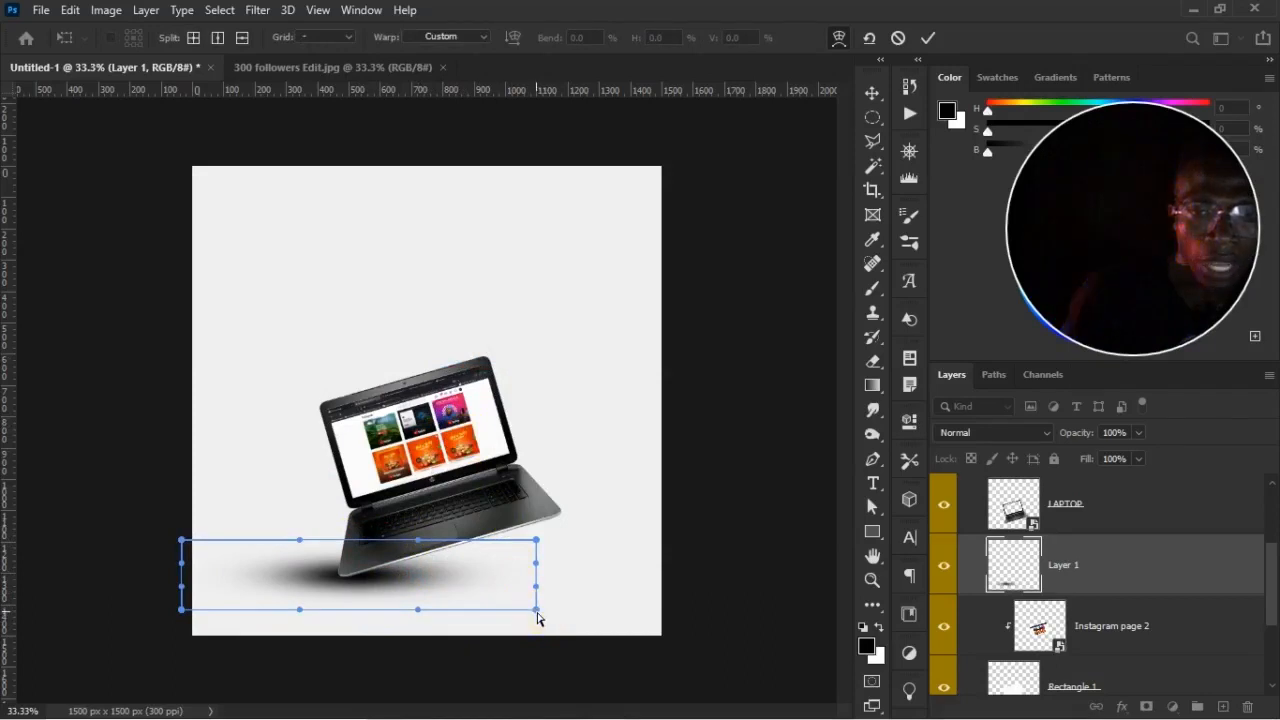
left_click_drag(537, 610, 541, 670)
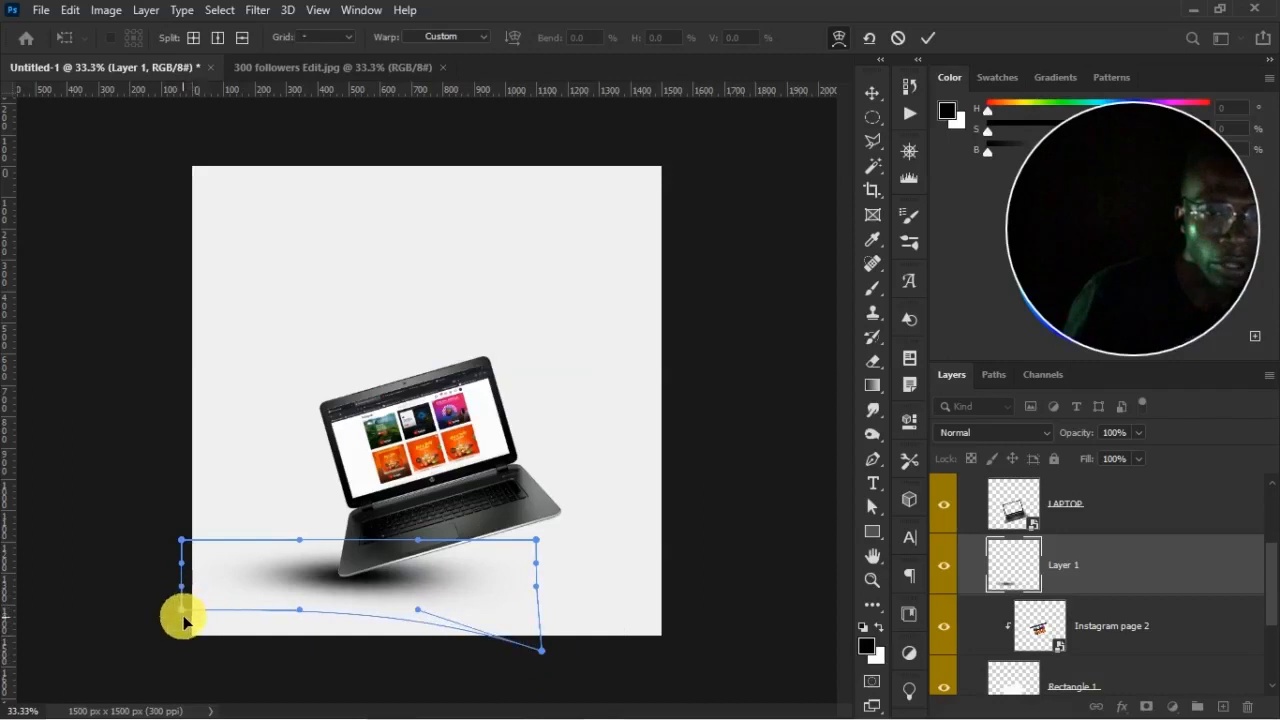
left_click_drag(184, 612, 187, 643)
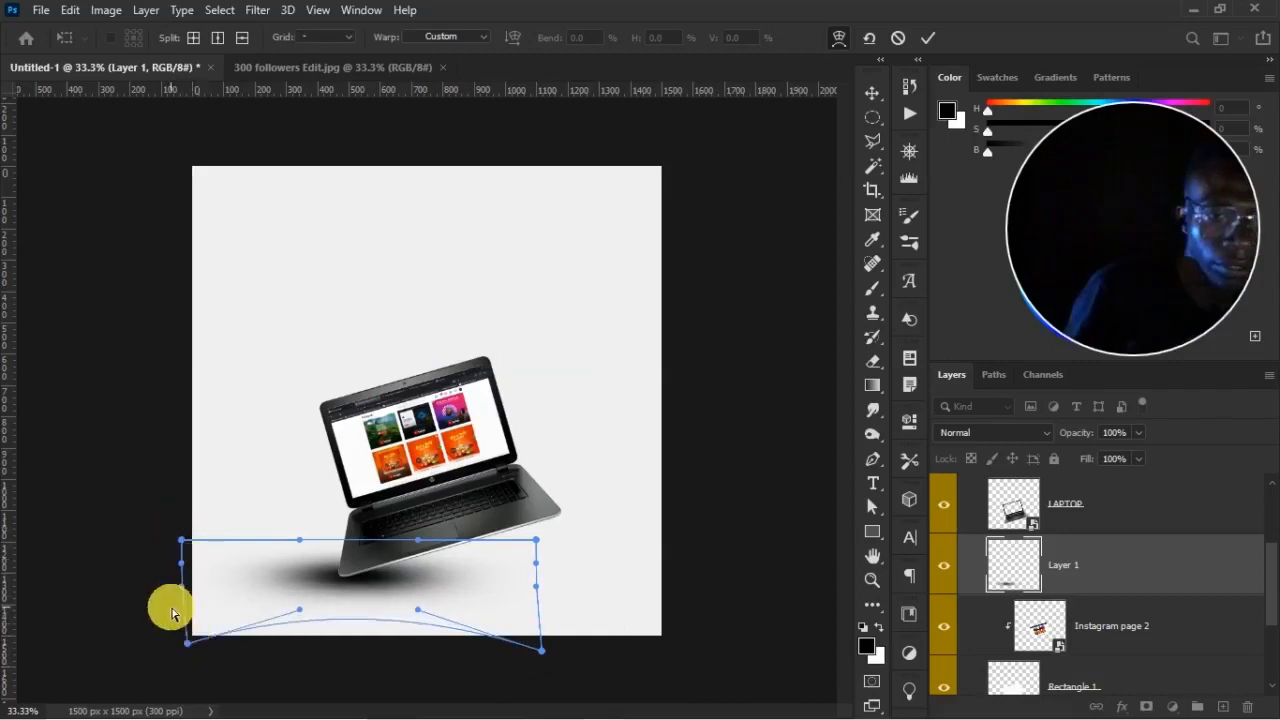
key("ctrl+z")
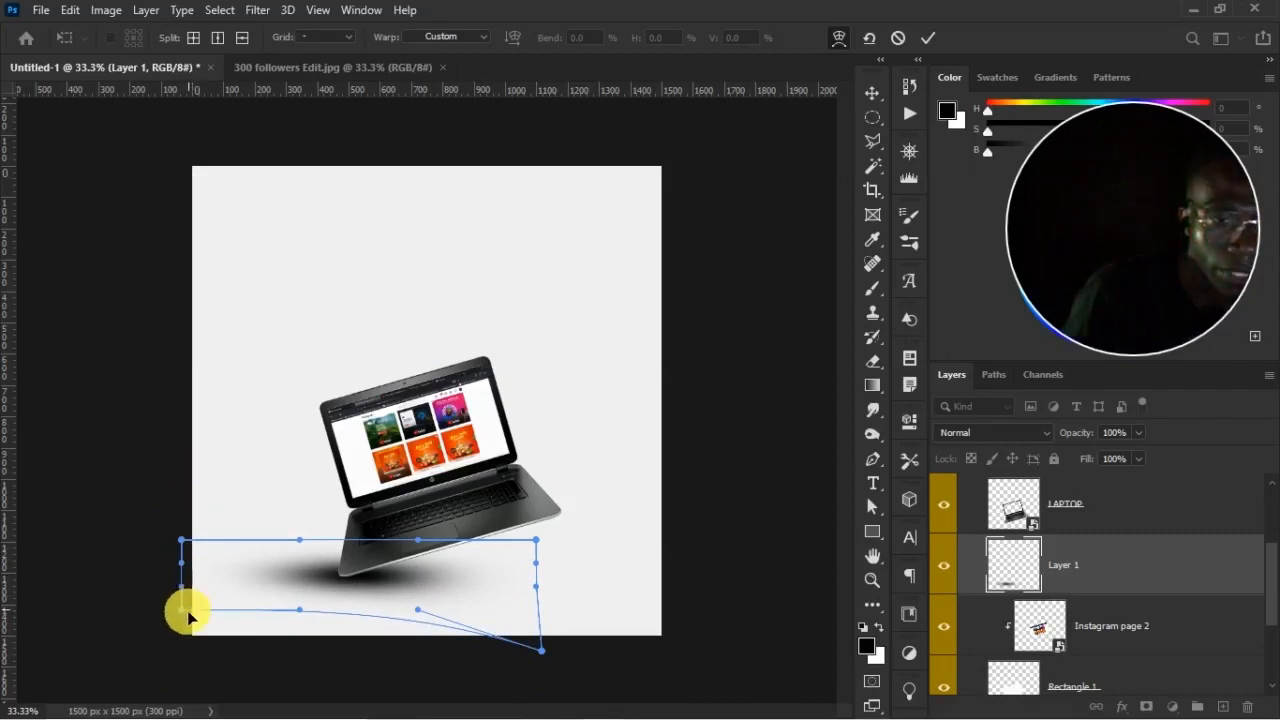
left_click_drag(184, 611, 182, 654)
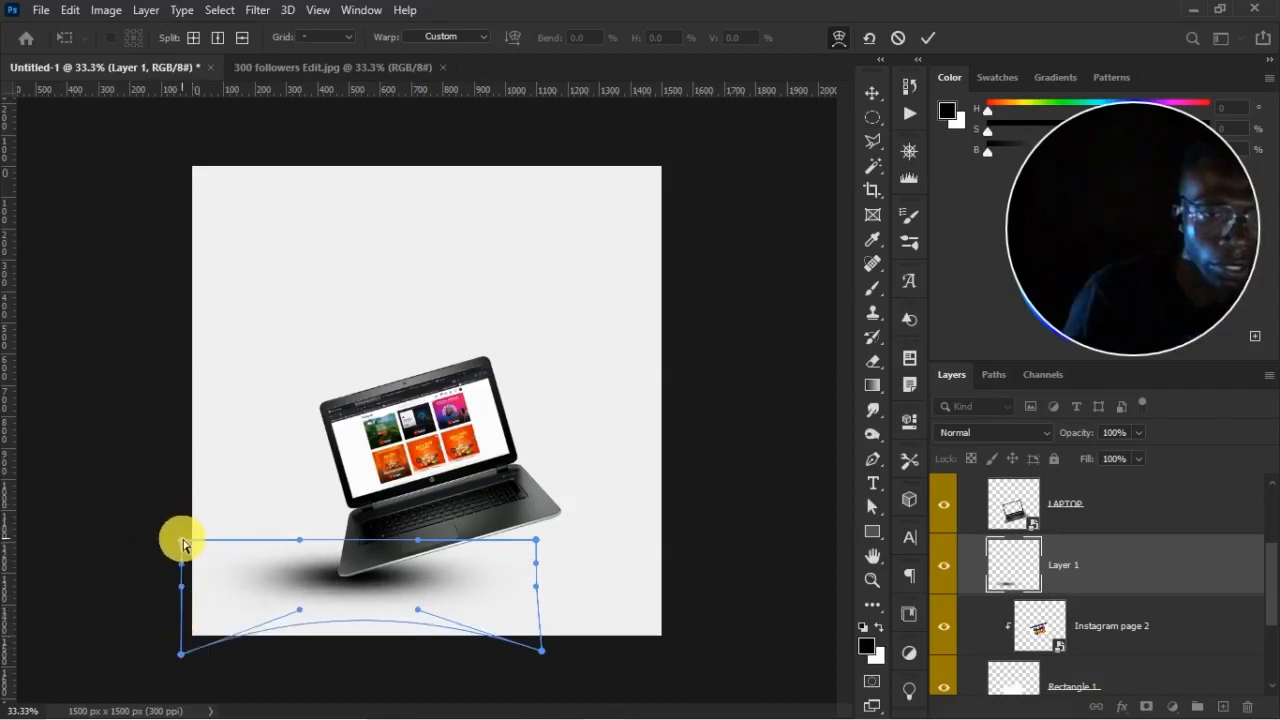
mouse_move(183, 552)
left_mouse_down()
mouse_move(187, 597)
mouse_move(185, 567)
left_mouse_up()
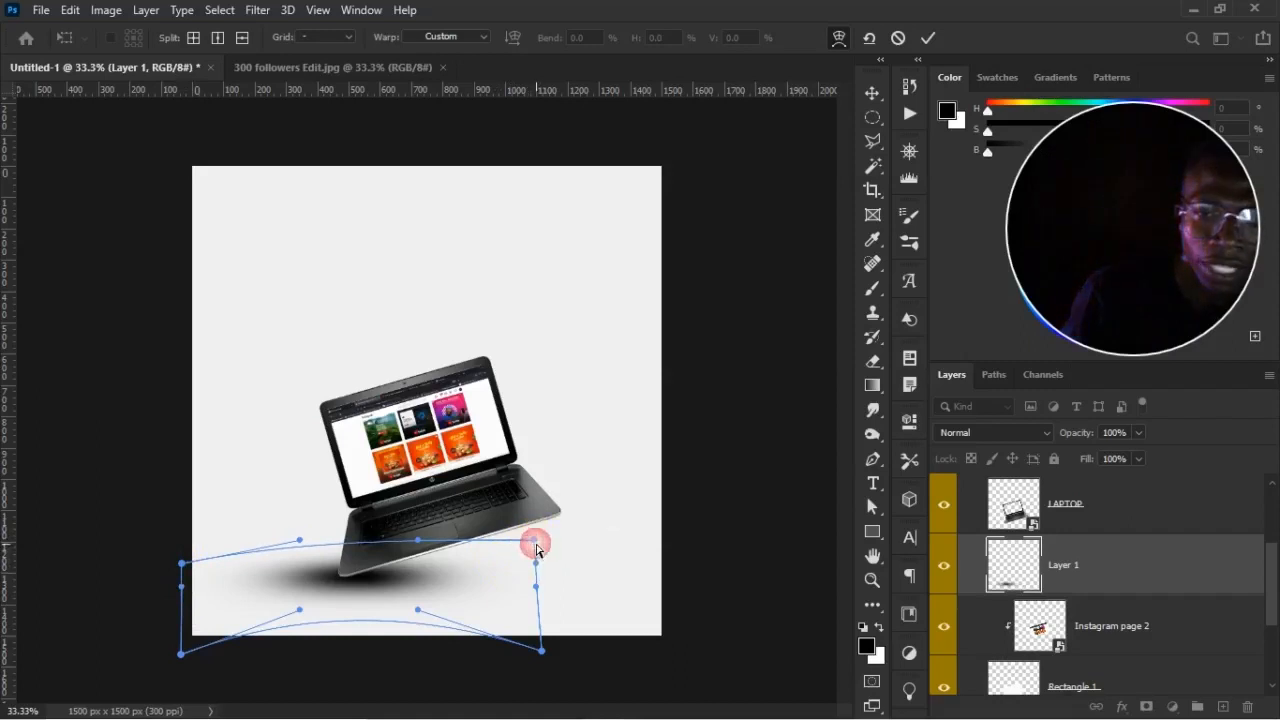
mouse_move(536, 548)
left_mouse_down()
mouse_move(538, 580)
mouse_move(536, 564)
left_mouse_up()
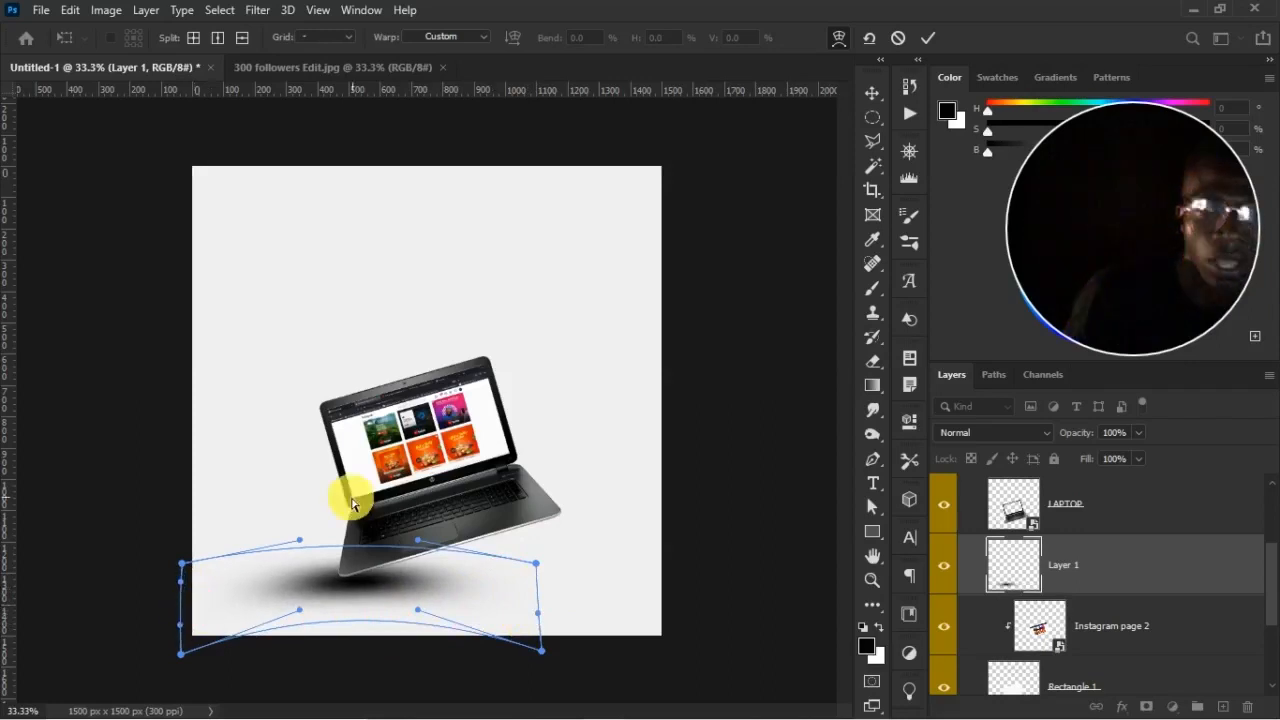
Return the shadow to Free Transform, reduce its height to about 16.7%, and place it against the laptop's lowest corner
right_click(378, 594)
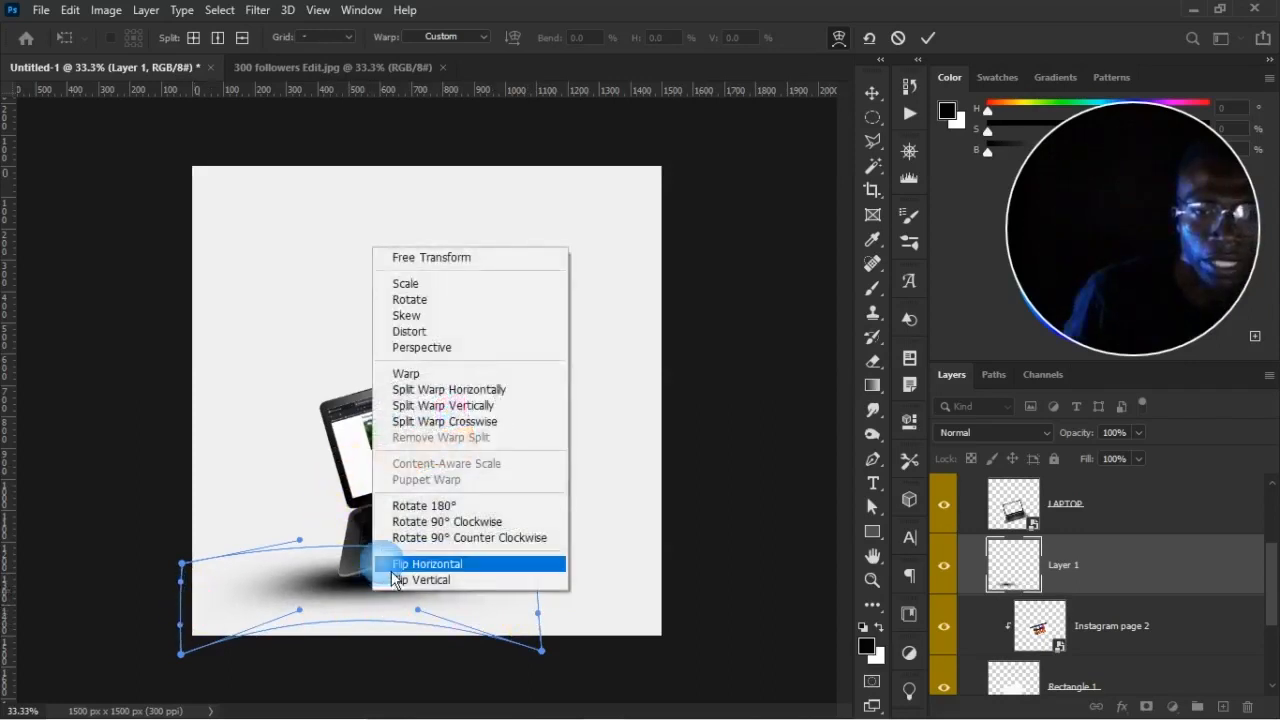
left_click(428, 253)
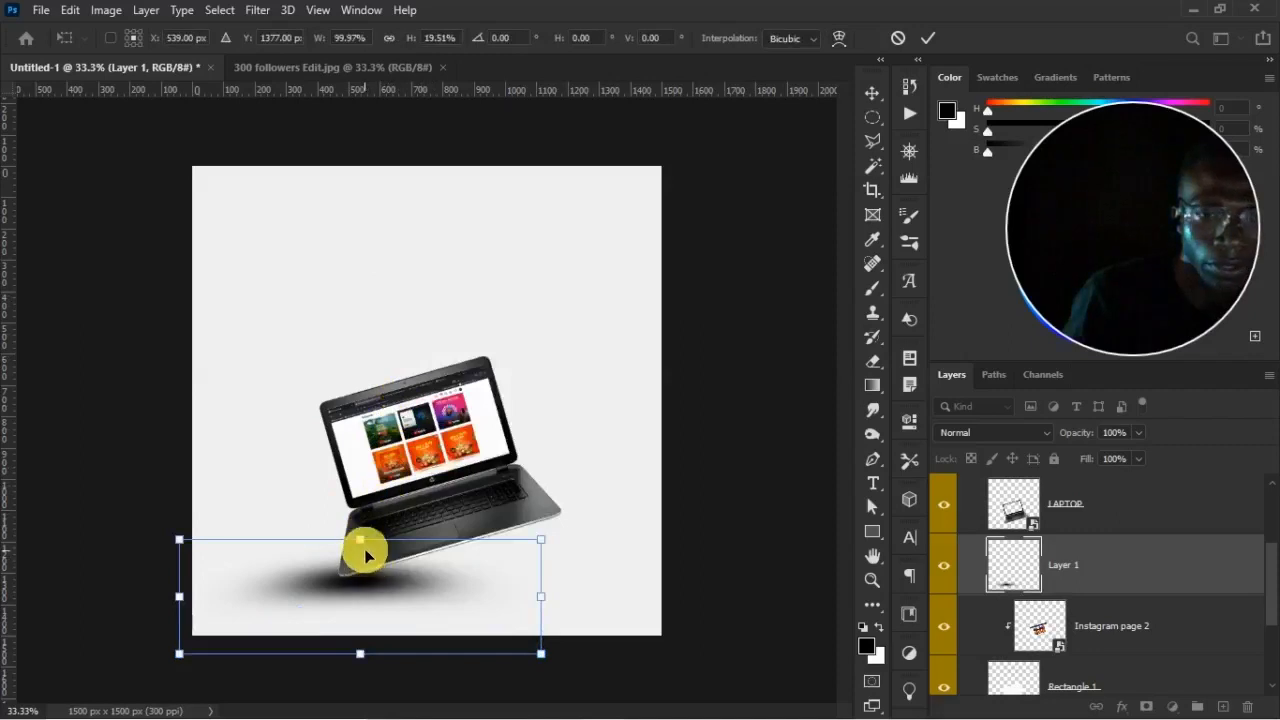
mouse_move(366, 556)
left_mouse_down()
mouse_move(362, 536)
mouse_move(371, 563)
left_mouse_up()
key("ctrl+z")
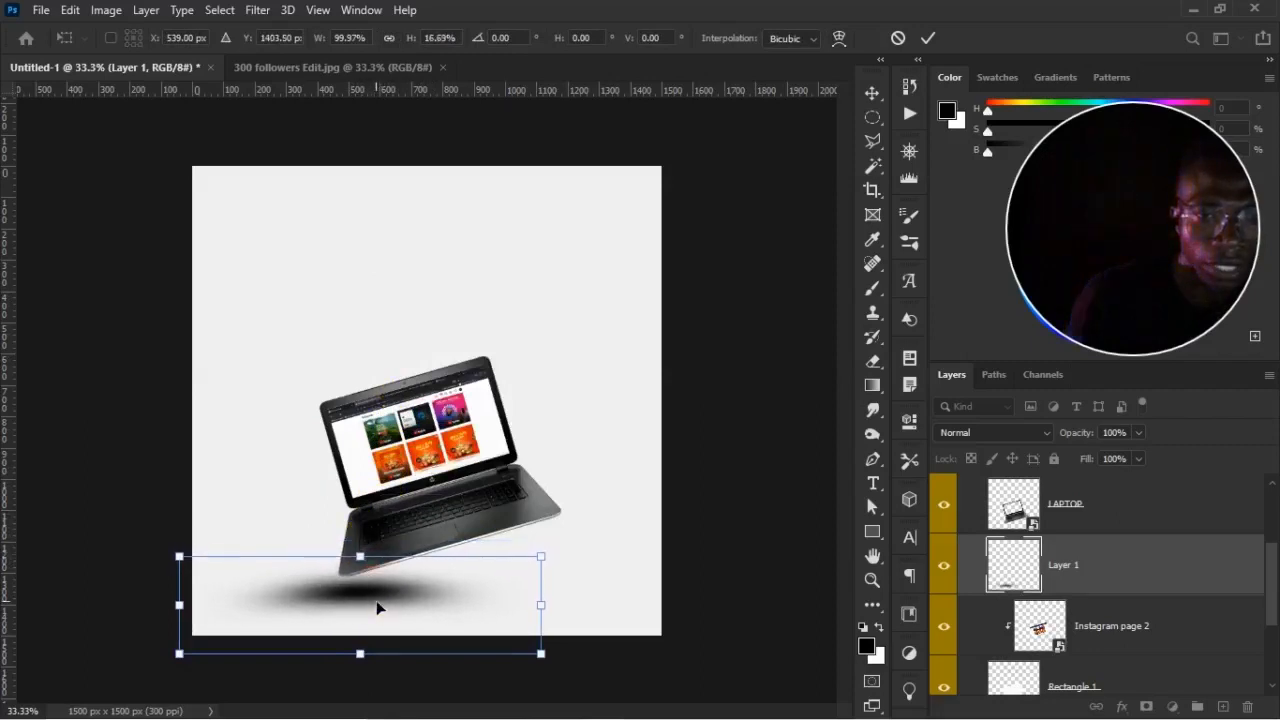
left_click_drag(380, 606, 368, 587)
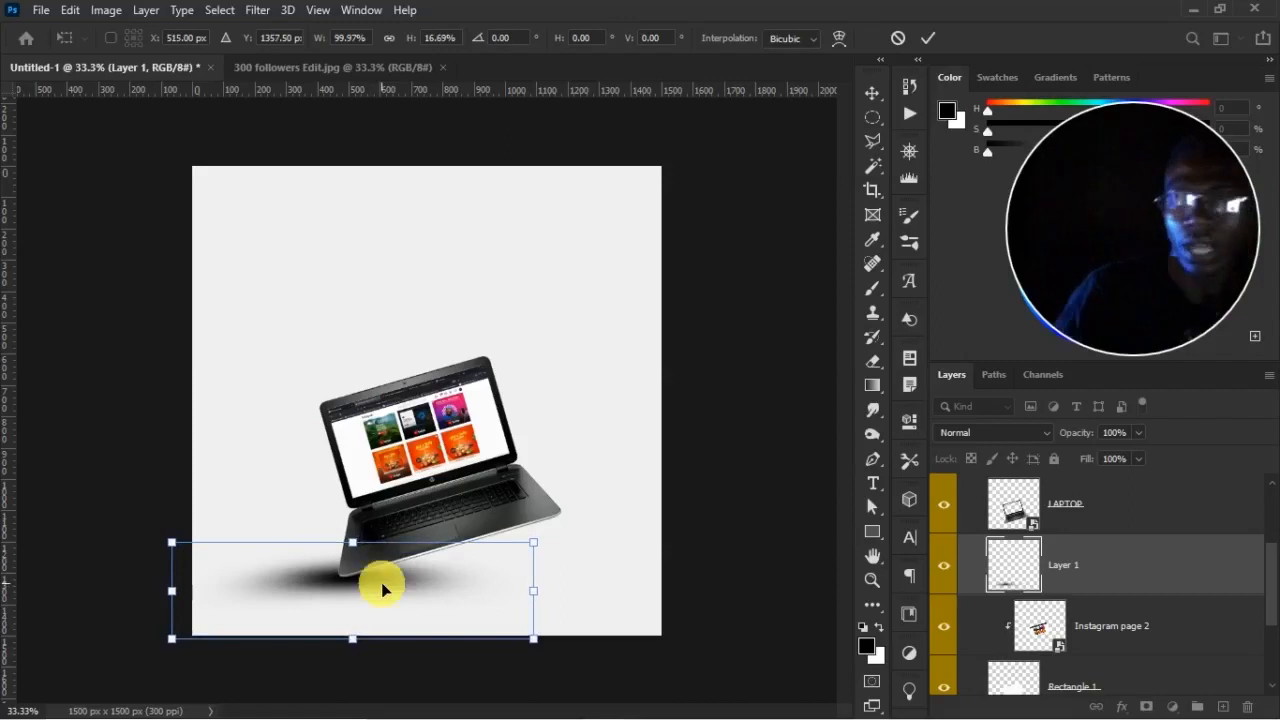
left_click(928, 38)
Warp the shadow's lower-left corner slightly upward and inward, and go back to Free Transform
key("b")
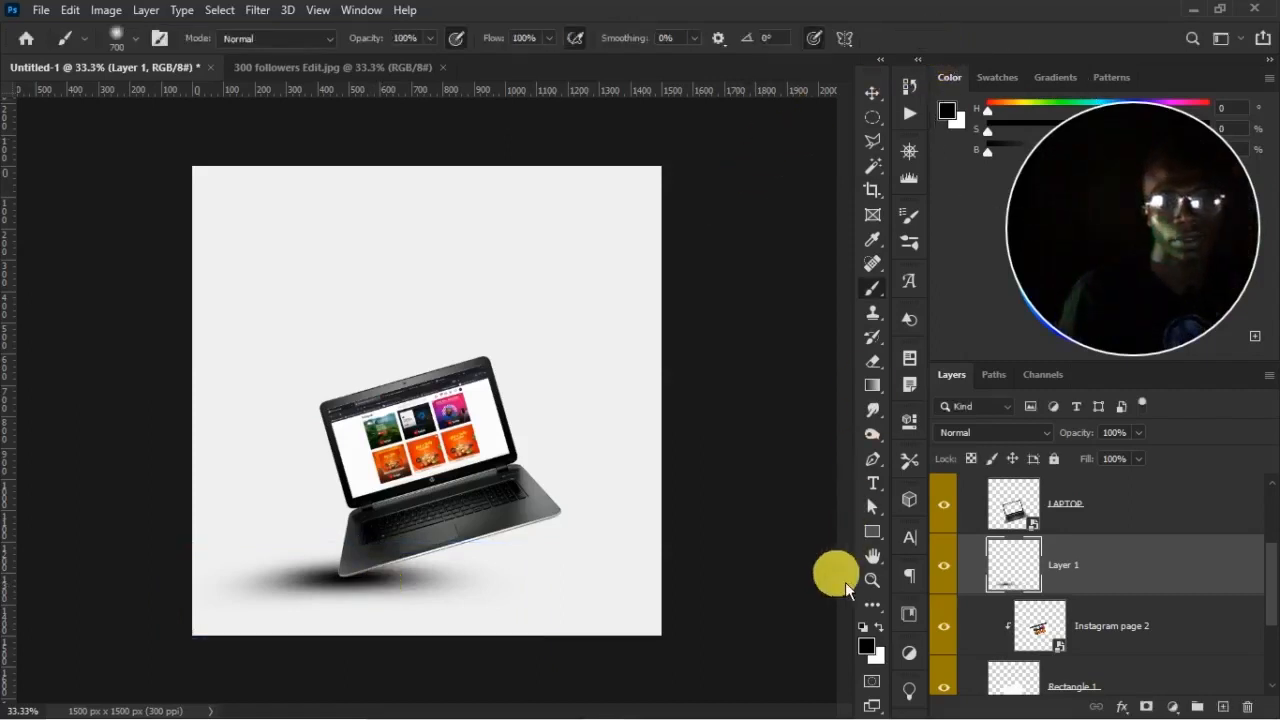
key("v")
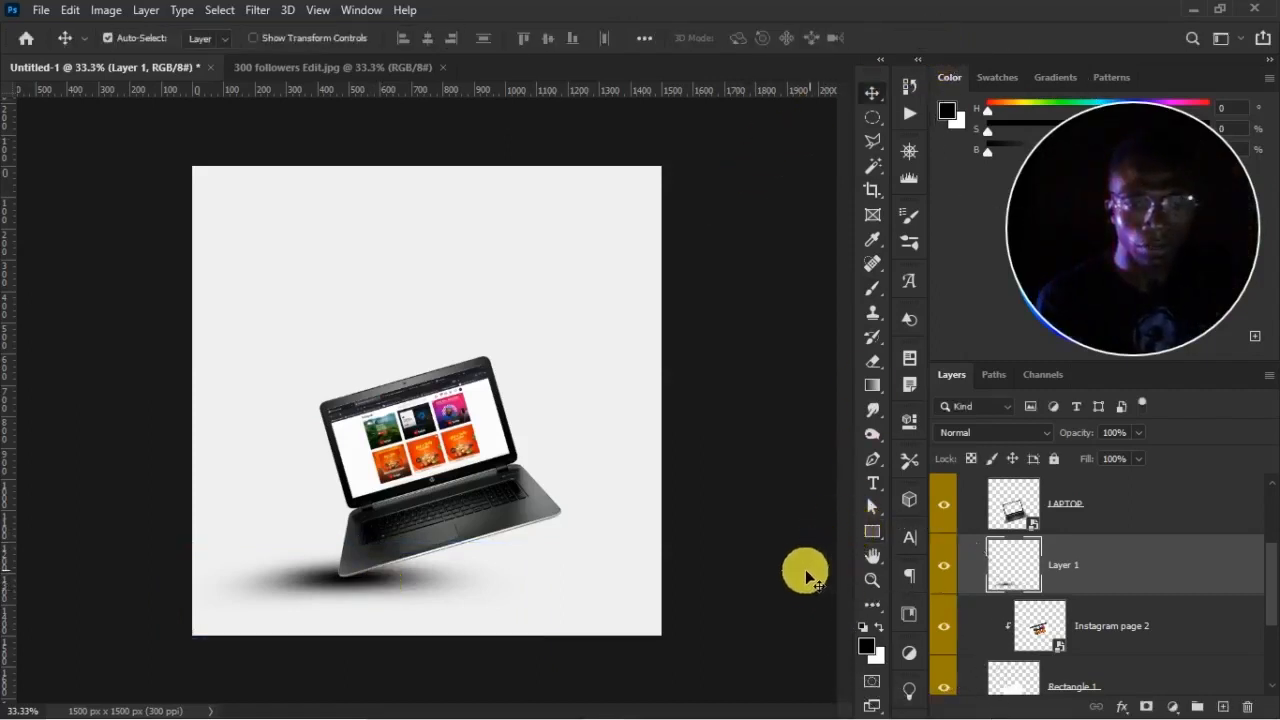
key("ctrl+t")
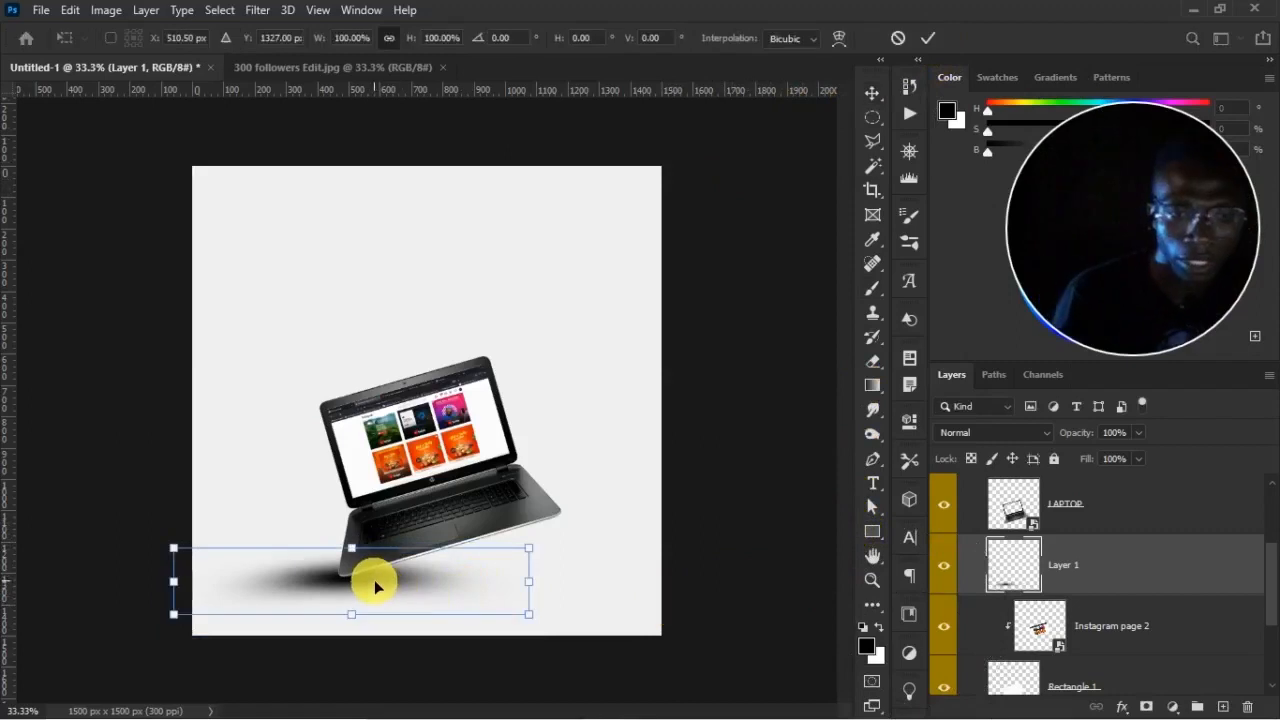
right_click(383, 585)
left_click(431, 367)
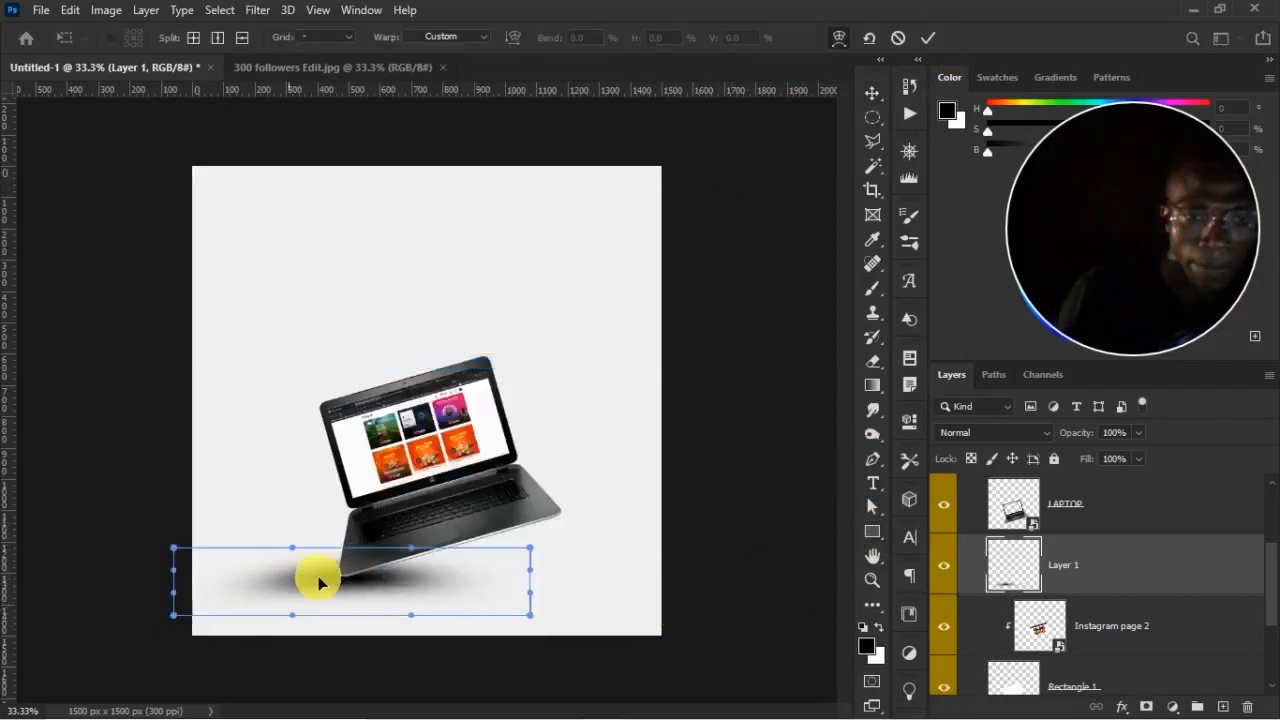
left_click_drag(192, 627, 179, 604)
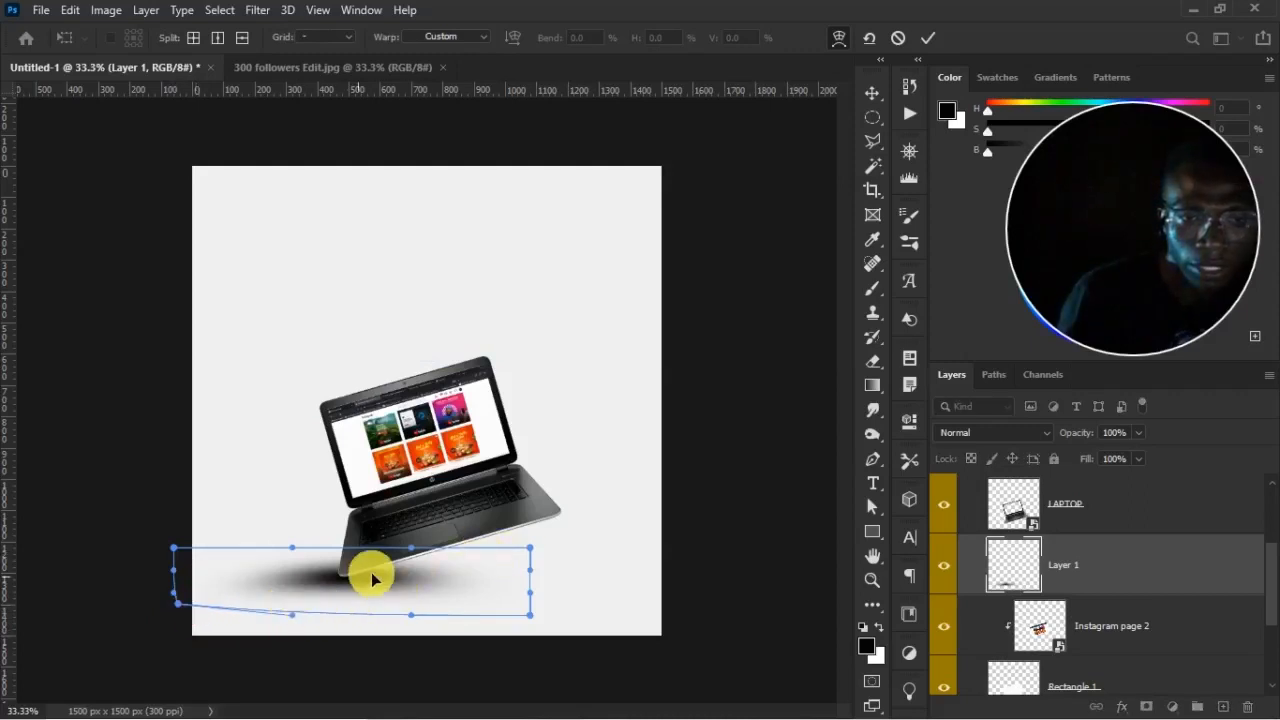
right_click(386, 579)
left_click(428, 248)
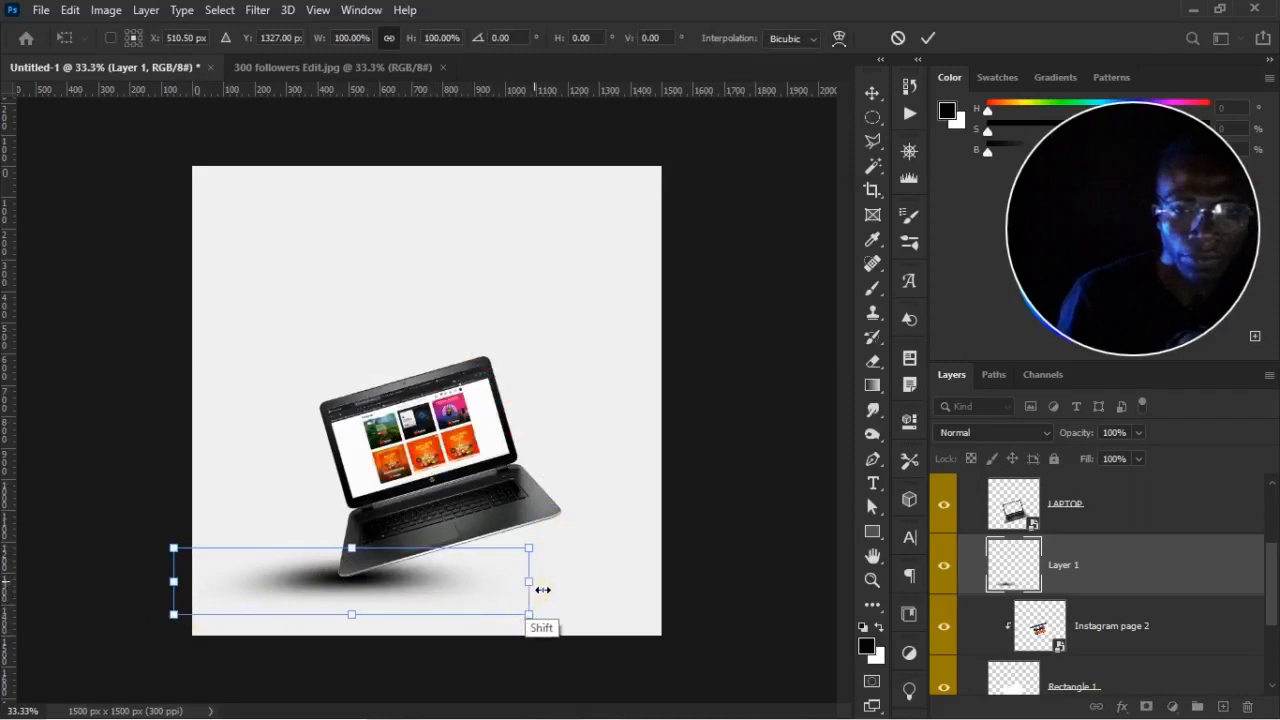
Widen the shadow to about 105% and reposition it under the laptop's lowest corner
mouse_move(542, 590)
left_mouse_down()
mouse_move(574, 589)
mouse_move(562, 589)
left_mouse_up()
left_click_drag(409, 580, 396, 584)
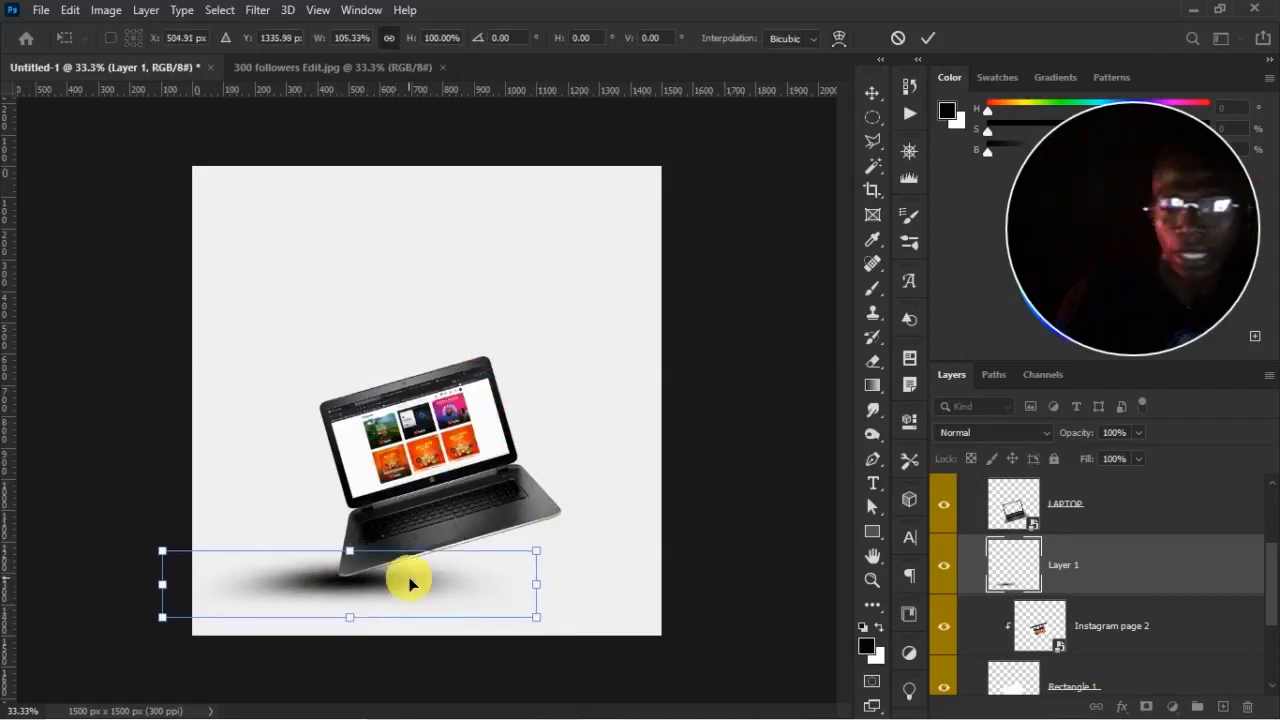
key("Return")
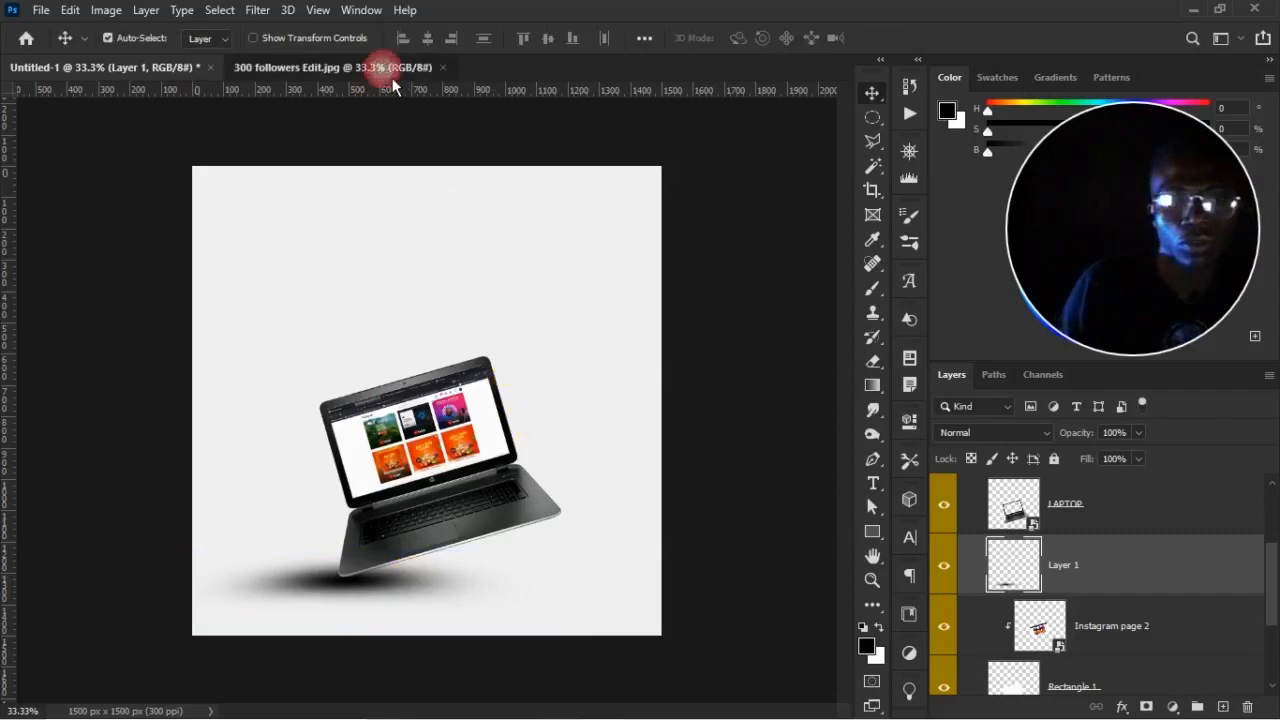
Check the shadow in the 300 followers Edit.jpg reference and flatten the Layer 1 shadow to about 75.6% height
left_click(389, 70)
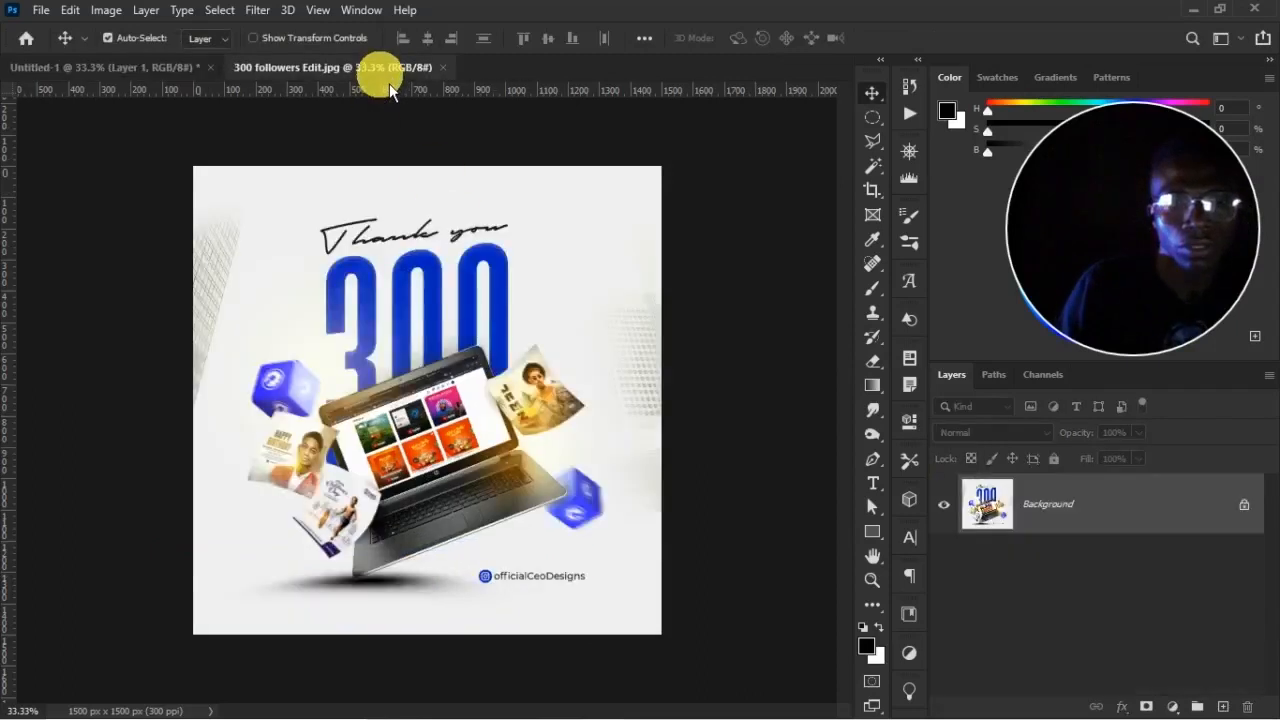
left_click(167, 74)
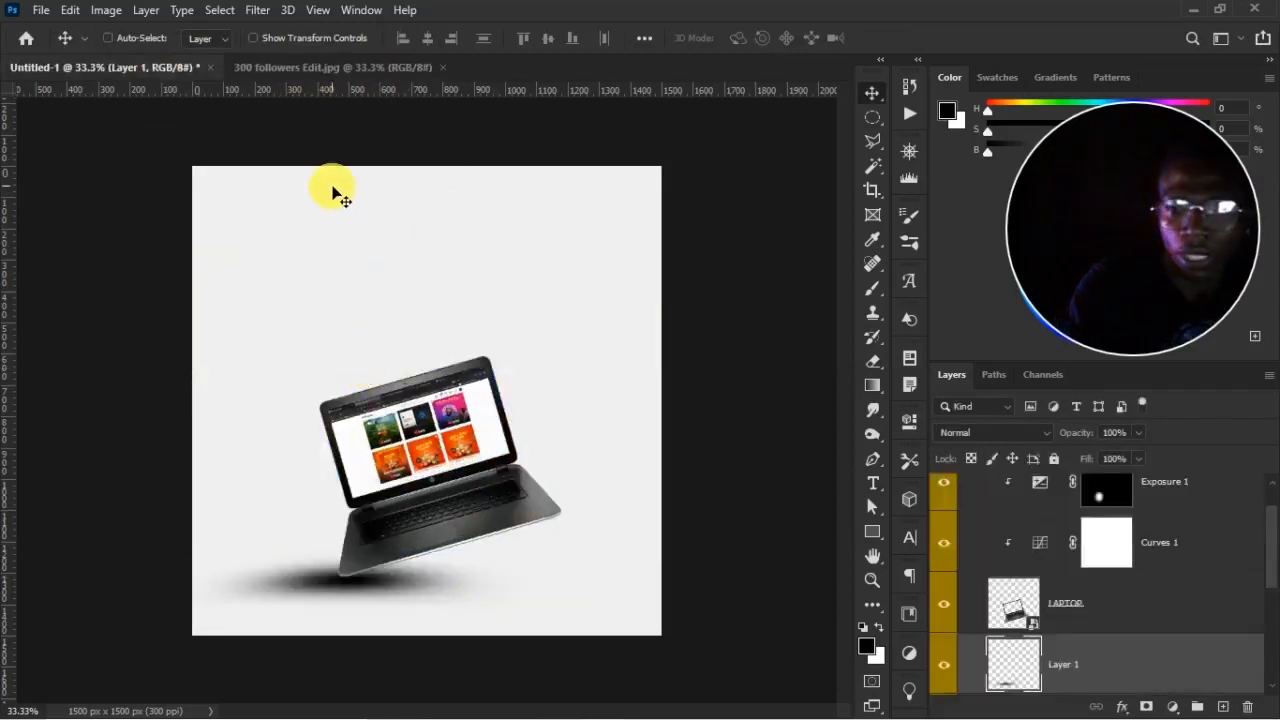
key("ctrl+t")
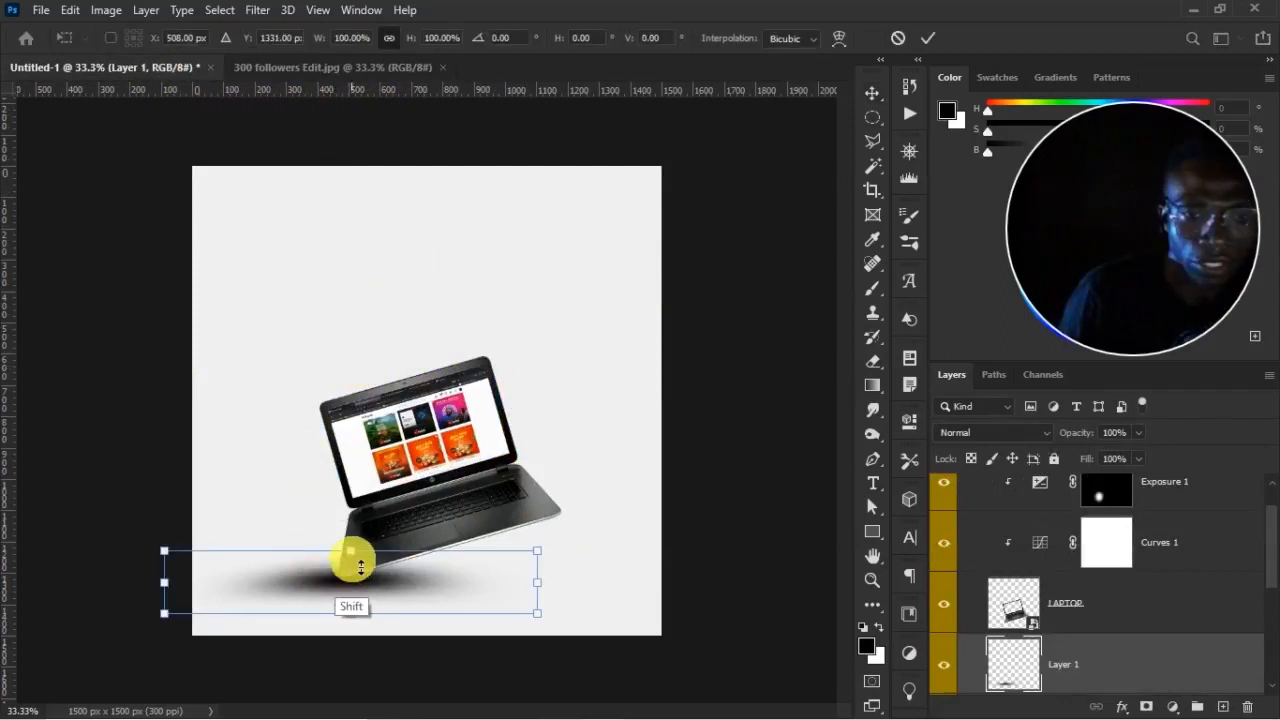
left_click_drag(350, 551, 371, 582)
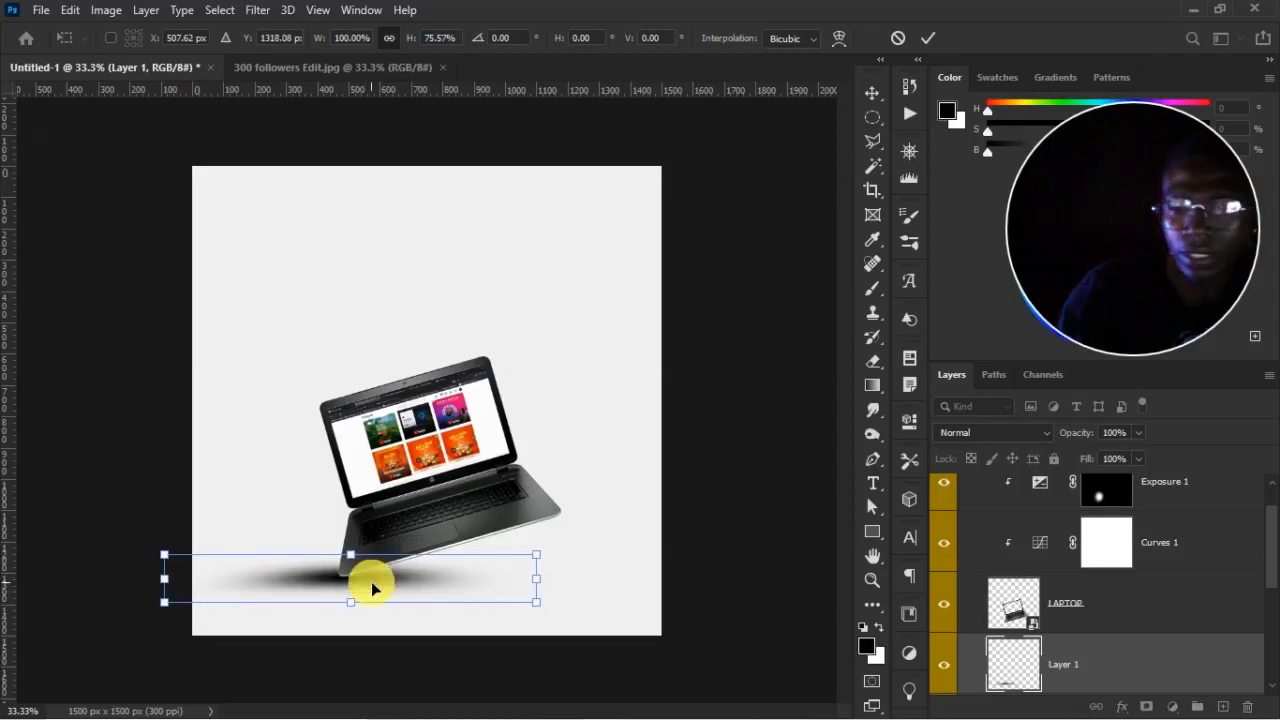
key("Return")
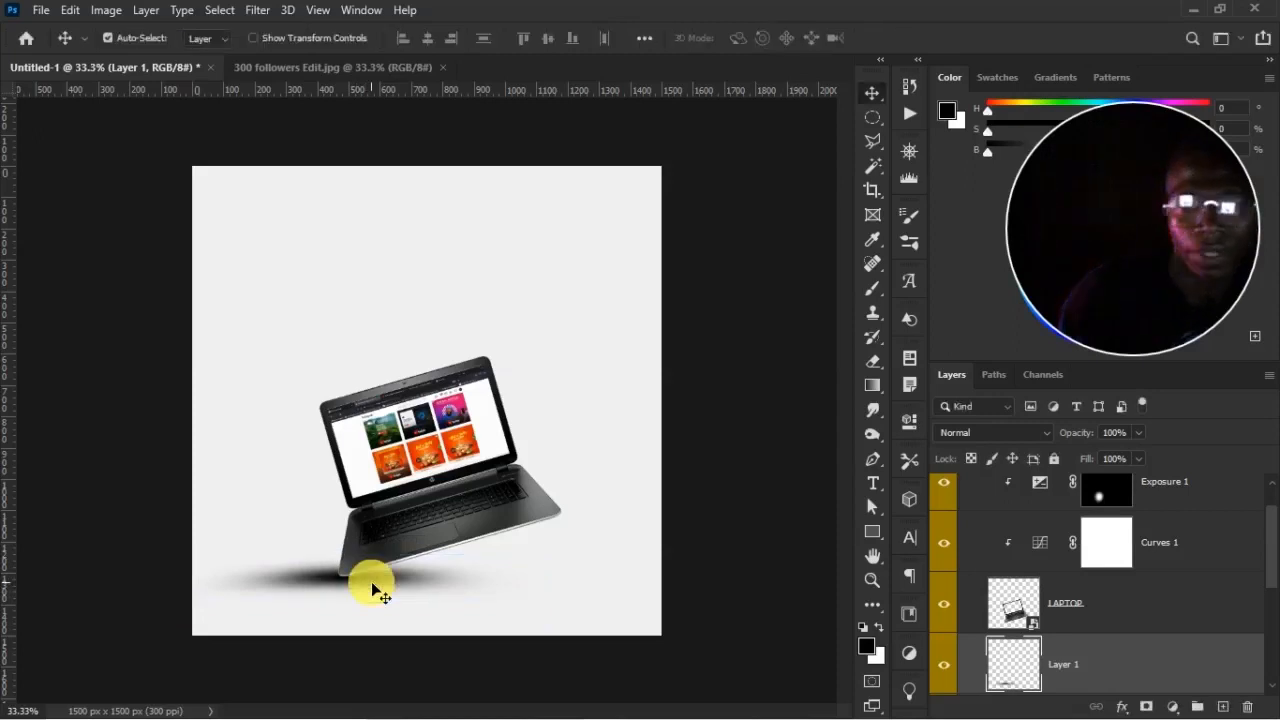
Add a mask to Layer 1 and fade the shadow's outer ends with a soft 400 px black brush at 59% opacity and 28% flow
left_click(1147, 707)
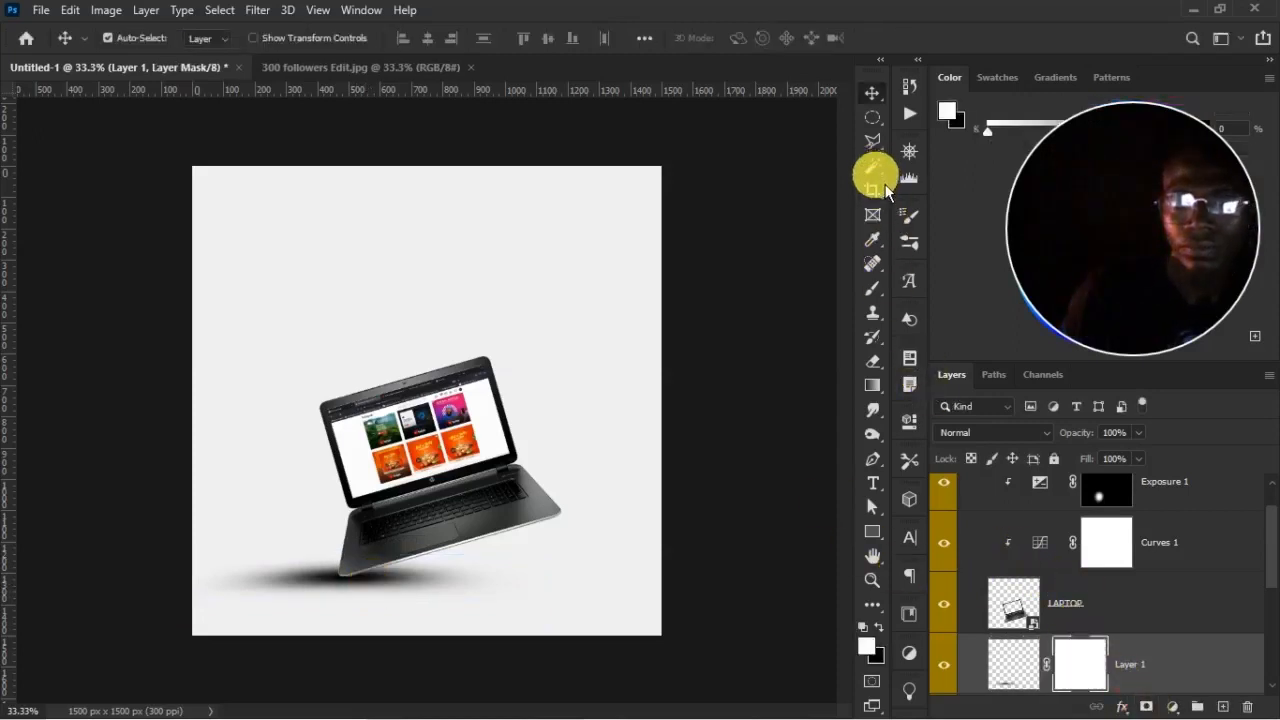
left_click(872, 288)
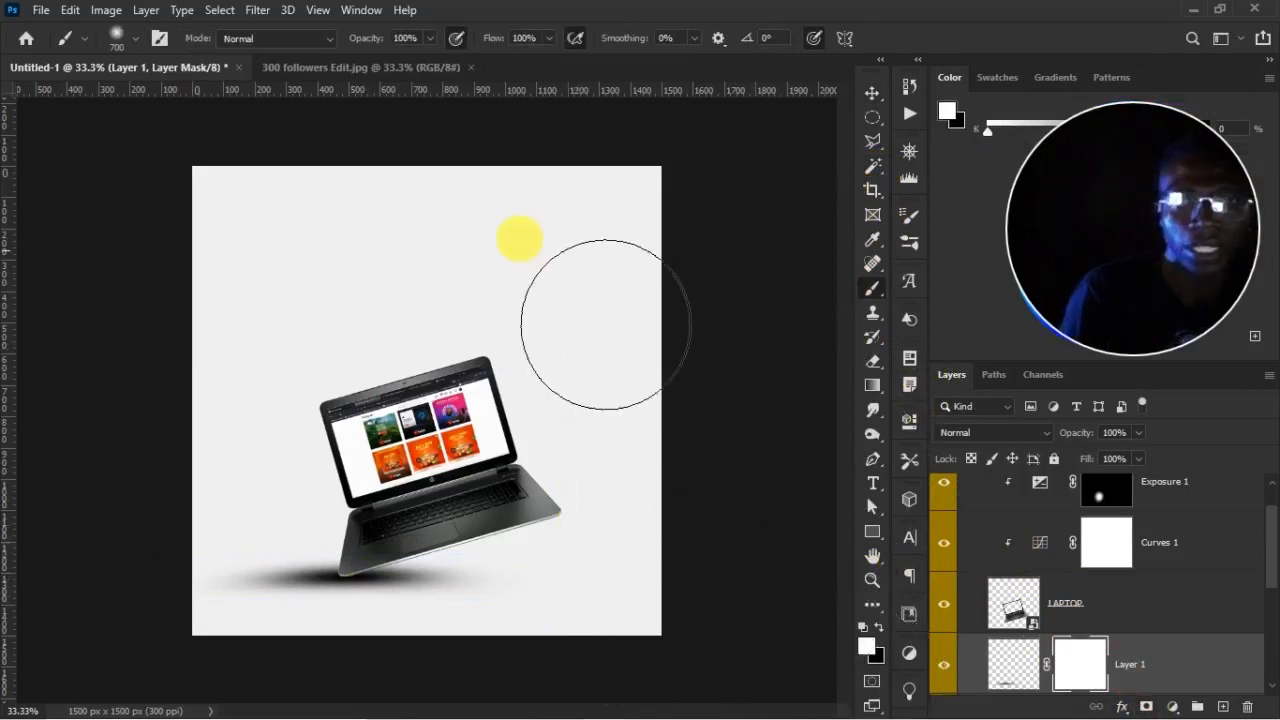
mouse_move(501, 40)
left_mouse_down()
mouse_move(443, 45)
mouse_move(476, 40)
left_mouse_up()
left_click_drag(376, 40, 366, 42)
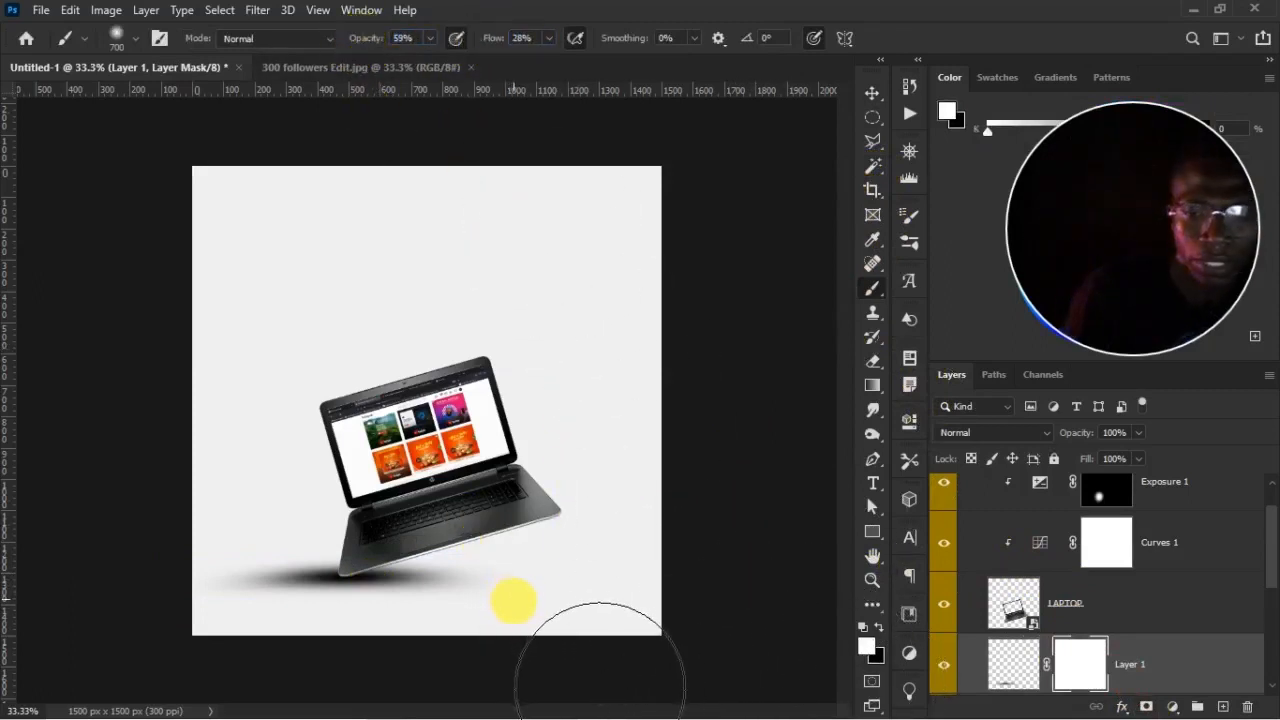
left_click(880, 630)
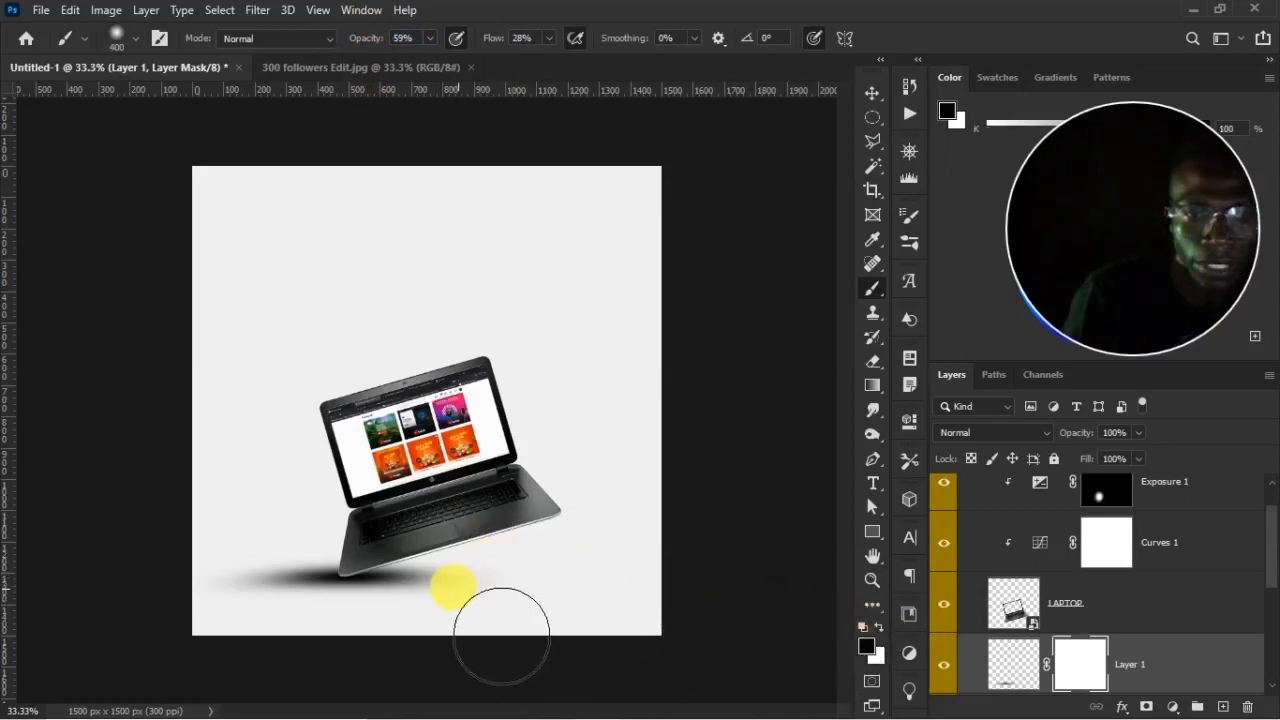
mouse_move(501, 635)
left_mouse_down()
mouse_move(258, 655)
mouse_move(301, 628)
mouse_move(314, 599)
mouse_move(377, 625)
mouse_move(395, 580)
left_mouse_up()
Flatten the masked shadow slightly more vertically, keeping it beneath the laptop's lowest corner
key("v")
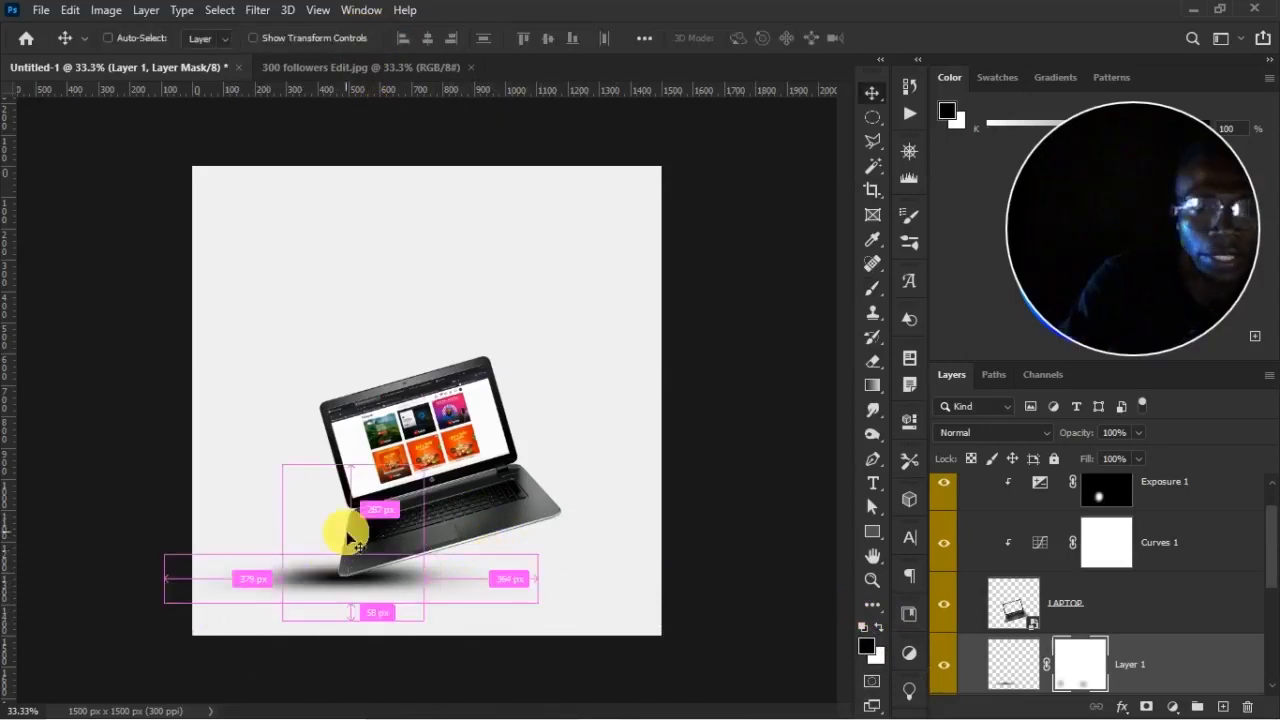
key("ctrl+t")
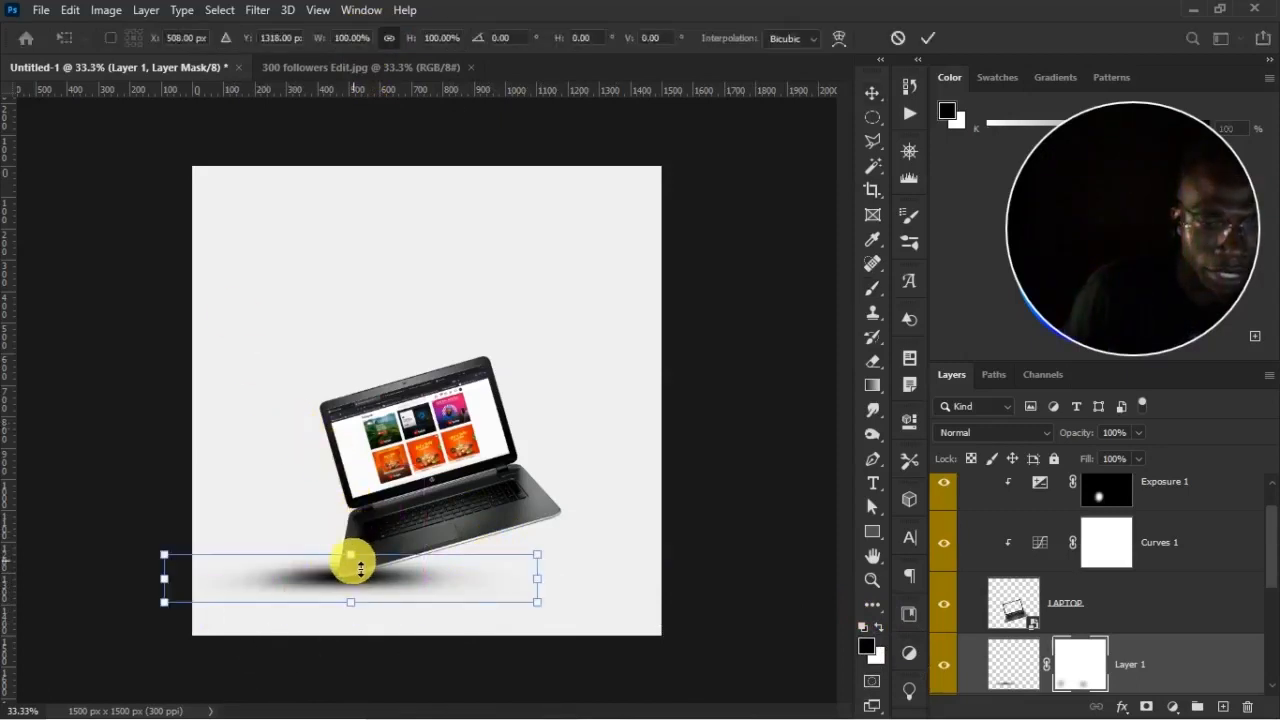
left_click_drag(359, 559, 367, 585)
key("Return")
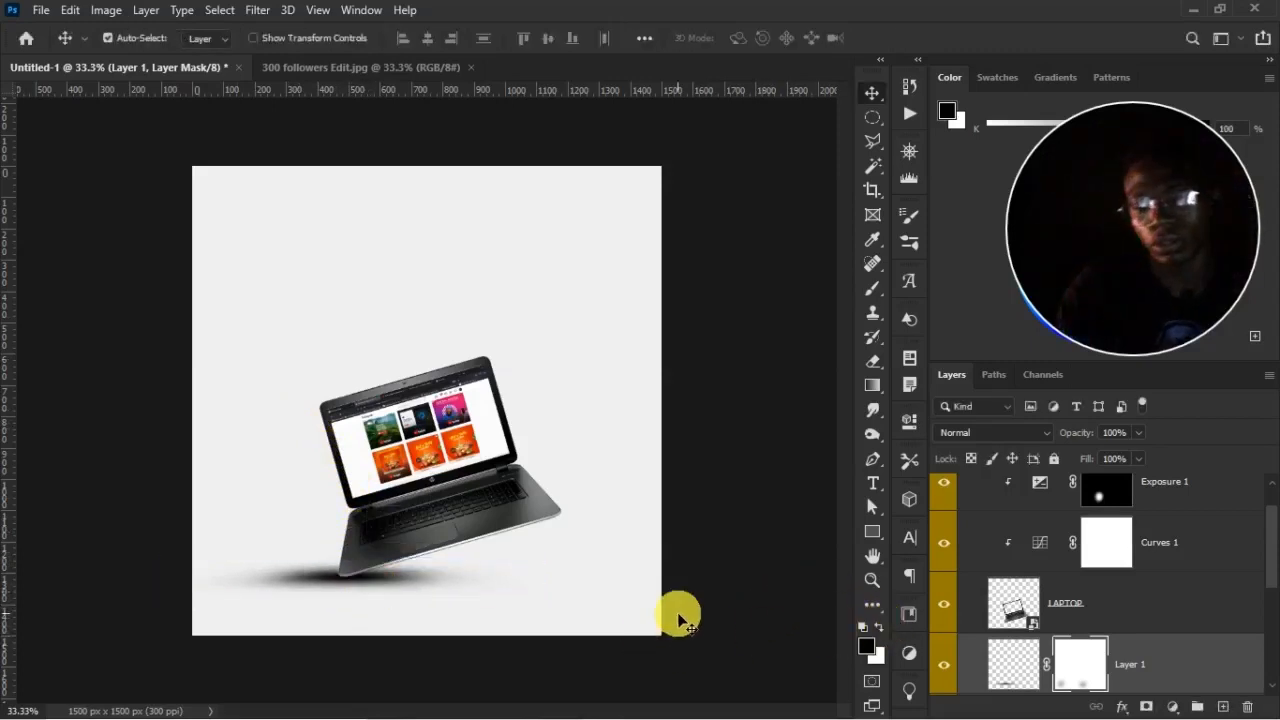
scroll(1257, 563, "up", 1)
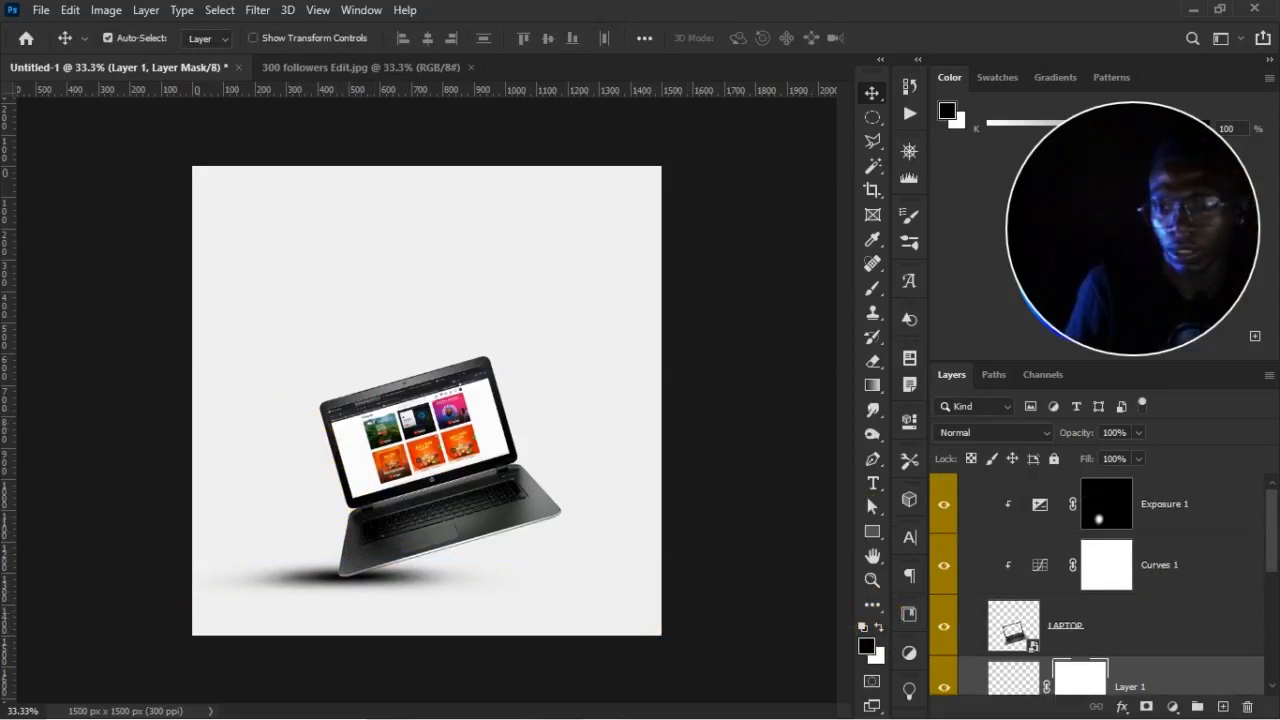
Try rotating the whole LAPTOP IMG group, shadow included, about 5.2° counter-clockwise
left_click(1024, 494)
key("ctrl+t")
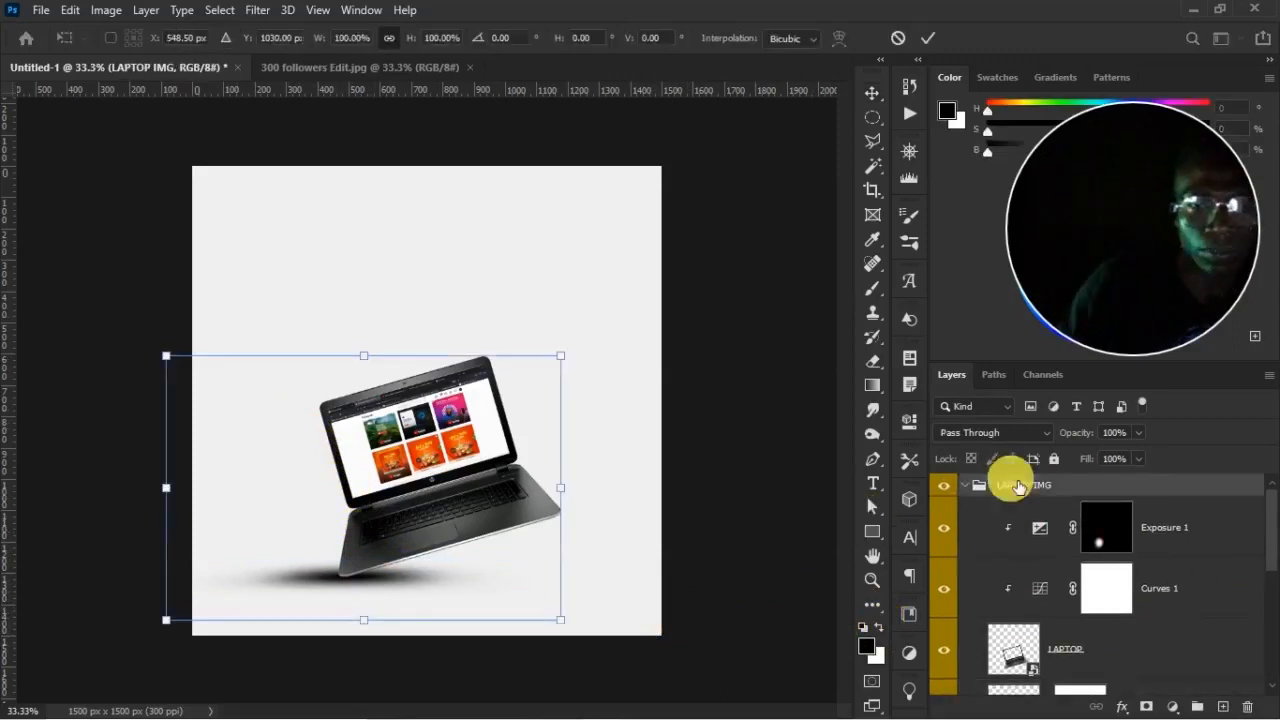
left_click_drag(597, 351, 594, 325)
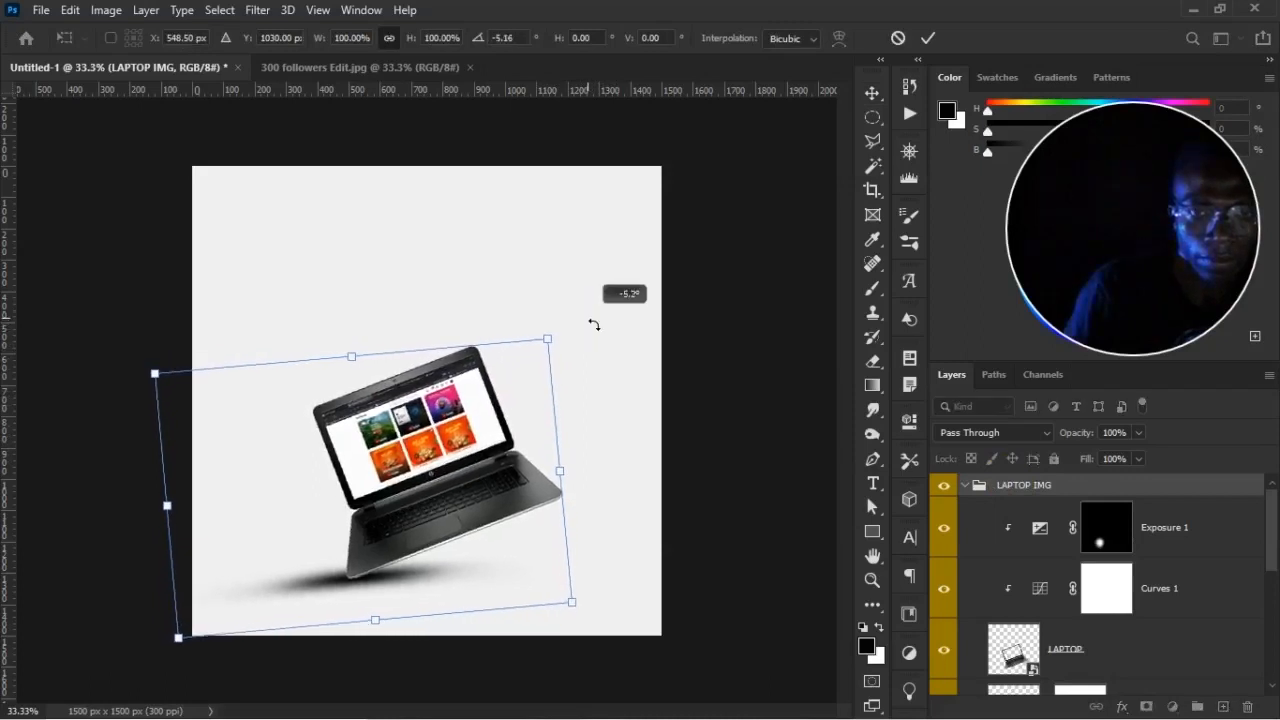
key("Return")
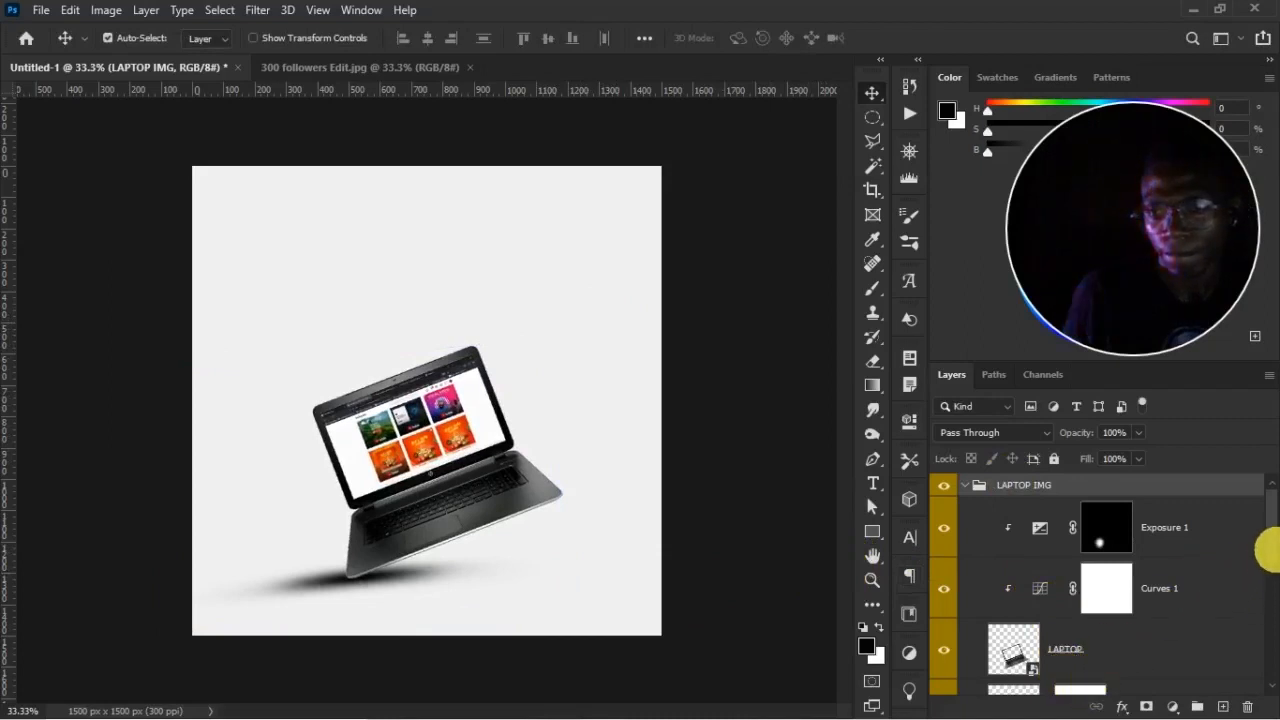
Tilt the laptop, its adjustment layers, Instagram page 2 and Rectangle 1 slightly further counter-clockwise and reposition them, leaving out the Layer 1 shadow
left_click_drag(1268, 550, 1243, 614)
left_click(1160, 540)
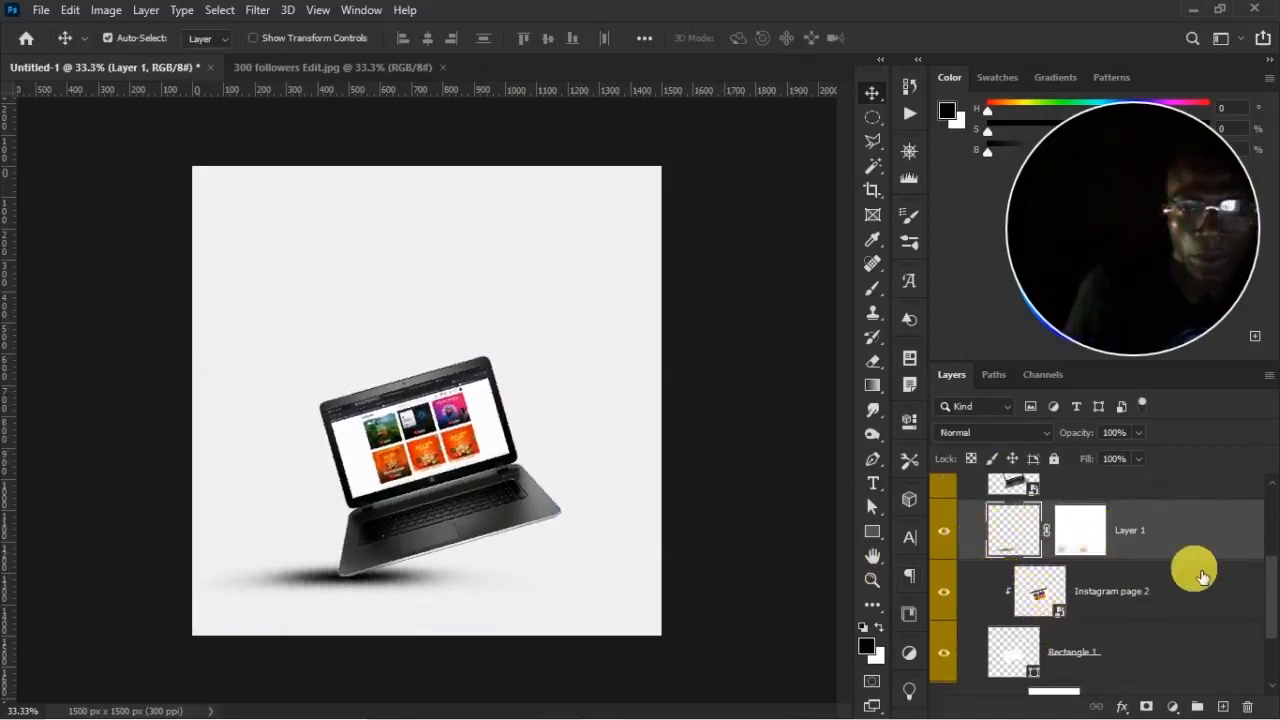
left_click_drag(1268, 595, 1275, 528)
left_click(1124, 648)
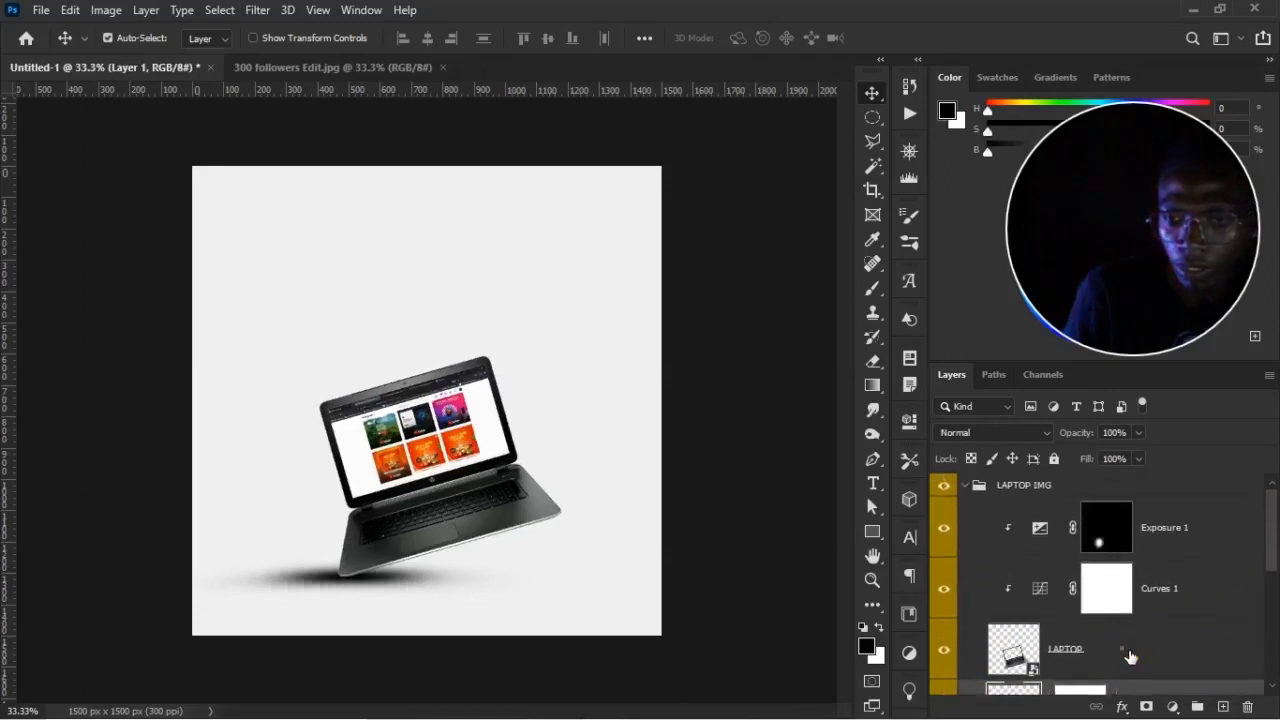
scroll(1211, 563, "down", 2)
scroll(1211, 563, "up", 2)
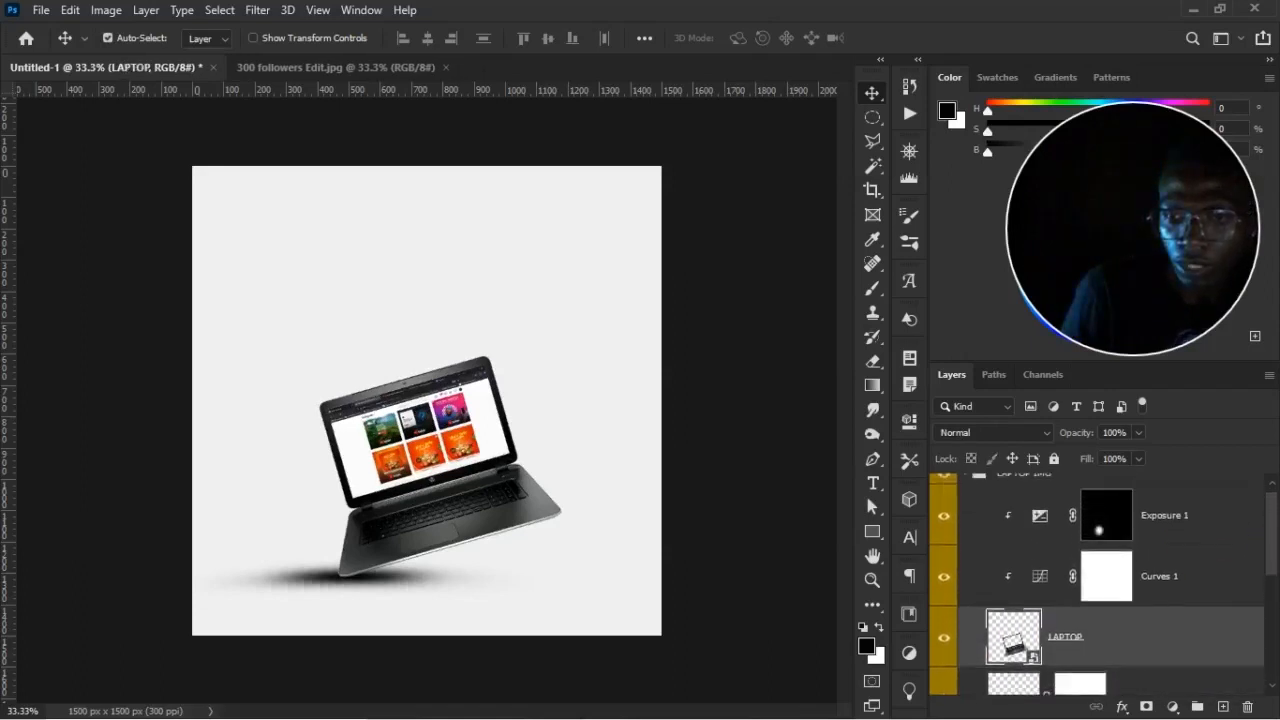
double_click(1070, 652)
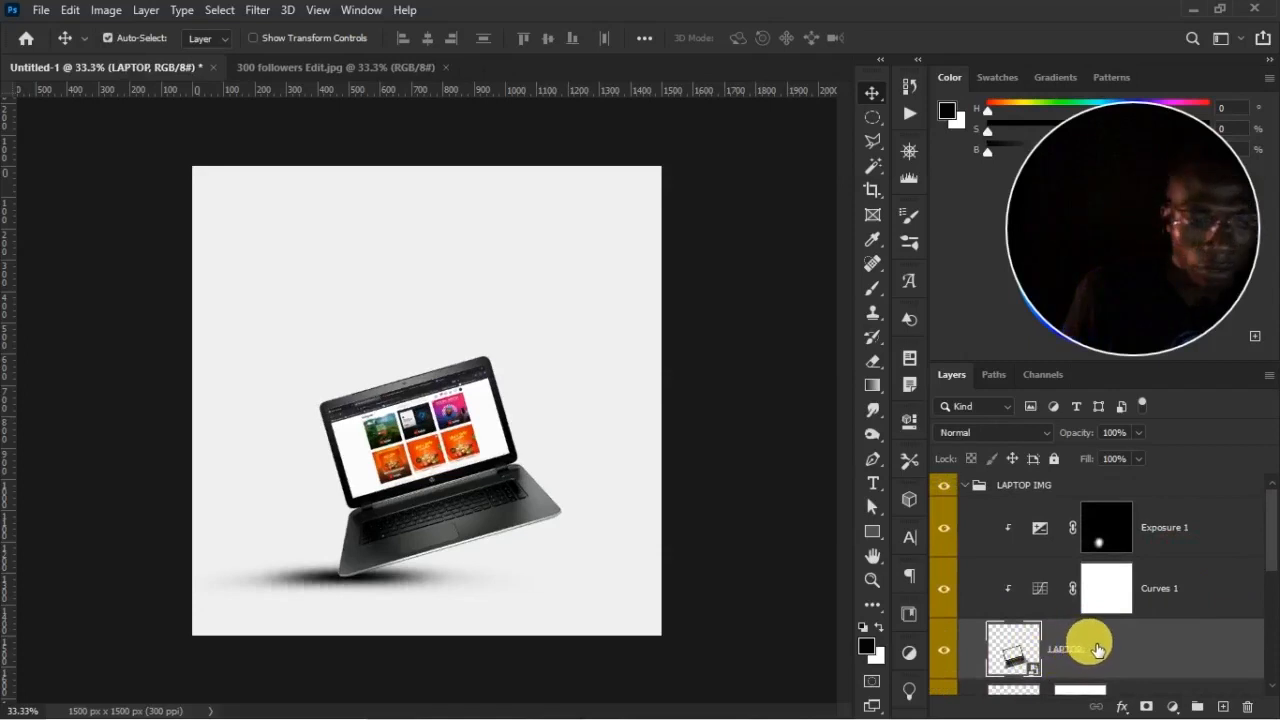
left_click(1160, 528, "shift")
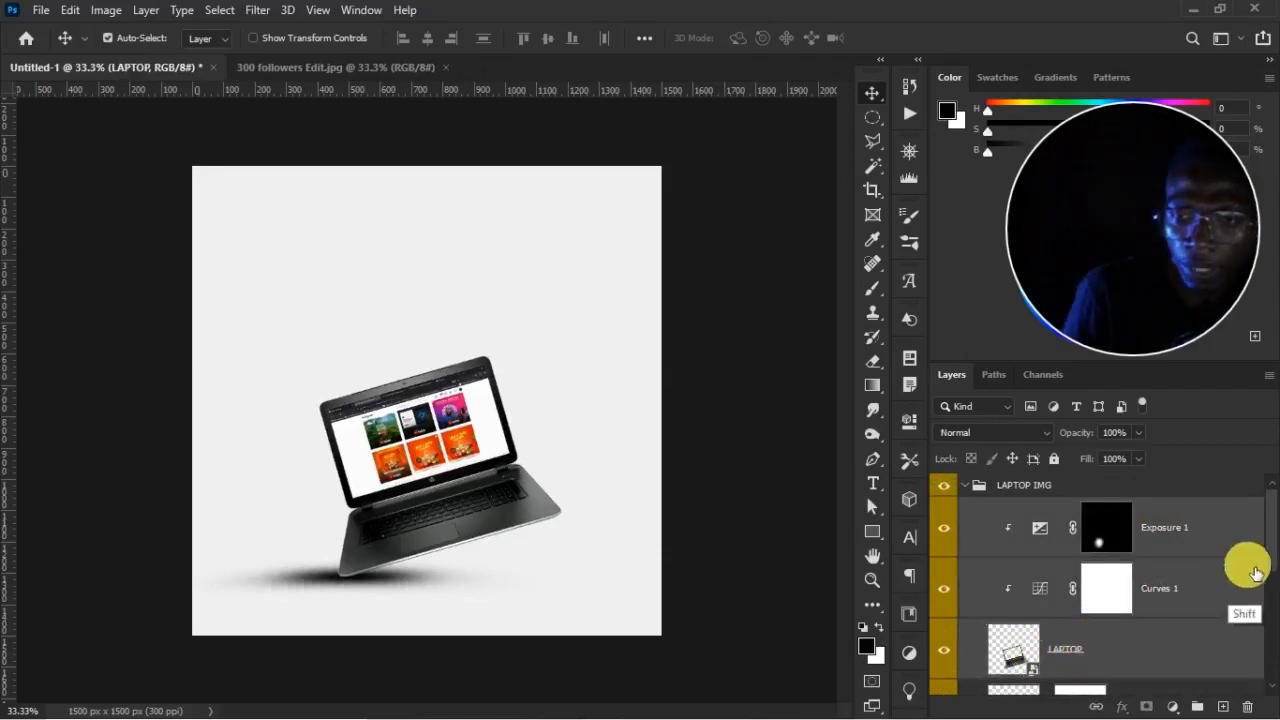
scroll(1256, 573, "down", 4)
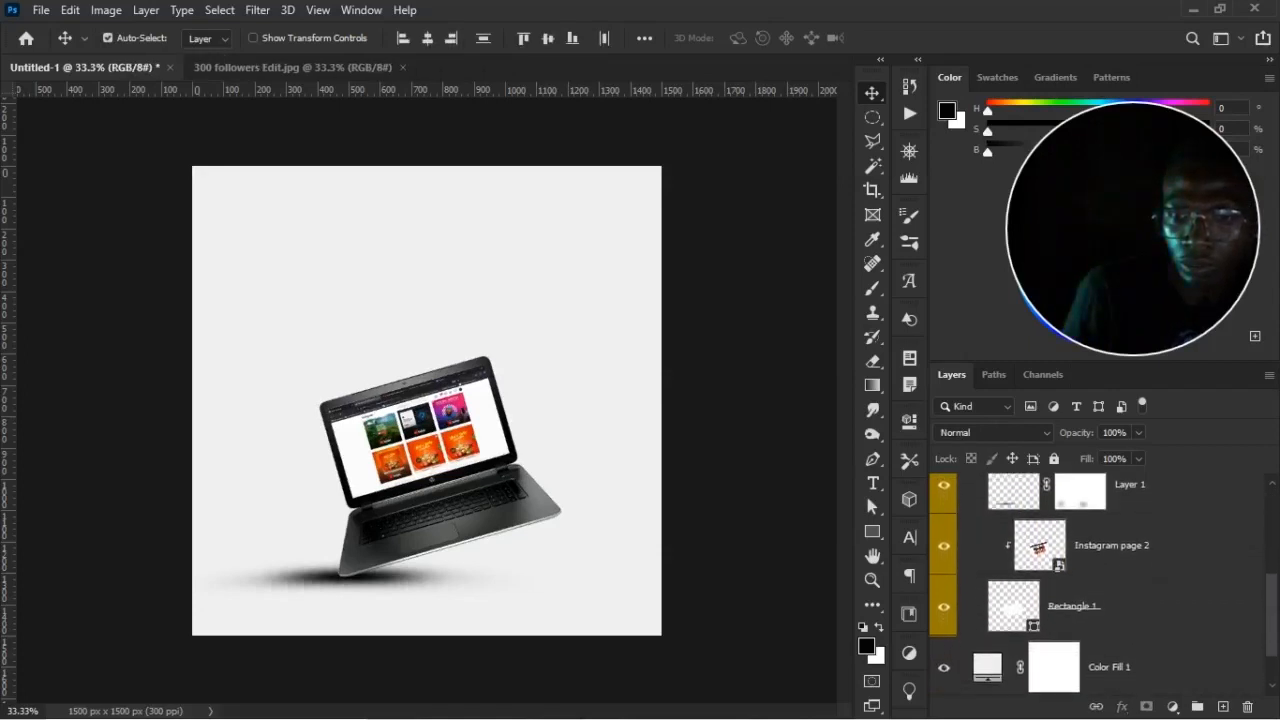
scroll(1100, 585, "up", 3)
scroll(1100, 585, "down", 4)
scroll(1100, 585, "up", 1)
left_click(1174, 621, "ctrl")
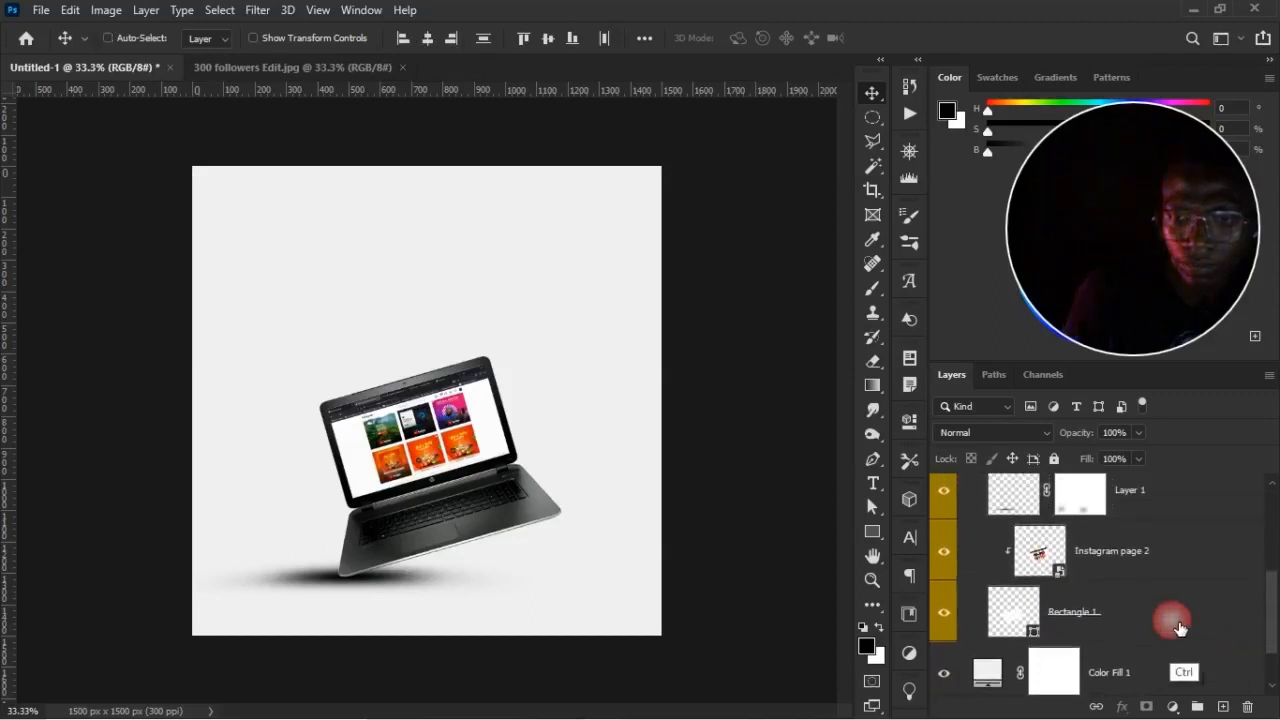
left_click(1165, 552, "ctrl")
left_click(1137, 627, "ctrl")
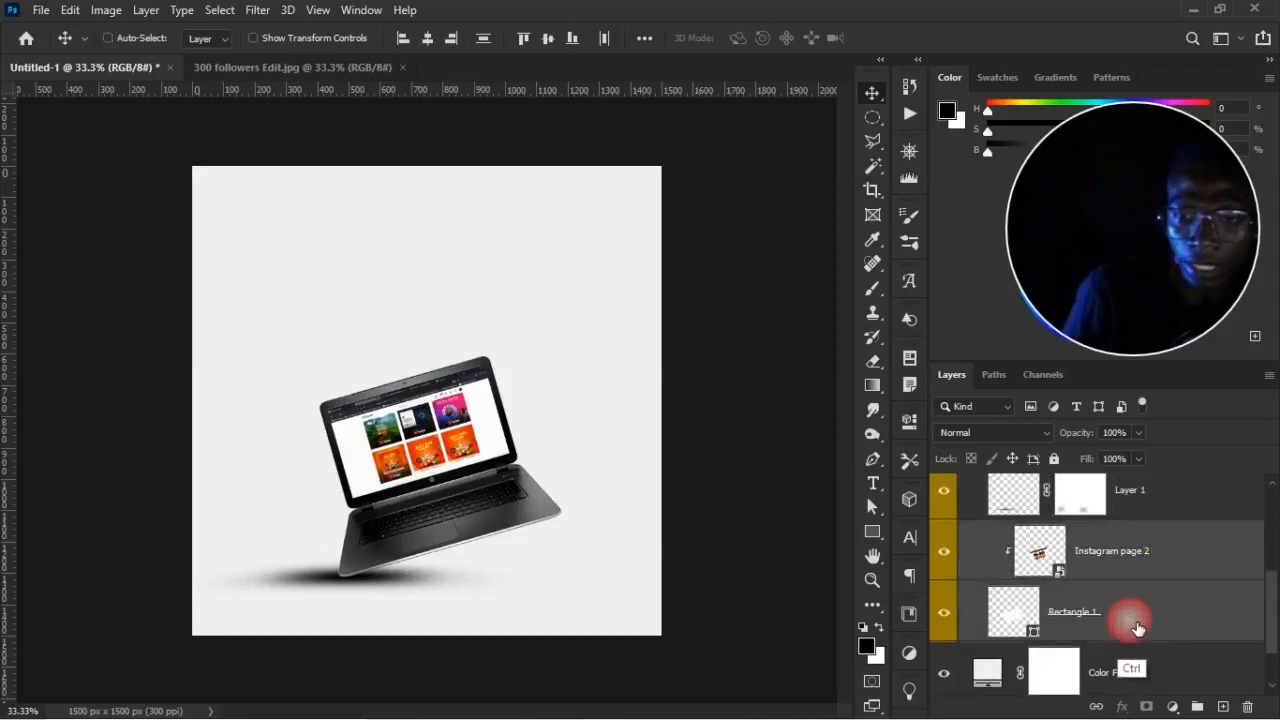
key("ctrl+t")
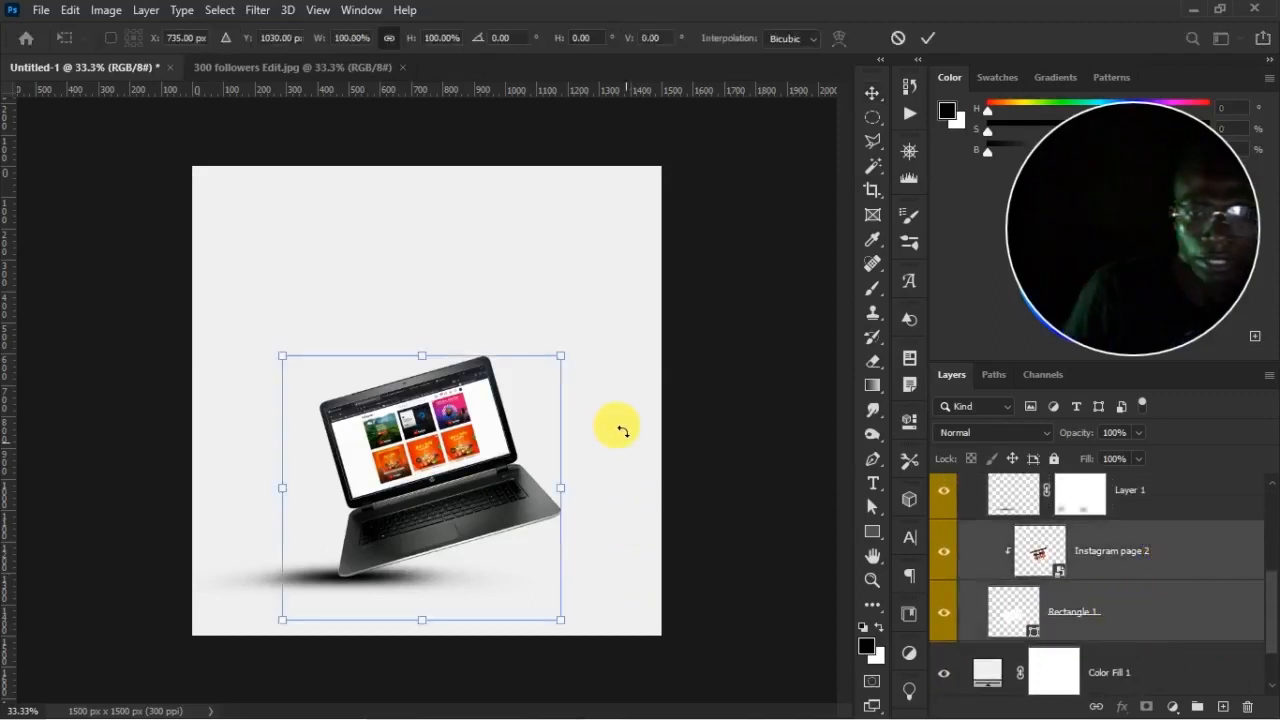
left_click_drag(608, 361, 597, 331)
left_click_drag(520, 466, 501, 462)
left_click_drag(574, 334, 580, 347)
key("Return")
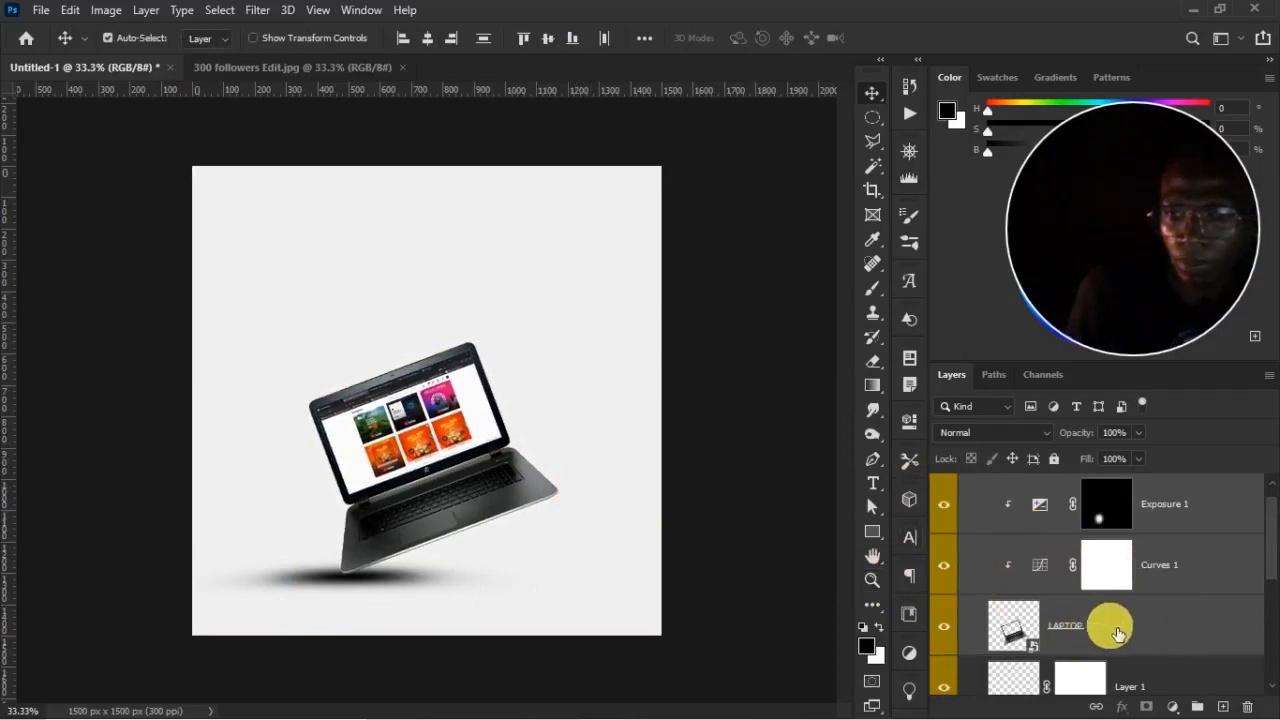
Darken the laptop's lowest corner on a new layer clipped to LAPTOP, using a soft 100 px black brush at 85% opacity and 45% flow
left_click(1092, 630)
left_click(1223, 707)
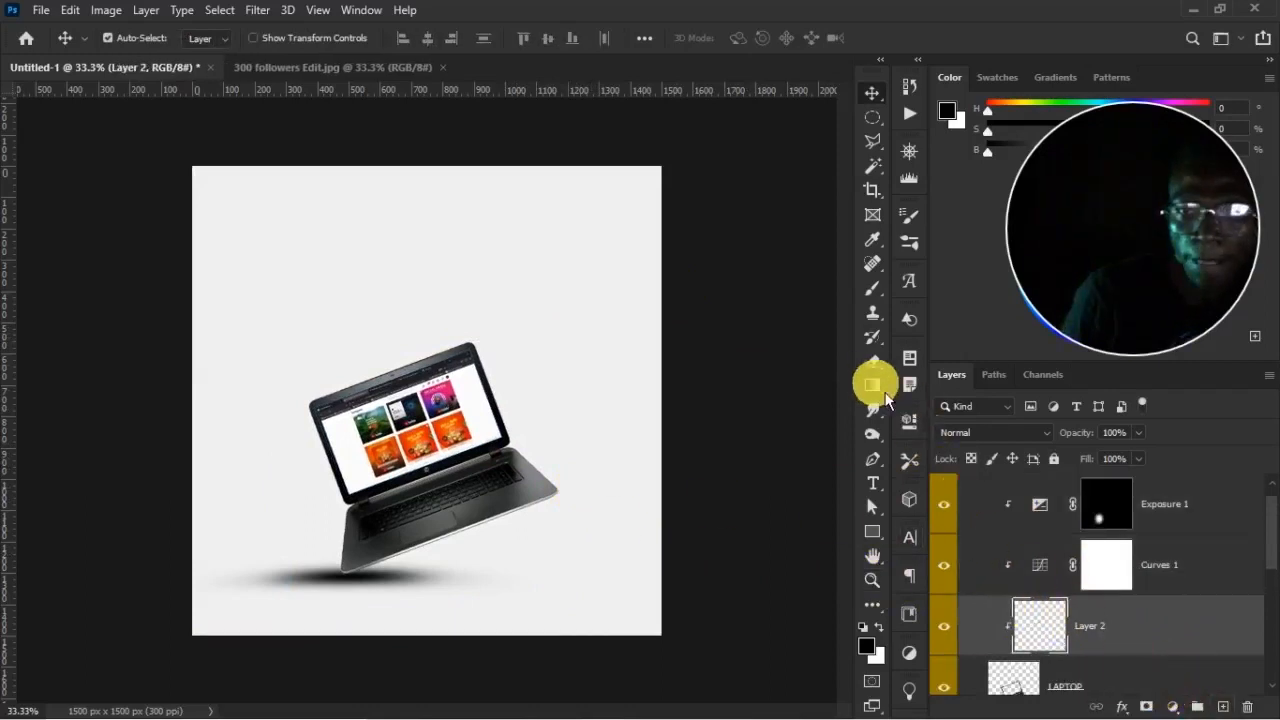
left_click(876, 292)
key("z")
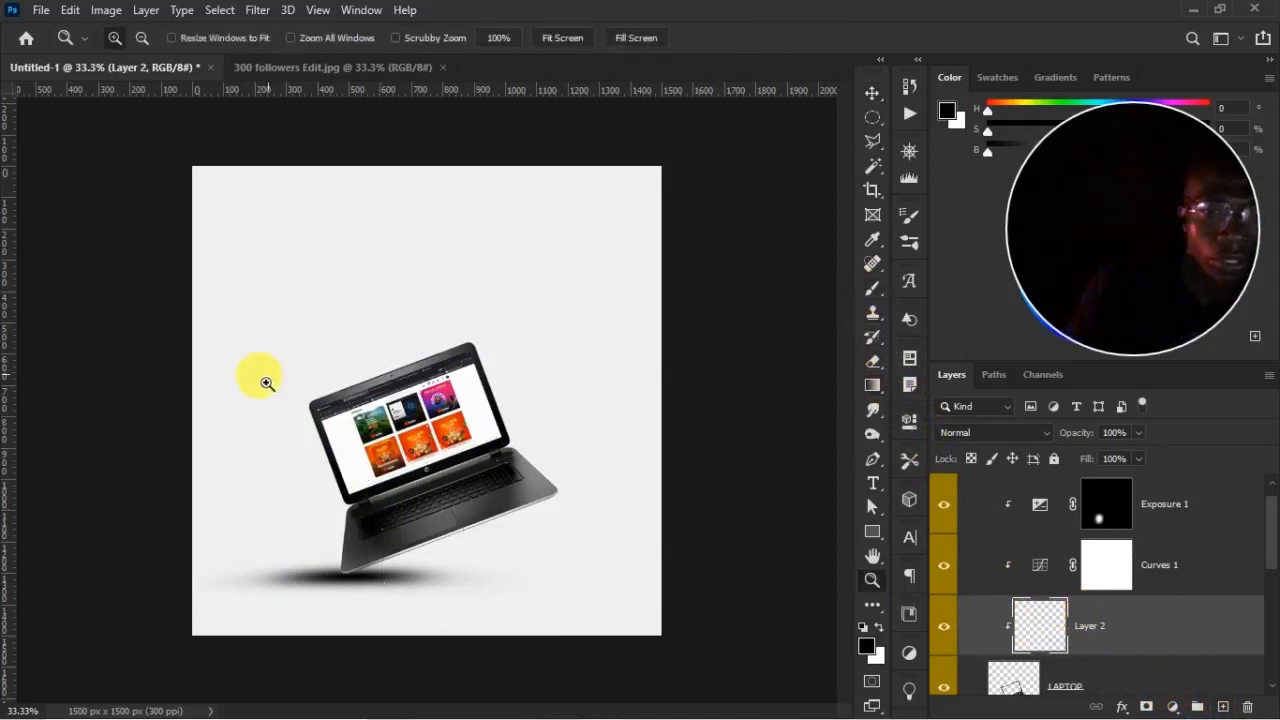
left_click_drag(245, 410, 495, 675)
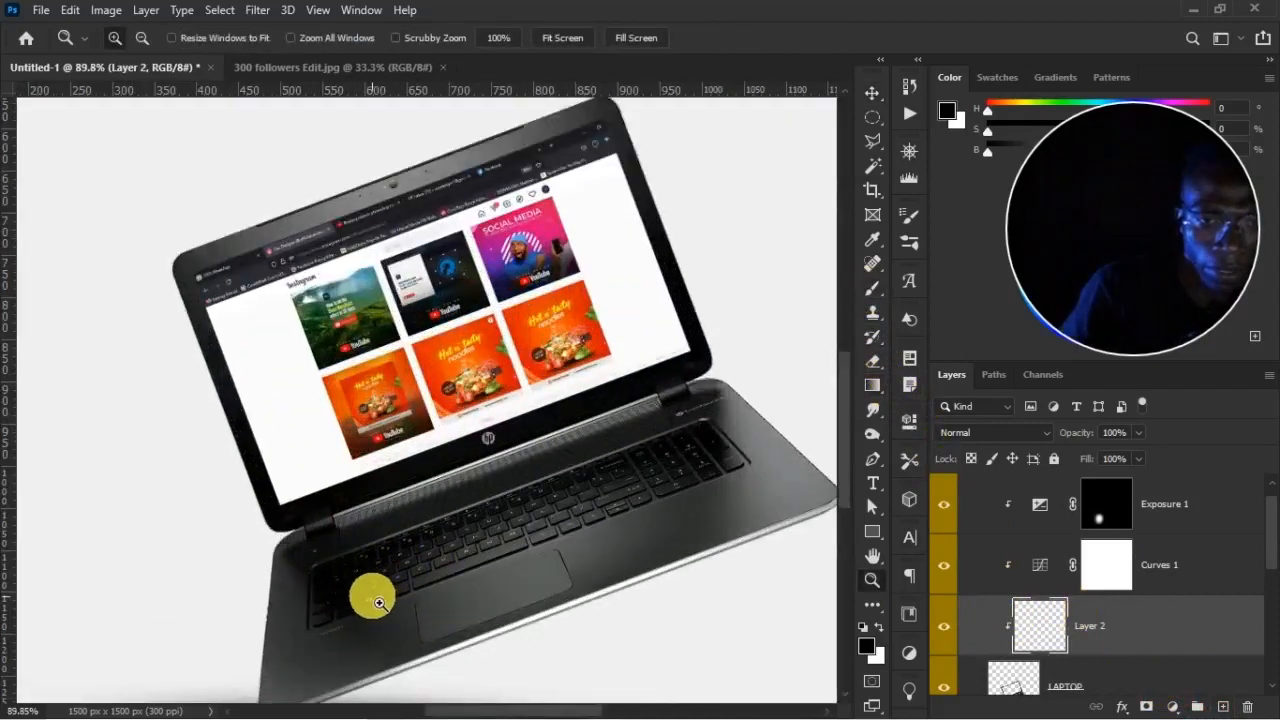
left_click_drag(370, 605, 404, 406)
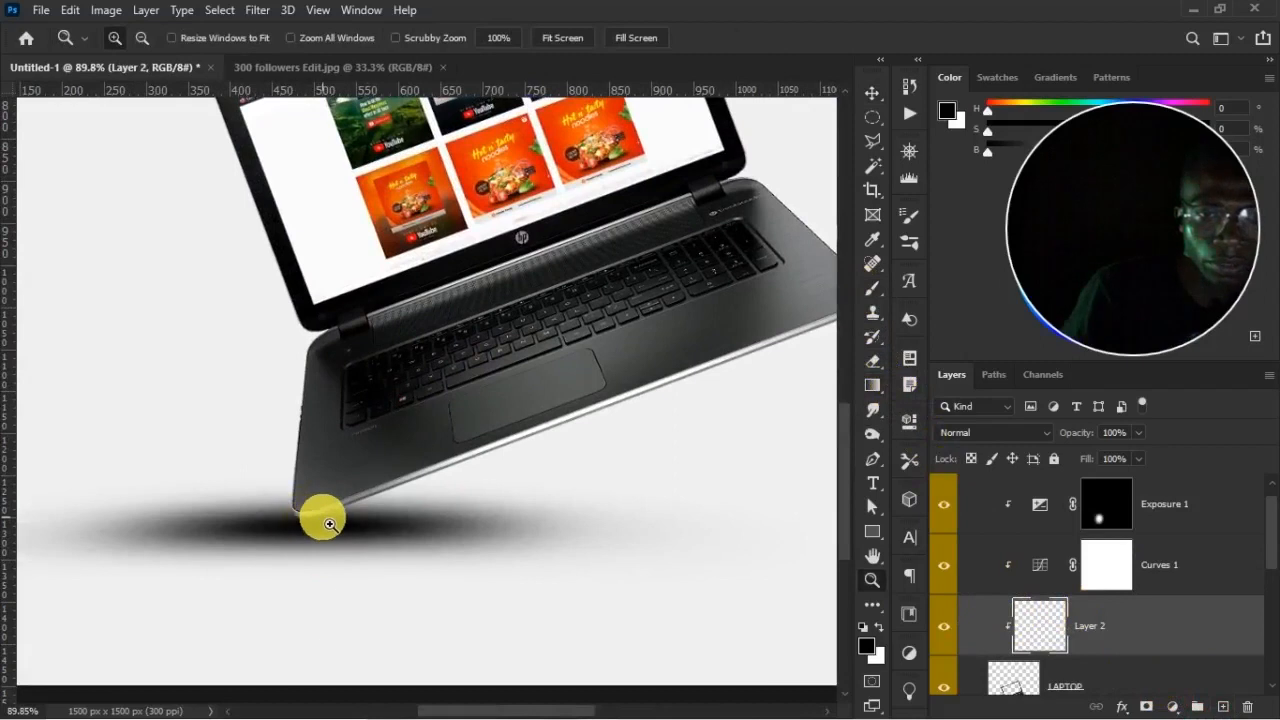
key("b")
key("bracketleft")
key("bracketleft")
key("bracketleft")
key("bracketleft")
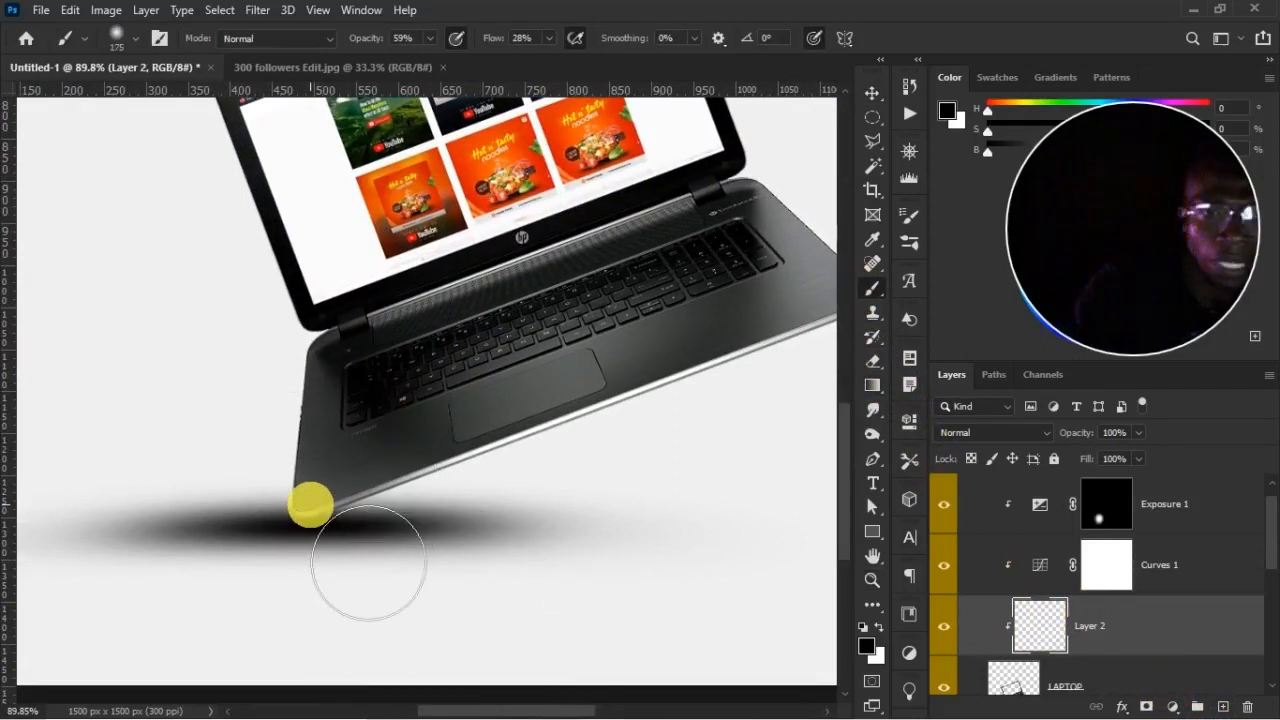
left_click_drag(360, 40, 380, 42)
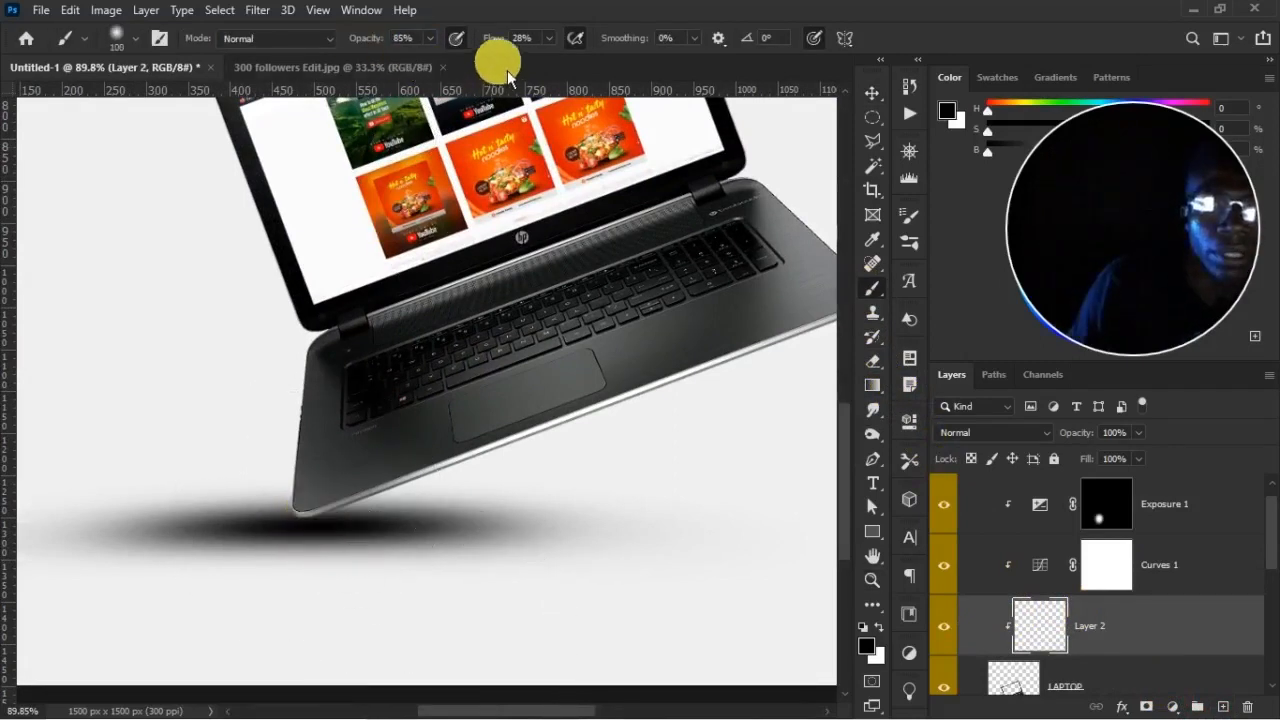
left_click_drag(492, 43, 509, 49)
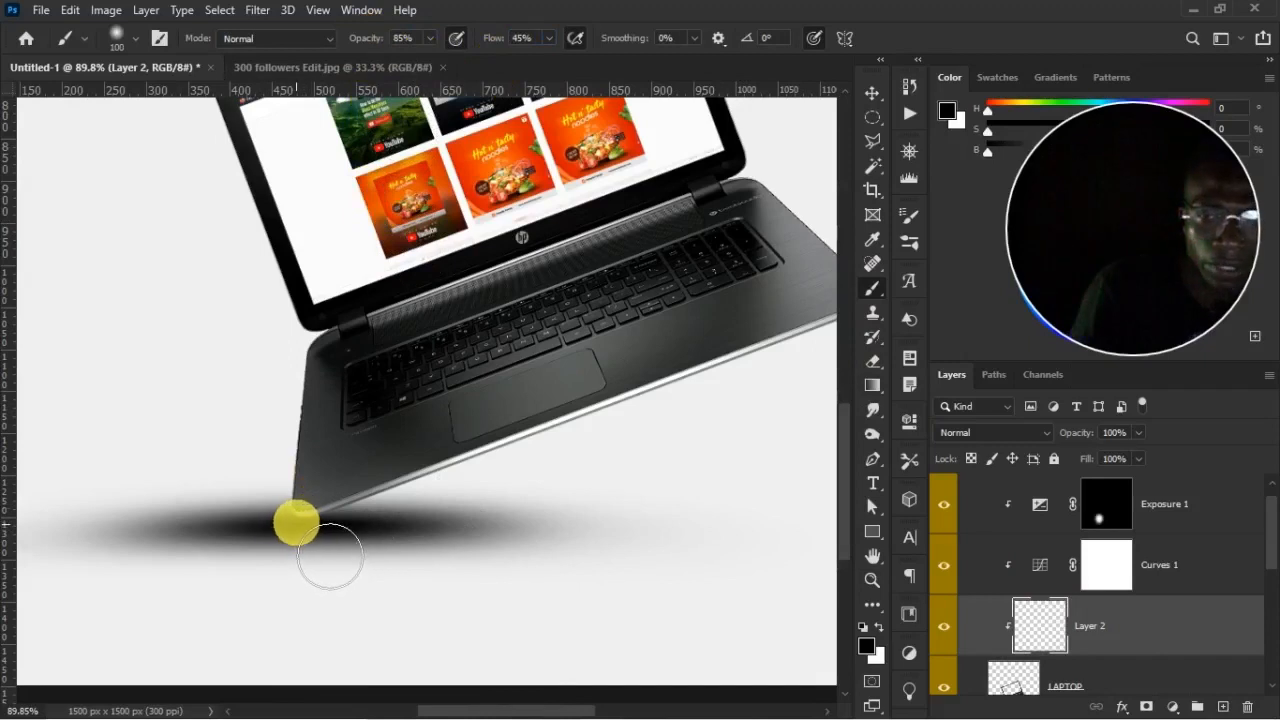
mouse_move(330, 556)
left_mouse_down()
mouse_move(343, 548)
mouse_move(314, 554)
mouse_move(331, 548)
mouse_move(338, 563)
mouse_move(316, 570)
left_mouse_up()
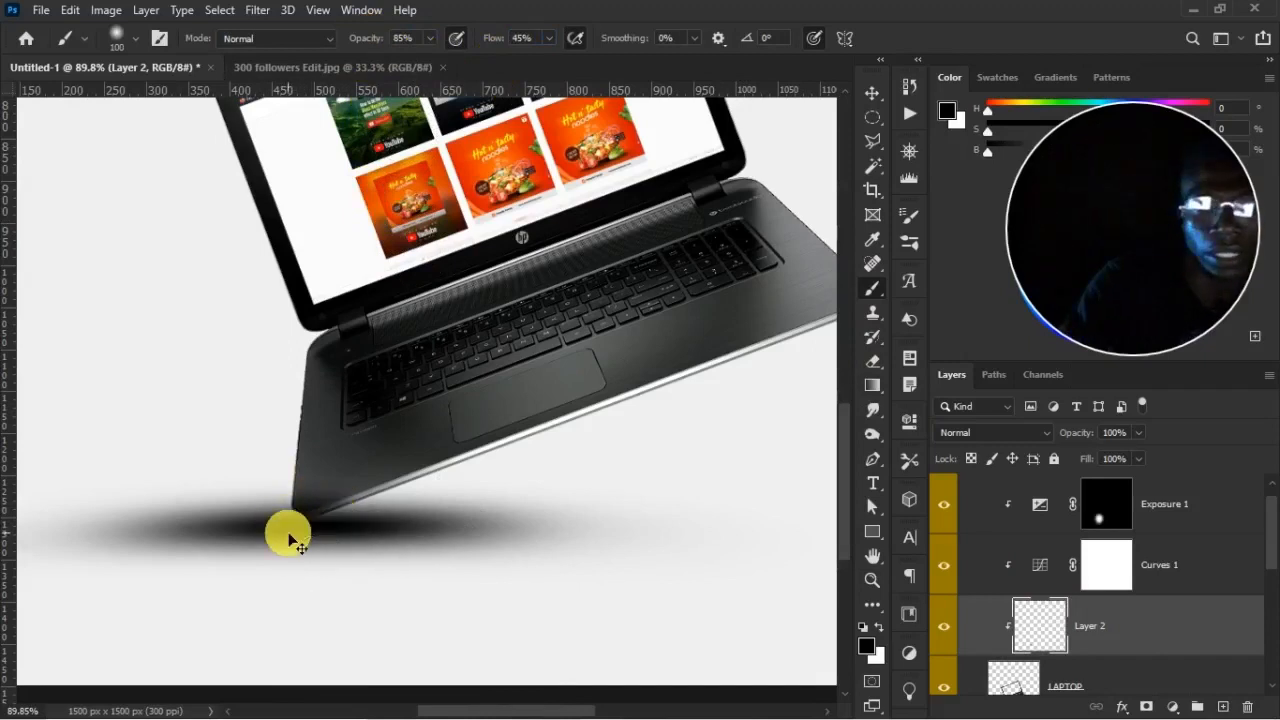
key("ctrl+0")
key("ctrl+minus")
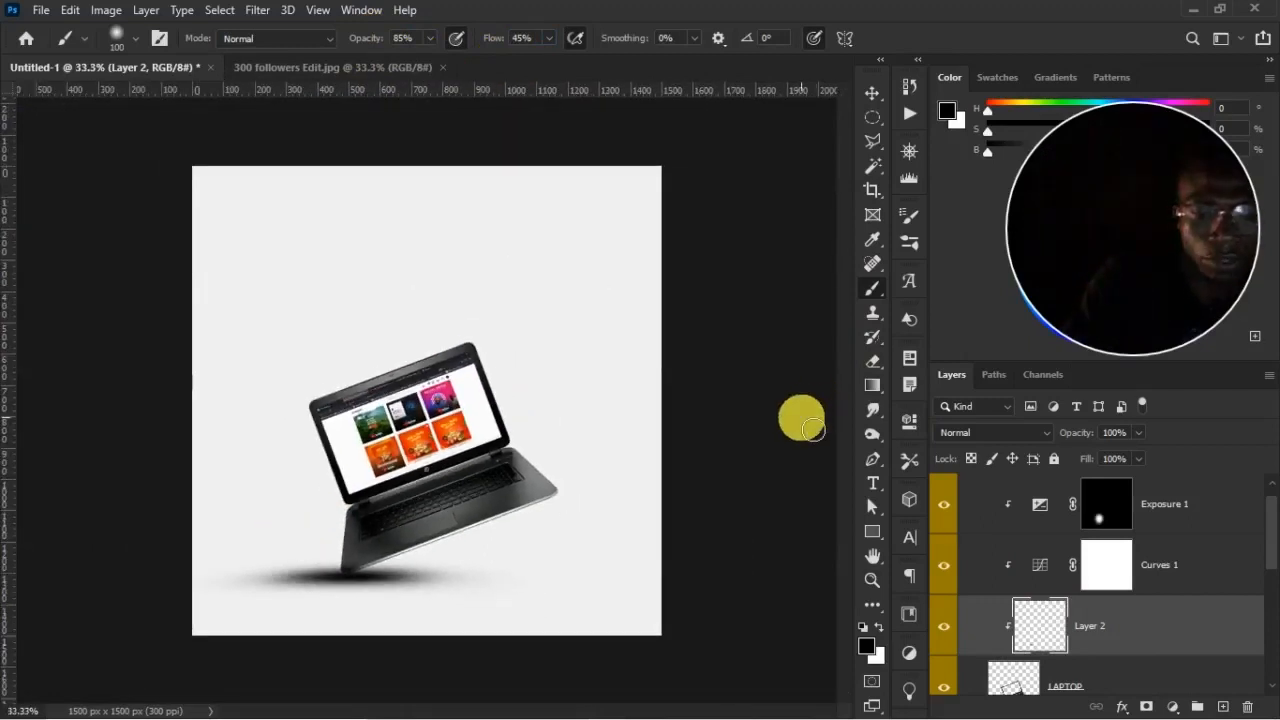
Reduce the clipped corner-shading layer to 75% opacity and 80% fill, and collapse the LAPTOP IMG group
key("v")
mouse_move(1093, 436)
left_mouse_down()
mouse_move(1091, 465)
mouse_move(1093, 441)
left_mouse_up()
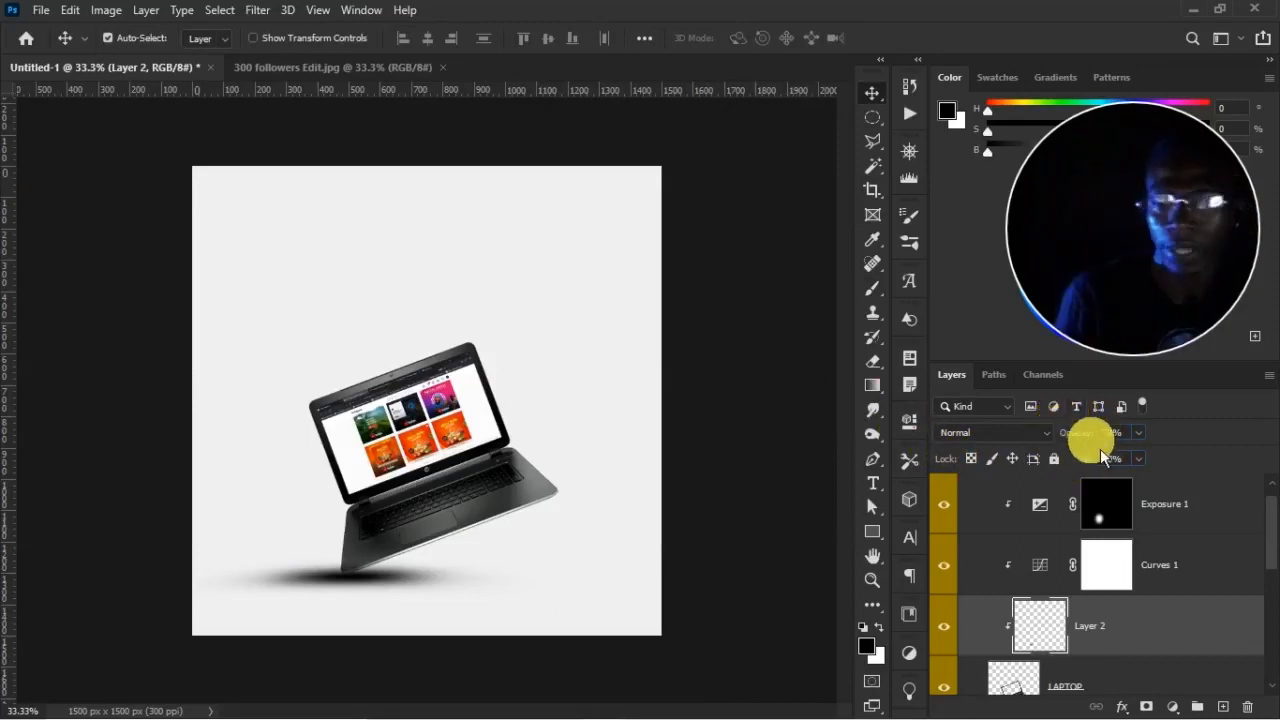
left_click_drag(1269, 543, 1269, 522)
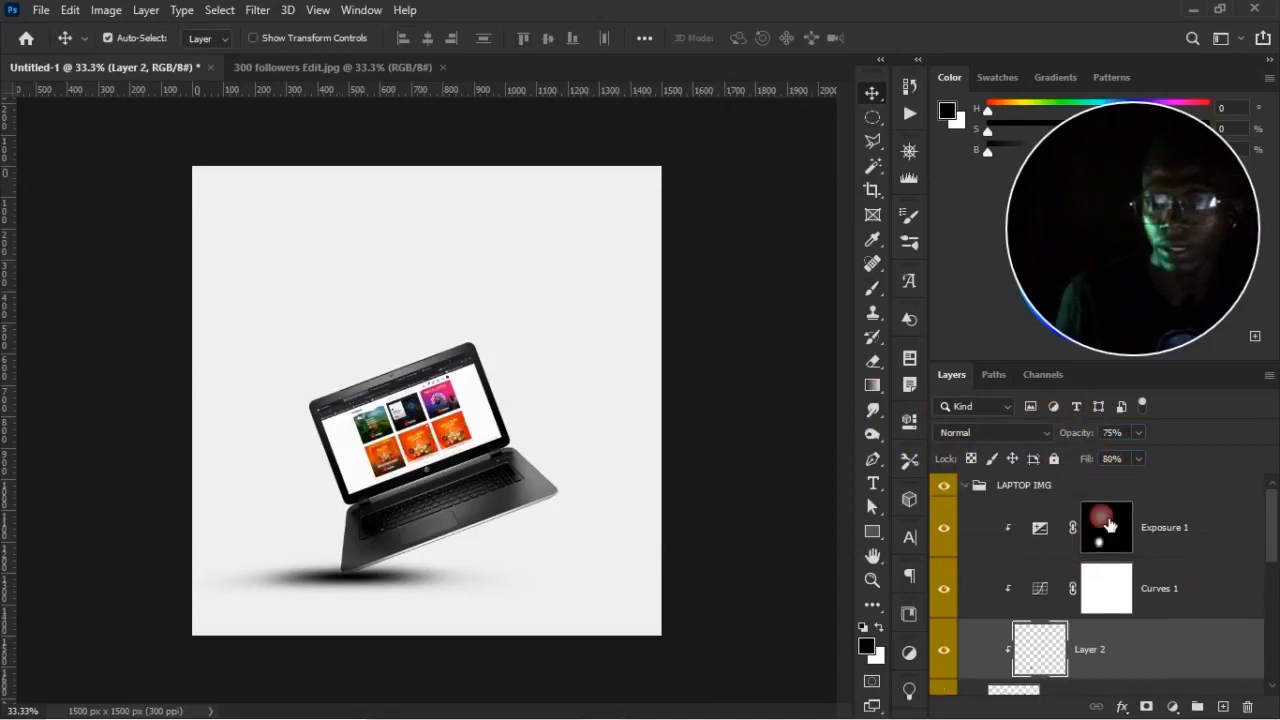
left_click(978, 494)
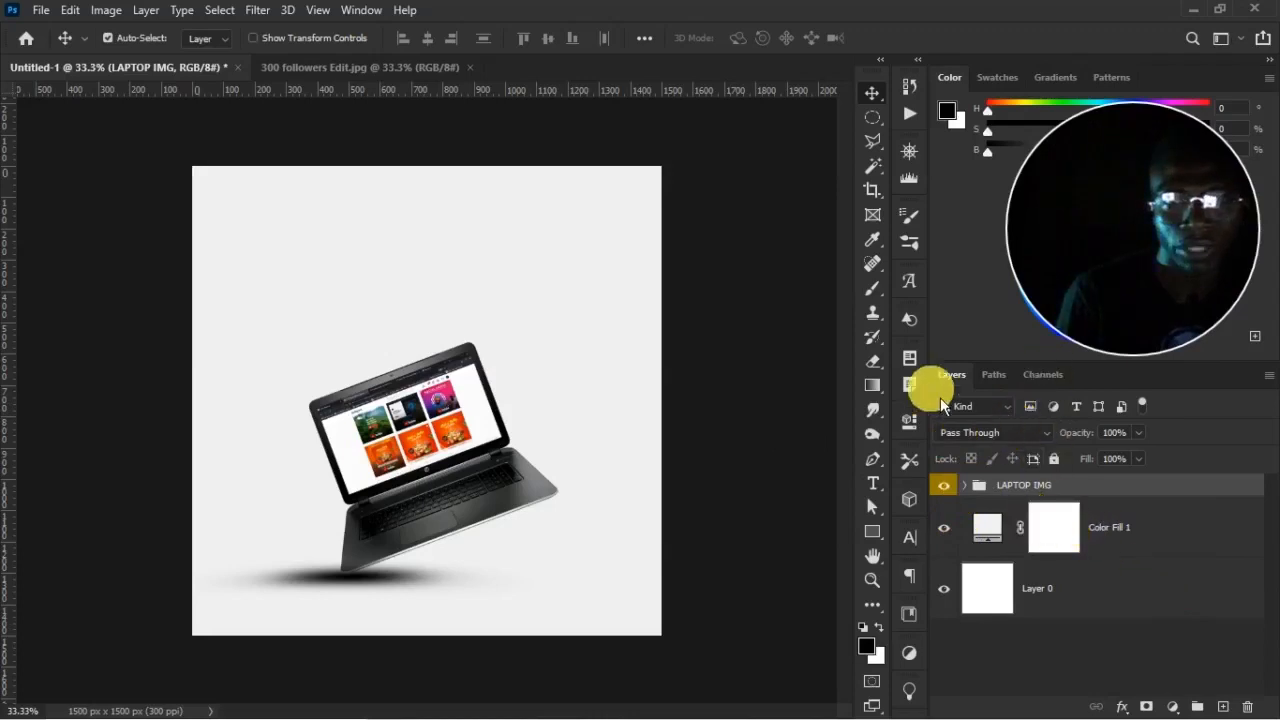
Place the yellow cube illustration as an embedded image, scaled to about 29.5% and positioned above the laptop
left_click(41, 10)
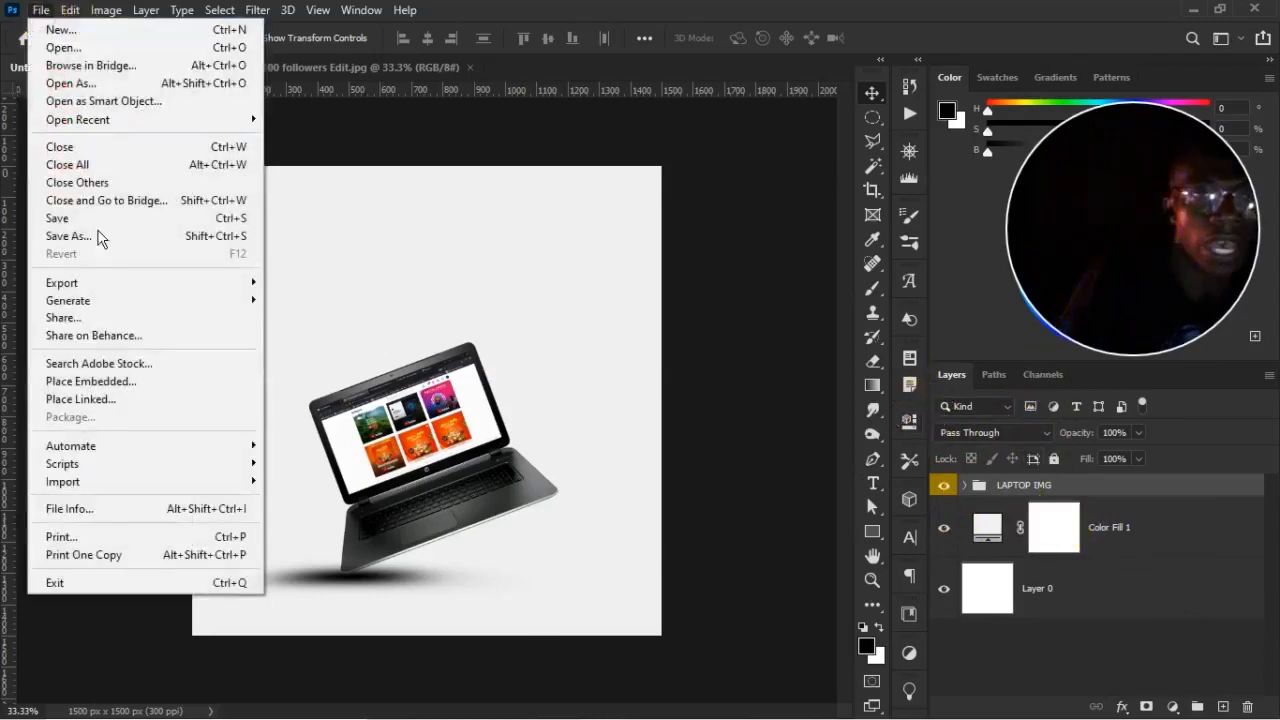
left_click(130, 392)
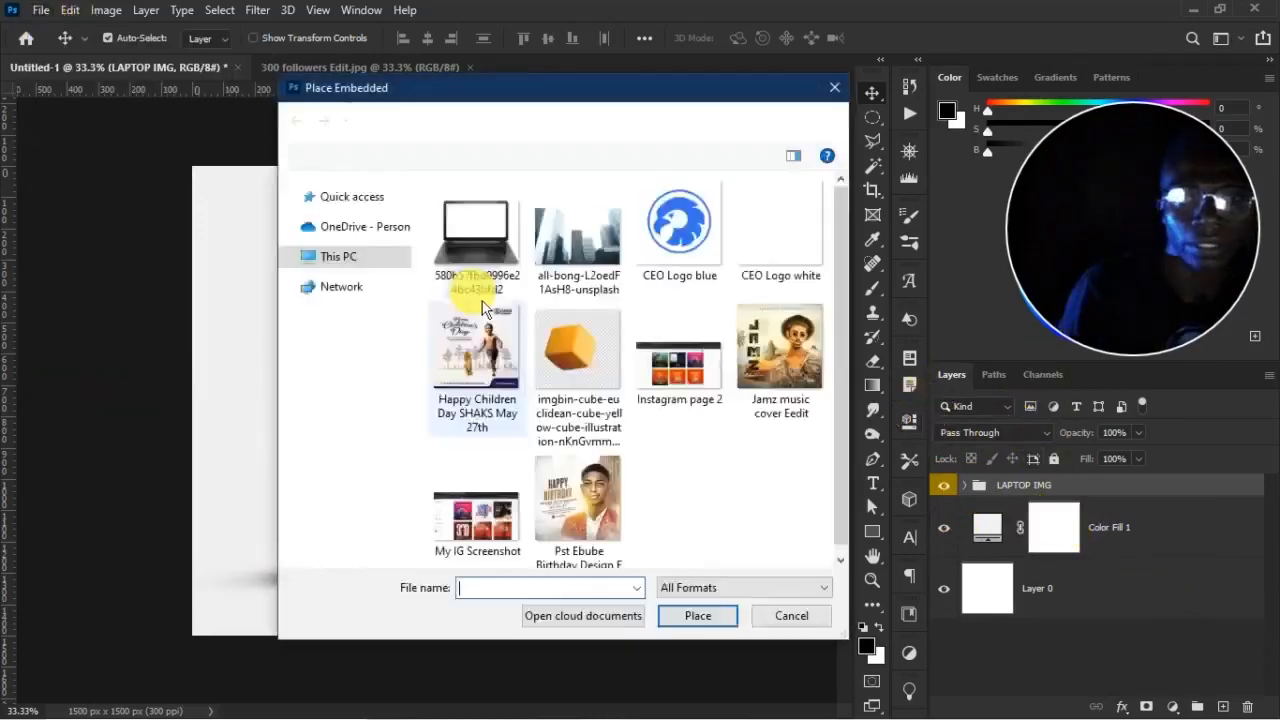
left_click(584, 373)
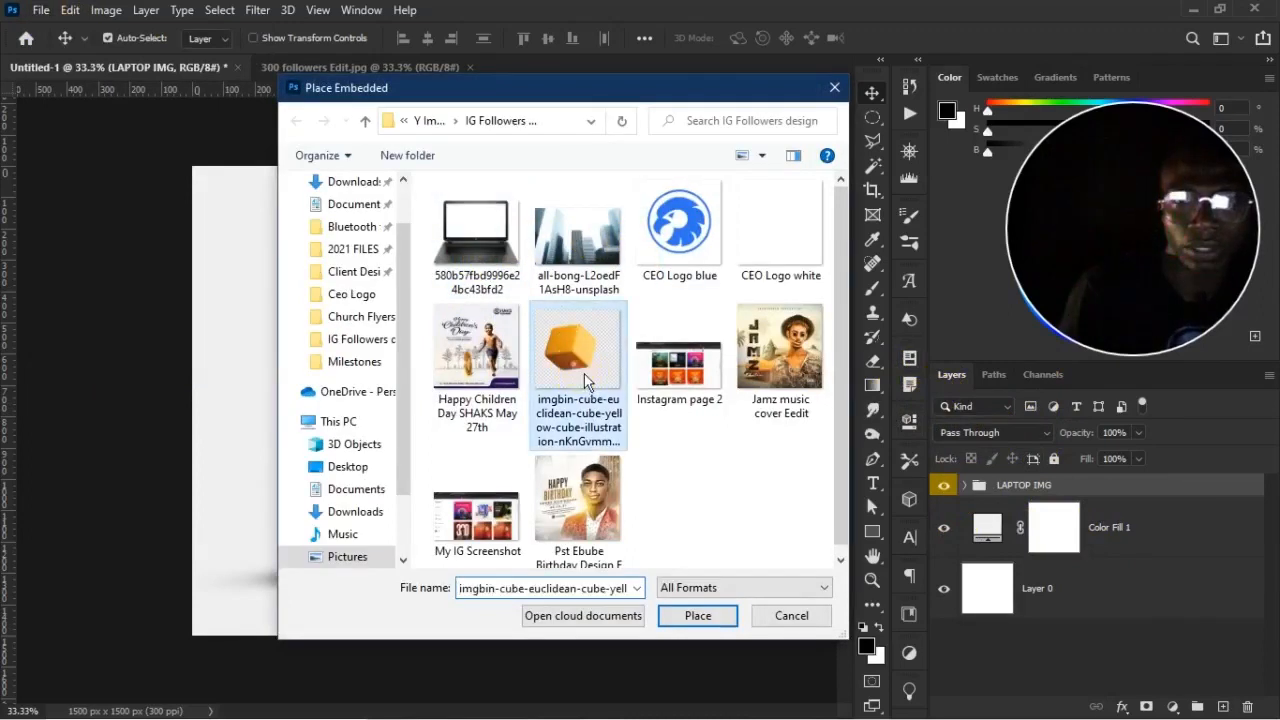
left_click(725, 627)
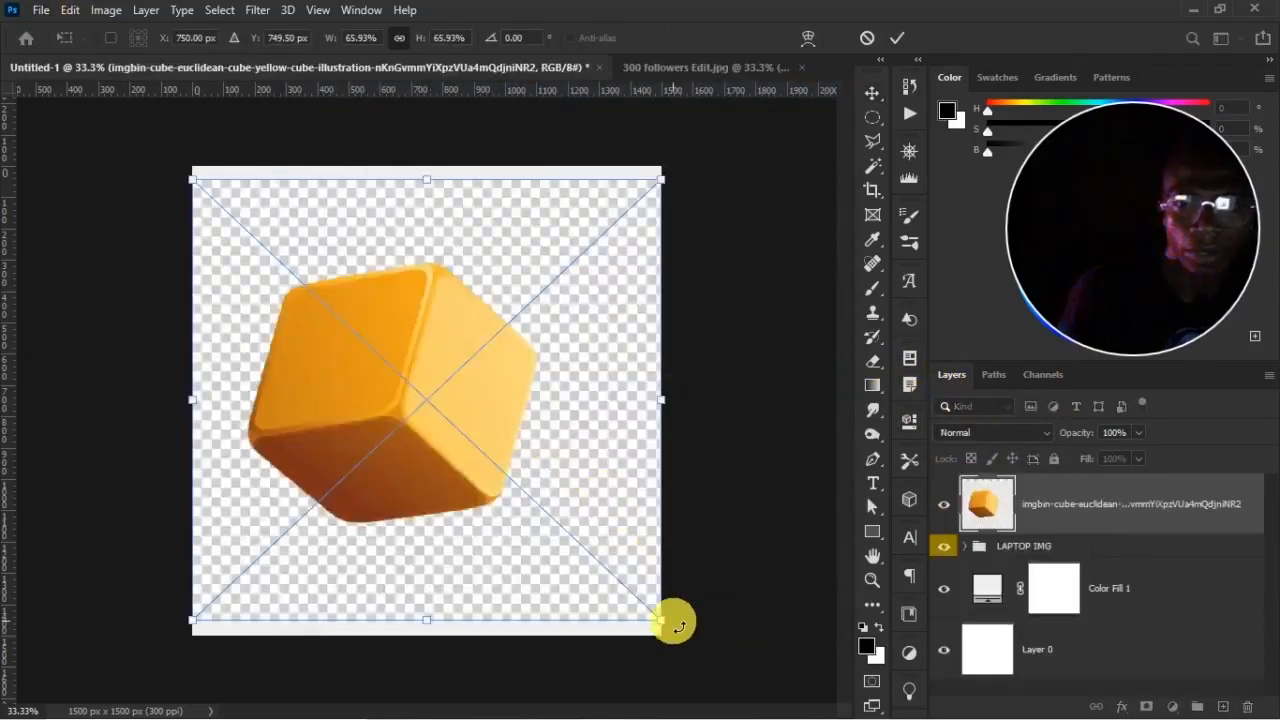
left_click_drag(678, 625, 408, 297)
left_click(897, 37)
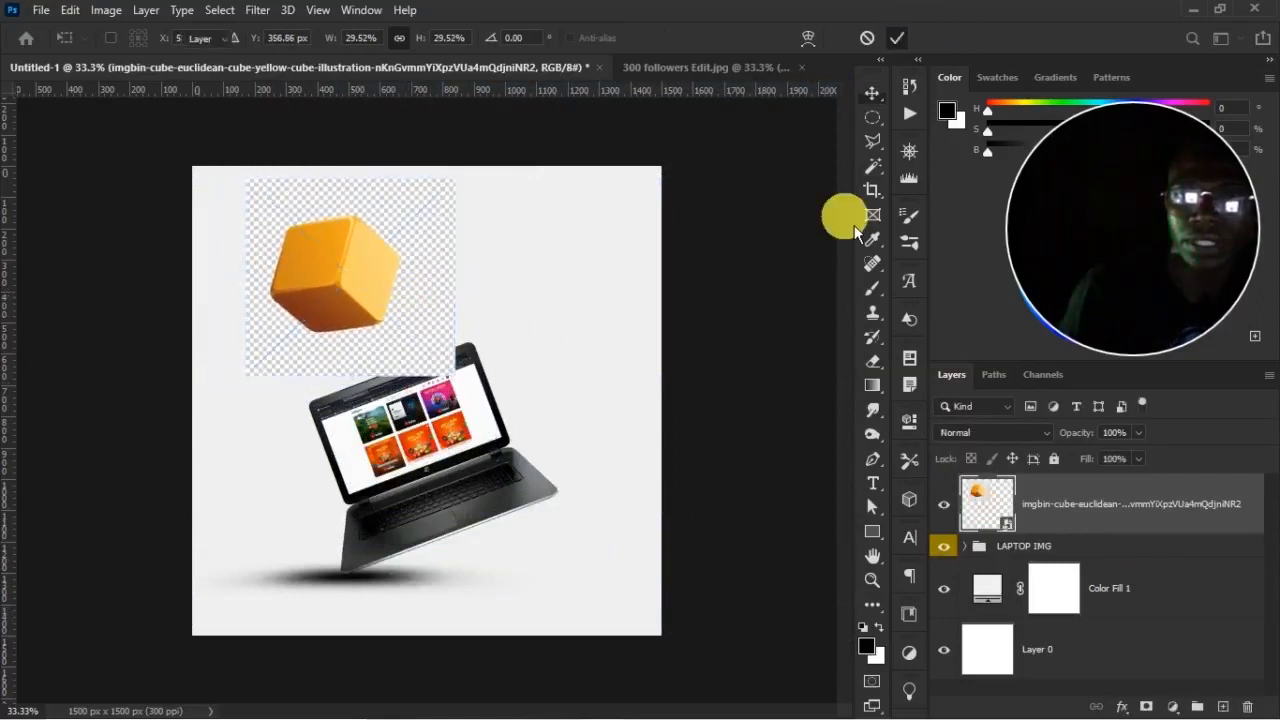
Mask out the cube's checkered background using Select Subject and Select and Mask with Smooth 2, Feather 2.4 px, Contrast 30% and Shift Edge -36%
left_click(875, 165)
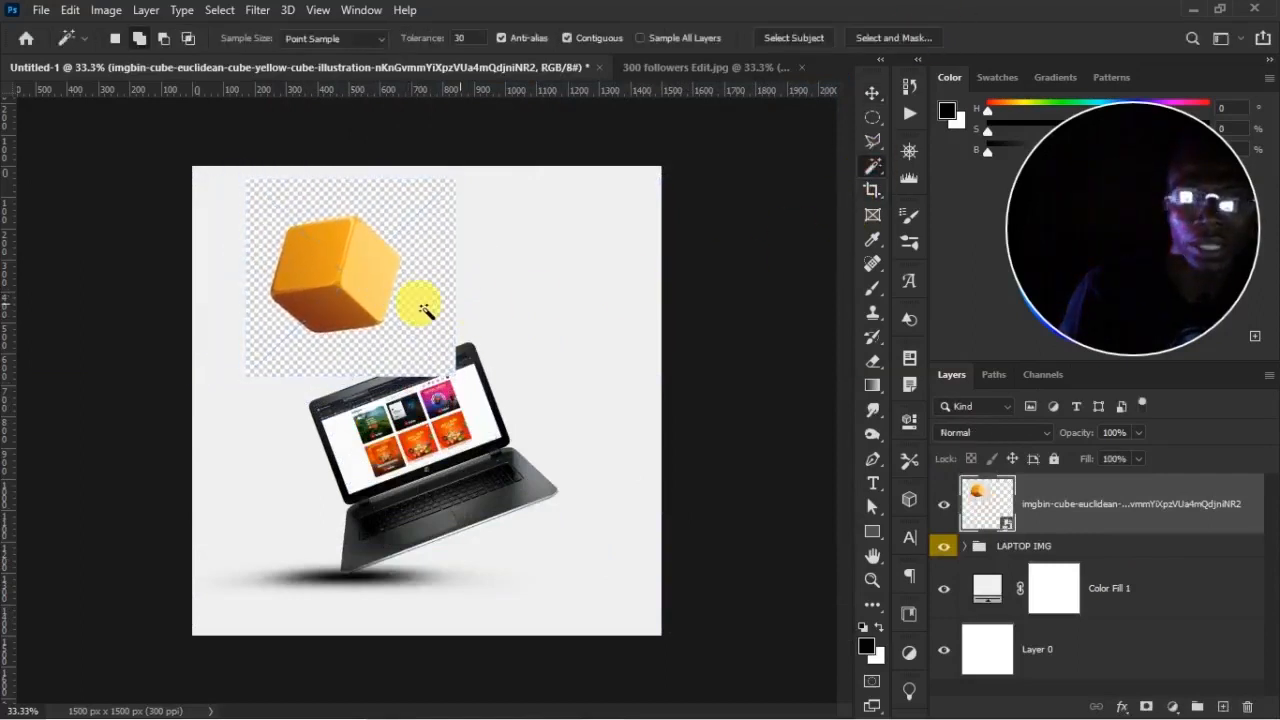
left_click(790, 40)
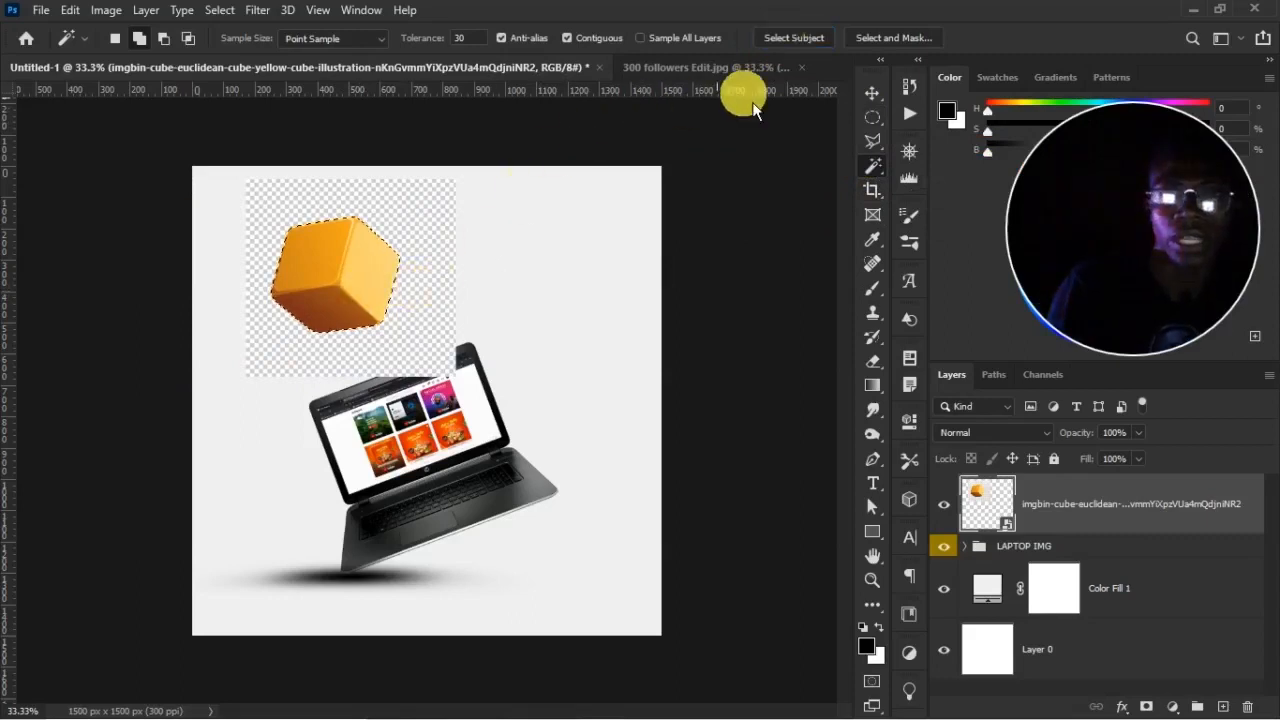
left_click(891, 38)
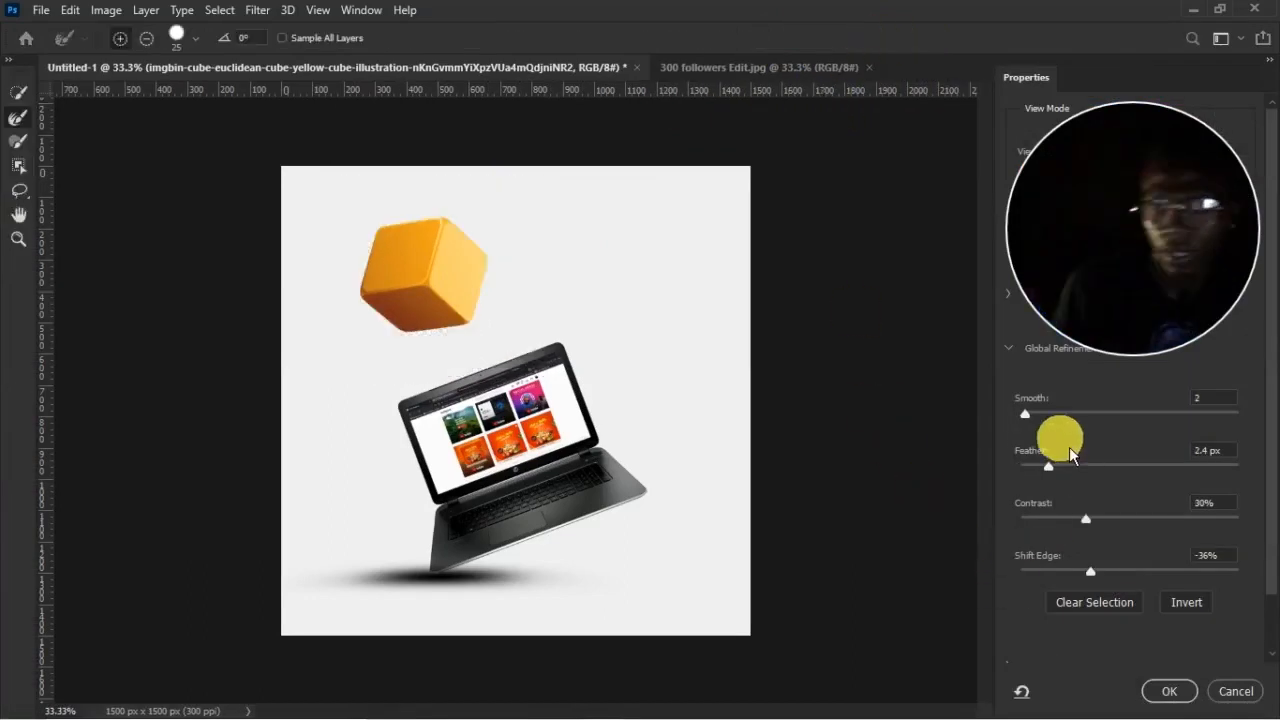
left_click(1180, 699)
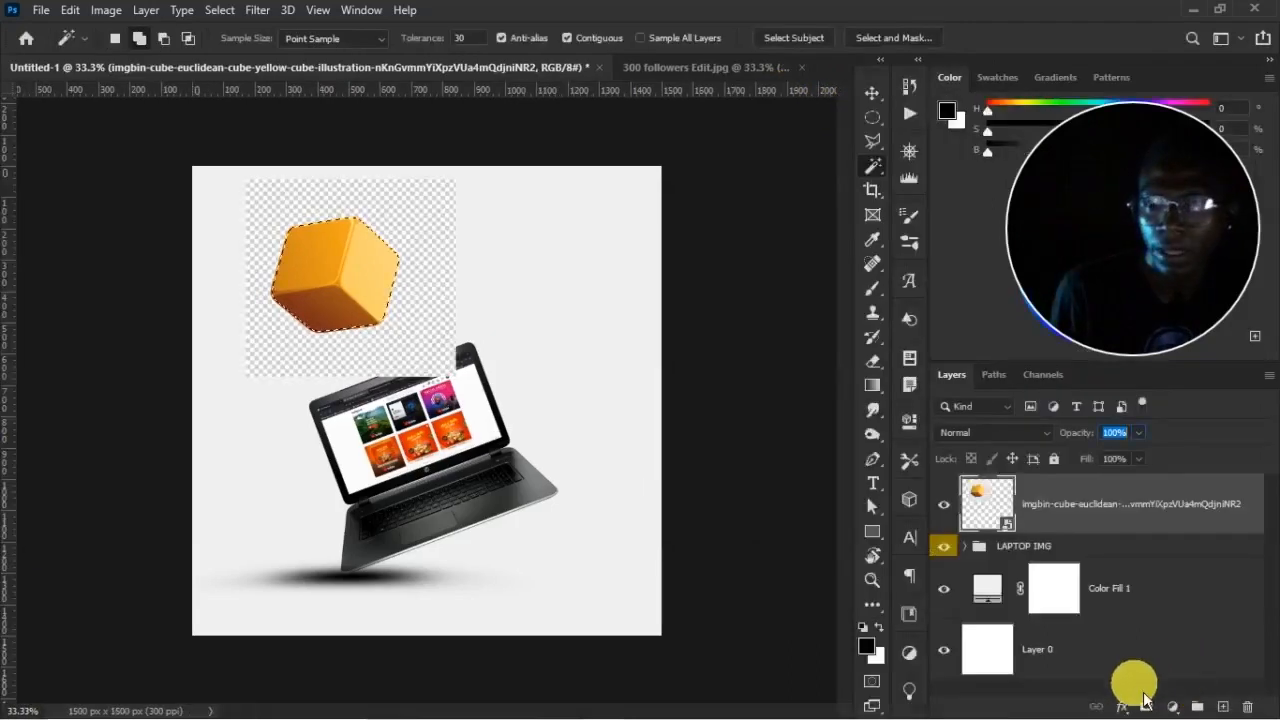
left_click(1147, 707)
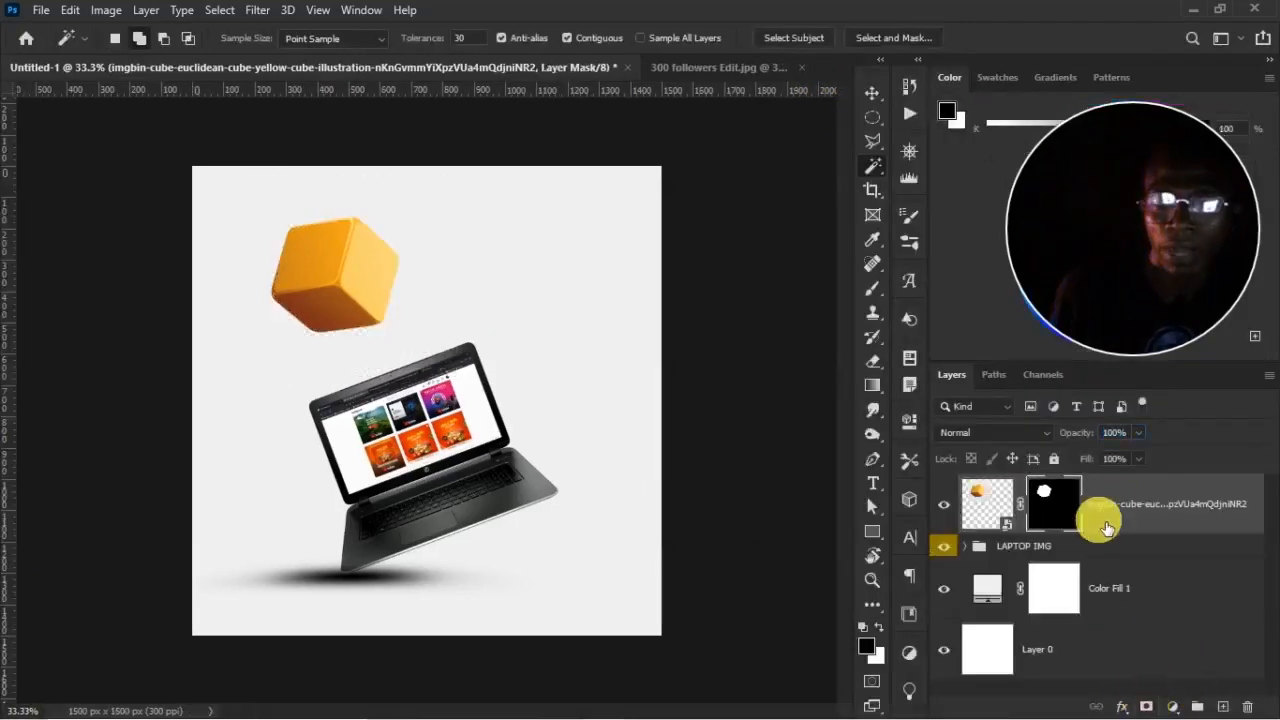
Rename the cube layer to CUBE and put it in a group named LOGO CUBE
double_click(1128, 503)
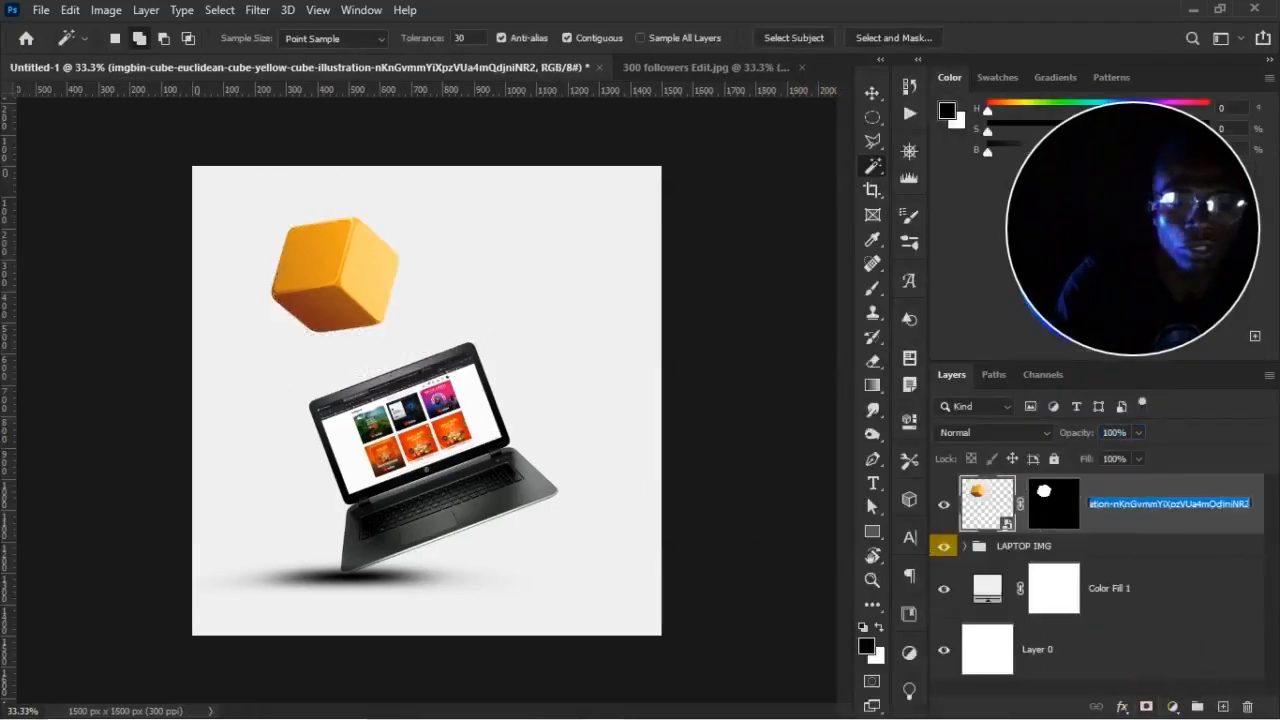
type("CUBE")
key("Return")
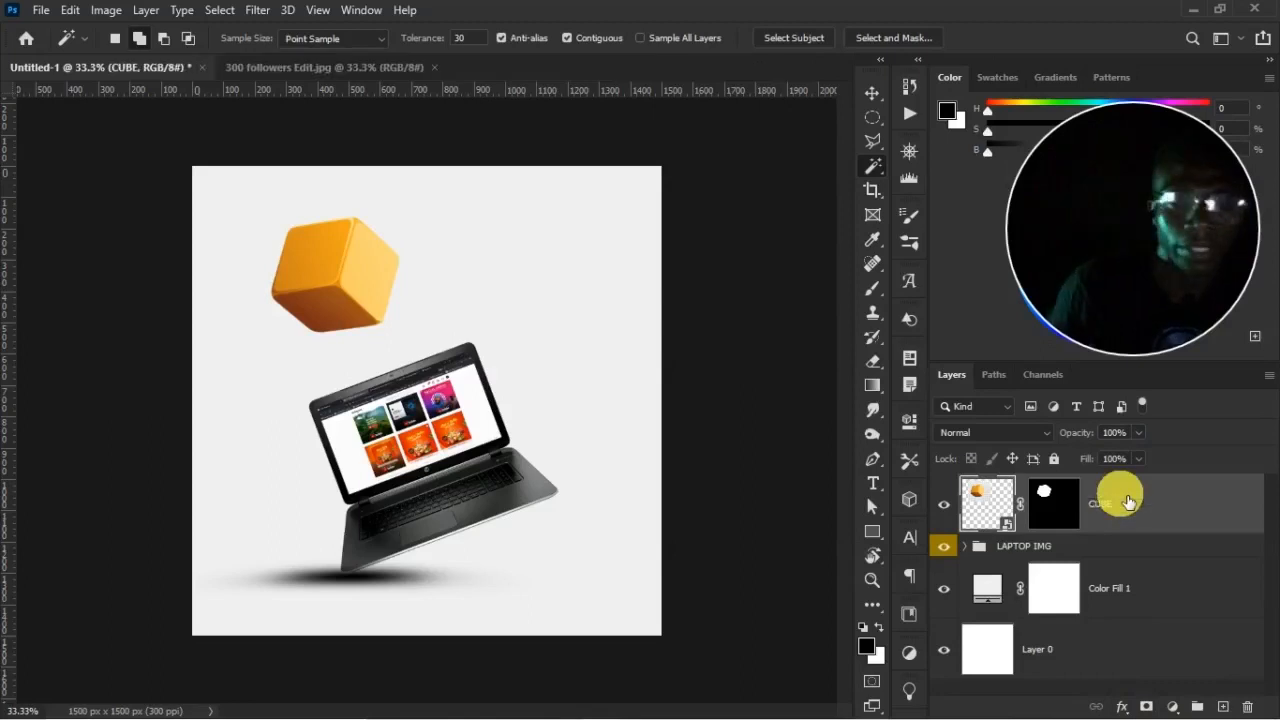
key("v")
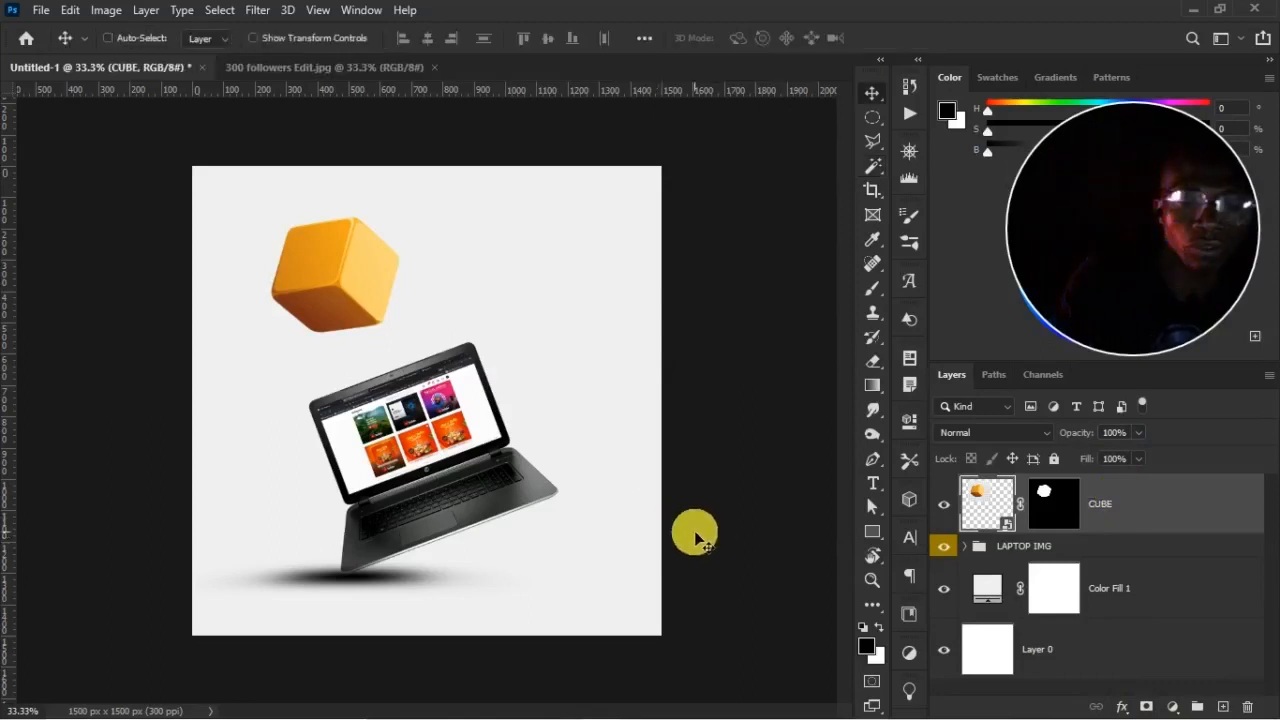
key("ctrl+g")
double_click(1013, 485)
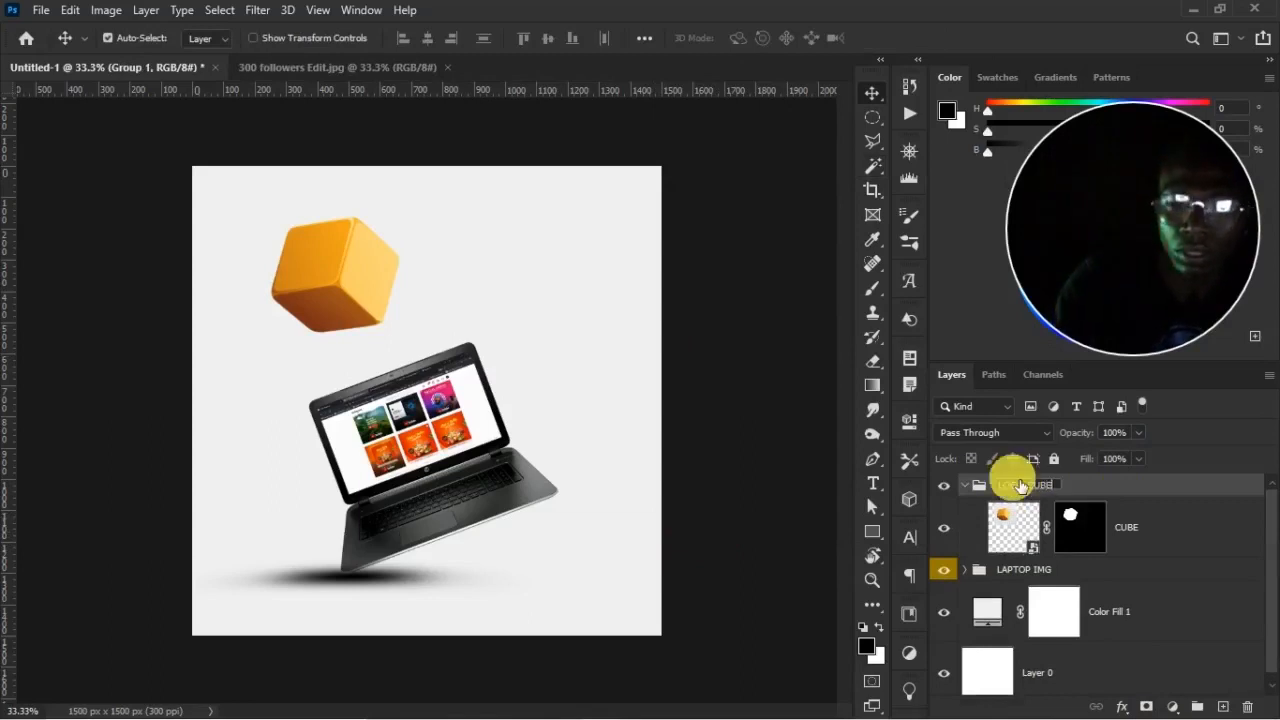
type("LOGO CUBE")
key("Return")
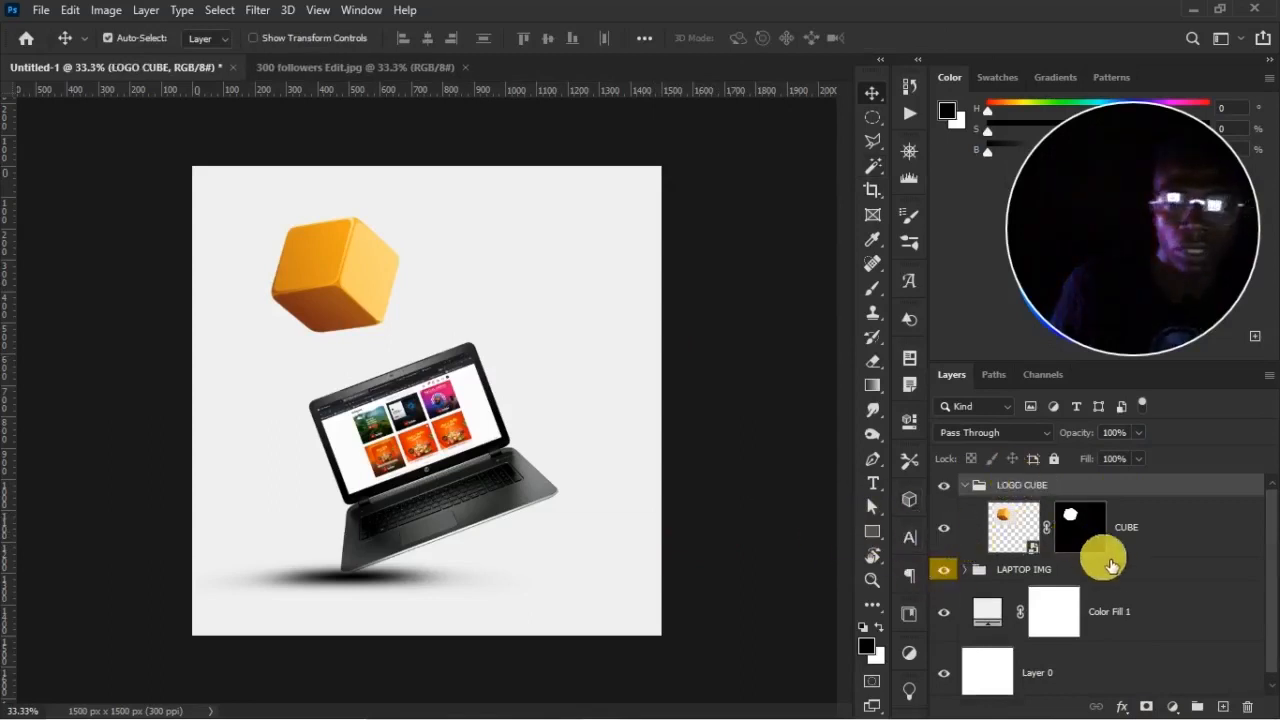
Add a Hue/Saturation adjustment above the CUBE layer, turn on Colorize and clip the adjustment to the cube
left_click(1116, 542)
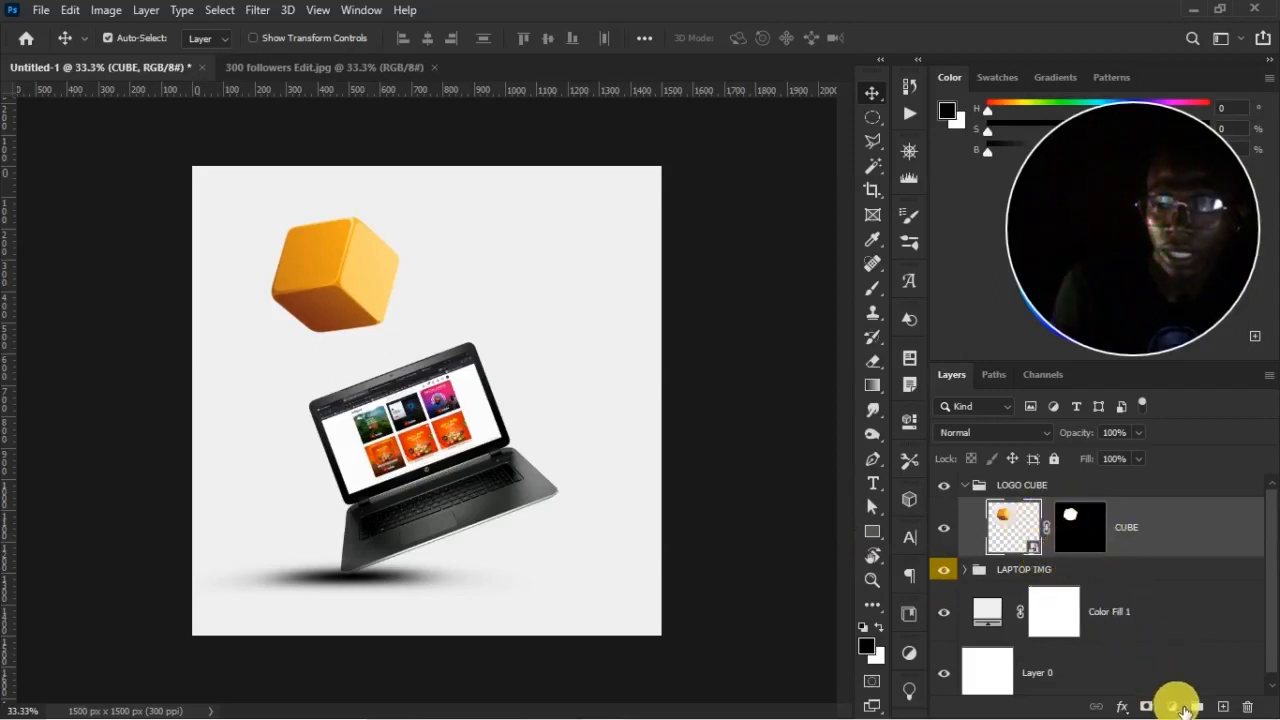
left_click(1178, 707)
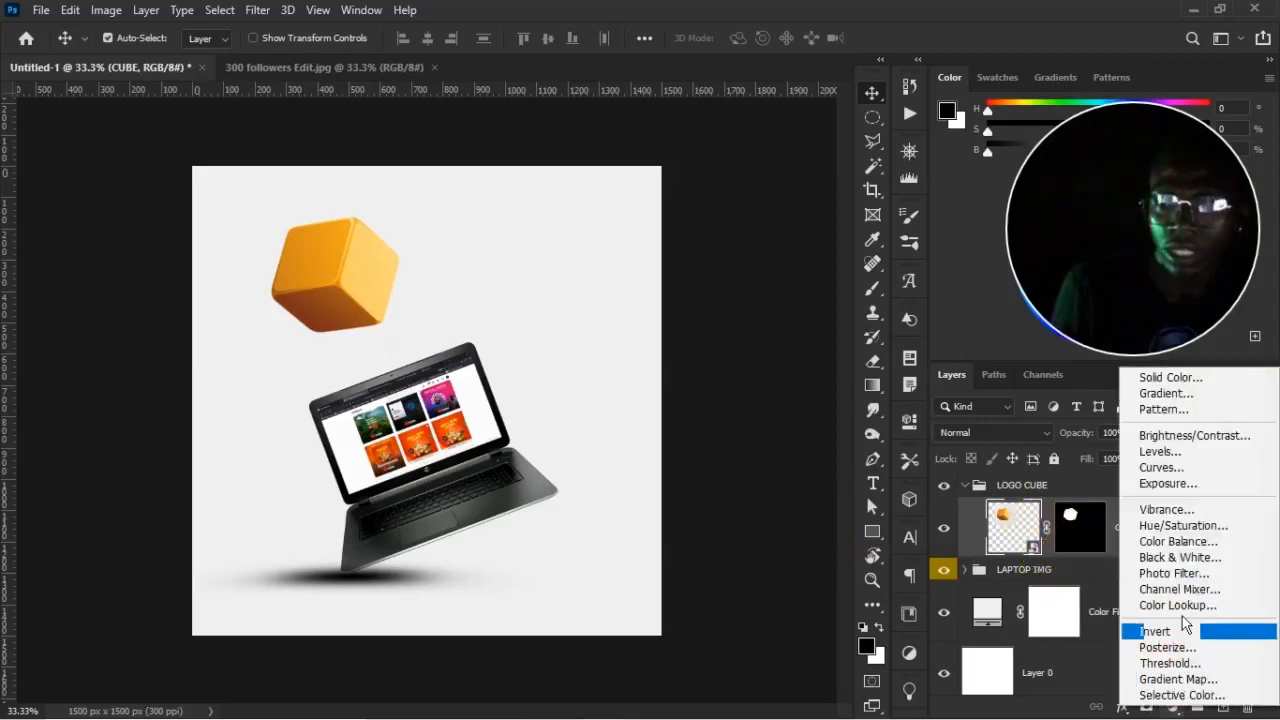
left_click(1193, 532)
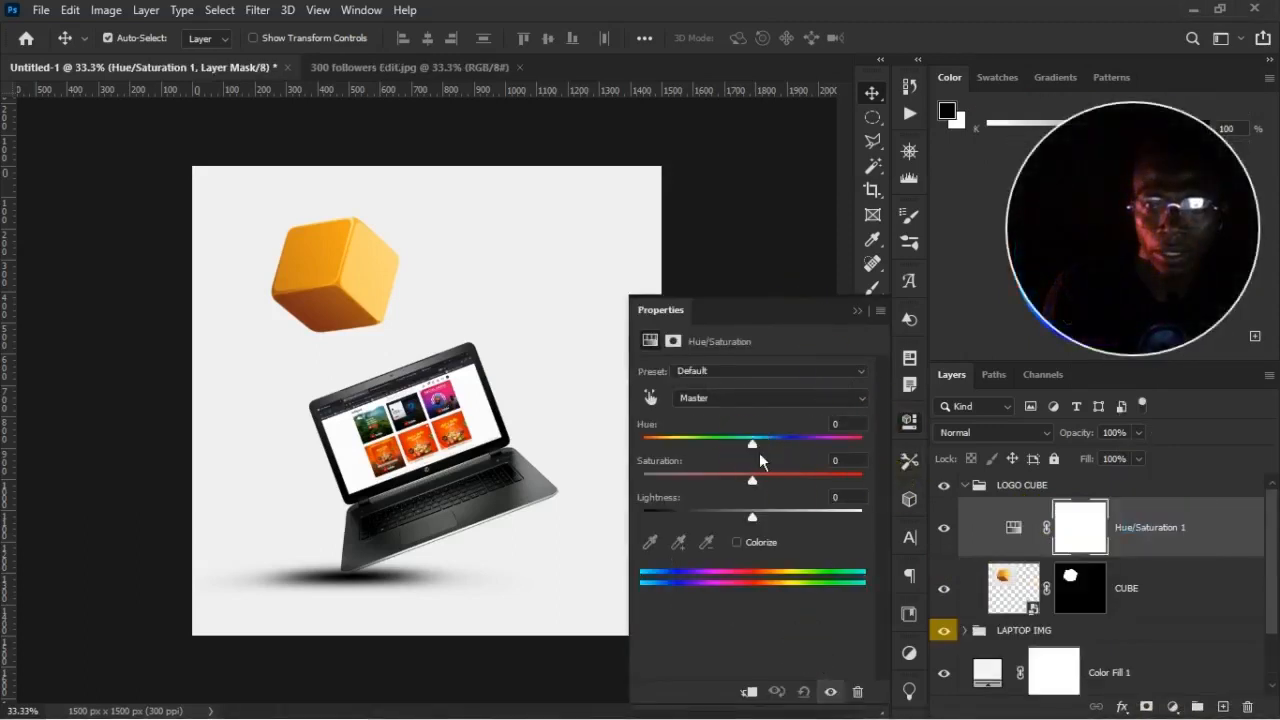
left_click_drag(762, 451, 799, 451)
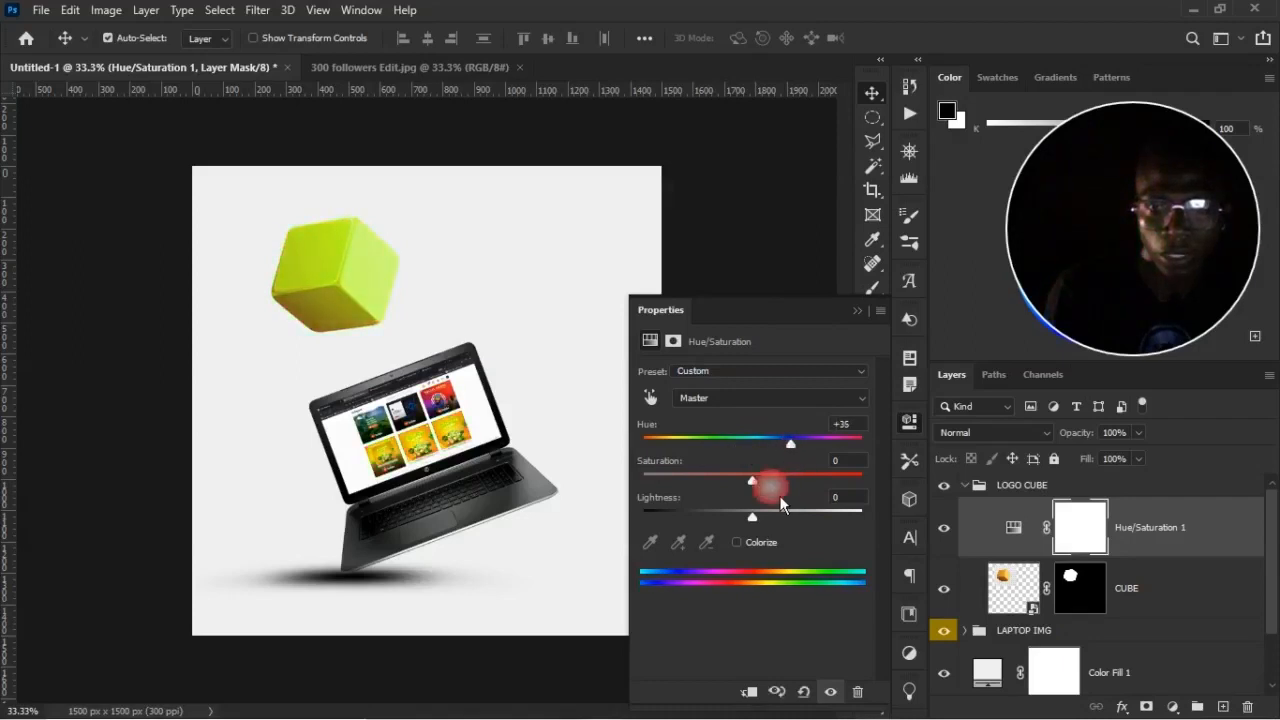
left_click(738, 543)
left_click_drag(755, 492, 792, 493)
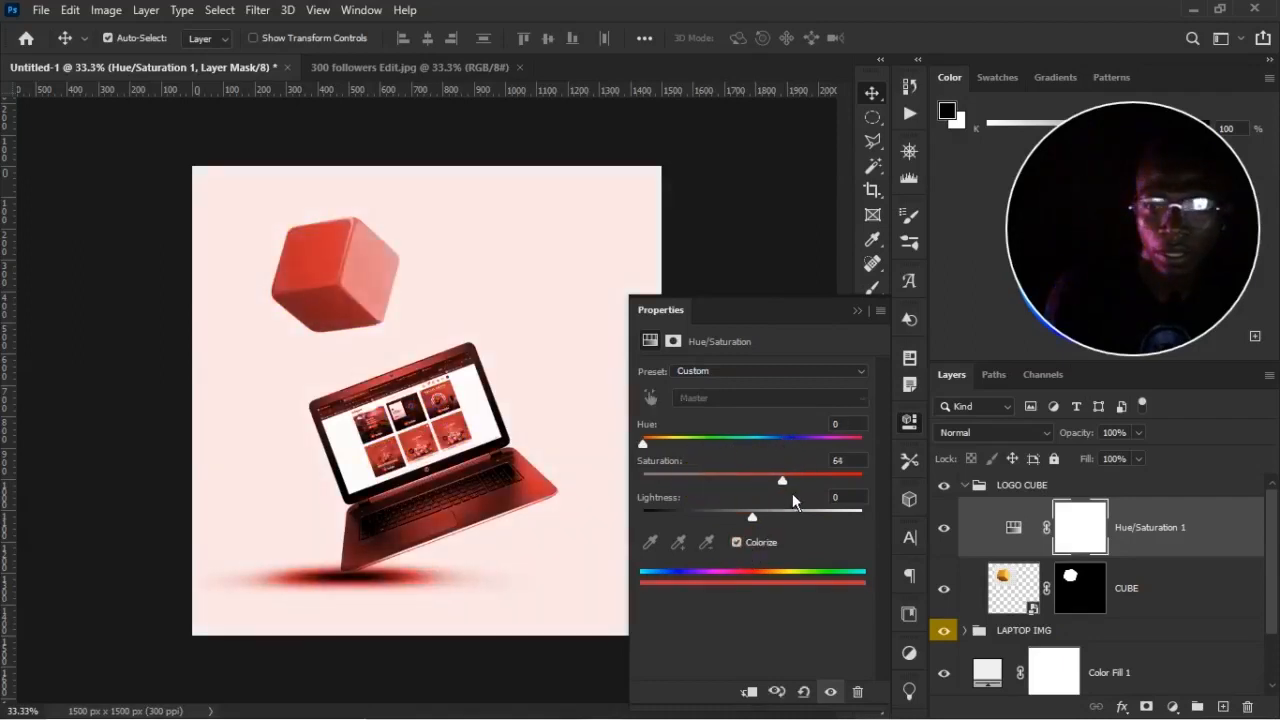
left_click(752, 693)
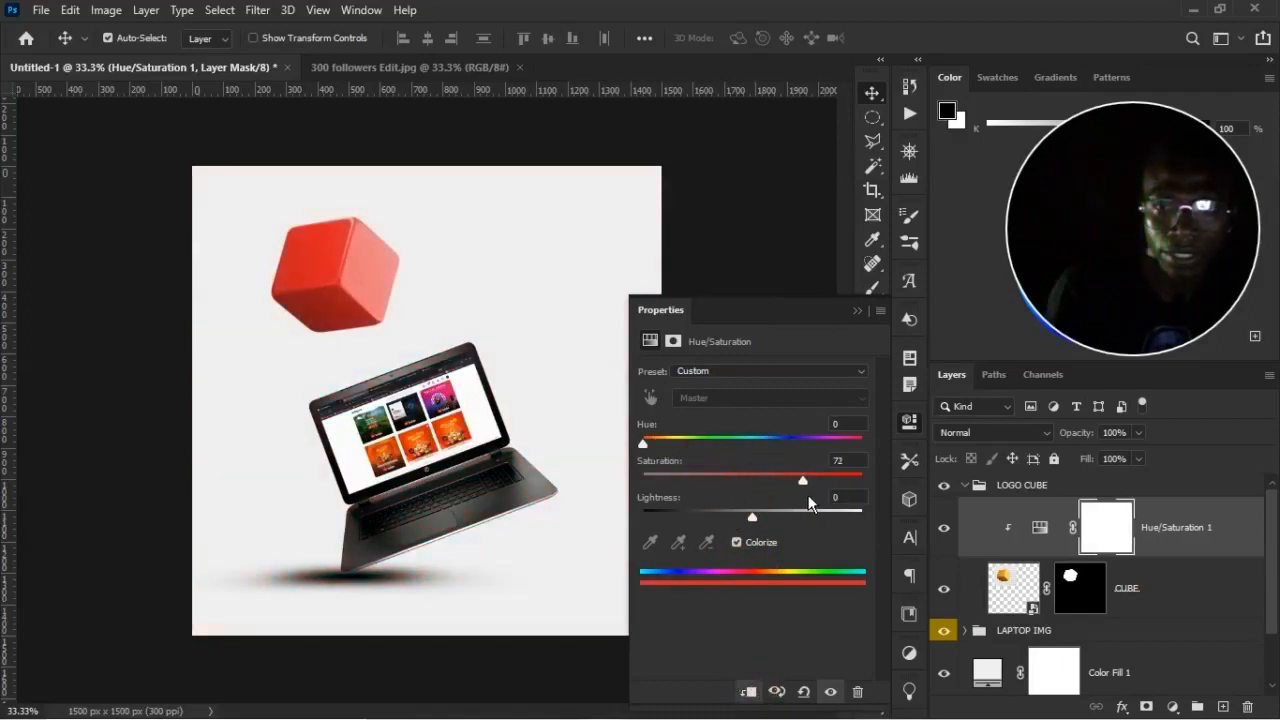
Tint the cube blue by setting the adjustment to Hue 232, Saturation 77 and Lightness -6
left_click_drag(697, 447, 796, 463)
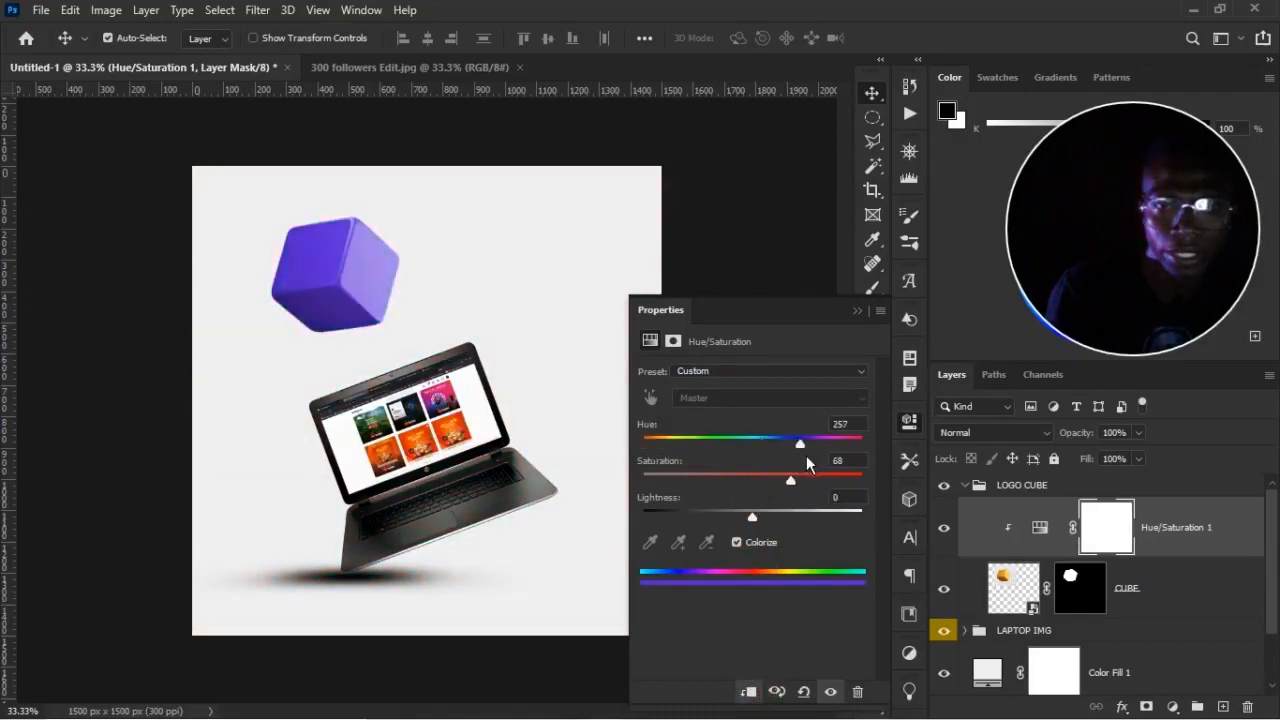
mouse_move(757, 516)
left_mouse_down()
mouse_move(779, 523)
mouse_move(753, 524)
left_mouse_up()
left_click_drag(790, 481, 793, 452)
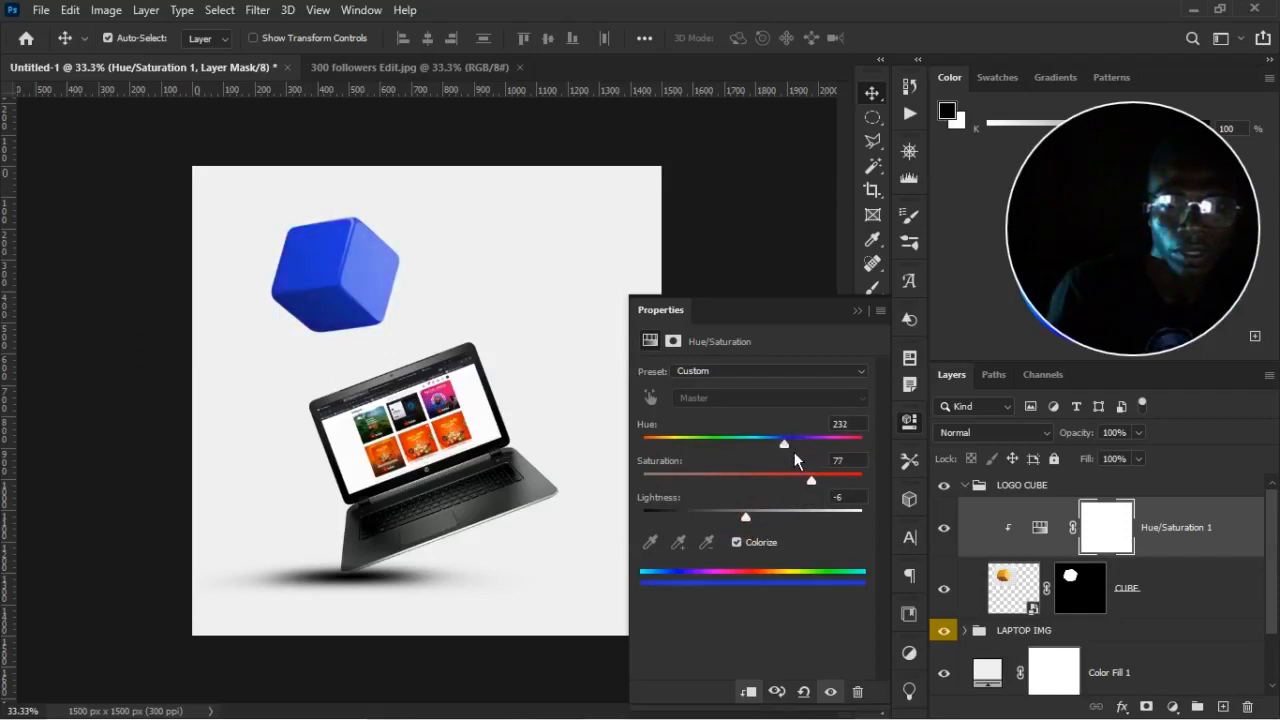
left_click(858, 311)
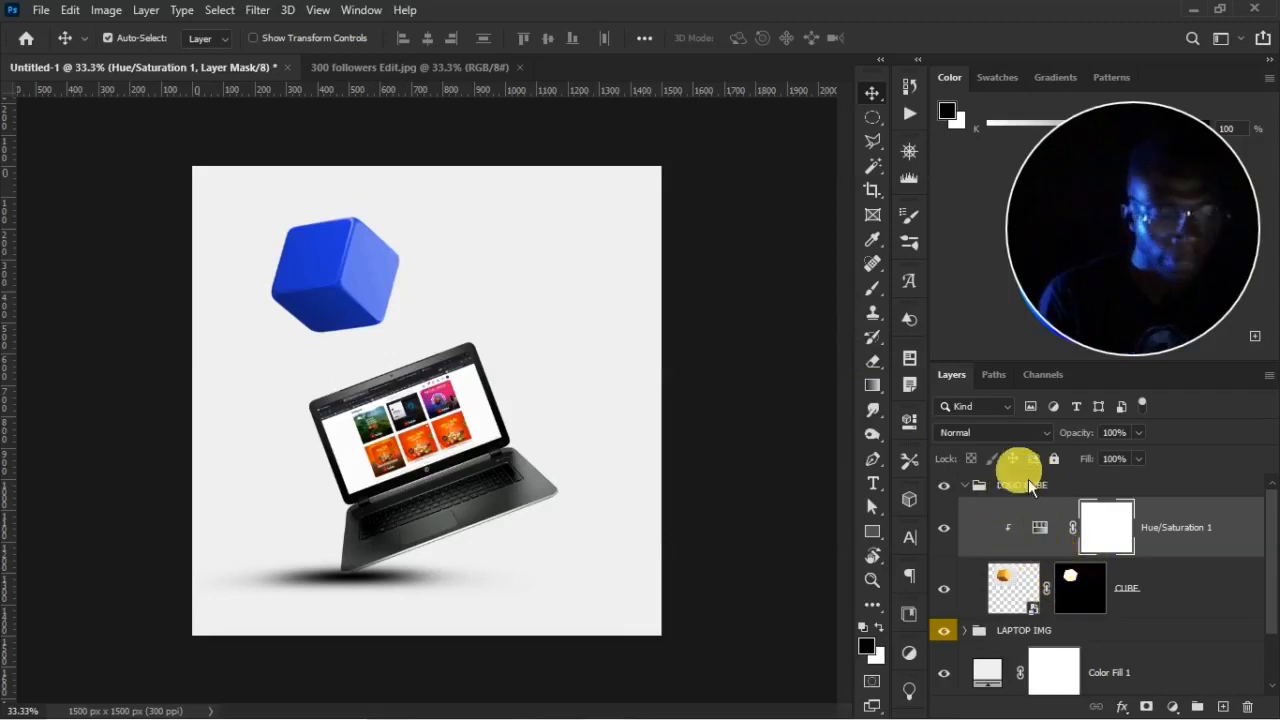
Place CEO Logo white as an embedded image, scaled to about 0.81% and positioned on the cube's left face
left_click(352, 70)
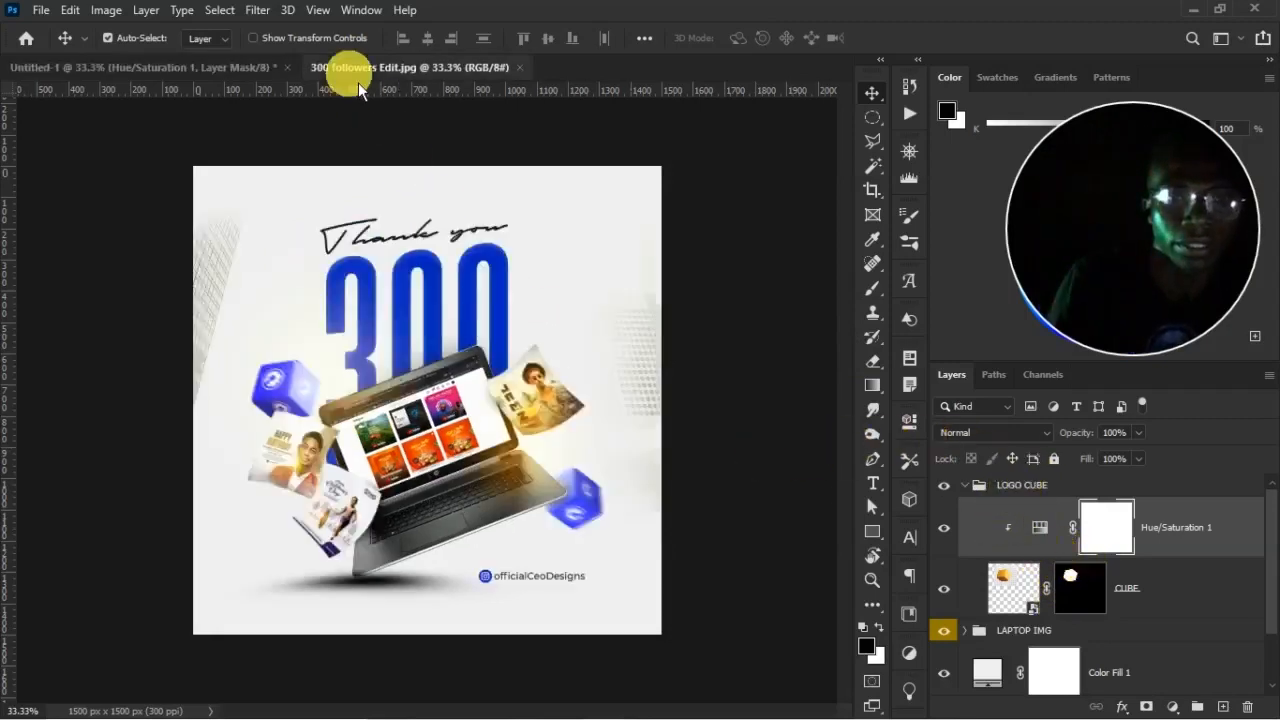
left_click(219, 72)
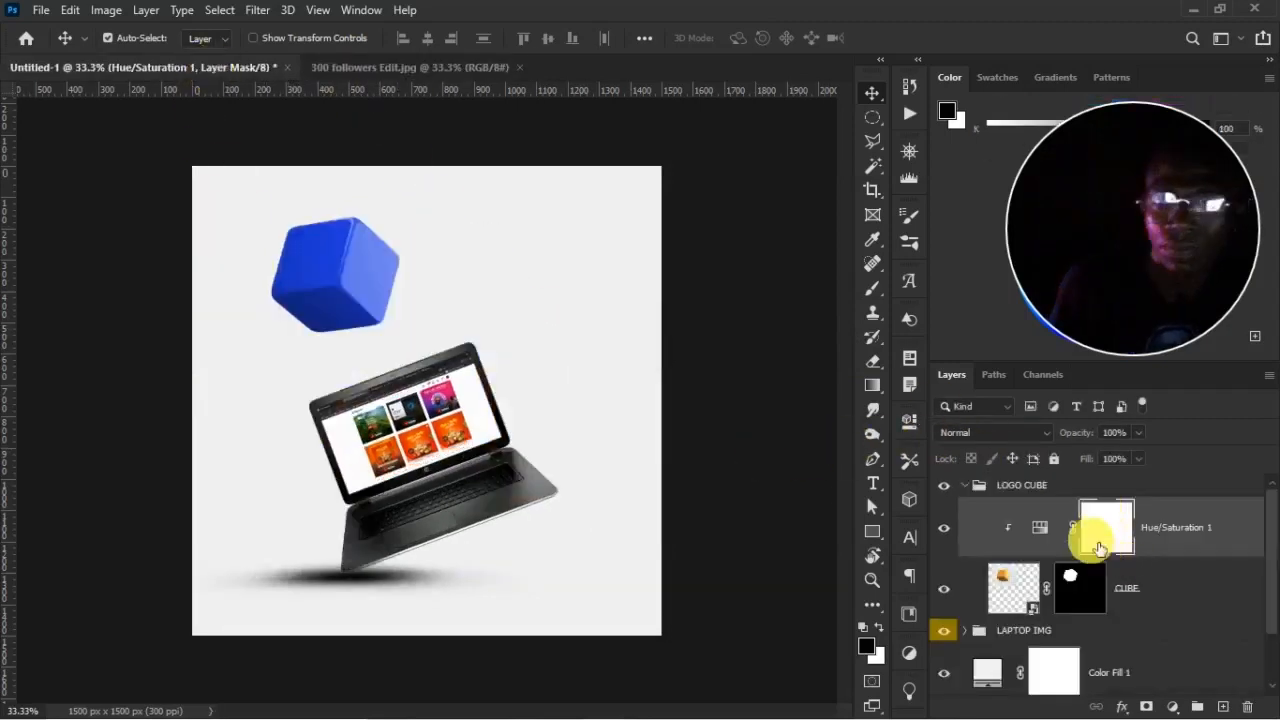
left_click(41, 10)
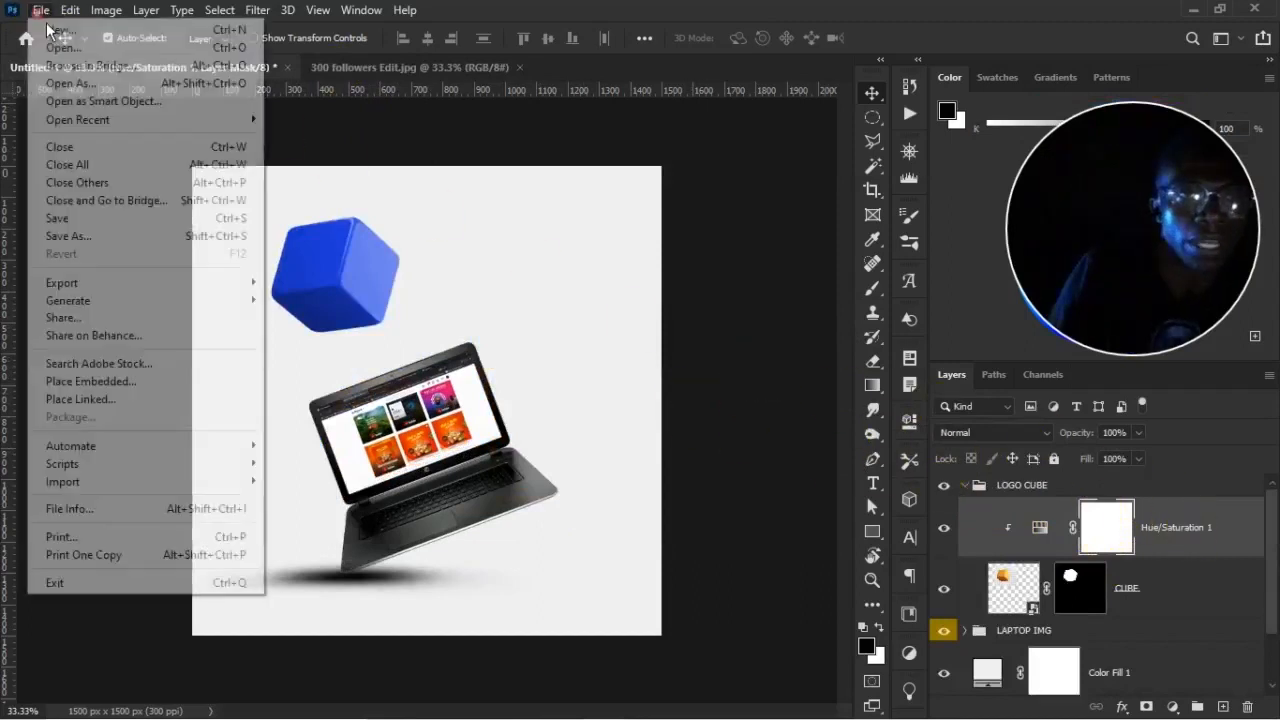
left_click(117, 380)
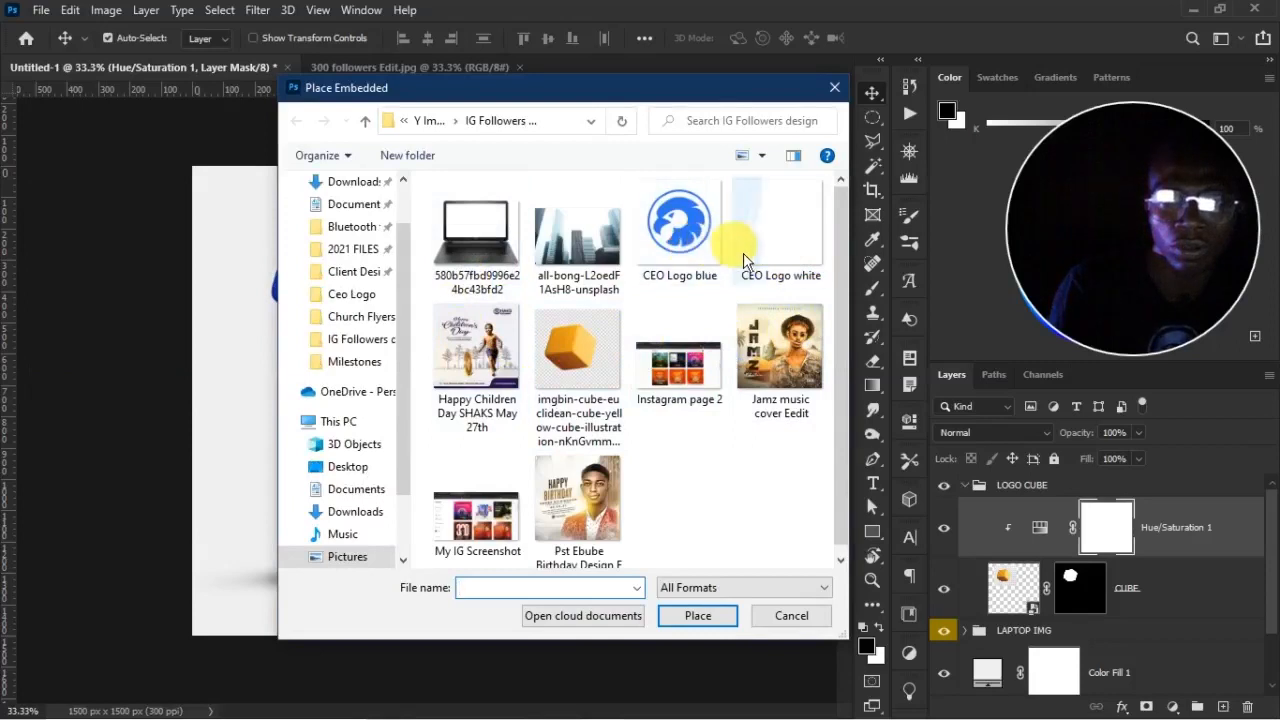
double_click(768, 235)
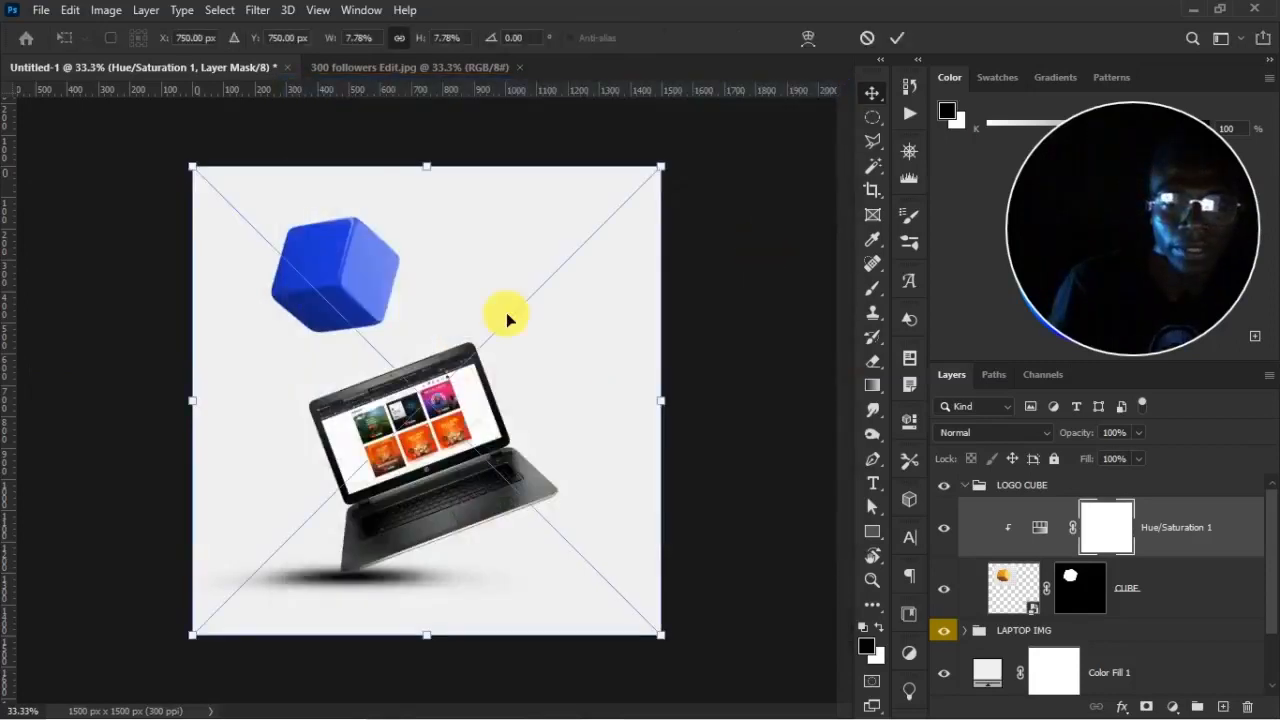
left_click_drag(665, 166, 583, 243)
left_click_drag(469, 416, 314, 508)
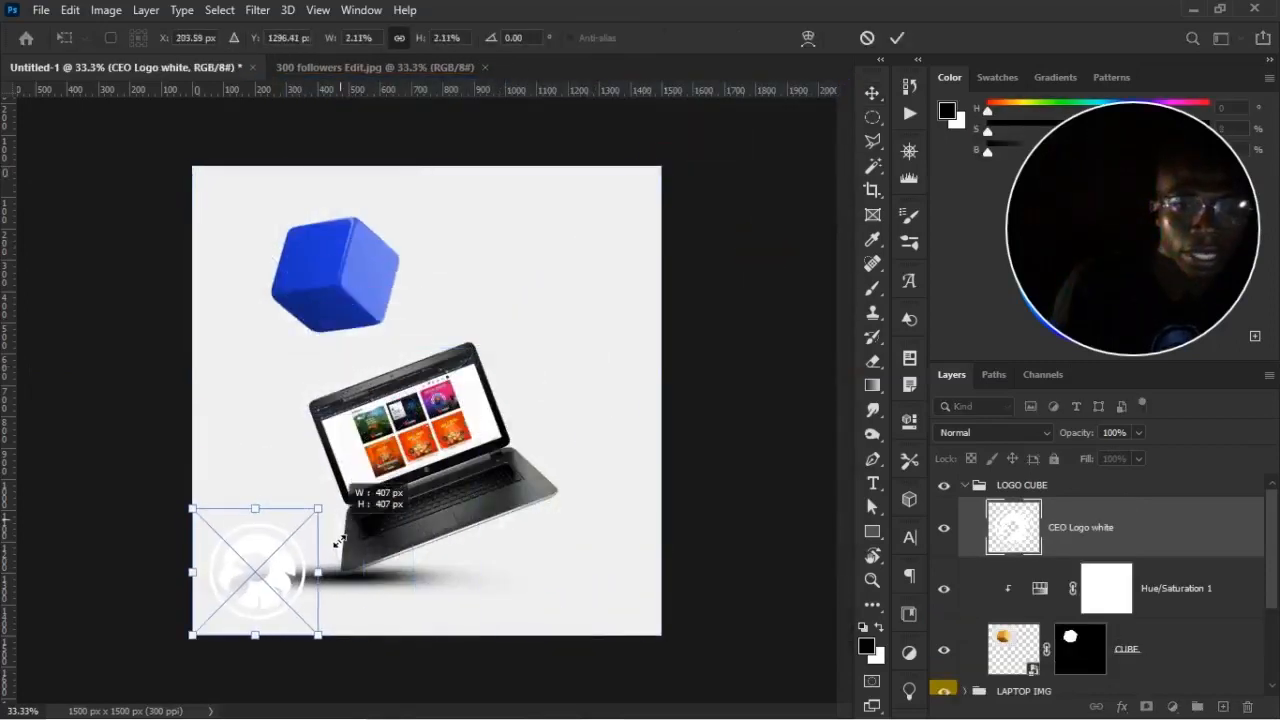
left_click_drag(252, 575, 365, 230)
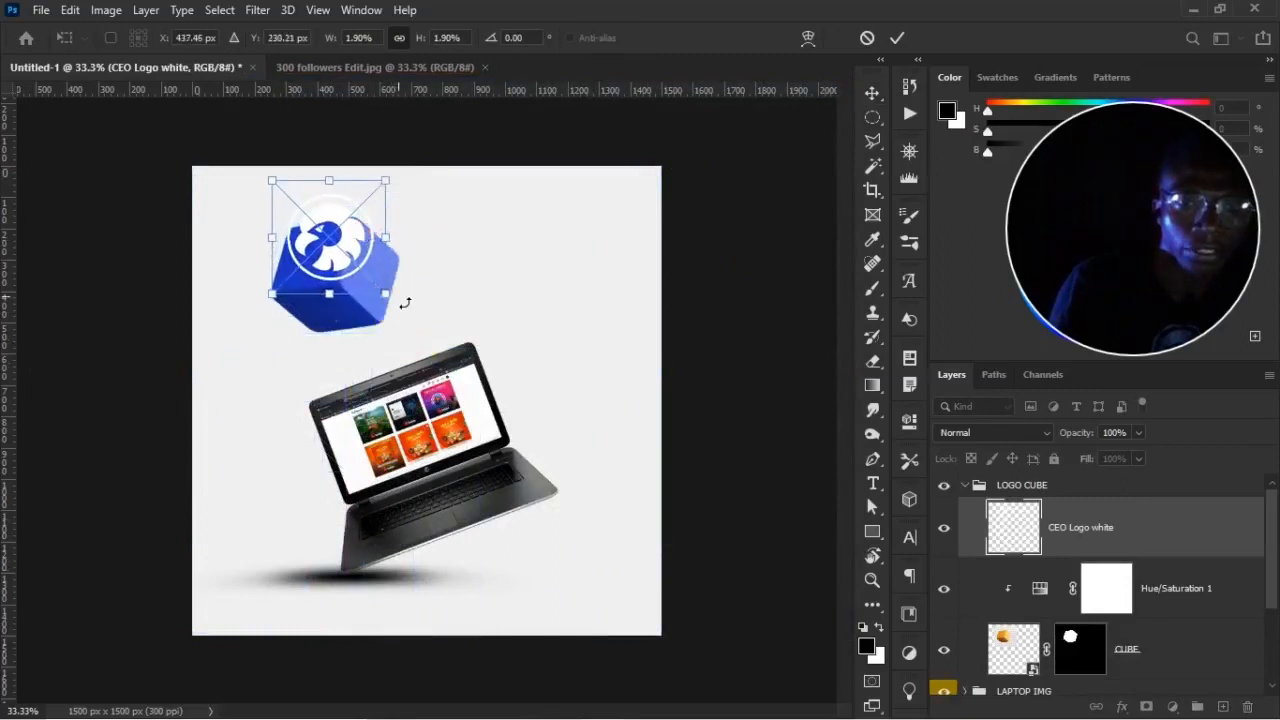
left_click_drag(390, 305, 390, 265)
key("ctrl+z")
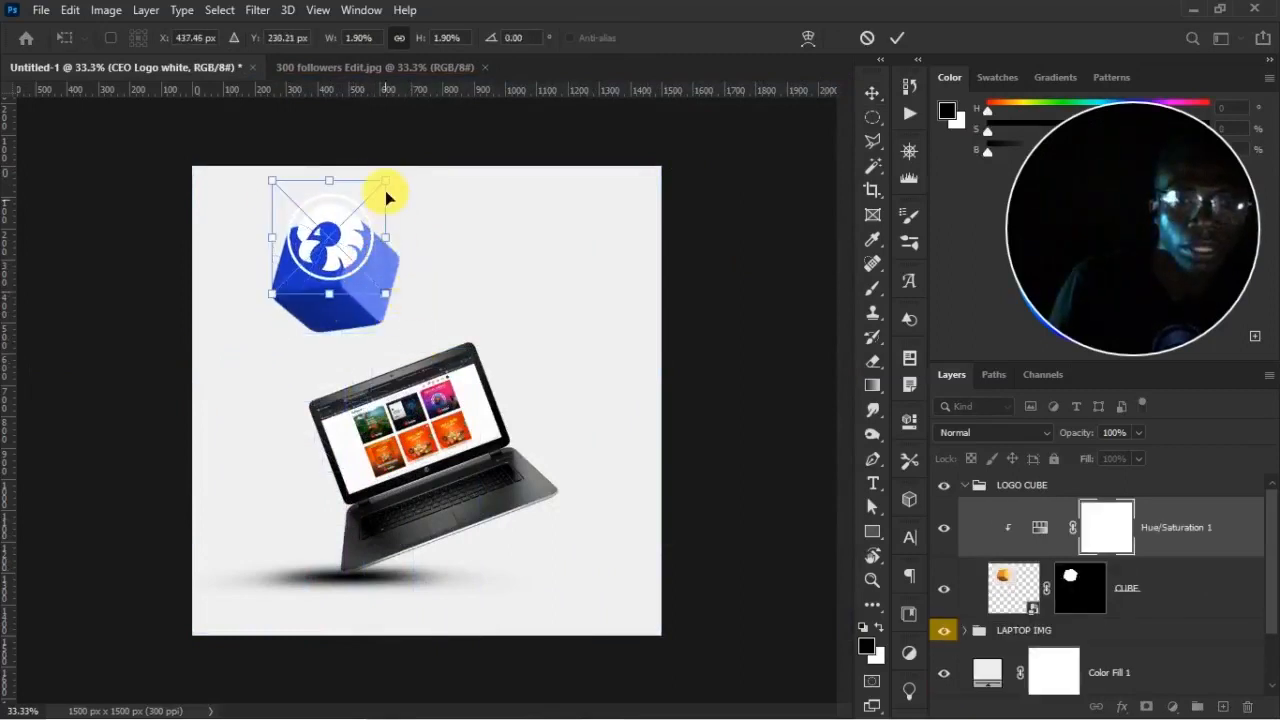
left_click_drag(394, 188, 317, 254)
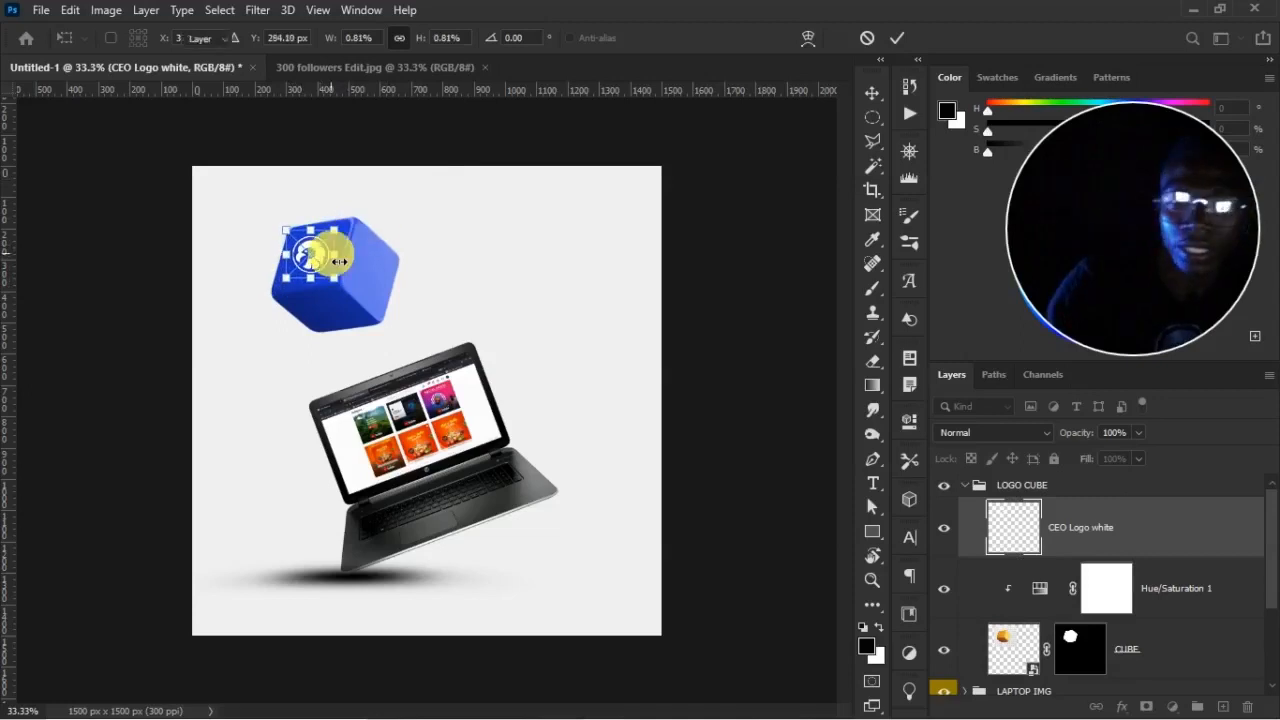
key("Return")
Distort the white logo's corners to match the perspective of the cube's left face
key("z")
left_click_drag(247, 177, 540, 440)
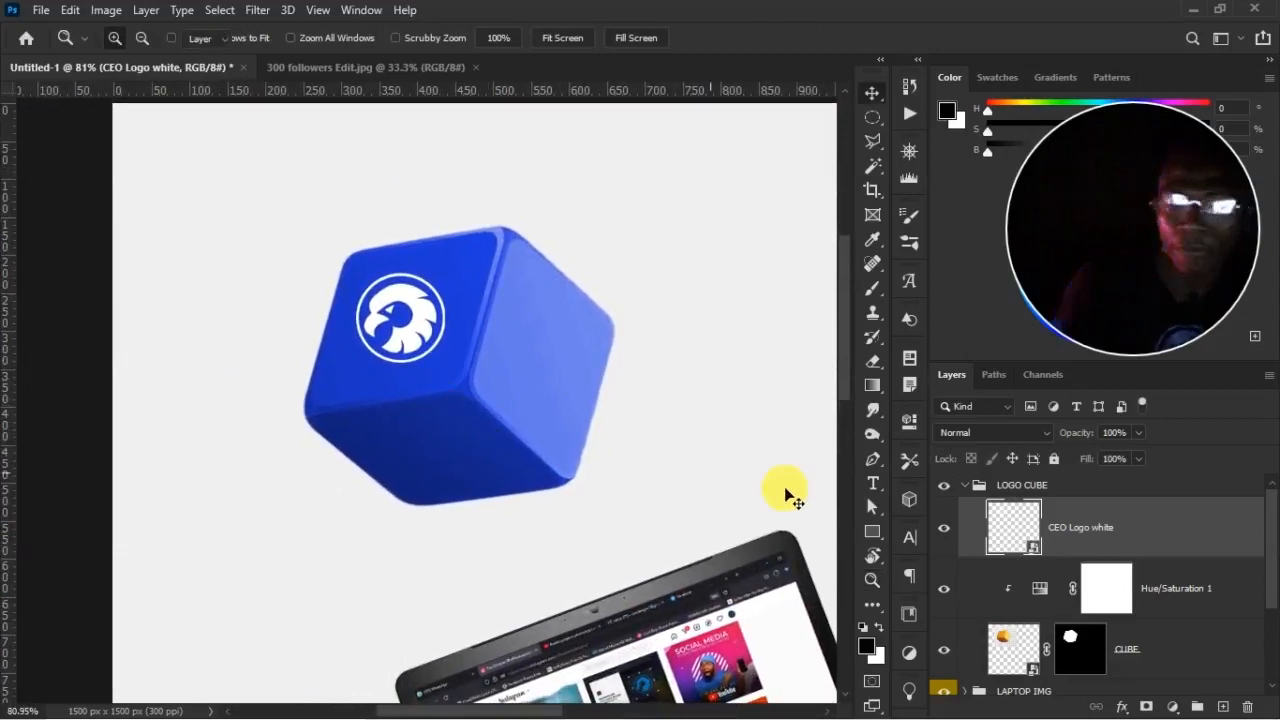
key("v")
left_click(943, 527)
left_click(943, 527)
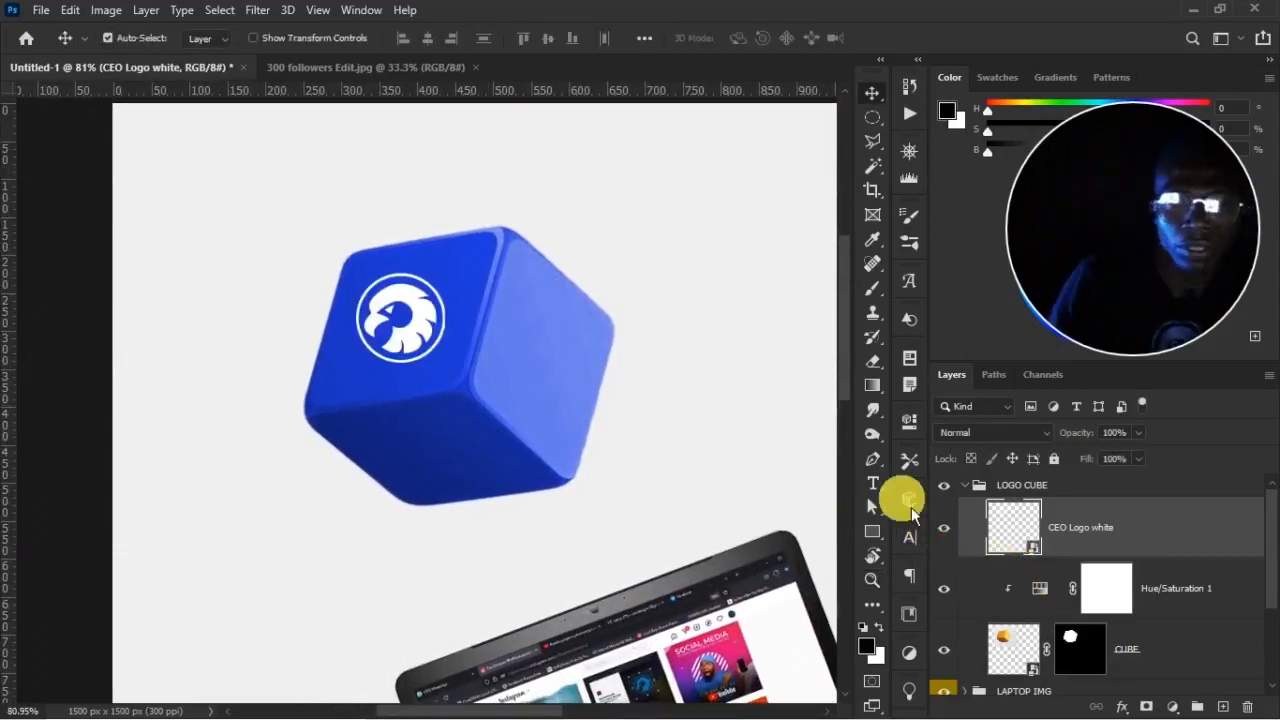
key("ctrl+t")
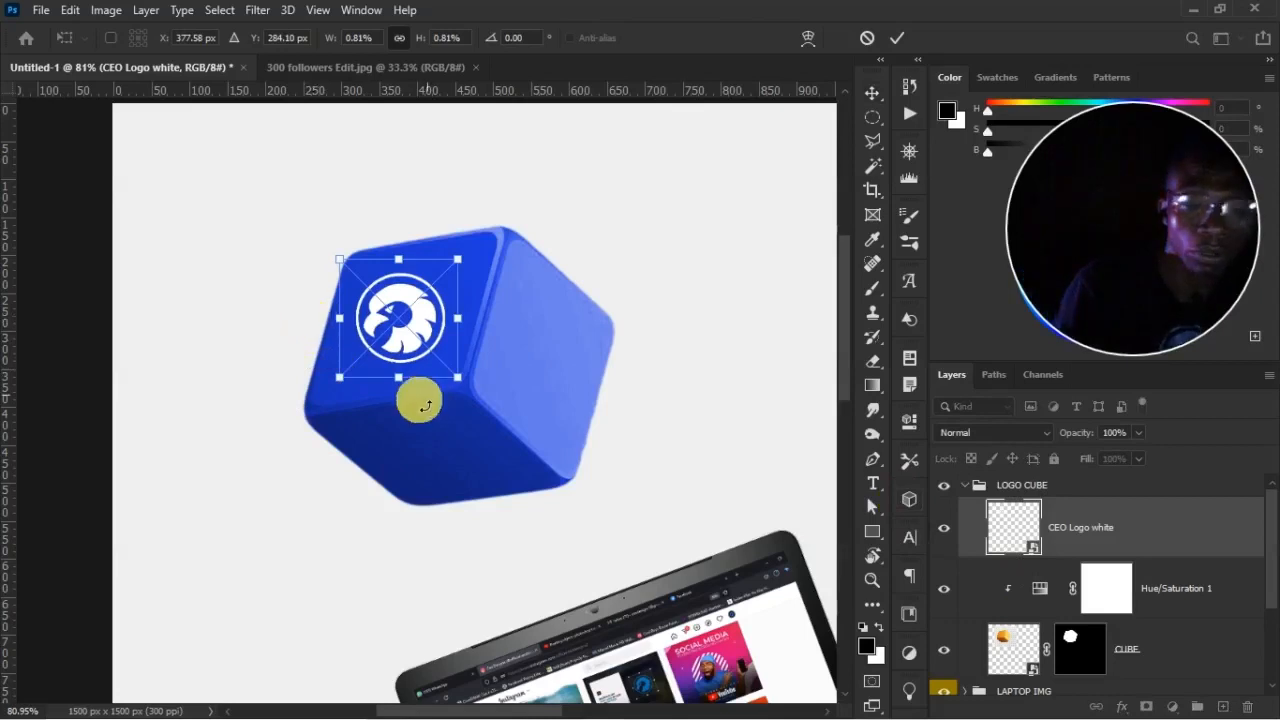
right_click(398, 327)
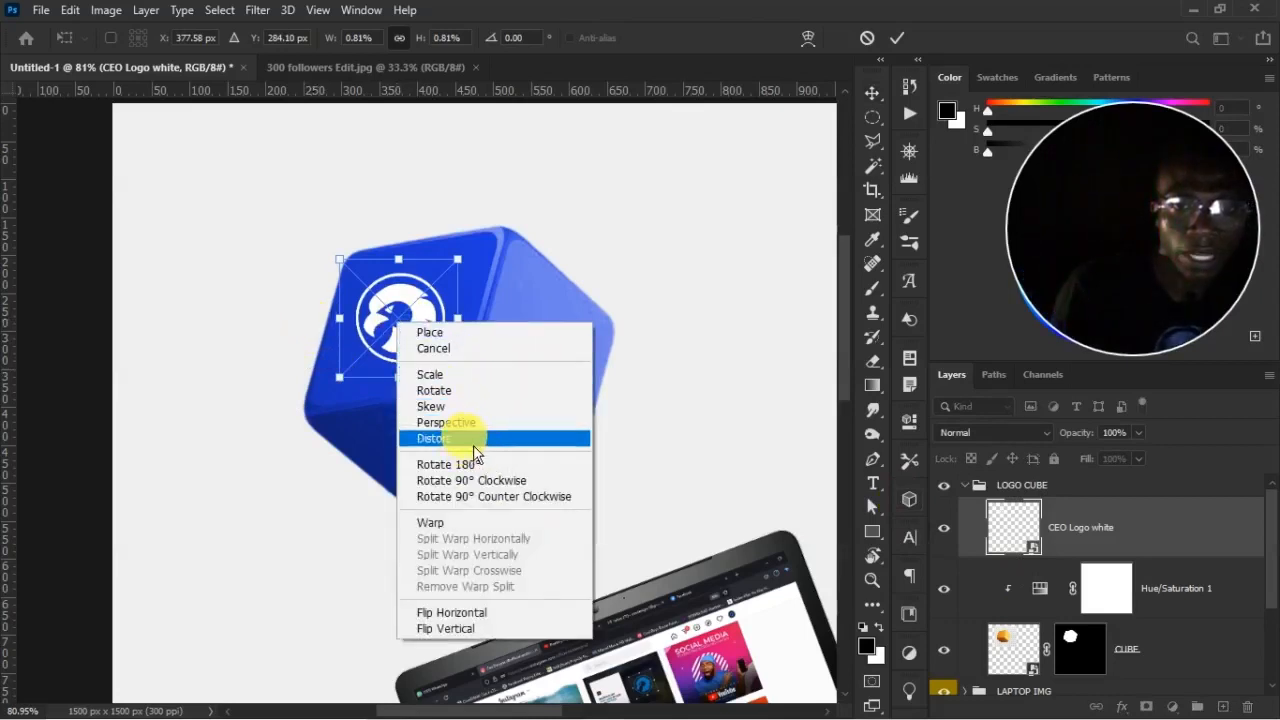
left_click(468, 437)
left_click_drag(460, 262, 486, 234)
left_click_drag(338, 390, 318, 367)
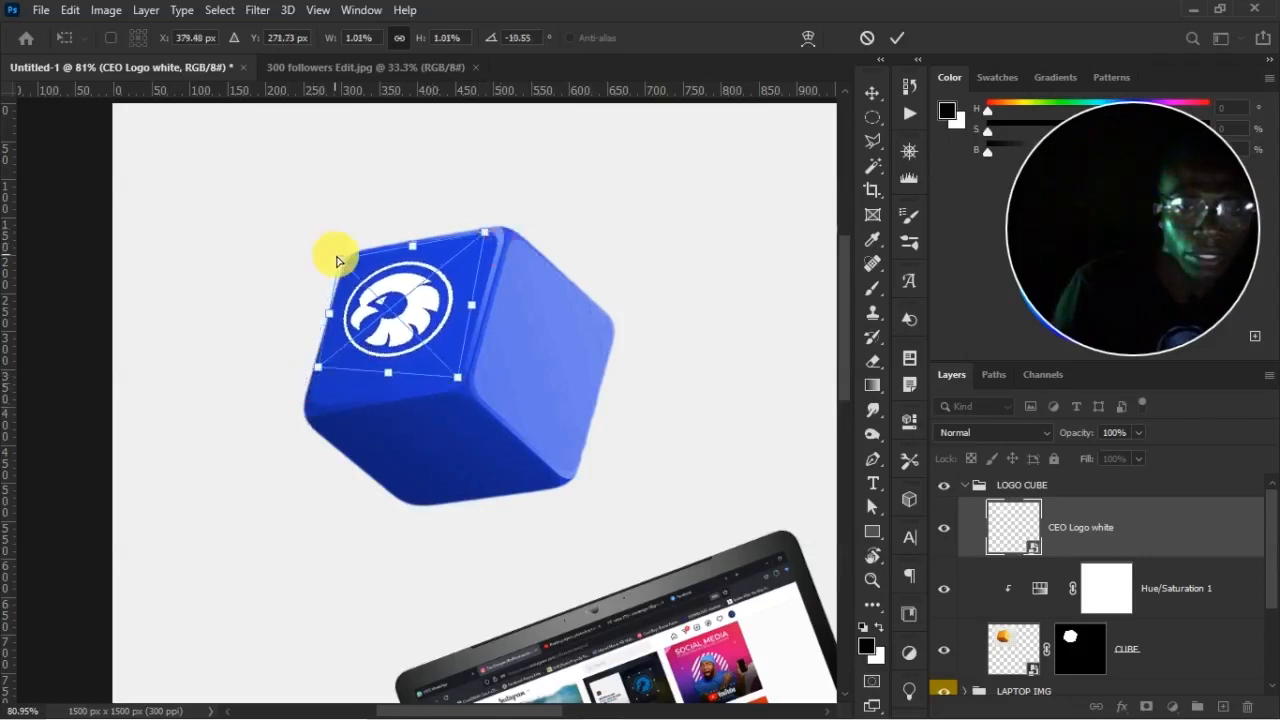
left_click_drag(342, 262, 353, 262)
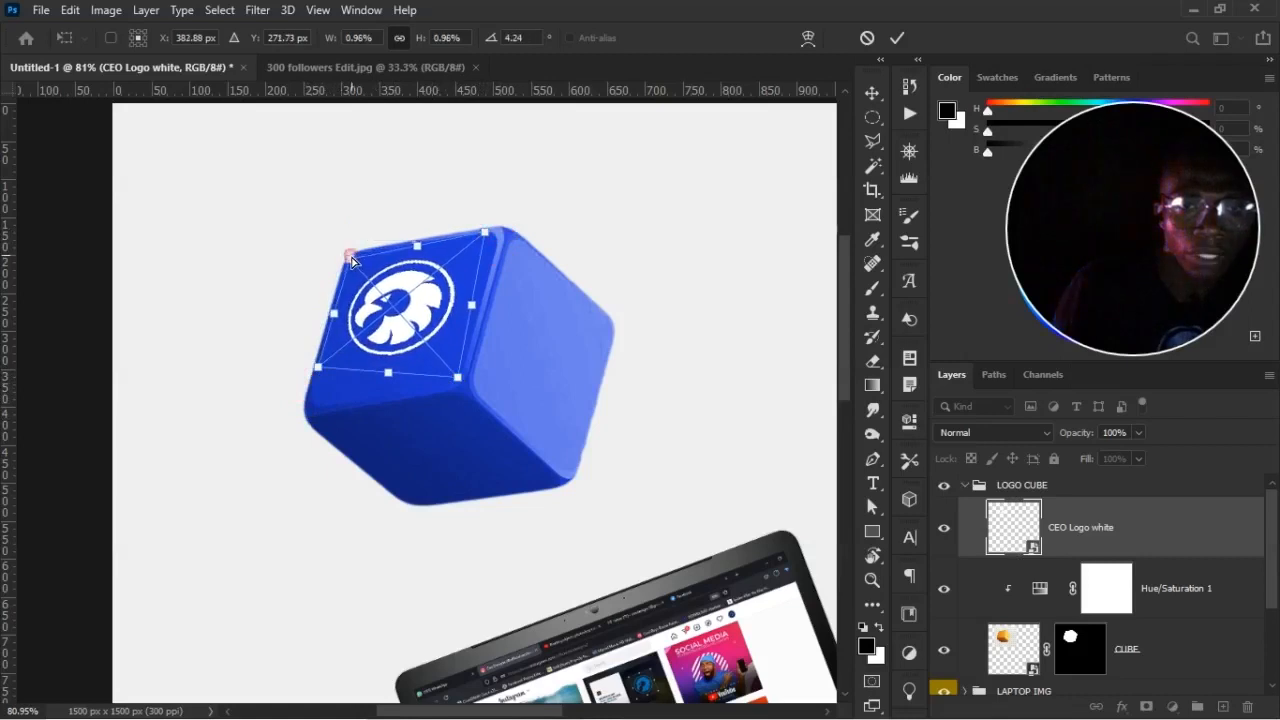
left_click_drag(313, 389, 313, 387)
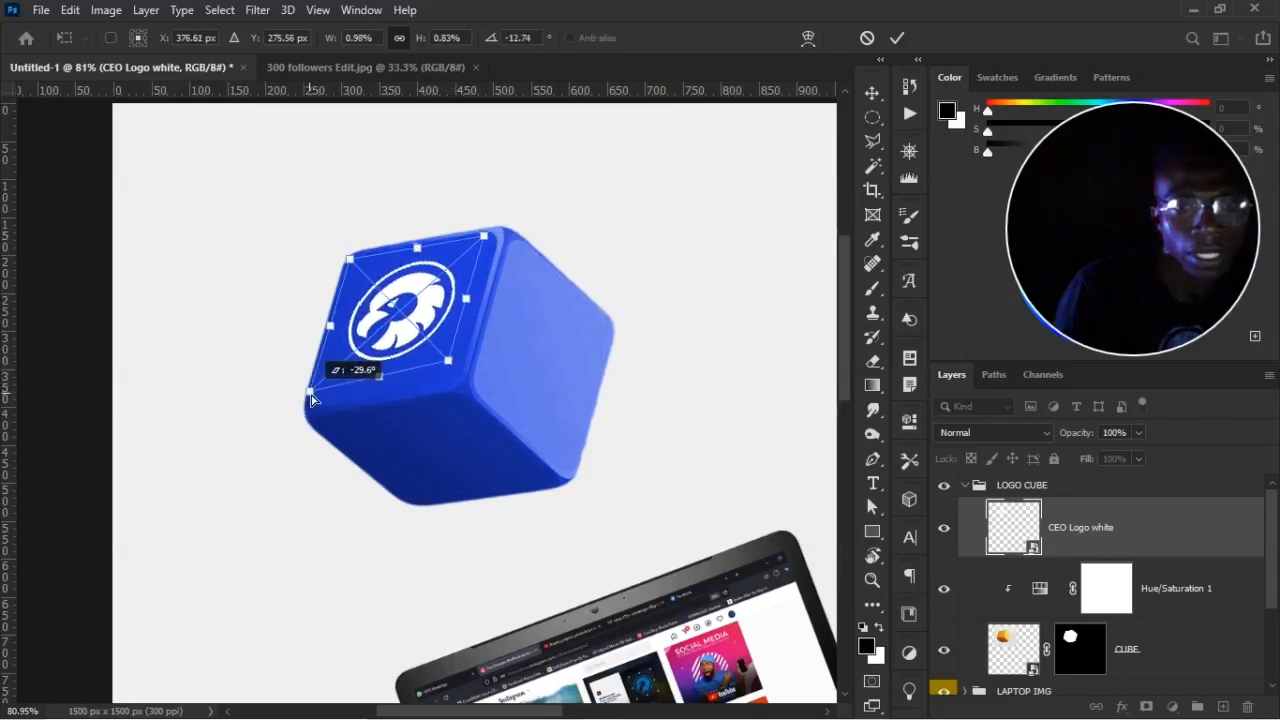
left_click_drag(312, 396, 312, 395)
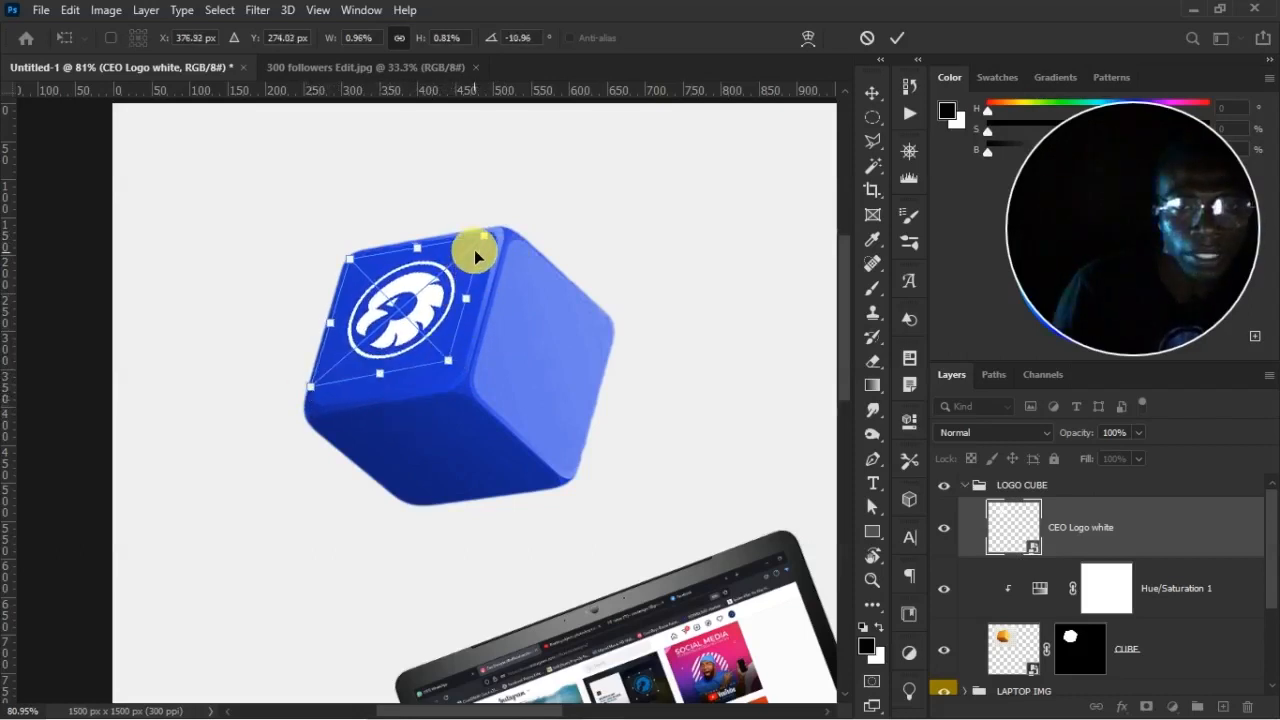
left_click(897, 38)
Shift the logo slightly down on the cube face and distort its lower-right corner outward toward the face's edge
left_click_drag(407, 316, 409, 321)
key("ctrl+t")
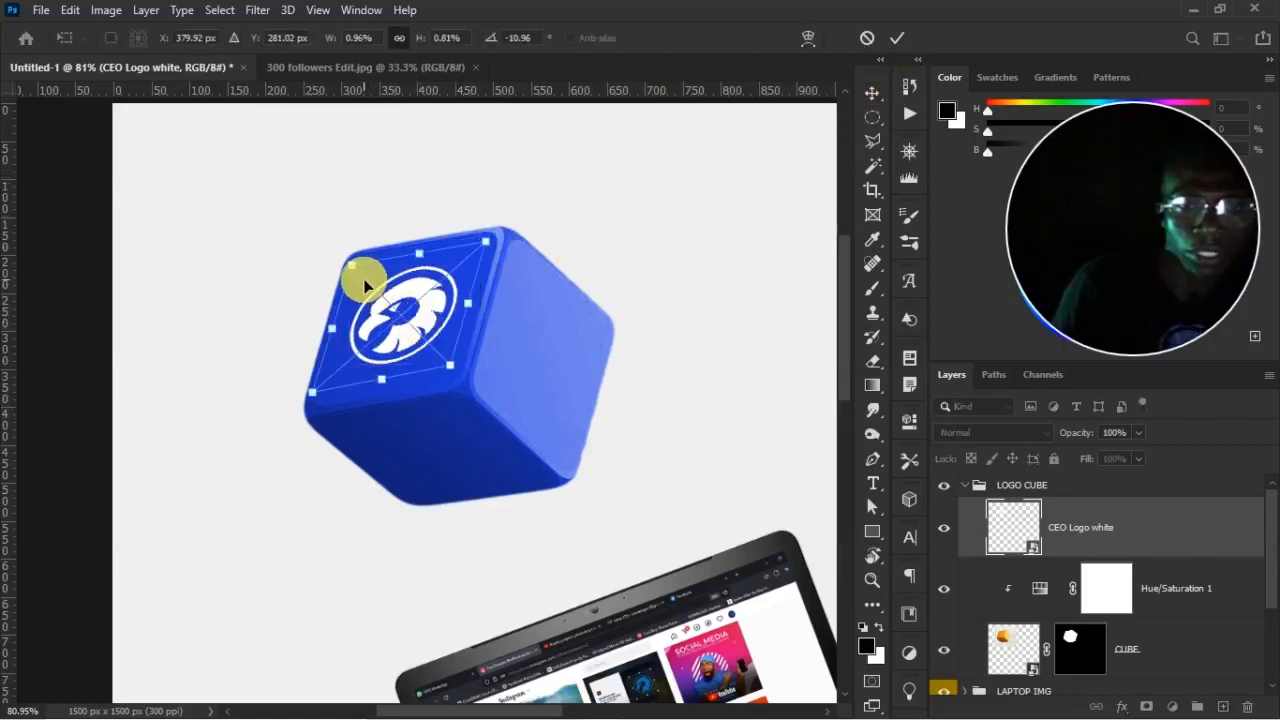
right_click(390, 315)
left_click(486, 428)
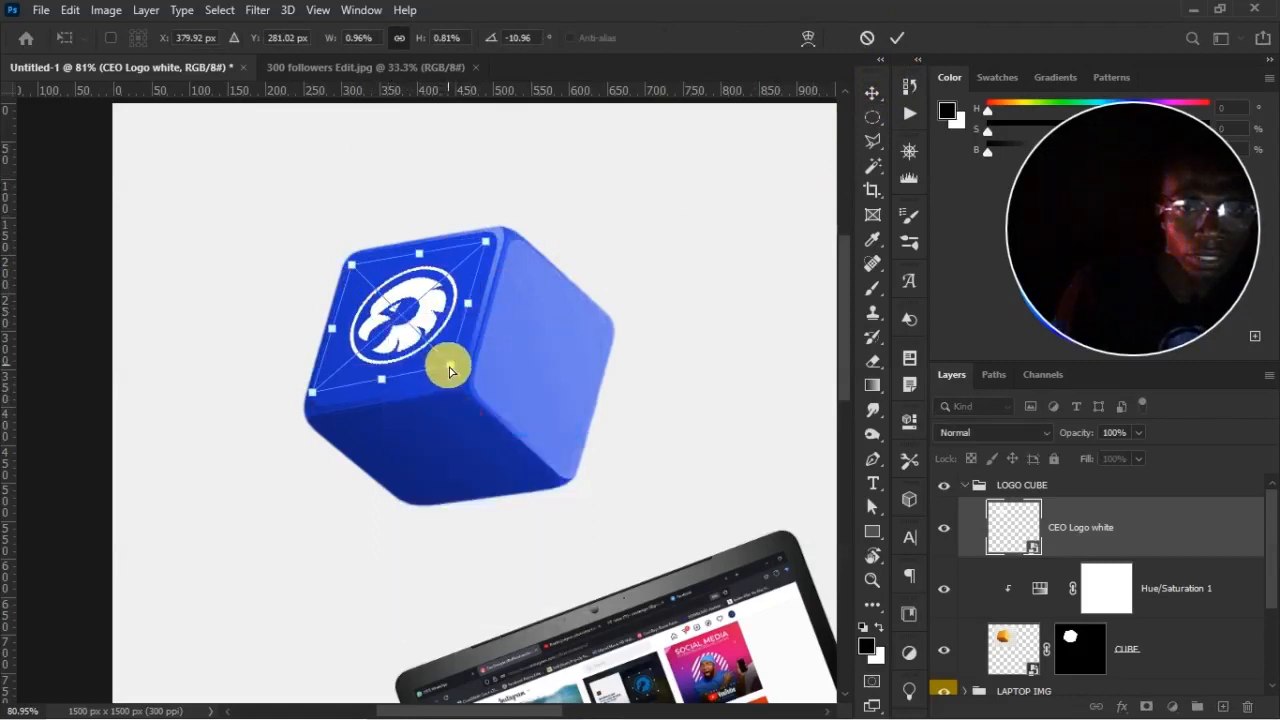
left_click_drag(443, 363, 455, 390)
key("Return")
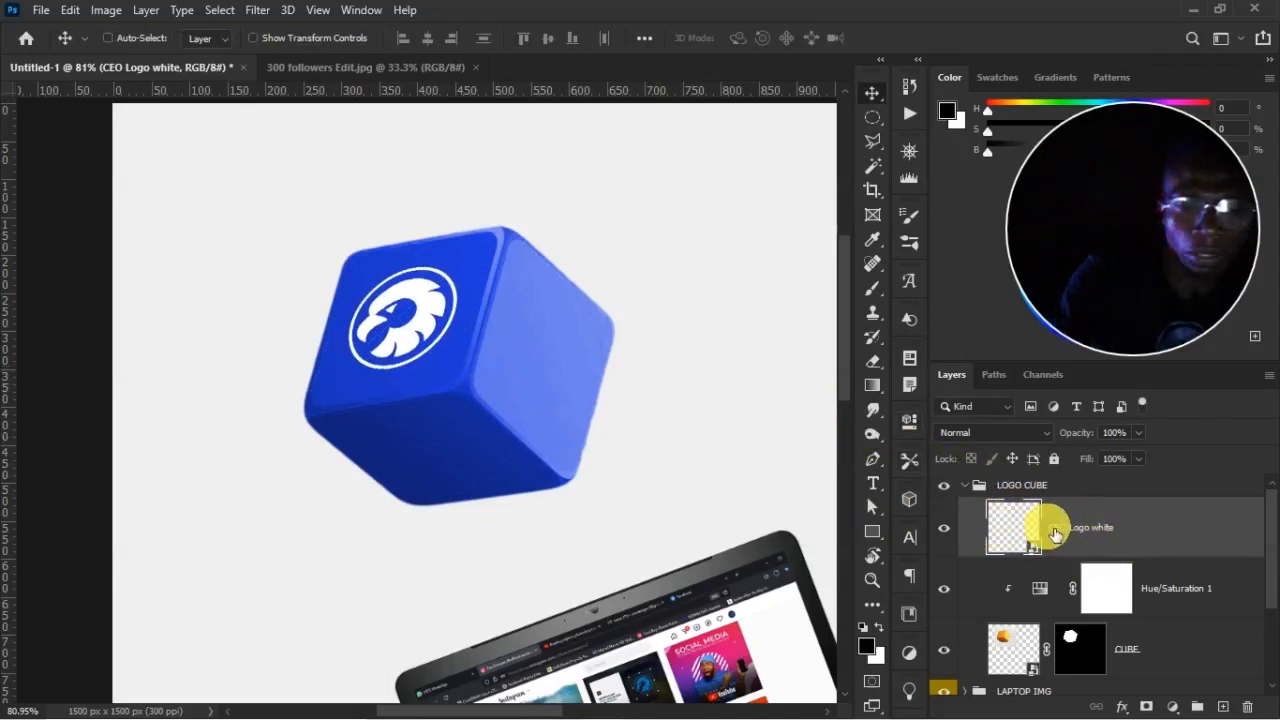
Duplicate the white logo and move the copy onto the cube's right face
key("ctrl+j")
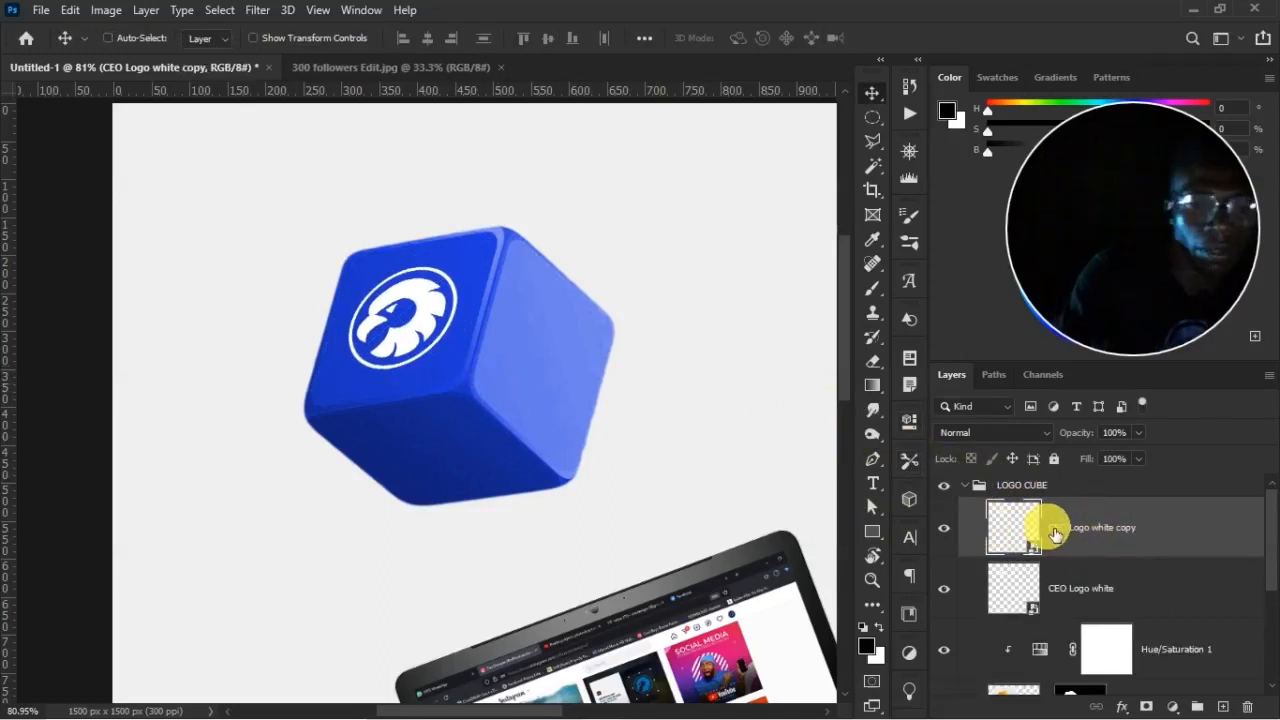
key("ctrl+t")
left_click_drag(430, 323, 573, 368)
Distort the copied logo's corners to follow the slanted perspective of the cube's right face
right_click(569, 362)
left_click(577, 474)
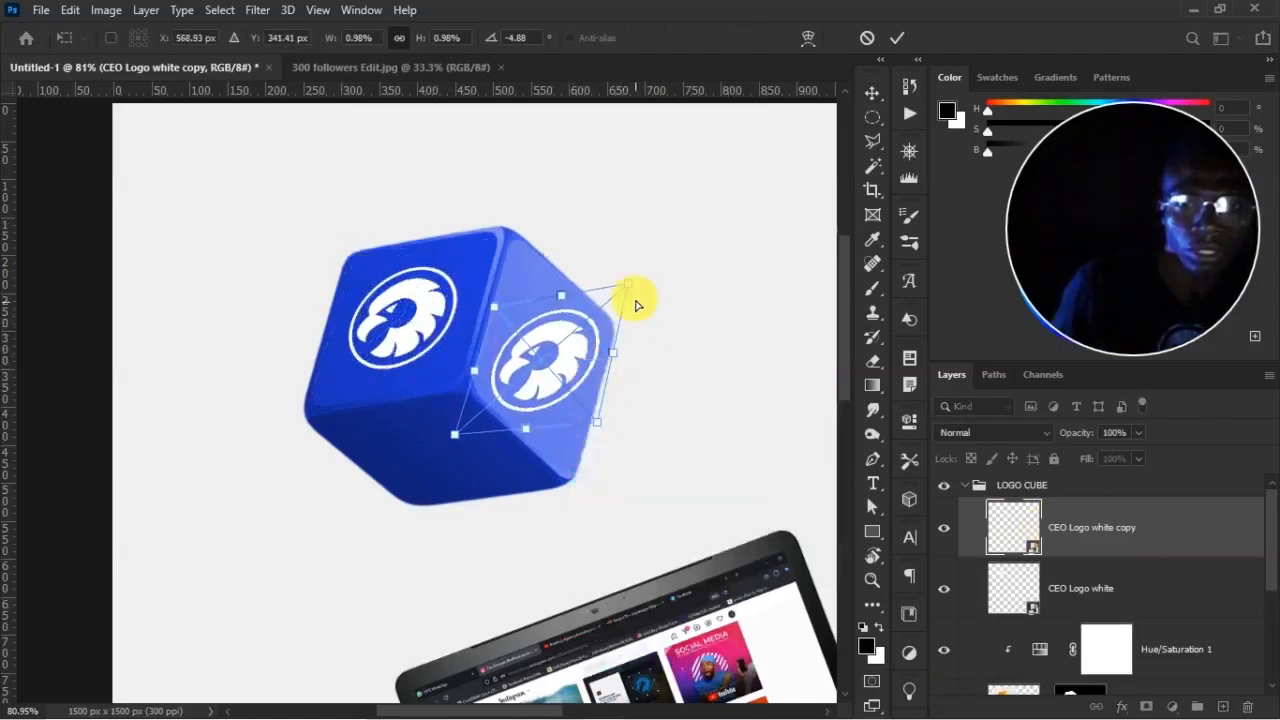
left_click_drag(635, 302, 611, 355)
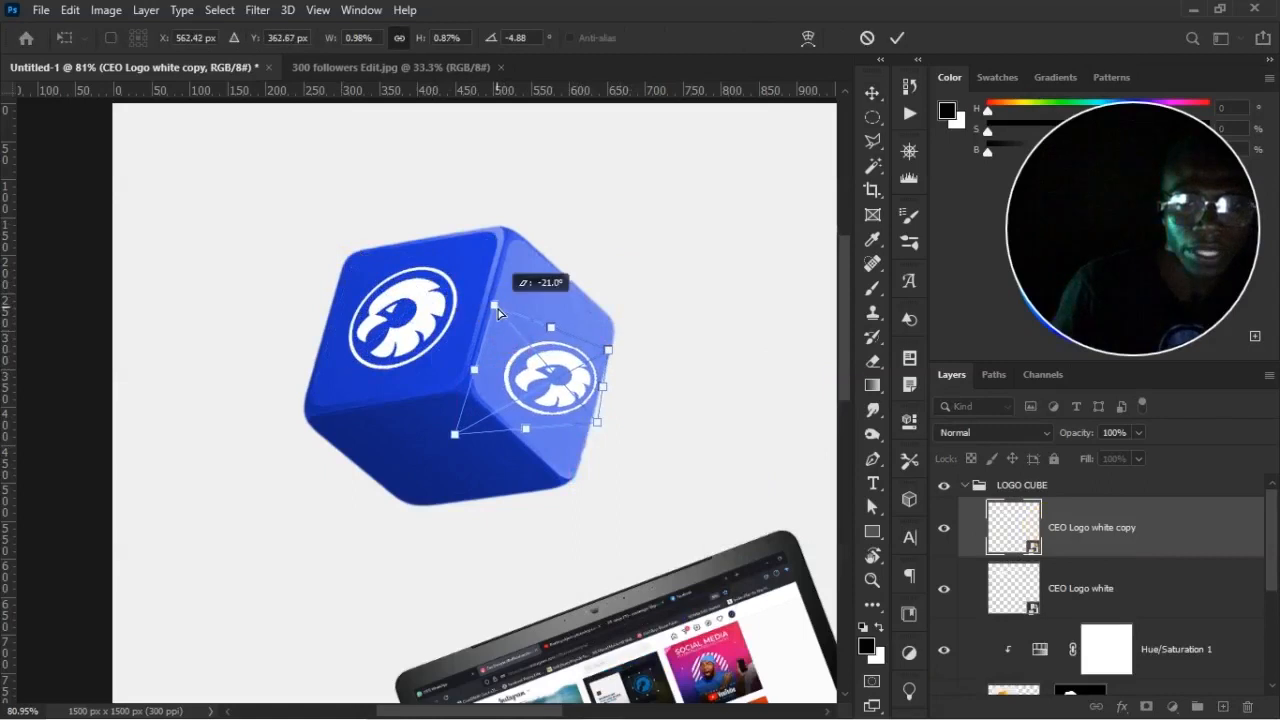
left_click_drag(498, 309, 506, 266)
left_click_drag(567, 367, 604, 339)
left_click_drag(489, 241, 506, 260)
left_click_drag(439, 408, 476, 383)
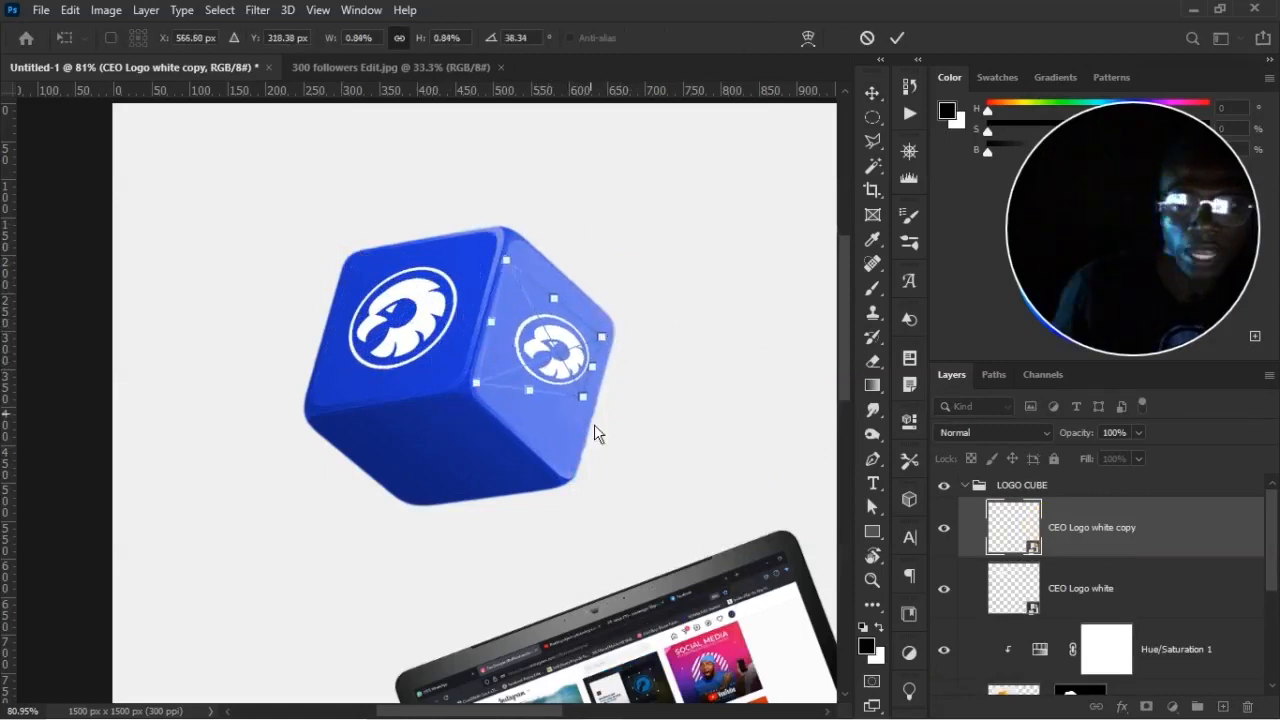
Stretch the right-face logo's lower corner down along the cube edge, pull its upper corner slightly inward, and commit the transform
left_click_drag(583, 397, 569, 446)
left_click_drag(506, 260, 516, 269)
right_click(564, 387)
left_click(606, 399)
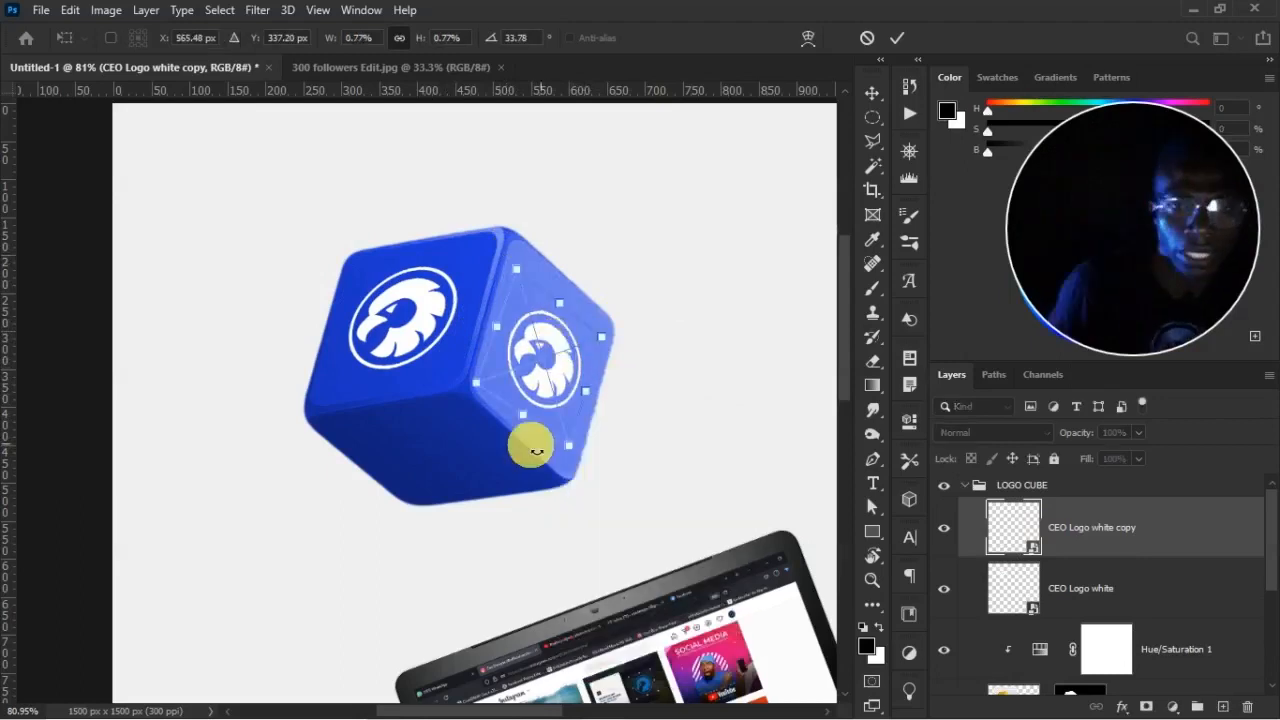
left_click_drag(569, 445, 566, 434)
key("Return")
Duplicate the right-face logo and move the new copy onto the cube's bottom face
key("ctrl+j")
key("ctrl+t")
left_click_drag(553, 371, 436, 449)
Distort the newest logo's corners until it lies flat in the perspective of the cube's bottom face
right_click(439, 446)
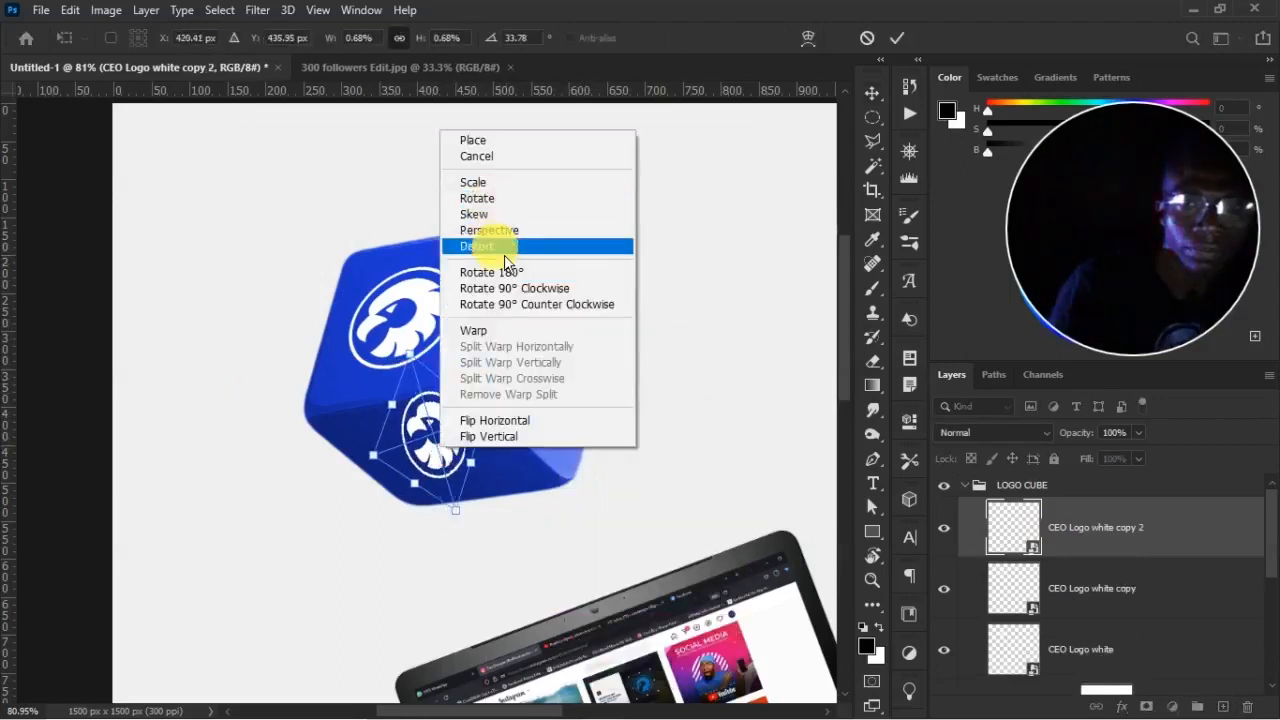
left_click(505, 250)
left_click_drag(491, 414, 452, 420)
left_click_drag(407, 512, 420, 506)
left_click_drag(355, 426, 346, 440)
key("Return")
Lower the bottom logo's fill to 72%, slightly reduce the right logo's fill, and set the left logo to 99% opacity and 98% fill
key("ctrl+minus")
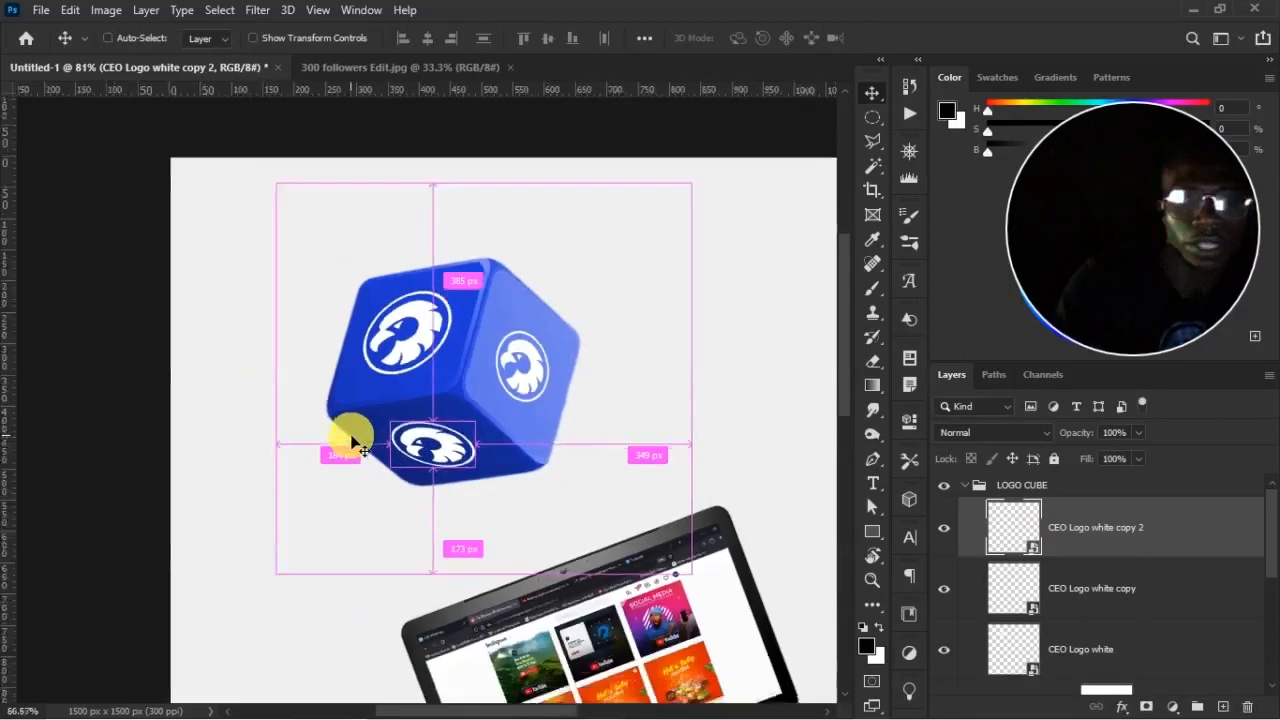
key("ctrl+minus")
key("ctrl+minus")
key("ctrl+plus")
mouse_move(1092, 433)
left_mouse_down()
mouse_move(1075, 433)
mouse_move(1095, 437)
left_mouse_up()
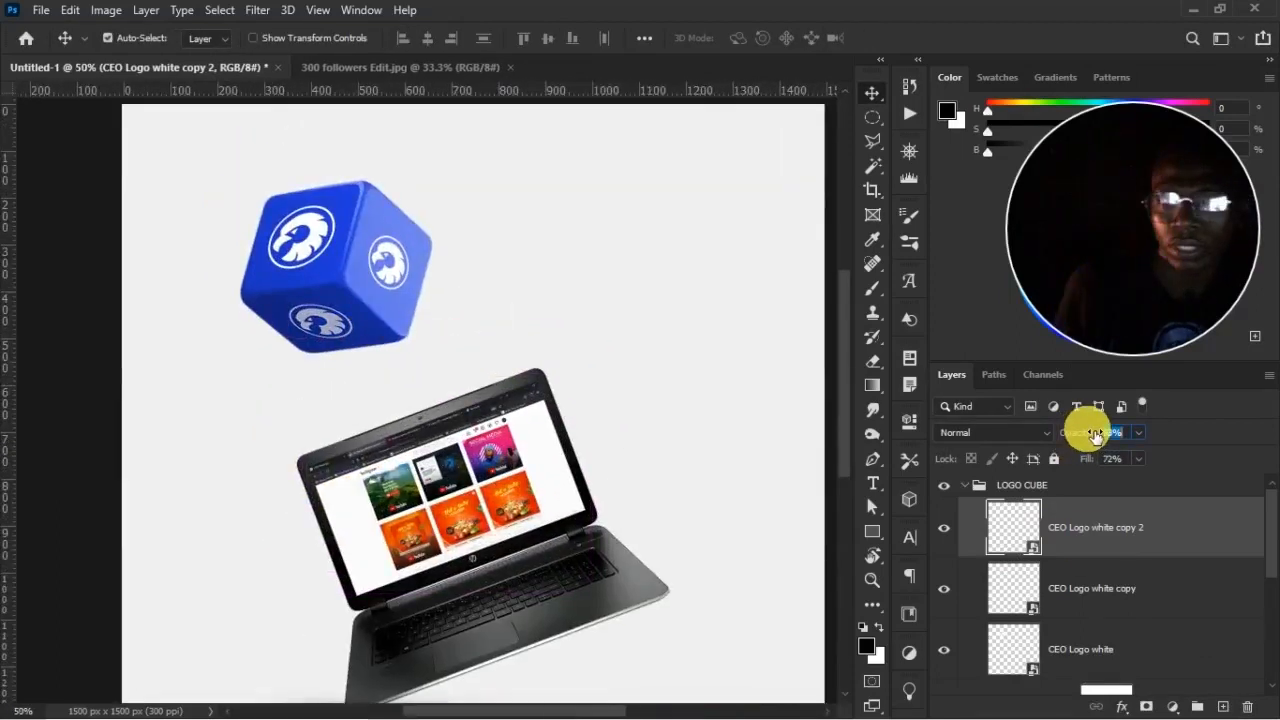
left_click(1092, 592)
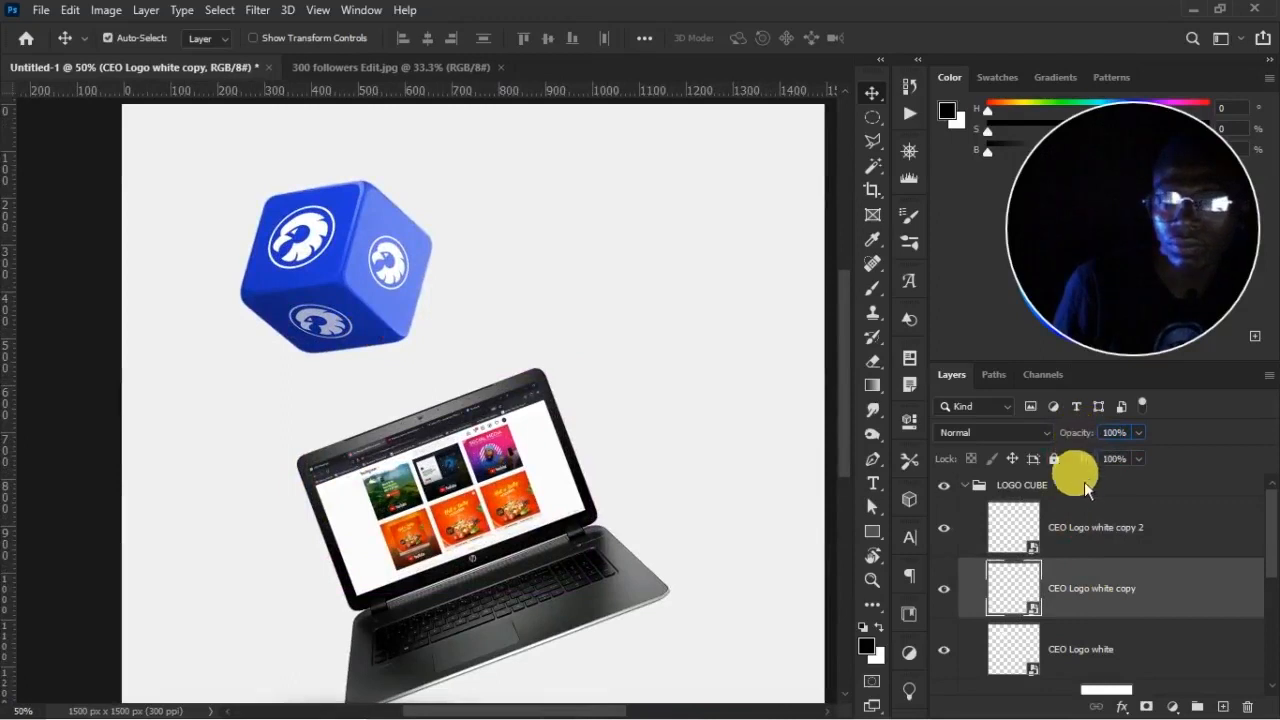
left_click_drag(1098, 458, 1097, 447)
left_click(1083, 437)
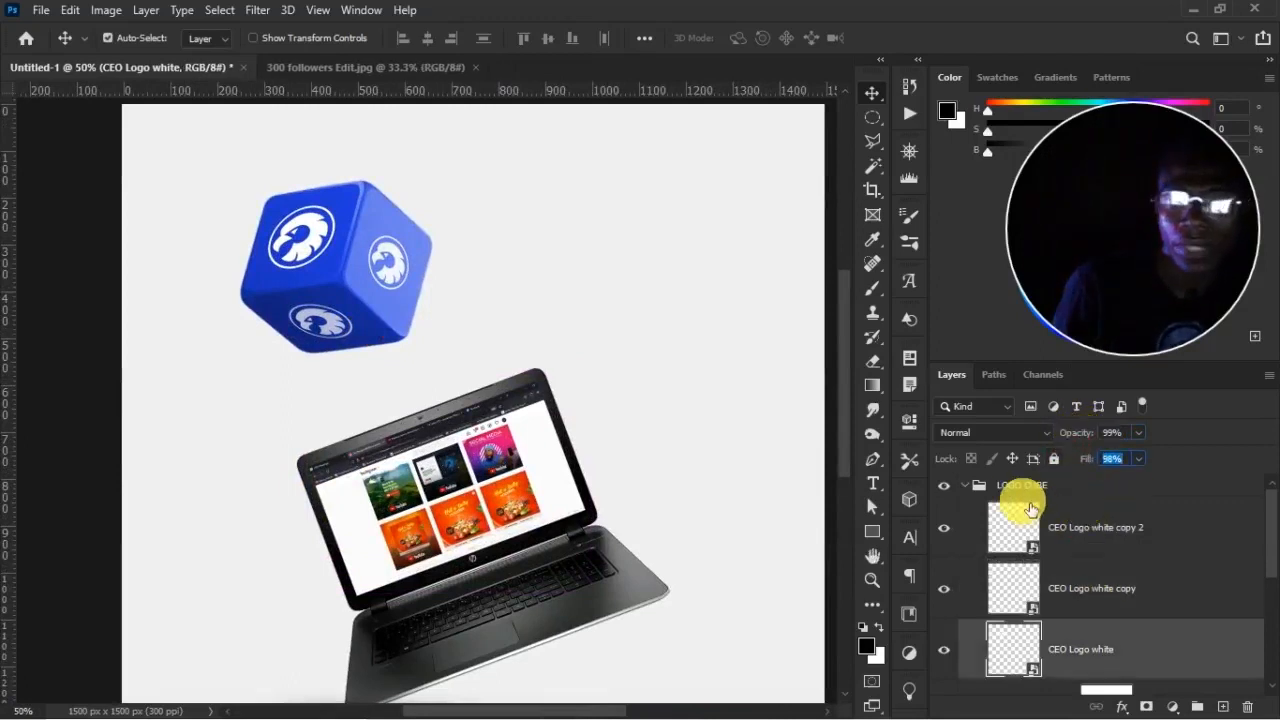
Duplicate the LOGO CUBE group, hide the original group and convert the copy to a smart object
left_click(966, 486)
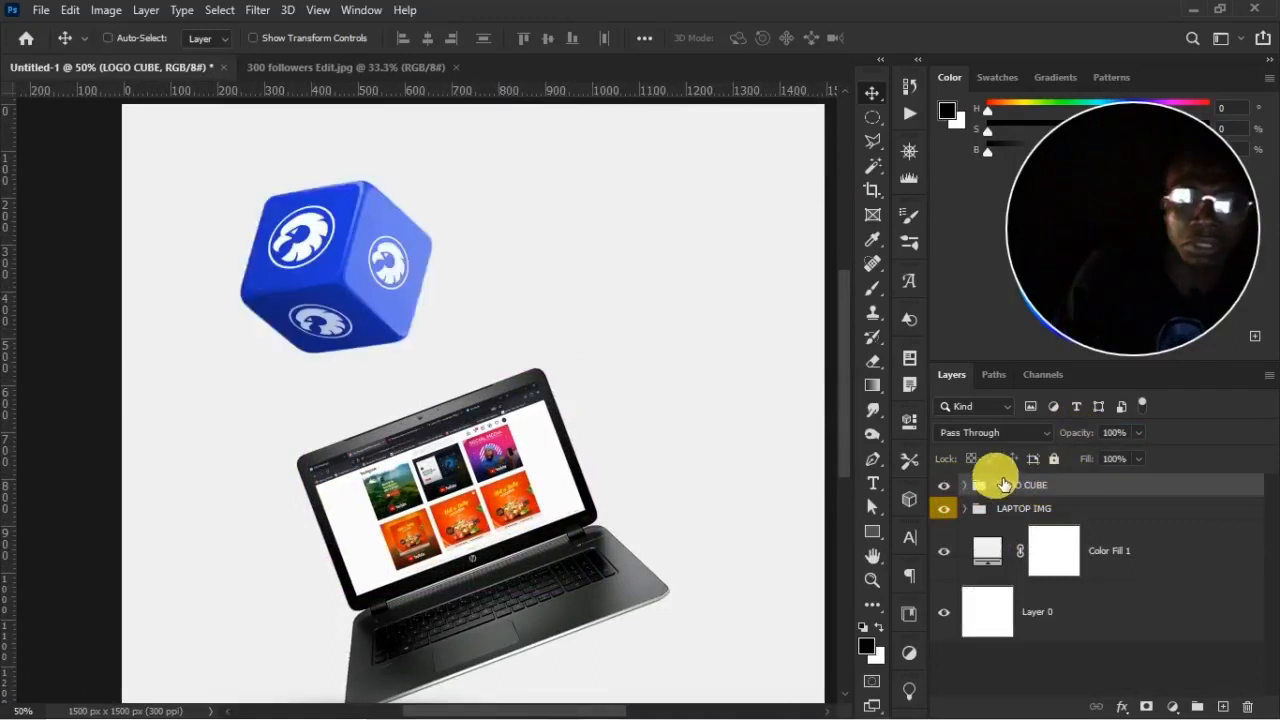
key("ctrl+j")
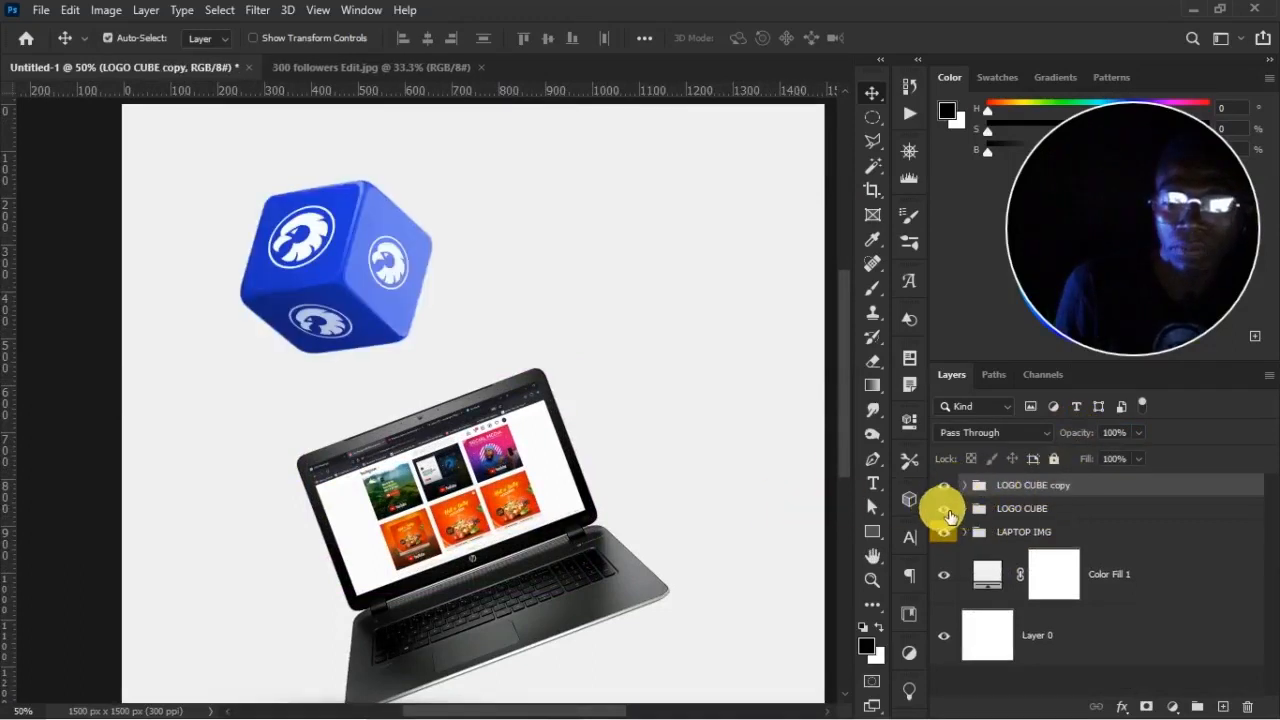
right_click(1040, 484)
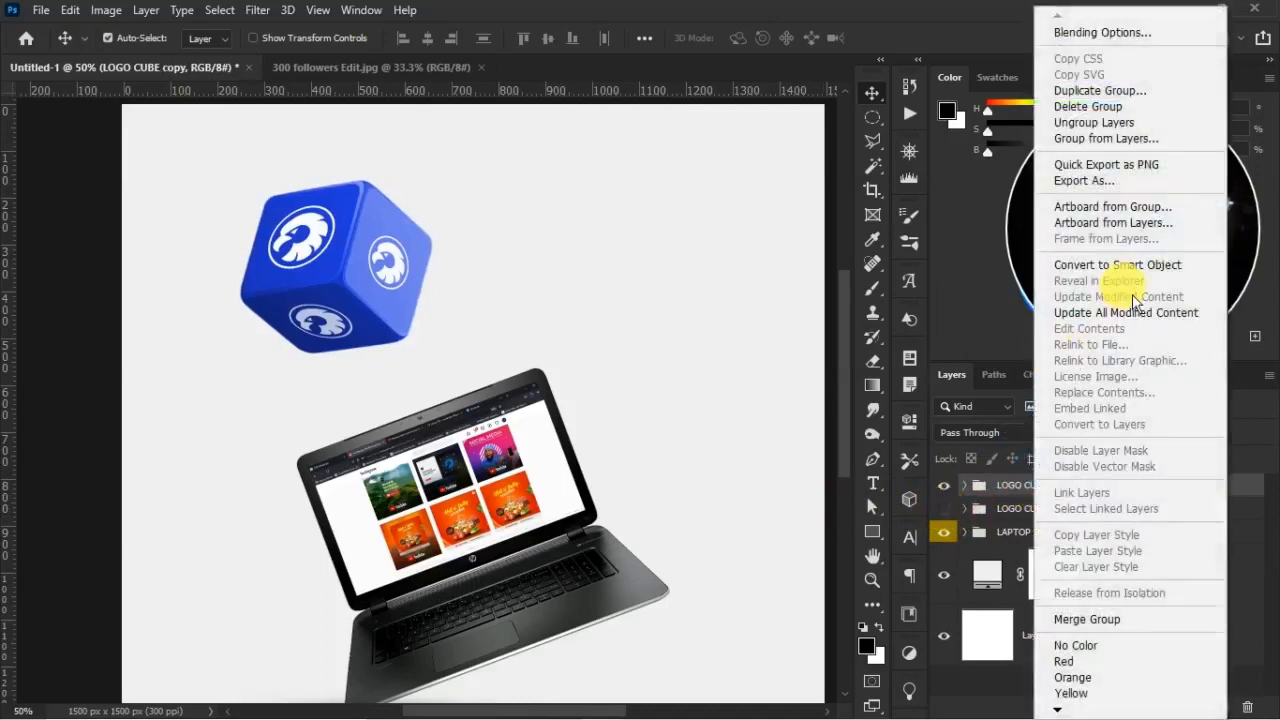
left_click(1117, 265)
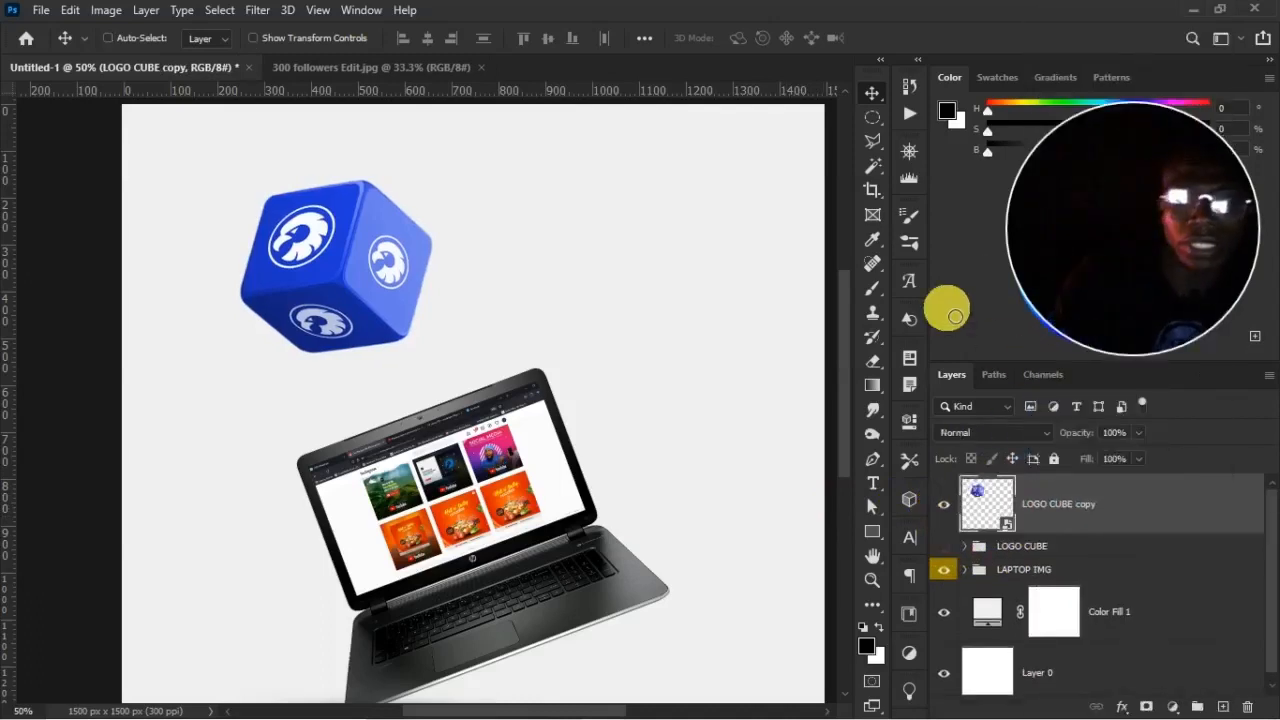
Scale down the cube smart object and move it beside the laptop screen's upper-left corner
key("ctrl+minus")
key("ctrl+minus")
key("ctrl+t")
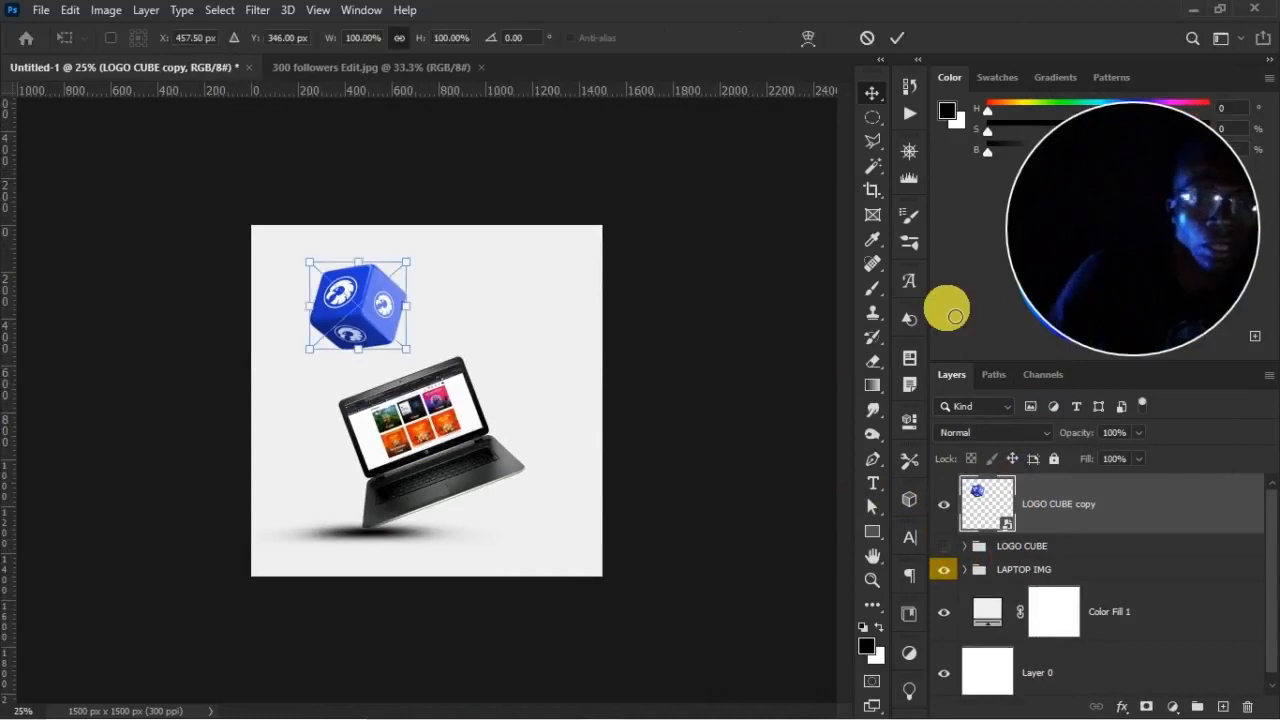
left_click_drag(412, 256, 387, 282)
left_click_drag(351, 329, 348, 394)
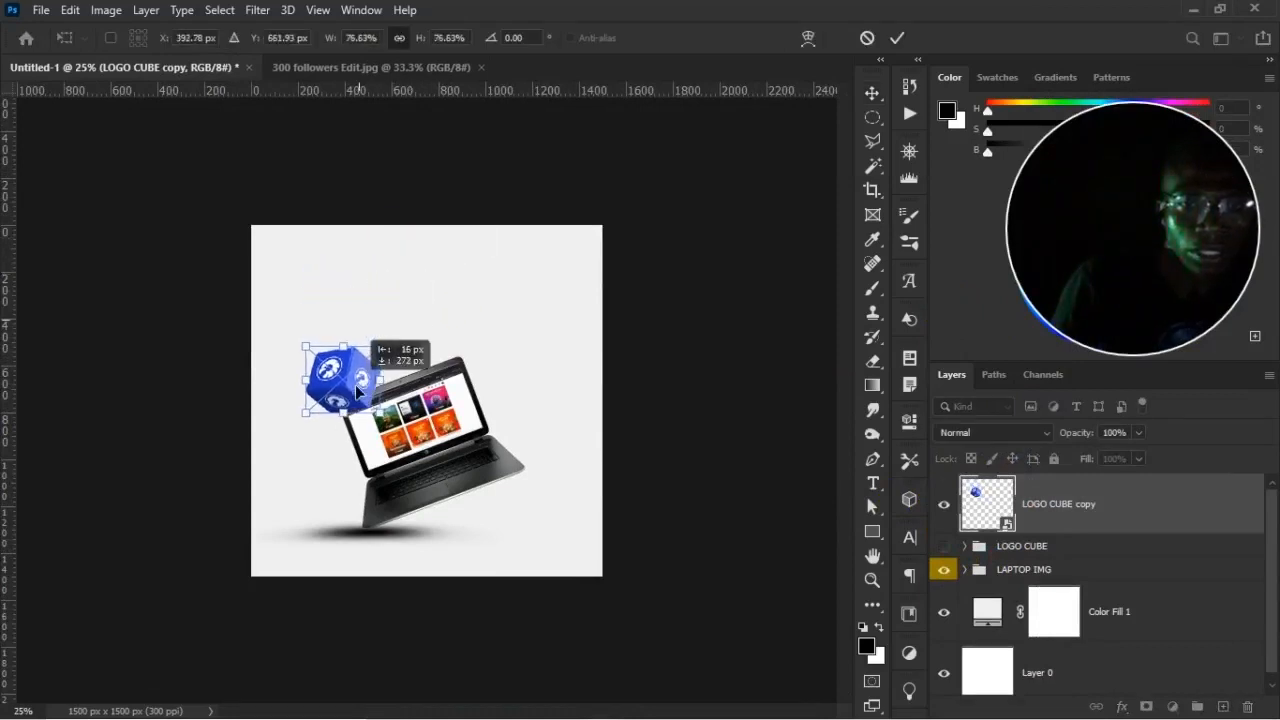
left_click_drag(382, 348, 366, 360)
key("Return")
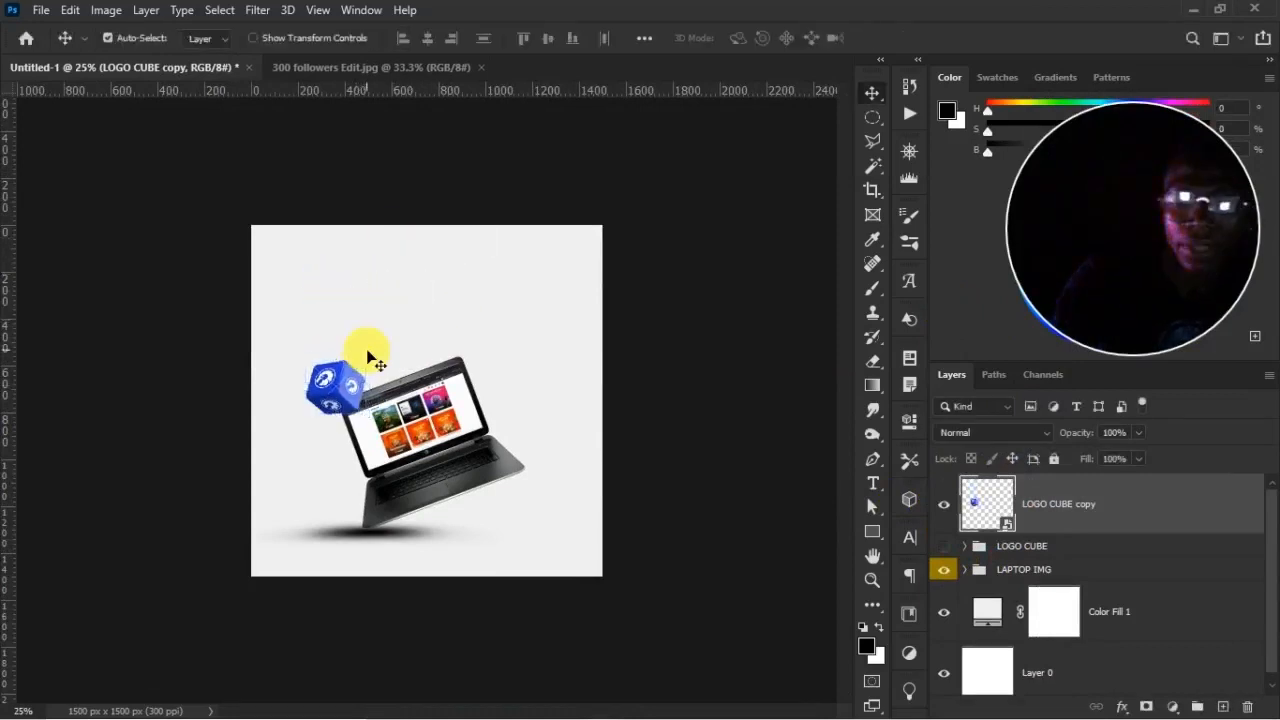
Compare with the 300 followers Edit.jpg reference, then scale the cube to 53.32% and shift it up and away from the laptop
key("ctrl+plus")
key("ctrl+plus")
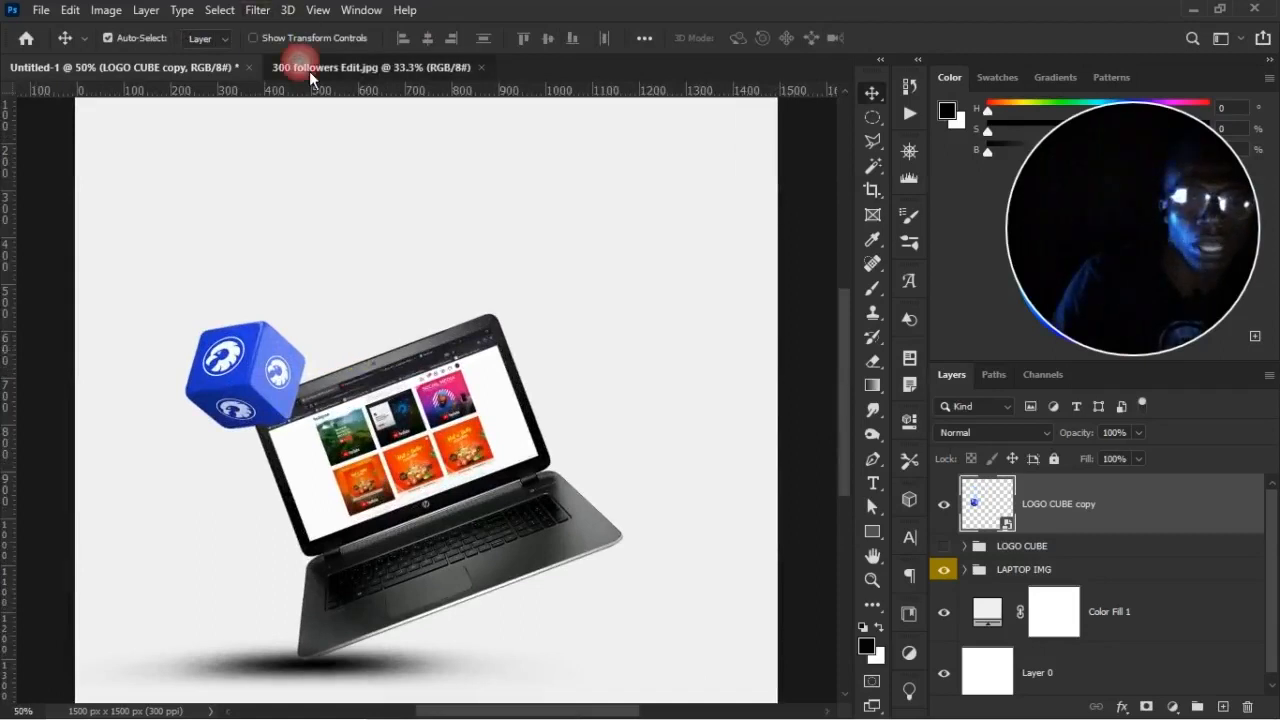
left_click(309, 68)
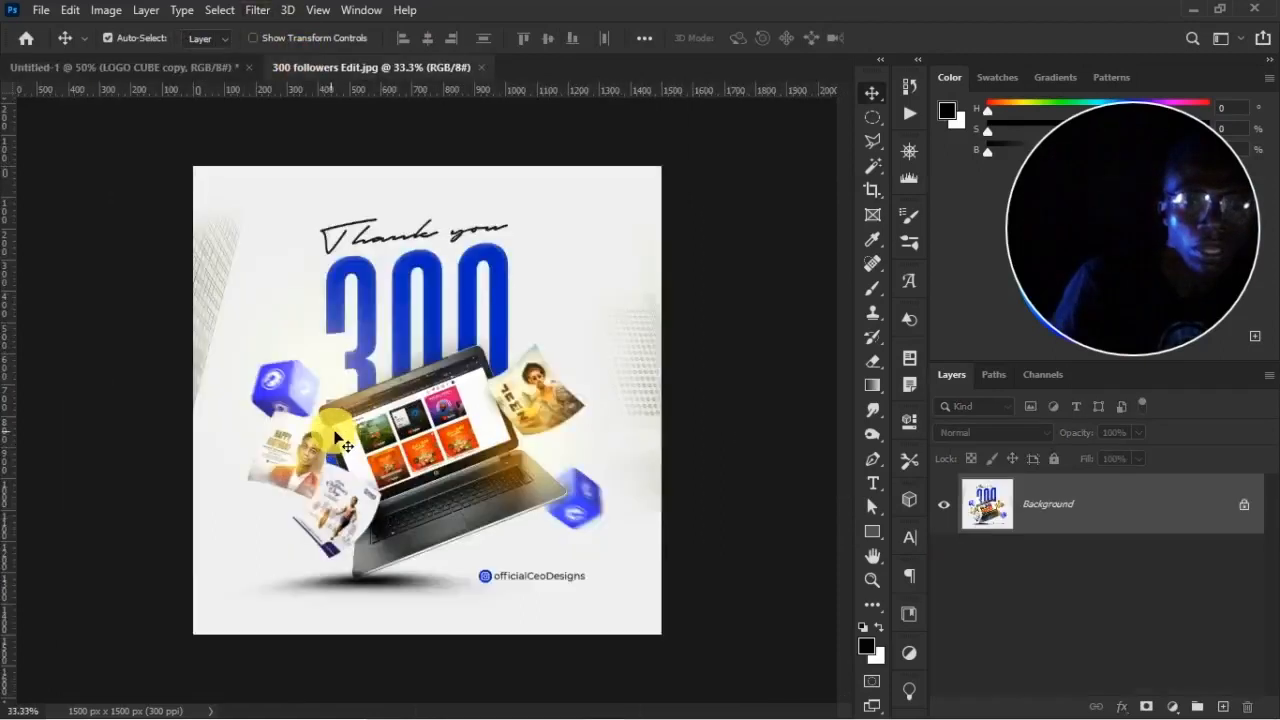
left_click(199, 74)
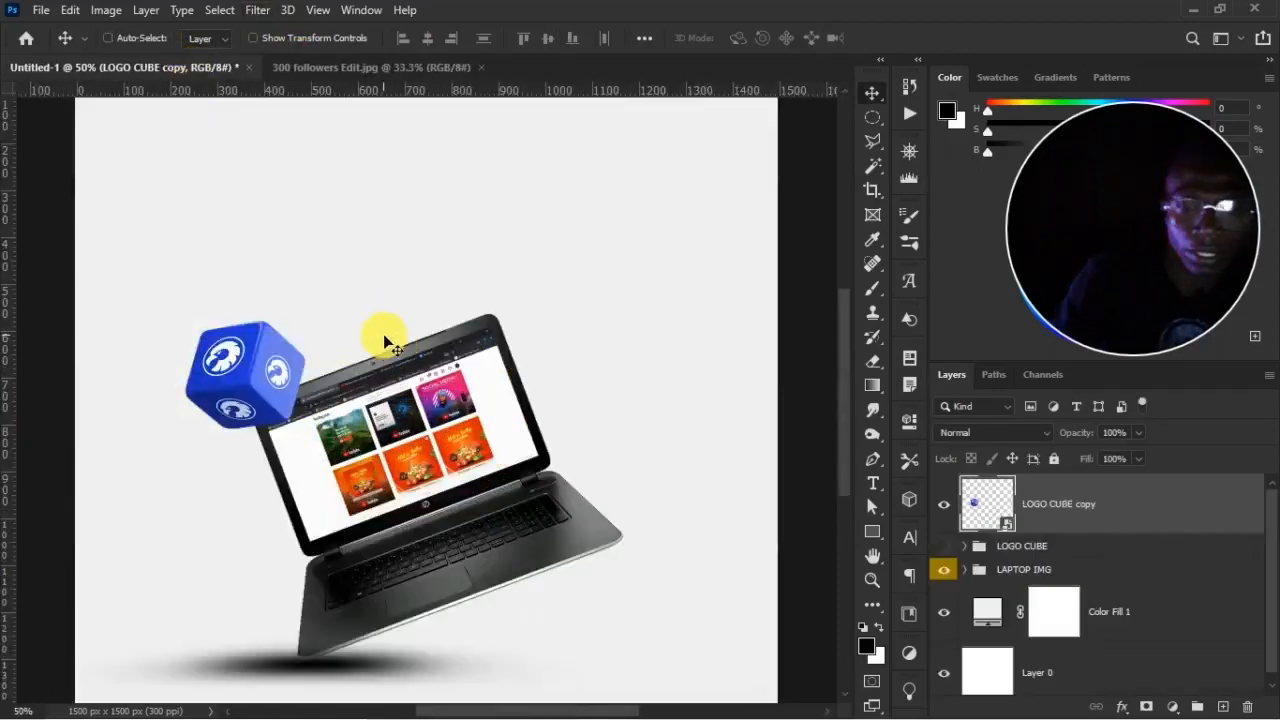
key("ctrl+t")
left_click_drag(306, 319, 291, 335)
left_click_drag(249, 384, 258, 309)
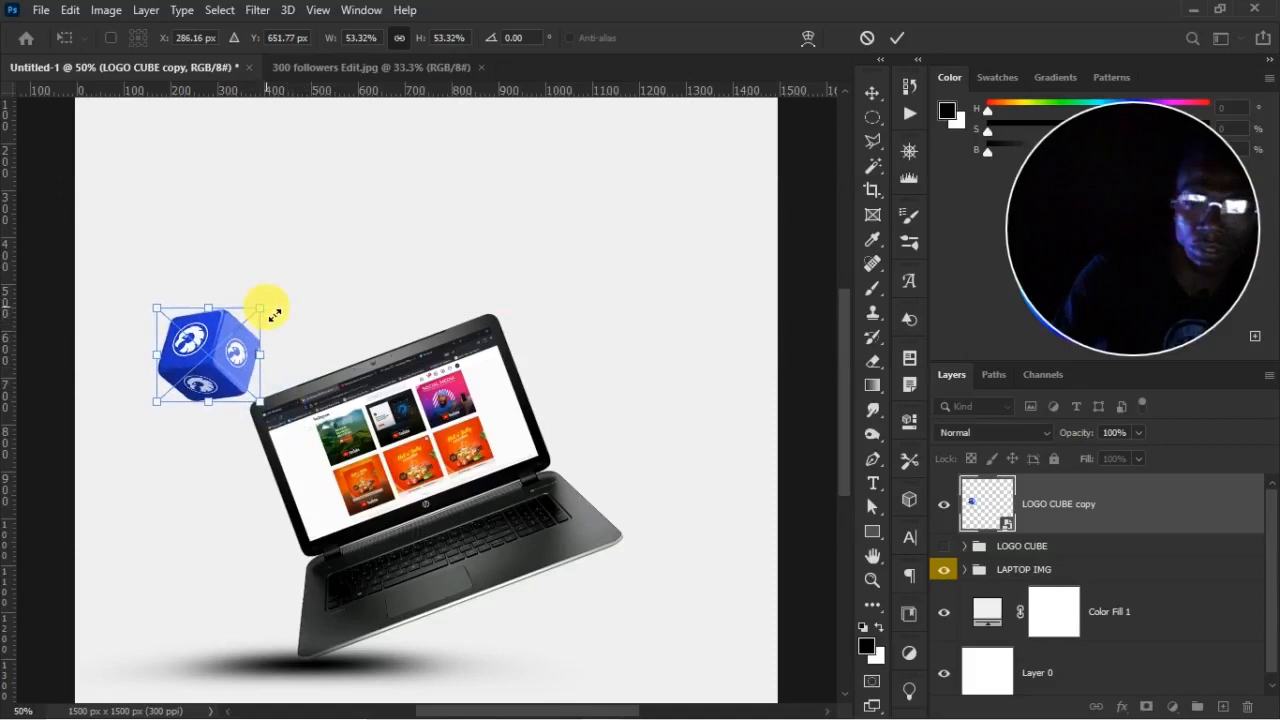
key("Return")
Duplicate the cube and place the copy beside the laptop base's right corner, at about X 1284 px, Y 1104 px
key("ctrl+j")
key("ctrl+t")
left_click_drag(242, 372, 704, 578)
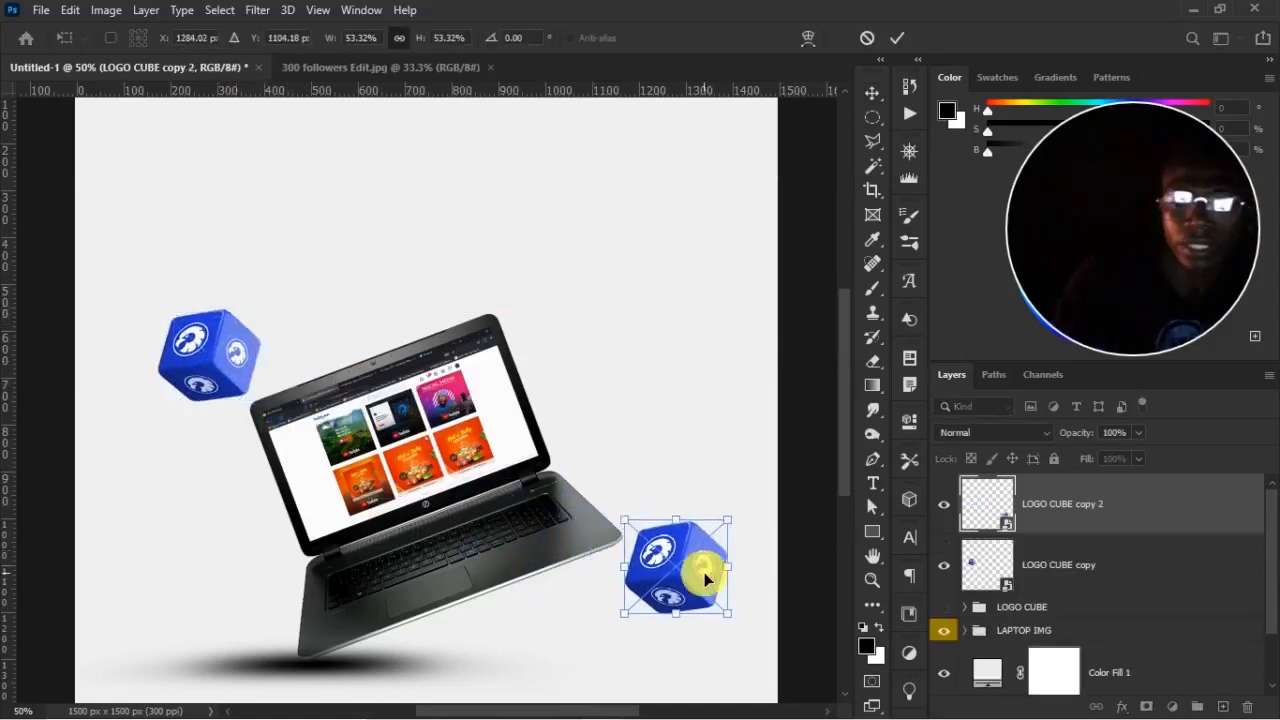
key("Return")
Check the second cube against the reference design, then mirror and rotate it and make it slightly smaller
left_click(324, 72)
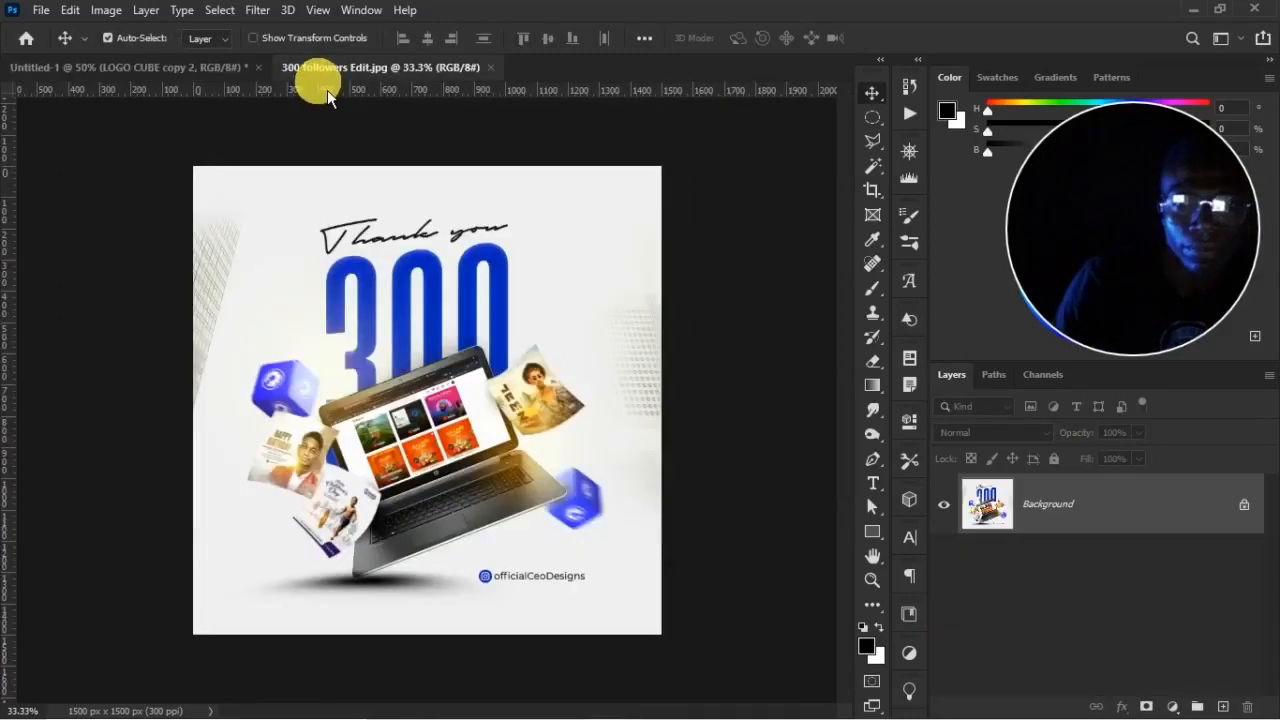
left_click(189, 72)
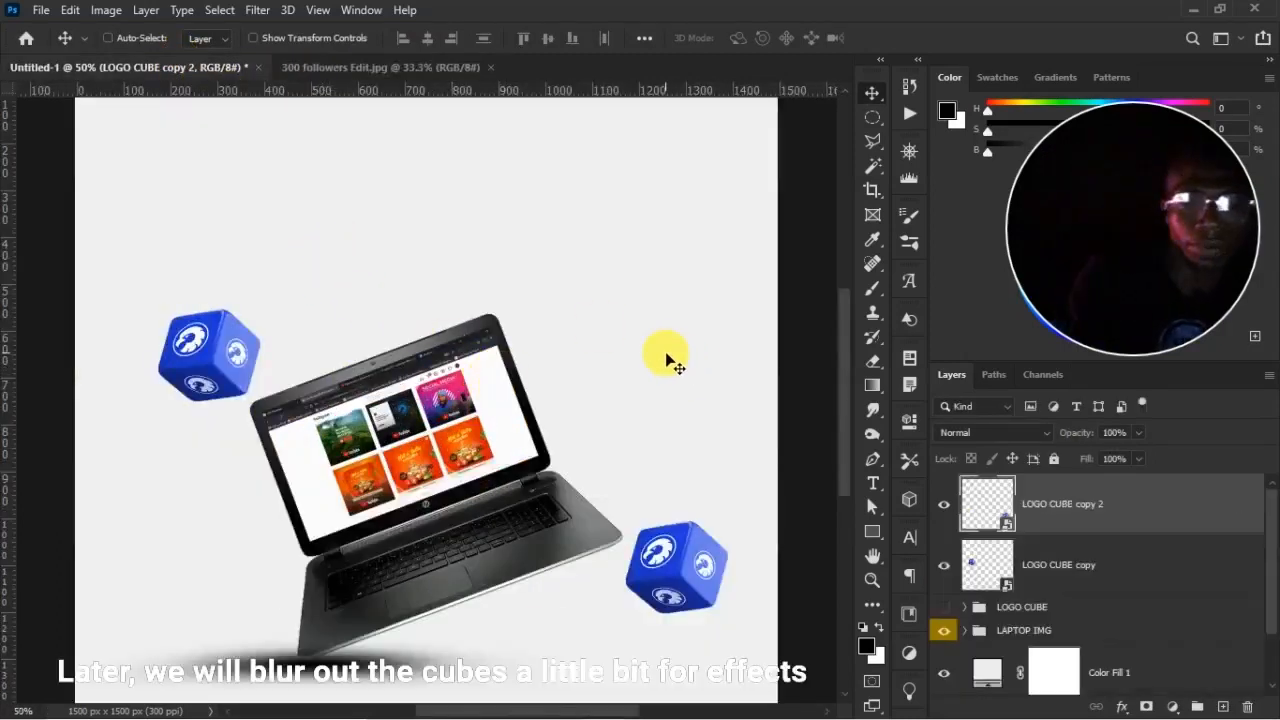
key("ctrl+t")
left_click_drag(737, 427, 708, 505)
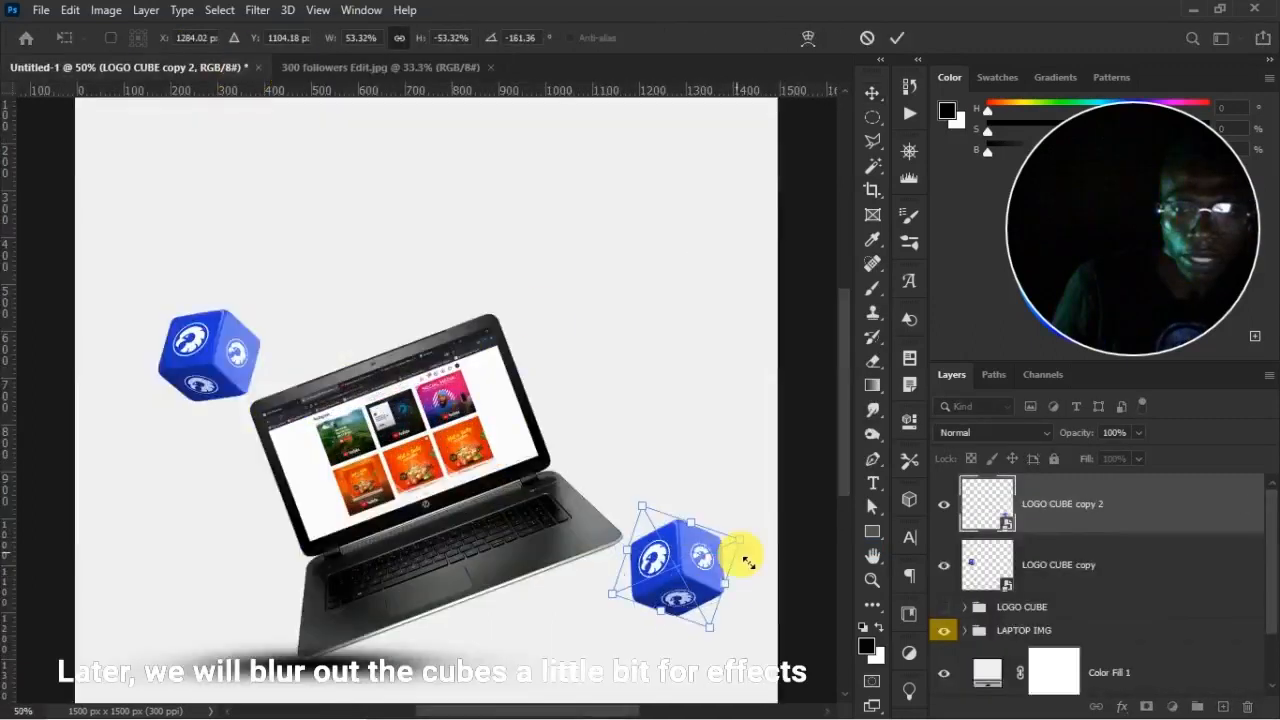
left_click_drag(748, 562, 728, 605)
key("Return")
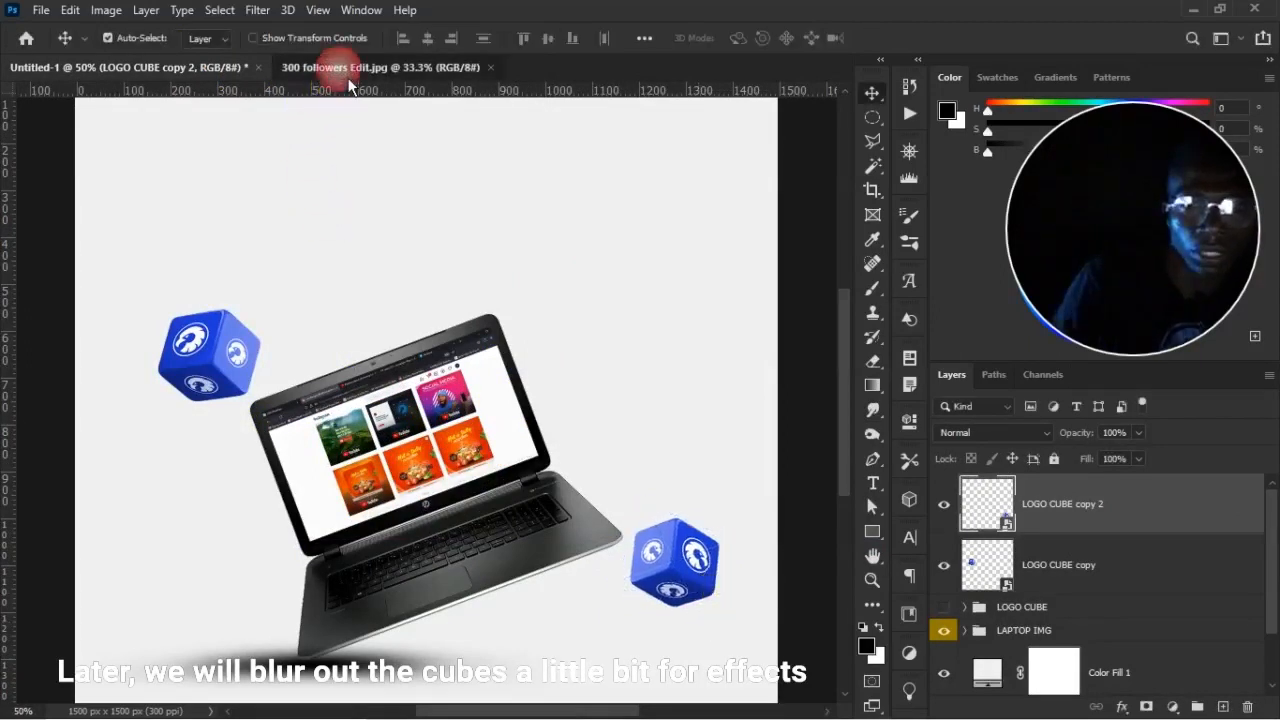
Move the second cube's layer below the LAPTOP IMG group and tuck the cube partly behind the laptop base's right corner
left_click(347, 76)
left_click(213, 70)
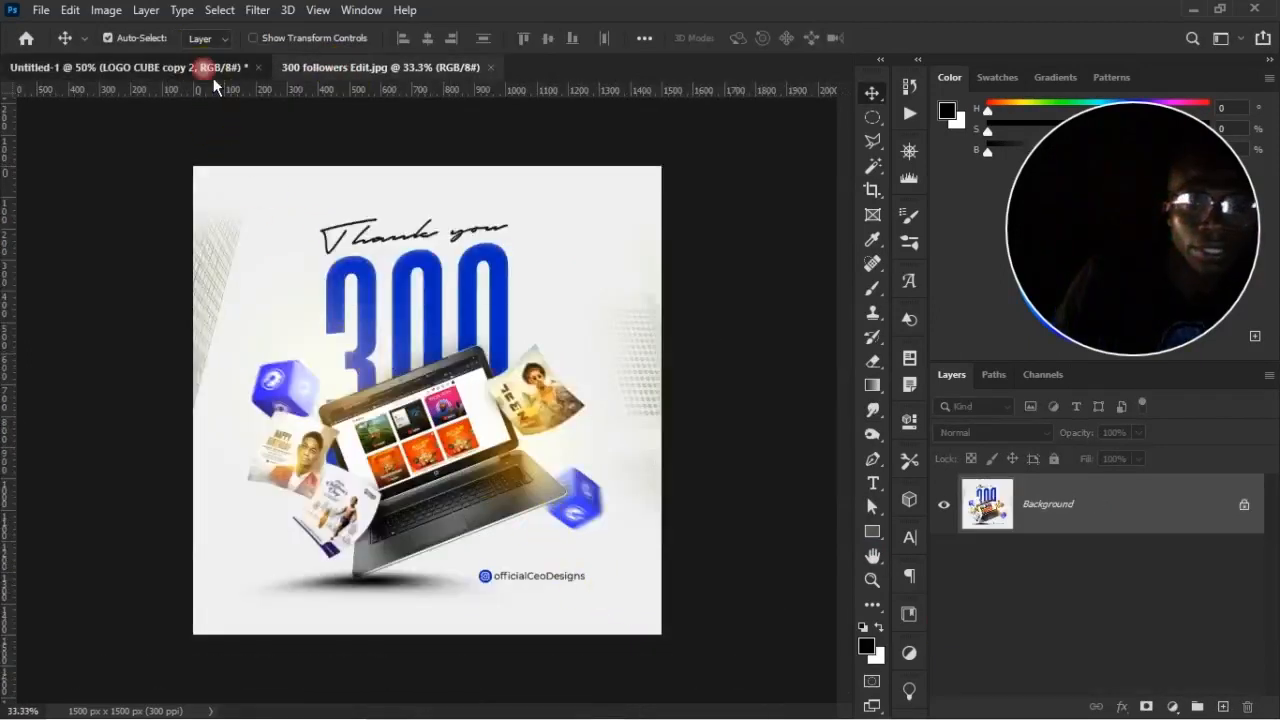
left_click_drag(1090, 517, 1085, 650)
left_click_drag(684, 554, 641, 541)
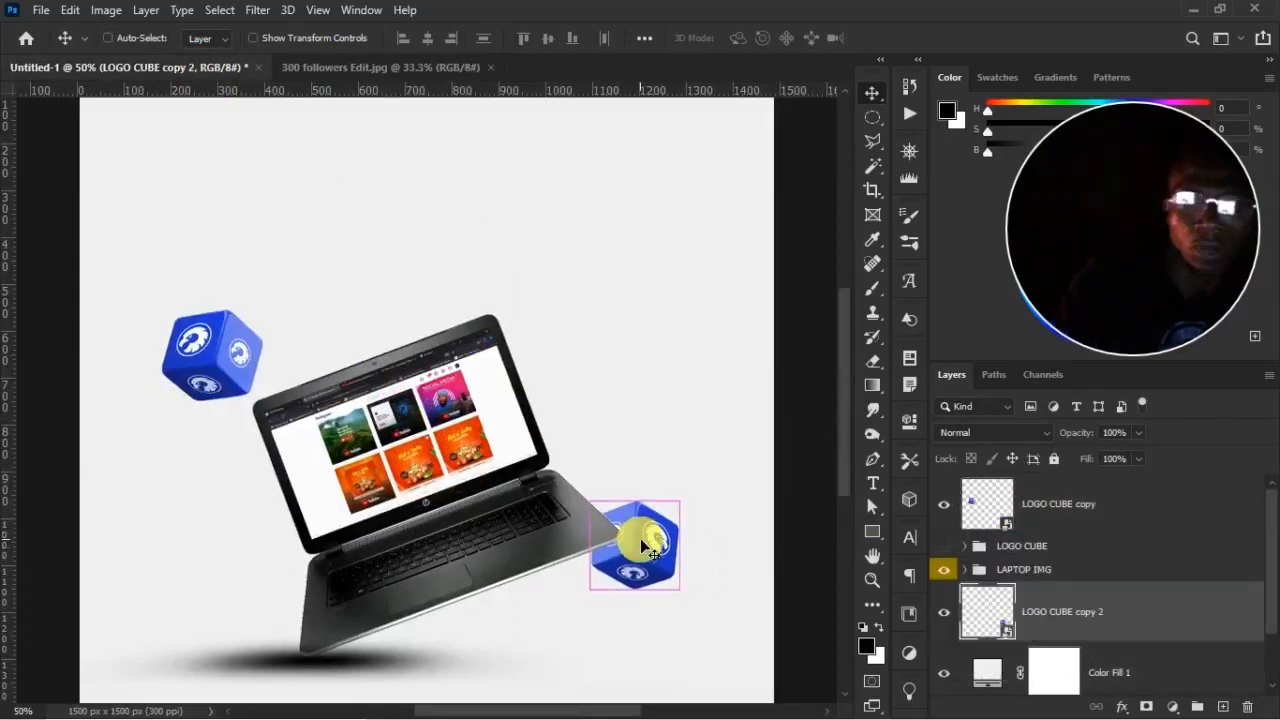
key("ctrl+minus")
key("ctrl+plus")
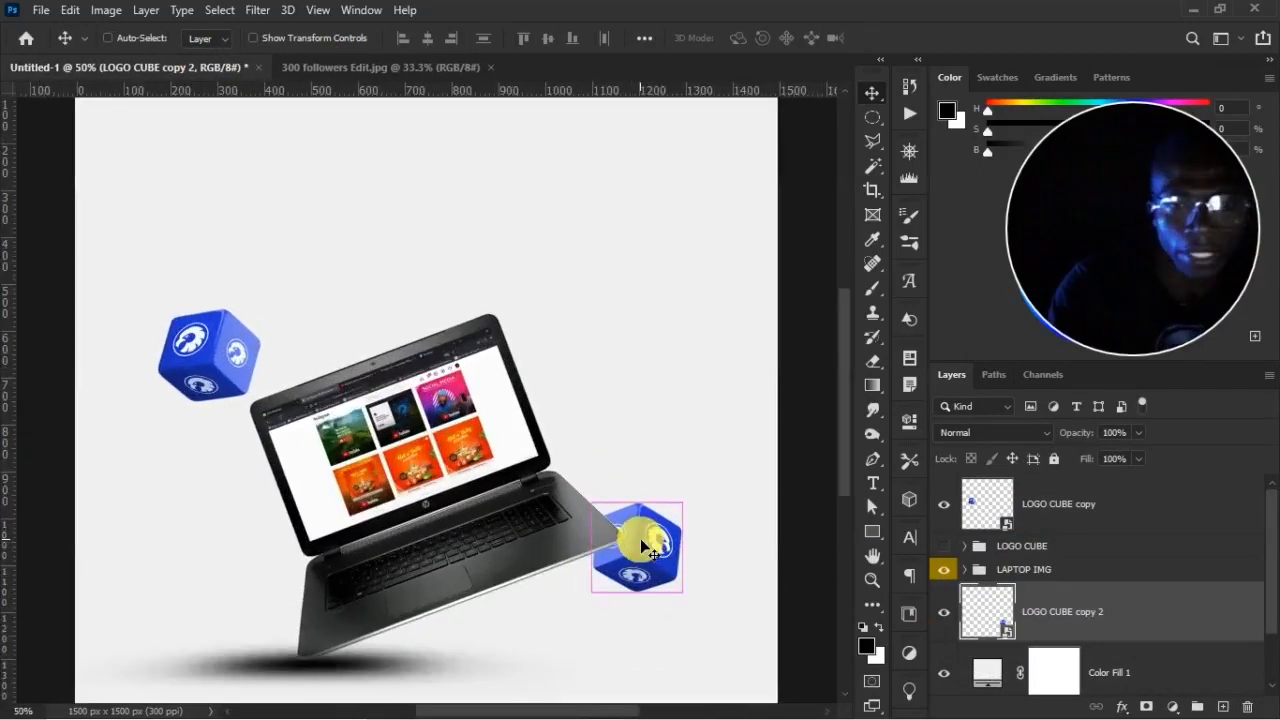
key("ctrl+minus")
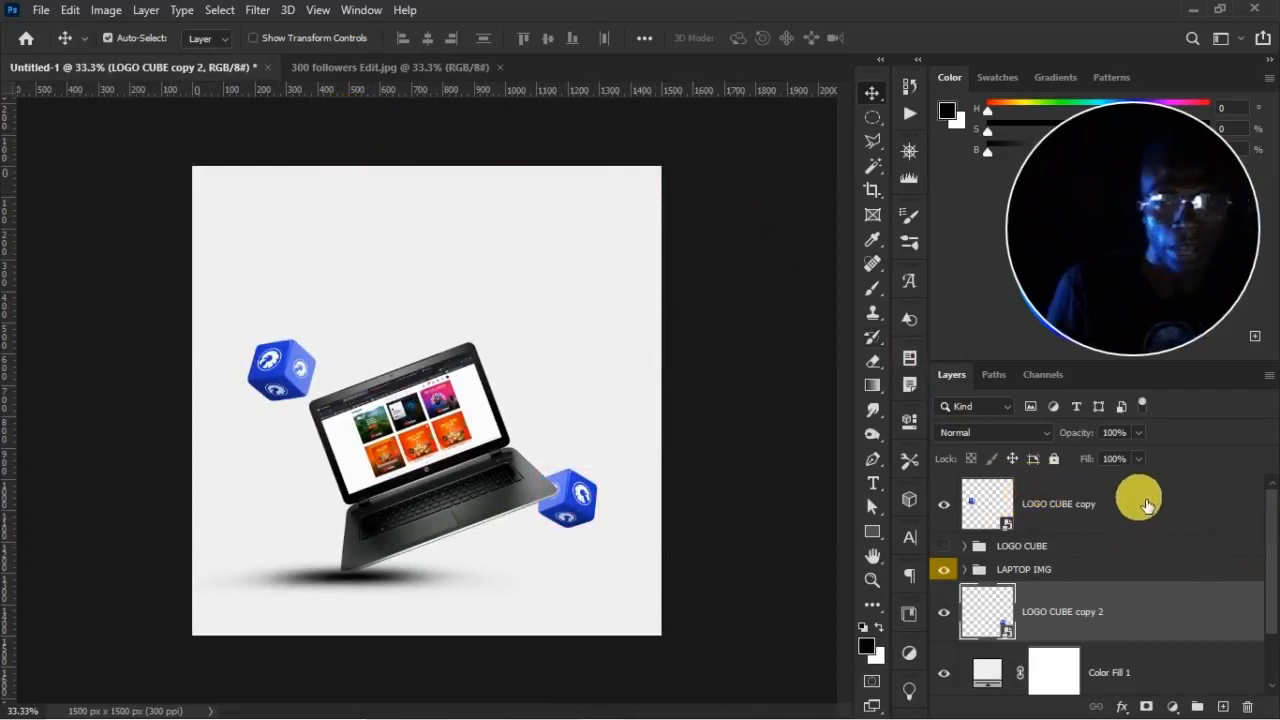
Check the reference, then place the Happy Birthday flyer as an embedded image above the LOGO CUBE copy layer, shrunk beside the laptop screen
left_click(1085, 500)
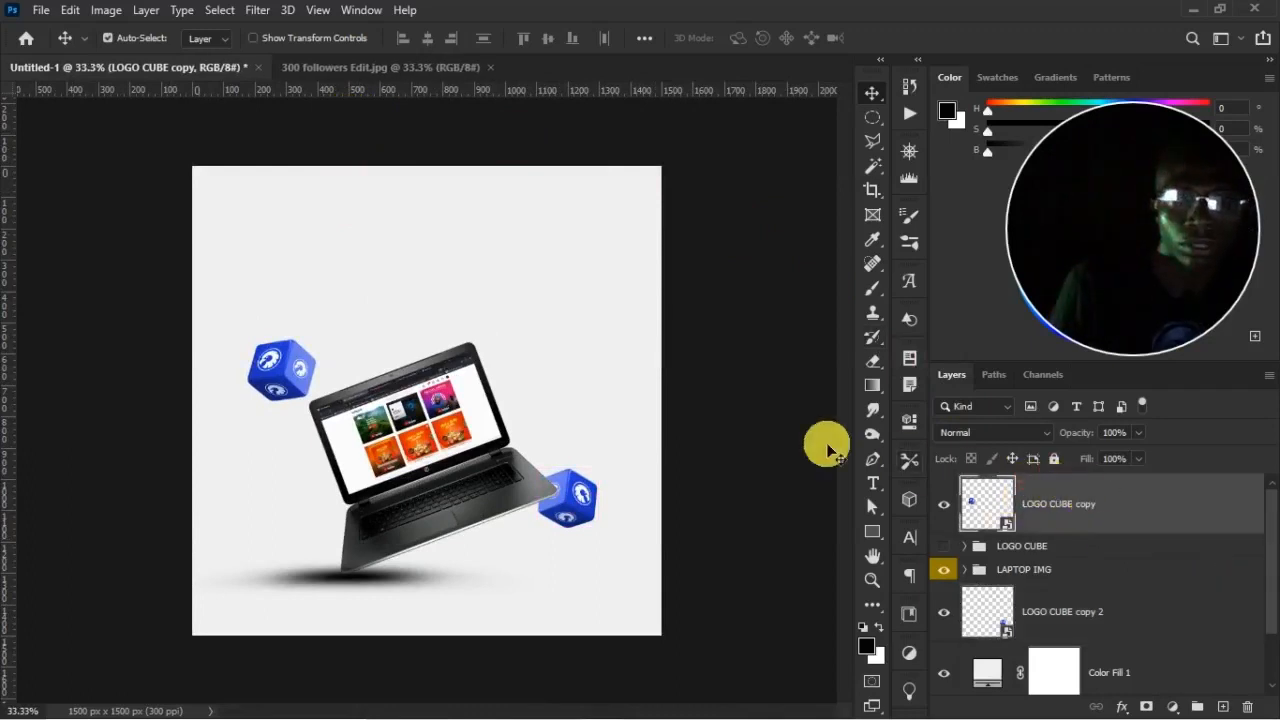
left_click(342, 70)
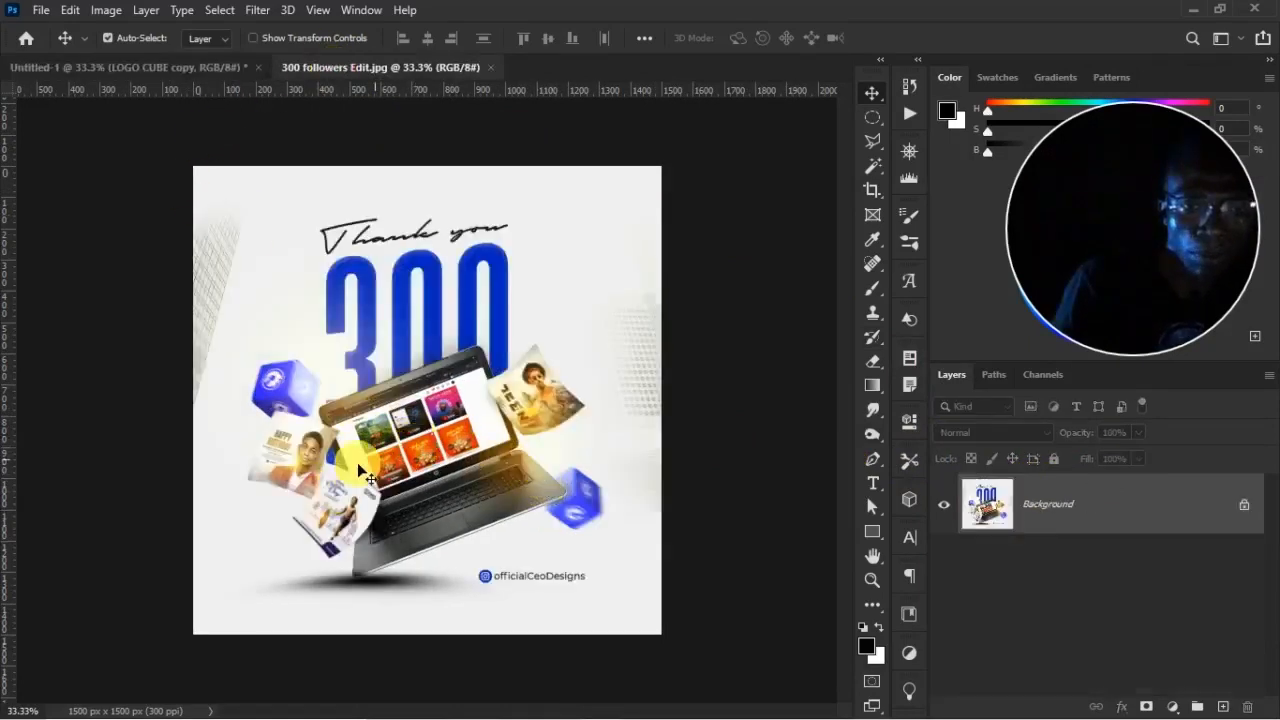
left_click(182, 70)
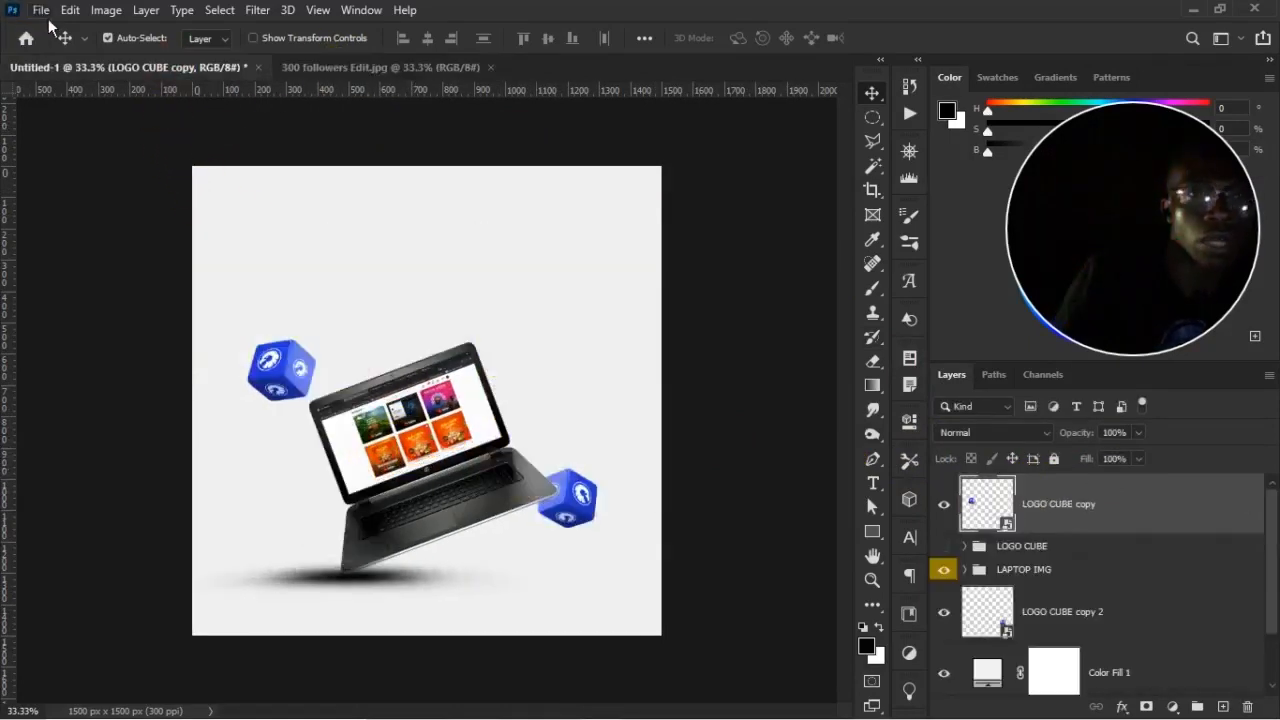
left_click(41, 10)
left_click(165, 380)
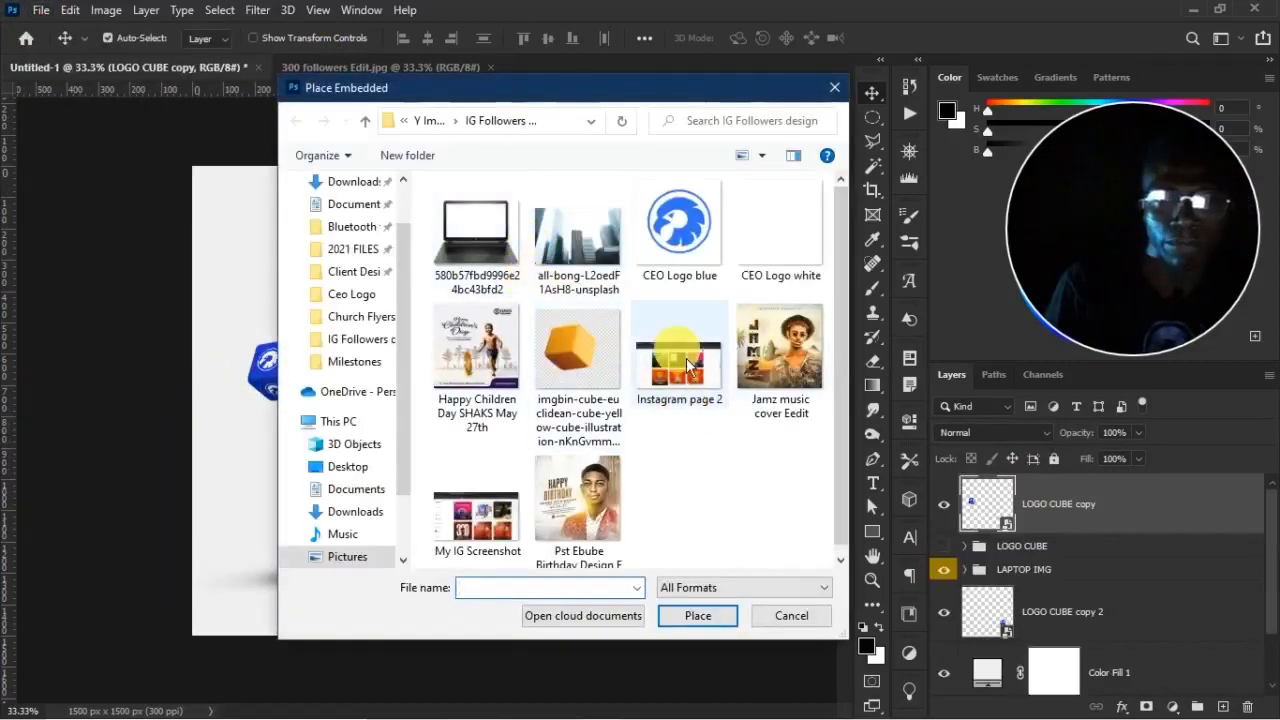
double_click(686, 365)
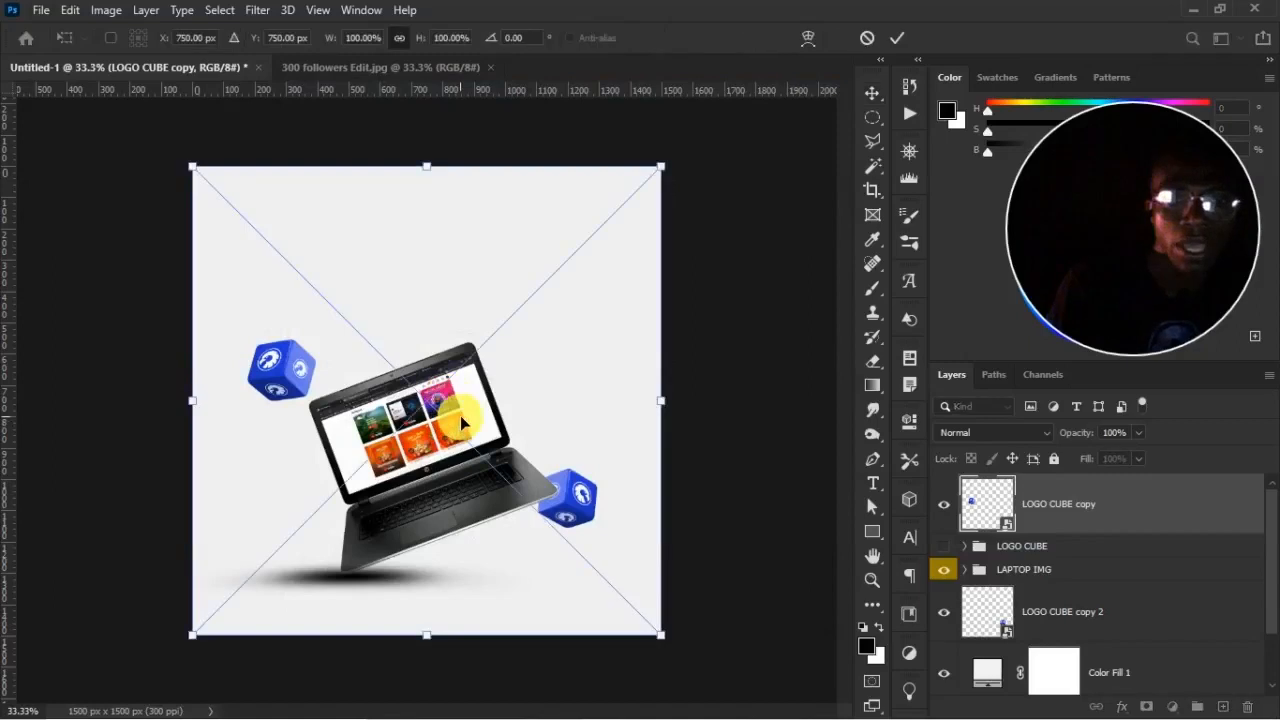
left_click_drag(660, 166, 323, 480)
key("Return")
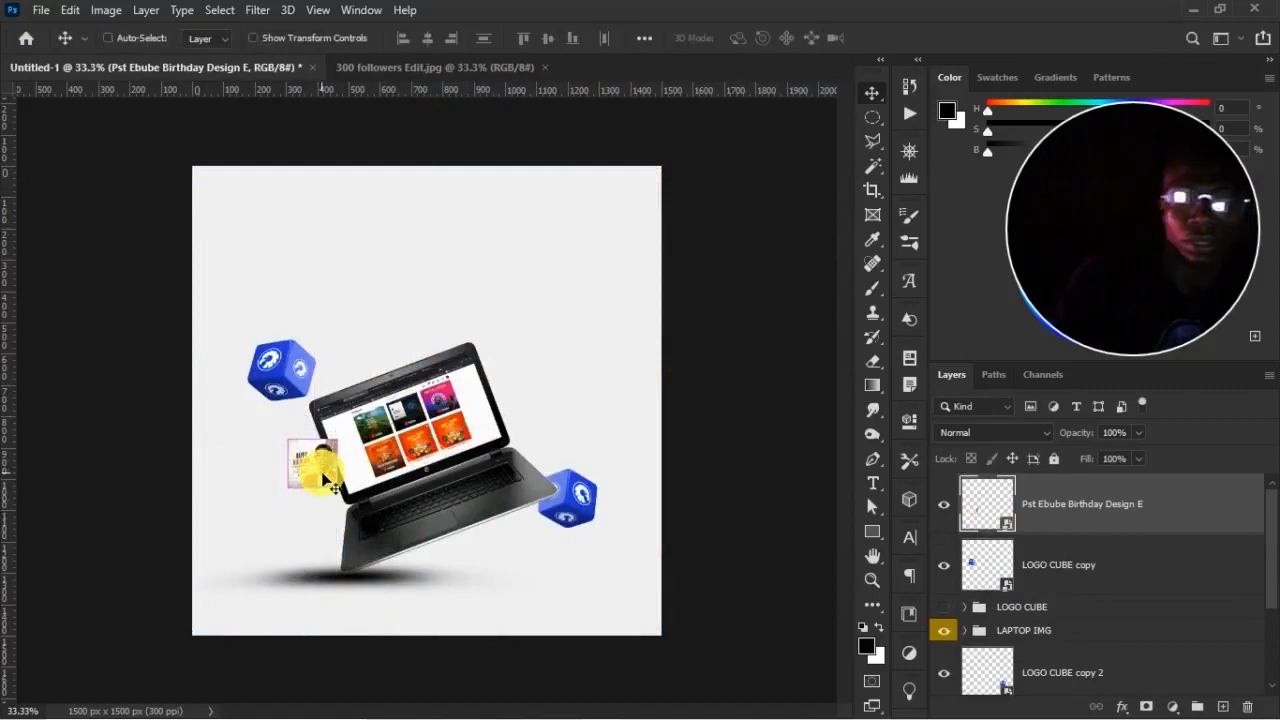
Compare with the reference, then move the birthday flyer just below the upper cube and scale it to 14.82%
key("ctrl+equal")
key("ctrl+equal")
left_click_drag(313, 372, 453, 277)
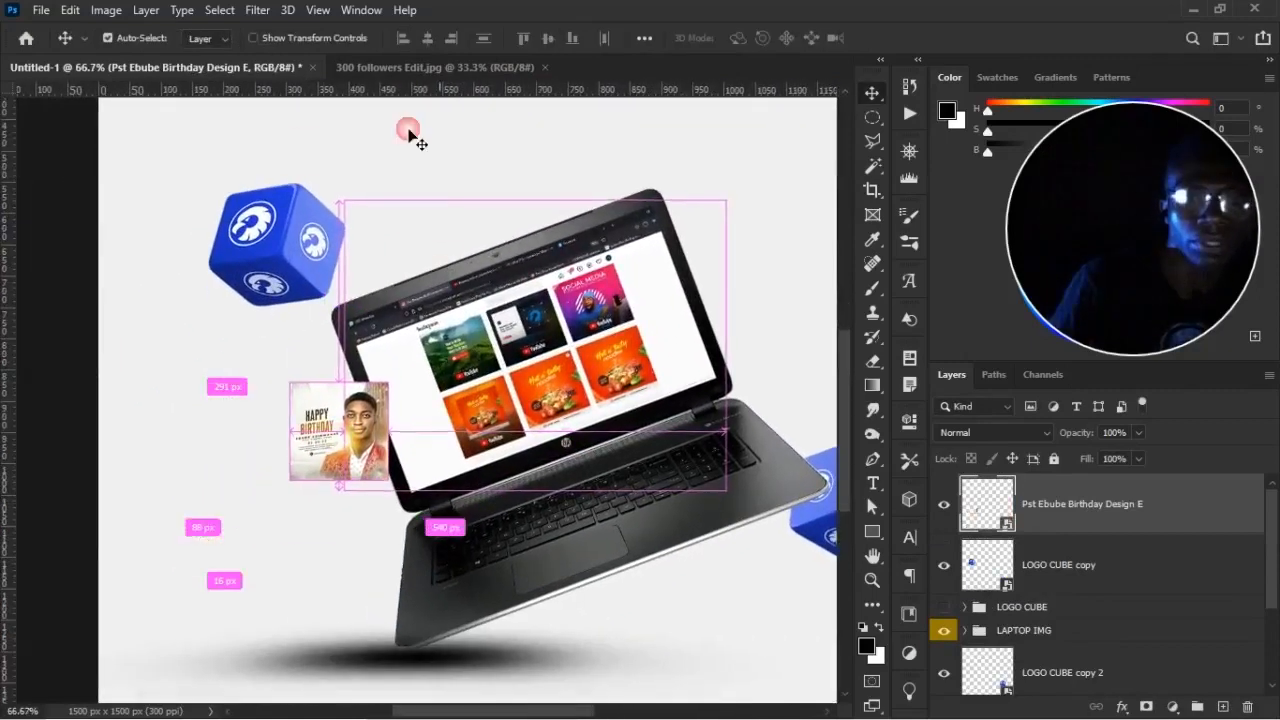
left_click(405, 70)
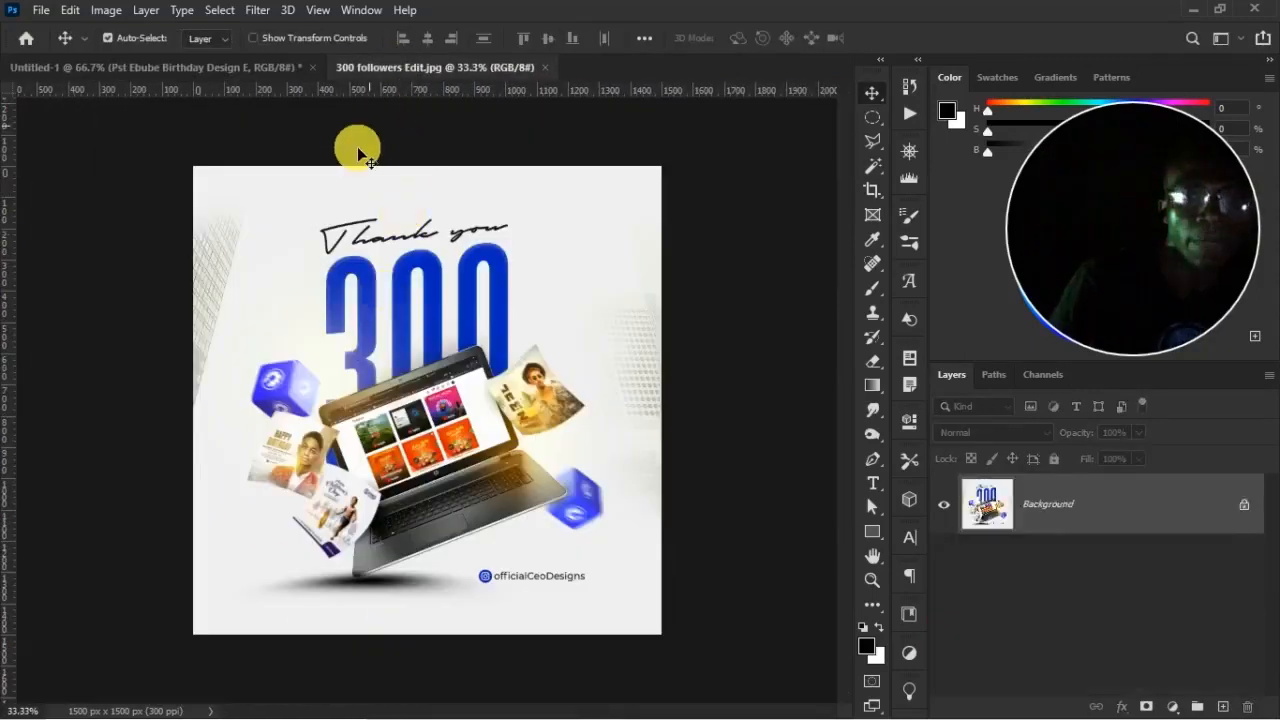
left_click(246, 75)
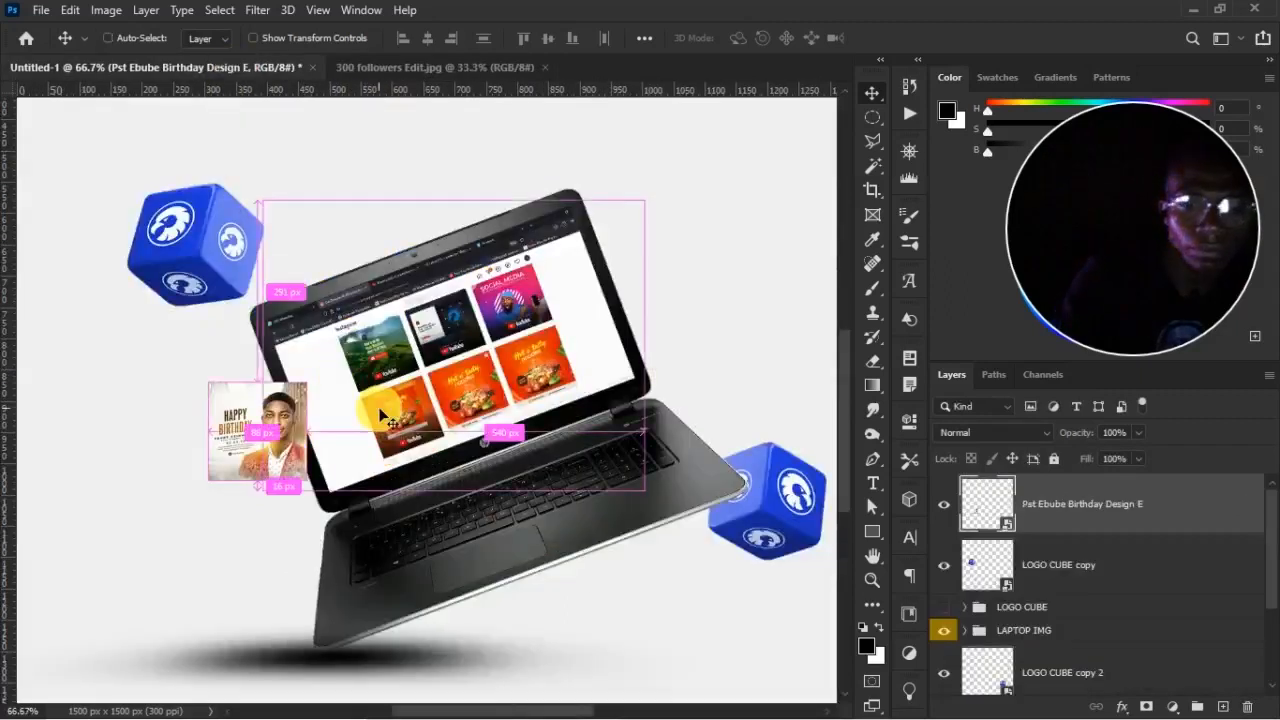
key("ctrl+t")
left_click_drag(324, 388, 207, 338)
left_click_drag(259, 287, 268, 290)
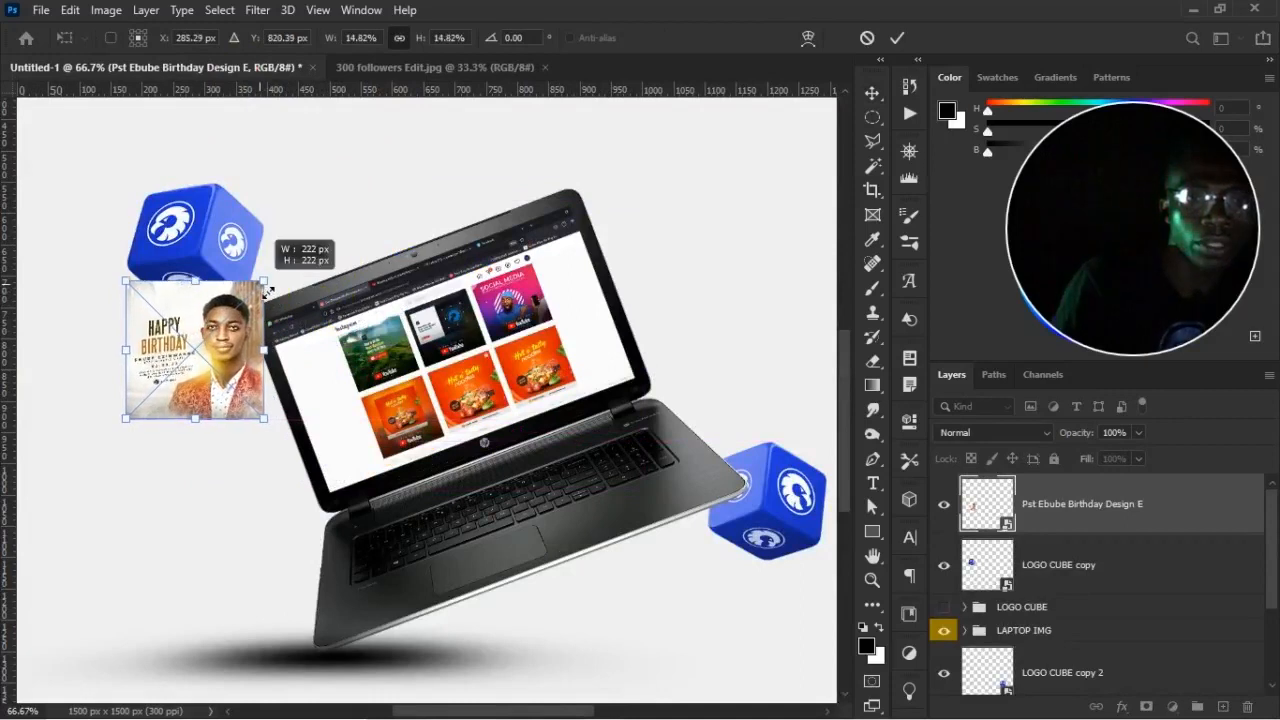
Warp the birthday flyer like floating paper, bowing its side edges and curving its lower edge downward
right_click(217, 363)
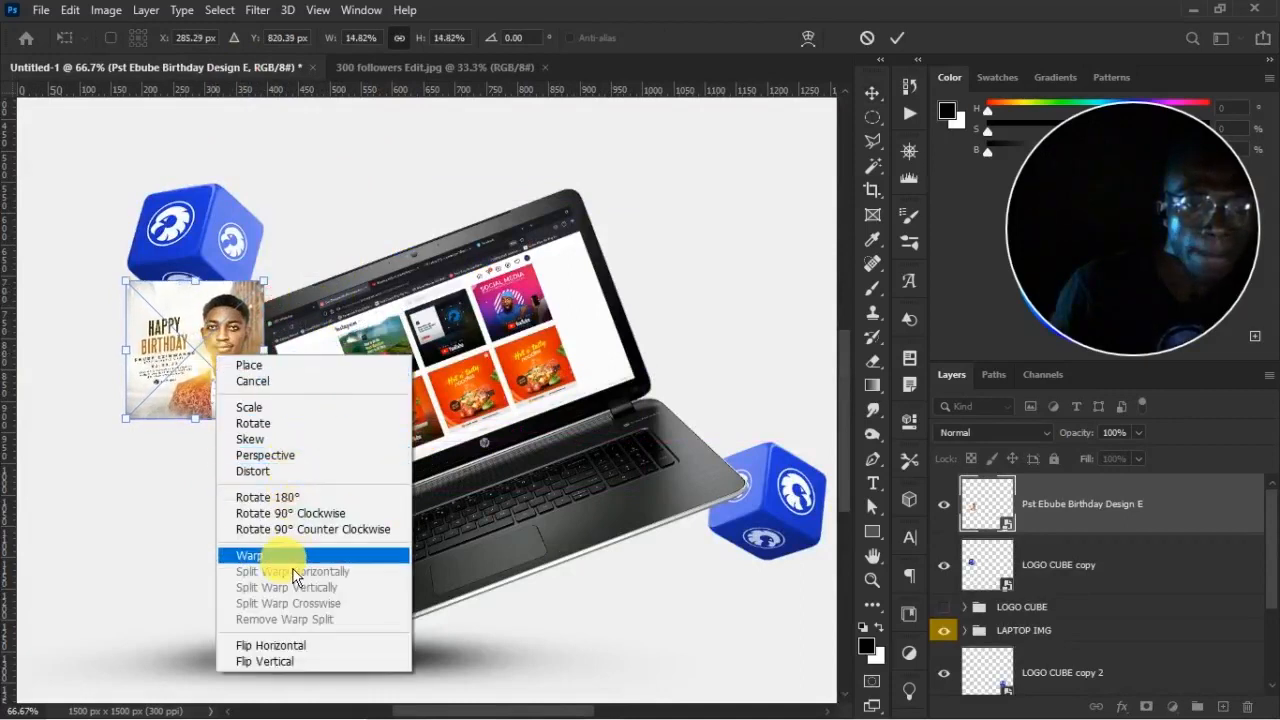
left_click(270, 556)
mouse_move(261, 327)
left_mouse_down()
mouse_move(233, 329)
mouse_move(256, 337)
left_mouse_up()
left_click_drag(127, 333, 101, 338)
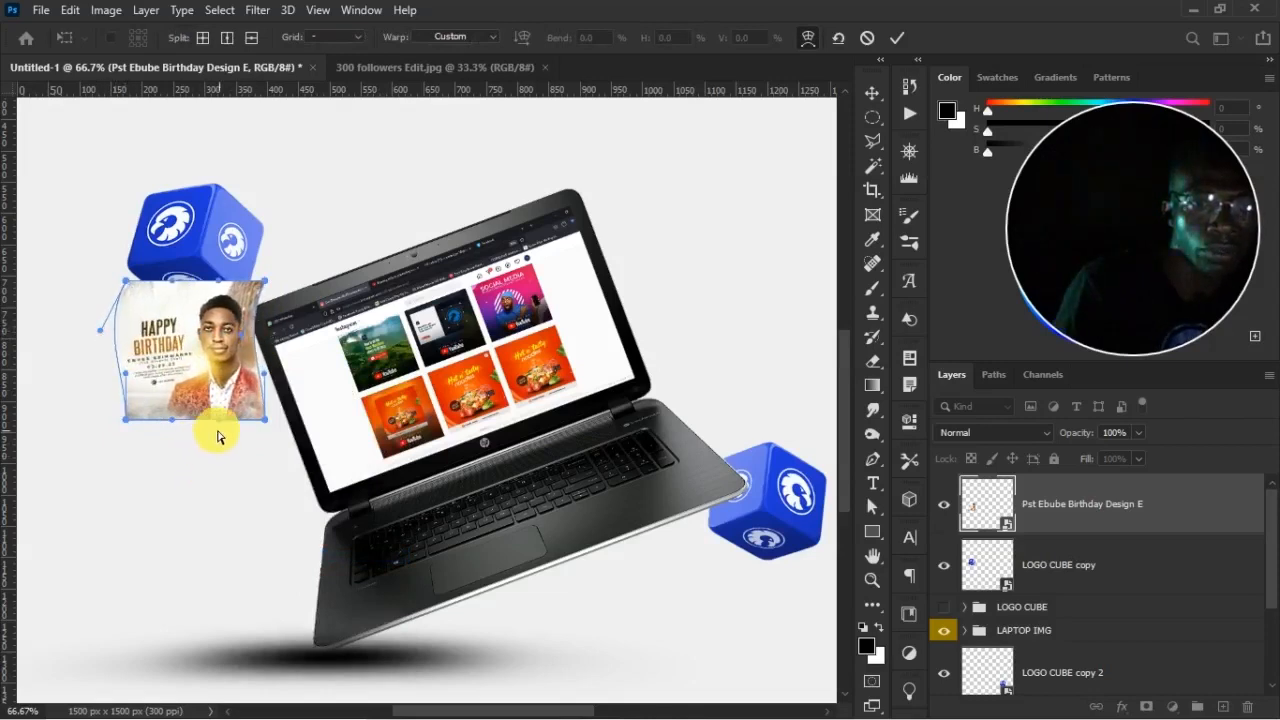
left_click_drag(222, 427, 175, 431)
mouse_move(172, 281)
left_mouse_down()
mouse_move(178, 303)
mouse_move(222, 303)
mouse_move(176, 288)
left_mouse_up()
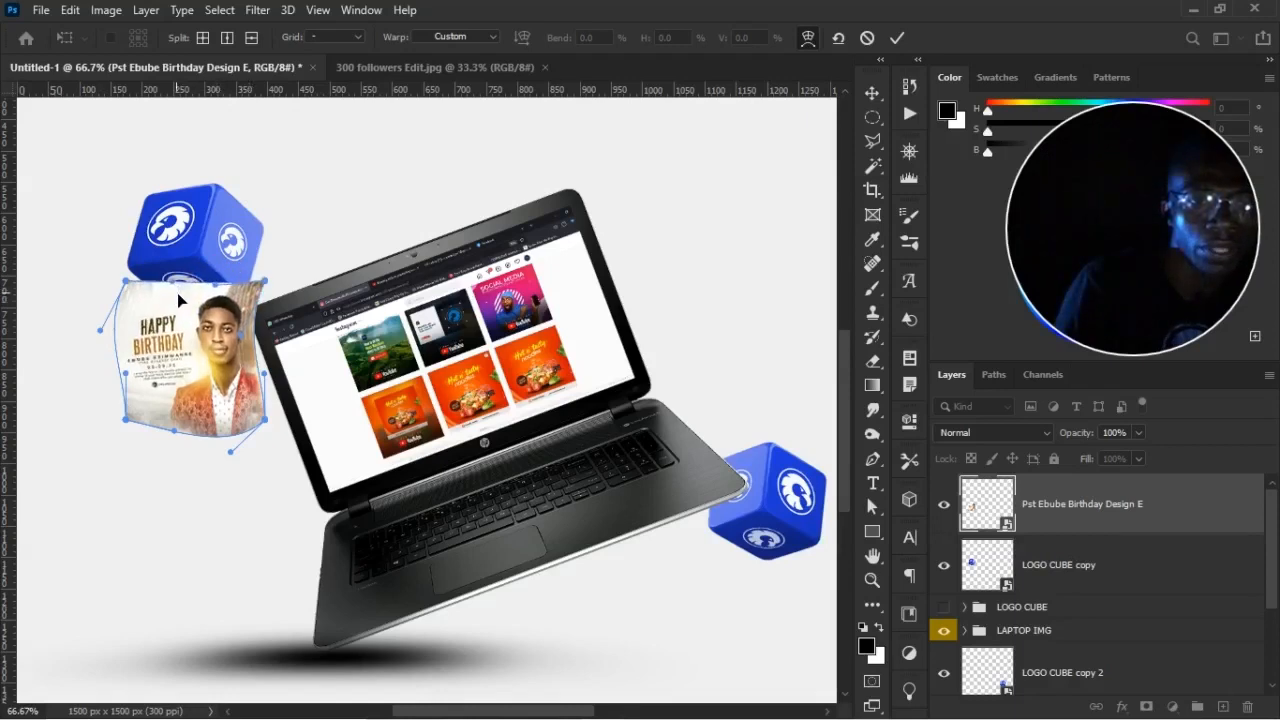
mouse_move(130, 424)
left_mouse_down()
mouse_move(143, 428)
mouse_move(138, 418)
left_mouse_up()
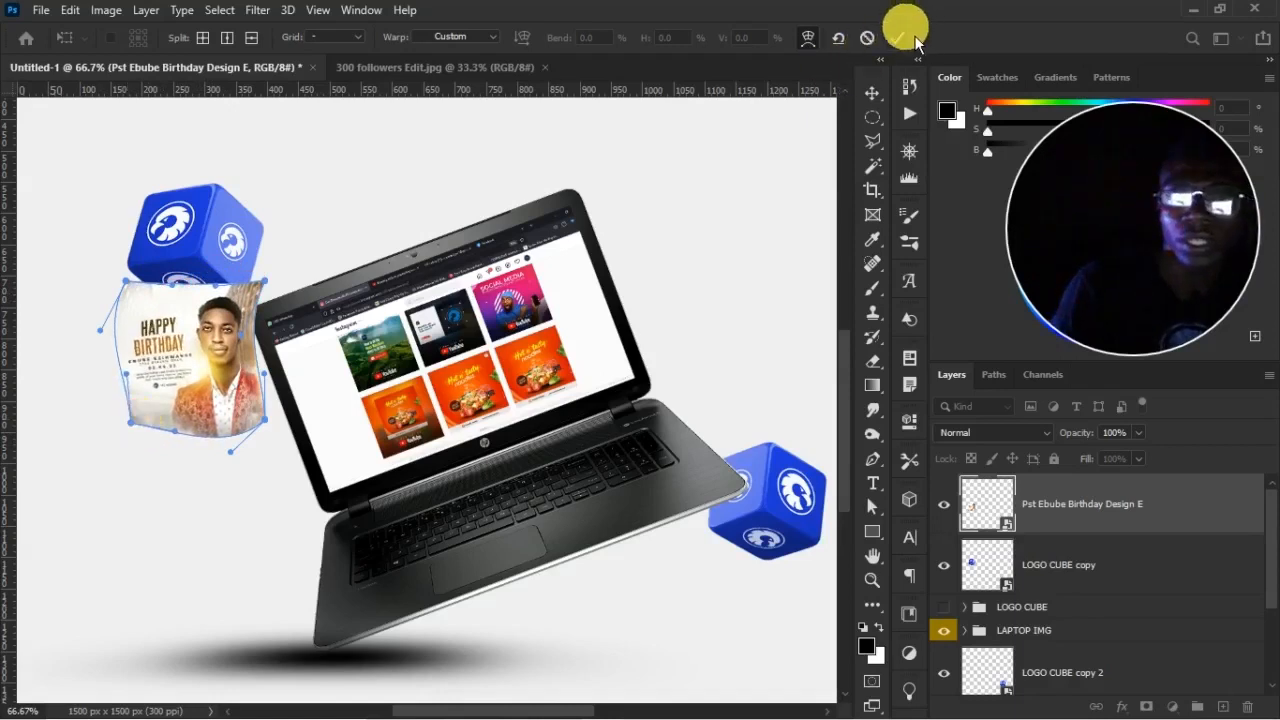
key("Return")
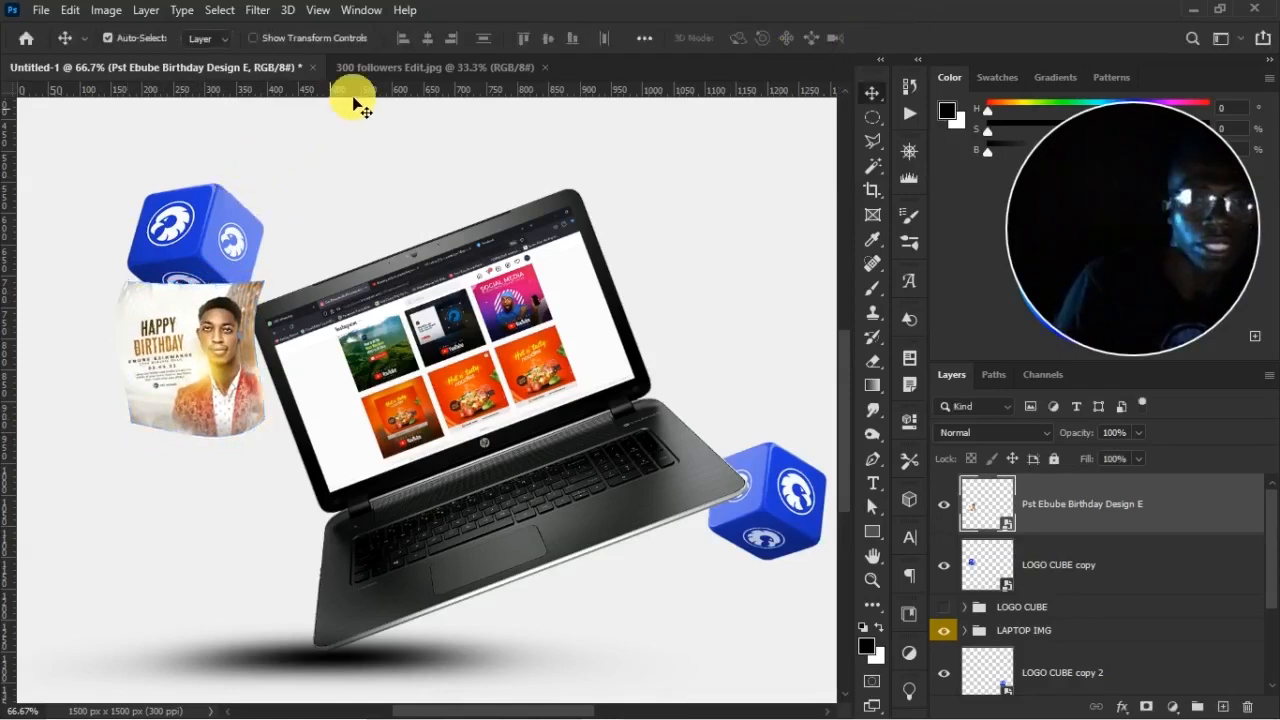
Compare with the reference and try rotating the birthday flyer to 63.61°
left_click(392, 68)
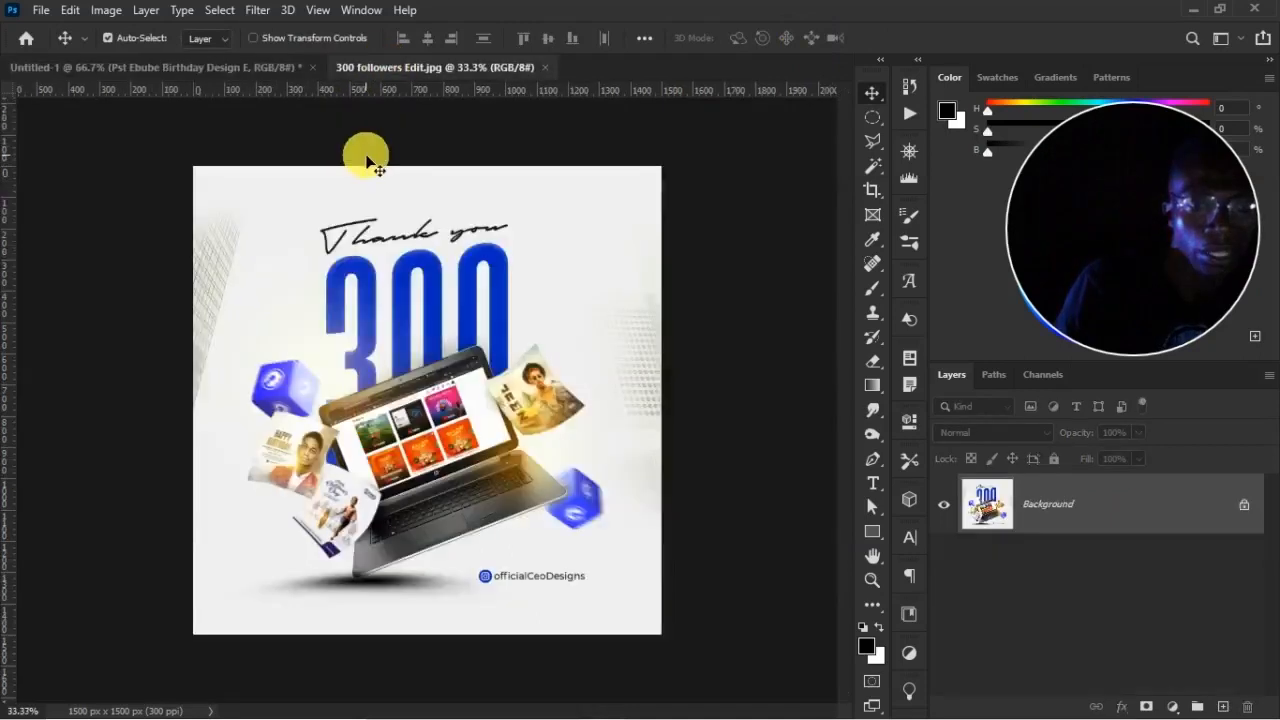
left_click(261, 70)
key("ctrl+t")
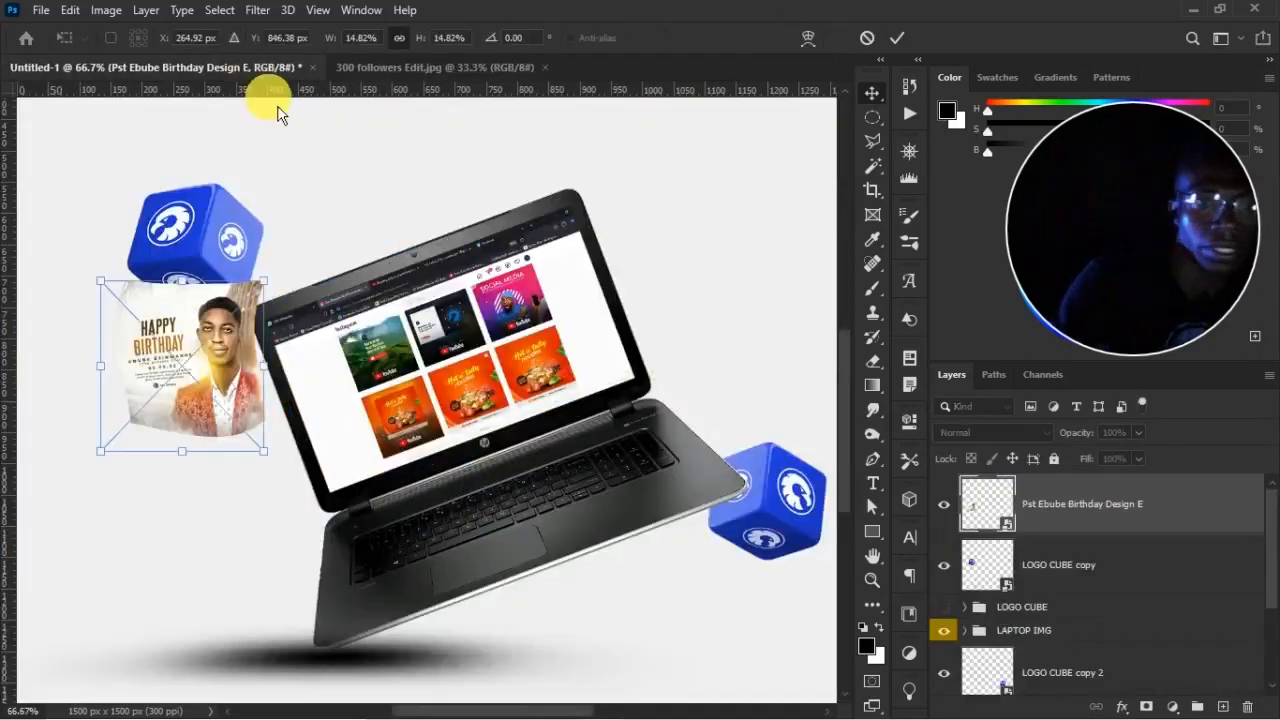
left_click_drag(343, 251, 387, 463)
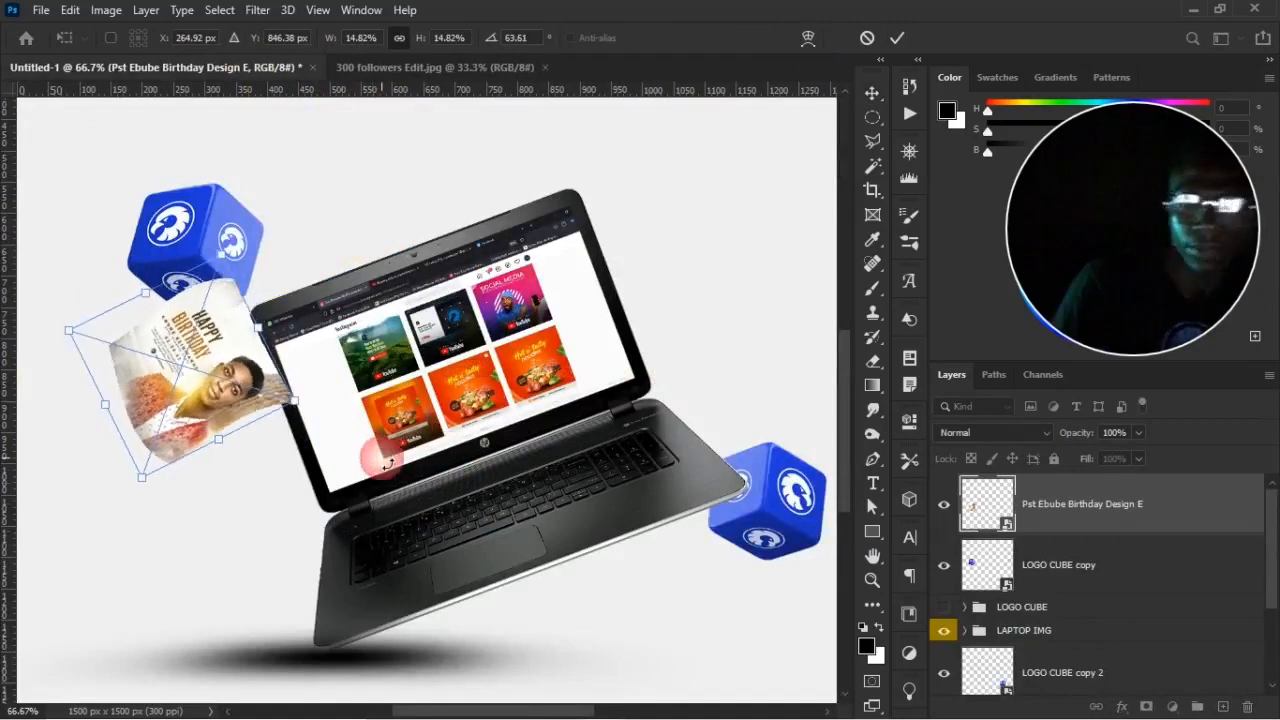
key("Return")
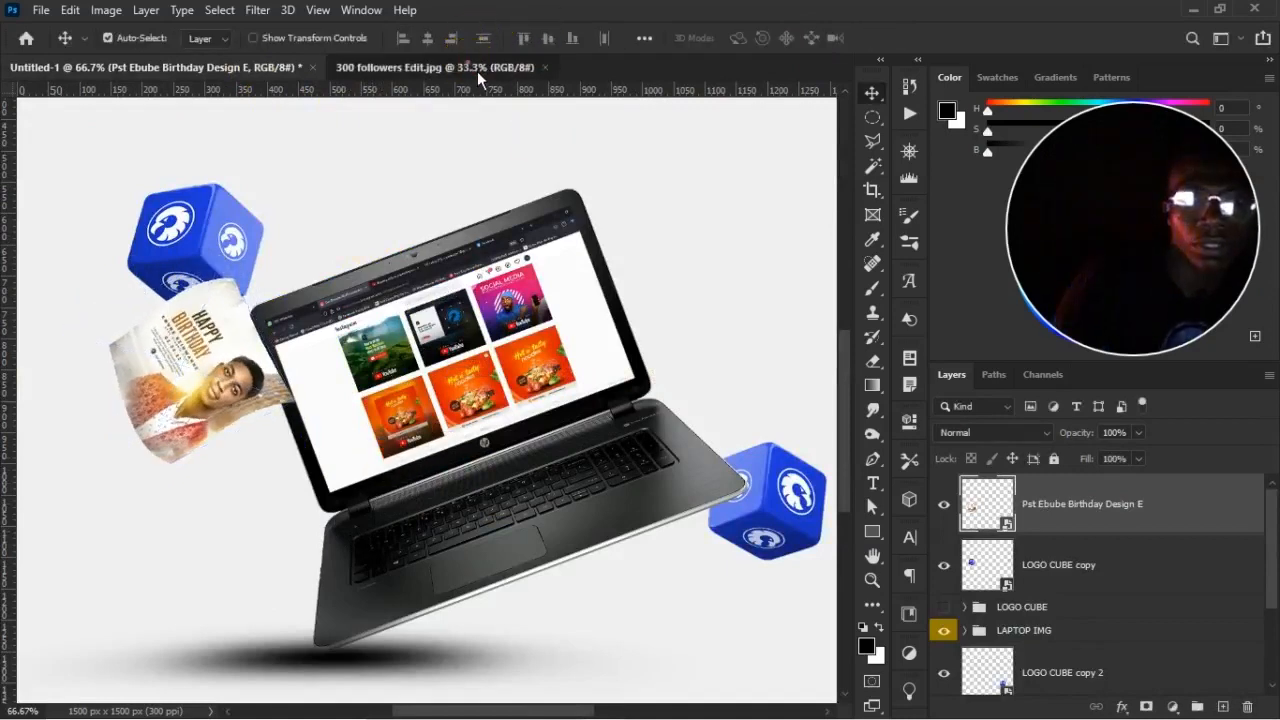
Check the flyer's tilt against the reference and set the birthday flyer's rotation to about 19.99°
left_click(477, 70)
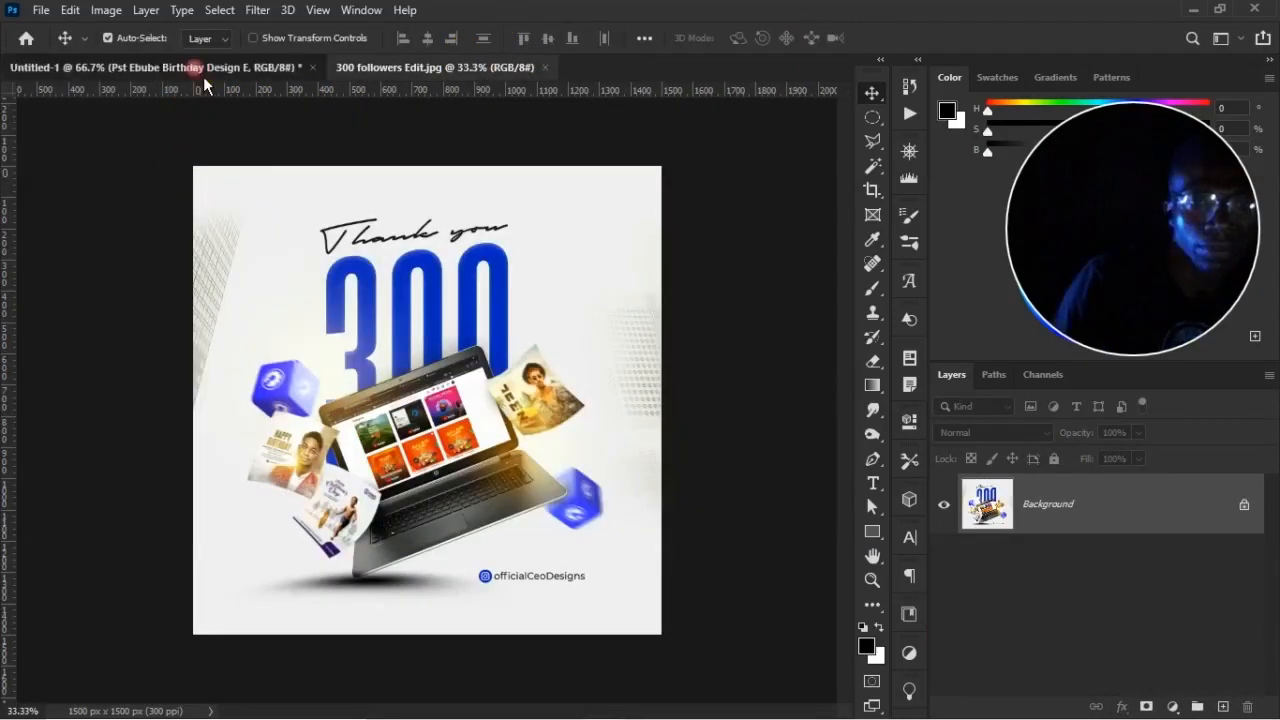
left_click(203, 70)
key("ctrl+t")
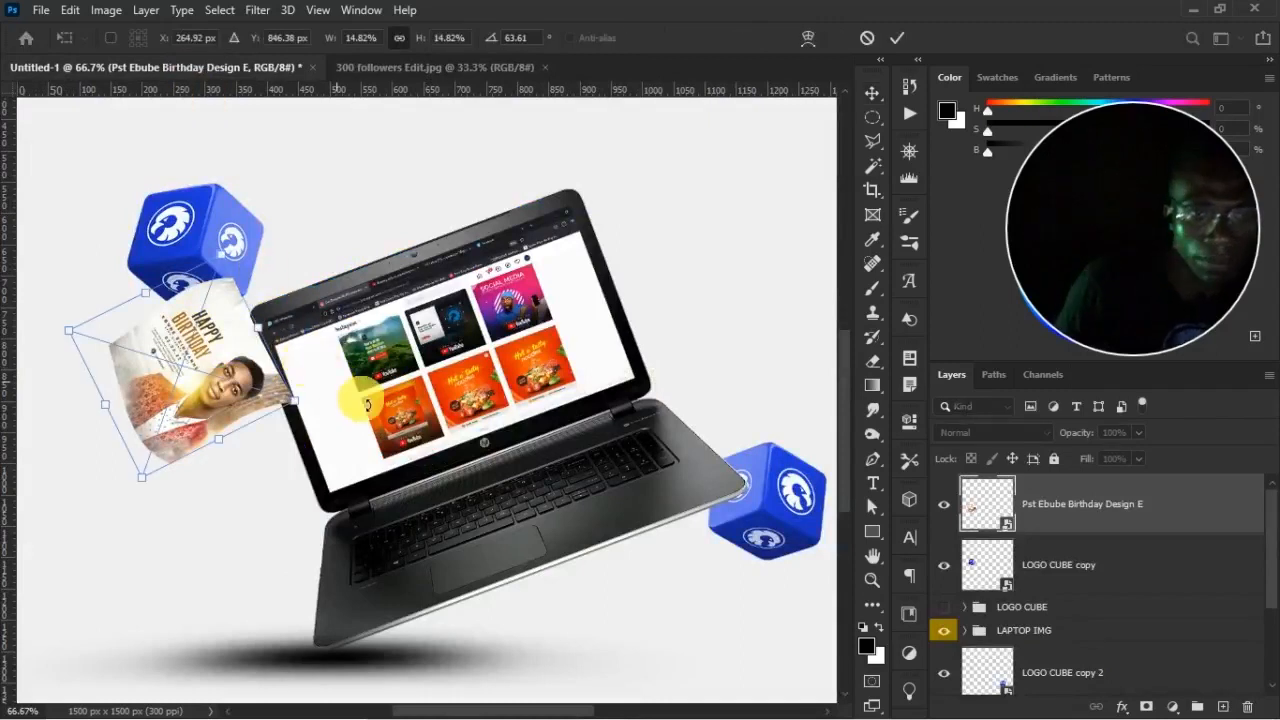
left_click_drag(363, 400, 341, 256)
right_click(195, 425)
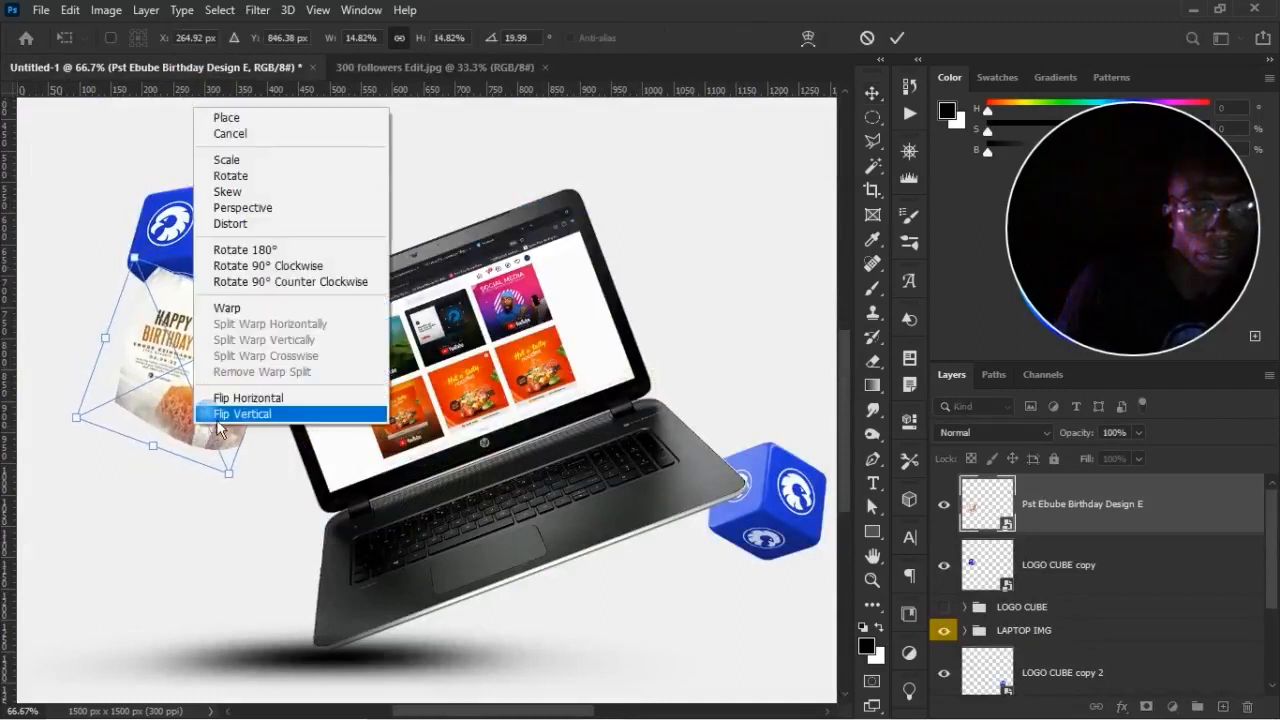
left_click(249, 196)
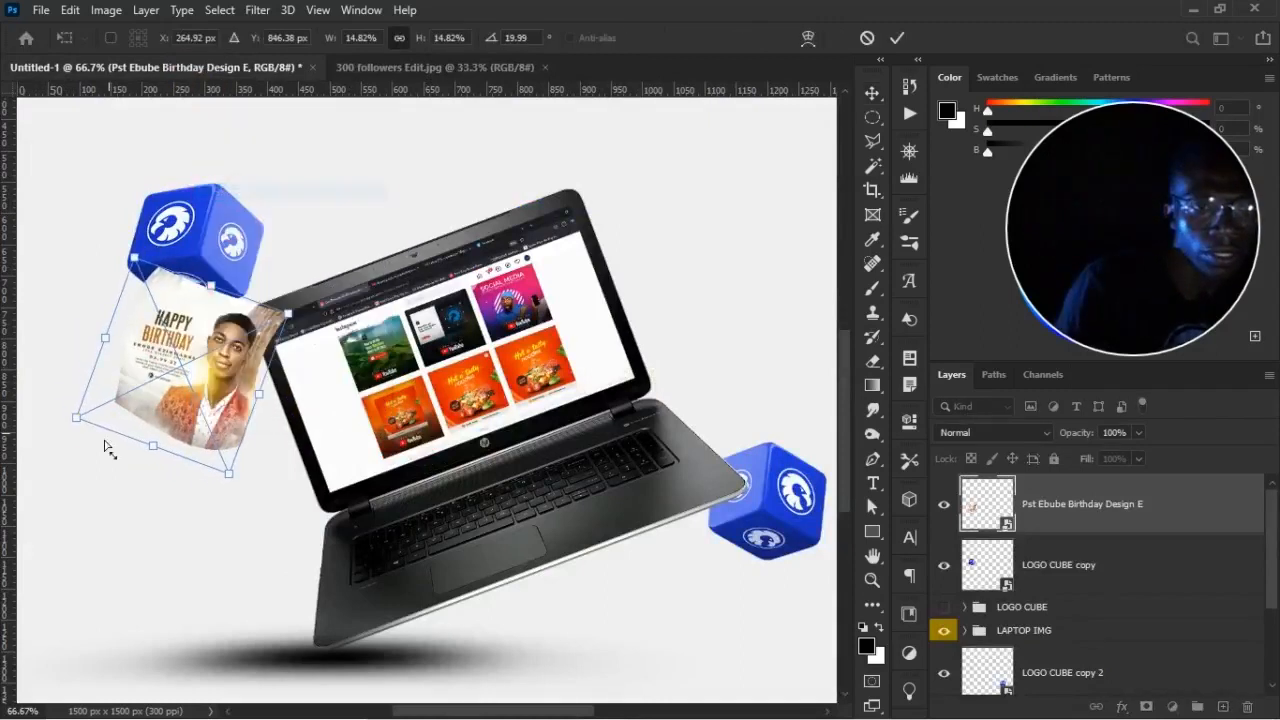
Refine the birthday flyer's warp by pulling its lower corners downward and nudging its upper corners
right_click(199, 416)
left_click(225, 570)
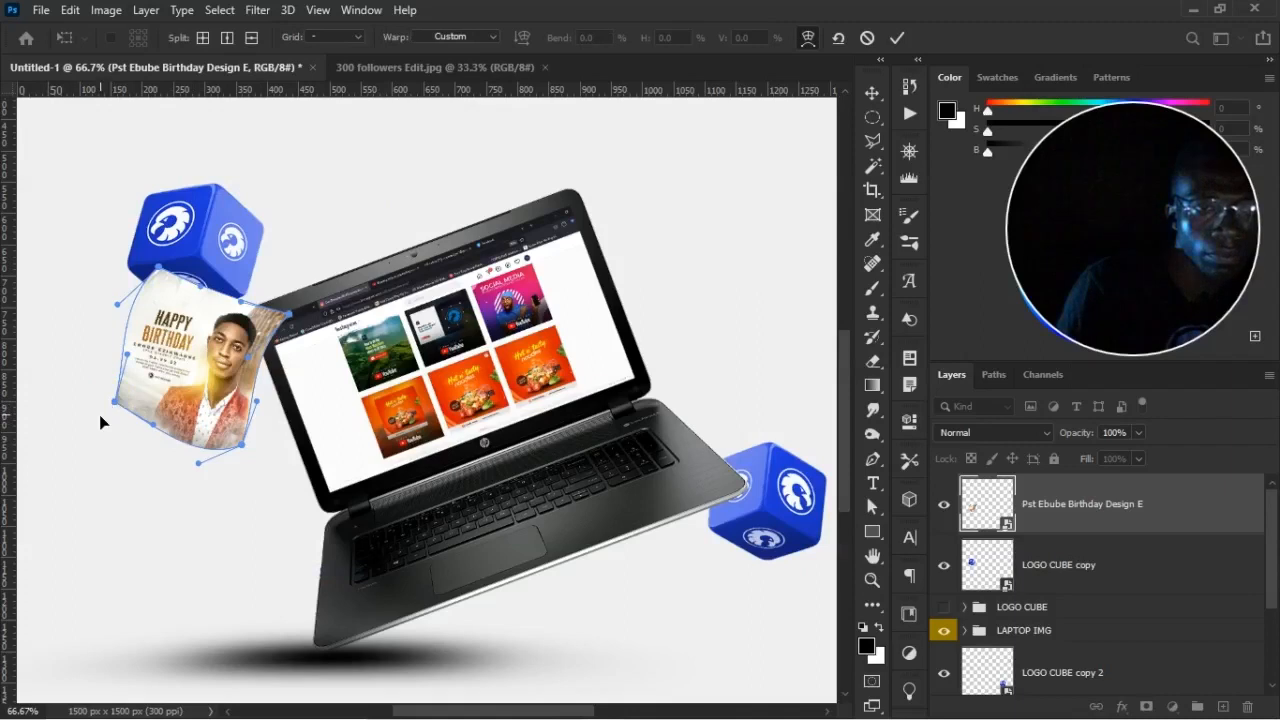
left_click_drag(115, 400, 106, 418)
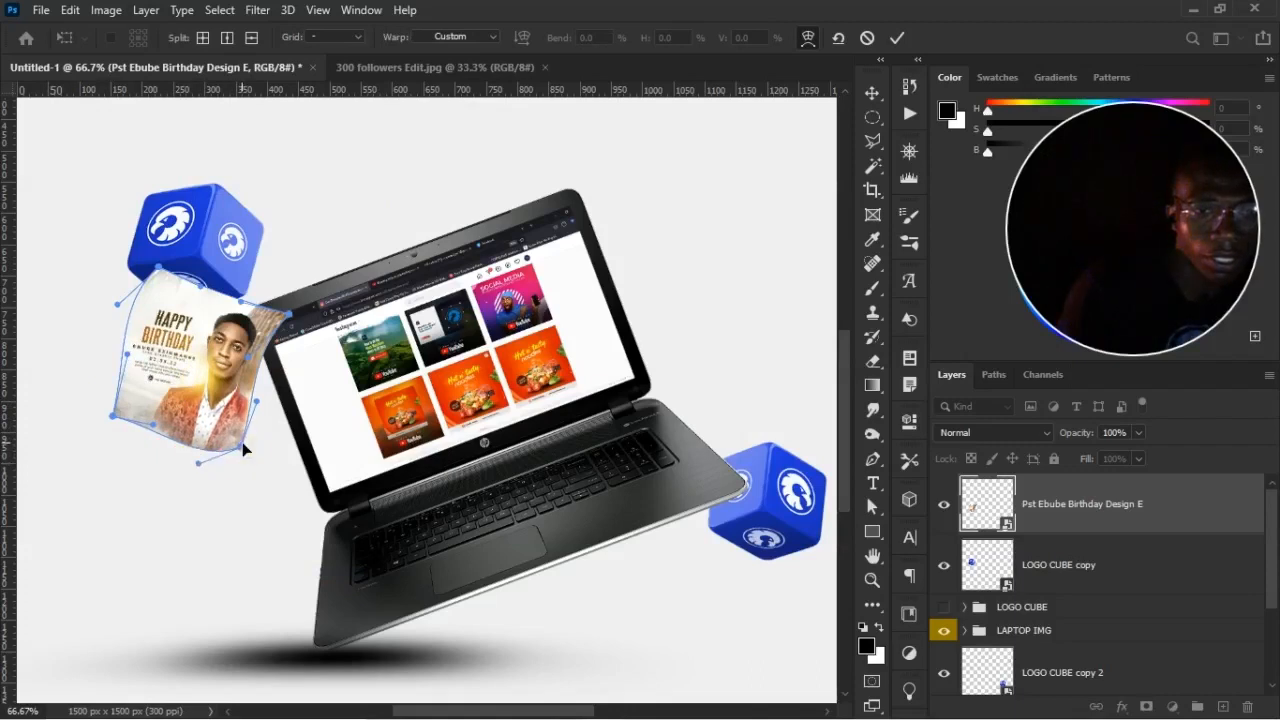
left_click_drag(244, 450, 237, 463)
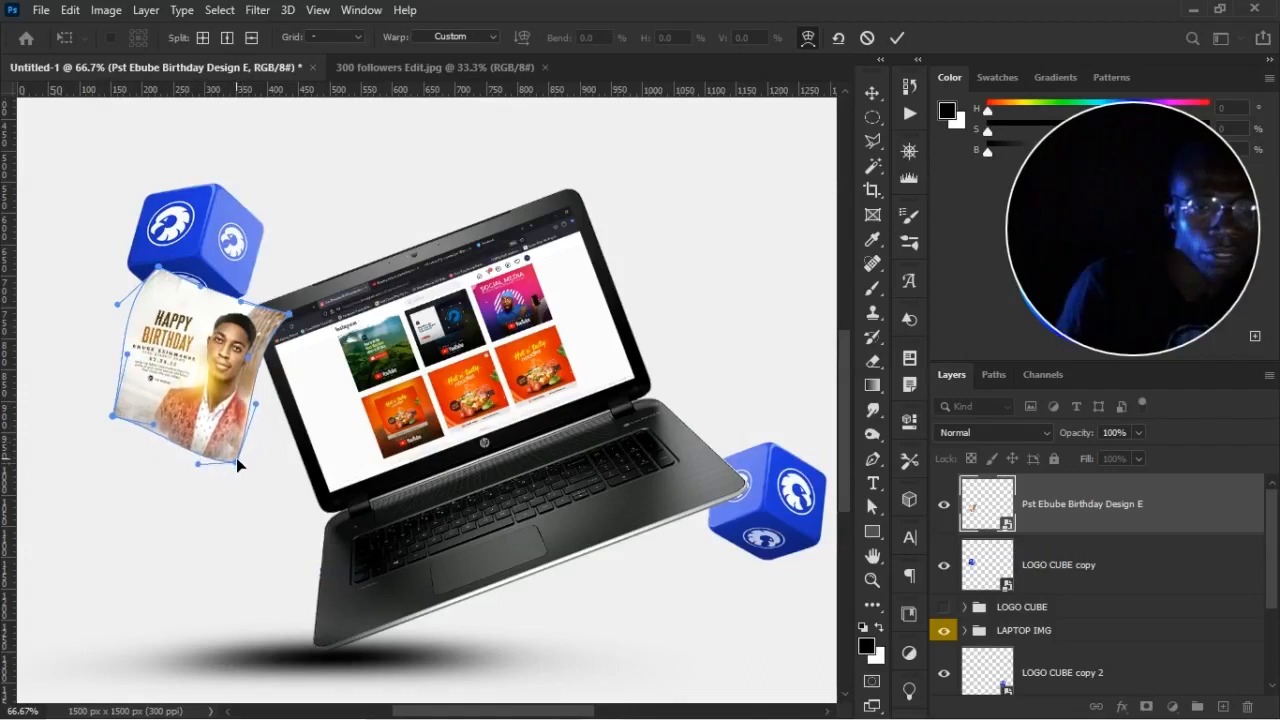
left_click(166, 279)
left_click_drag(160, 273, 167, 275)
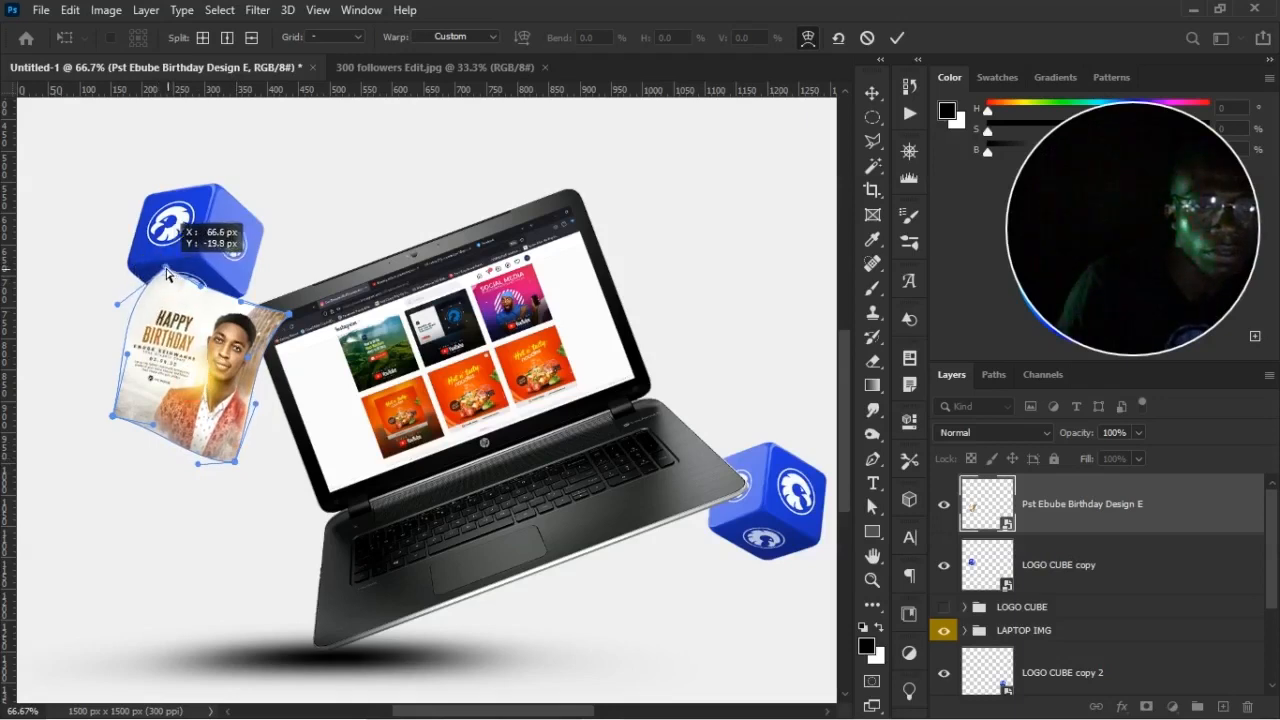
left_click(261, 409)
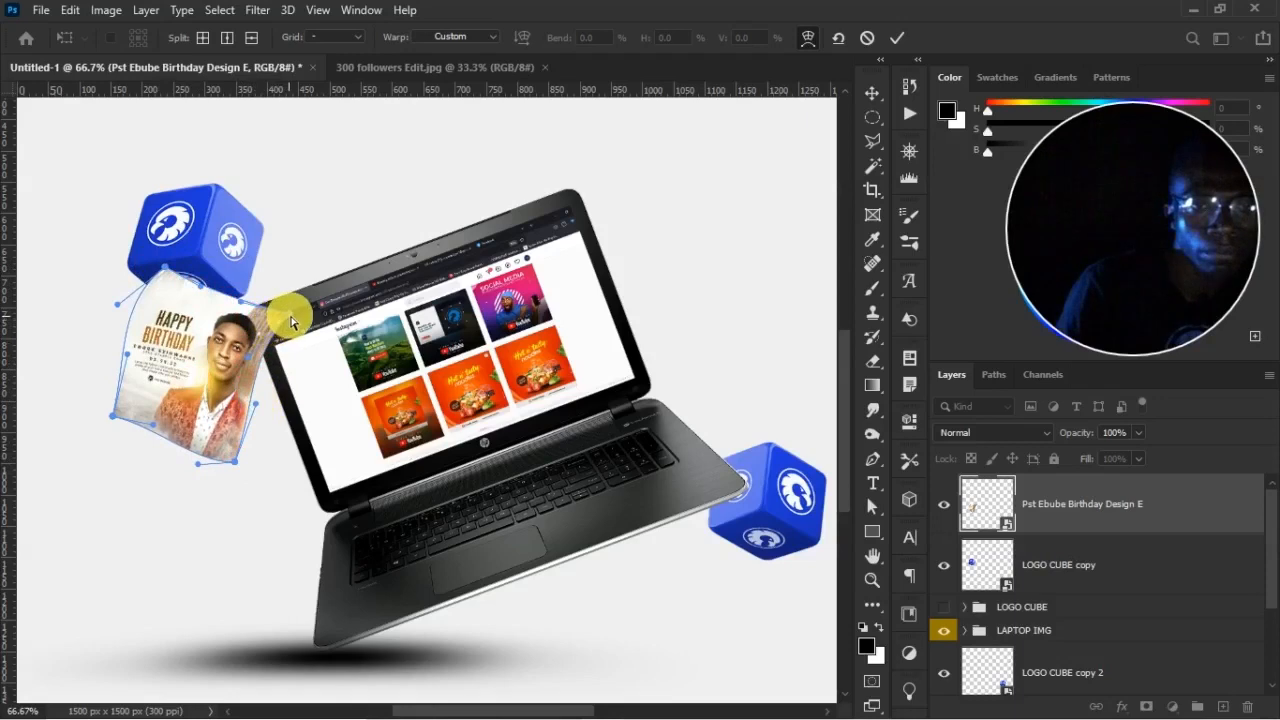
left_click_drag(291, 321, 291, 321)
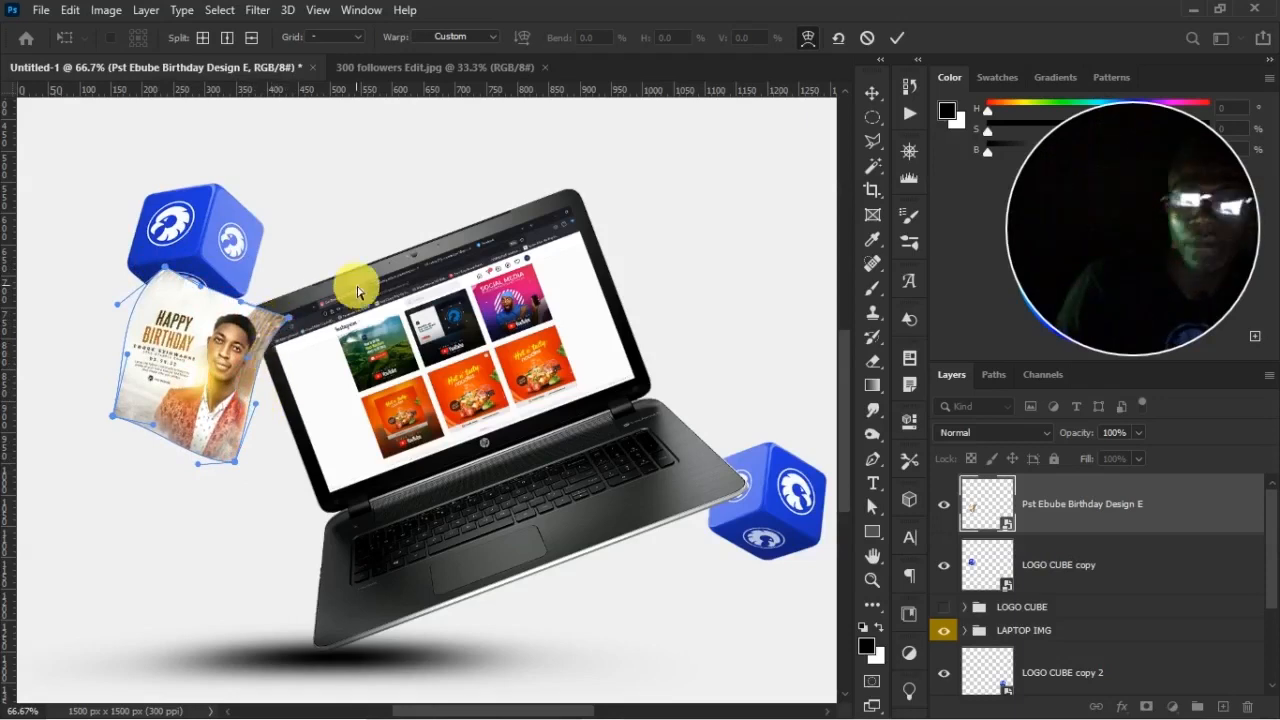
key("Return")
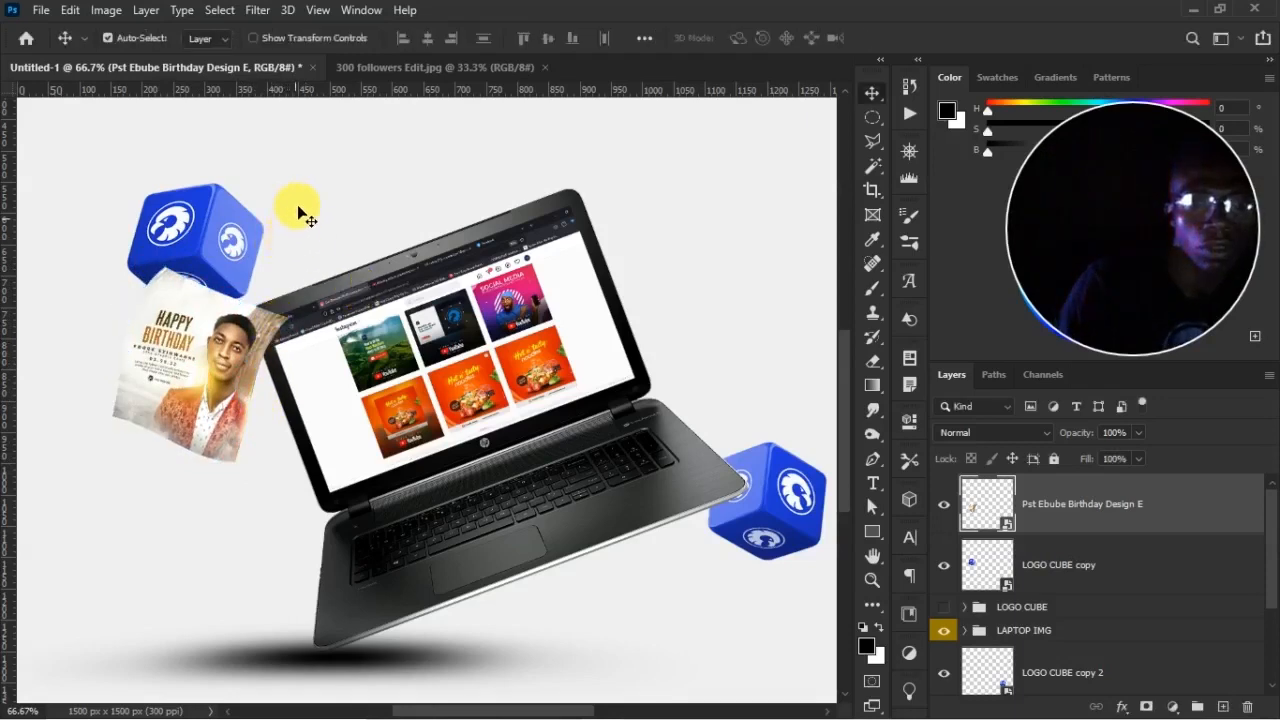
Place the Happy Children Day flyer image, scale it to about 30.51%, and position it over the laptop
left_click(41, 10)
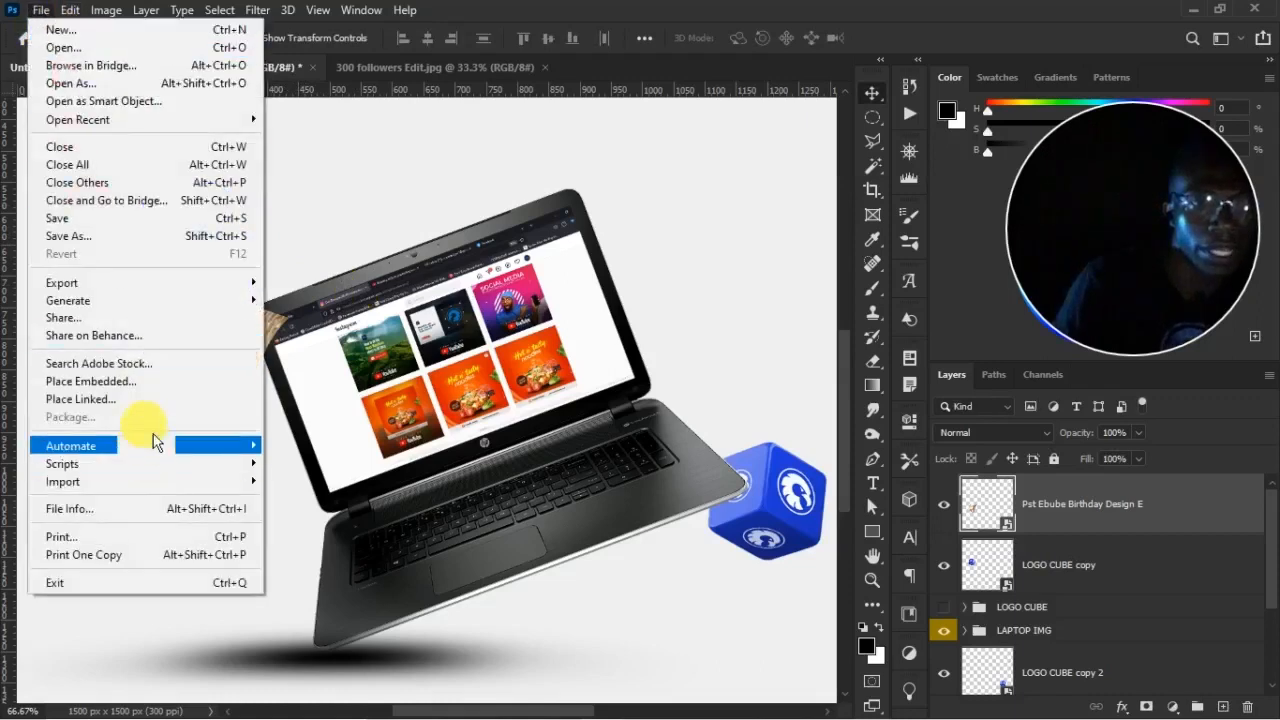
left_click(148, 376)
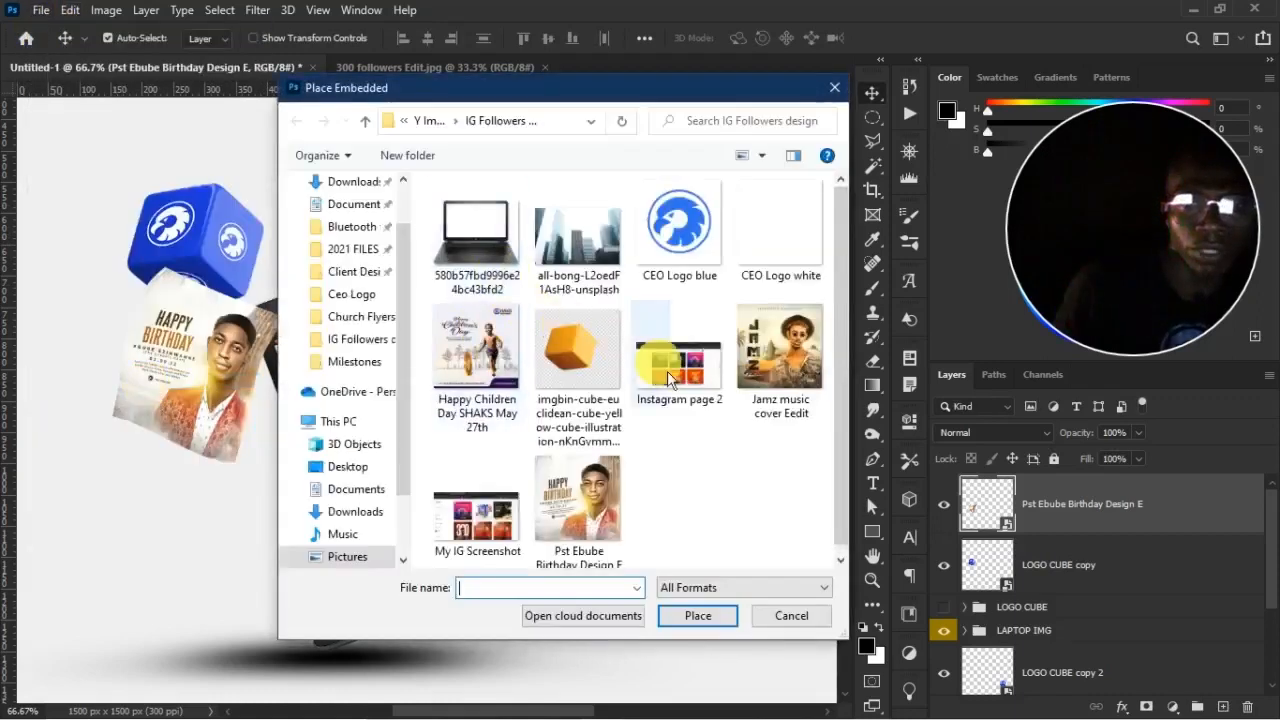
double_click(482, 355)
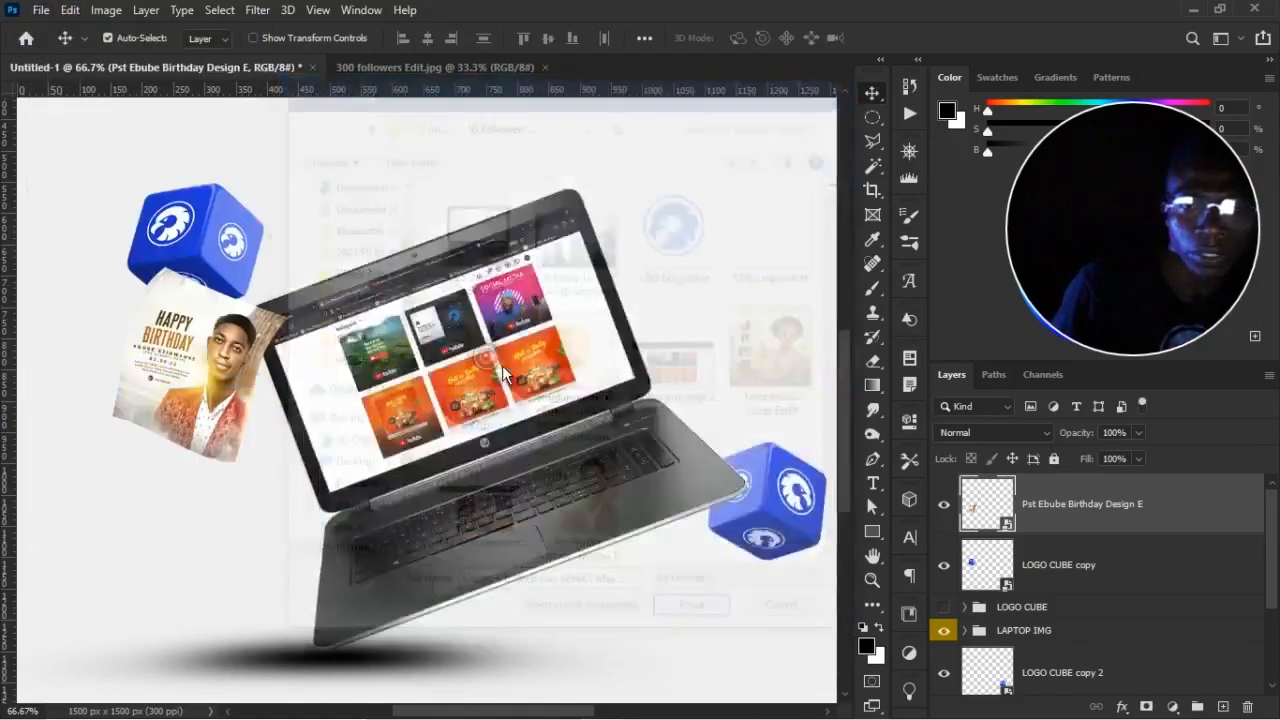
key("ctrl+minus")
key("ctrl+minus")
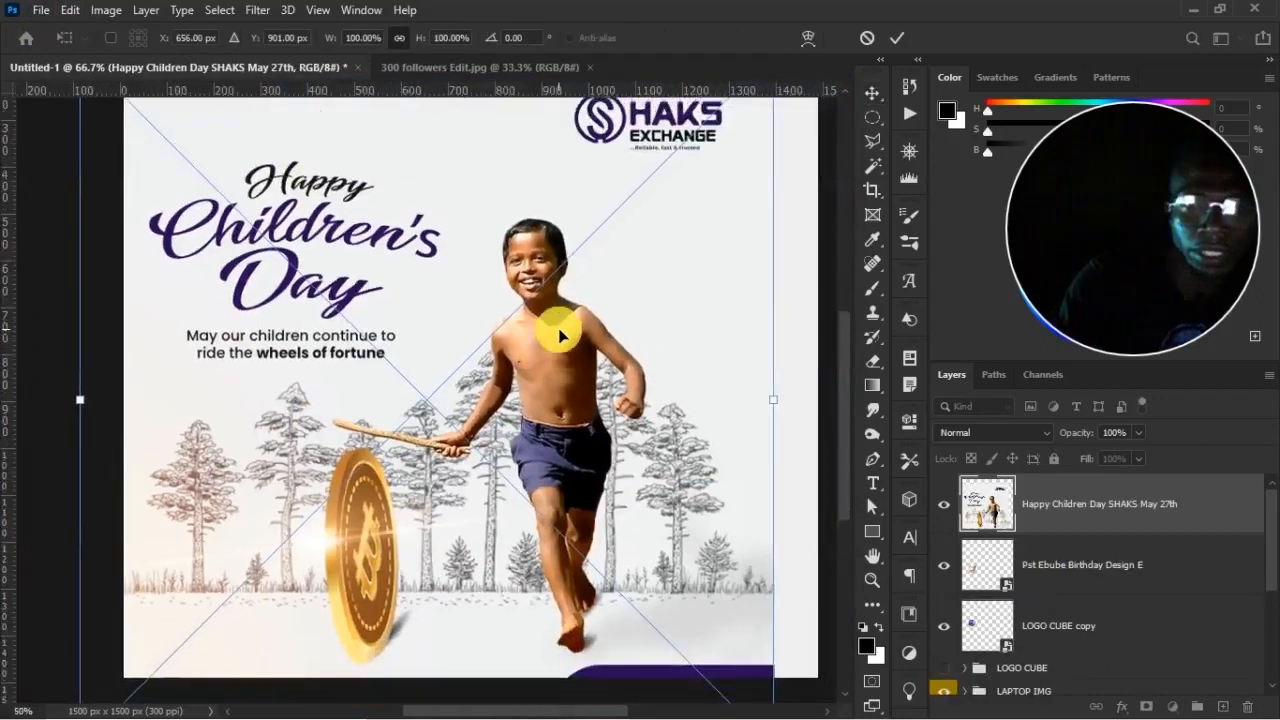
left_click_drag(640, 220, 307, 536)
left_click_drag(269, 578, 519, 385)
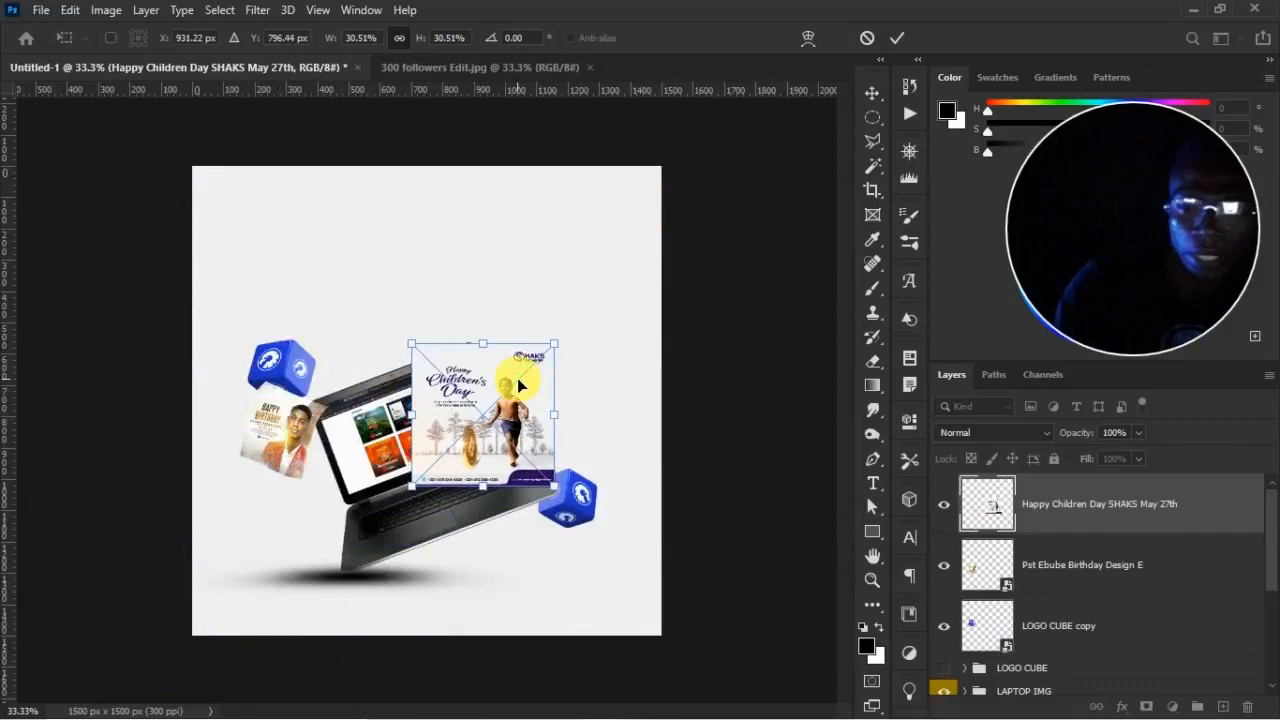
left_click(897, 38)
Raise the Children's Day flyer above the laptop screen and try a first distortion, checking the reference
key("ctrl+t")
left_click_drag(530, 400, 514, 372)
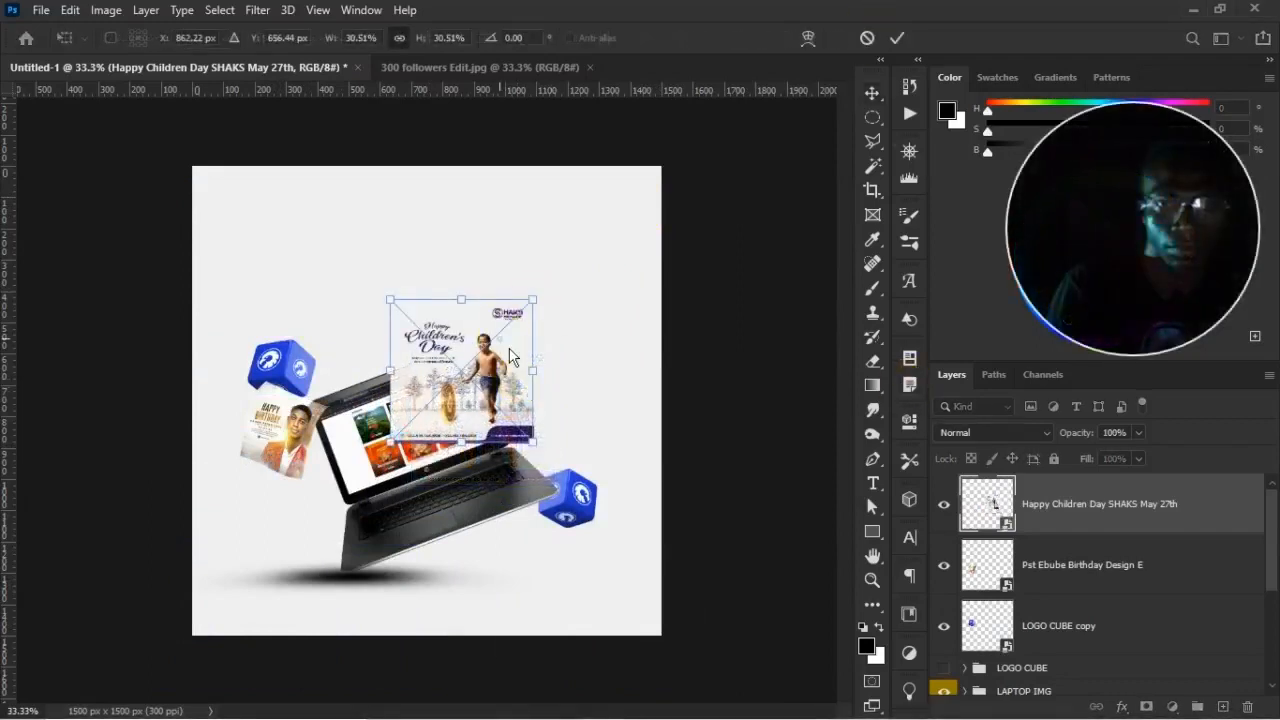
right_click(509, 356)
left_click(545, 467)
key("Return")
key("ctrl+Tab")
key("ctrl+Tab")
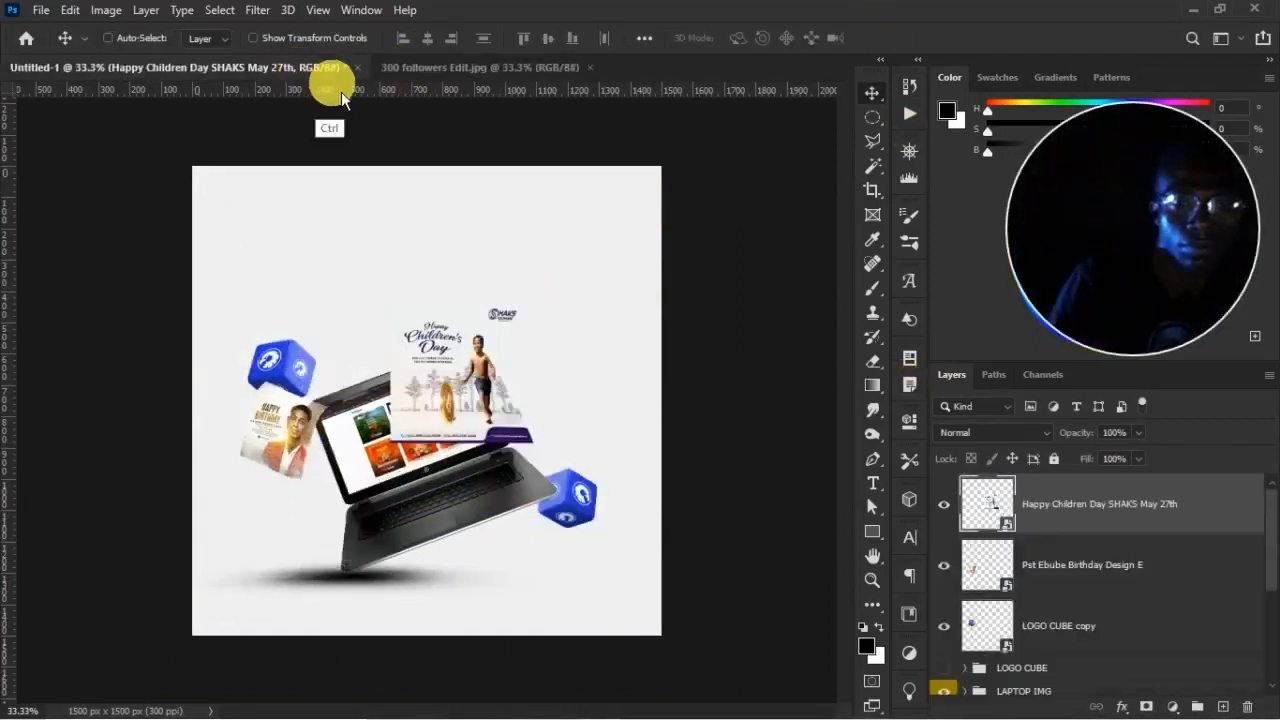
key("ctrl+z")
Warp the Children's Day flyer by bowing both side edges, and compare it with the reference
key("ctrl+t")
right_click(497, 383)
left_click(545, 546)
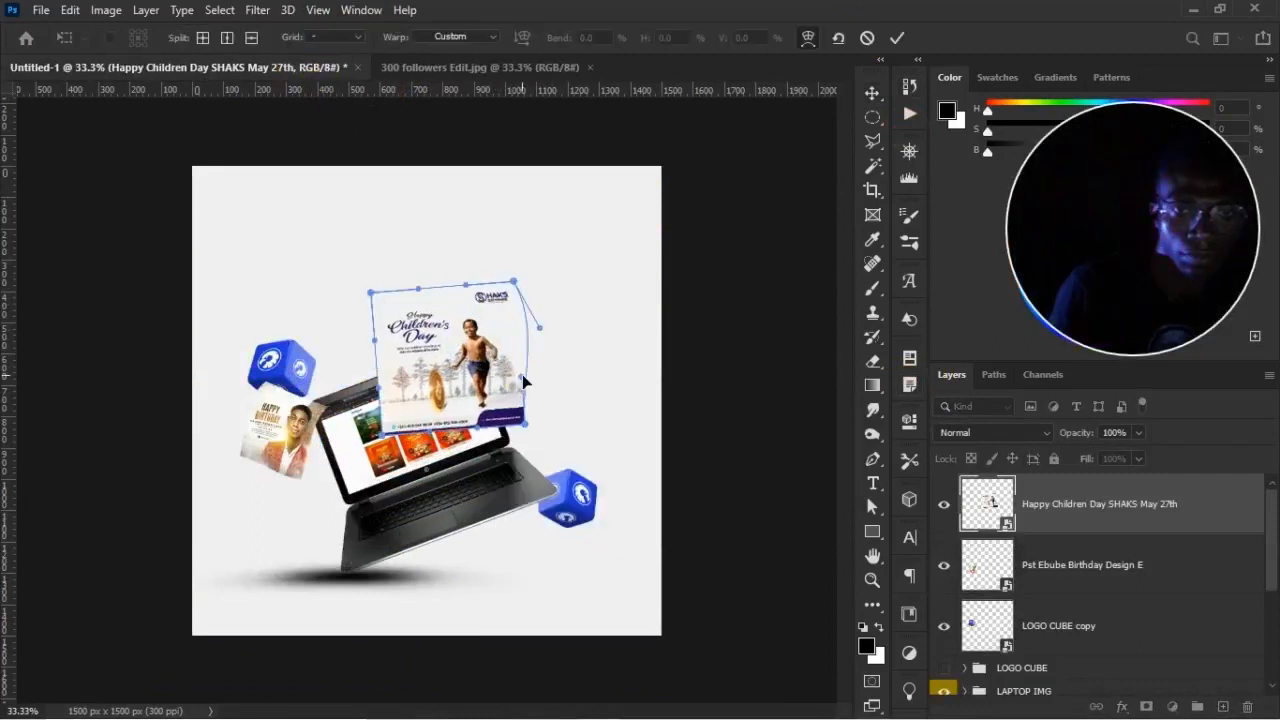
left_click_drag(522, 376, 543, 378)
left_click_drag(375, 340, 399, 344)
key("Return")
left_click(458, 71)
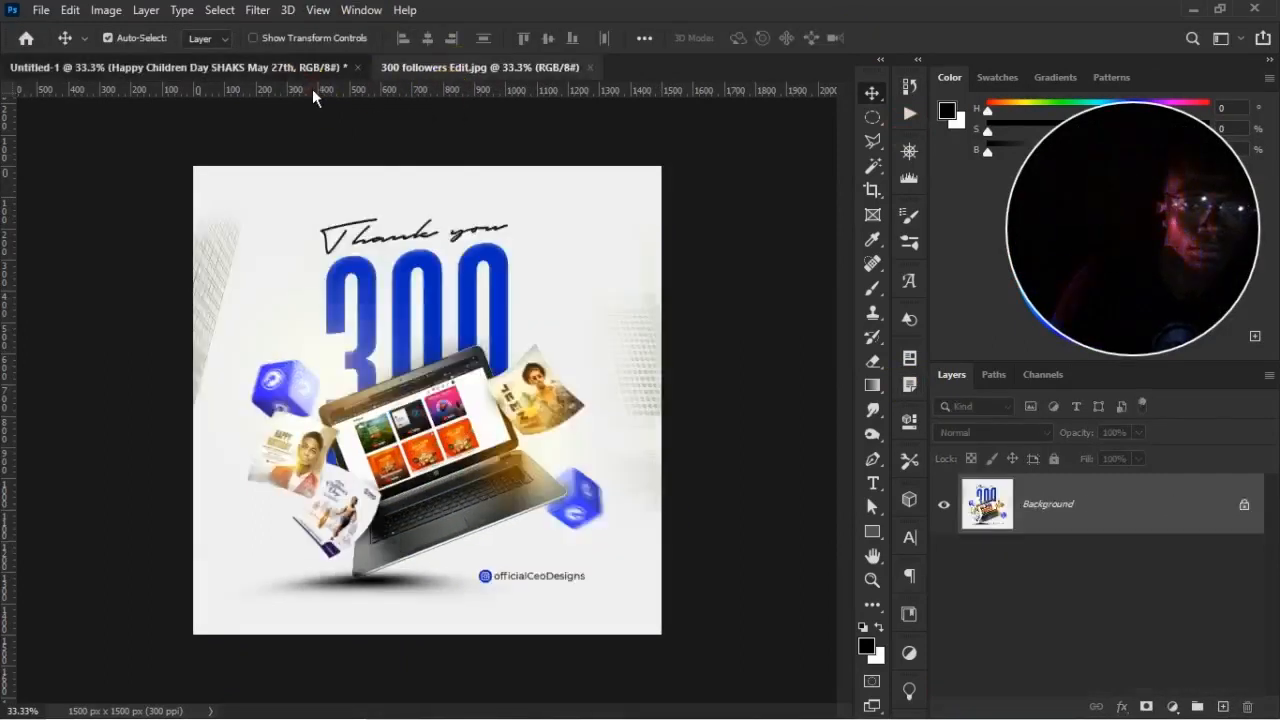
left_click(310, 71)
Refine the Children's Day flyer's warp by repositioning its two upper corners
key("ctrl+t")
right_click(497, 299)
left_click(529, 499)
left_click_drag(513, 281, 522, 268)
left_click_drag(371, 292, 385, 302)
key("Return")
Rotate the Children's Day flyer clockwise and move it below the birthday flyer, beside the laptop base, matching the reference
key("ctrl+t")
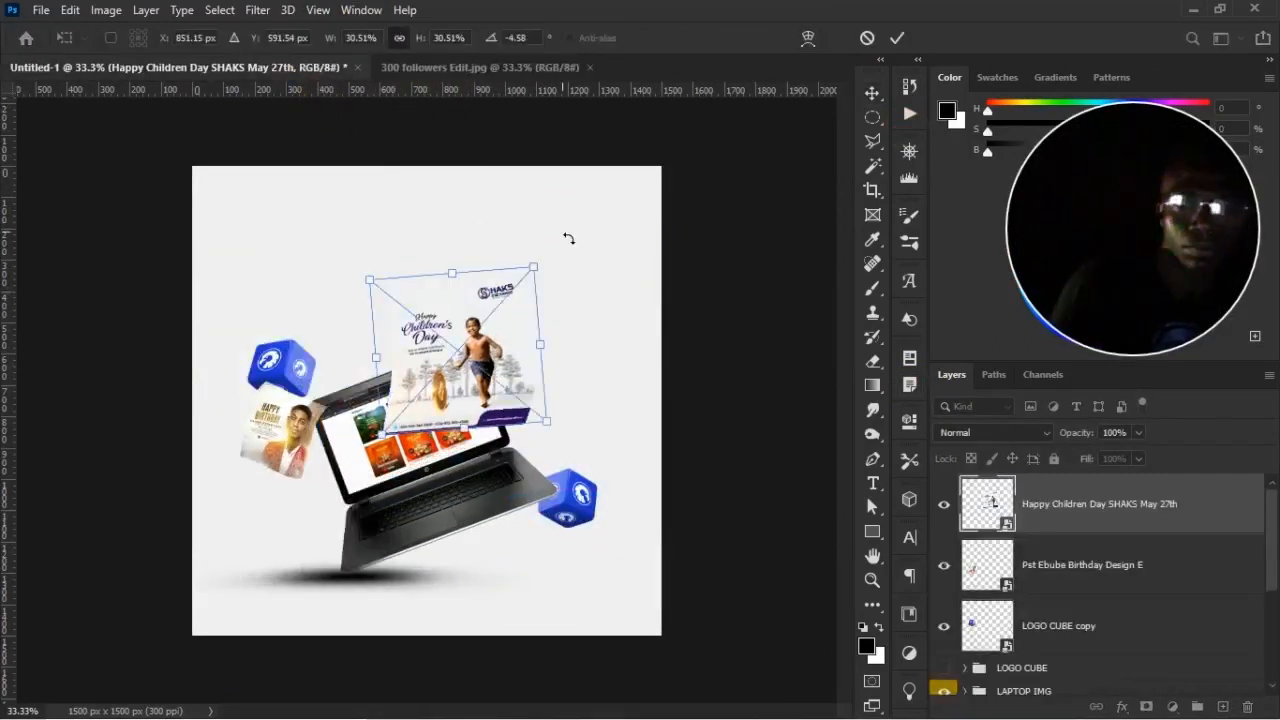
left_click_drag(569, 240, 604, 362)
left_click_drag(568, 359, 523, 353)
left_click_drag(445, 360, 296, 511)
left_click_drag(314, 436, 336, 459)
key("Return")
left_click(452, 72)
left_click(310, 70)
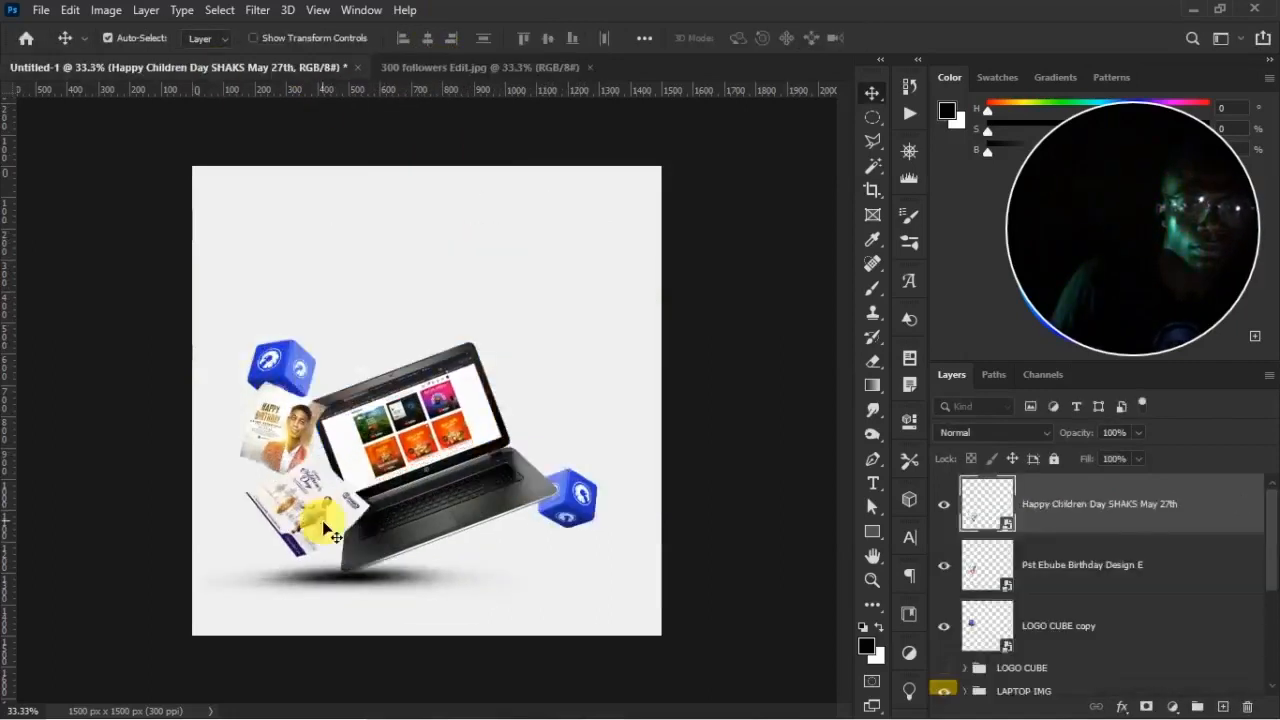
Nudge the Children's Day flyer toward the laptop and stack its layer beneath the birthday flyer, checking the reference
left_click_drag(323, 527, 334, 515)
left_click_drag(1080, 515, 1082, 585)
left_click(440, 68)
left_click(285, 70)
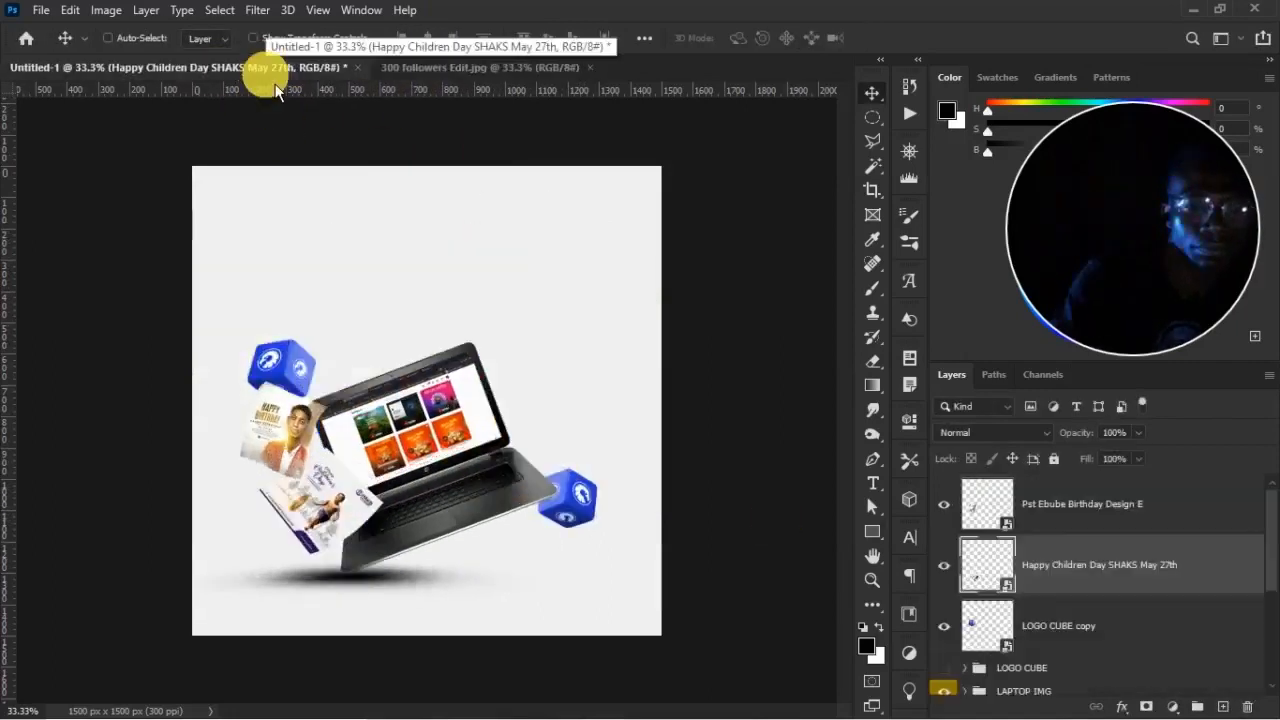
Distort the Children's Day flyer further by adjusting its corner nearest the laptop screen
key("ctrl+t")
right_click(336, 152)
left_click(400, 244)
left_click_drag(377, 460, 376, 478)
right_click(377, 491)
left_click(432, 200)
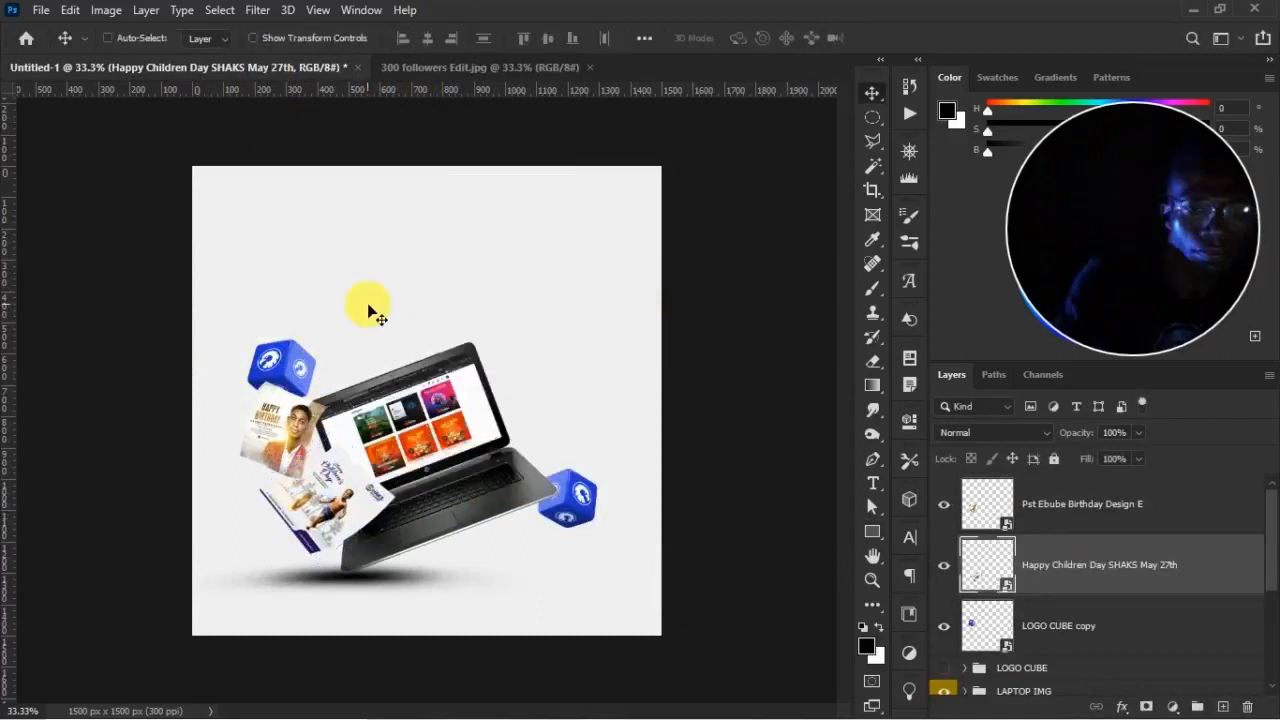
Reduce the Children's Day flyer slightly, readjust its placement beside the laptop, and compare it with the reference
key("ctrl+t")
left_click_drag(340, 428, 336, 438)
left_click_drag(406, 508, 404, 494)
left_click_drag(340, 434, 342, 447)
key("Return")
left_click(428, 70)
left_click(280, 68)
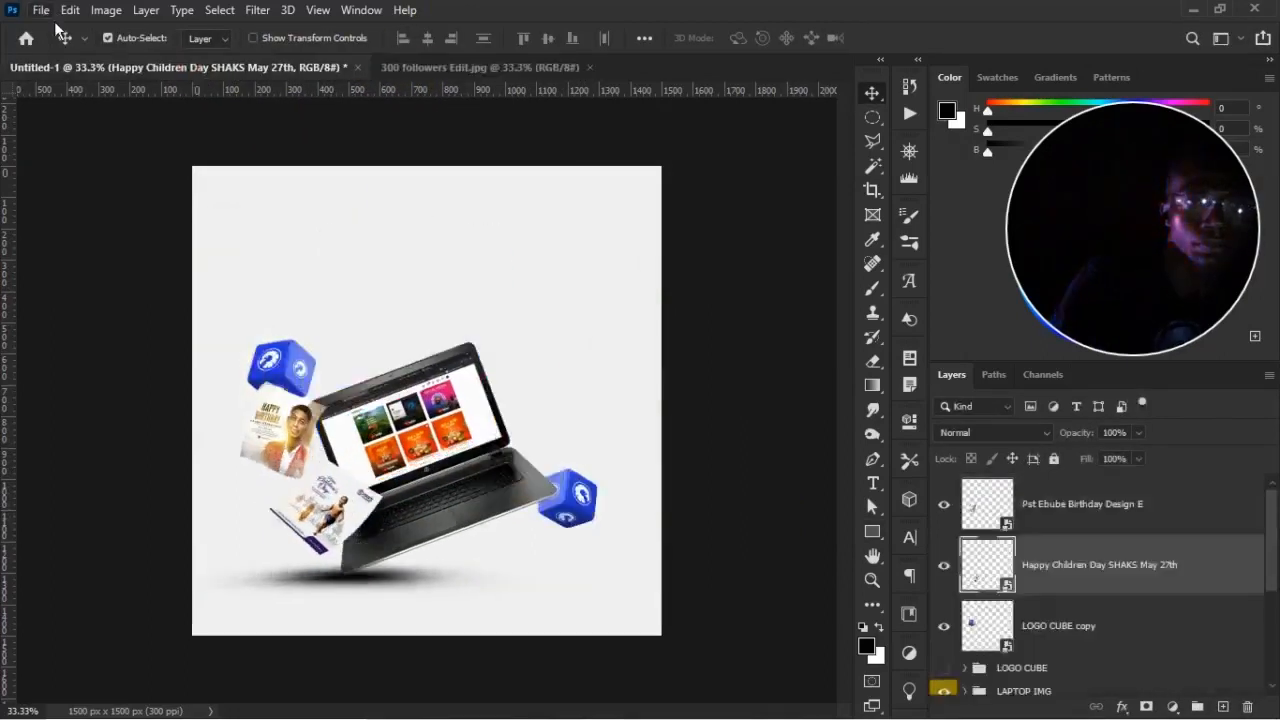
Place the Jamz music cover image, scale it to about 11.69%, and position it at the laptop screen's upper-right corner
left_click(41, 10)
left_click(100, 381)
double_click(786, 365)
left_click_drag(660, 166, 282, 545)
left_click_drag(266, 568, 528, 410)
key("Return")
left_click(454, 72)
left_click(200, 72)
Warp the Jamz music cover like curled paper by curving its edges and shifting its corners, and compare with the reference
key("ctrl+t")
right_click(530, 377)
left_click(564, 577)
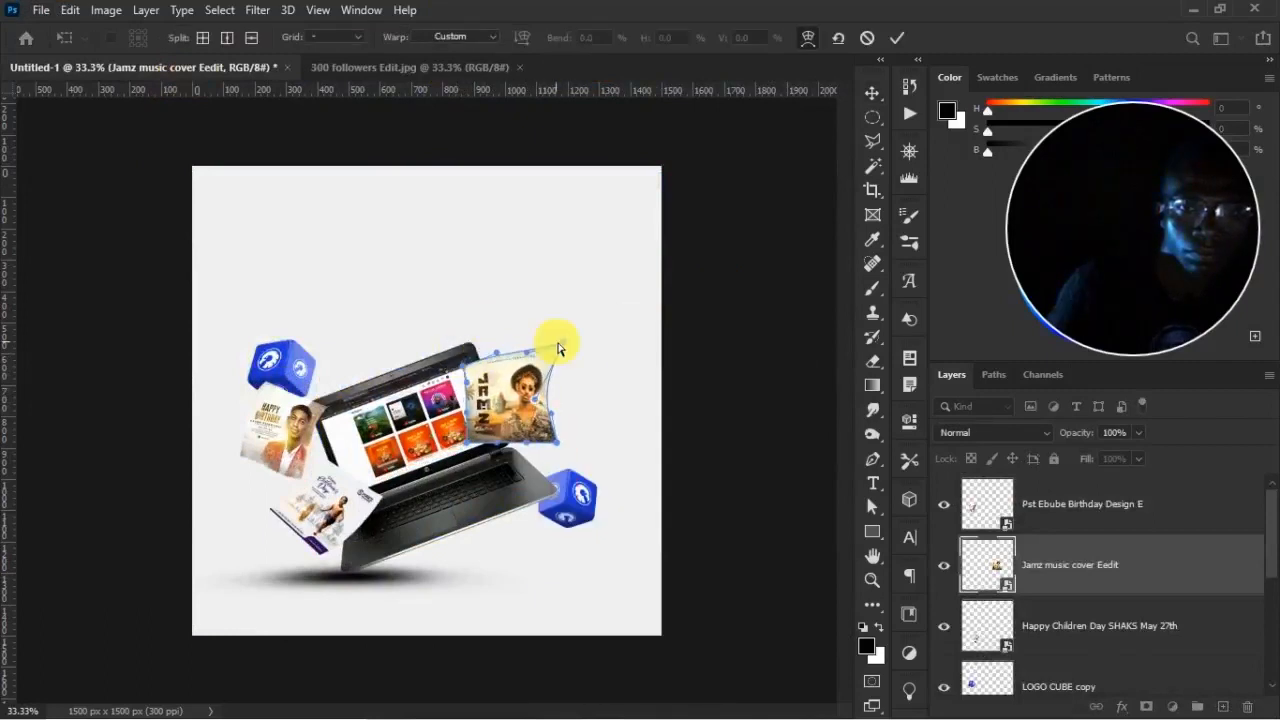
key("ctrl+plus")
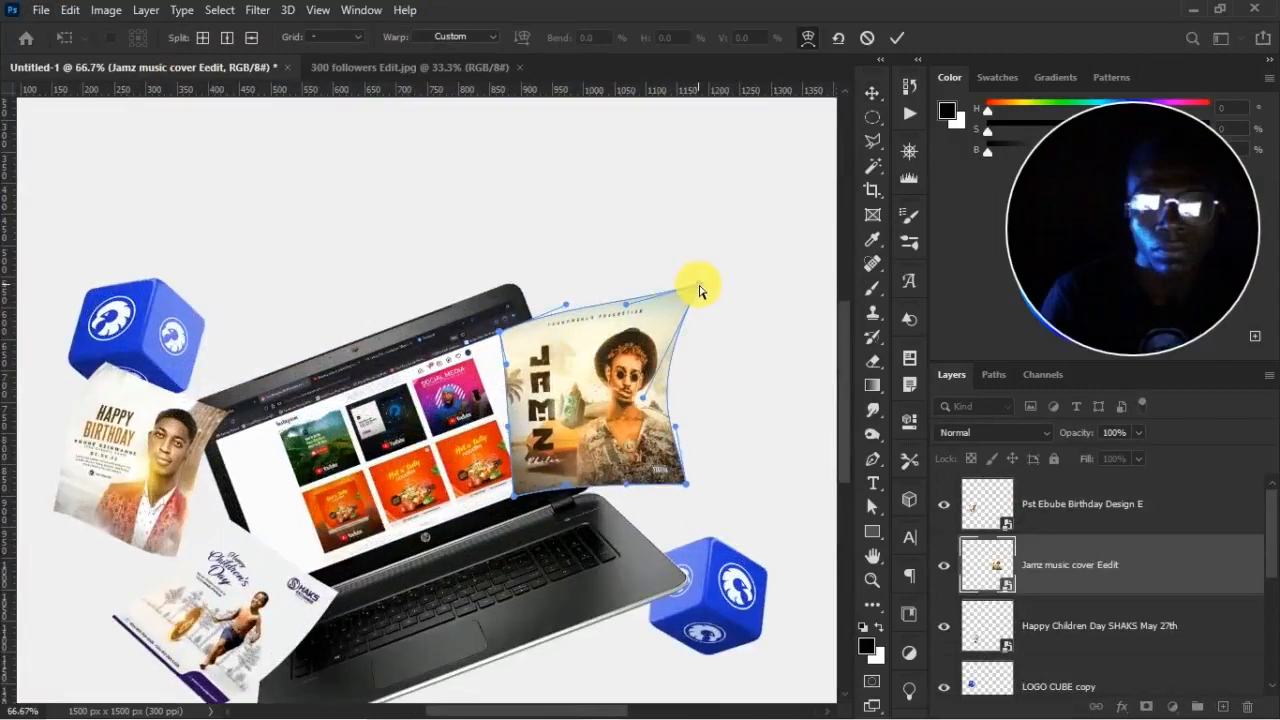
left_click_drag(696, 283, 671, 303)
left_click_drag(685, 486, 679, 481)
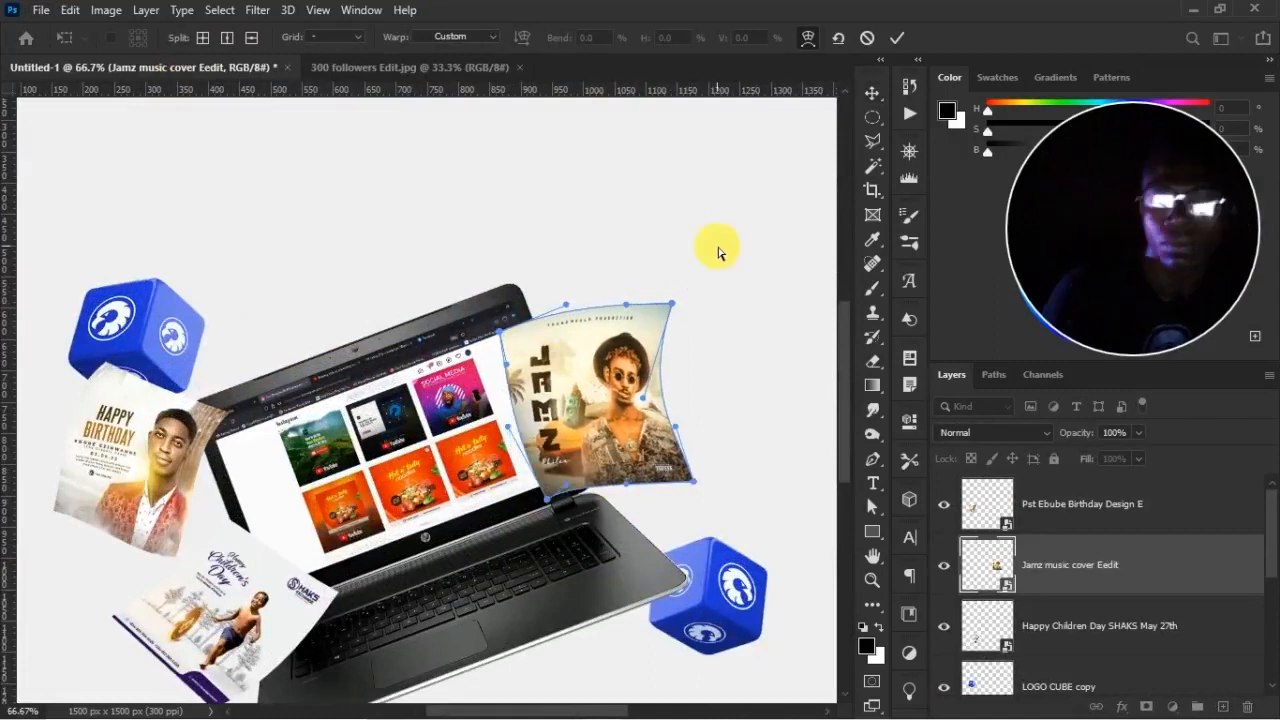
key("Return")
left_click(408, 67)
left_click(220, 68)
Rotate the Jamz music cover to about -18.16°, shift it into place beside the laptop screen, and check the reference
key("ctrl+t")
left_click_drag(702, 320, 629, 321)
left_click_drag(604, 359, 614, 329)
key("Return")
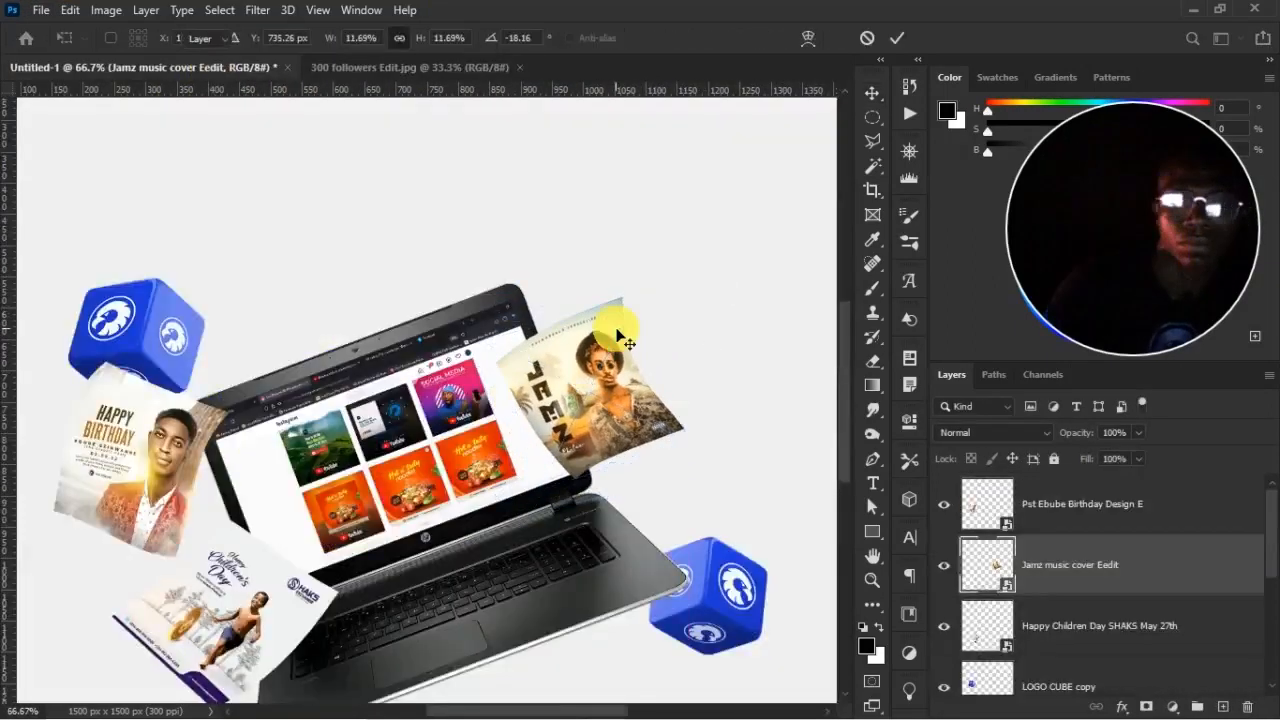
left_click(408, 67)
left_click(197, 68)
Fine-tune the Jamz music cover's tilt and move it slightly outward from the laptop screen to match the reference
key("ctrl+t")
left_click_drag(716, 434, 719, 419)
left_click_drag(633, 398, 650, 382)
key("Return")
key("ctrl+minus")
key("ctrl+minus")
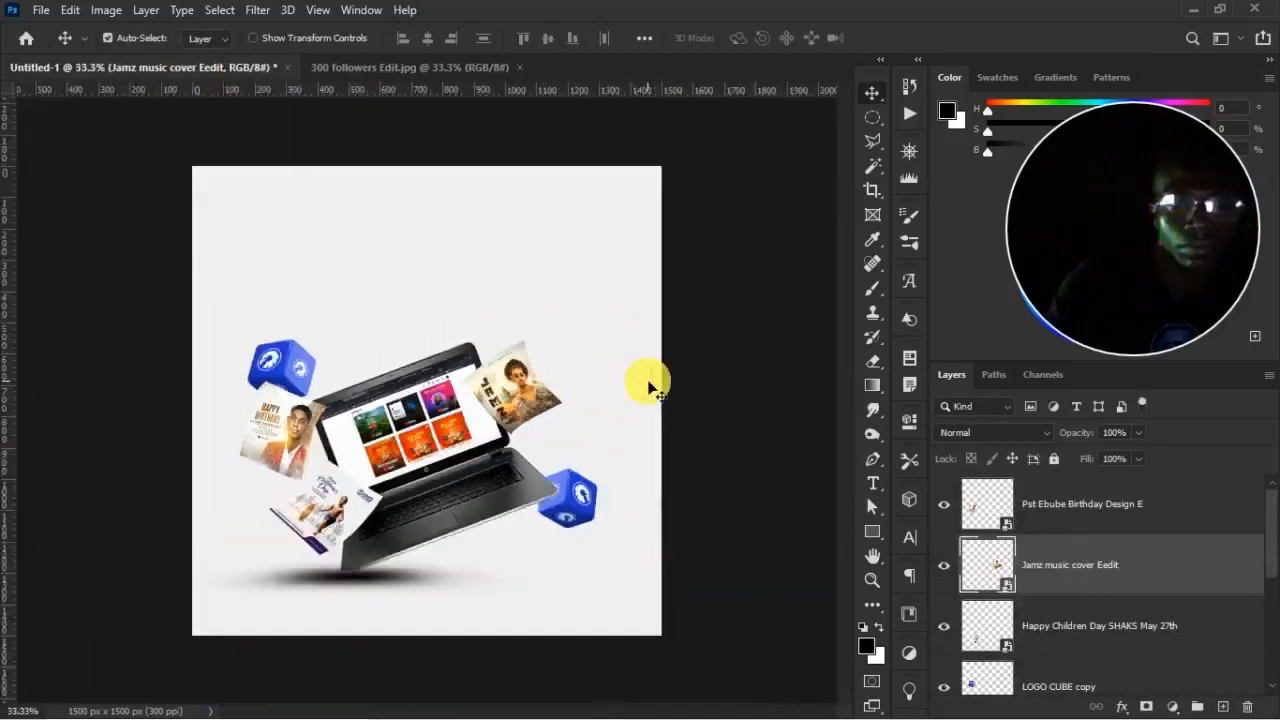
left_click(340, 67)
left_click(260, 69)
left_click_drag(546, 406, 553, 404)
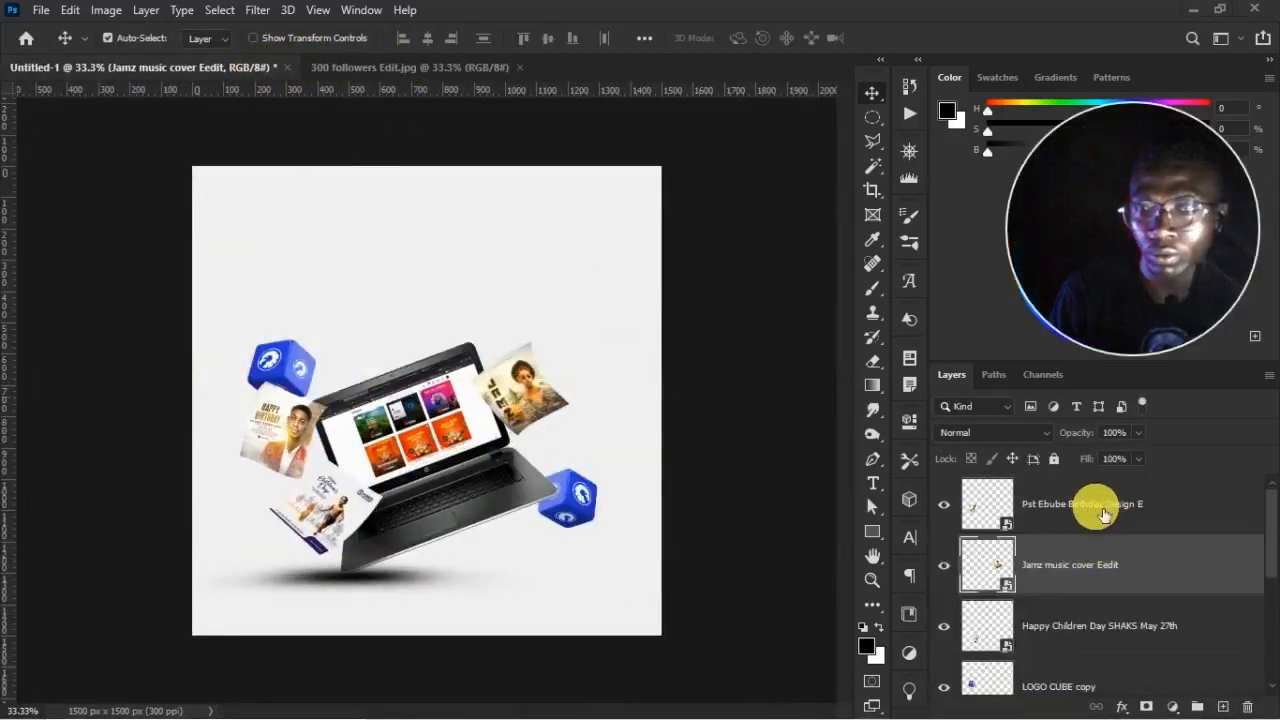
Group the birthday, Jamz and Children's Day flyer layers and name the group FLOATING FLYERS
left_click(1104, 514)
scroll(1257, 557, "down", 2)
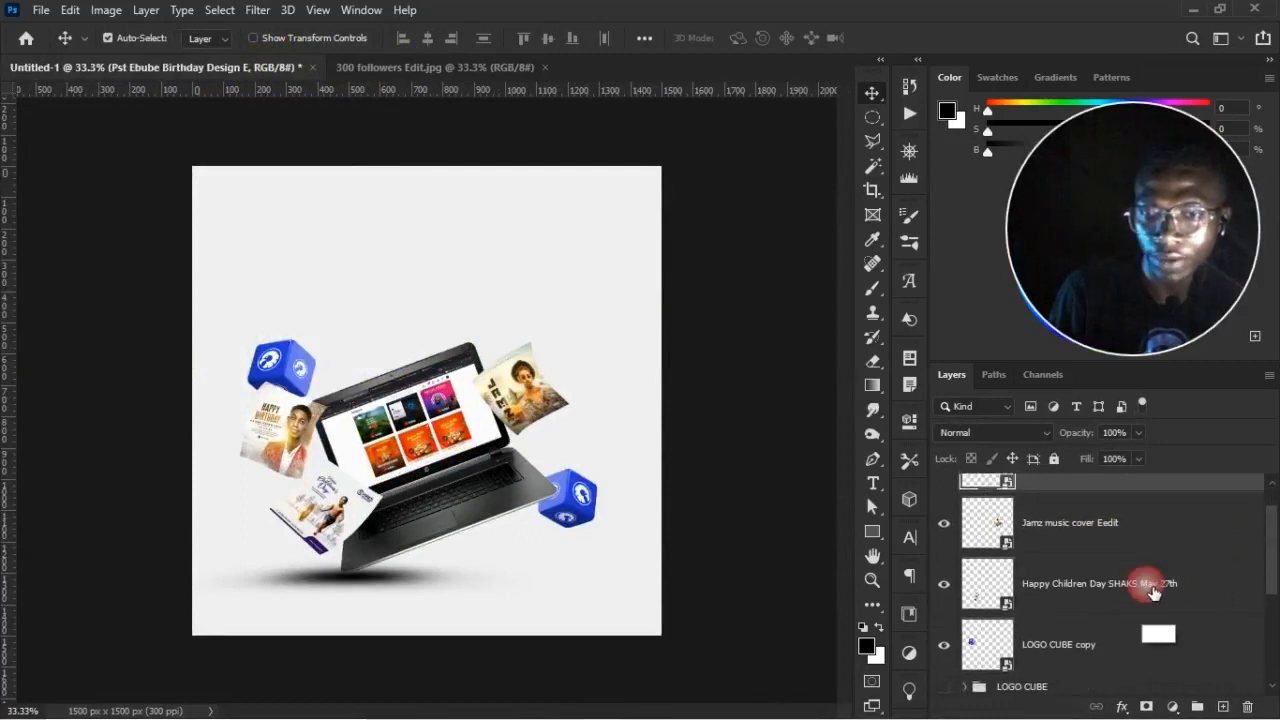
left_click(1153, 592, "shift")
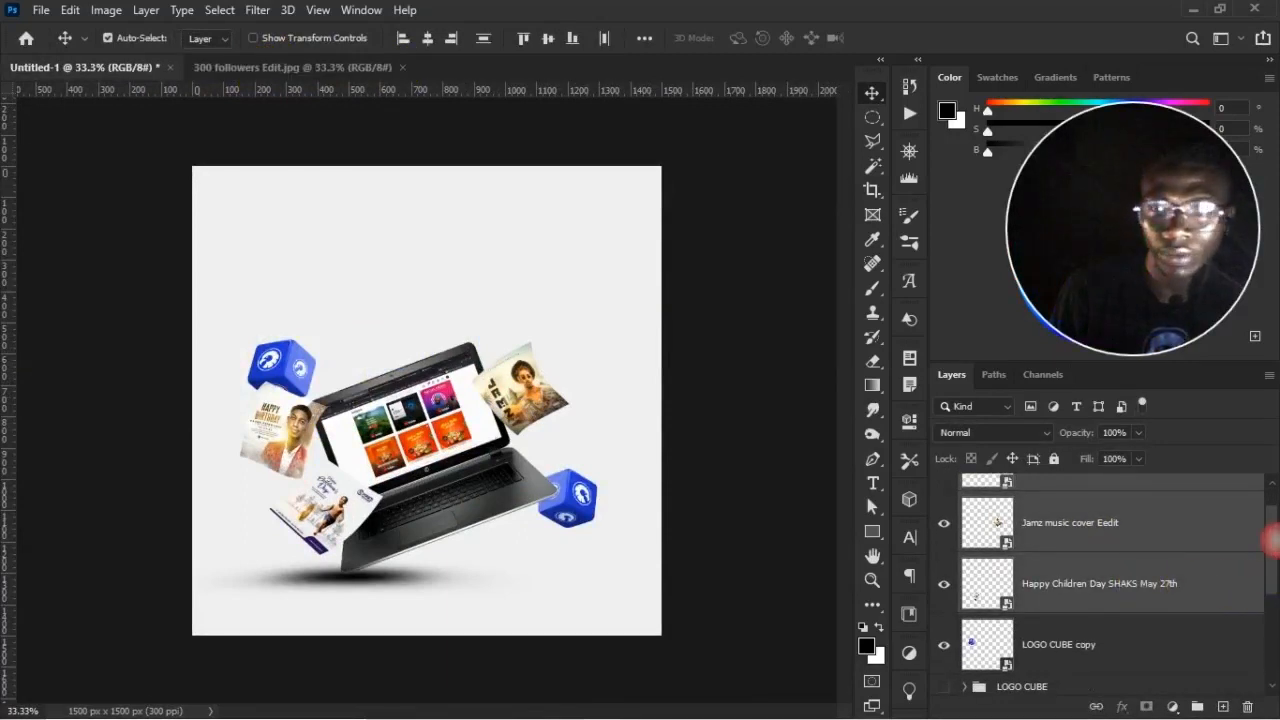
left_click_drag(1270, 540, 1262, 505)
key("ctrl+g")
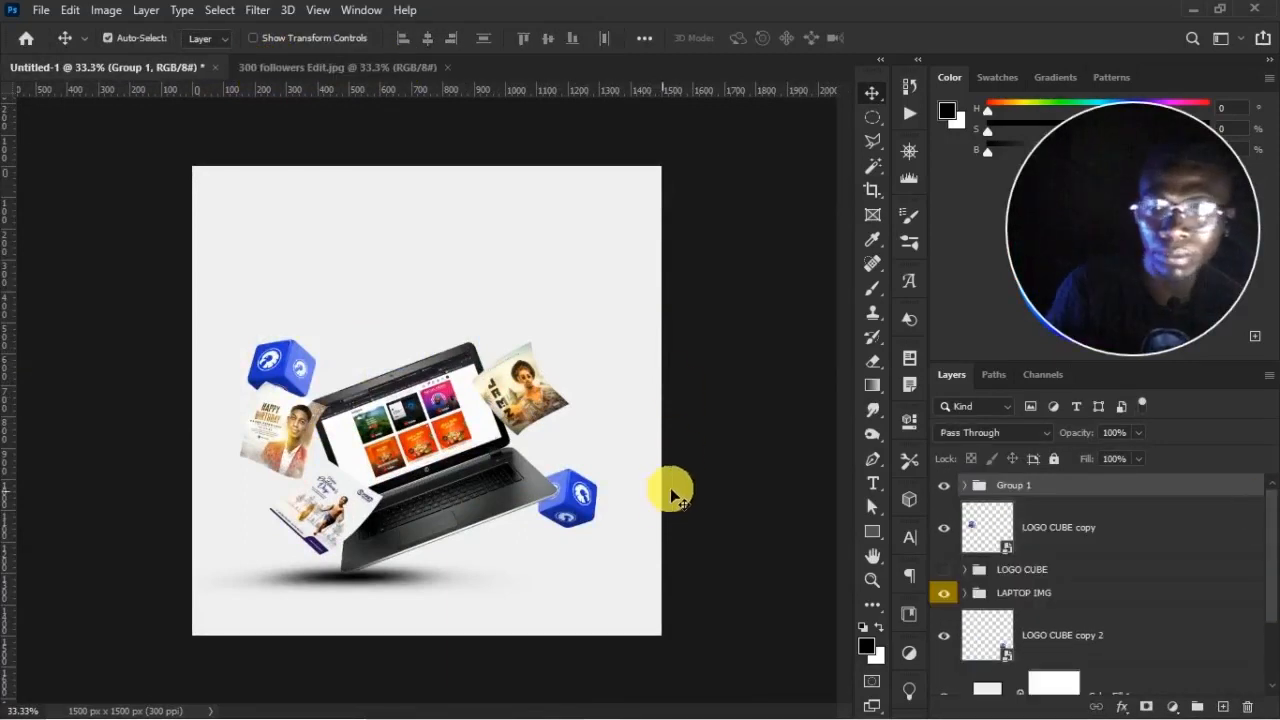
double_click(1012, 485)
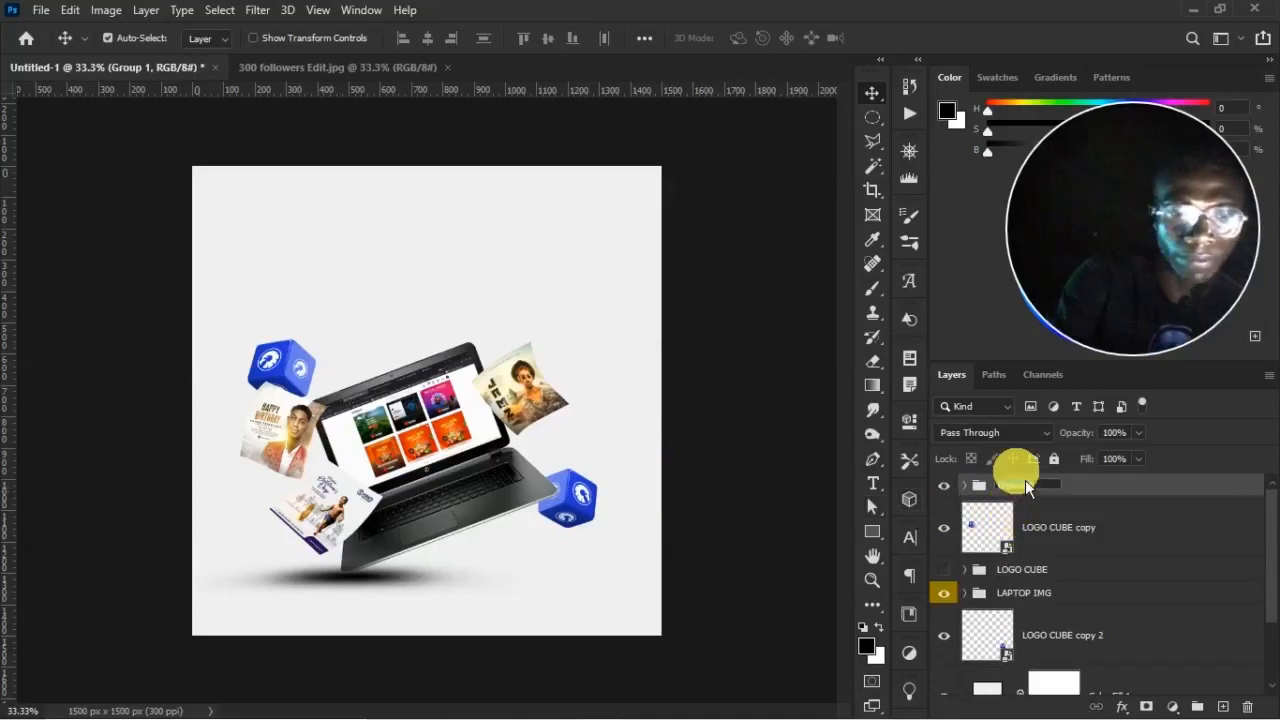
type("FLOATING FLY")
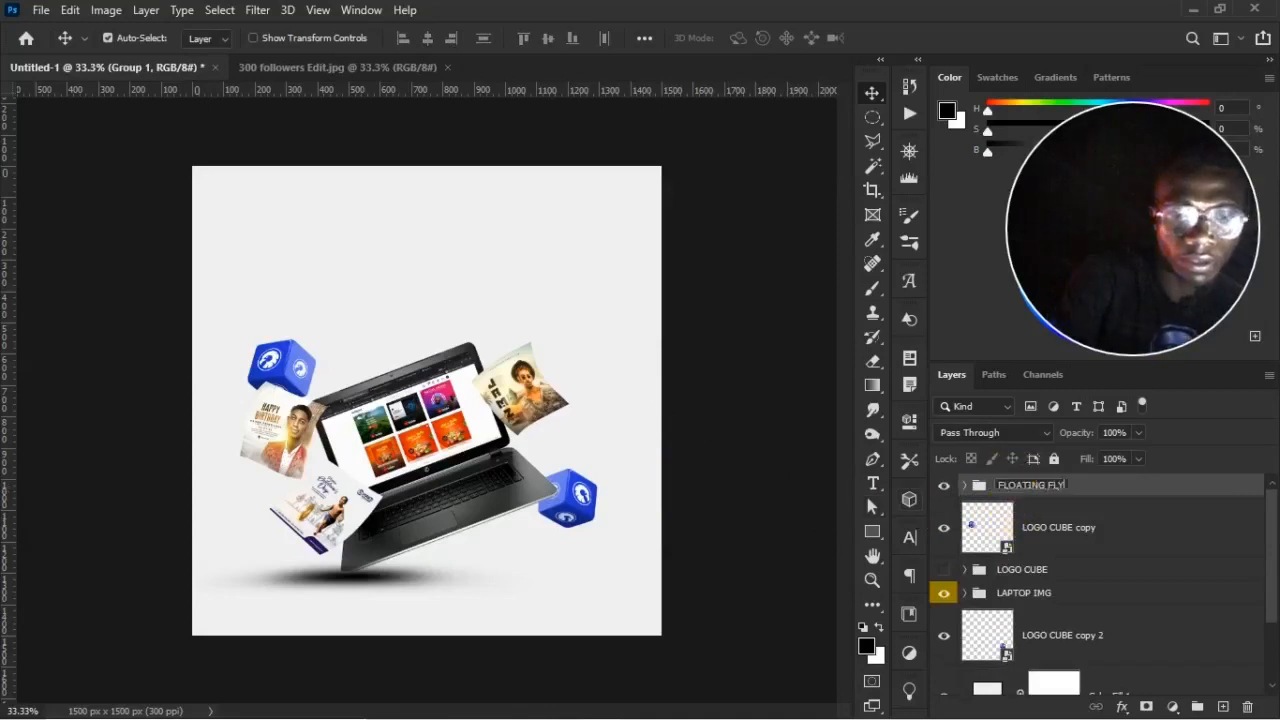
type("ERS")
key("Return")
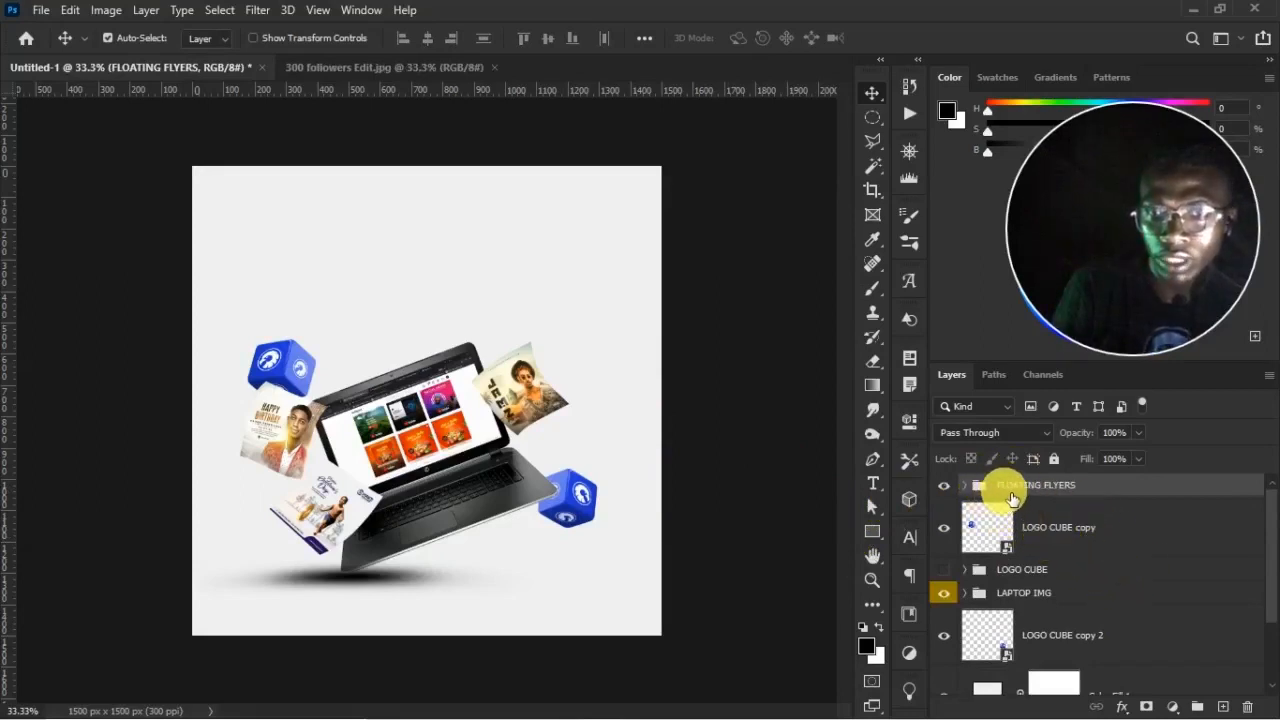
Shift the flyers, both visible logo cubes and the laptop together about 49 px right, and nudge them slightly back left
left_click(1082, 530, "ctrl")
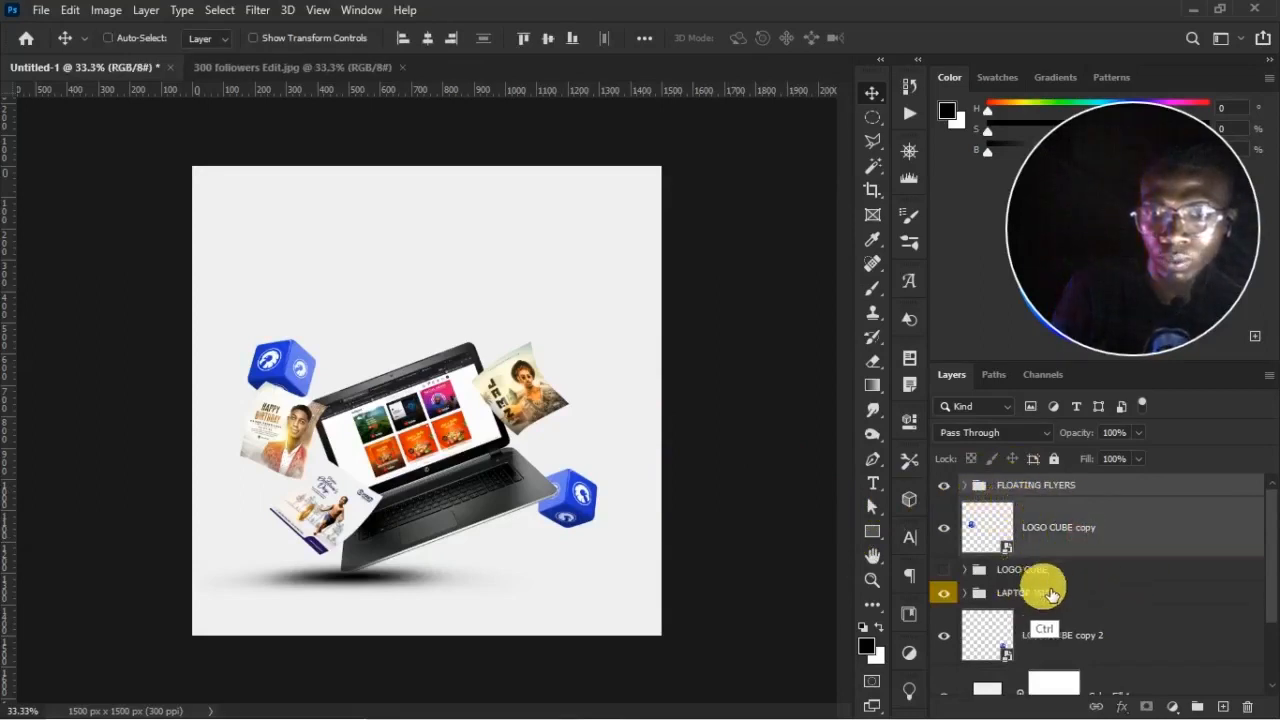
left_click(1051, 594, "ctrl")
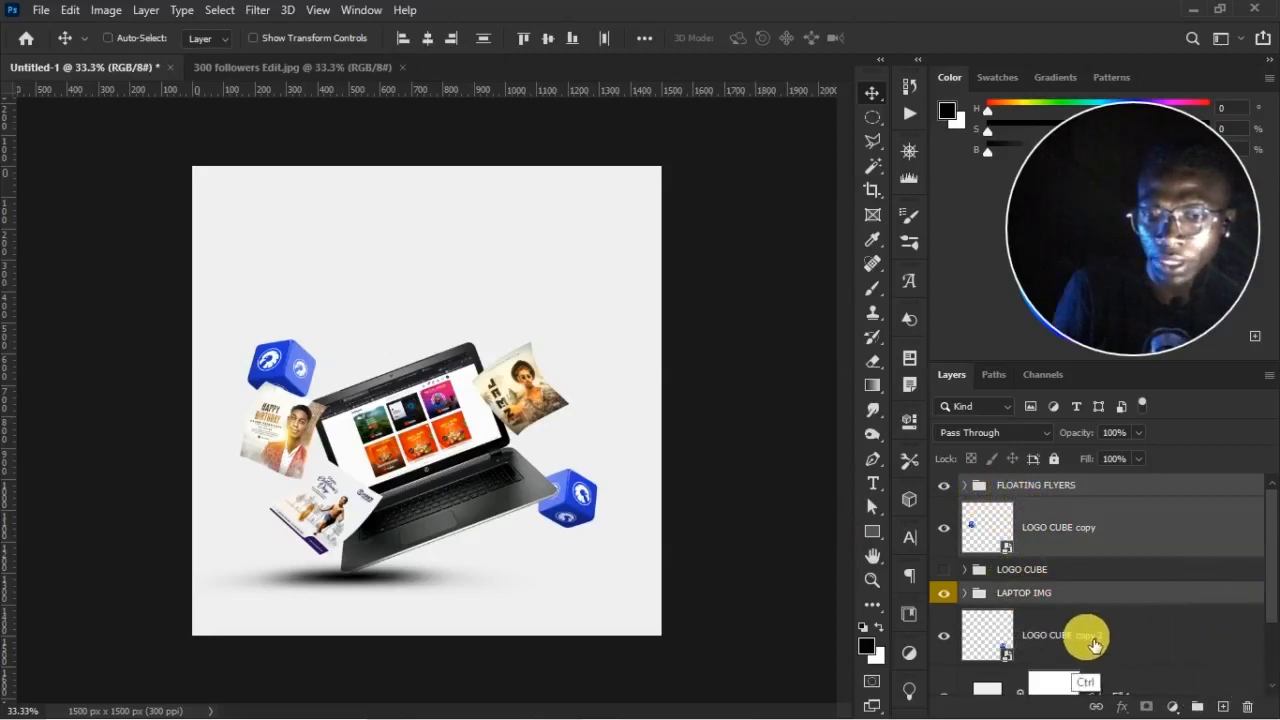
left_click(1094, 645, "ctrl")
key("ctrl+t")
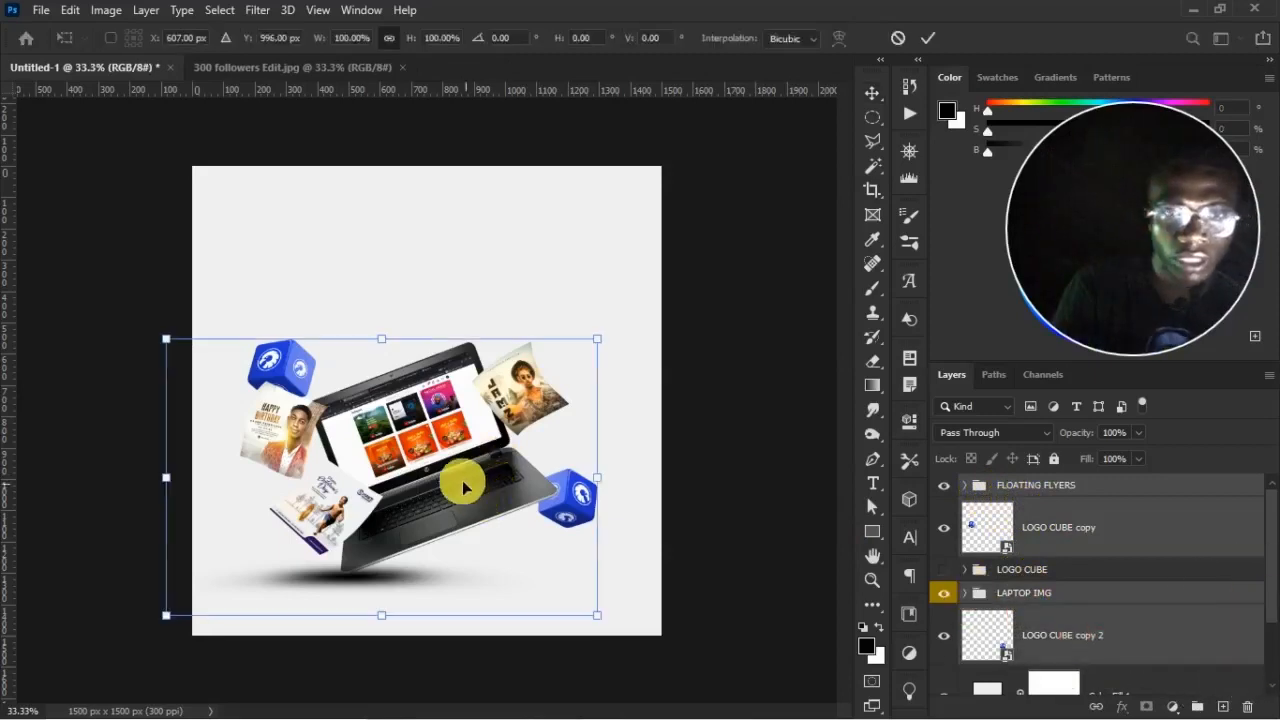
left_click_drag(465, 487, 481, 481)
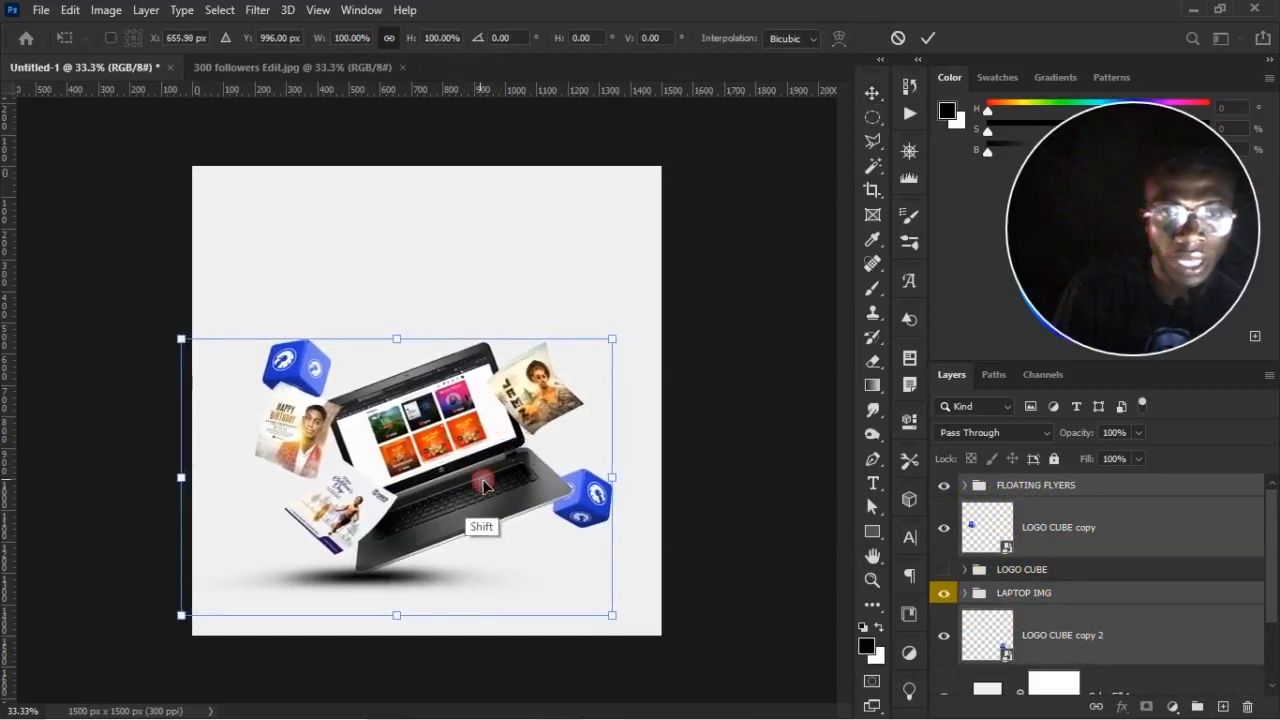
key("Return")
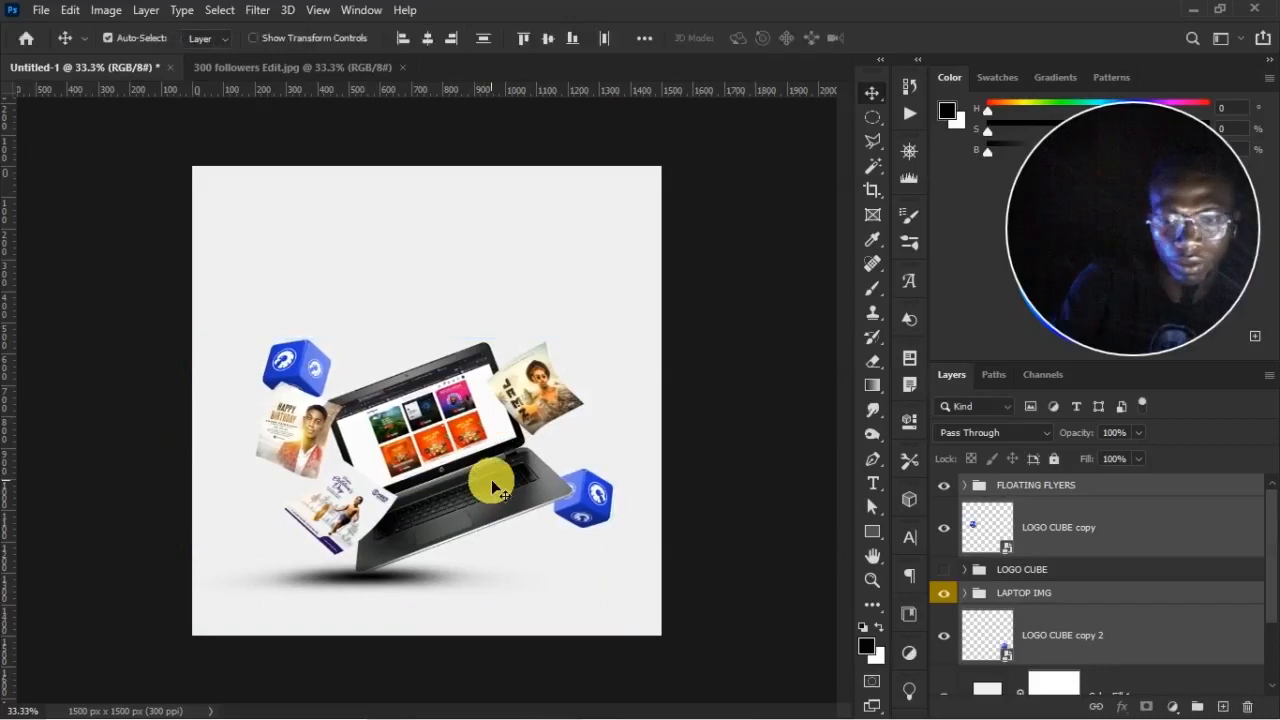
key("shift+Left")
key("Left")
key("shift+Left")
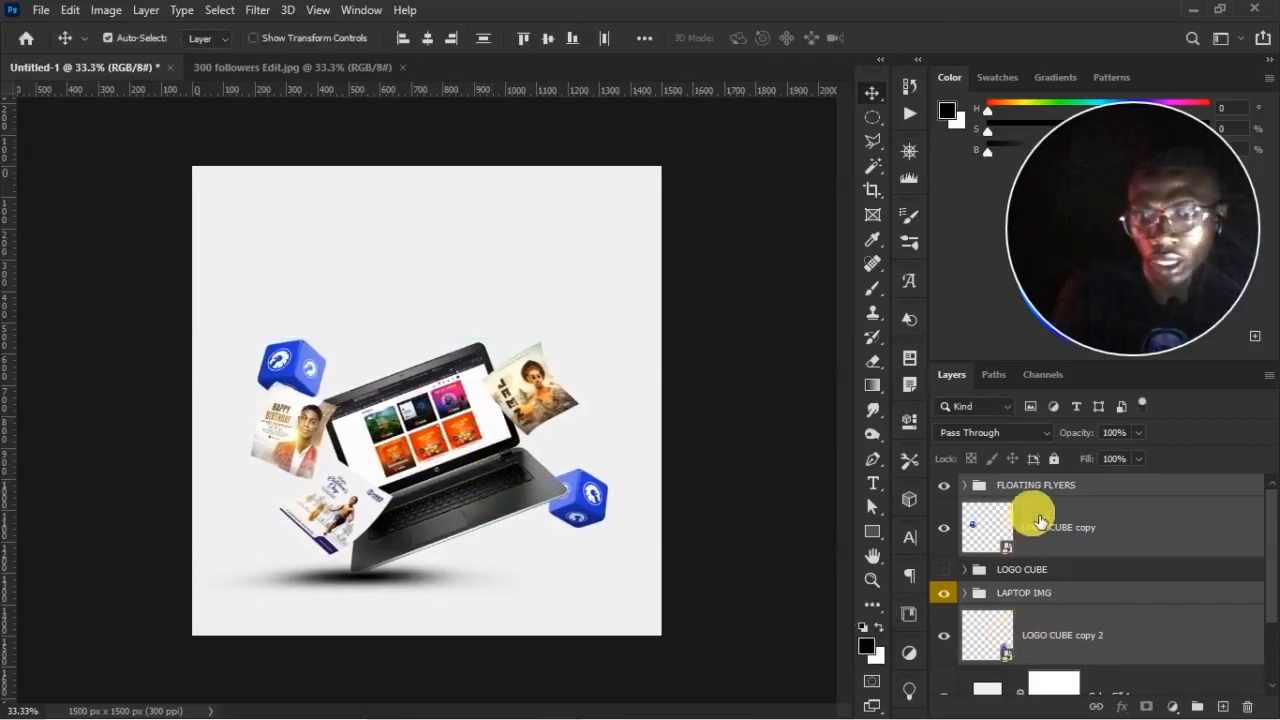
Add a new empty layer at the bottom of the FLOATING FLYERS group, beneath the Children's Day flyer
left_click(1043, 487)
left_click(1070, 540)
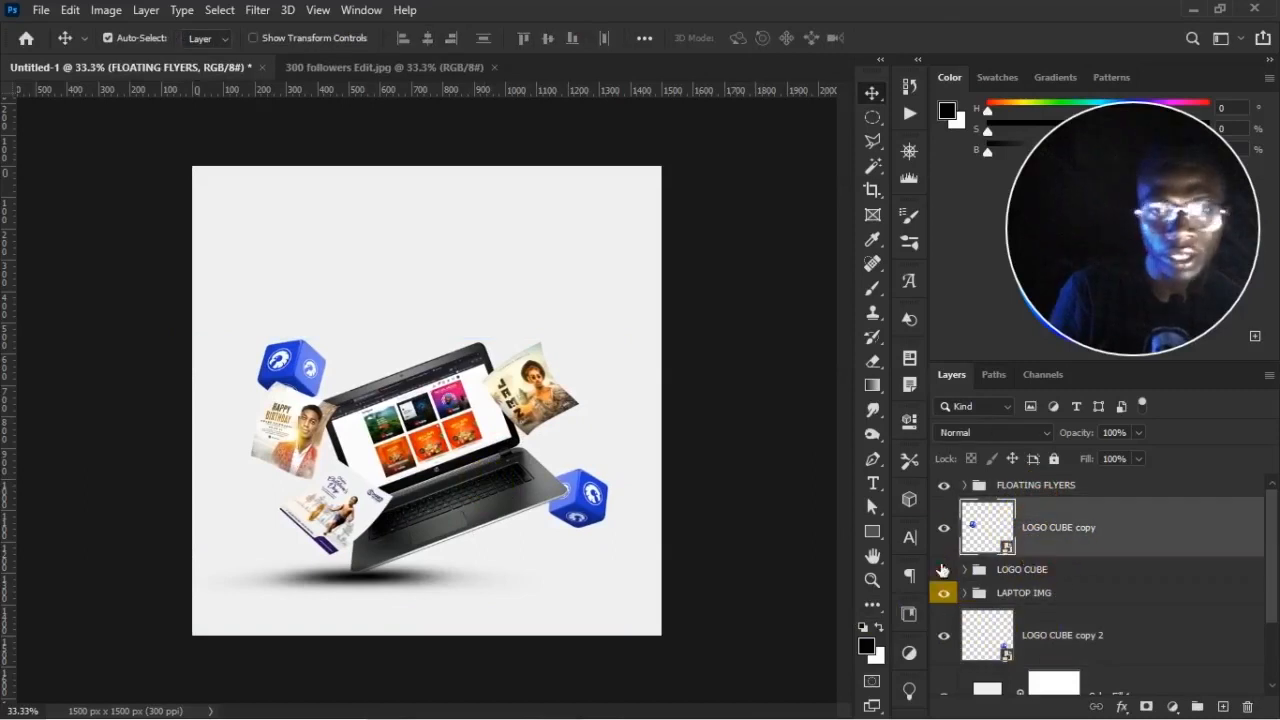
key("ctrl+plus")
key("ctrl+plus")
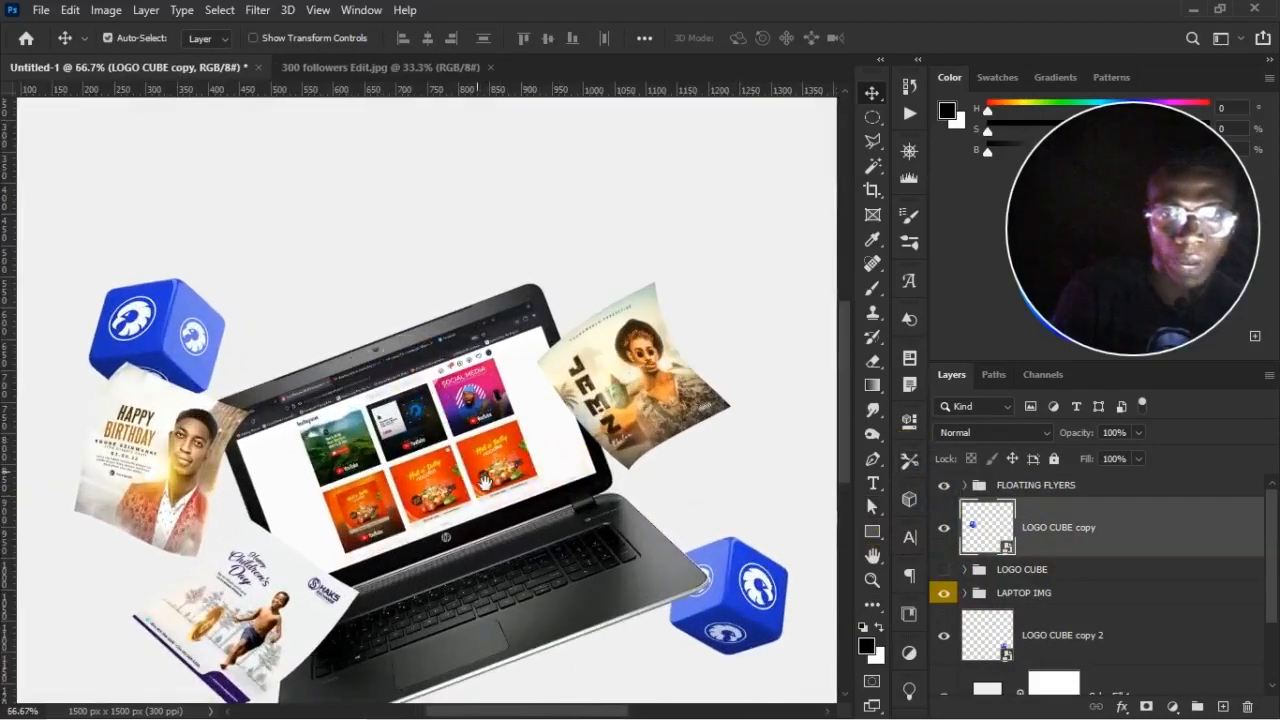
scroll(613, 355, "down", 3)
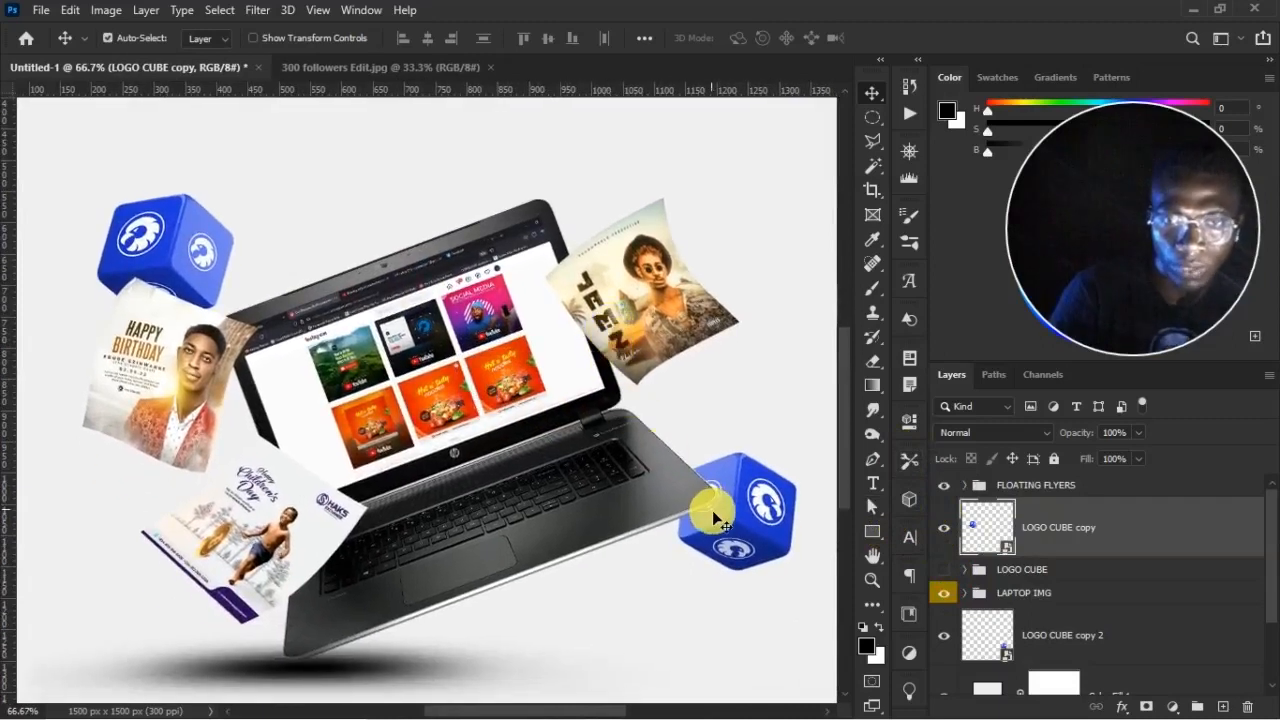
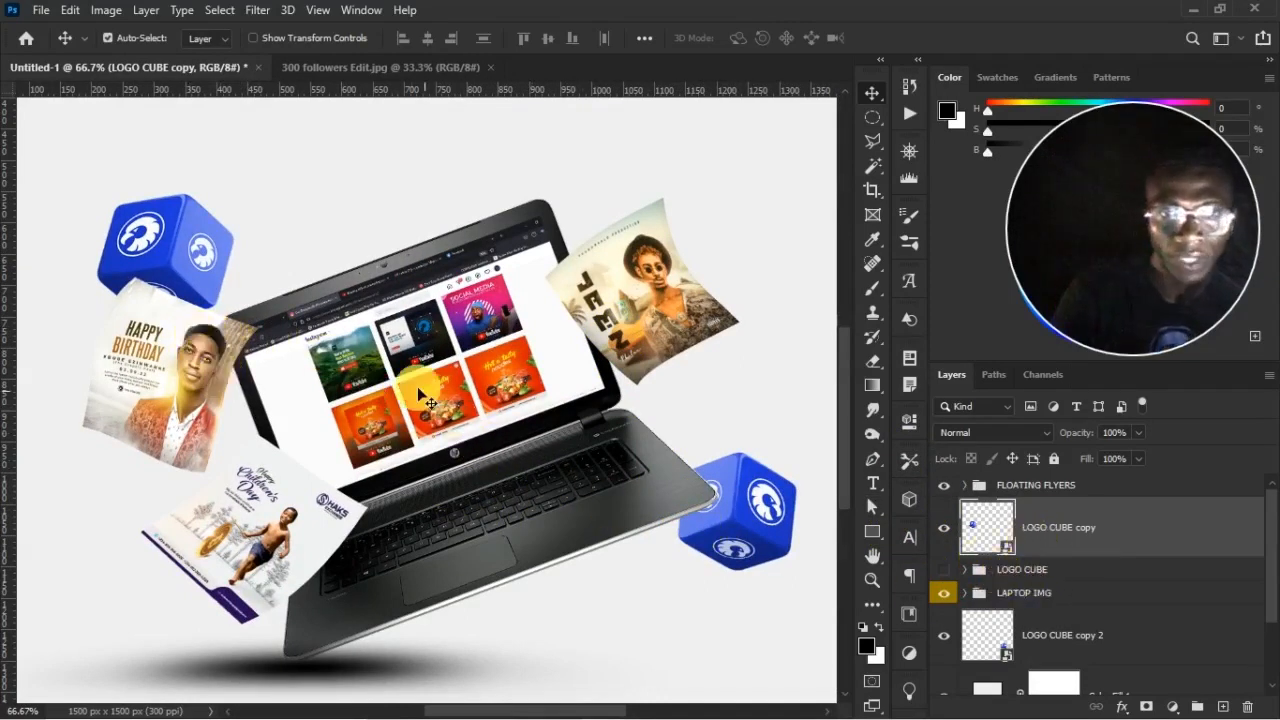
left_click(248, 374)
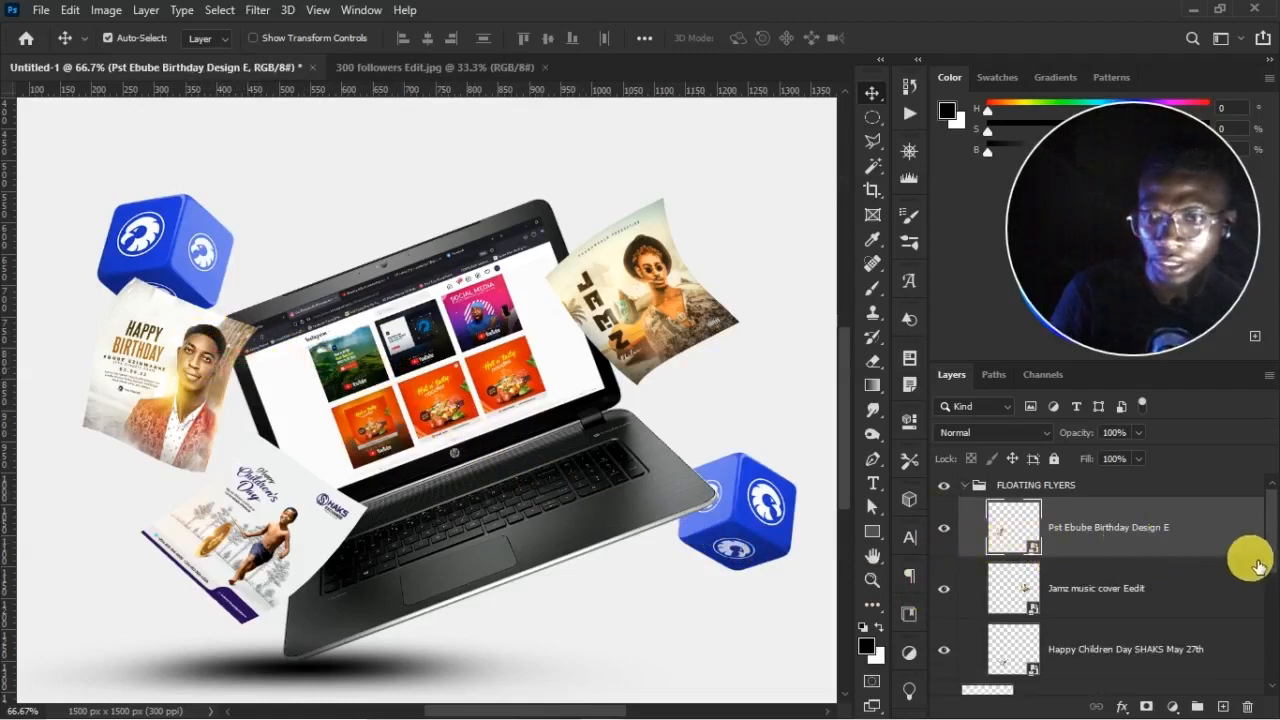
left_click(1228, 706)
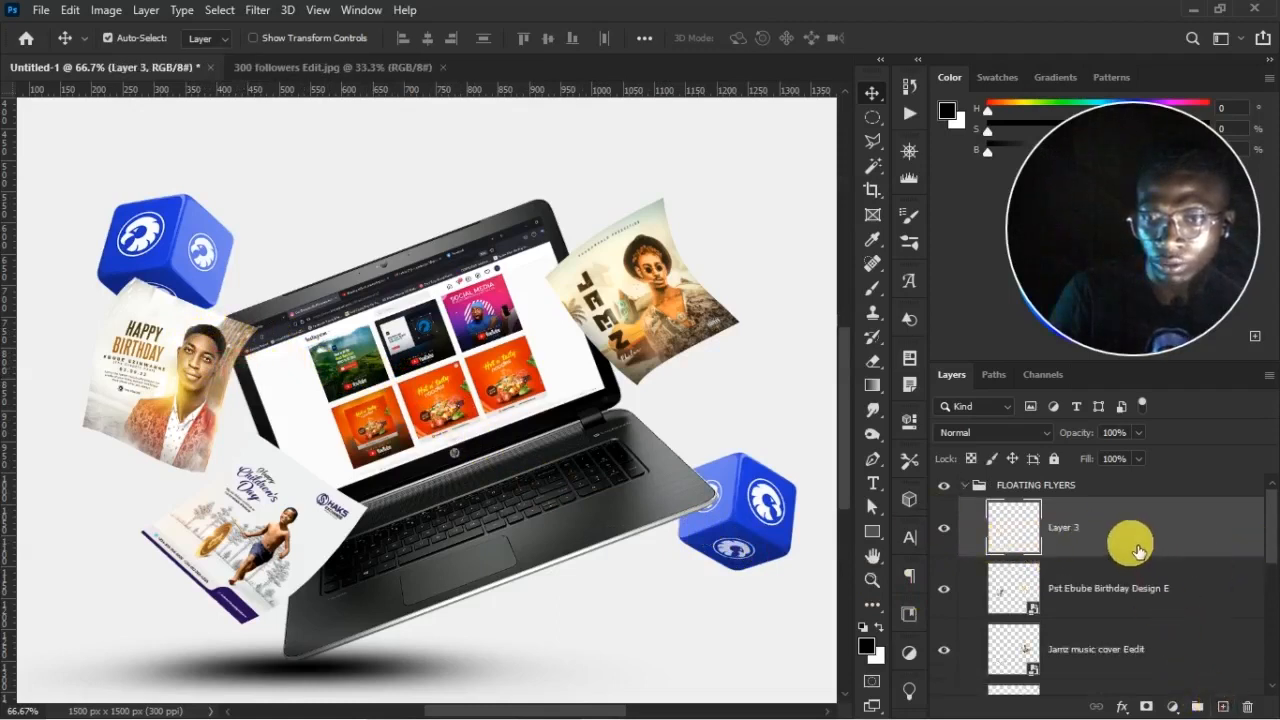
scroll(1266, 537, "down", 1)
scroll(1157, 509, "down", 1)
left_click_drag(1157, 508, 1015, 603)
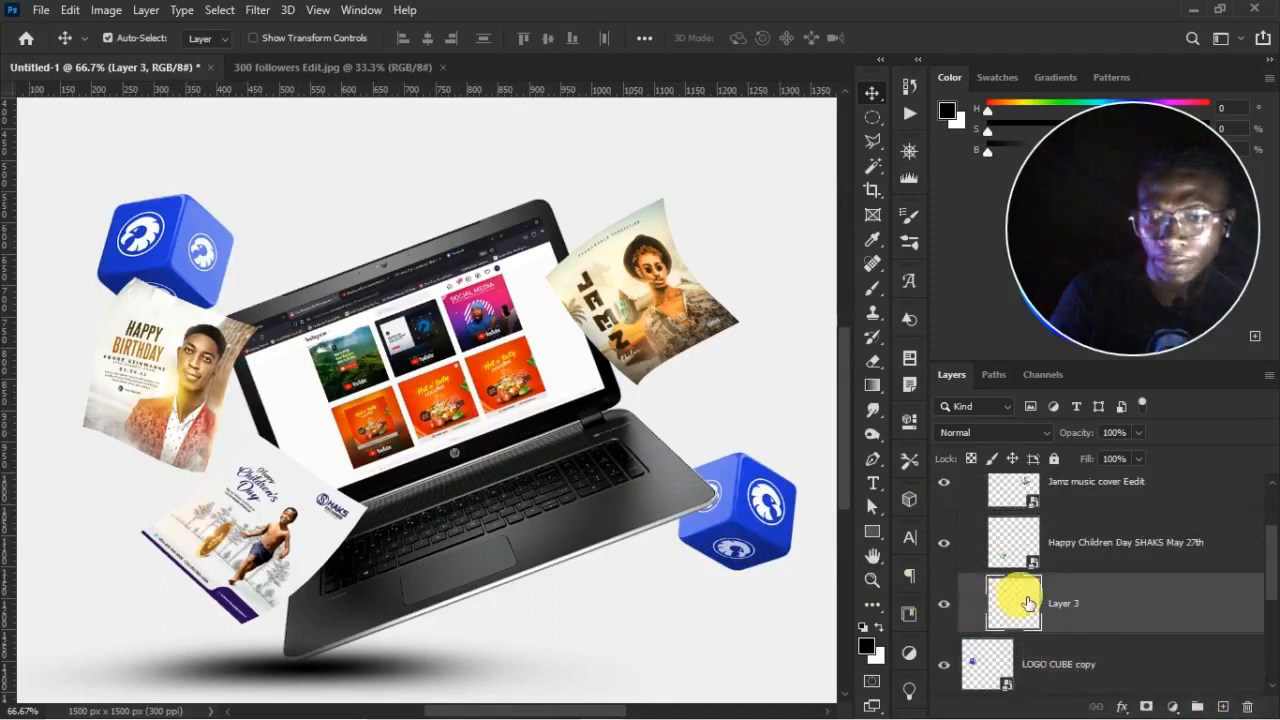
left_click(947, 545)
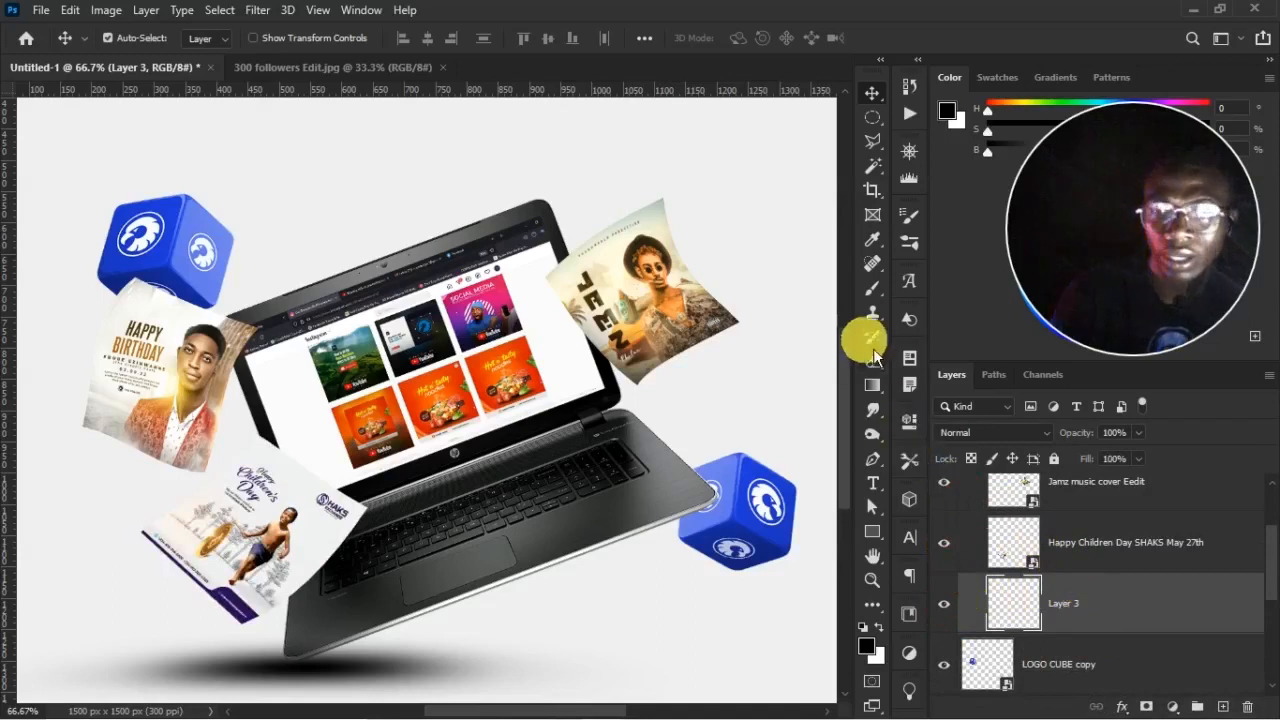
Paint soft black shadows behind the flyers where they overlap the laptop, using a 90 px brush at 48% opacity and 14% flow
left_click(874, 290)
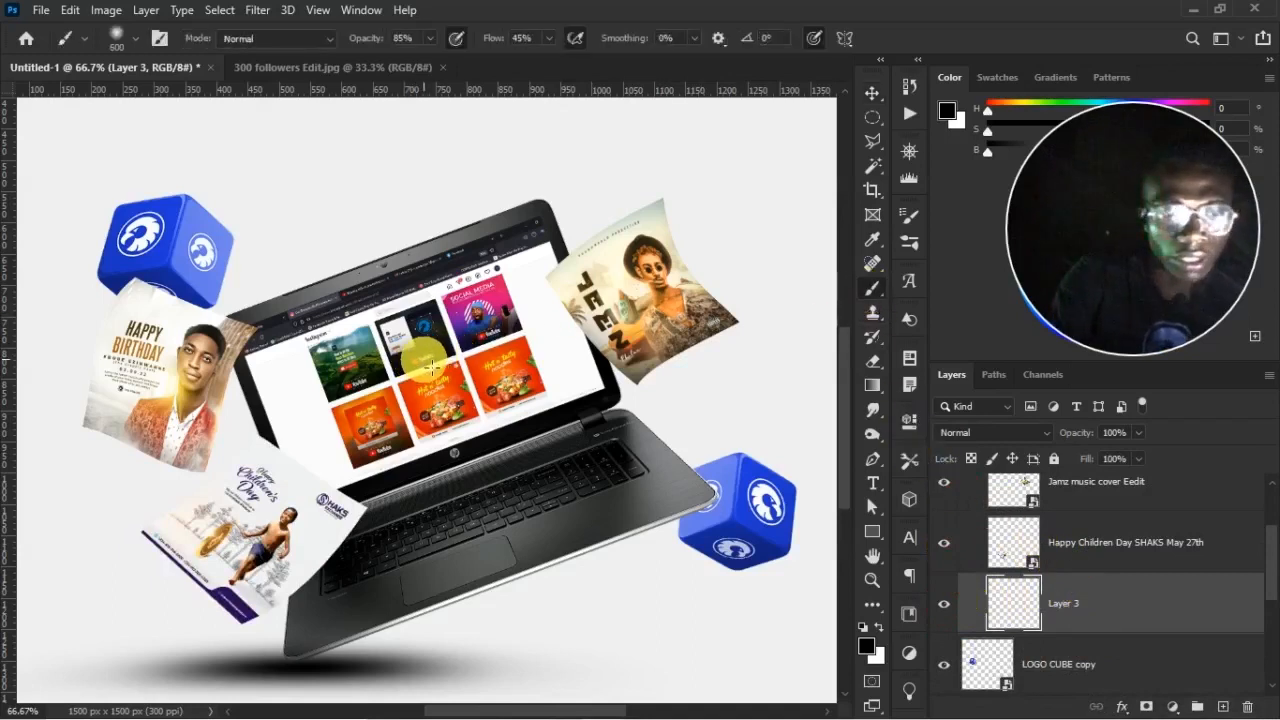
key("bracketleft")
key("bracketleft")
key("bracketleft")
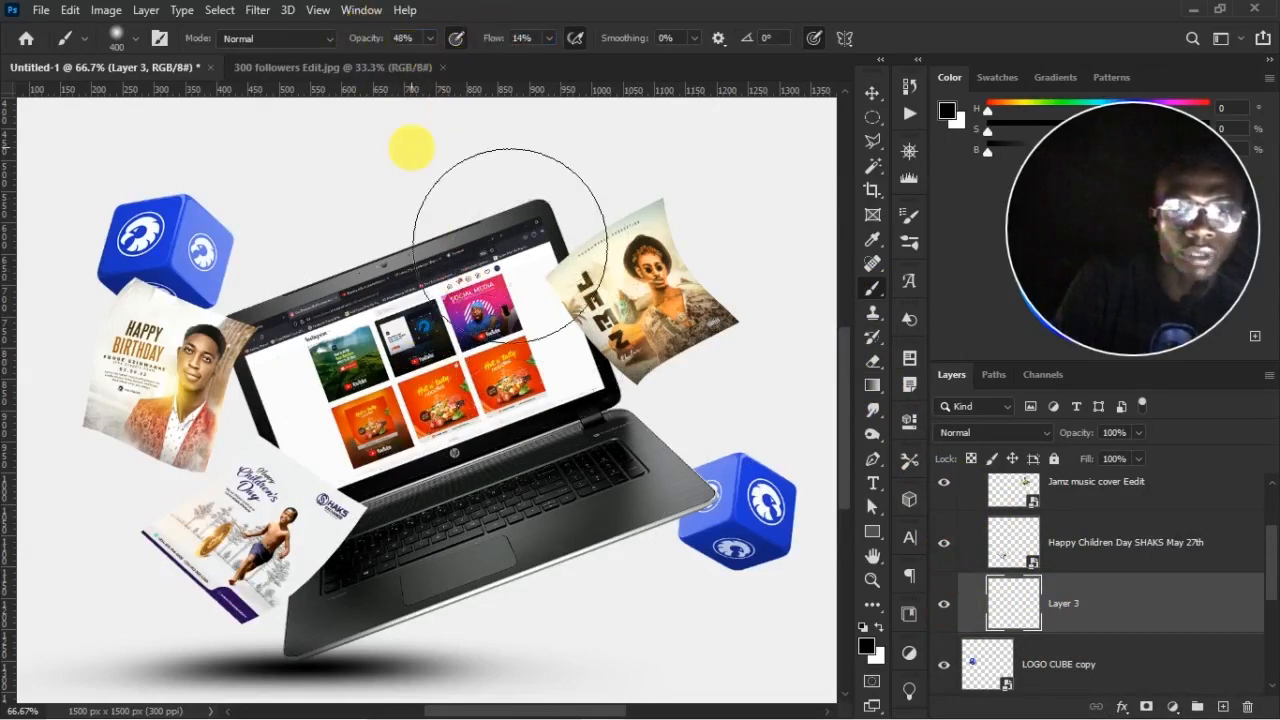
key("bracketleft")
key("bracketleft")
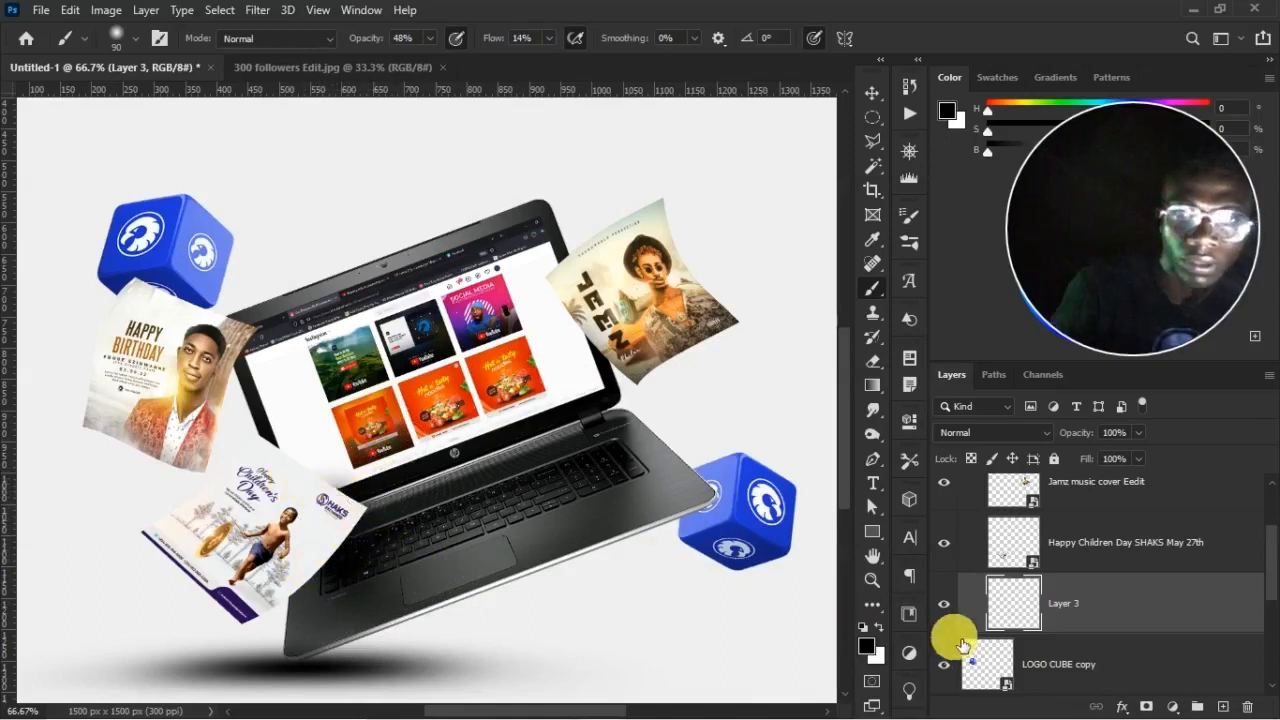
left_click(945, 607)
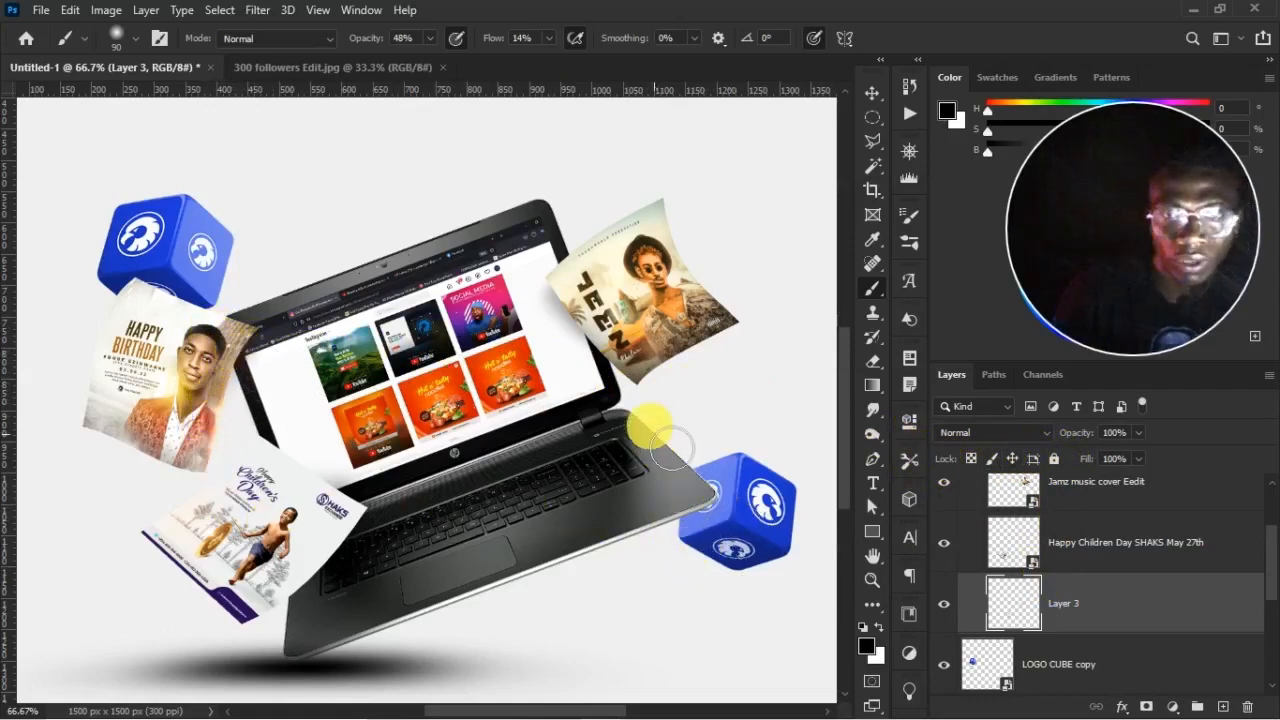
left_click(944, 604)
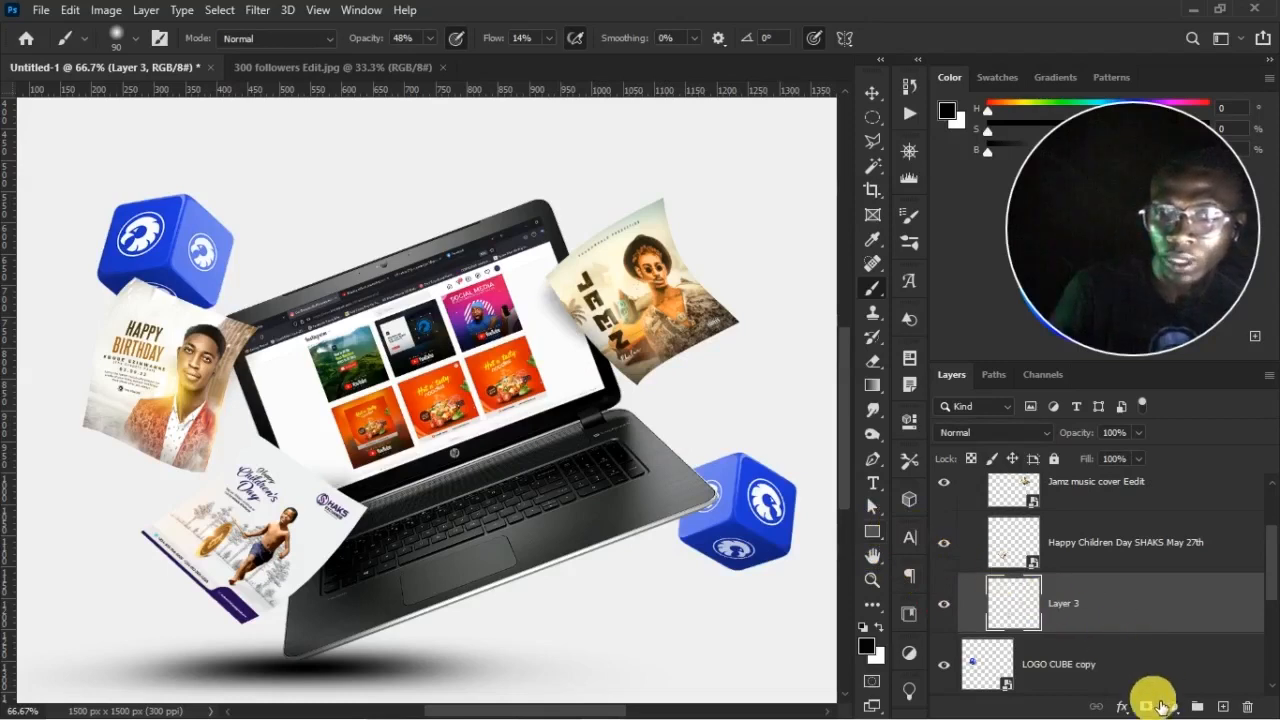
Erase the excess shadow beside the Jamz music cover with a soft 90 px eraser and repaint it lightly with the brush
key("e")
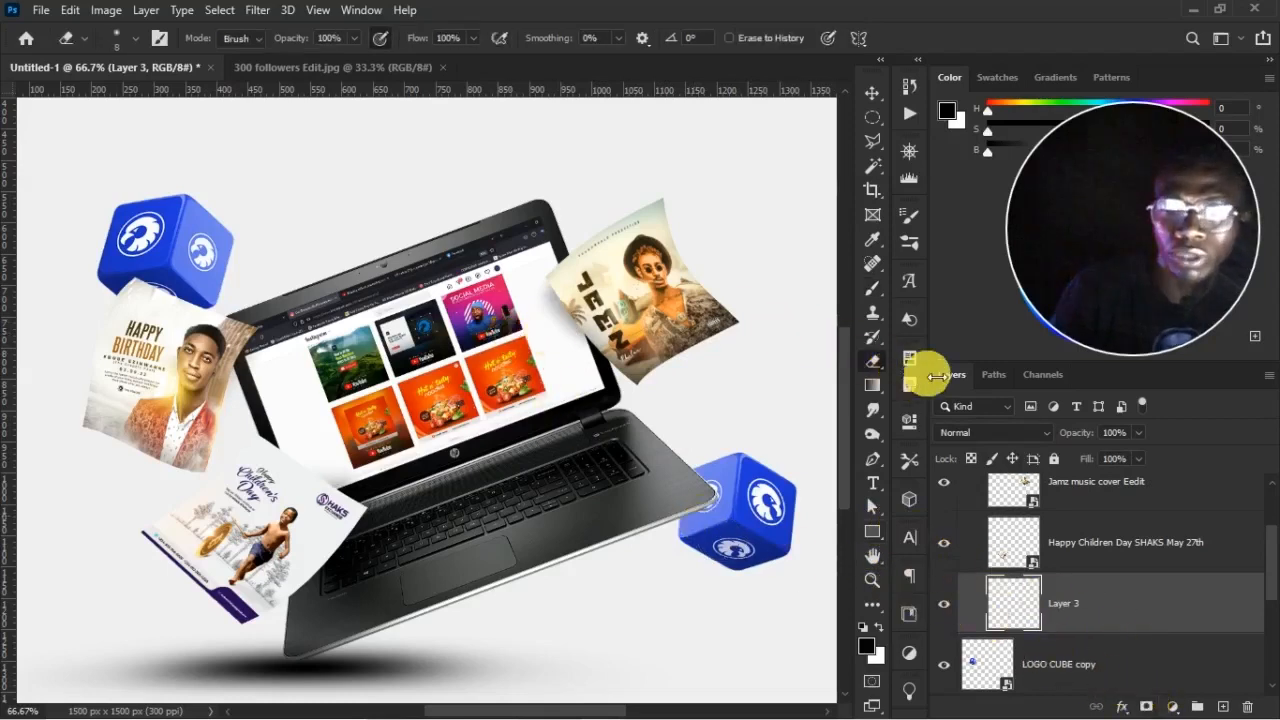
left_click(873, 290)
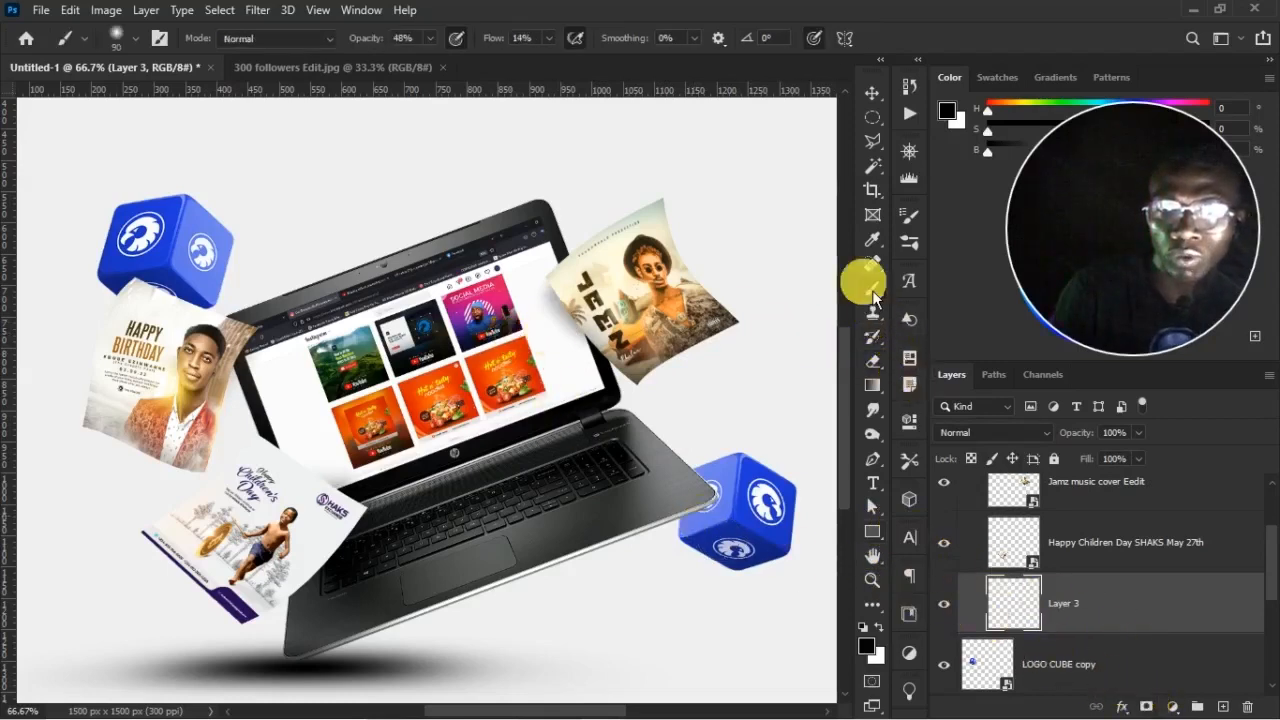
left_click(876, 365)
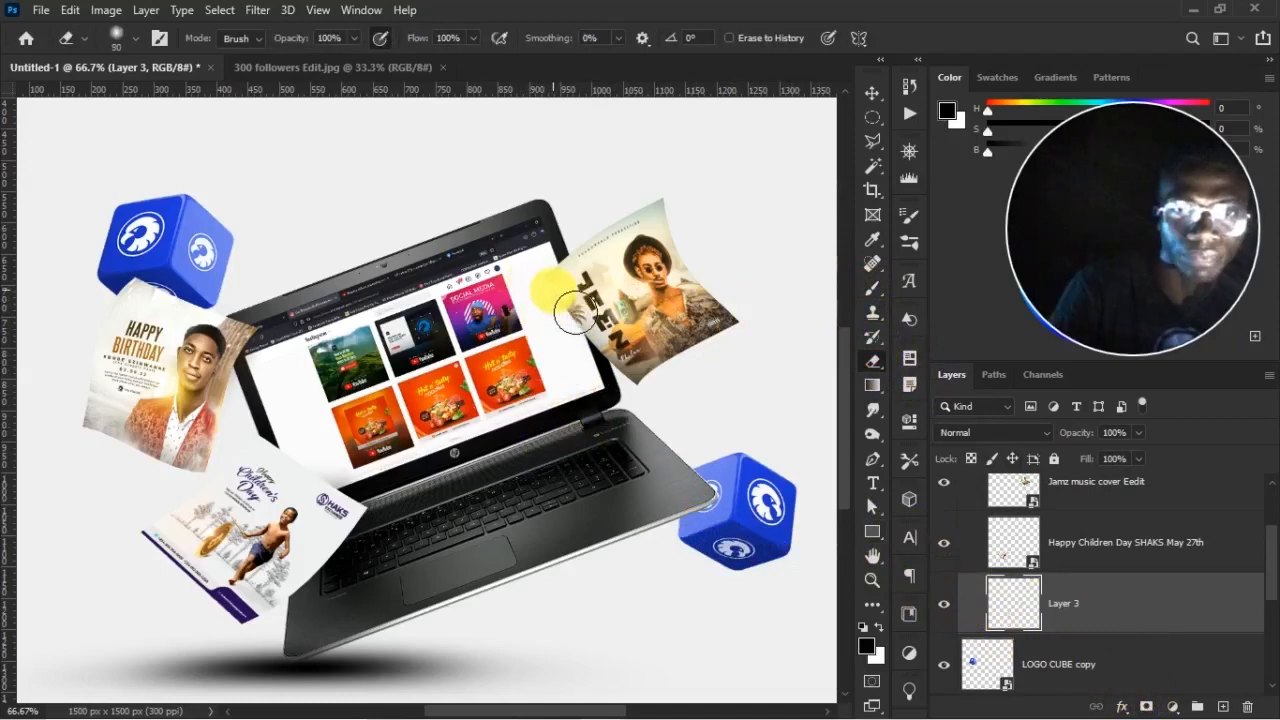
left_click(874, 290)
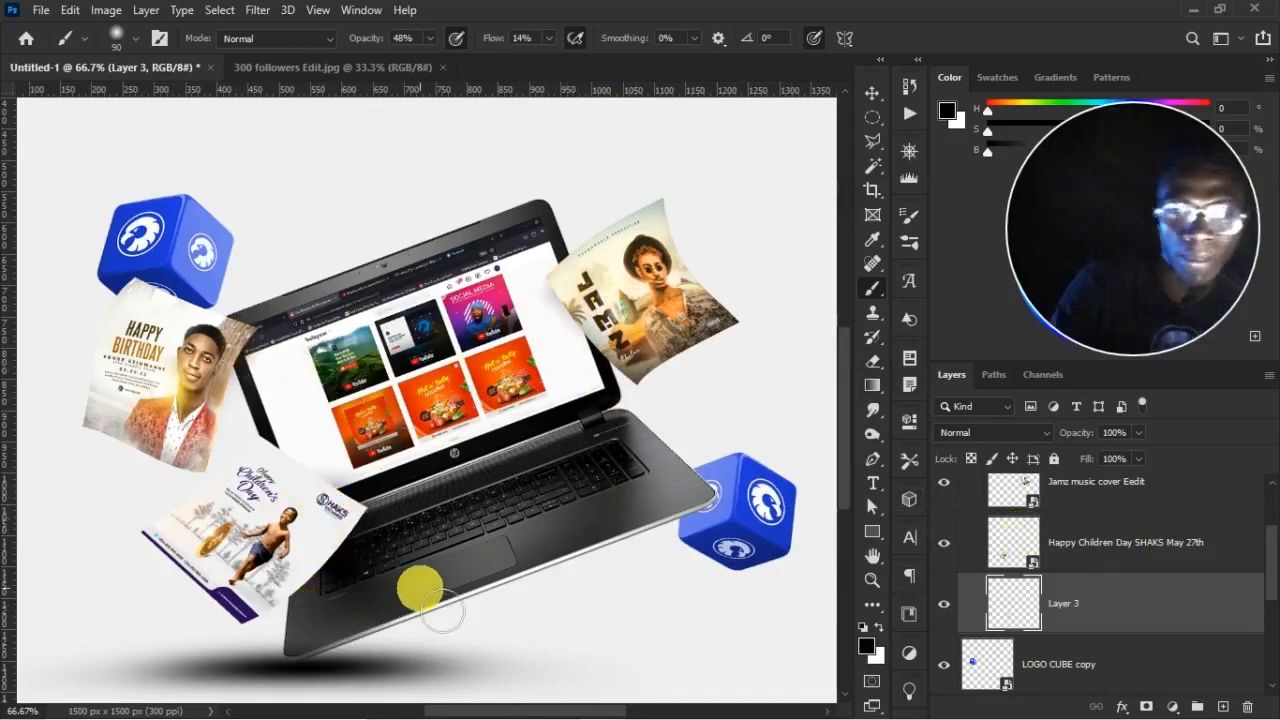
Check the flyer shadows on the whole design, erase stray shadow over the laptop and touch them up with the brush
scroll(420, 590, "down", 2)
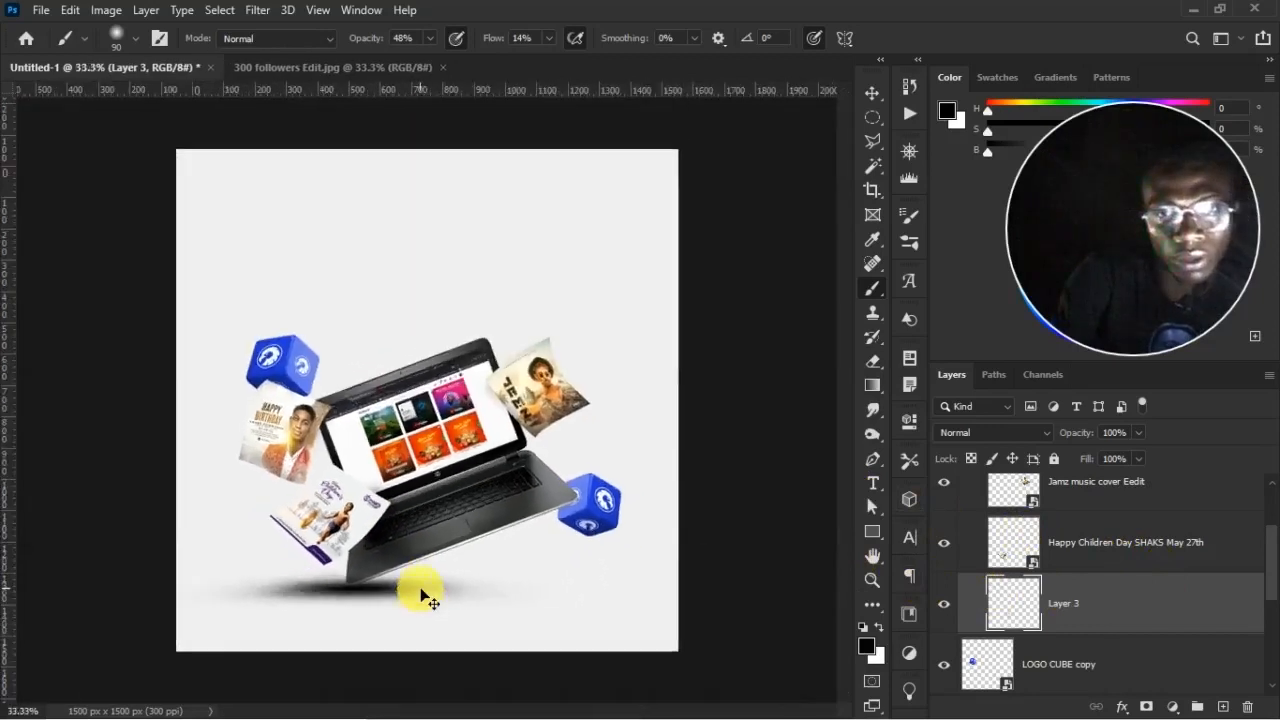
scroll(421, 596, "up", 1)
scroll(420, 594, "up", 1)
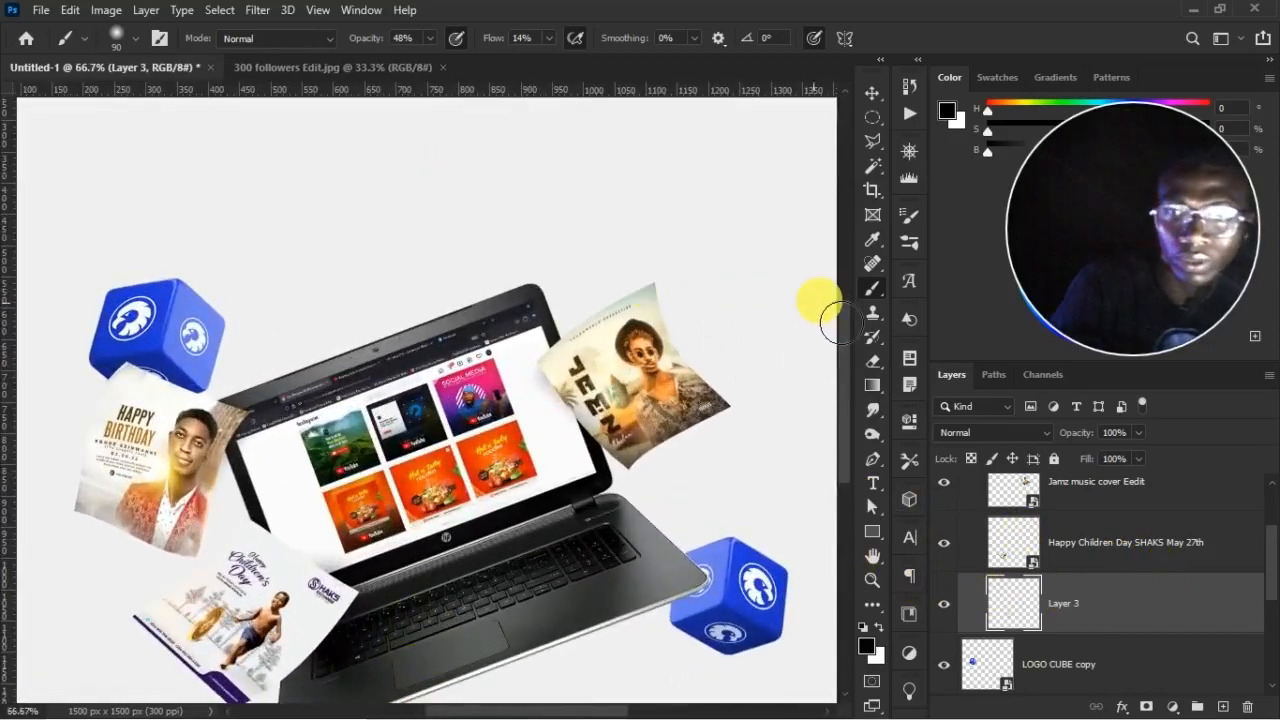
left_click(870, 368)
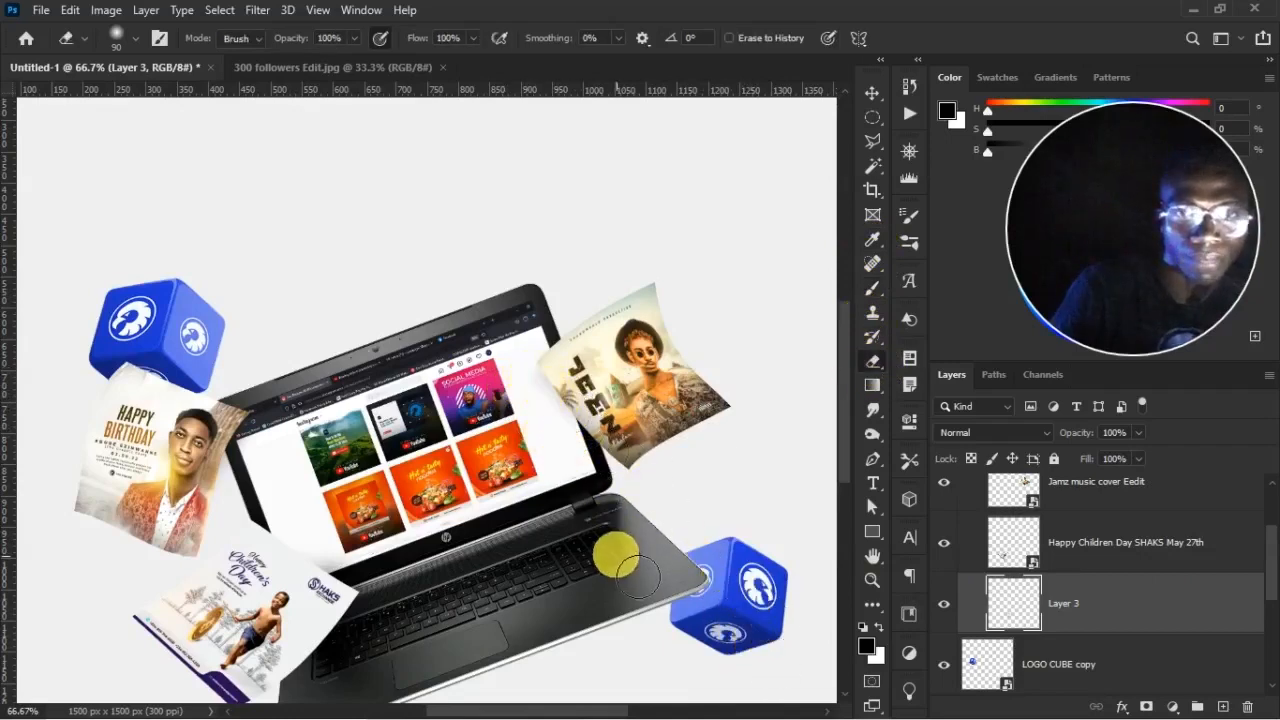
key("b")
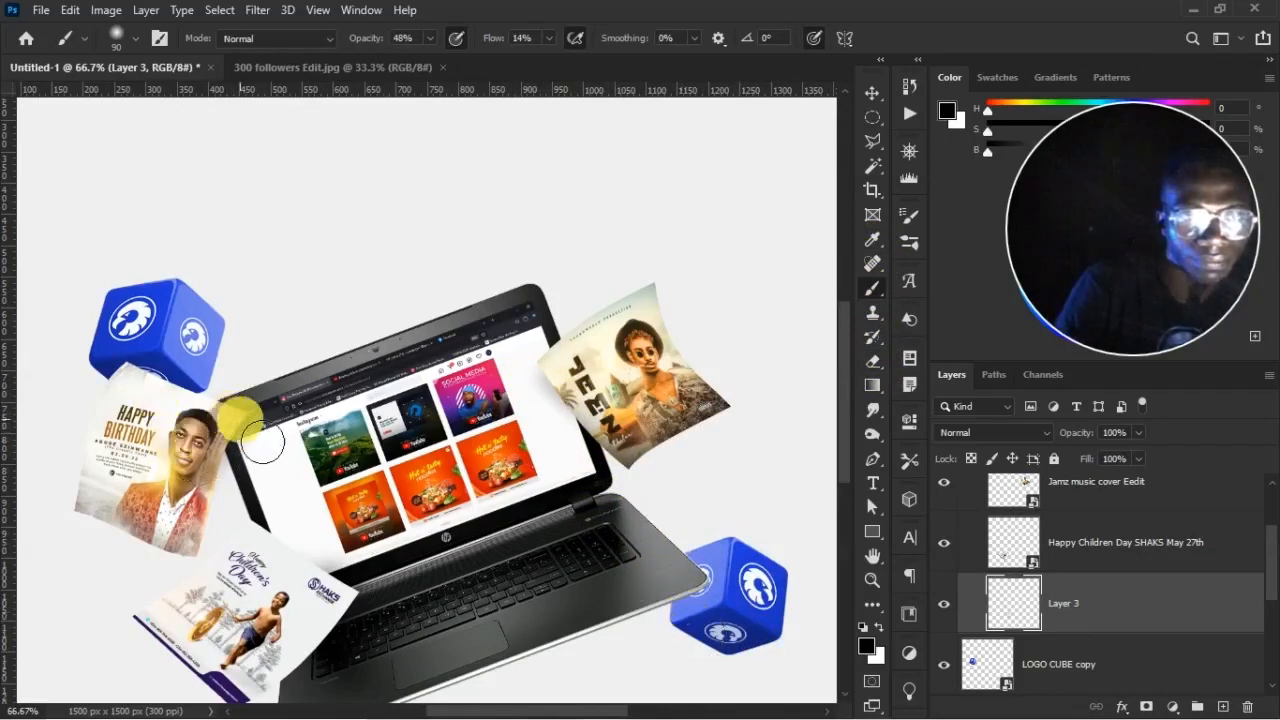
Compare the design with and without the painted shadow layer, and rename that layer SHADOW
left_click(943, 604)
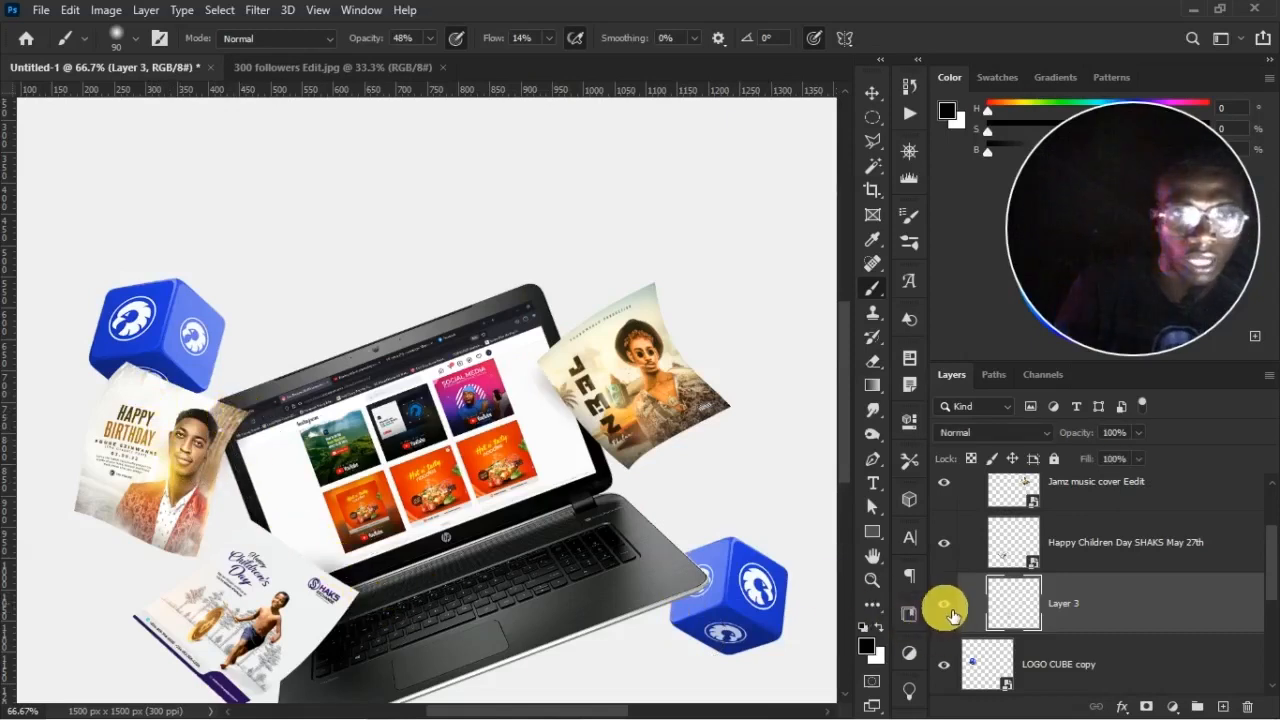
left_click(944, 606)
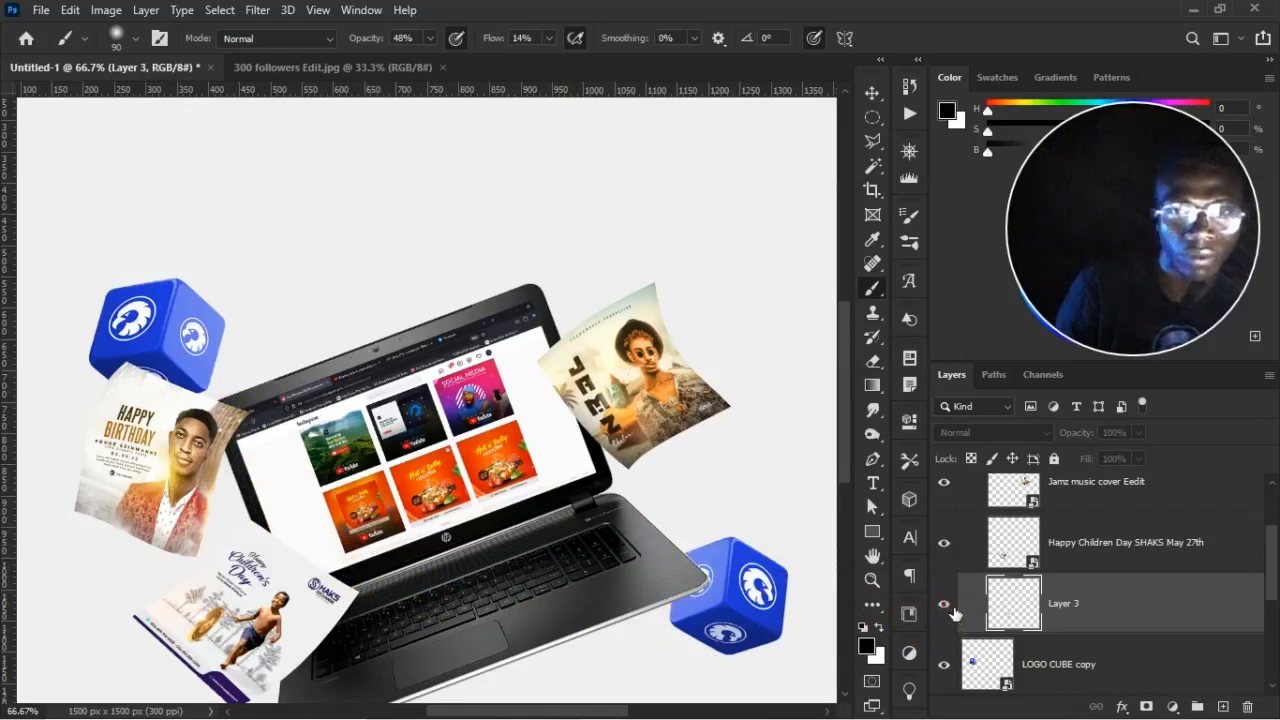
left_click(944, 605)
left_click(944, 605)
left_click(944, 605)
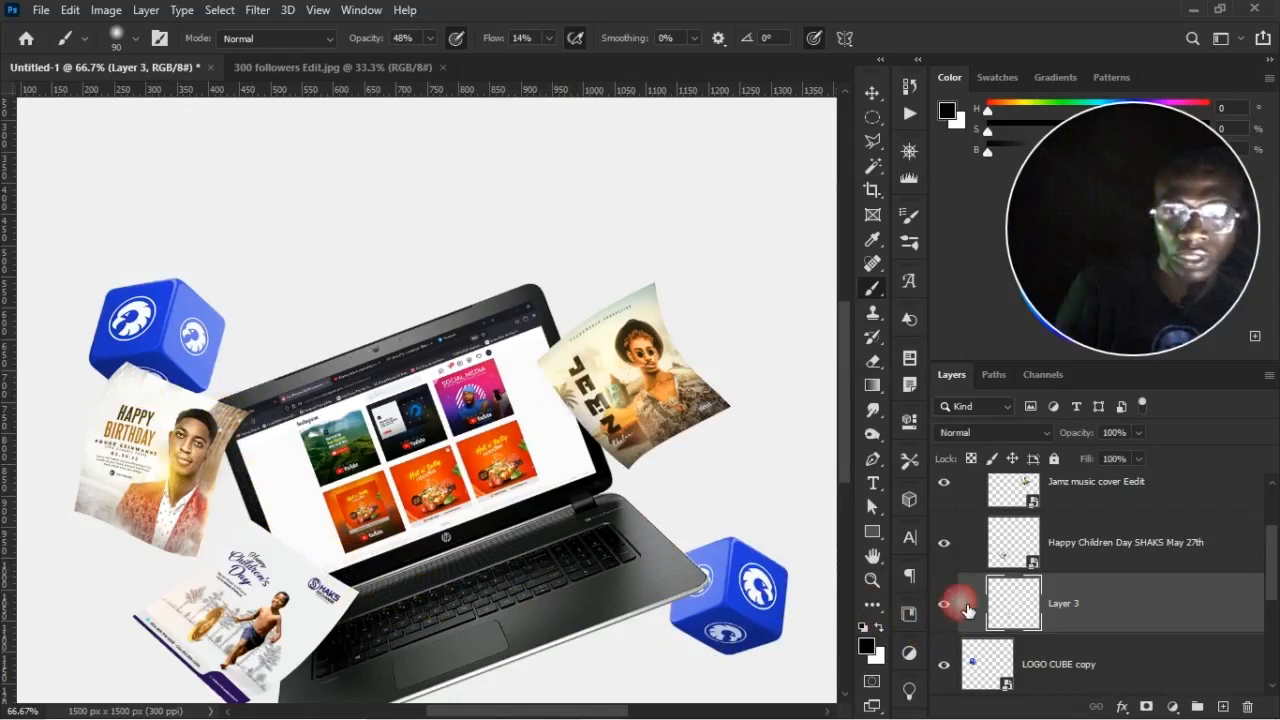
double_click(1066, 603)
type("SHADOW")
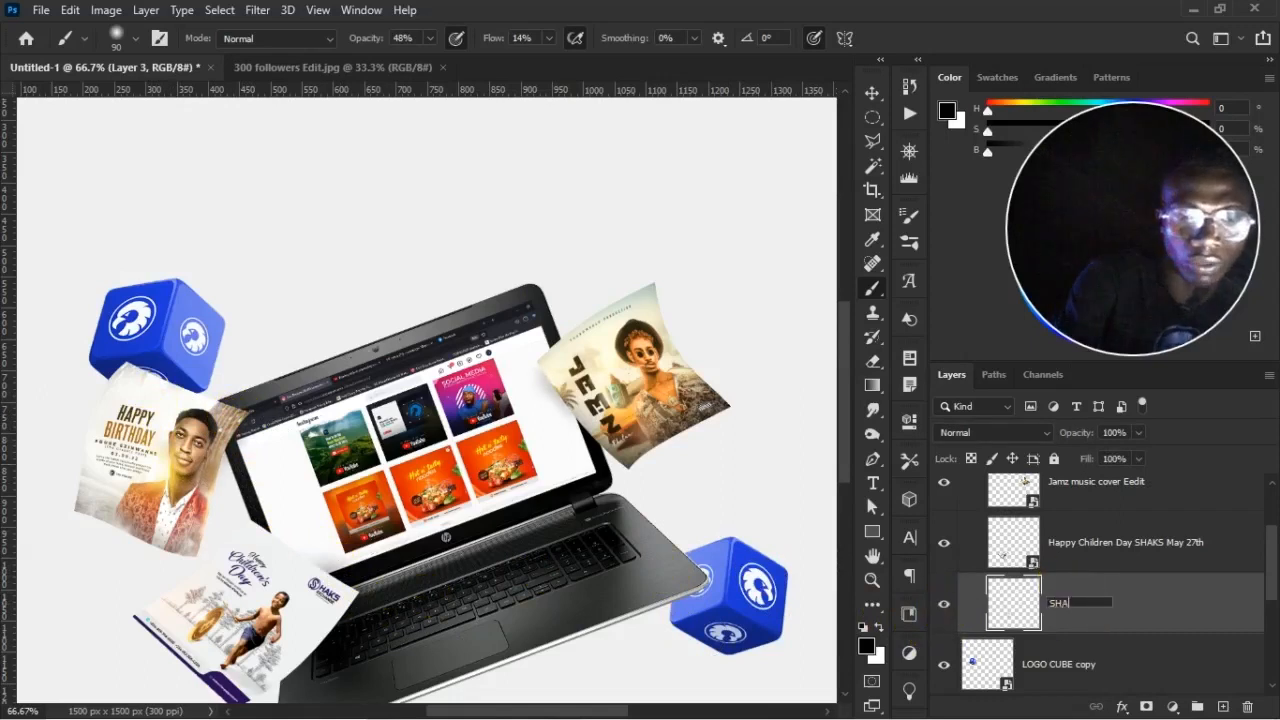
key("Return")
Touch up the shadow where the birthday flyer overlaps the upper logo cube, using the brush and eraser
left_click_drag(282, 461, 434, 397)
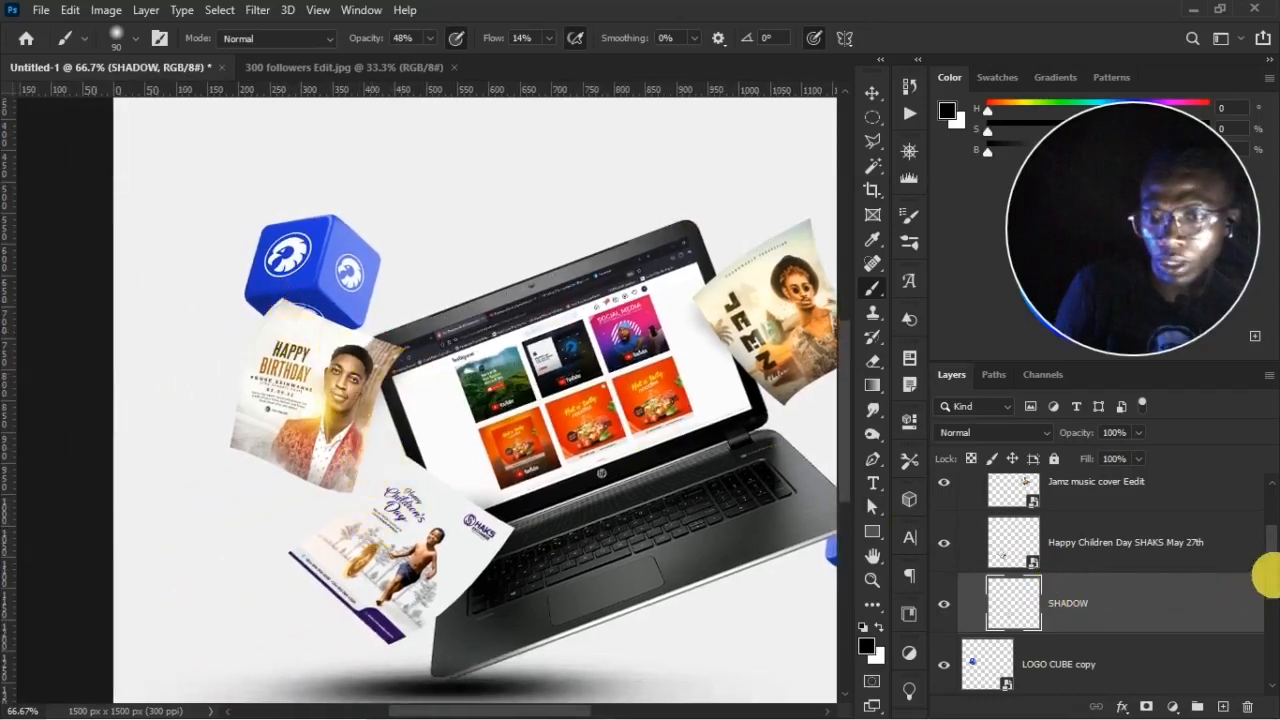
scroll(1260, 583, "up", 2)
scroll(957, 560, "down", 3)
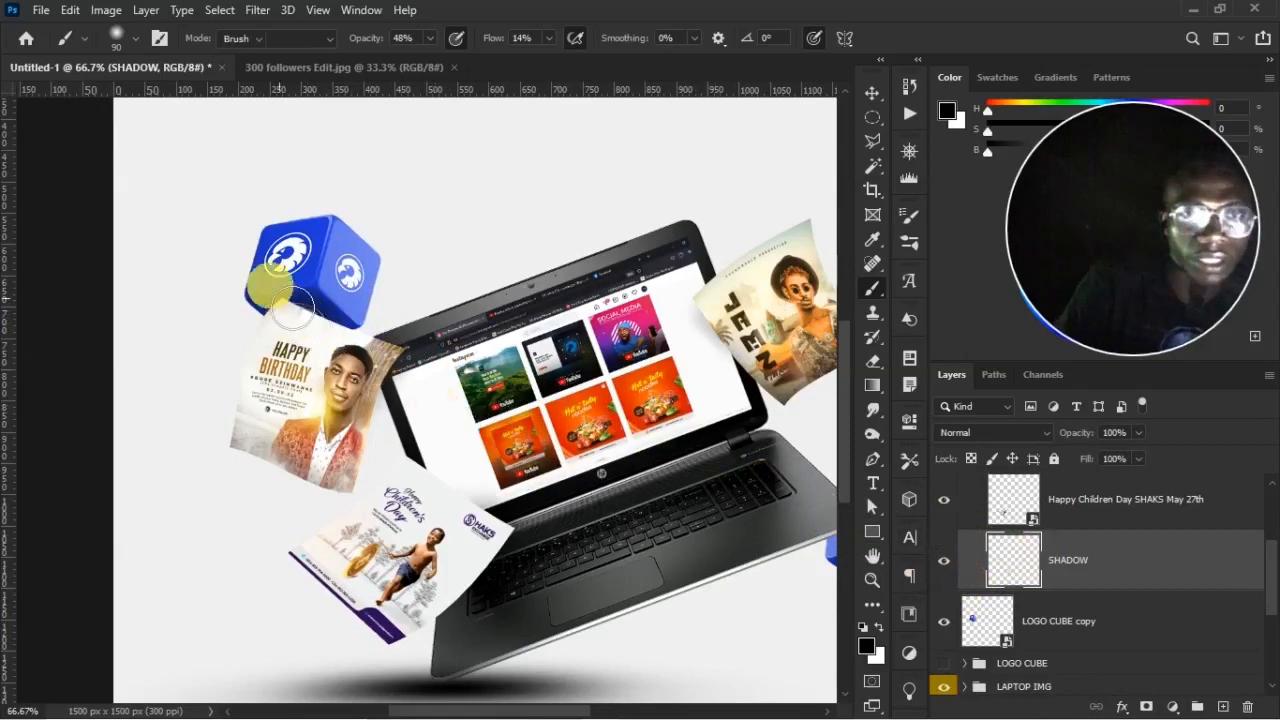
key("e")
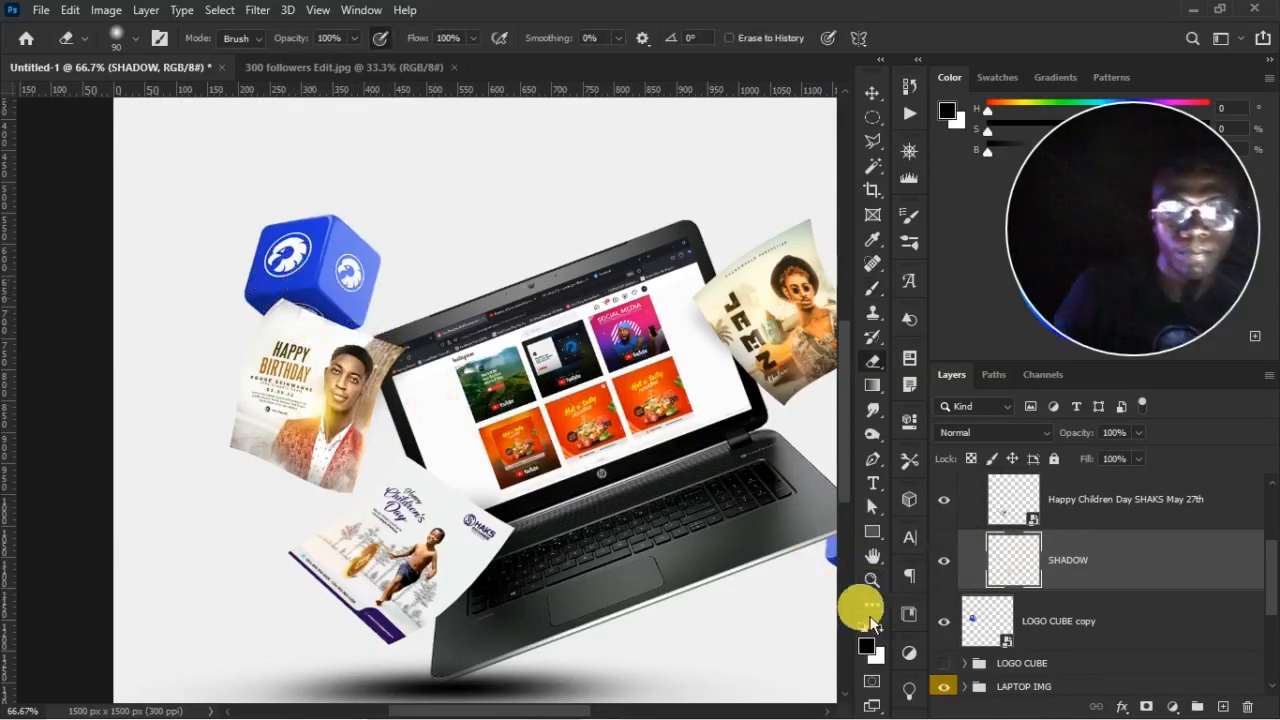
key("b")
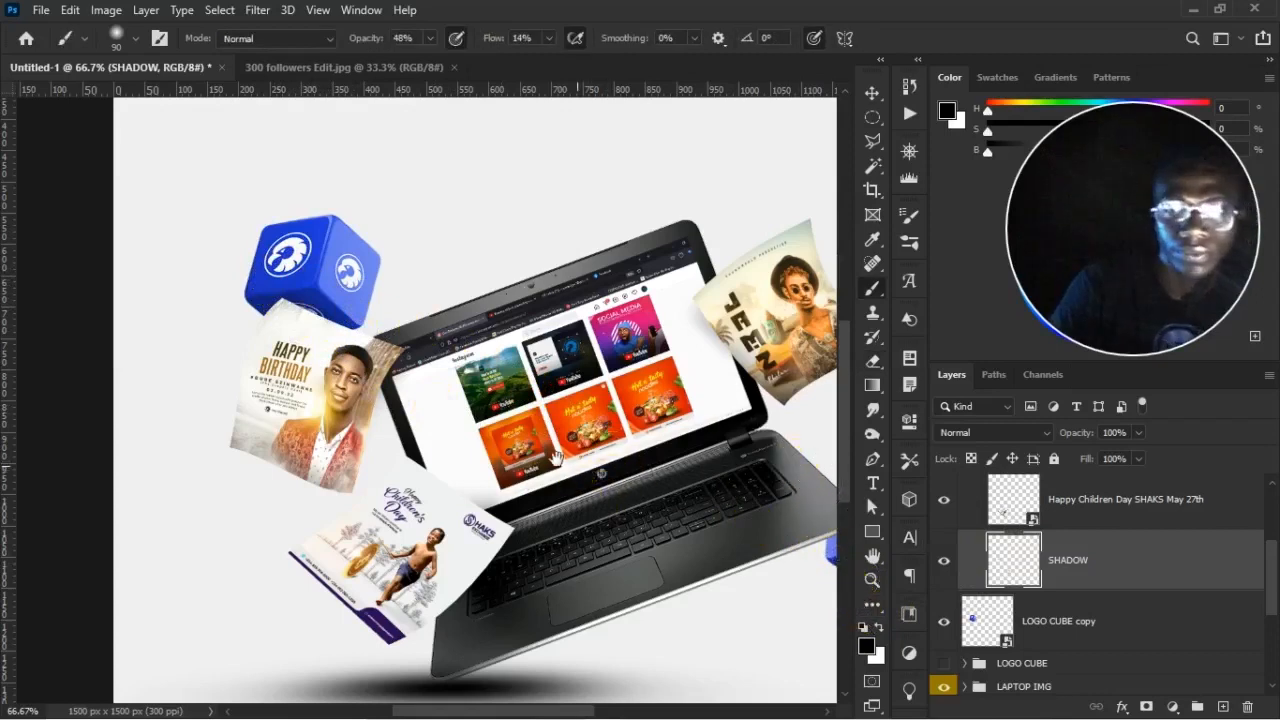
Collapse the FLOATING FLYERS group and add a new layer at the bottom of the LAPTOP IMG group, beneath Rectangle 1
left_click_drag(582, 475, 336, 380)
scroll(1257, 557, "up", 3)
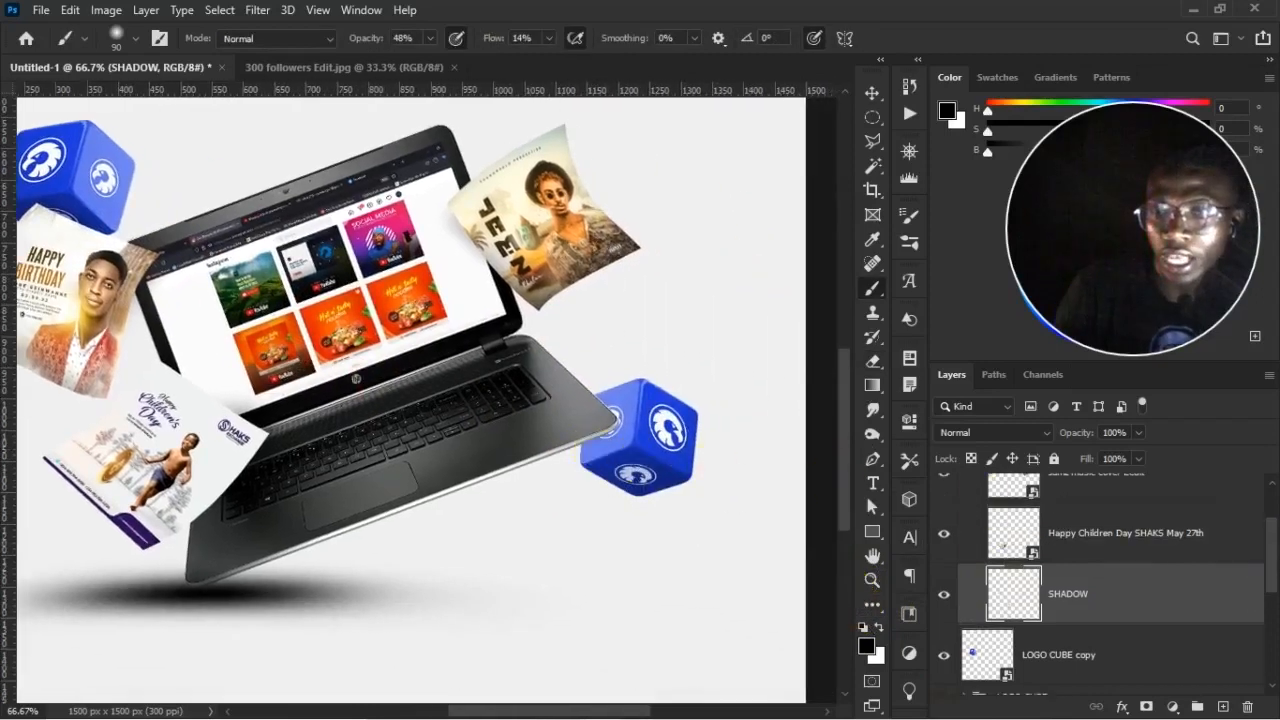
left_click(980, 487)
left_click(965, 485)
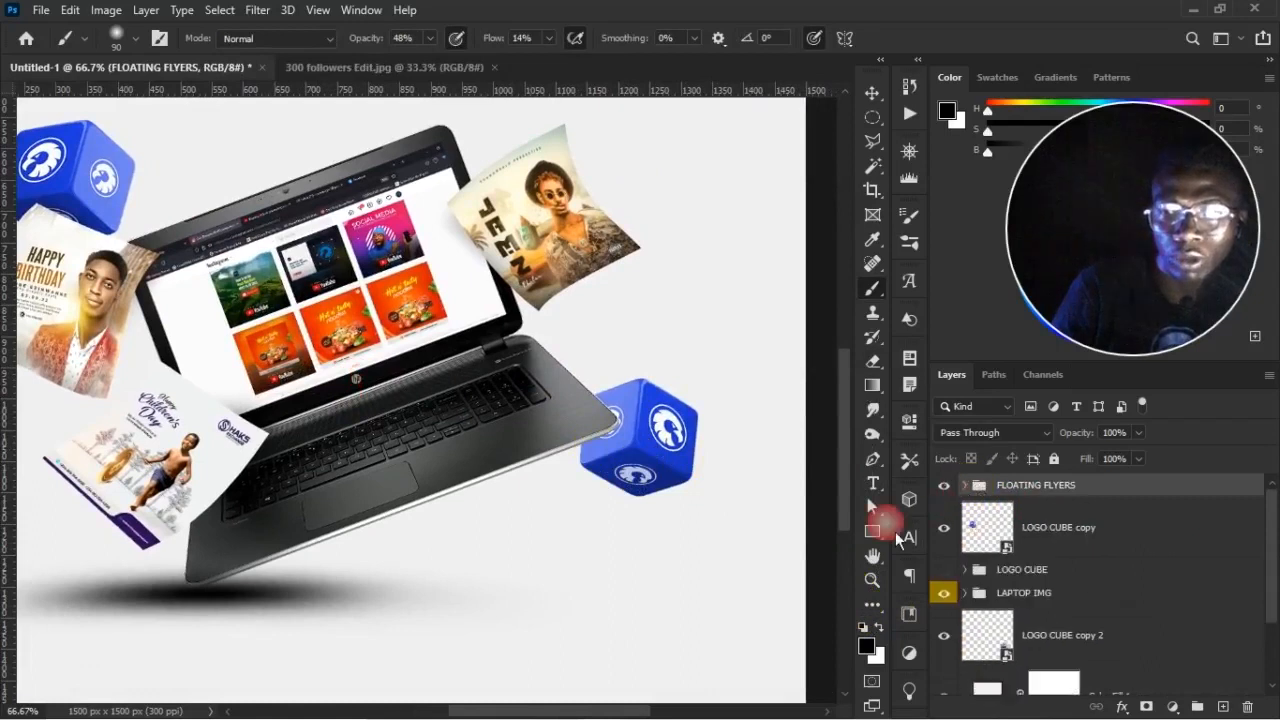
left_click(1015, 594)
left_click(964, 593)
scroll(1266, 523, "down", 5)
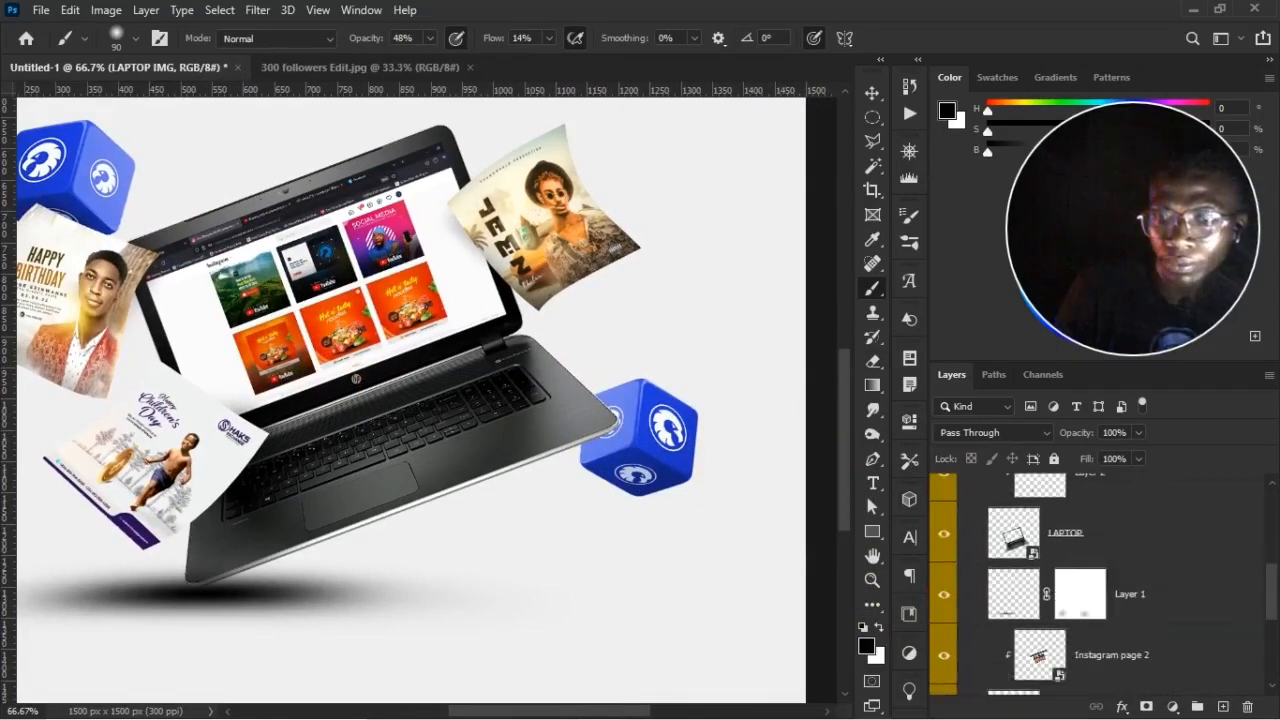
left_click(1143, 572)
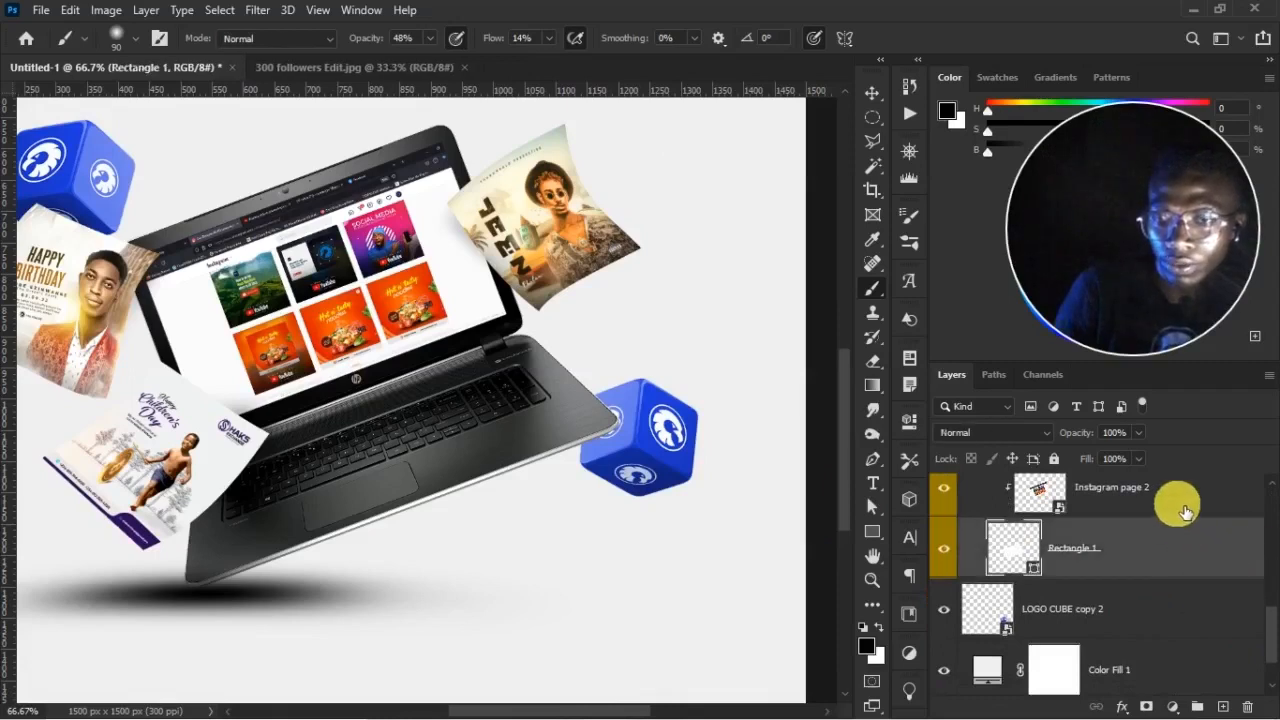
left_click(1100, 498)
left_click(1222, 706)
left_click_drag(1125, 517, 1120, 630)
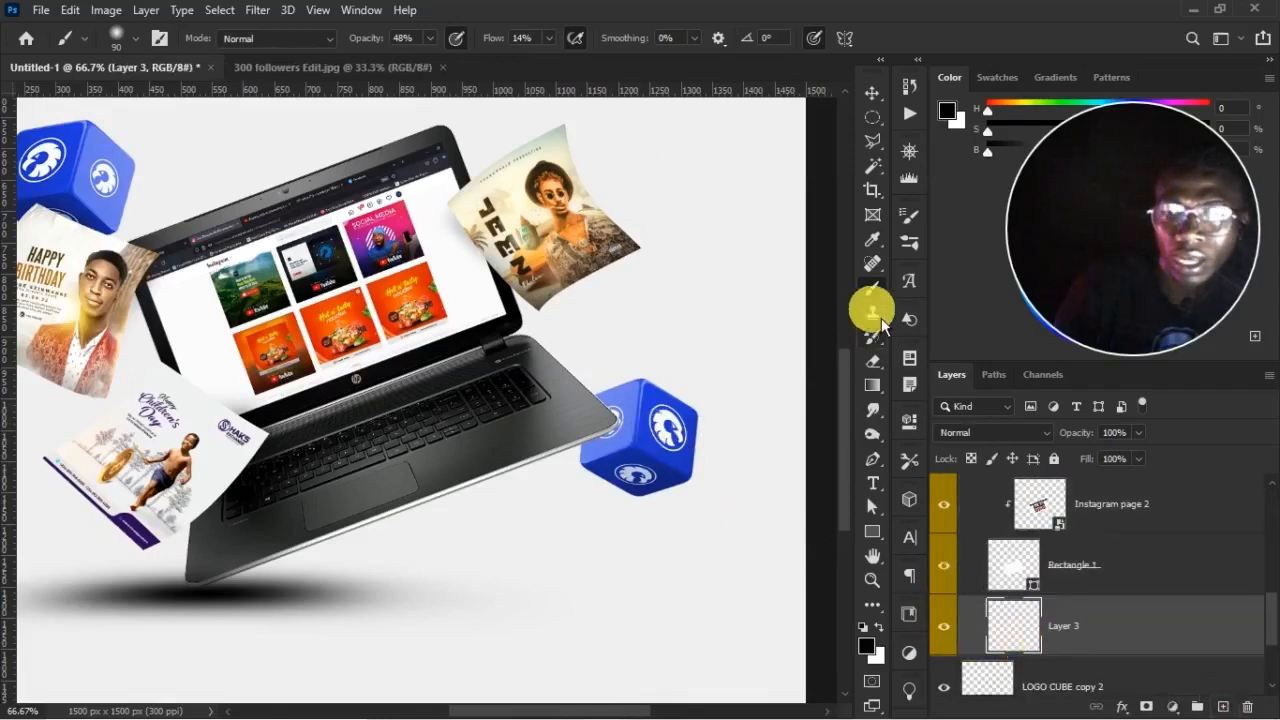
Paint a soft black shadow on the lower logo cube beneath the laptop's corner and erase the spill around it
mouse_move(645, 478)
left_mouse_down()
mouse_move(620, 443)
mouse_move(586, 457)
mouse_move(620, 460)
left_mouse_up()
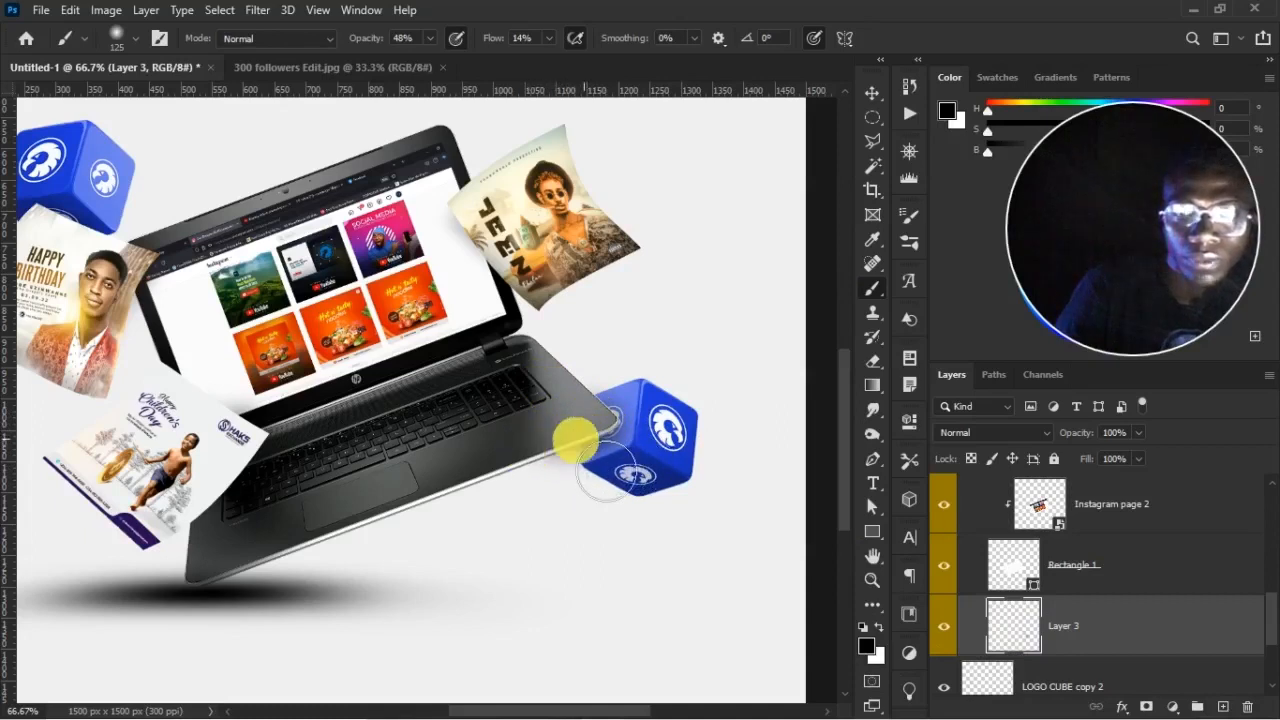
left_click(872, 361)
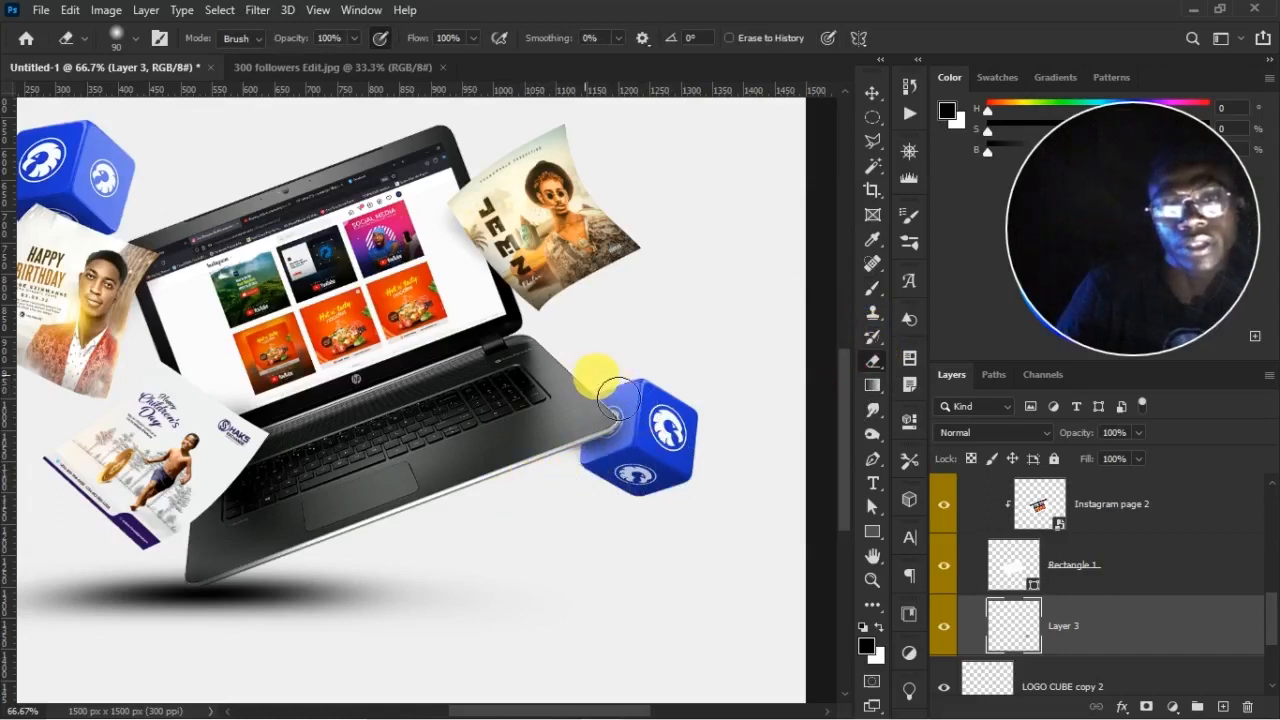
key("ctrl+minus")
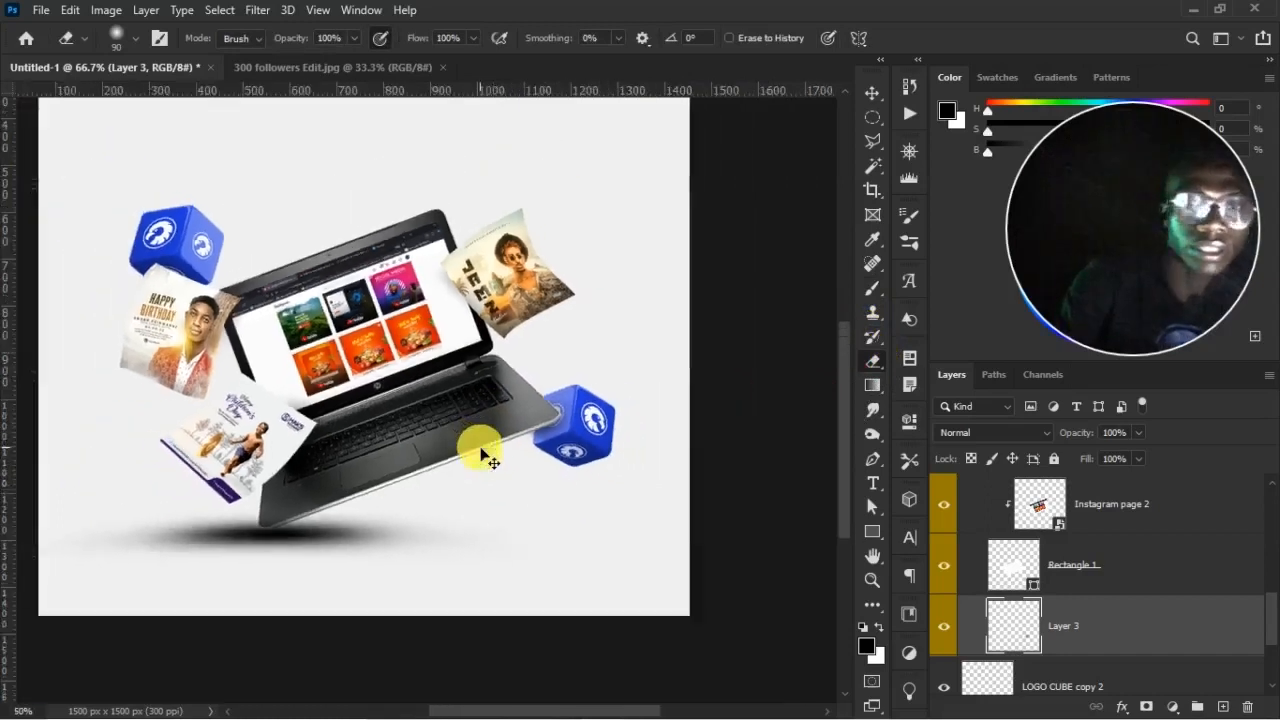
key("ctrl+minus")
Reduce the cube shadow layer to 88% opacity and 71% fill
key("v")
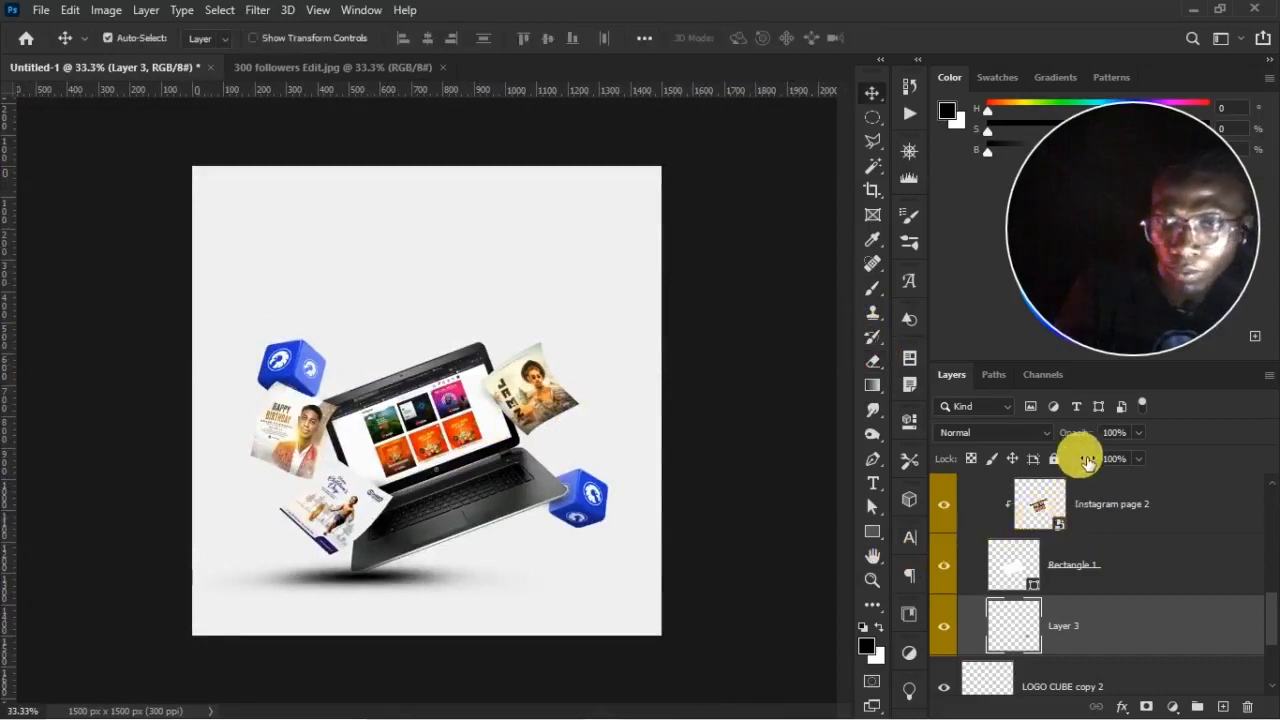
mouse_move(1087, 460)
left_mouse_down()
mouse_move(1085, 435)
mouse_move(1088, 461)
left_mouse_up()
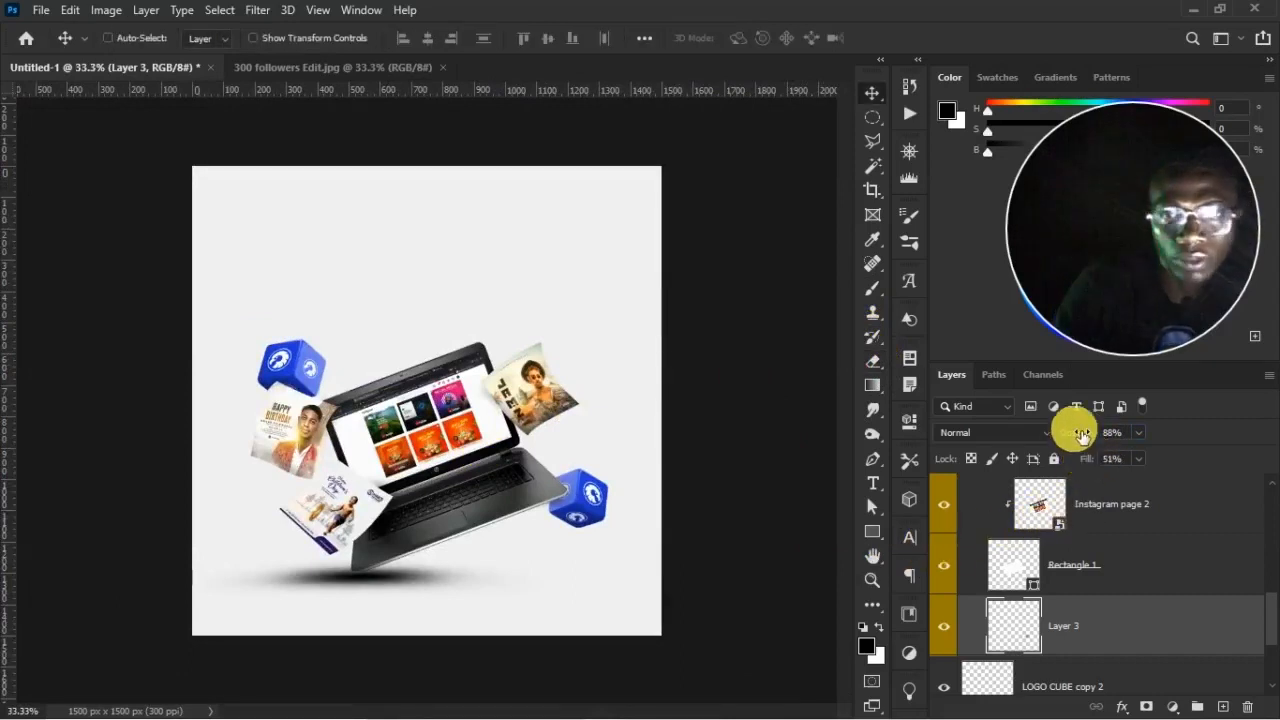
key("ctrl+plus")
key("ctrl+plus")
left_click_drag(542, 514, 433, 438)
left_click_drag(1088, 460, 1102, 463)
Touch up the shadow where the laptop's corner overlaps the lower cube with a smaller brush, and erase the excess
left_click(872, 289)
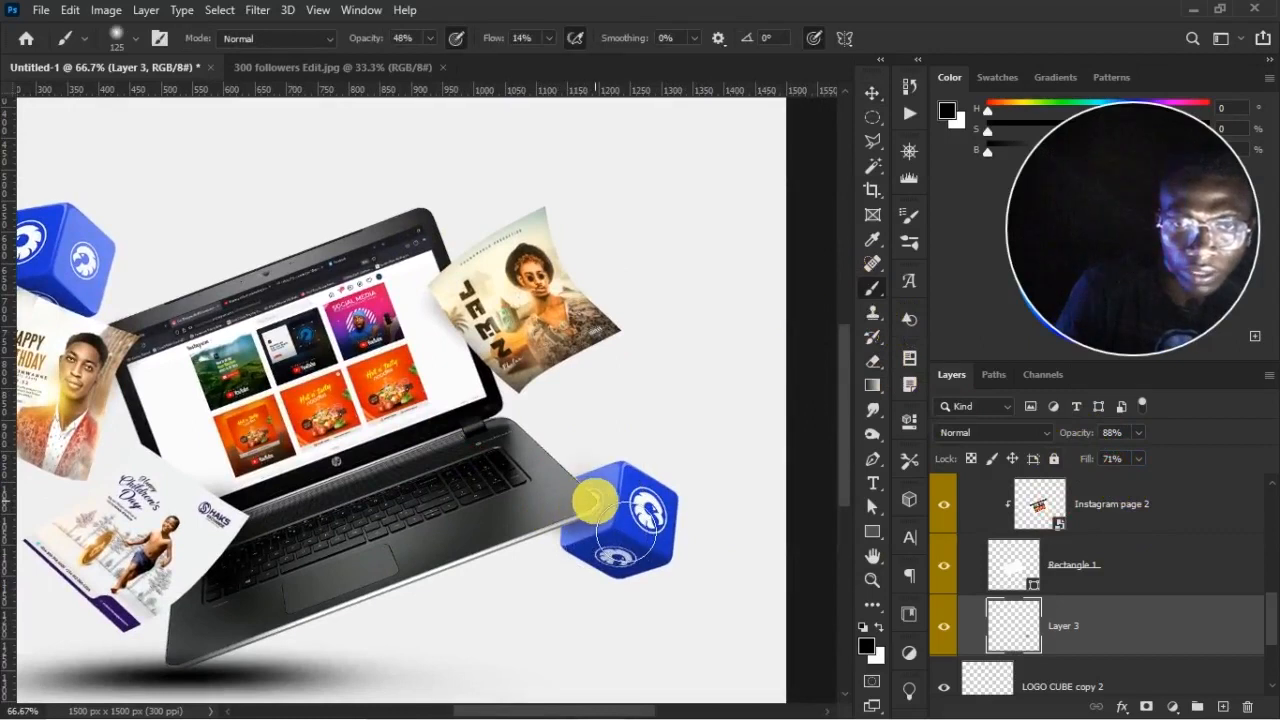
key("ctrl+plus")
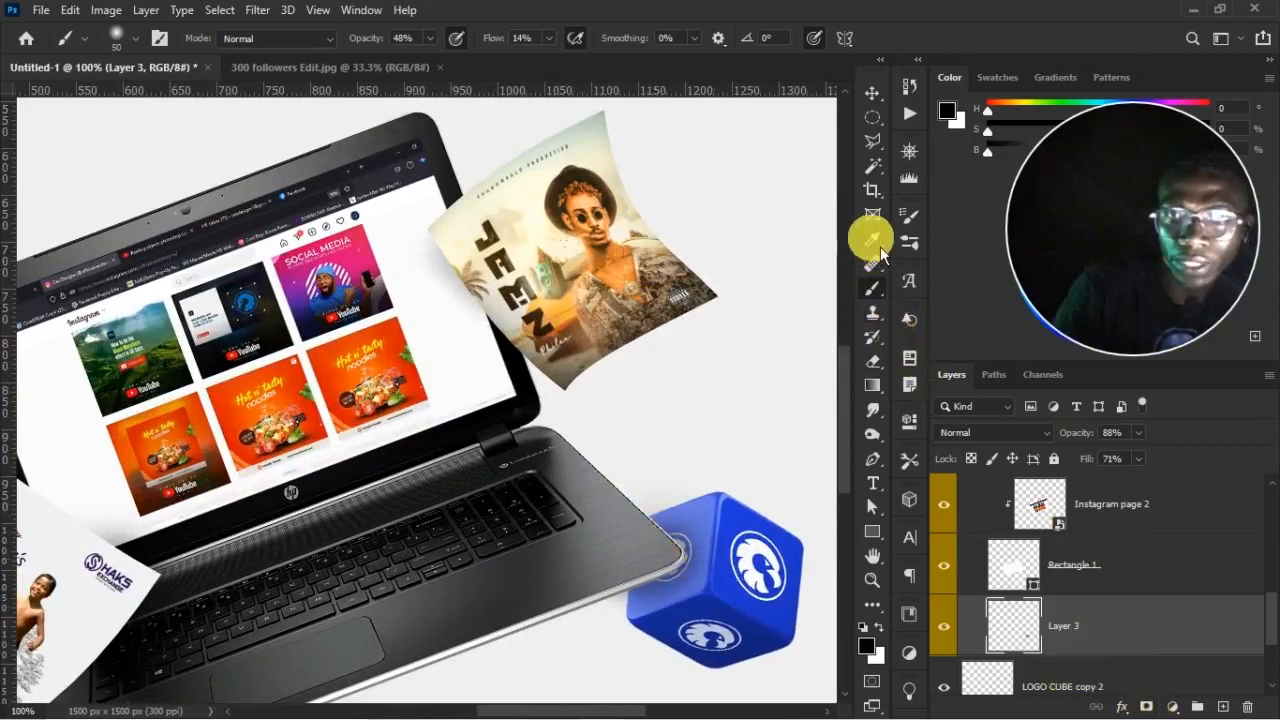
left_click(872, 360)
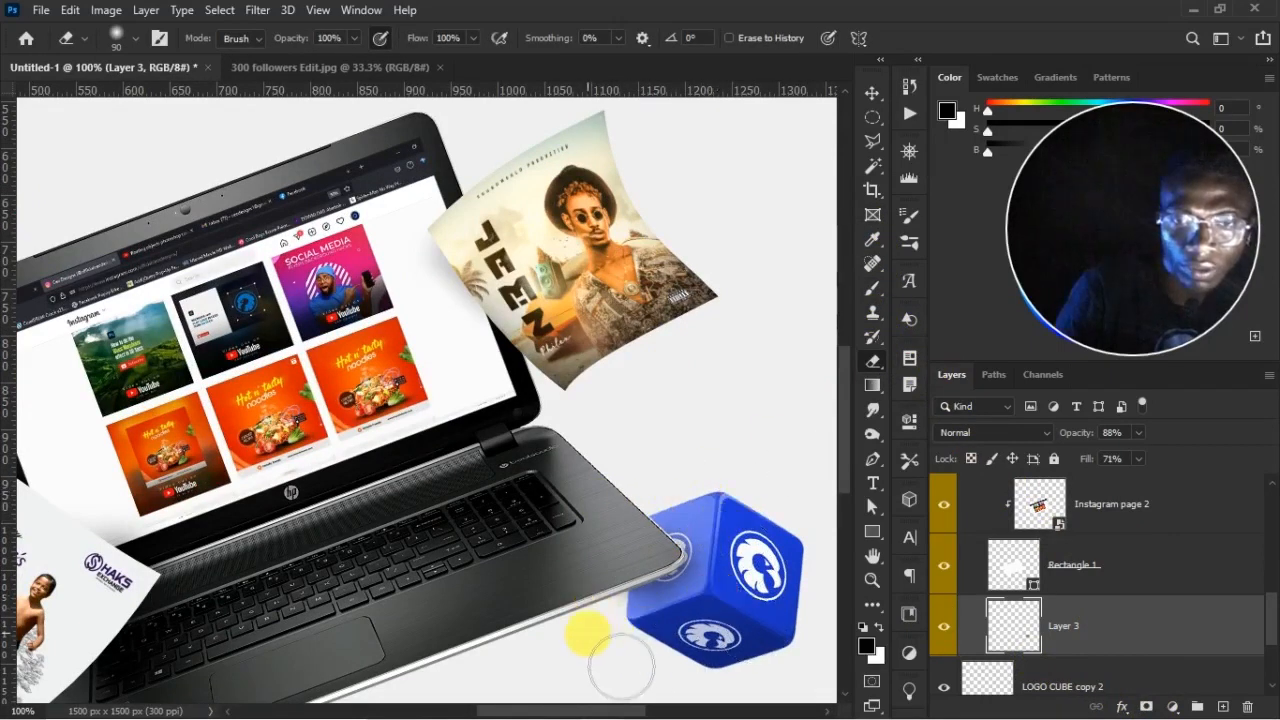
Soften the lower cube's shadow with a 300 px eraser at 63% opacity and 30% flow, and check the whole design
key("ctrl+minus")
key("ctrl+minus")
key("ctrl+minus")
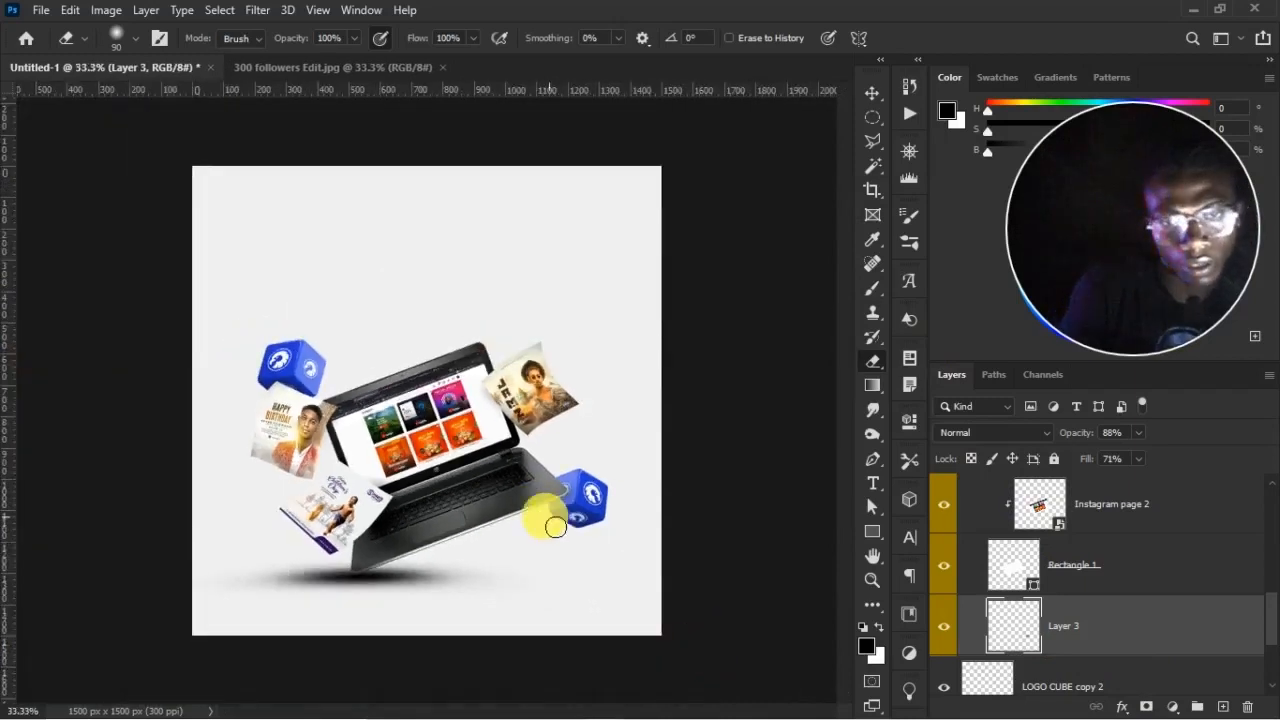
key("]")
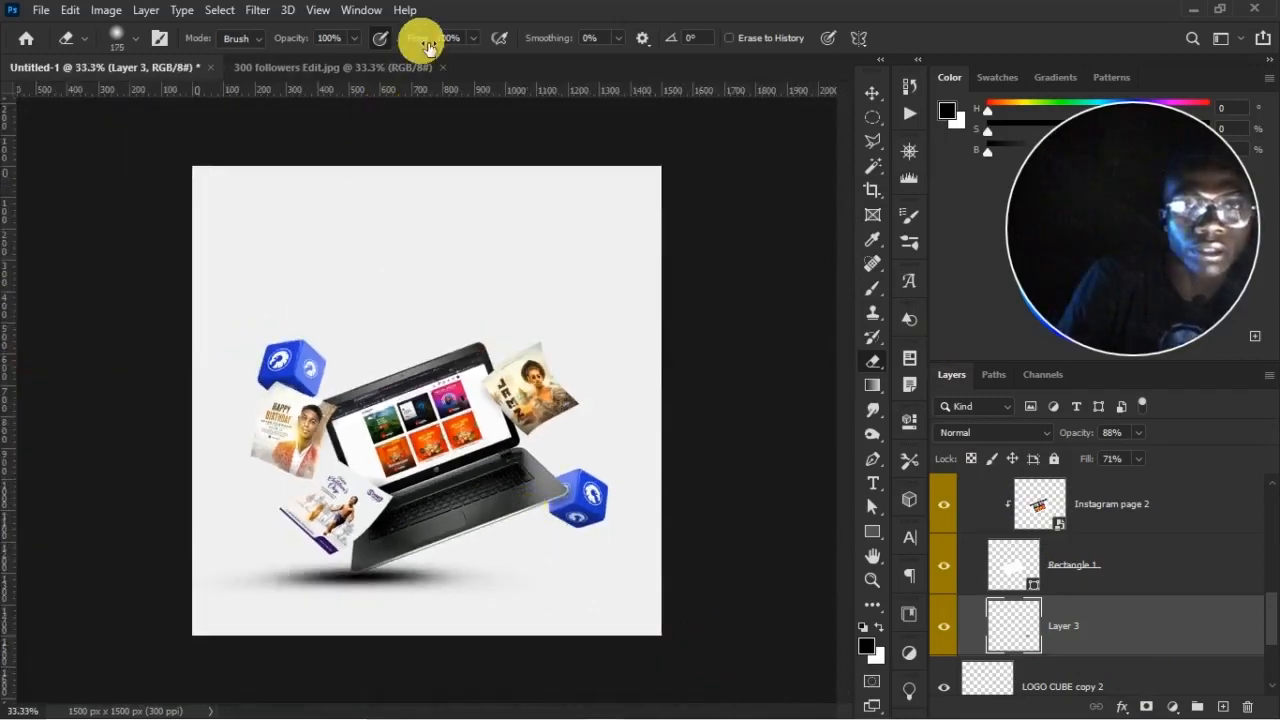
left_click_drag(429, 42, 296, 46)
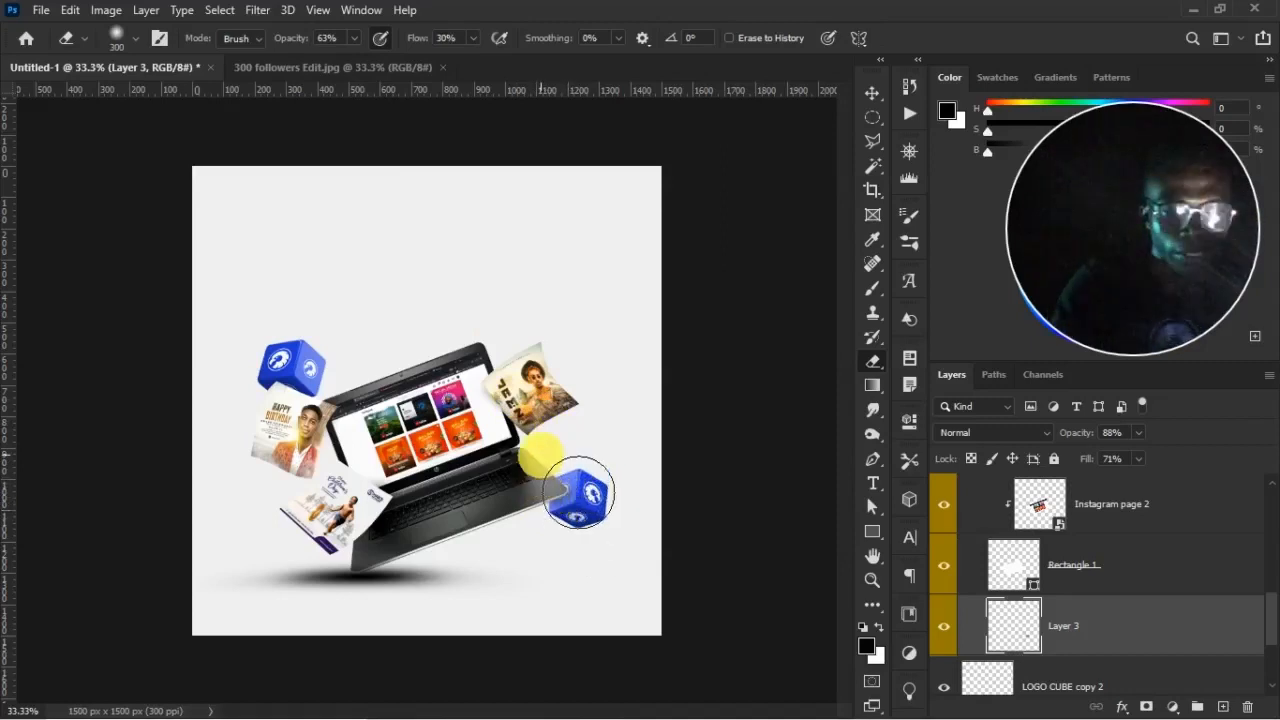
key("v")
key("ctrl+plus")
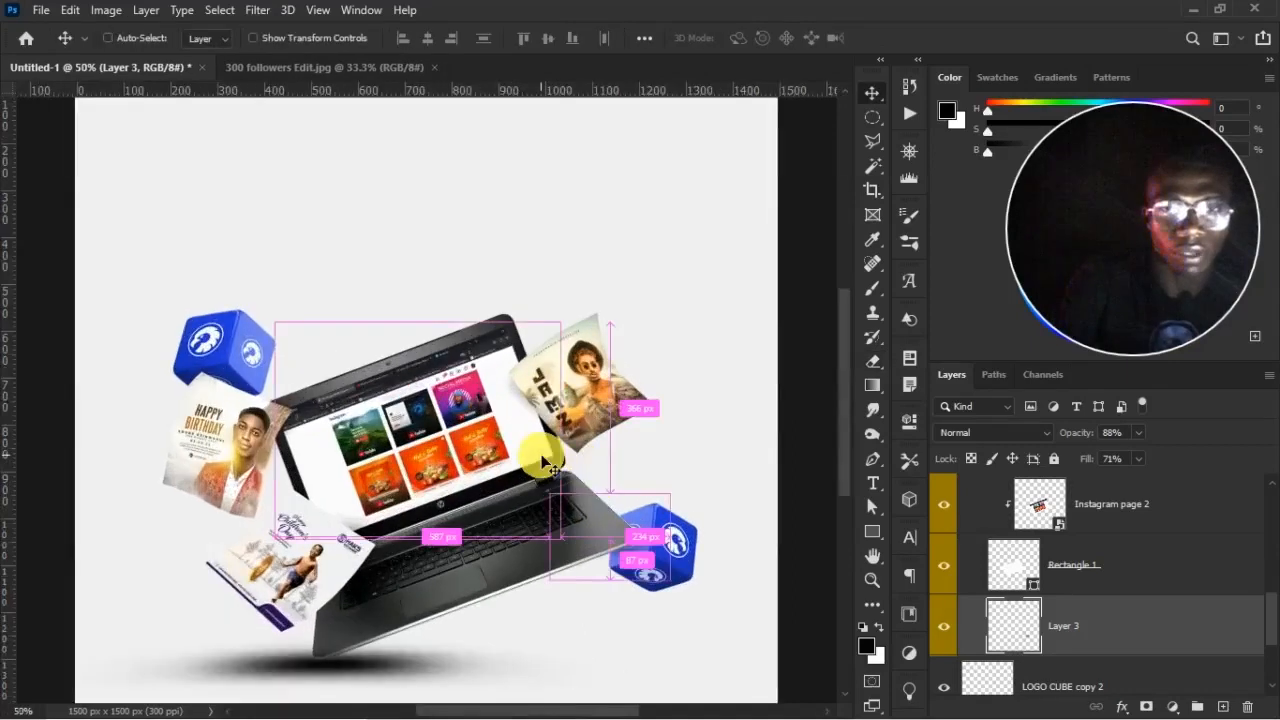
key("ctrl+minus")
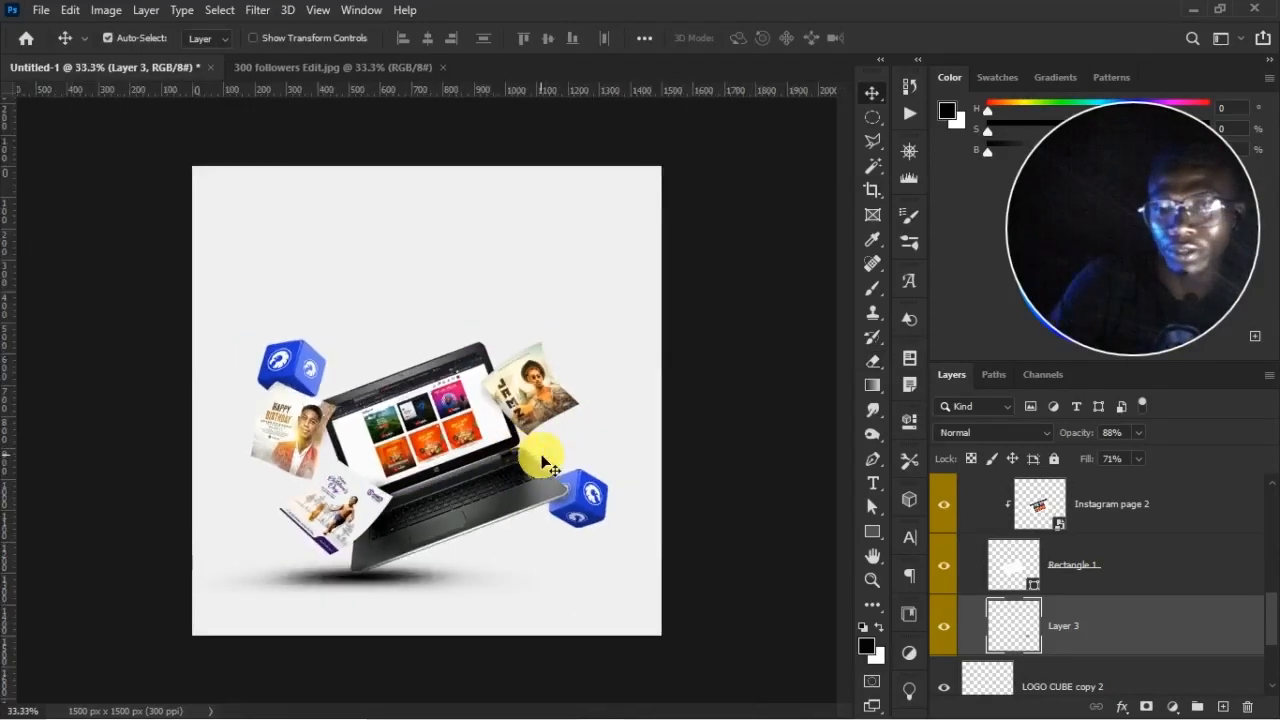
Collapse the LAPTOP IMG group and add a new empty layer above the FLOATING FLYERS group
scroll(1033, 537, "up", 5)
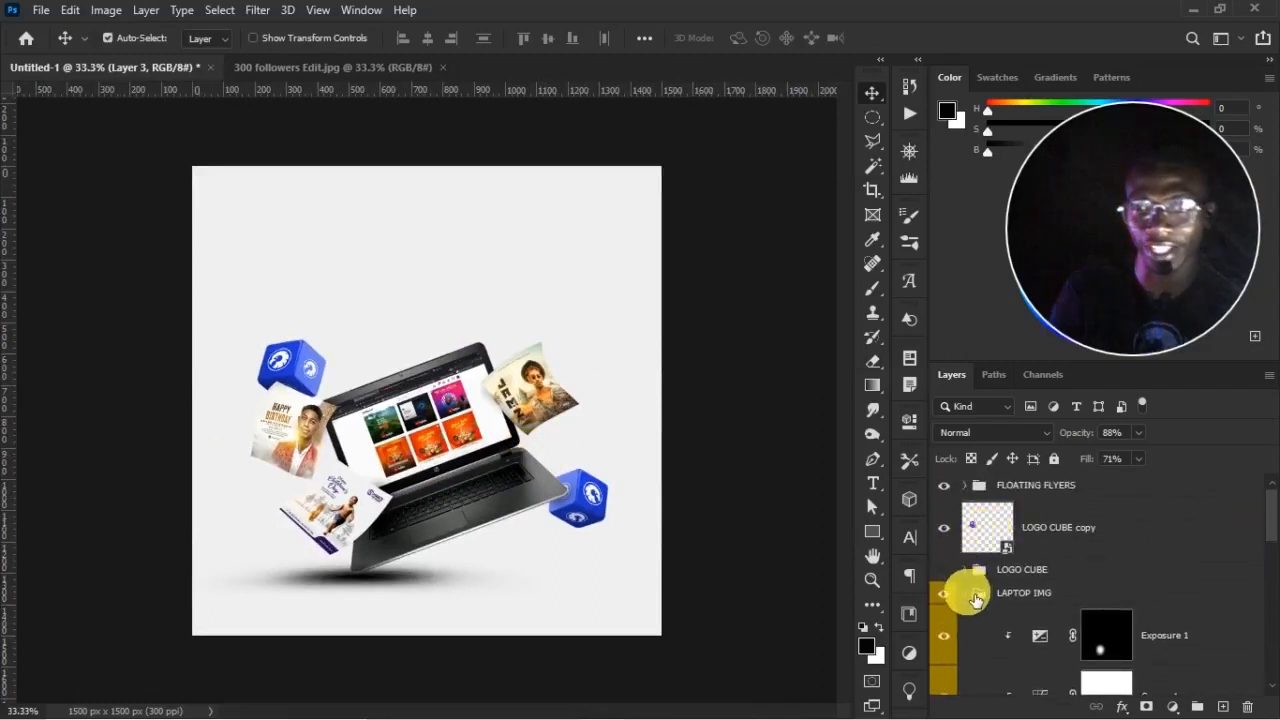
left_click(965, 593)
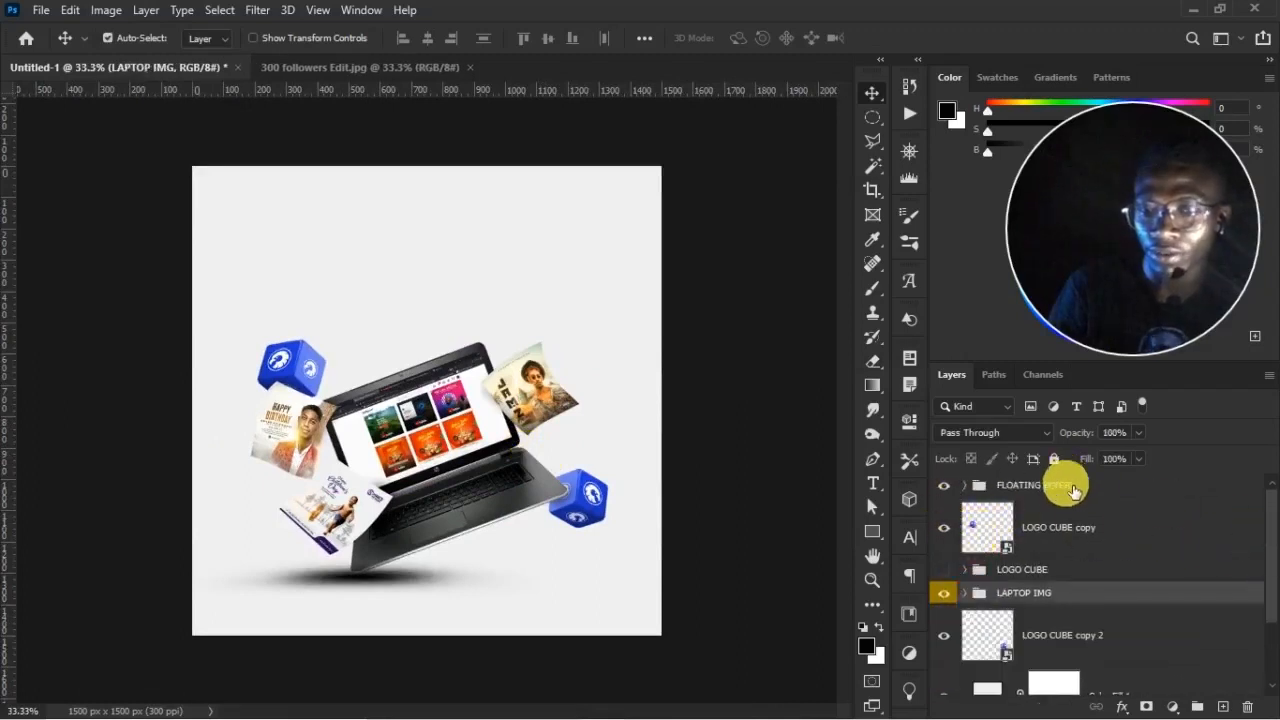
left_click(1063, 486)
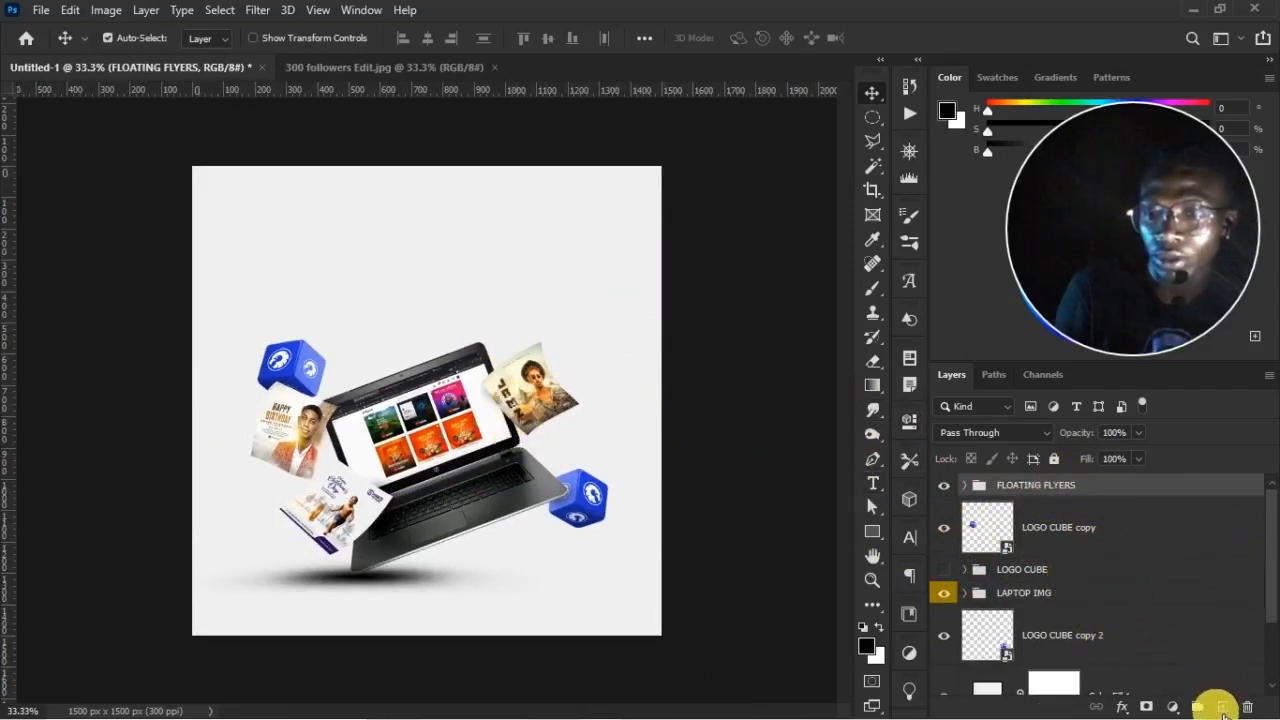
left_click(1222, 706)
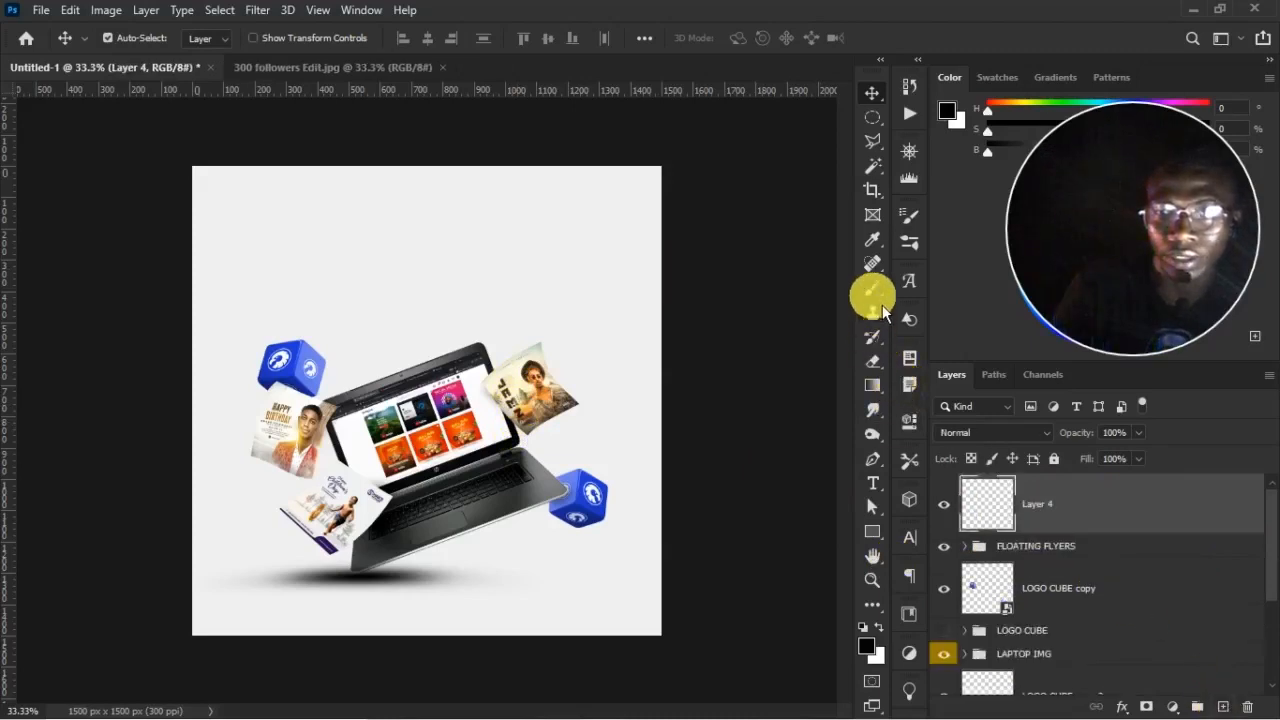
Add the point text "300" in the Humane Regular font on the empty area above the laptop
left_click(873, 484)
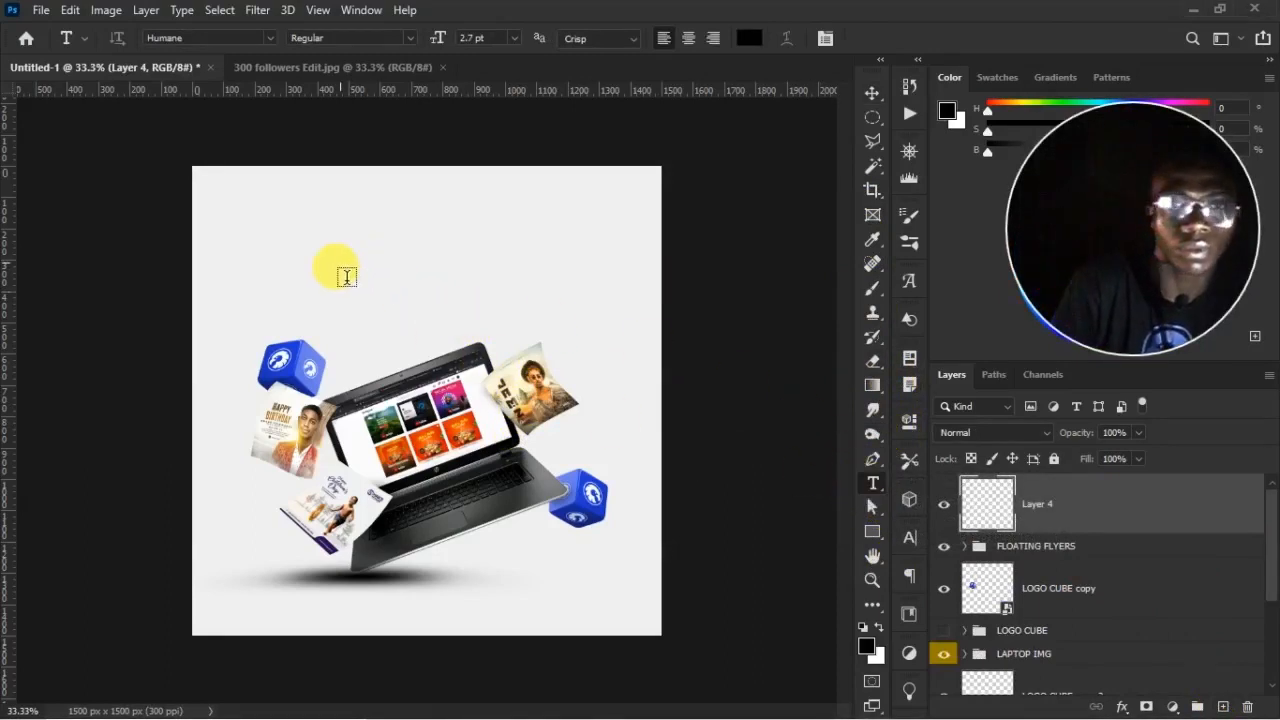
left_click(345, 280)
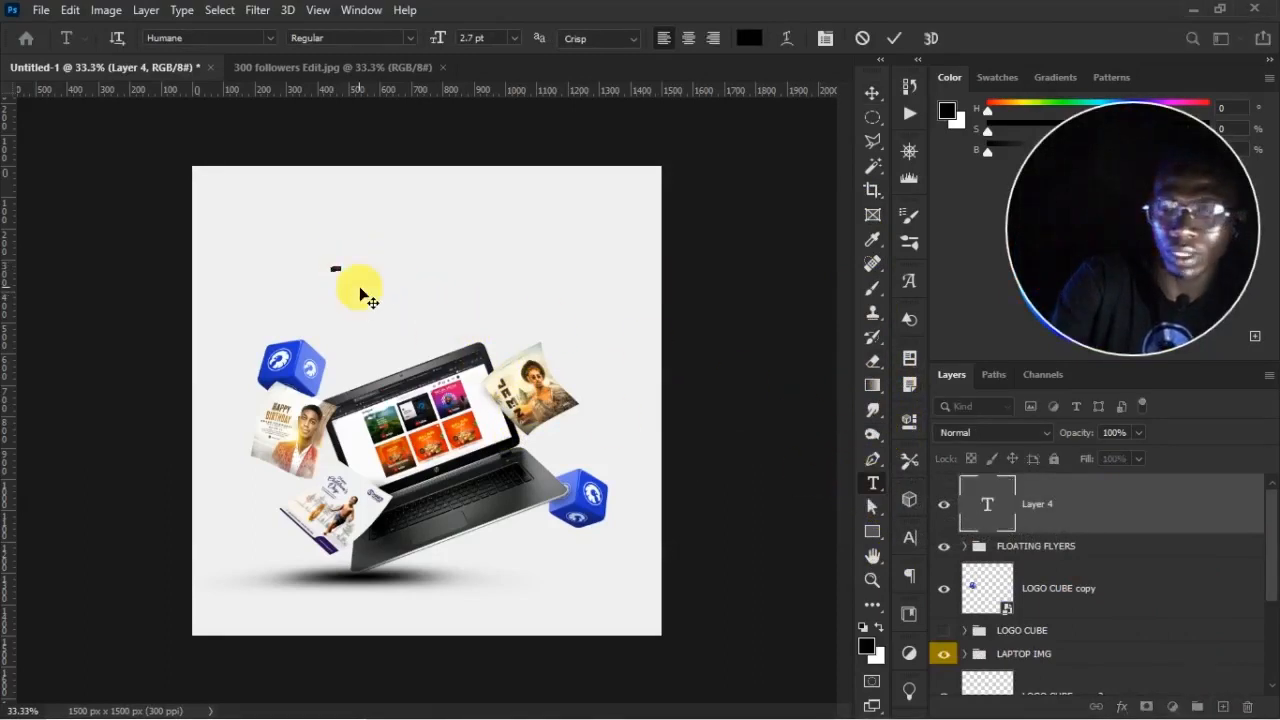
key("ctrl+Return")
Scale the 300 text up to about 211 pt and place it over the upper middle of the canvas, overlapping the laptop
key("ctrl+t")
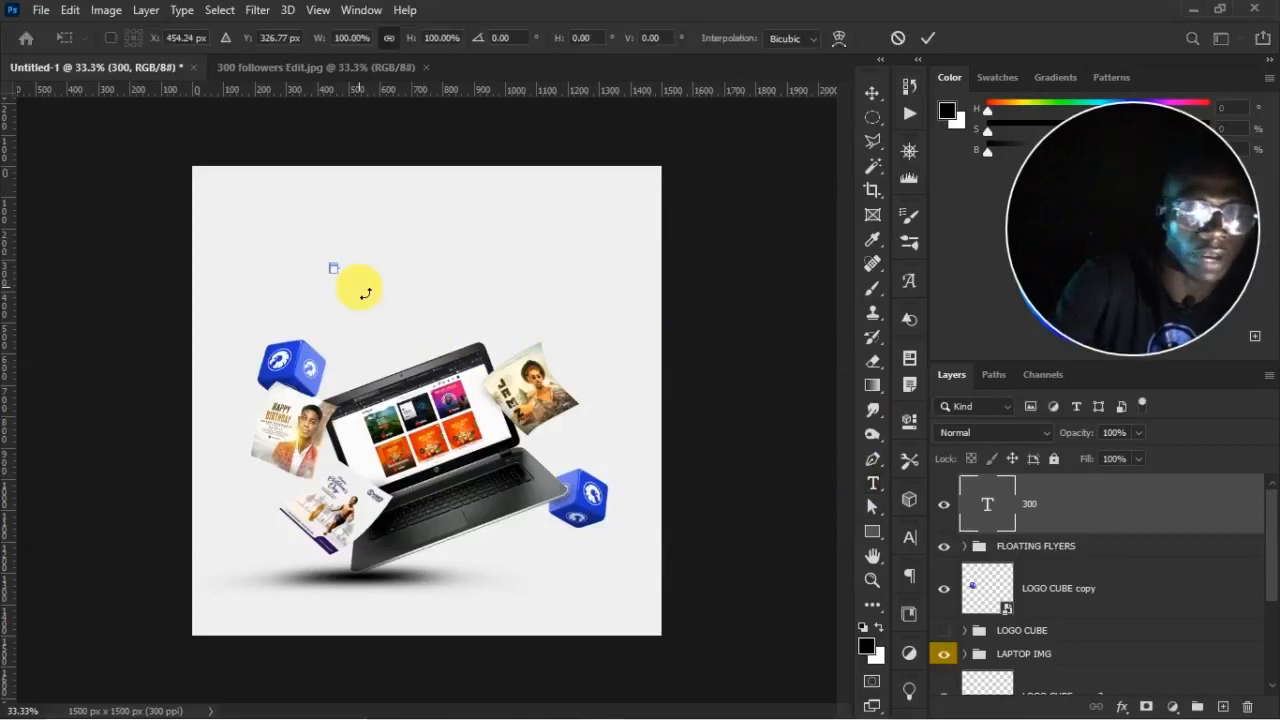
left_click_drag(342, 279, 626, 514)
left_click_drag(457, 398, 458, 320)
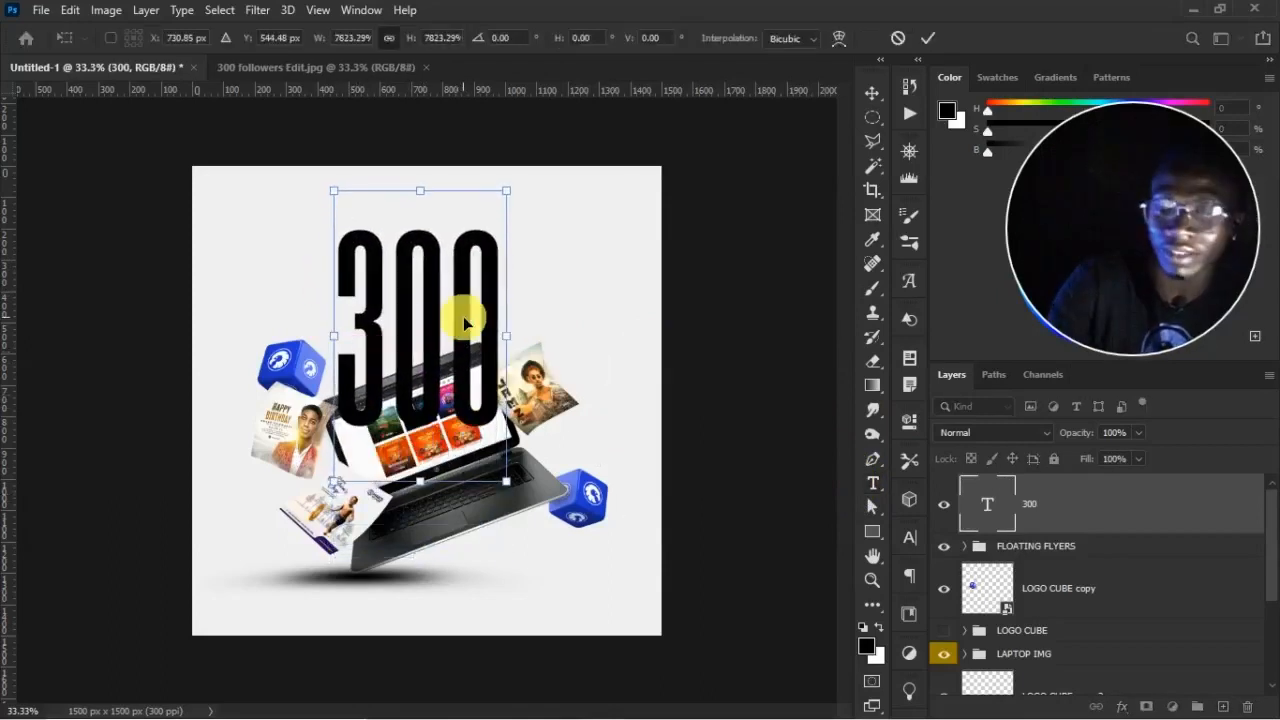
key("Return")
key("v")
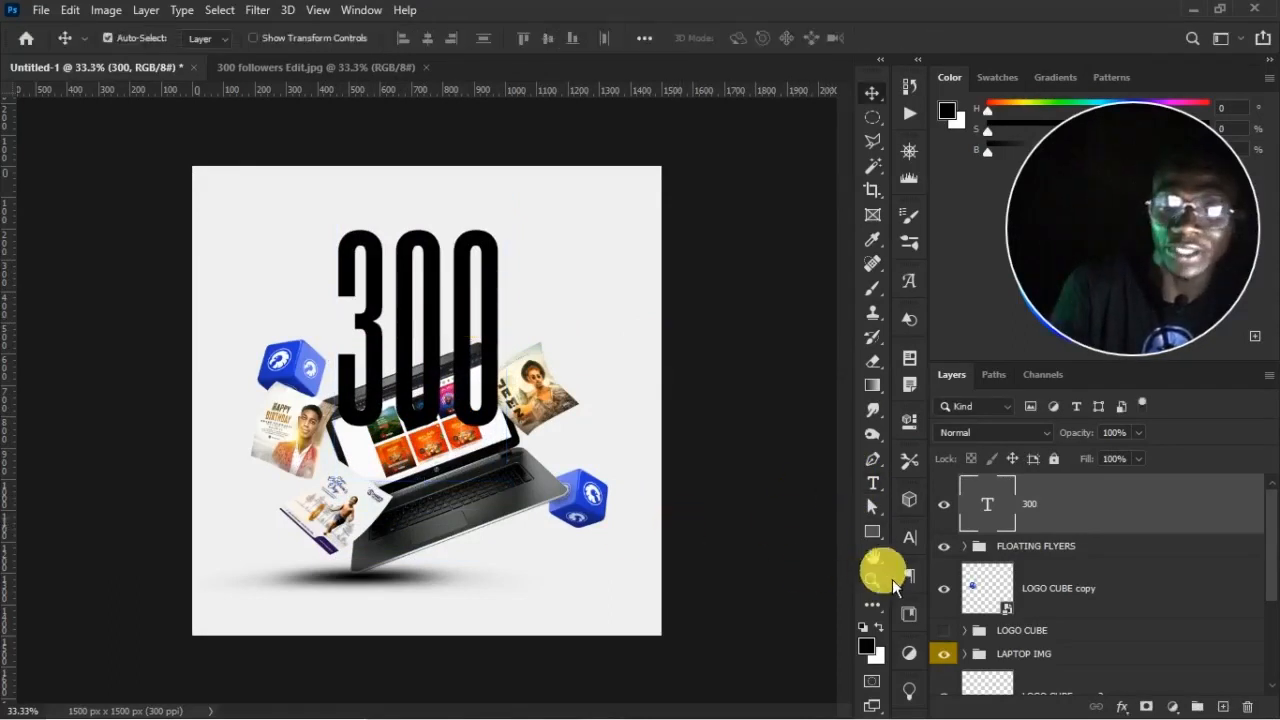
Change the 300 text colour to blue 022db8
left_click(909, 541)
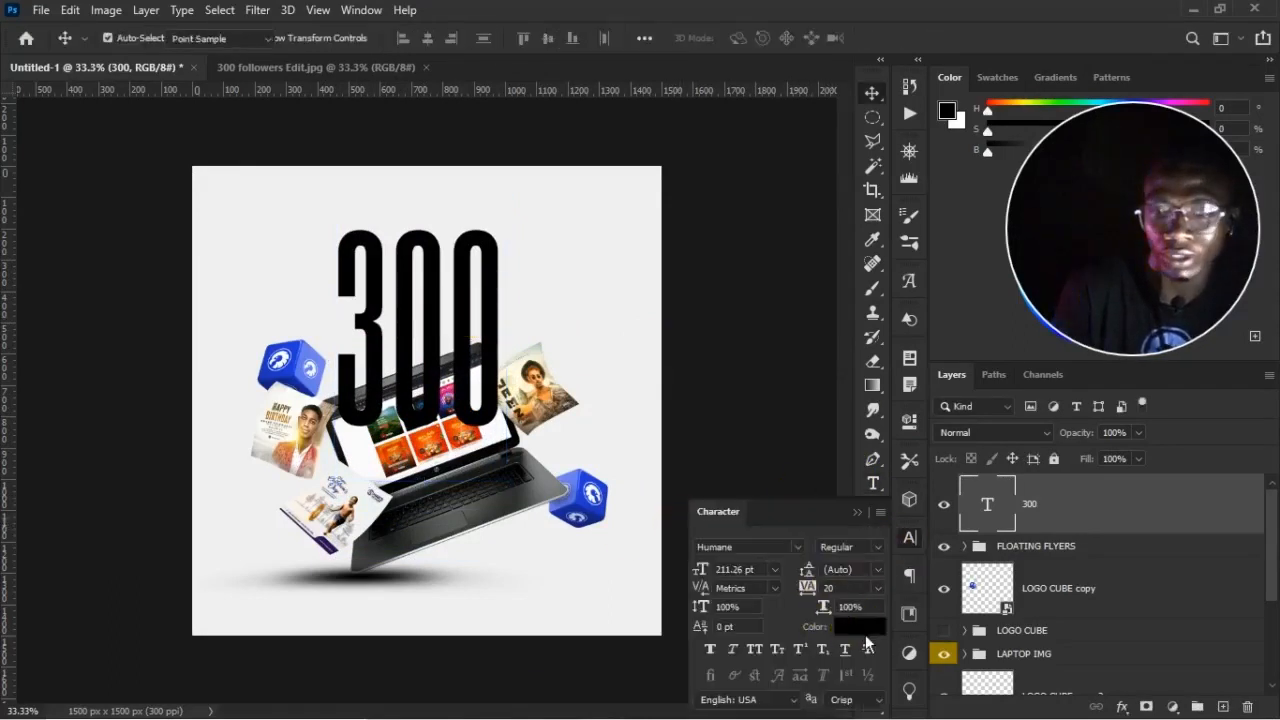
left_click(863, 630)
left_click_drag(680, 299, 788, 276)
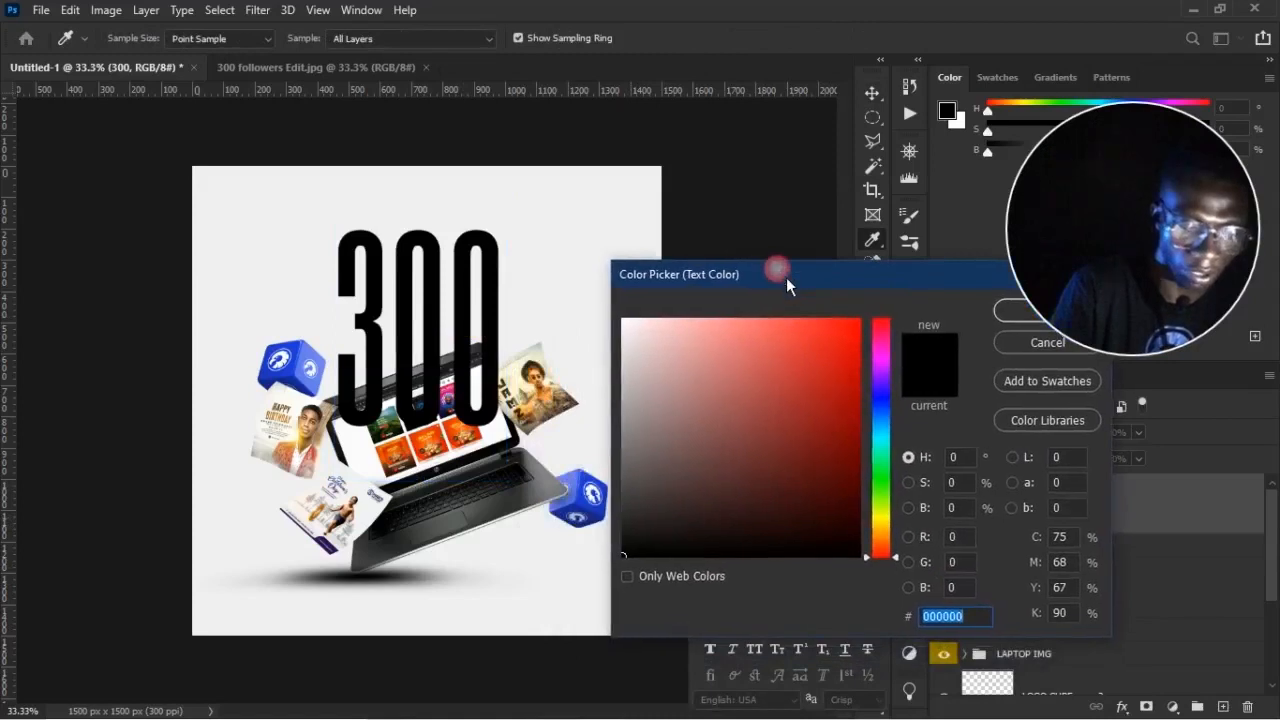
type("022")
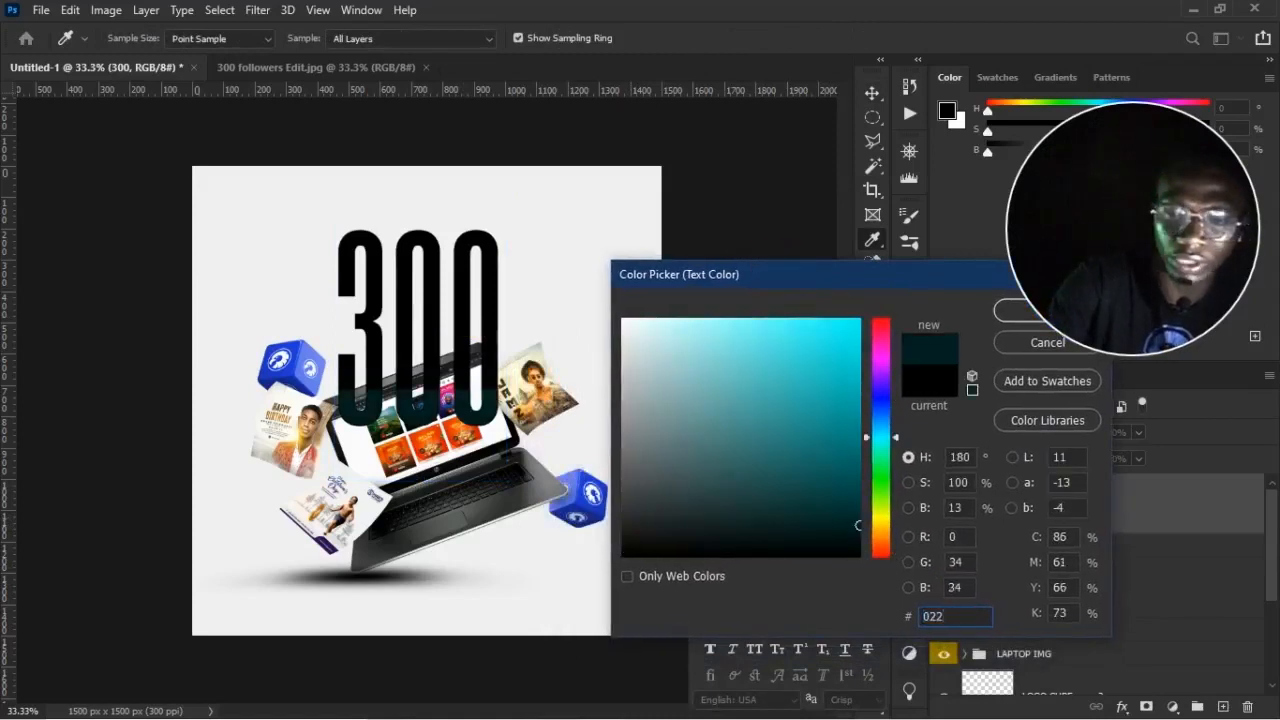
type("db8")
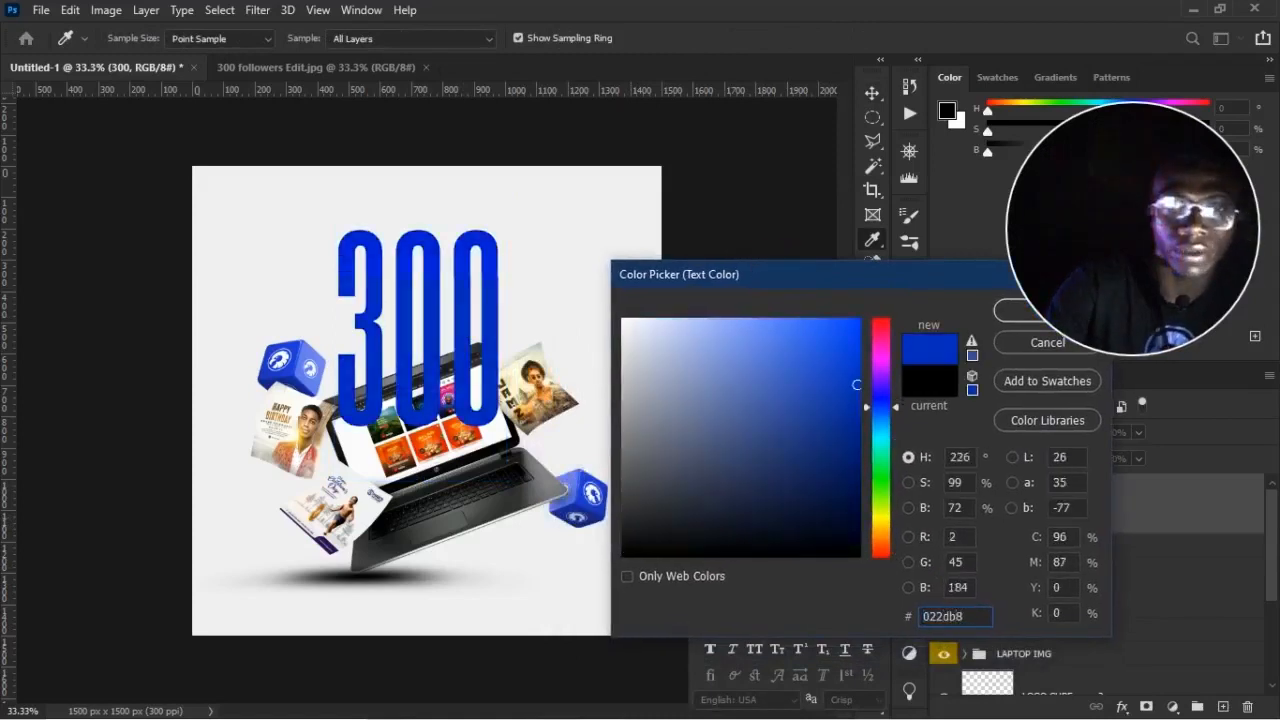
key("Return")
left_click(858, 514)
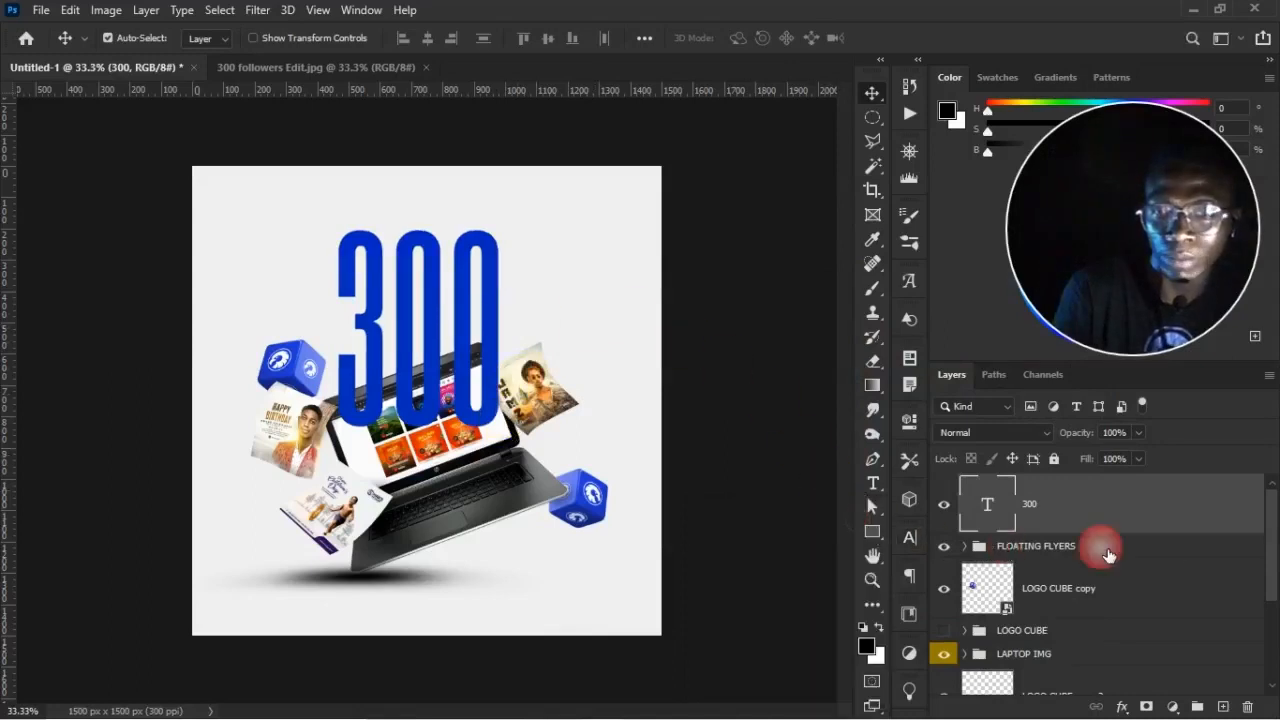
Place the 300 text layer directly below the LAPTOP IMG group and set its font size to 240 pt
left_click_drag(1086, 526, 1085, 680)
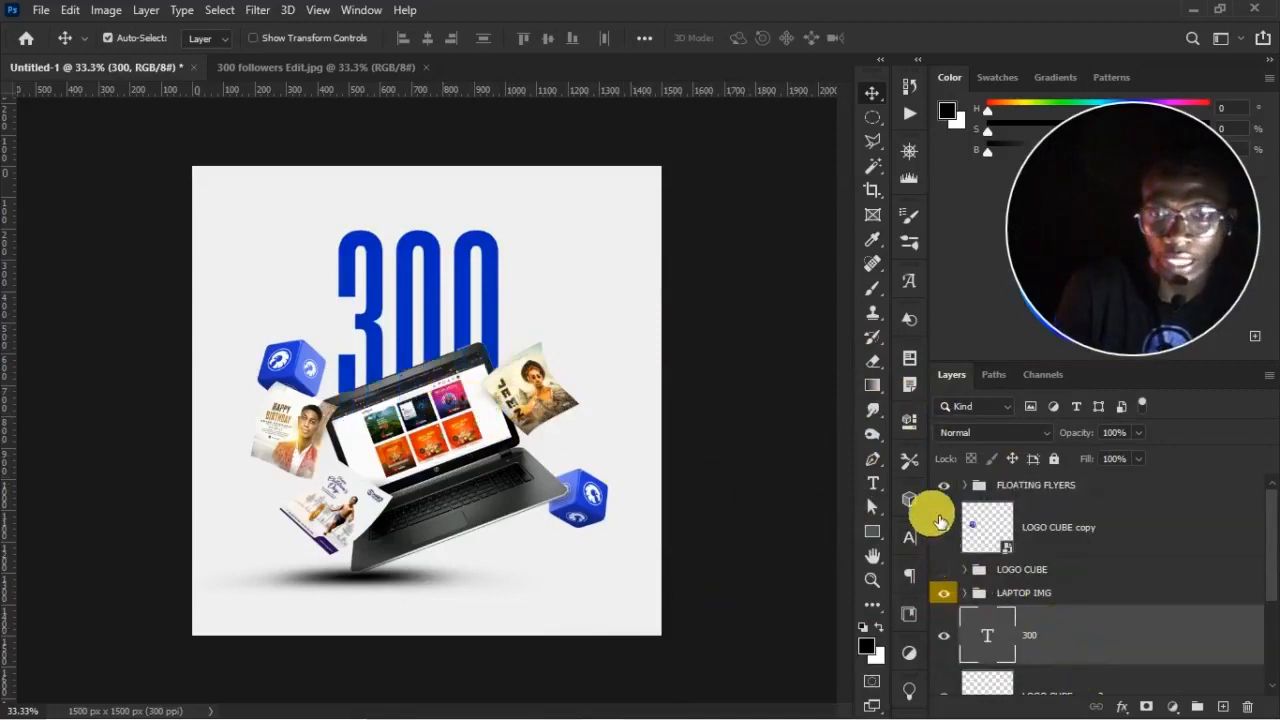
left_click(915, 539)
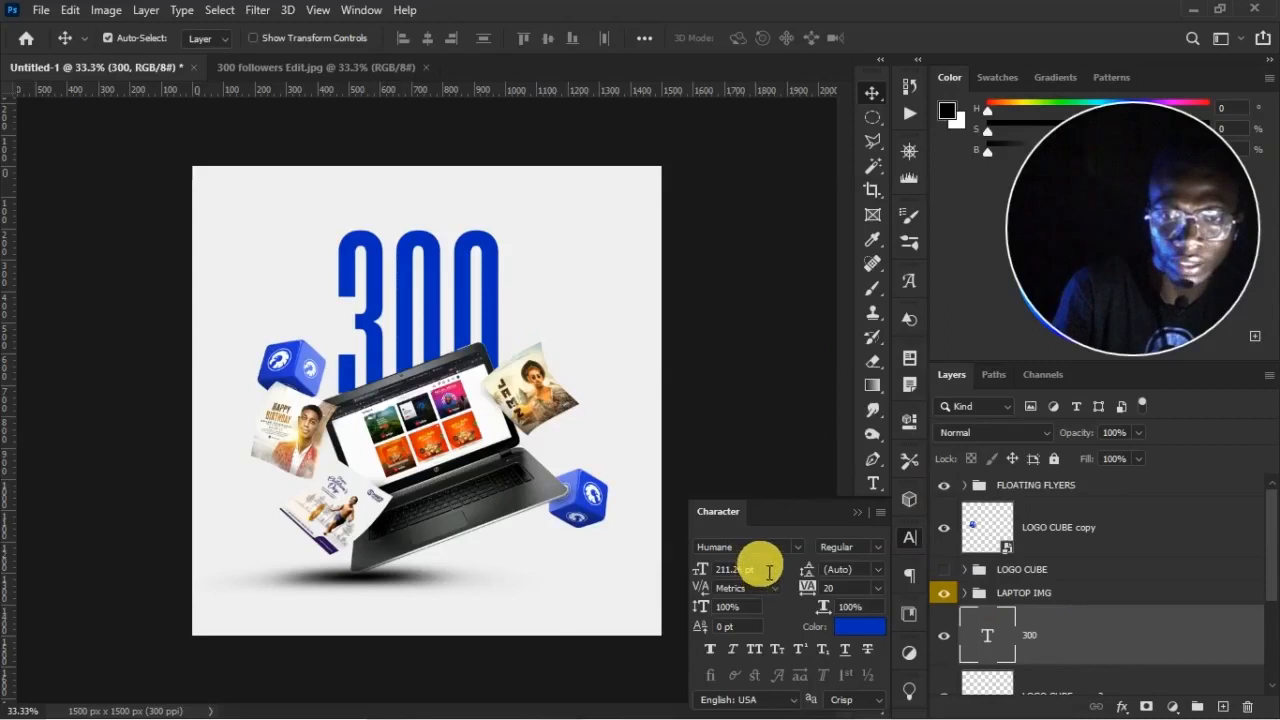
left_click(760, 569)
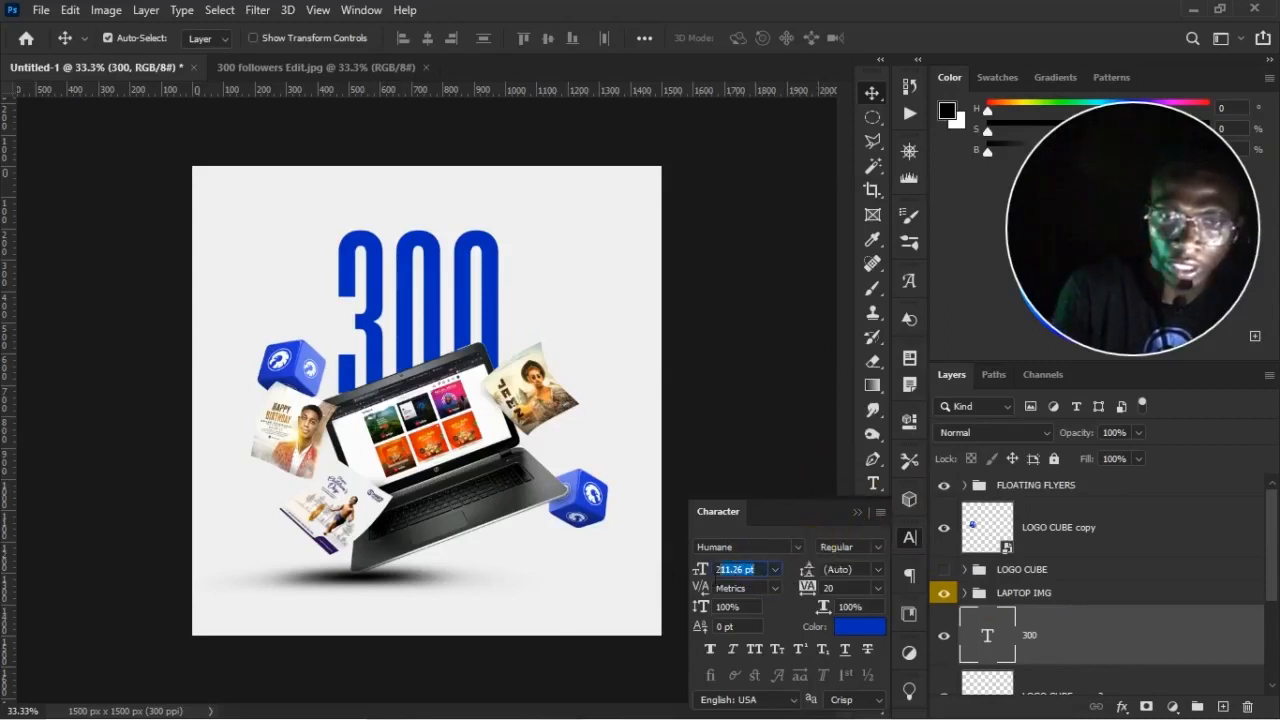
type("241")
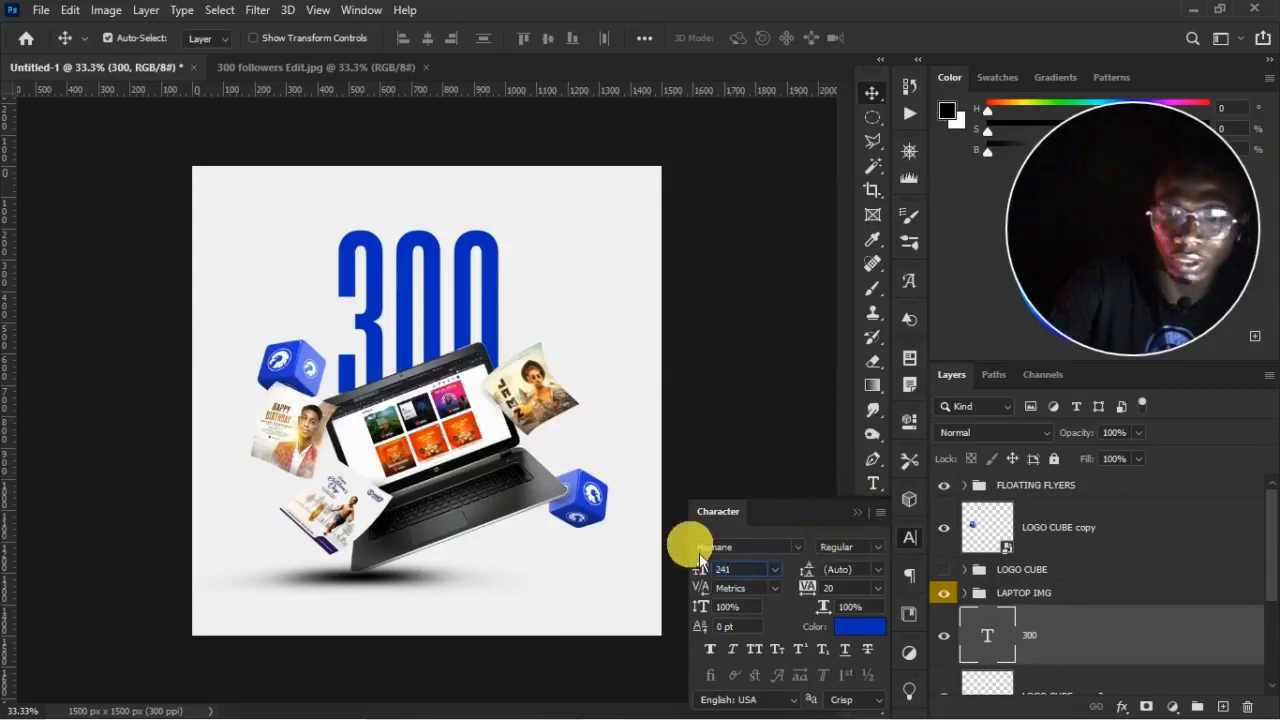
type("0")
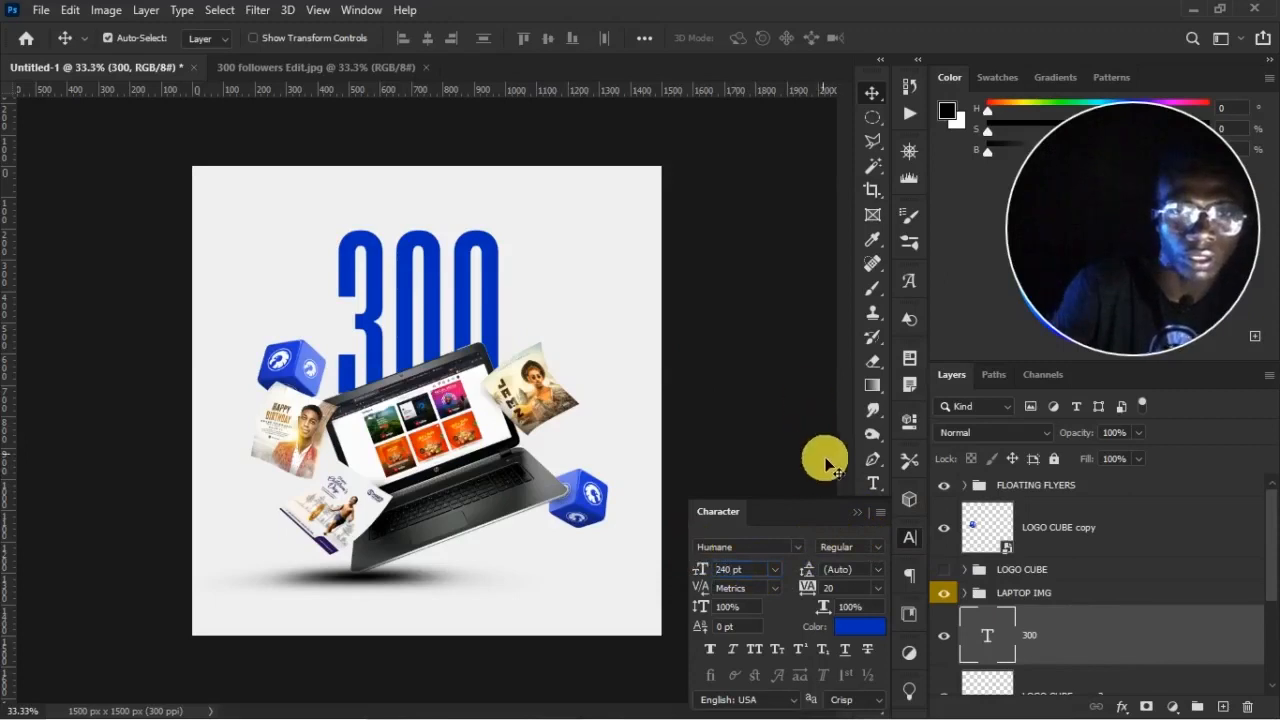
key("Return")
left_click(877, 490)
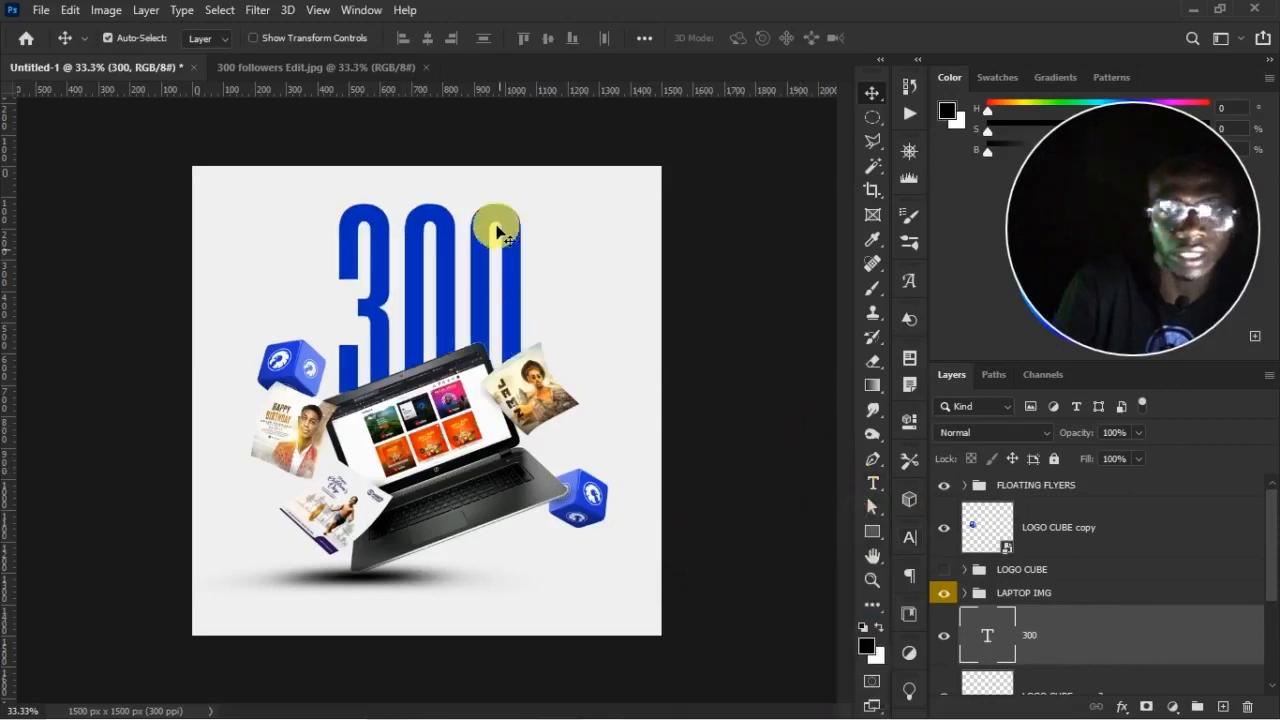
Reposition the 300 text behind the laptop to match its placement in the reference image 300 followers Edit.jpg
left_click(399, 80)
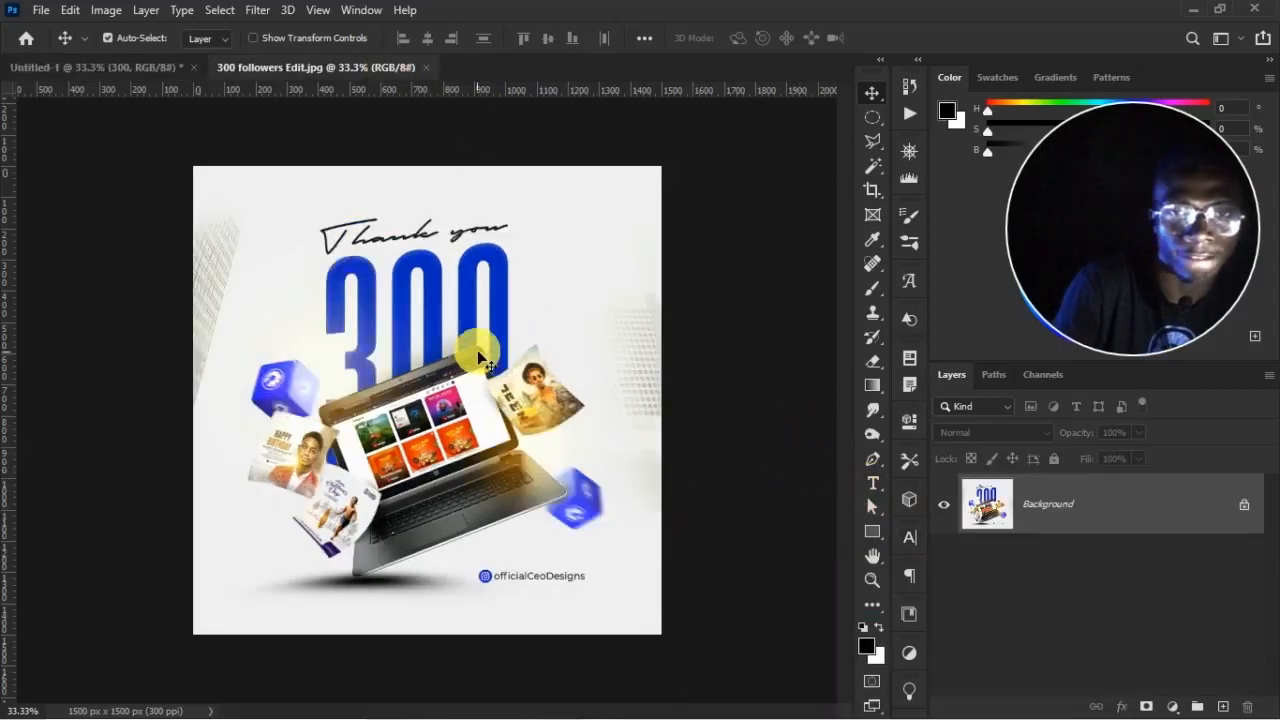
left_click(150, 77)
left_click_drag(480, 239, 490, 288)
left_click(360, 67)
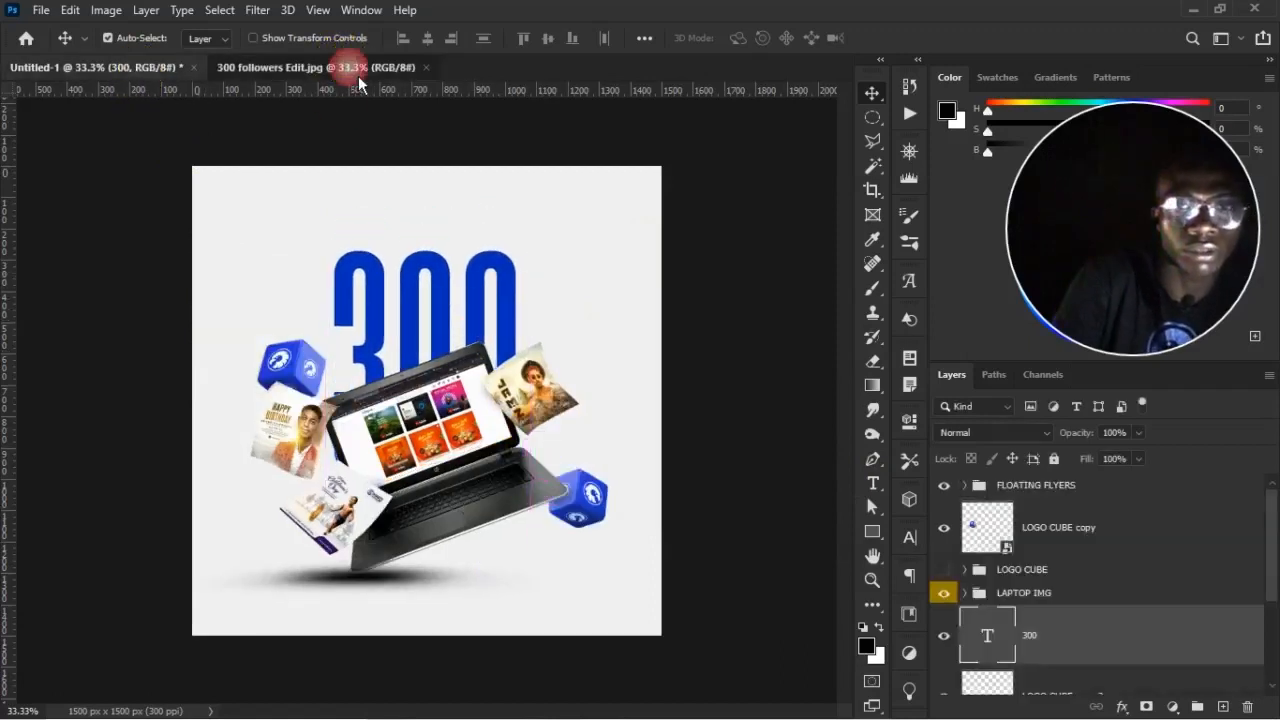
left_click(157, 72)
left_click_drag(498, 277, 495, 270)
left_click(368, 70)
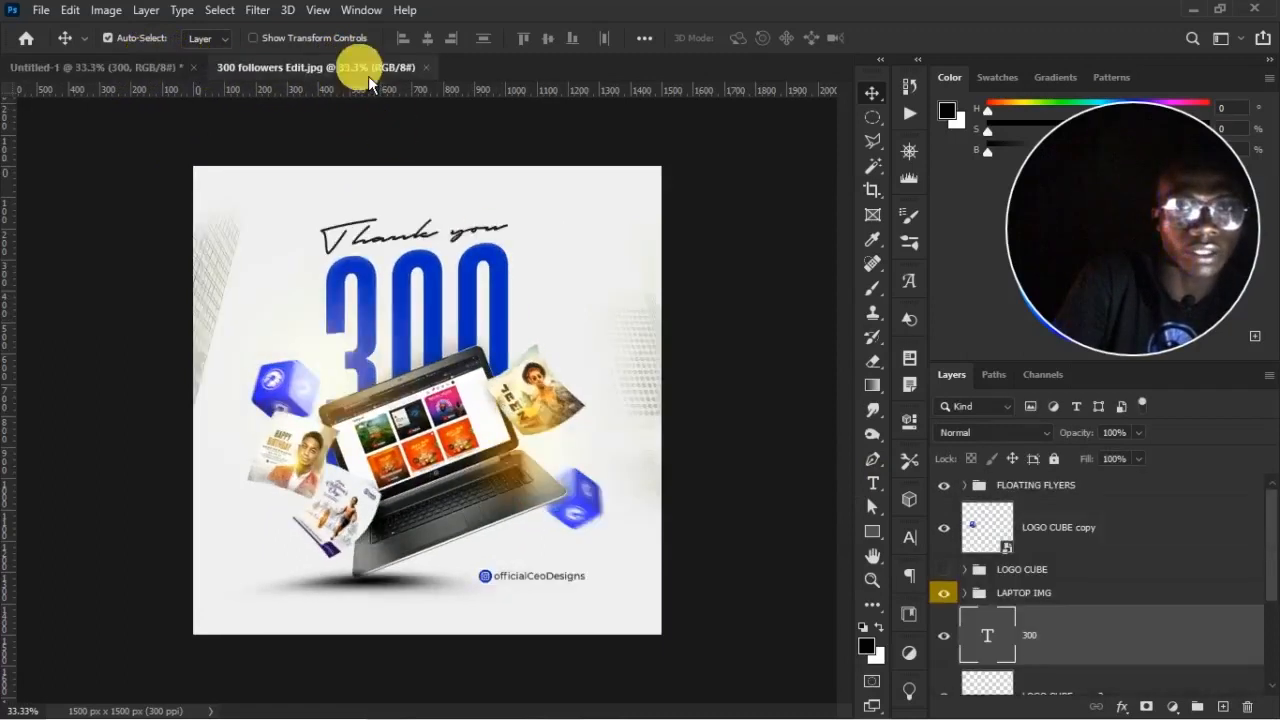
left_click(134, 72)
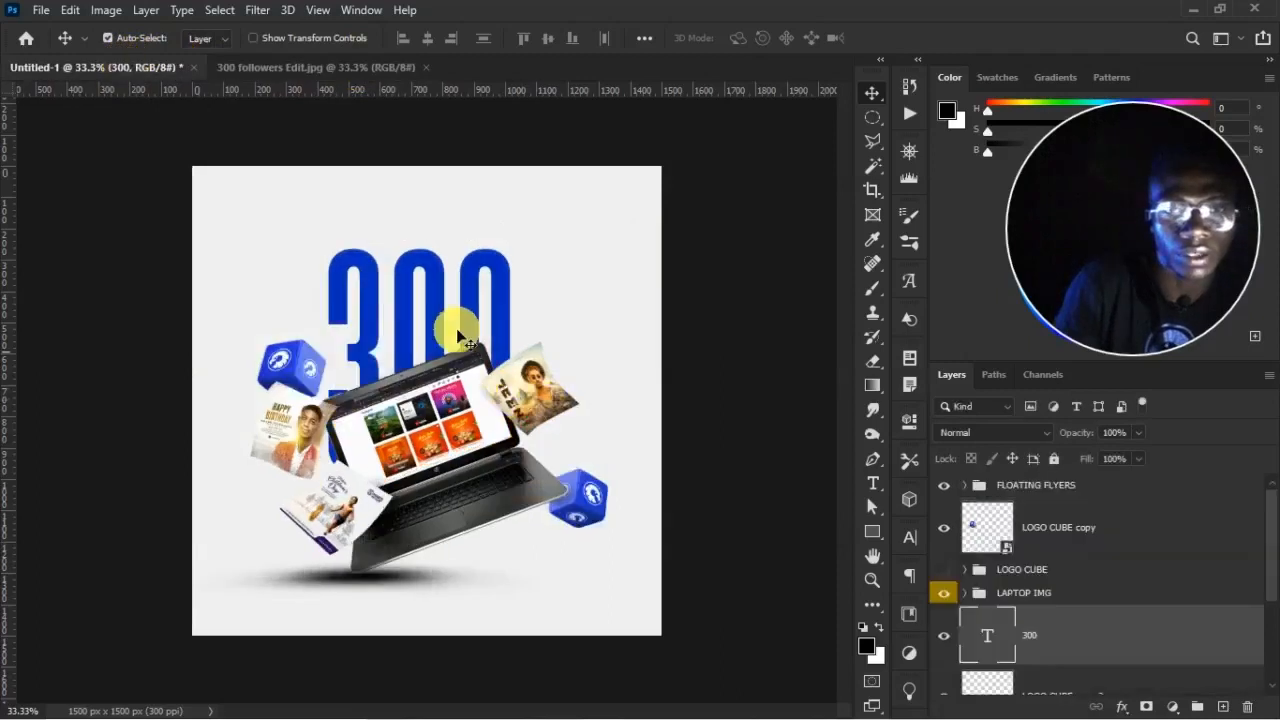
left_click(330, 76)
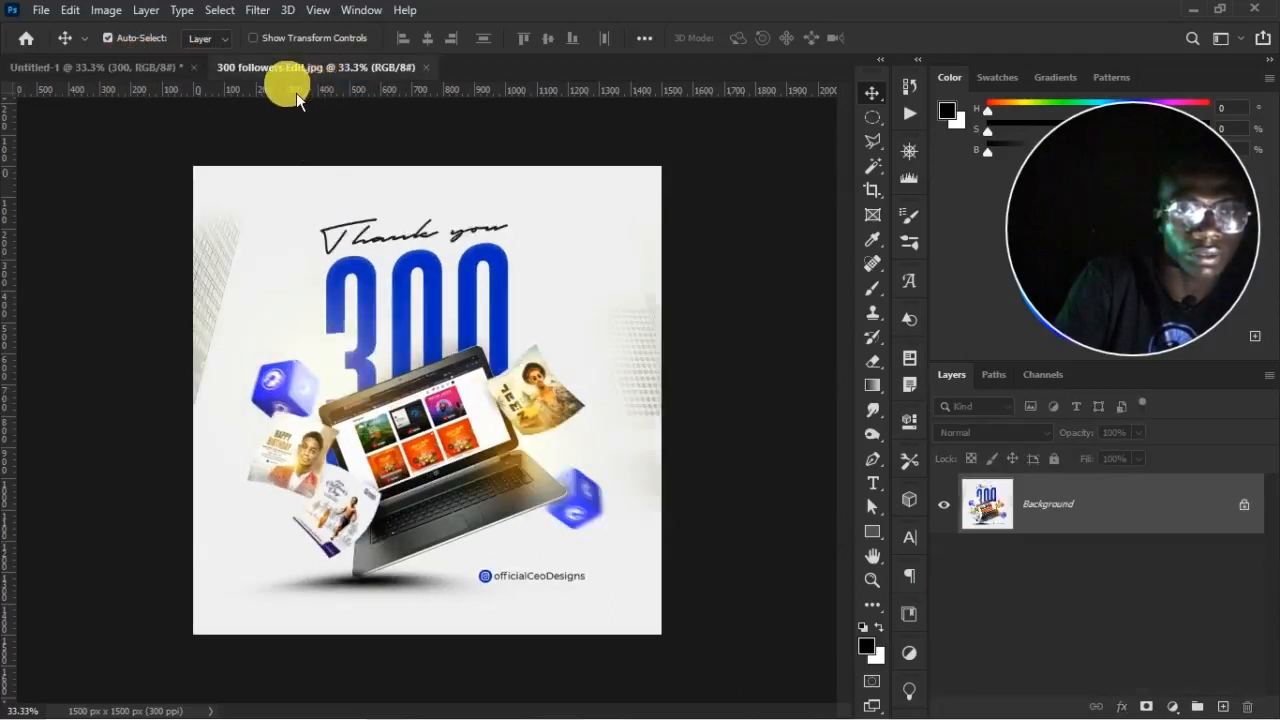
left_click(139, 74)
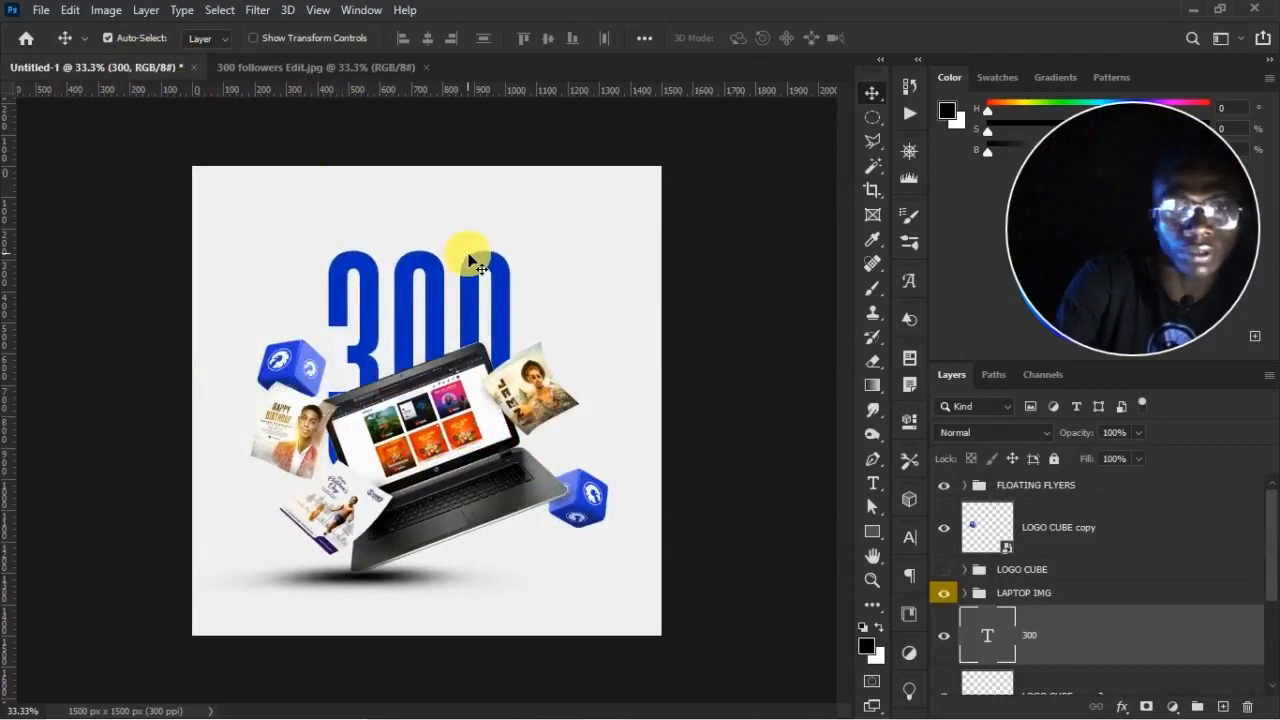
Skew the 300 text vertically so its right side rises slightly, as in the reference design
key("ctrl+t")
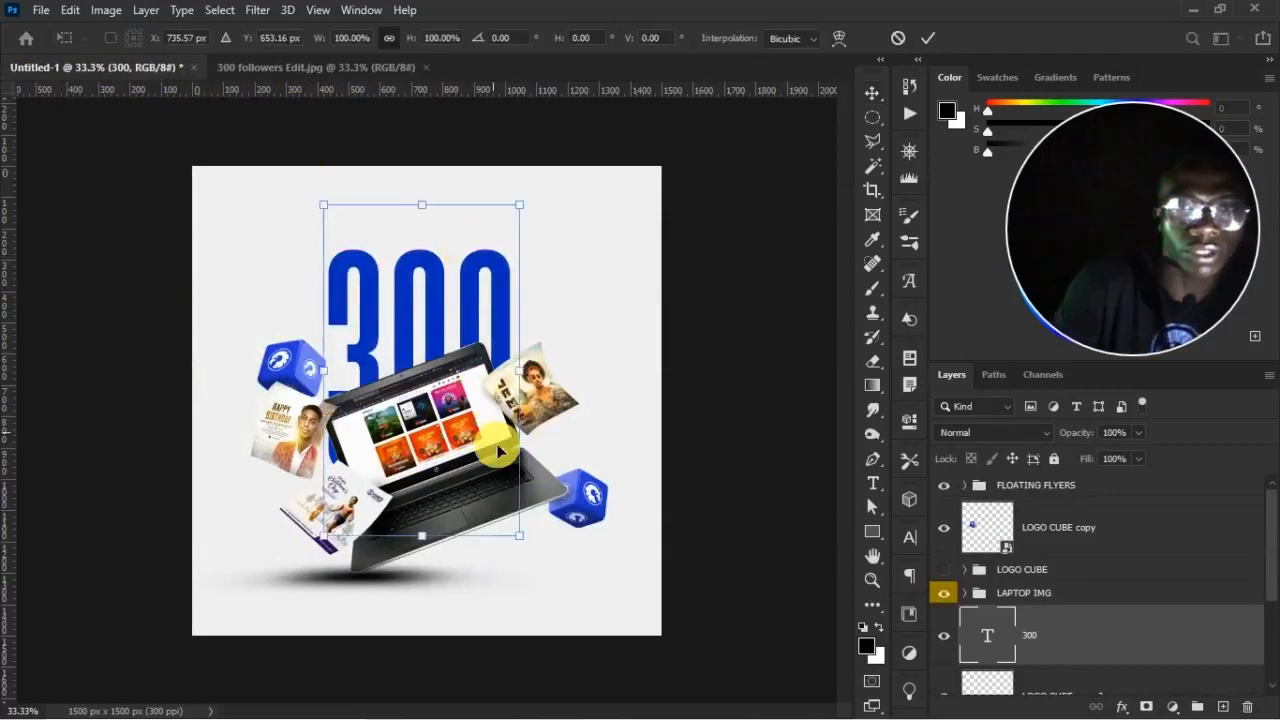
right_click(481, 316)
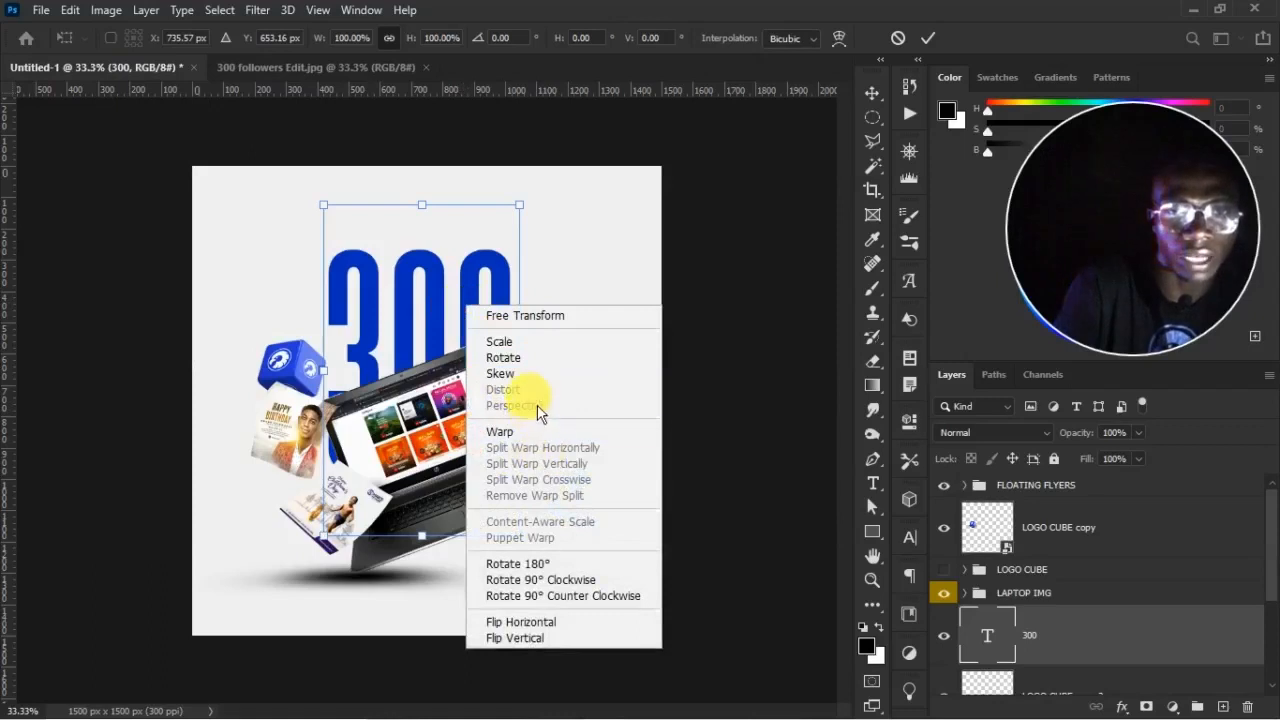
left_click(510, 373)
left_click_drag(524, 377, 528, 355)
key("Return")
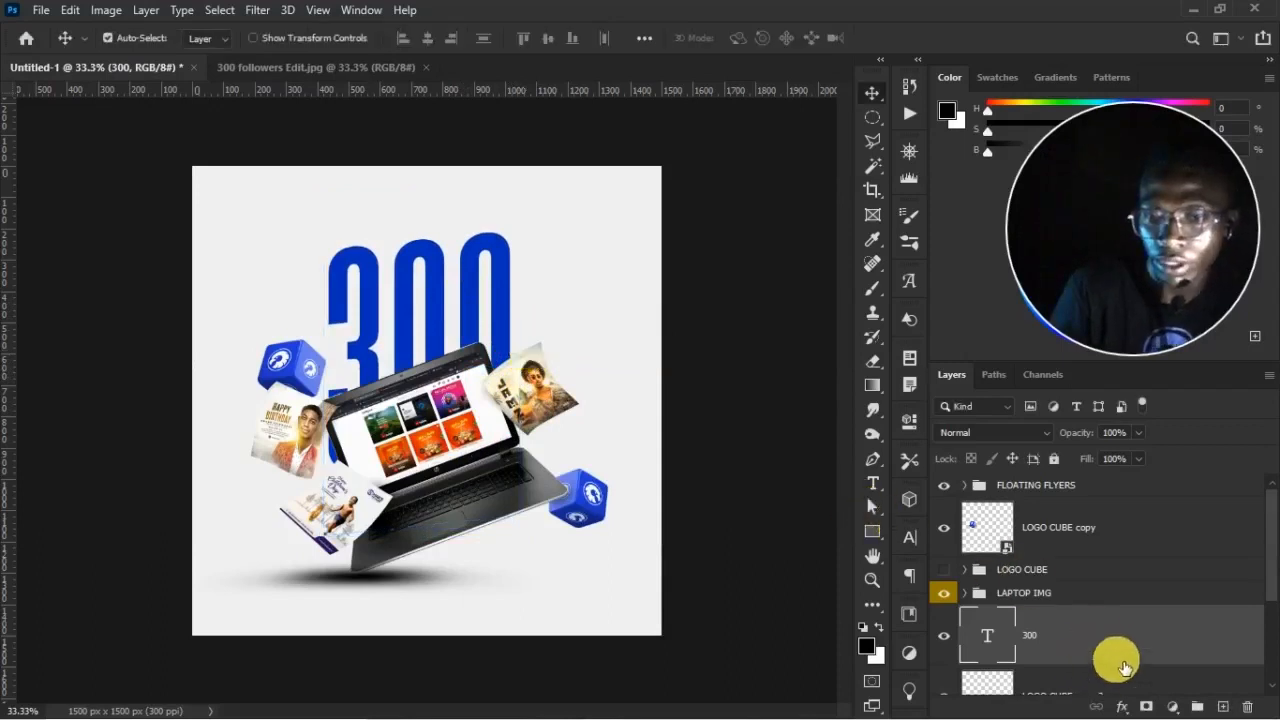
Add an Inner Shadow layer style to the 300 text, keeping the artwork in view beside the dialog
double_click(1074, 594)
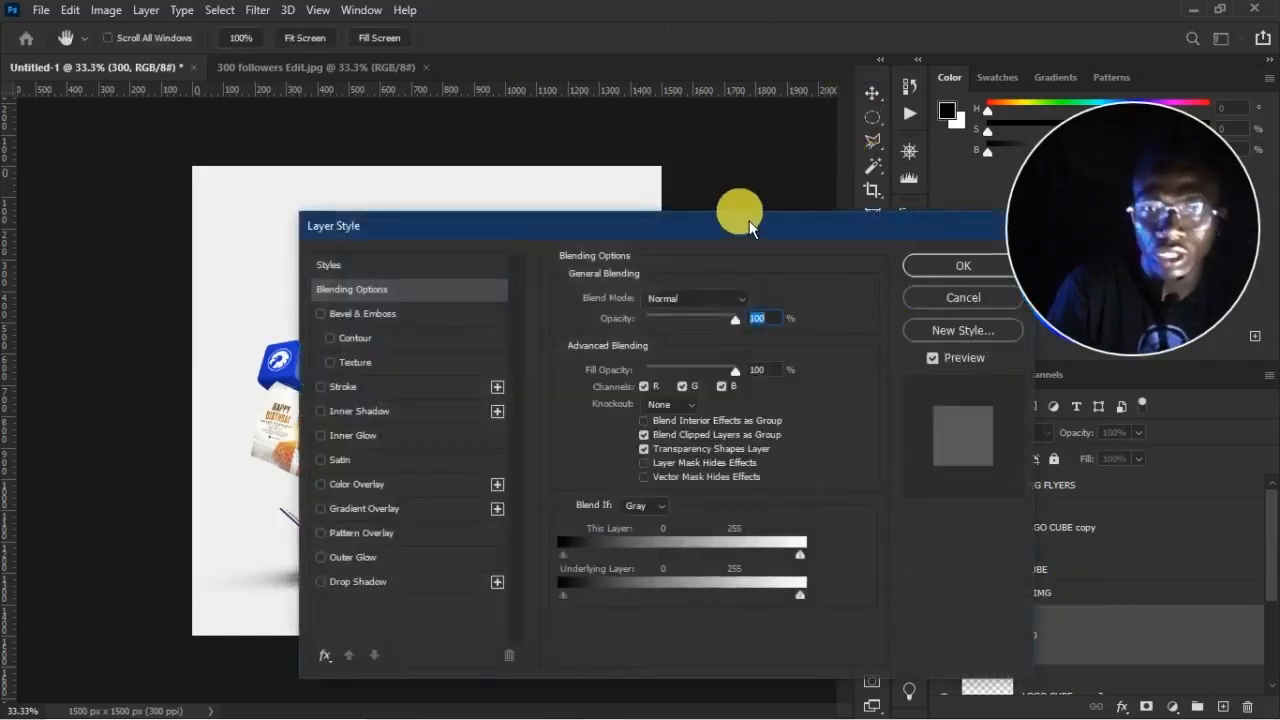
left_click_drag(748, 216, 905, 198)
left_click(592, 342)
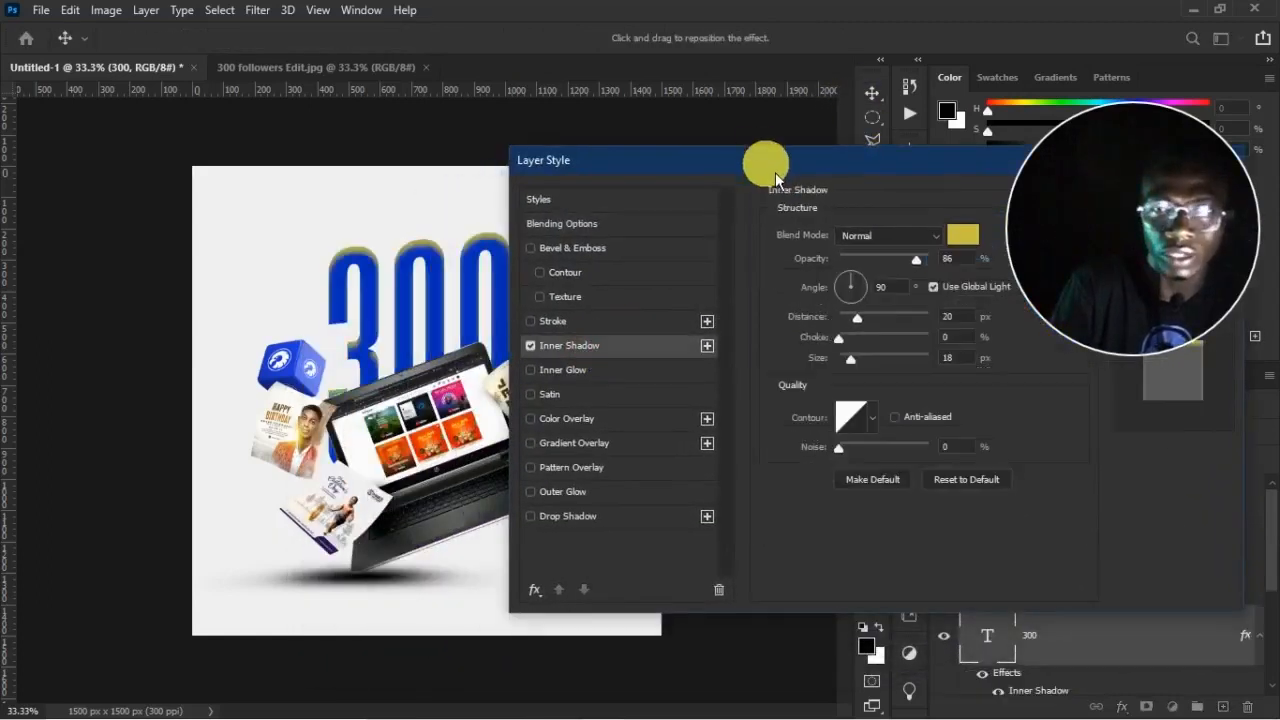
left_click_drag(775, 172, 809, 261)
Set the inner shadow's colour to the canvas background's light grey, eeeeee, and its opacity to 51%
left_click(986, 334)
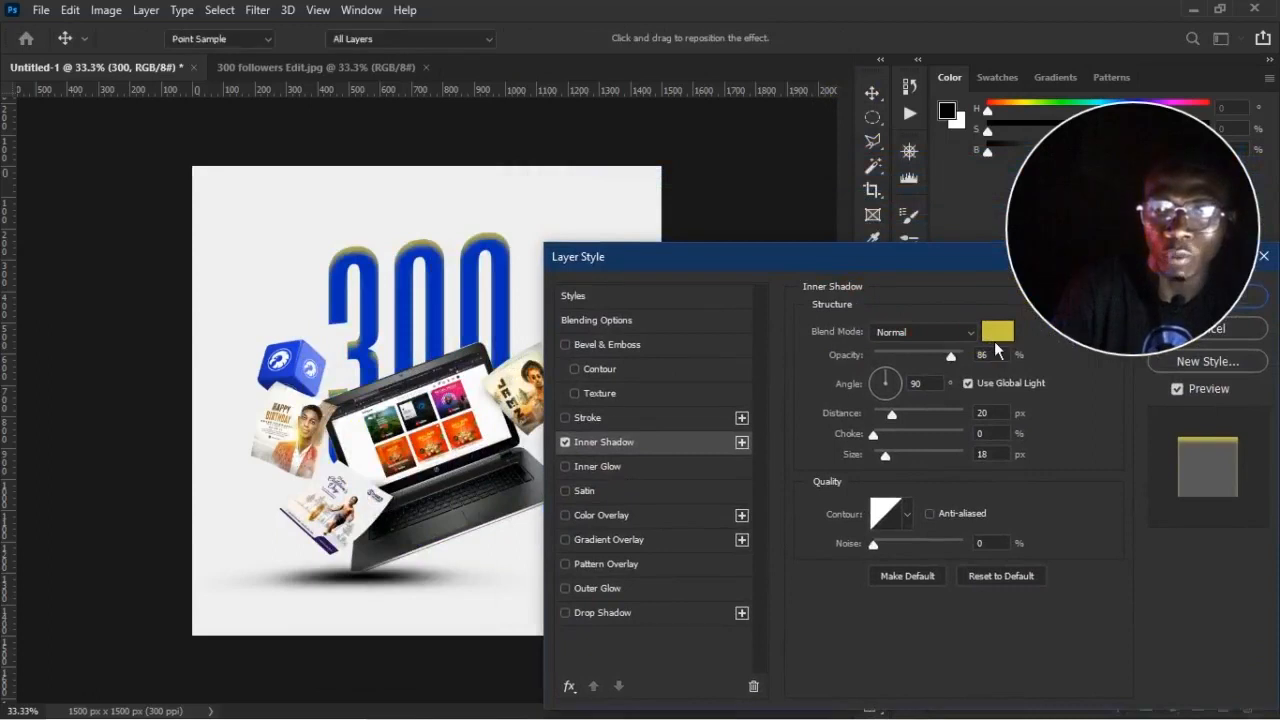
left_click(503, 208)
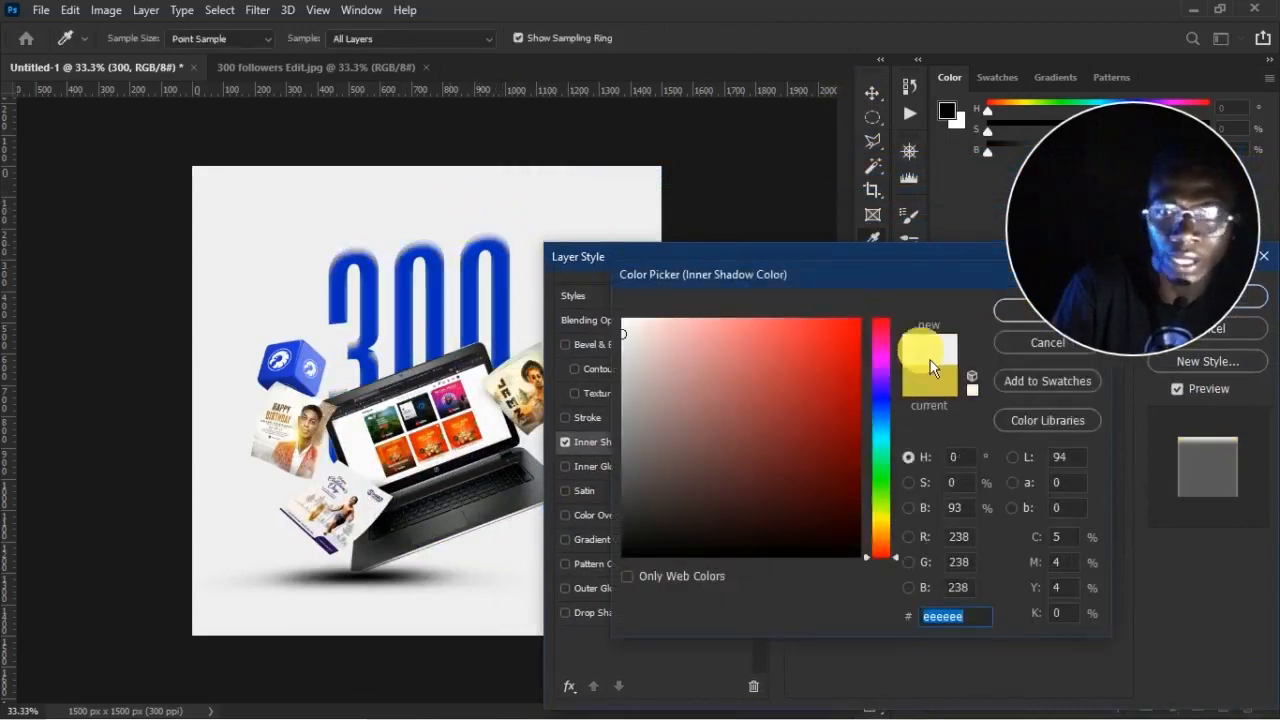
left_click(1013, 318)
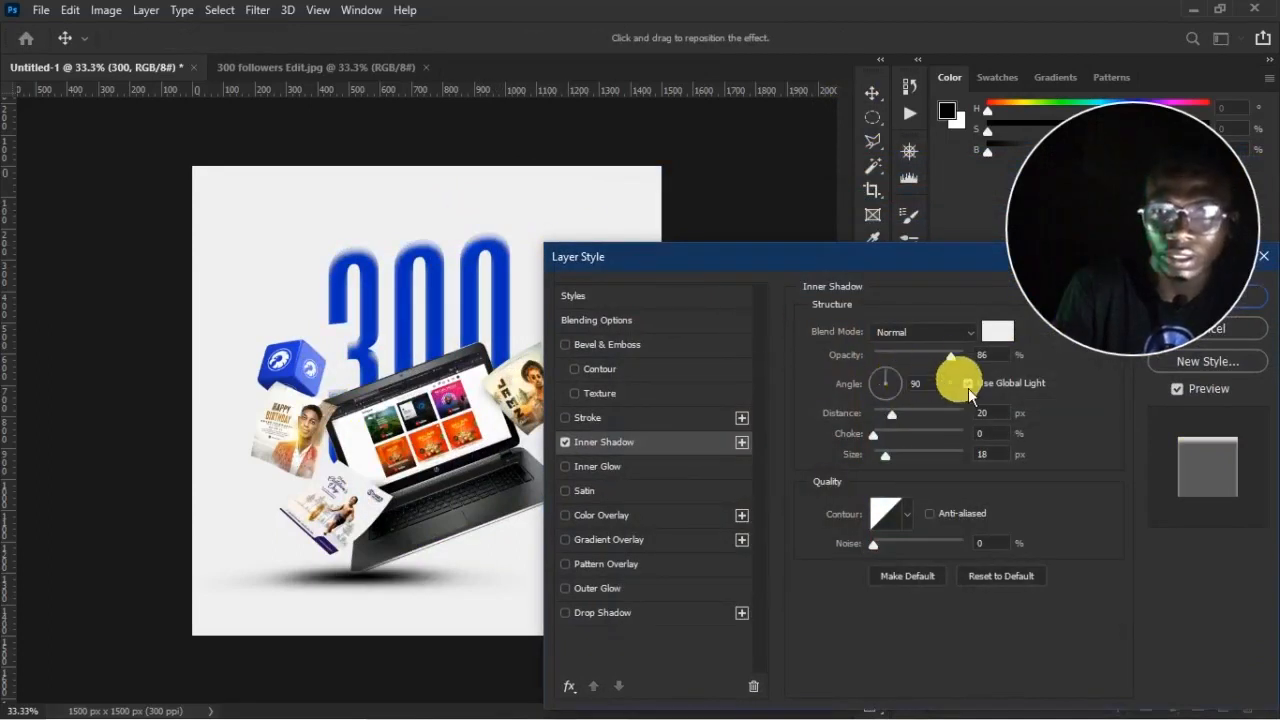
left_click_drag(961, 368, 932, 364)
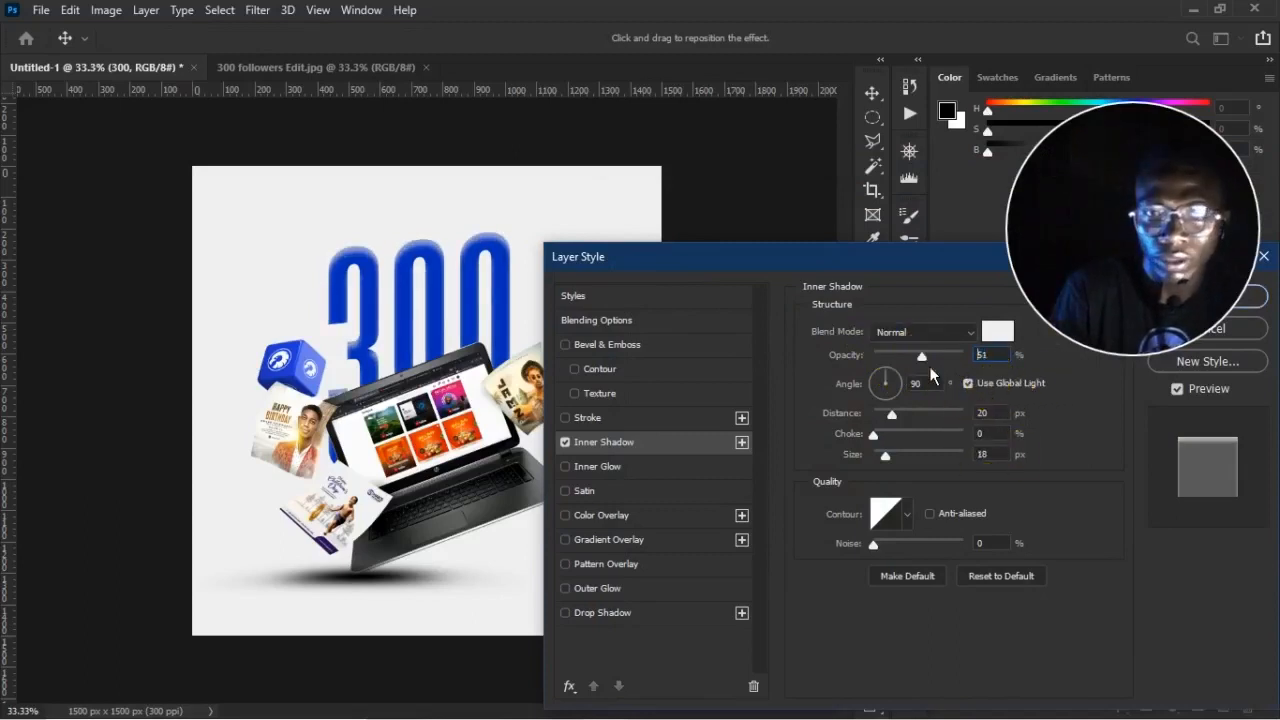
Set the inner shadow's opacity to 25%, its distance to 11 px and its size to 18 px
left_click_drag(929, 366, 908, 366)
double_click(976, 356)
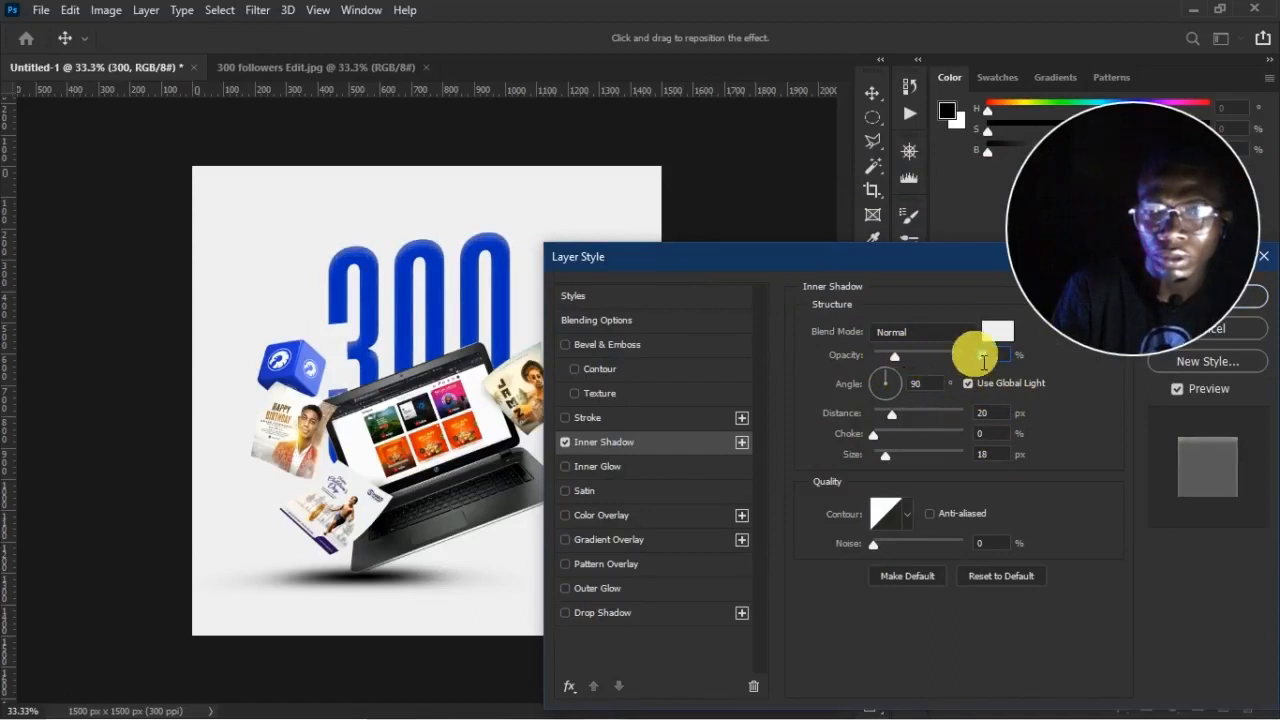
type("25")
left_click(978, 356)
key("Tab")
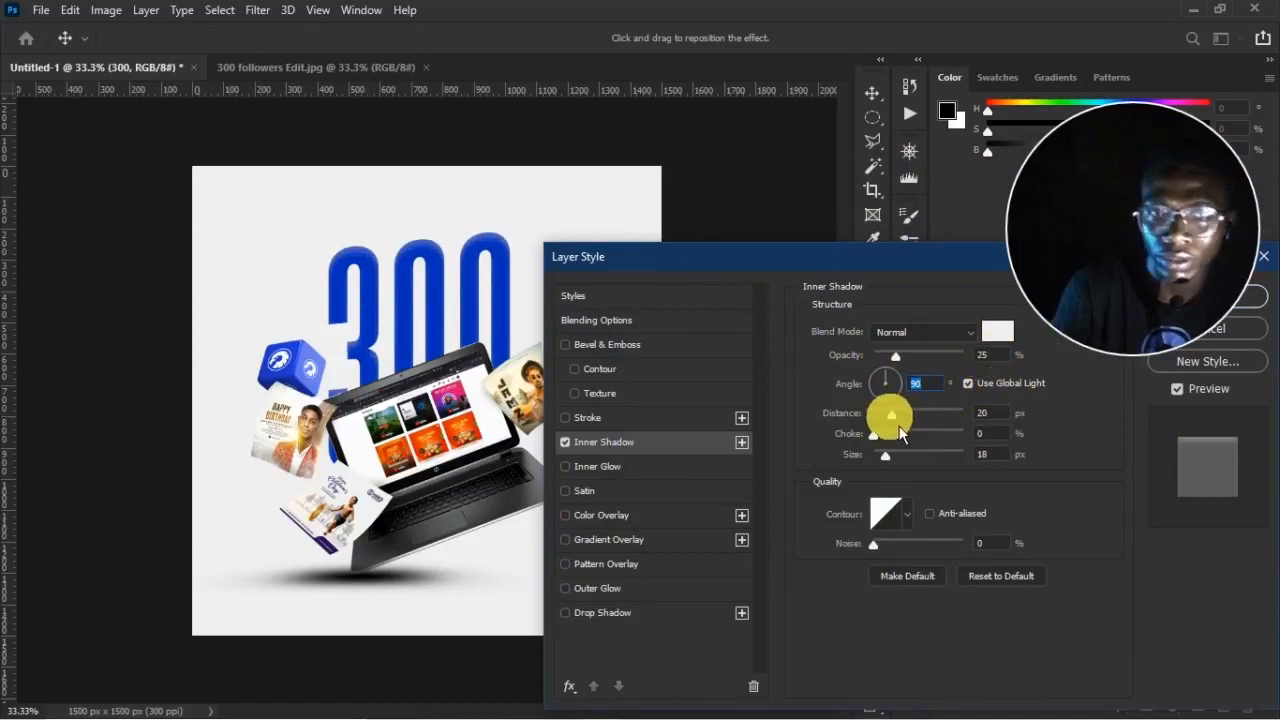
left_click_drag(907, 428, 896, 430)
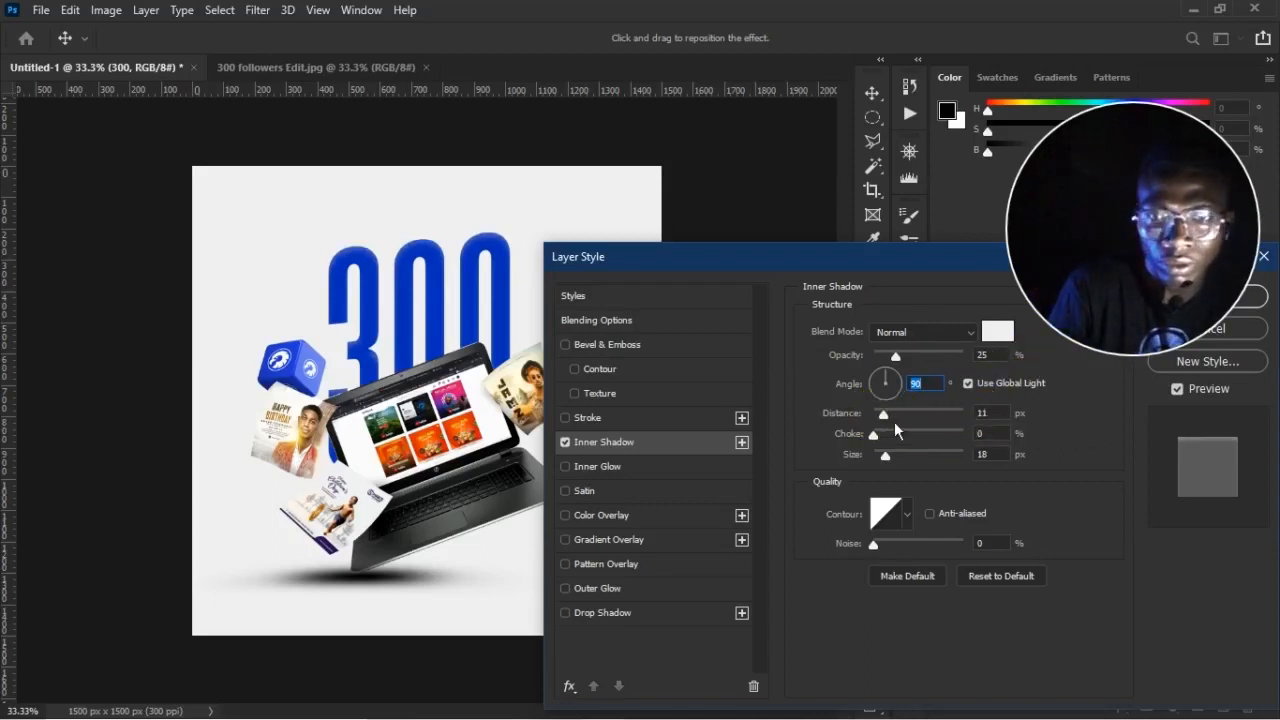
left_click(886, 423)
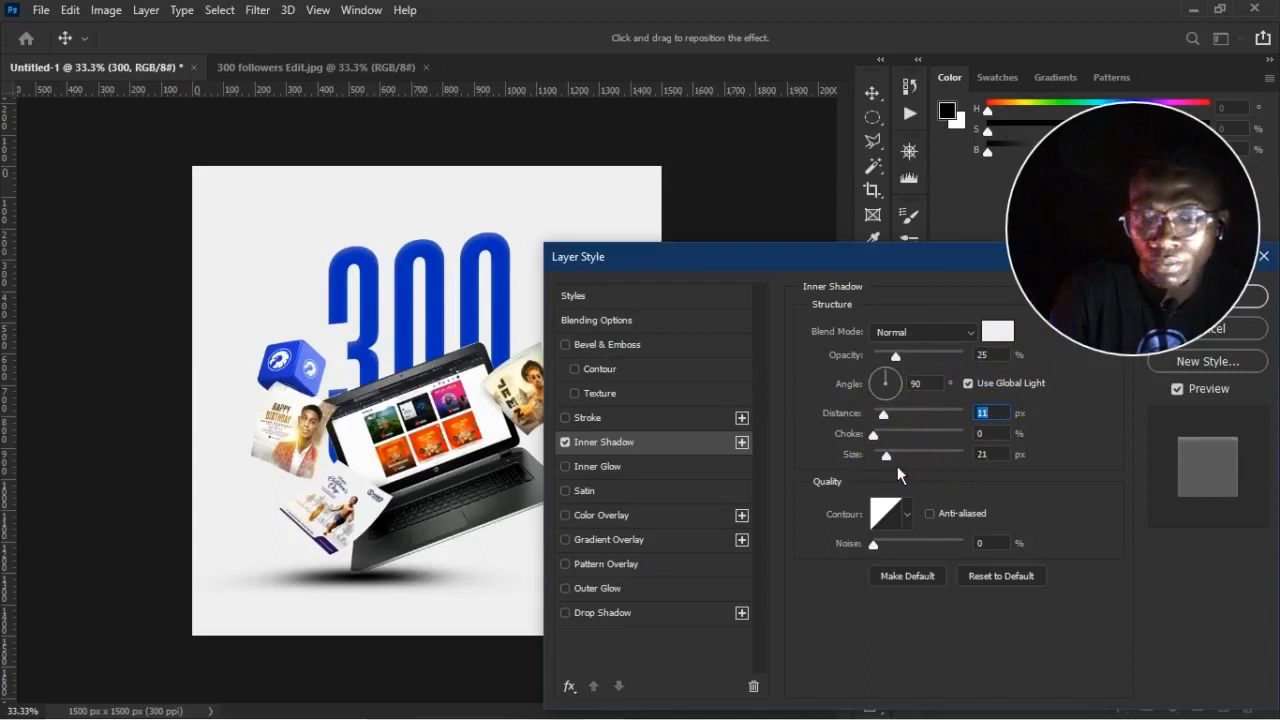
left_click_drag(897, 466, 896, 465)
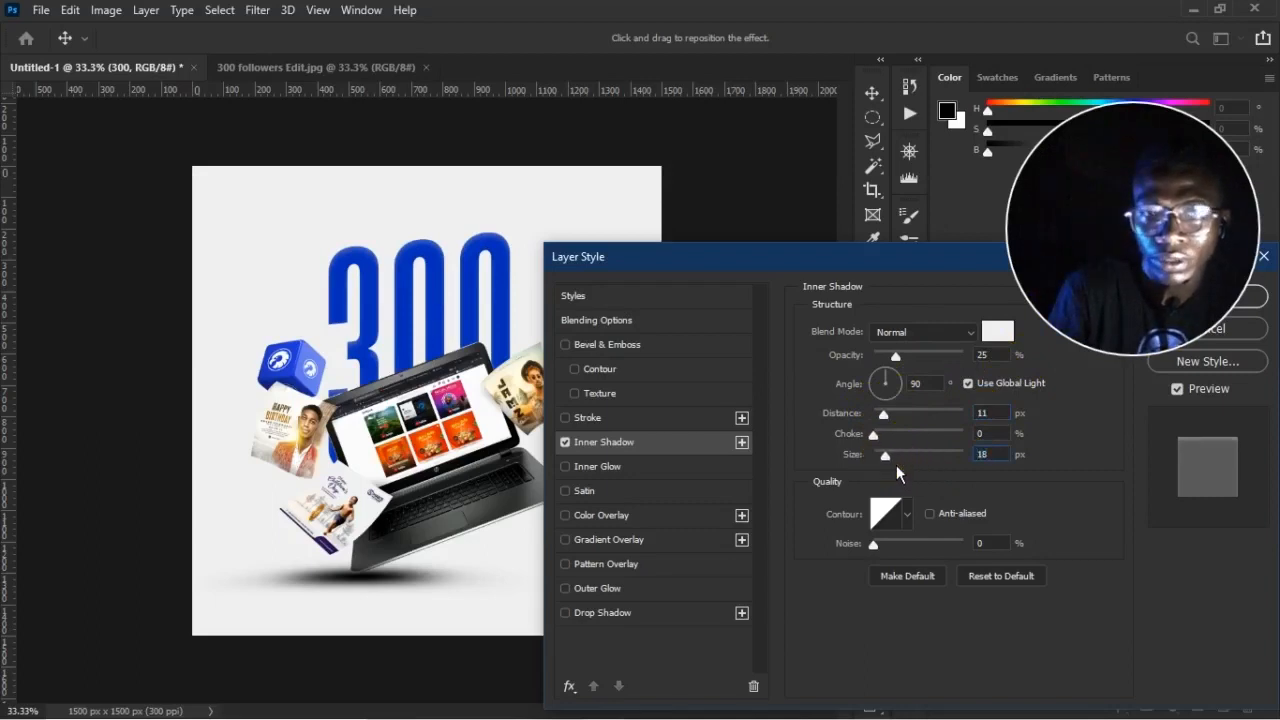
left_click(896, 465)
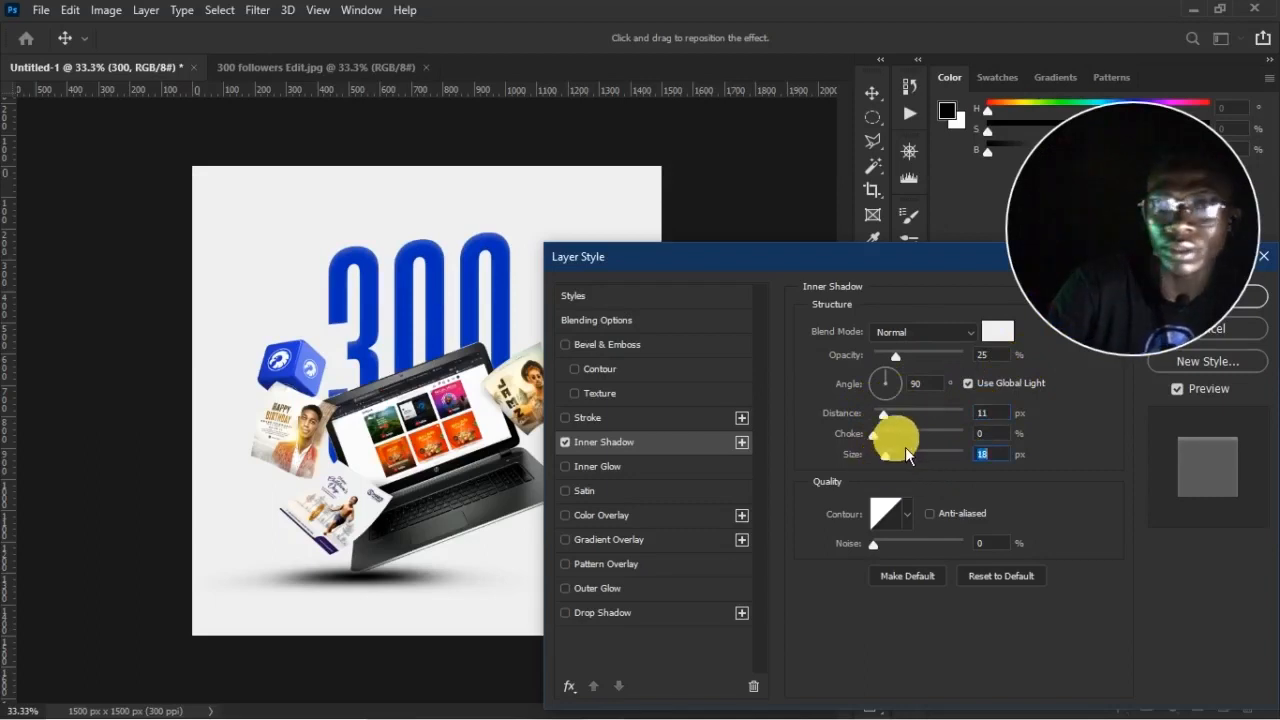
Add a Satin effect to the 300 text and set its colour to the medium blue 4267dc
left_click(584, 490)
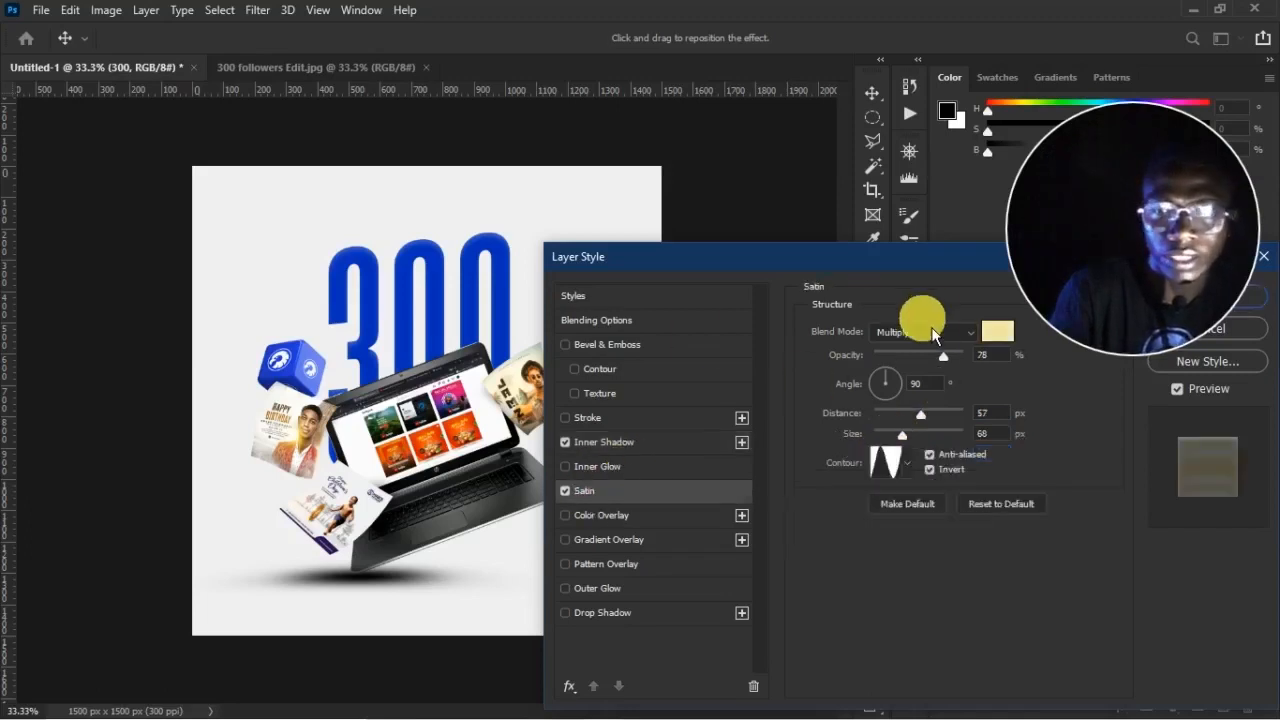
left_click(997, 331)
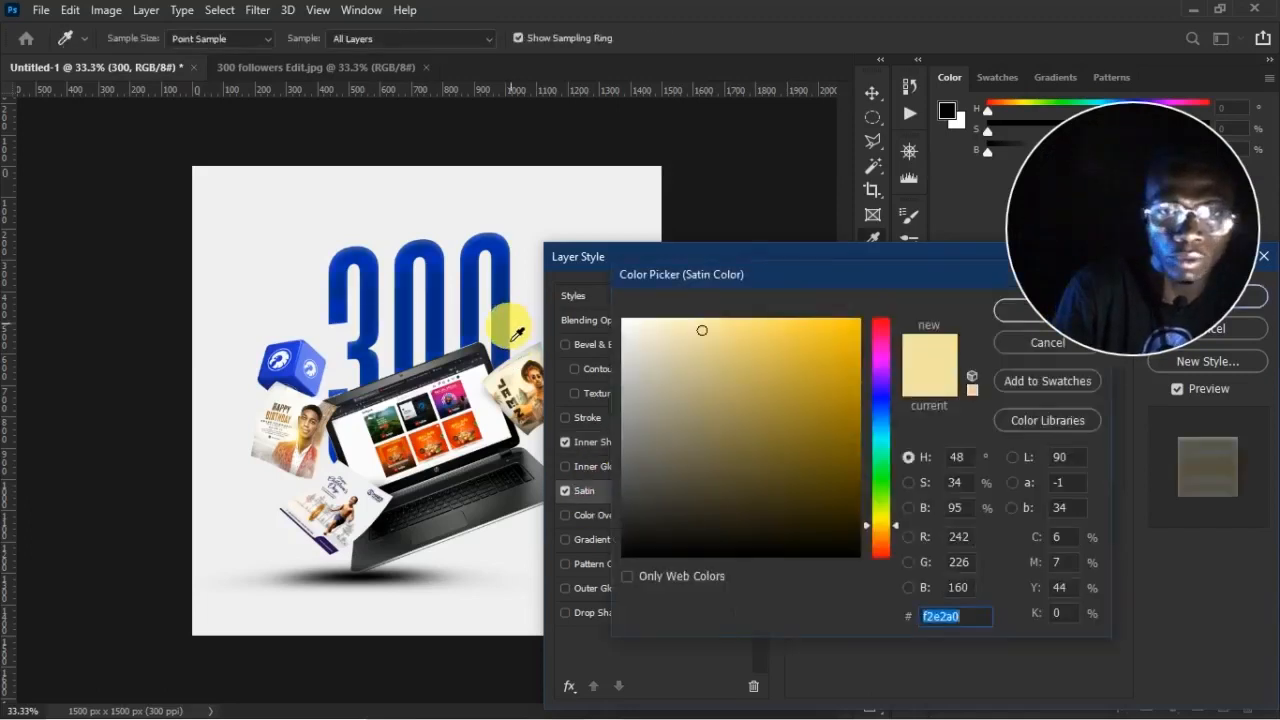
left_click(502, 327)
mouse_move(799, 361)
left_mouse_down()
mouse_move(806, 371)
mouse_move(791, 354)
mouse_move(798, 366)
mouse_move(808, 346)
left_mouse_up()
left_click_drag(897, 280, 813, 315)
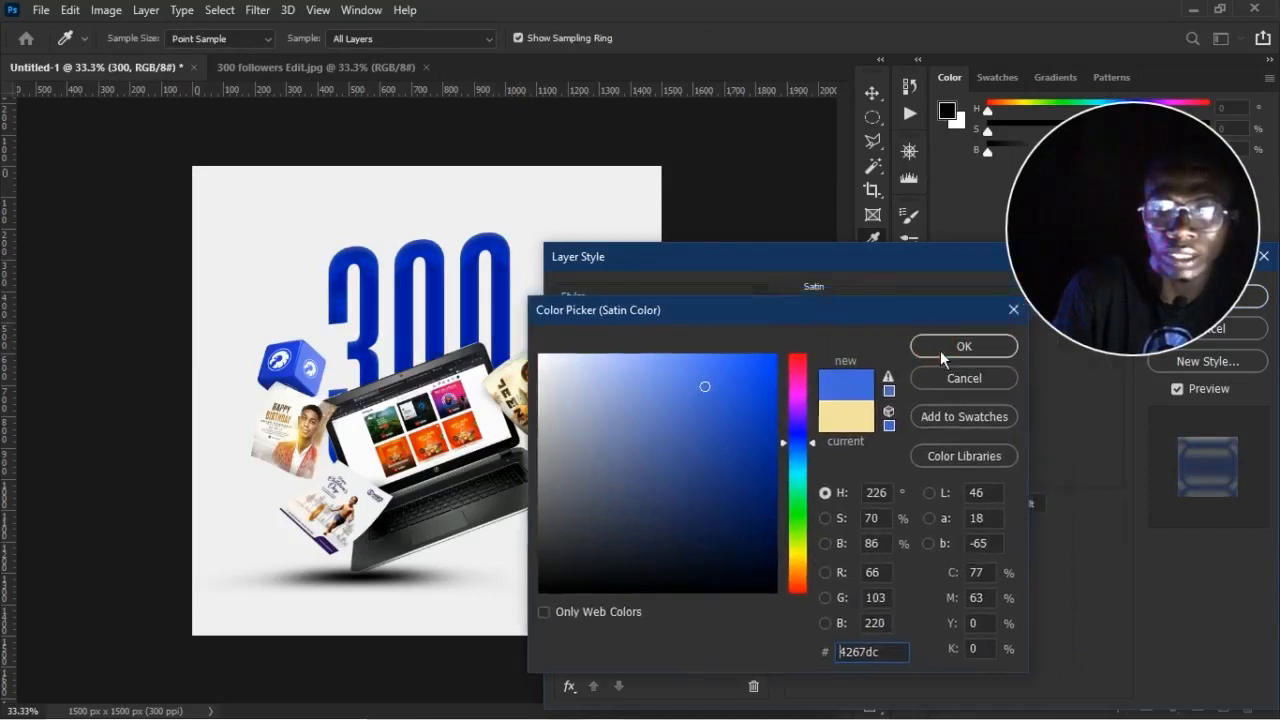
left_click(950, 347)
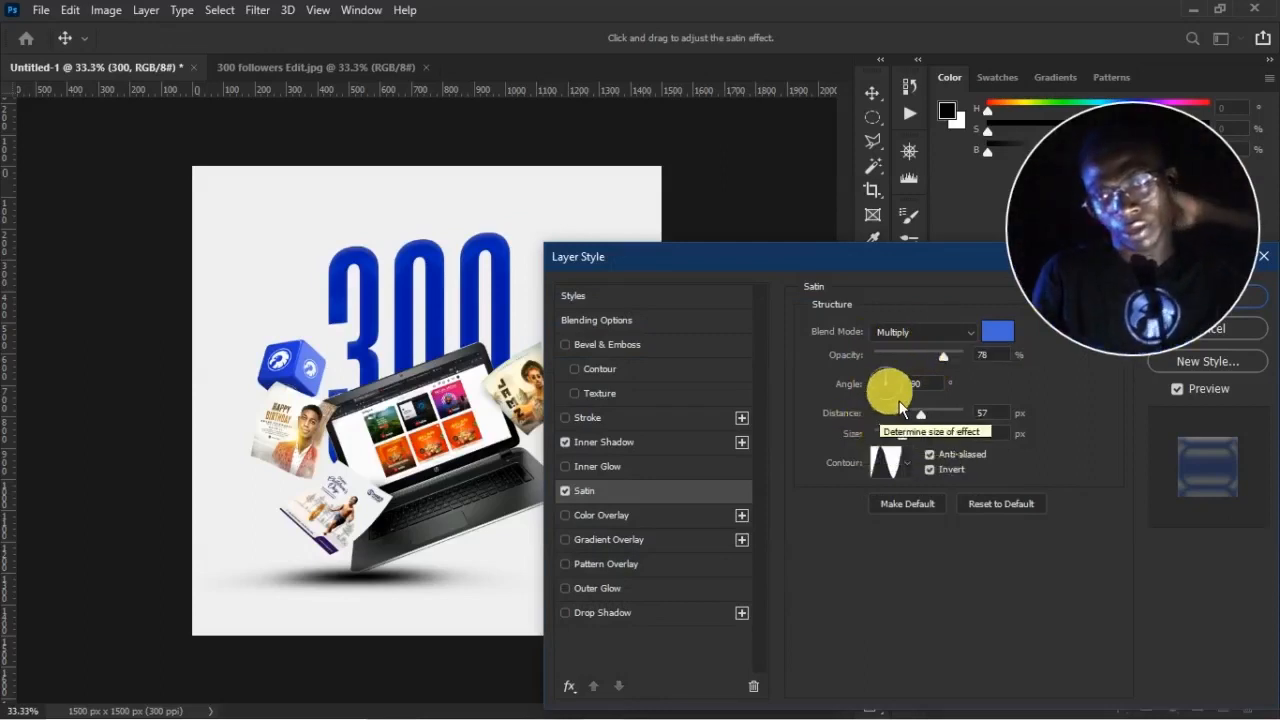
Set the satin to Overlay blending, 52% opacity, 18 px distance and 21 px size, and compare the text with and without it
left_click(925, 332)
left_click(900, 479)
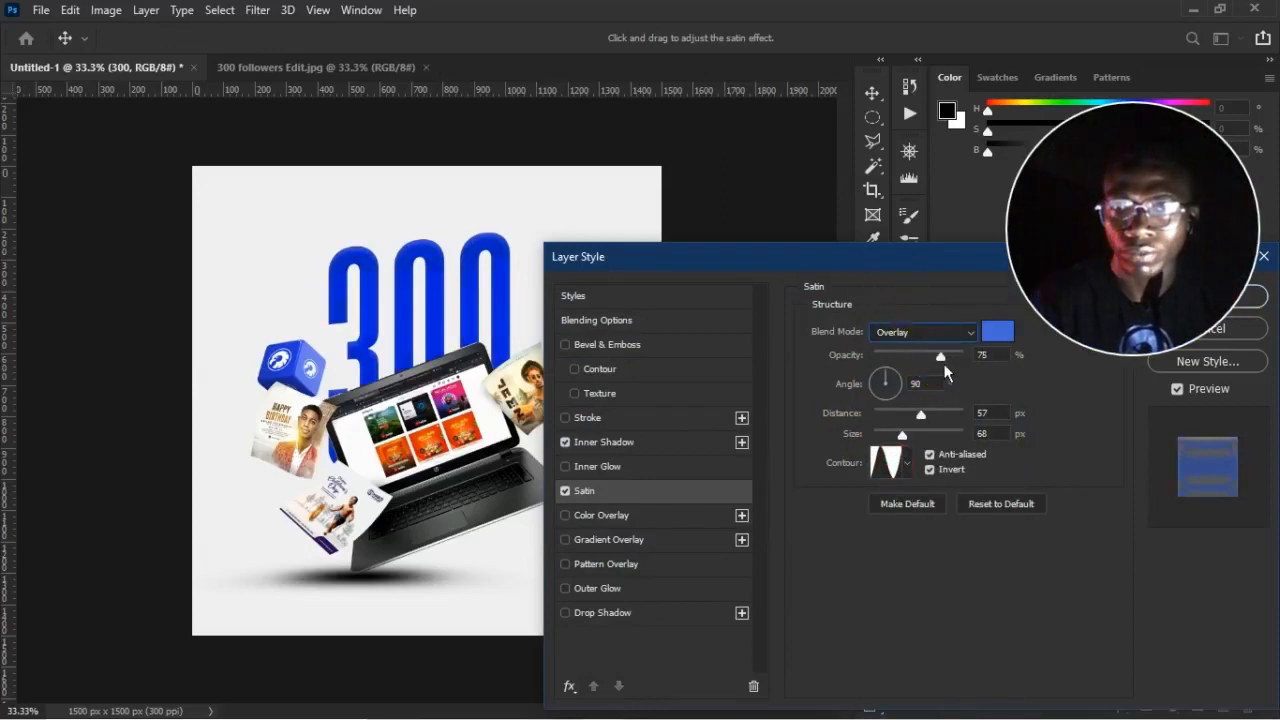
left_click_drag(934, 358, 895, 450)
left_click(565, 491)
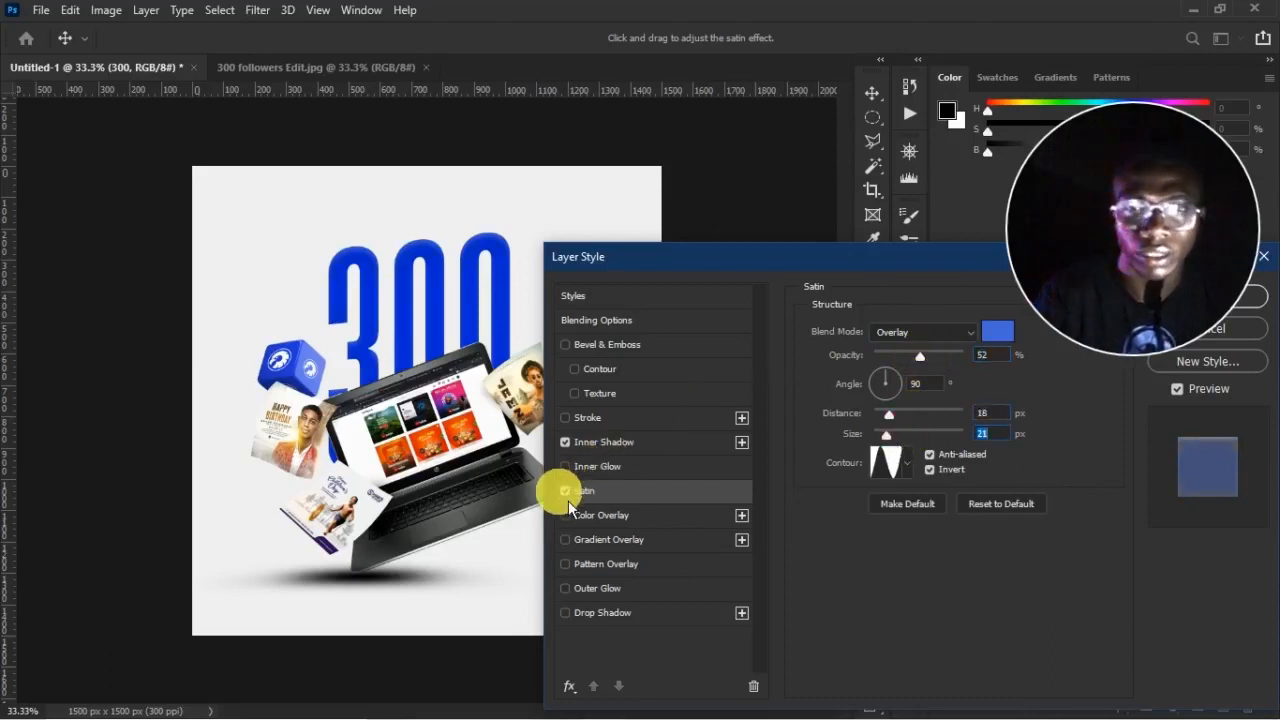
left_click(565, 491)
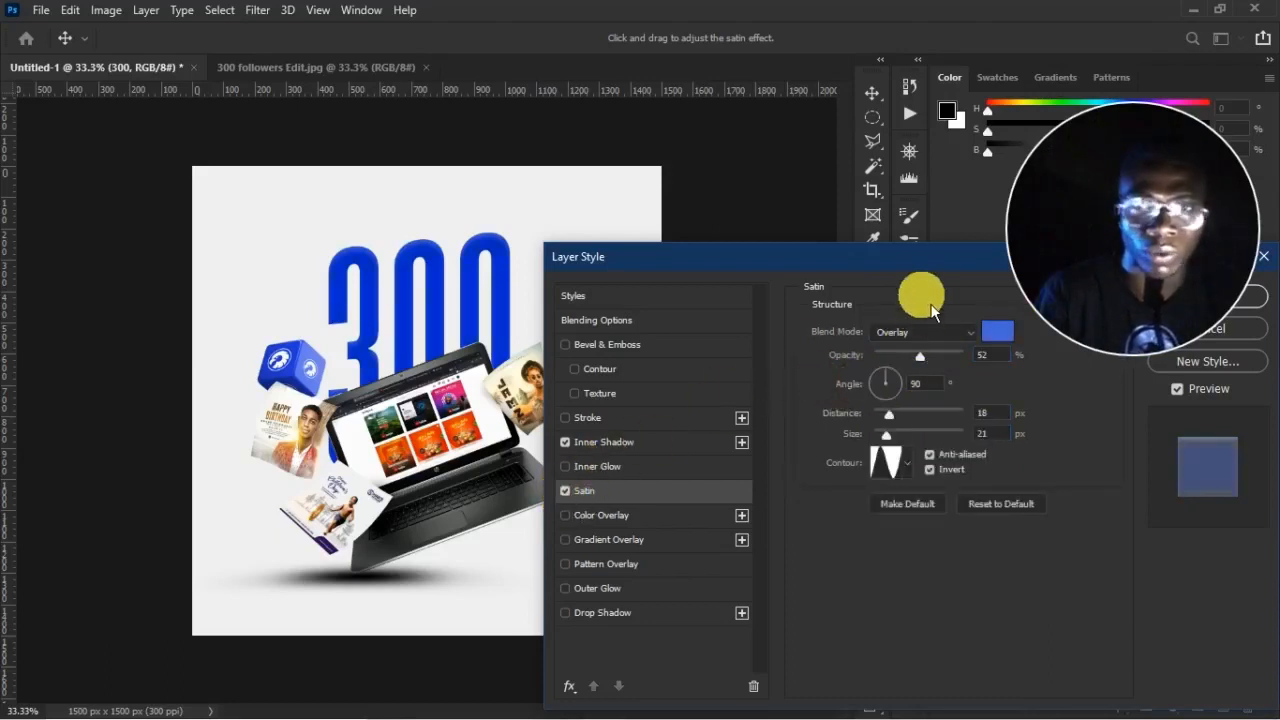
Keep the satin's distance at 18 px, set its size to 6 px, apply the layer style and check its effects on the 300 text
left_click_drag(890, 415, 900, 458)
type("18")
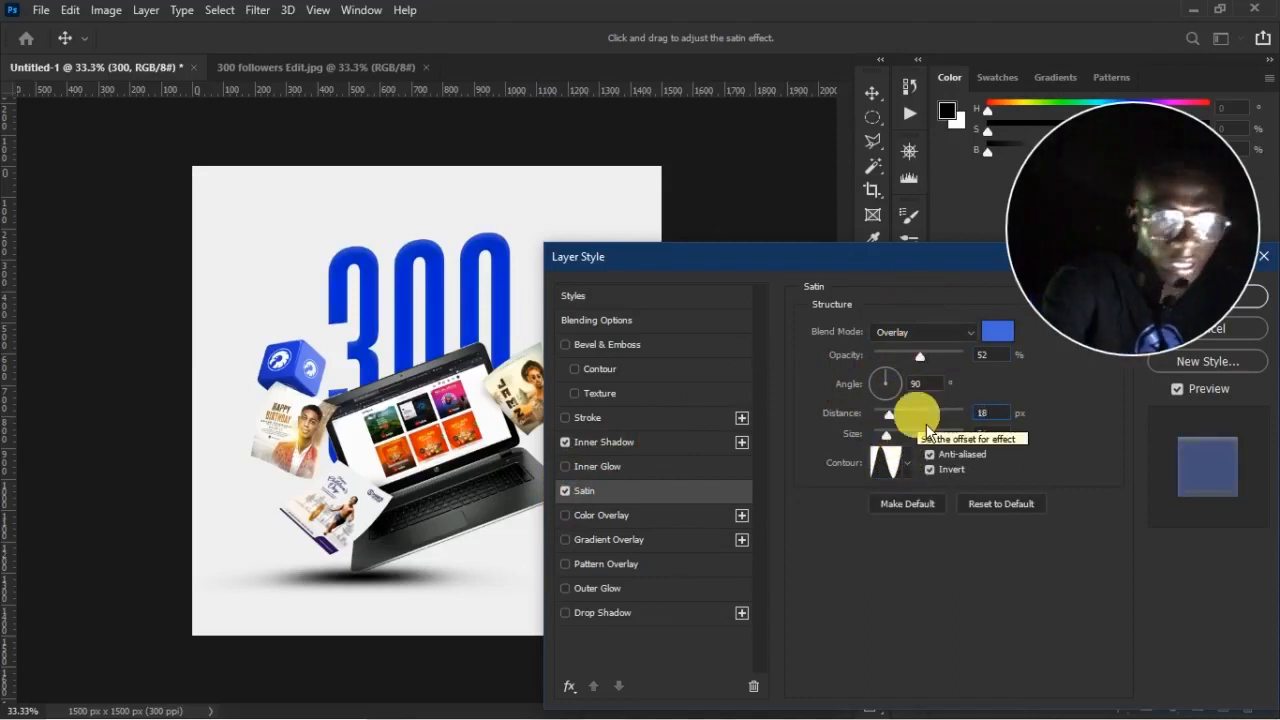
key("Tab")
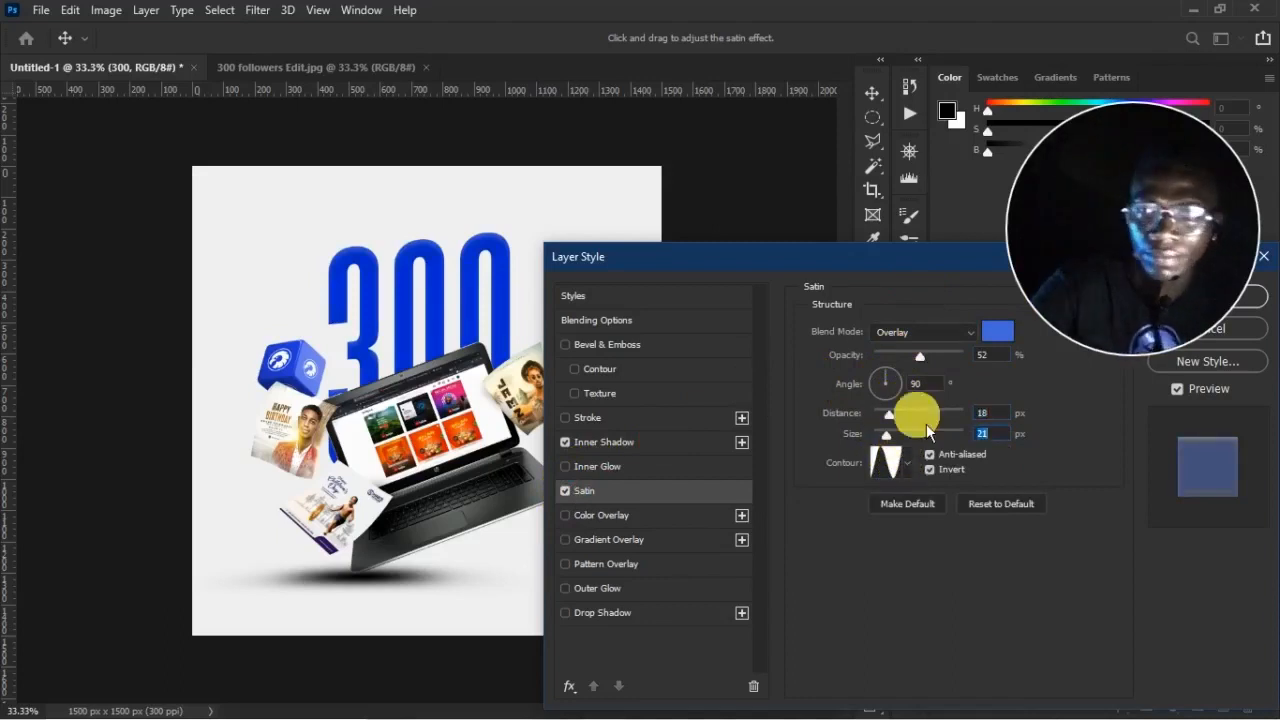
type("5")
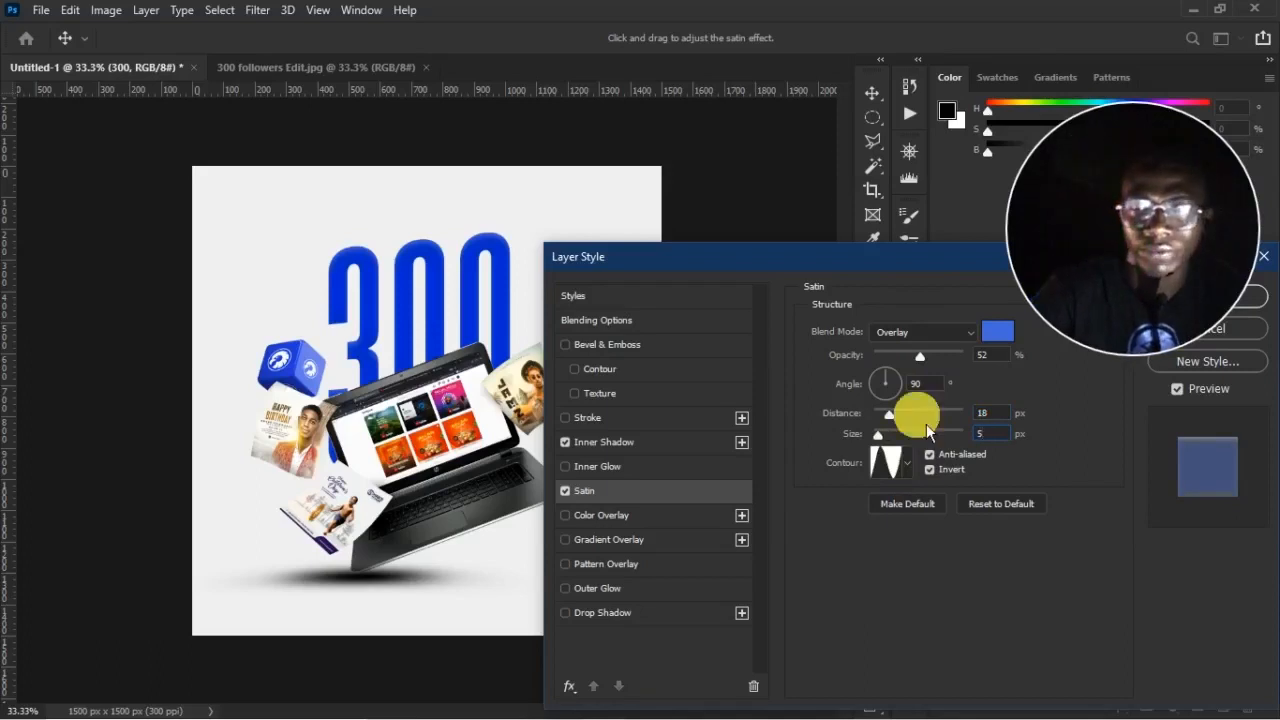
left_click_drag(915, 258, 834, 346)
type("6")
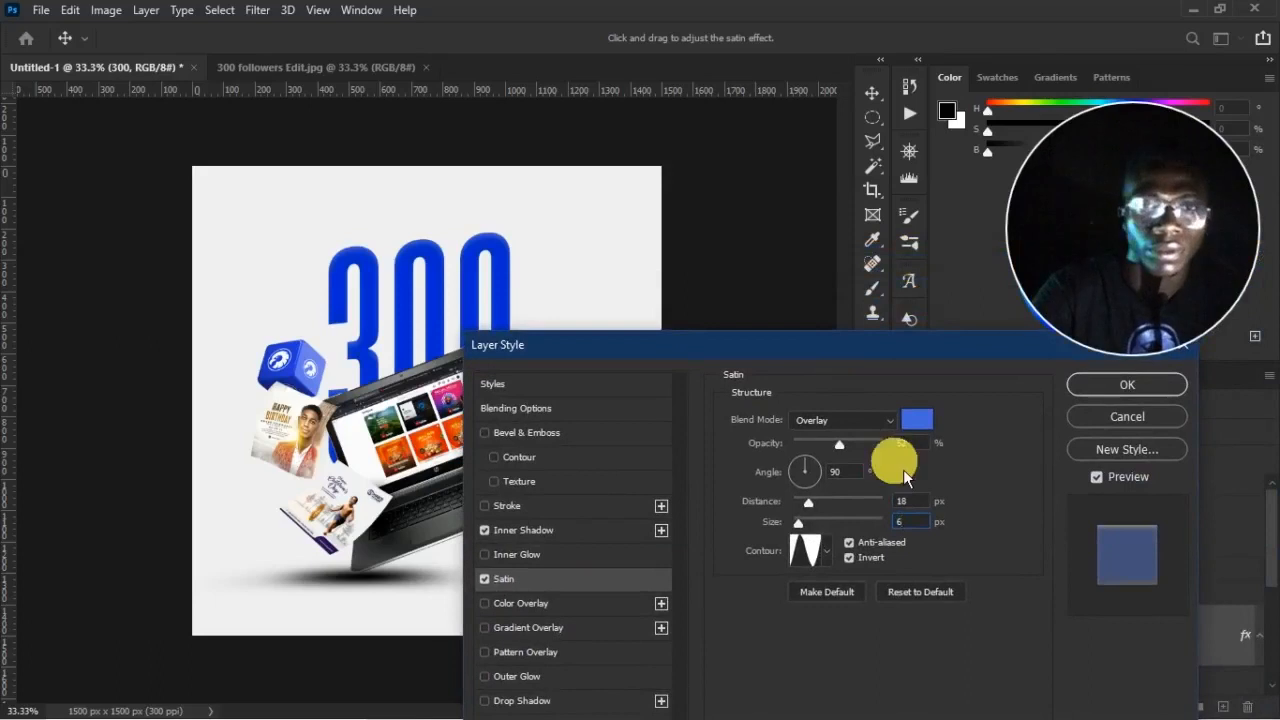
key("Return")
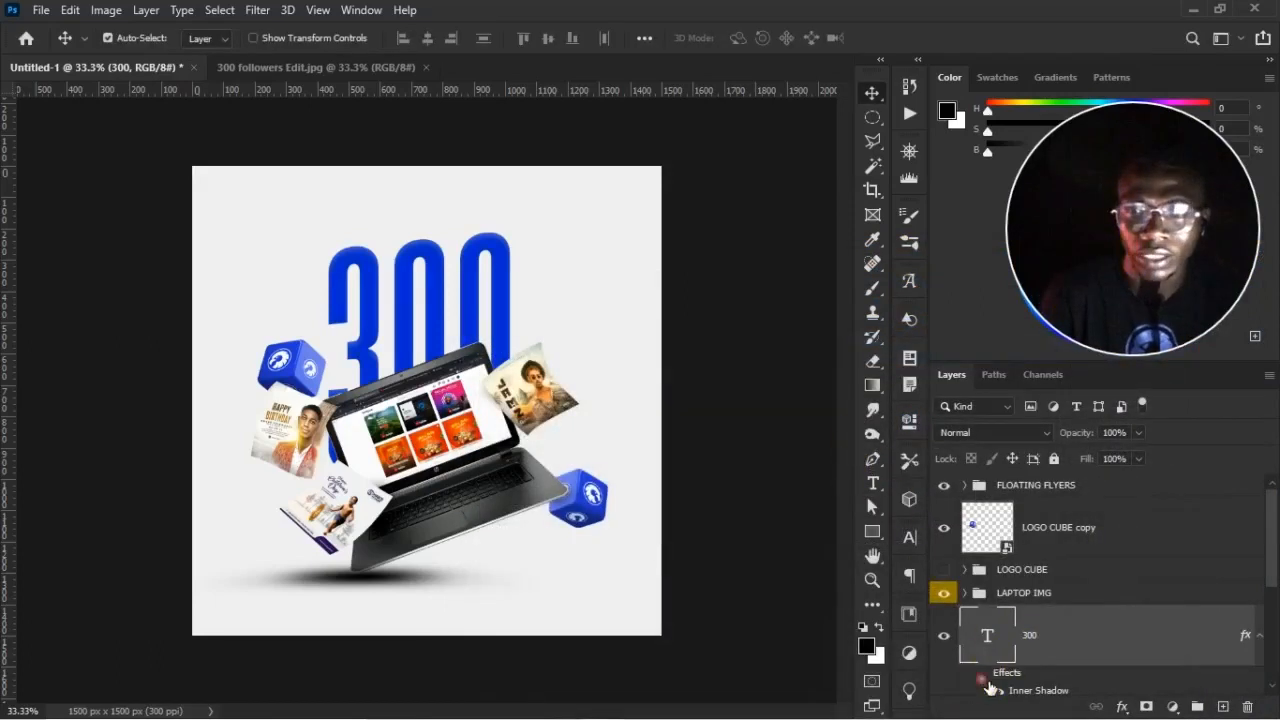
left_click(982, 674)
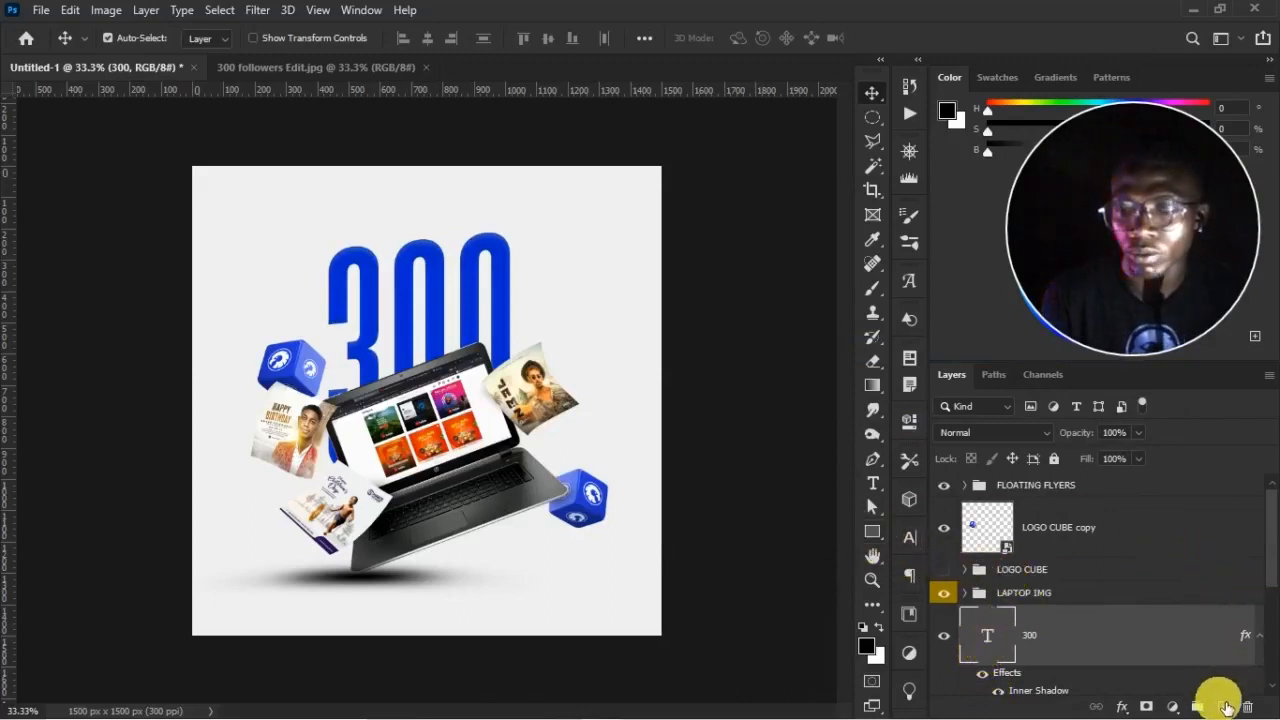
Add an empty layer above the 300 text and check the heading lettering in the reference image 300 followers Edit.jpg
left_click(1226, 706)
left_click(872, 483)
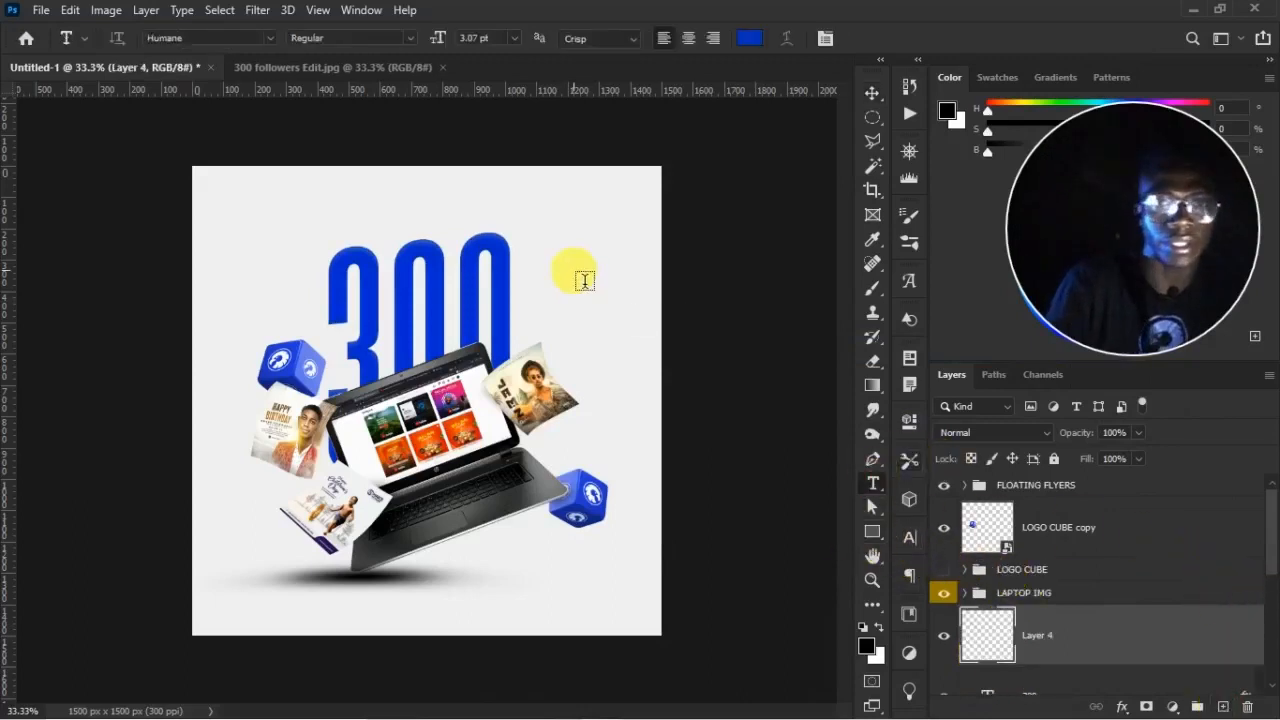
left_click(393, 75)
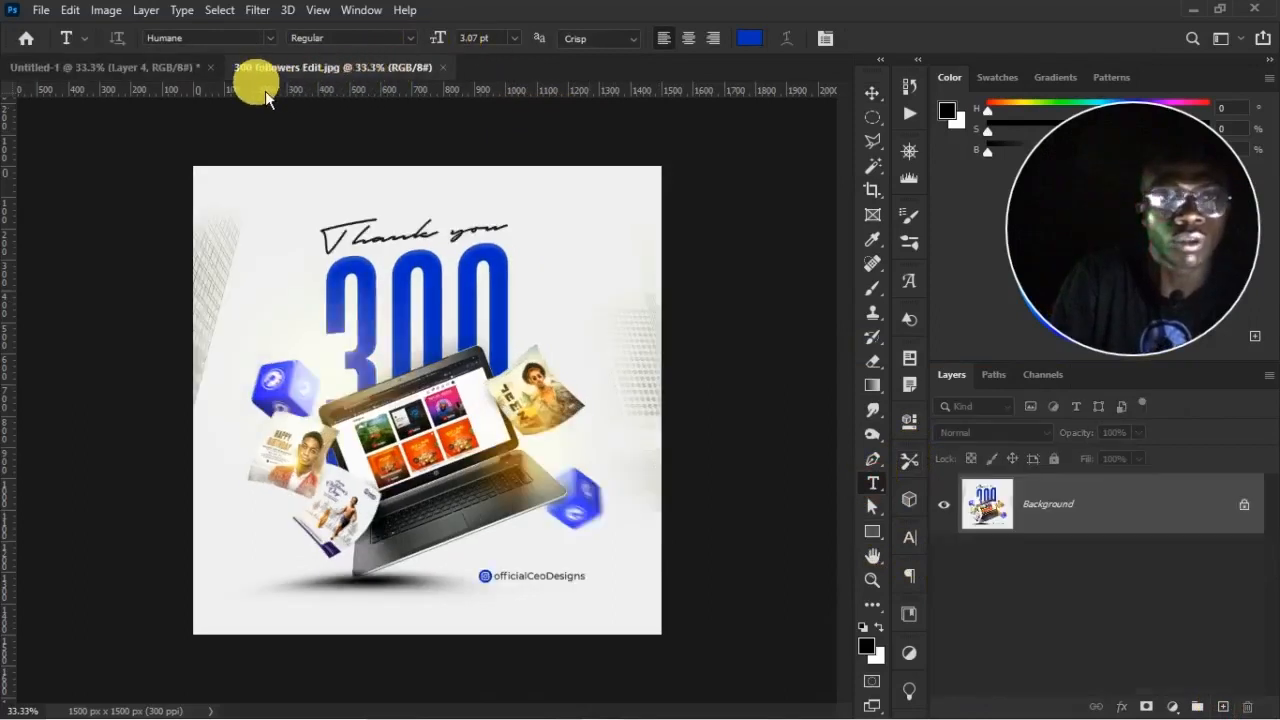
left_click(168, 70)
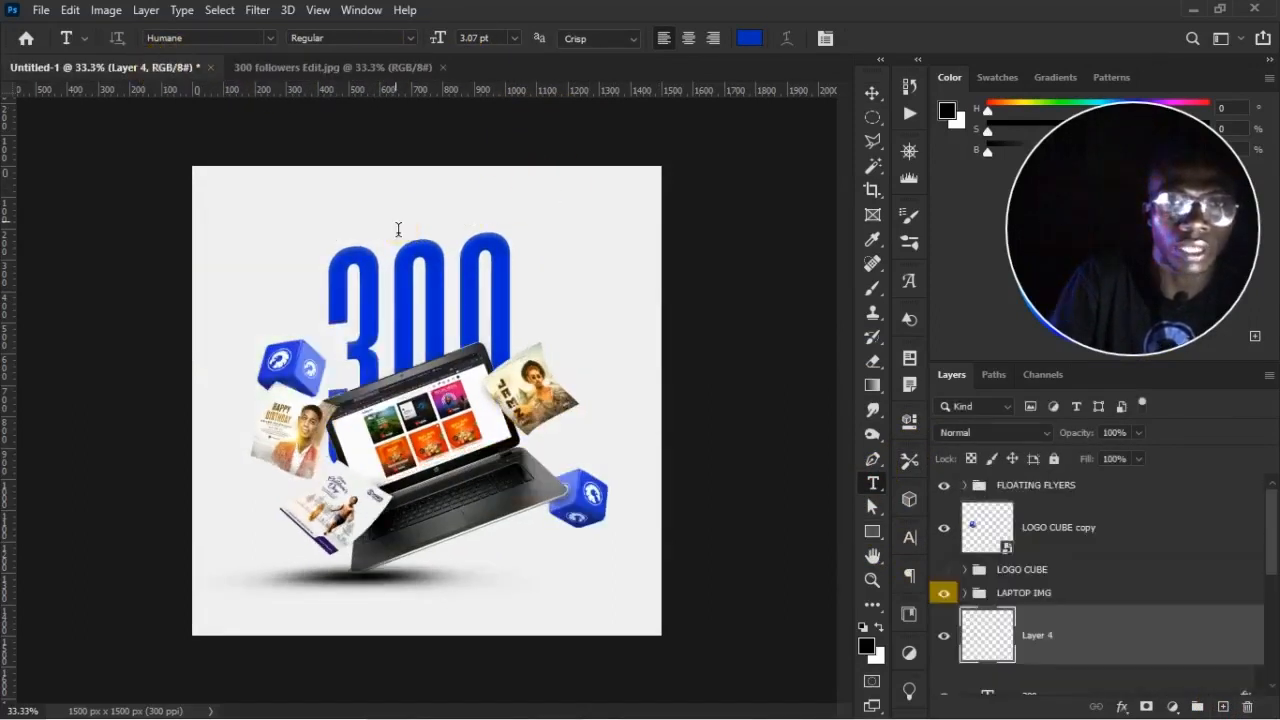
Add a separate text layer reading "Thank you" in the empty area near the canvas's lower right
left_click(397, 218)
key("ctrl+Return")
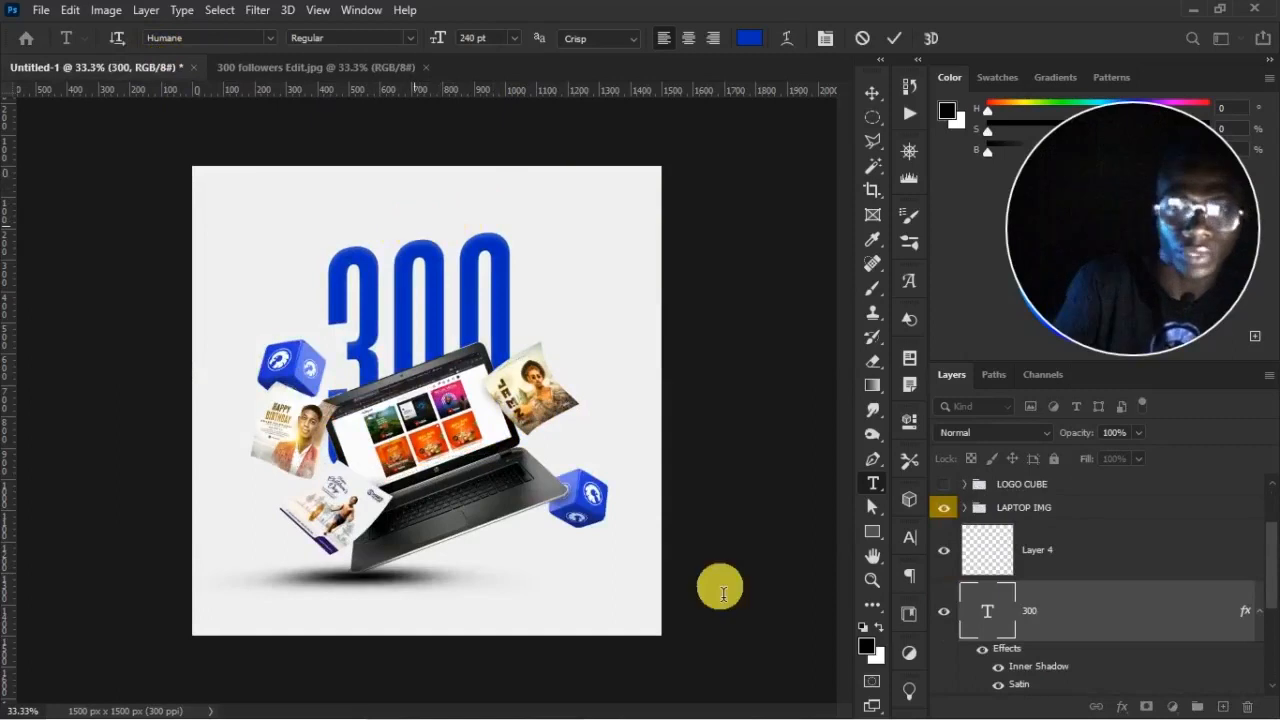
left_click(558, 616)
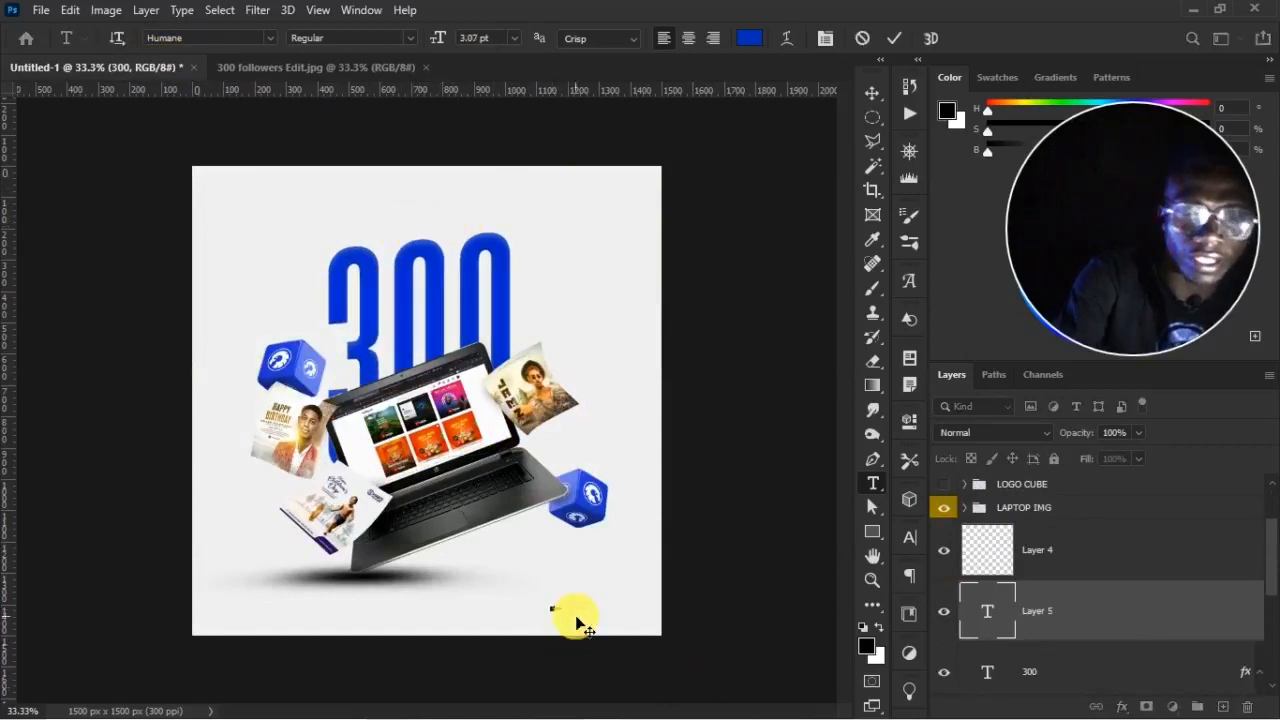
type("Thank you")
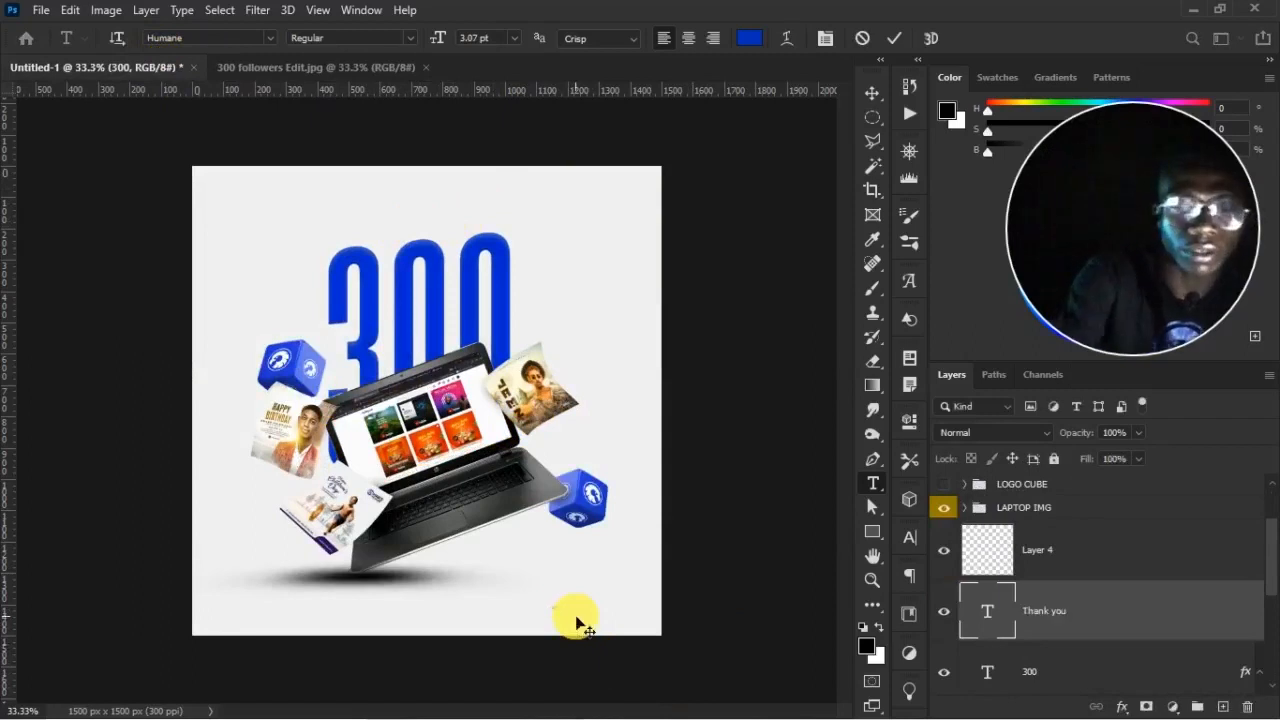
key("ctrl+Return")
Enlarge the Thank you text to about 1710% and place it above the 300
key("ctrl+t")
left_click_drag(557, 600, 341, 220)
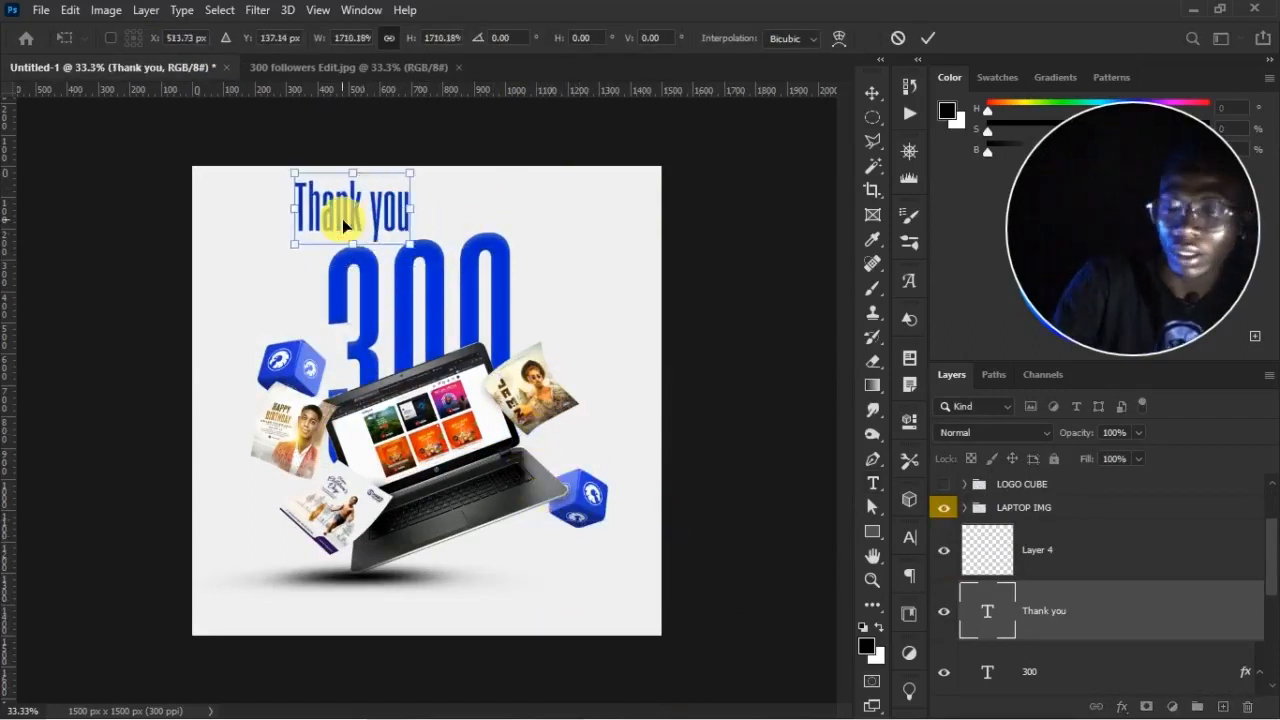
key("Return")
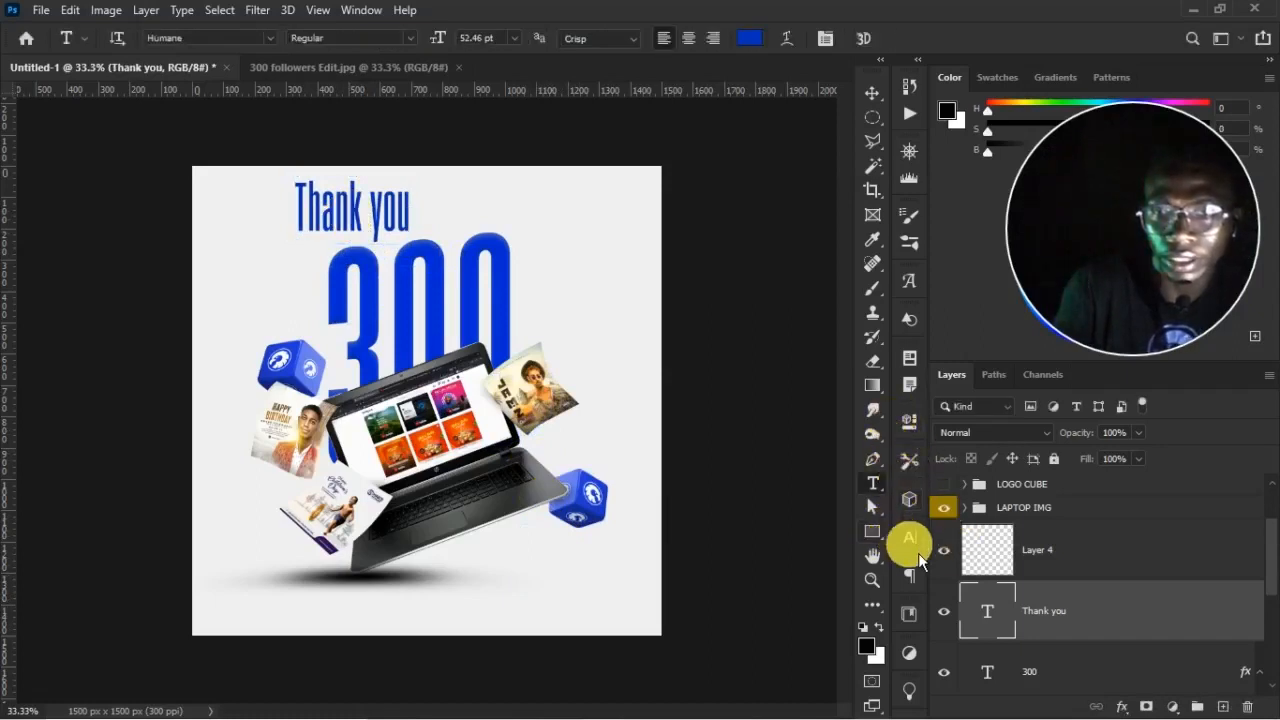
Change the Thank you text's colour to near-black
left_click(909, 537)
left_click(862, 627)
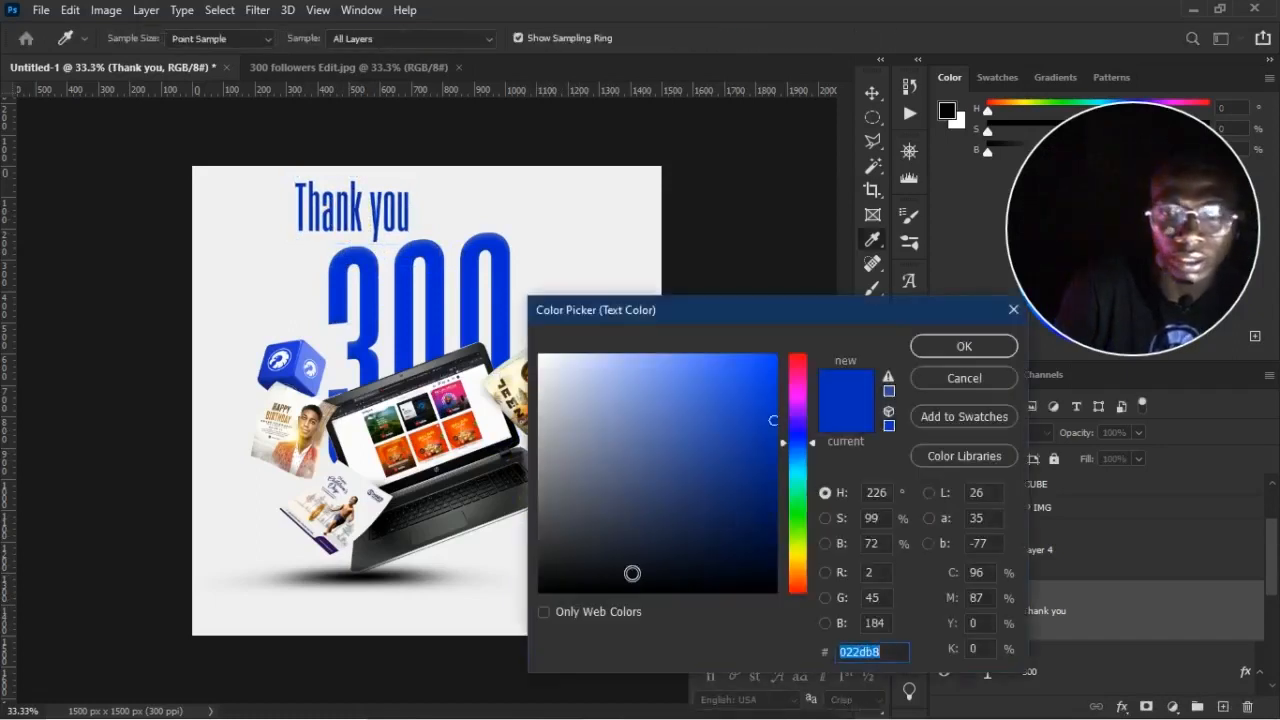
left_click(548, 588)
key("Return")
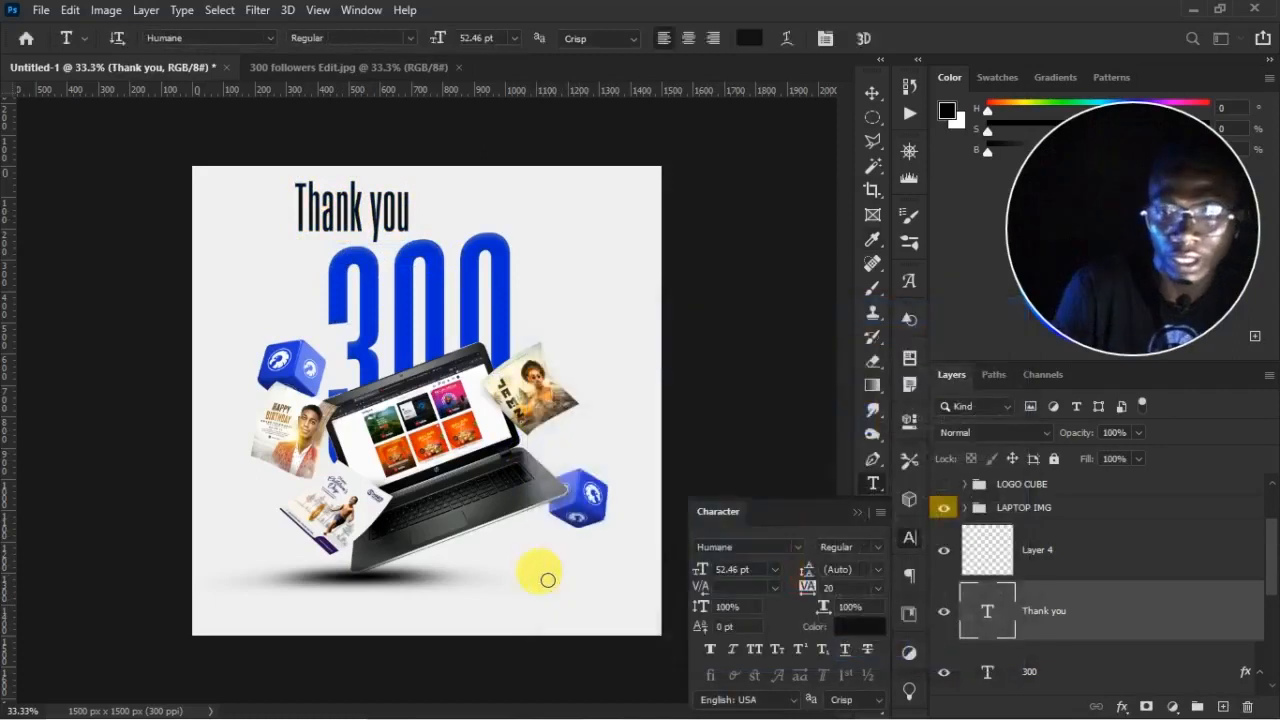
Set the Thank you text in the signature font Autografia PERSONAL USE ONLY Medium
left_click(752, 546)
type("aut")
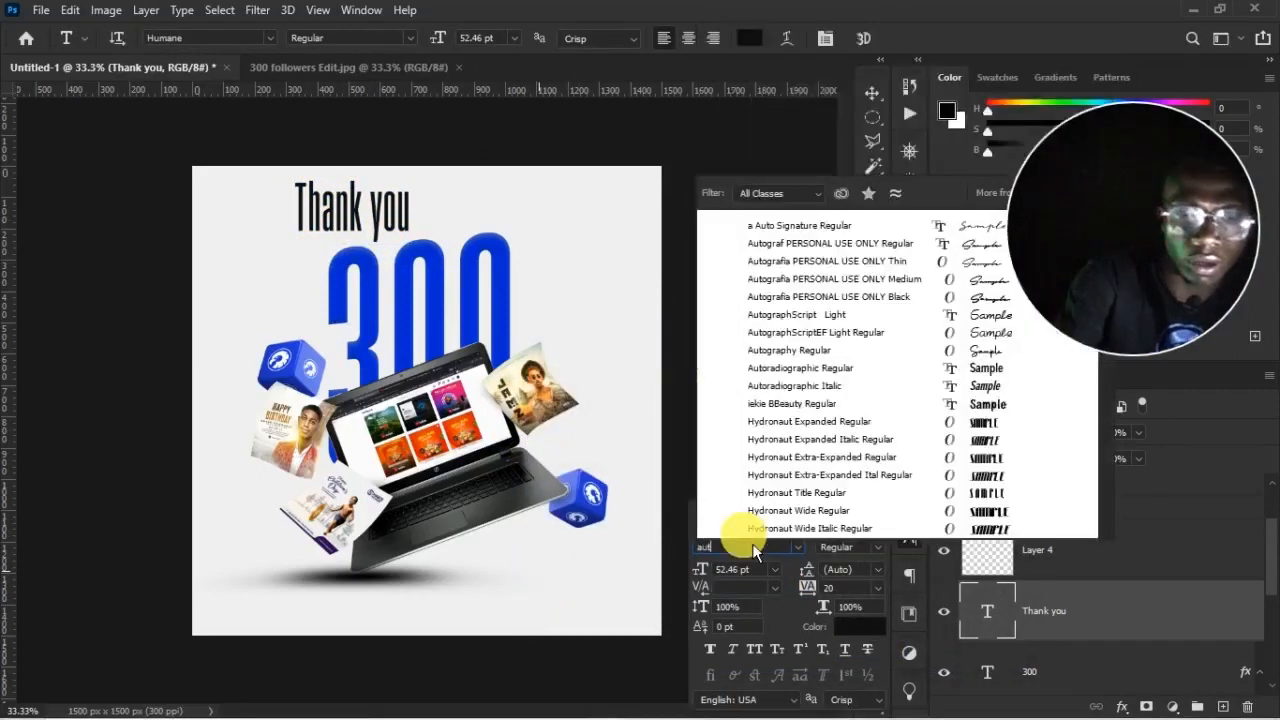
type("o")
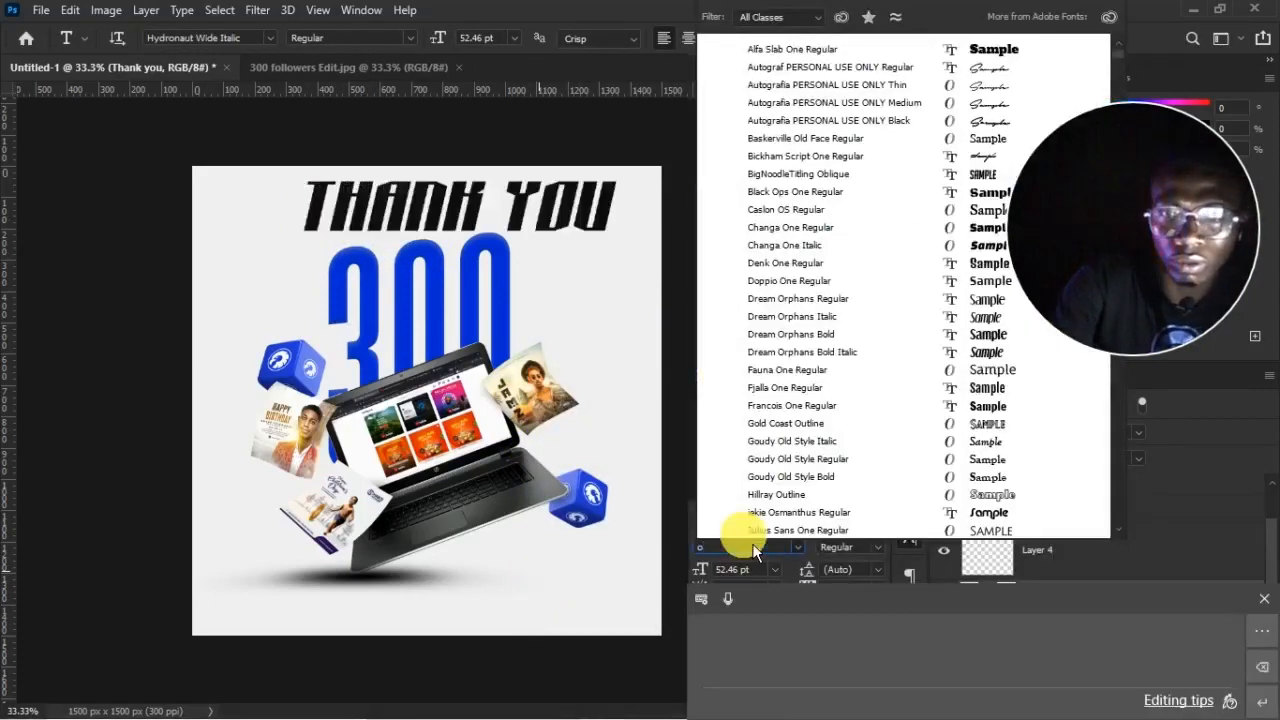
key("BackSpace")
type("a Aut")
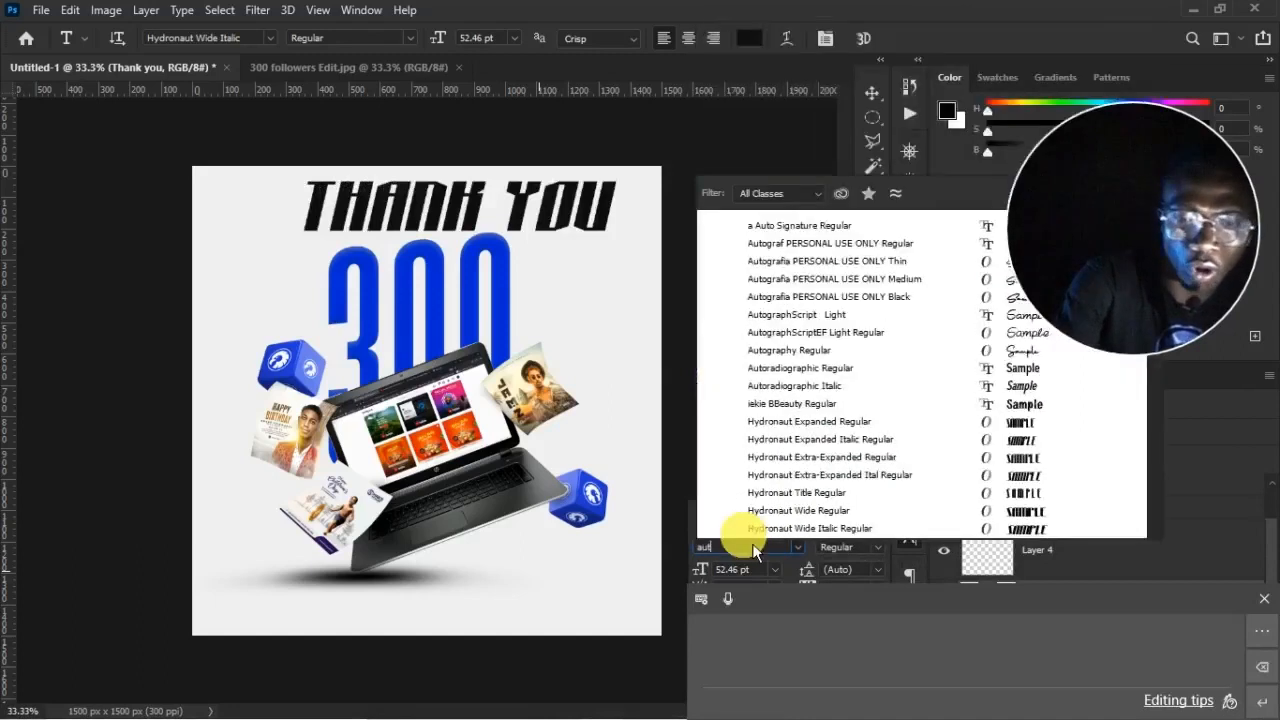
type("o")
left_click(768, 371)
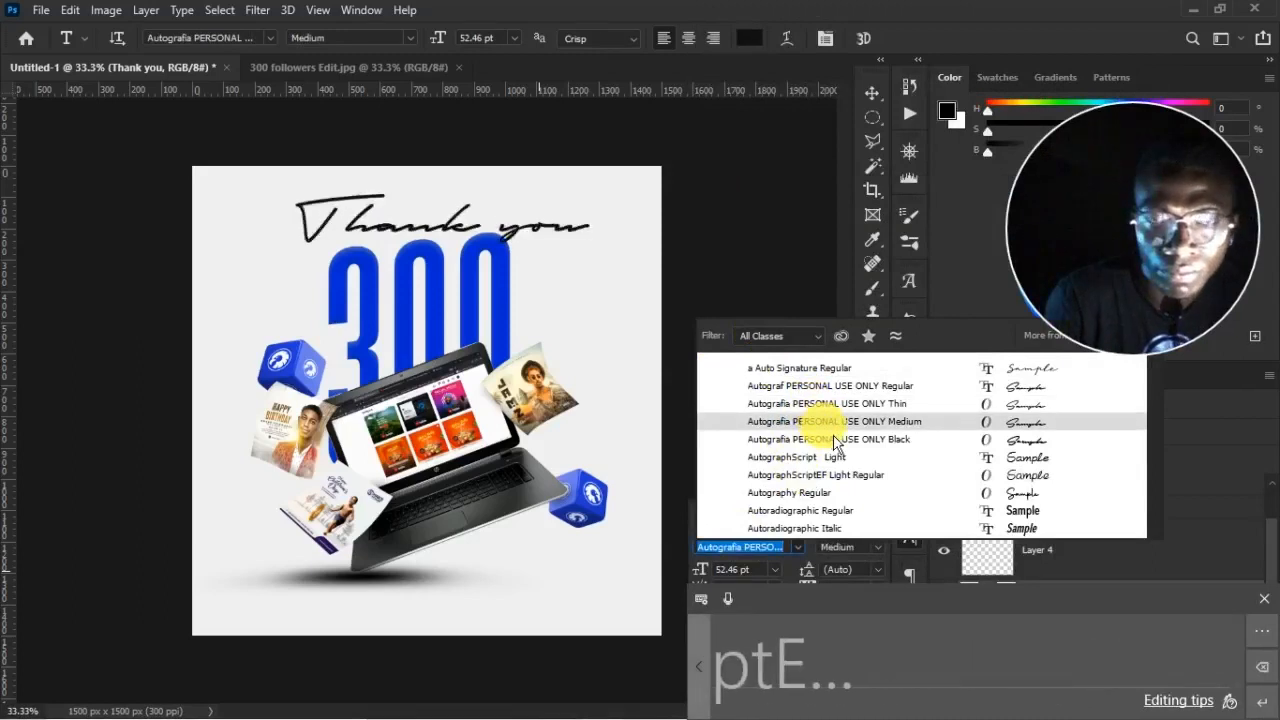
left_click(833, 430)
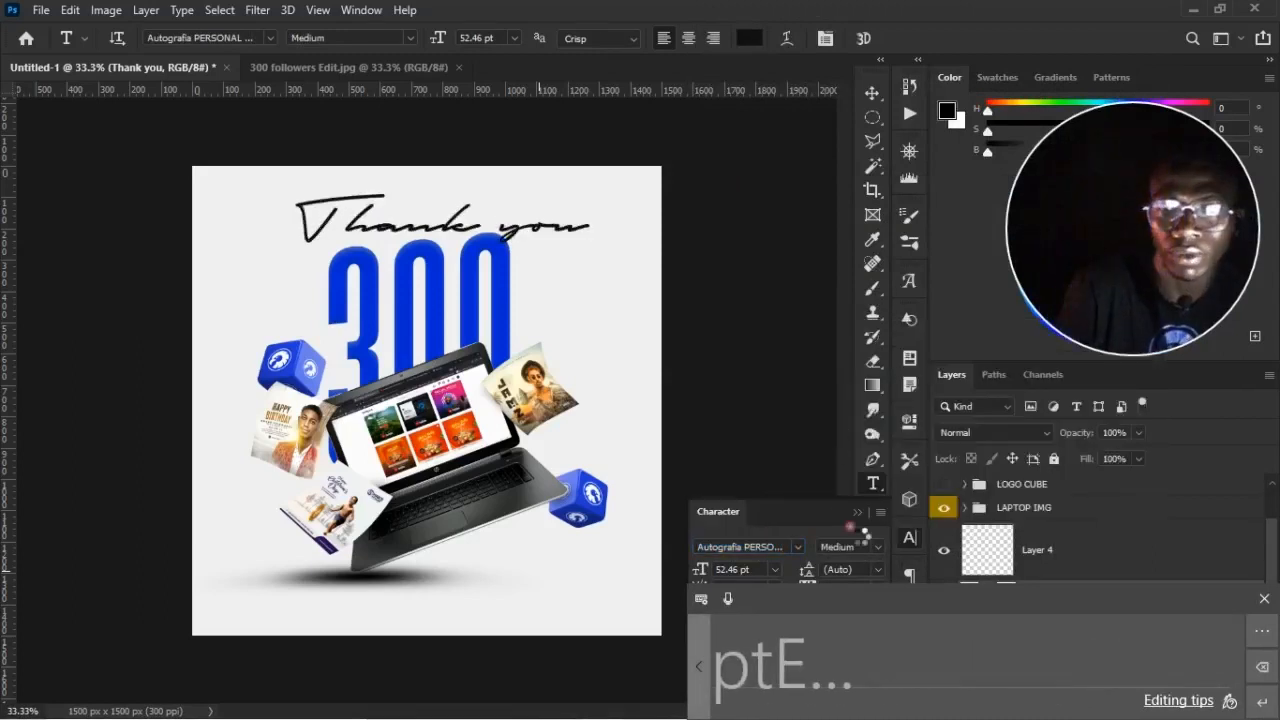
left_click(776, 500)
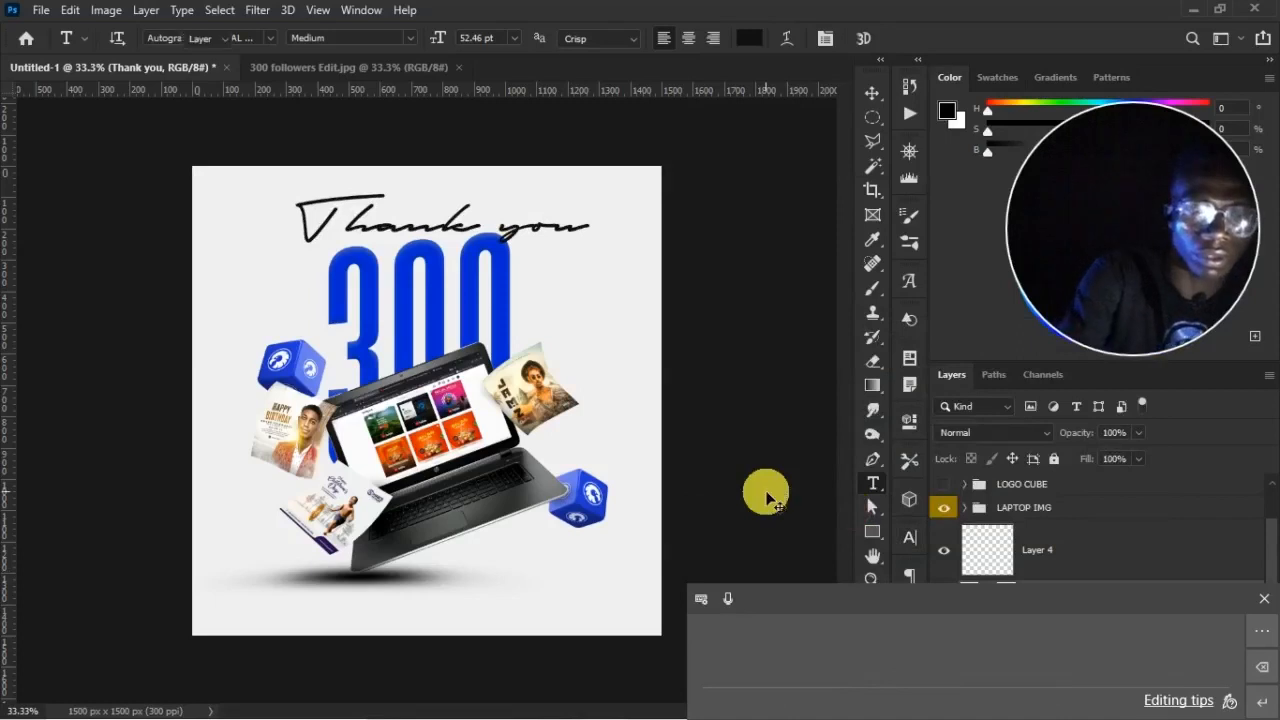
Scale the Thank you text down to roughly the width of the 300 and compare the layout with the 300 followers Edit.jpg reference
key("ctrl+t")
left_click_drag(594, 190, 477, 195)
key("Return")
left_click(423, 77)
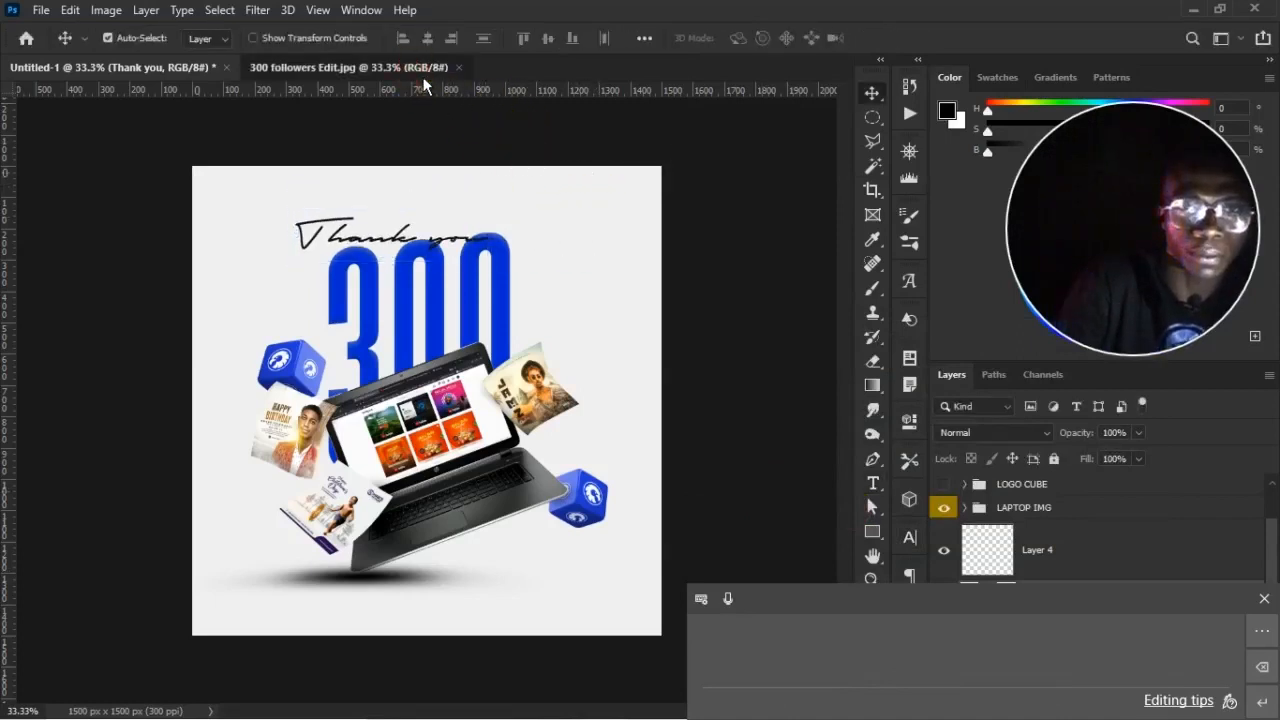
left_click(197, 70)
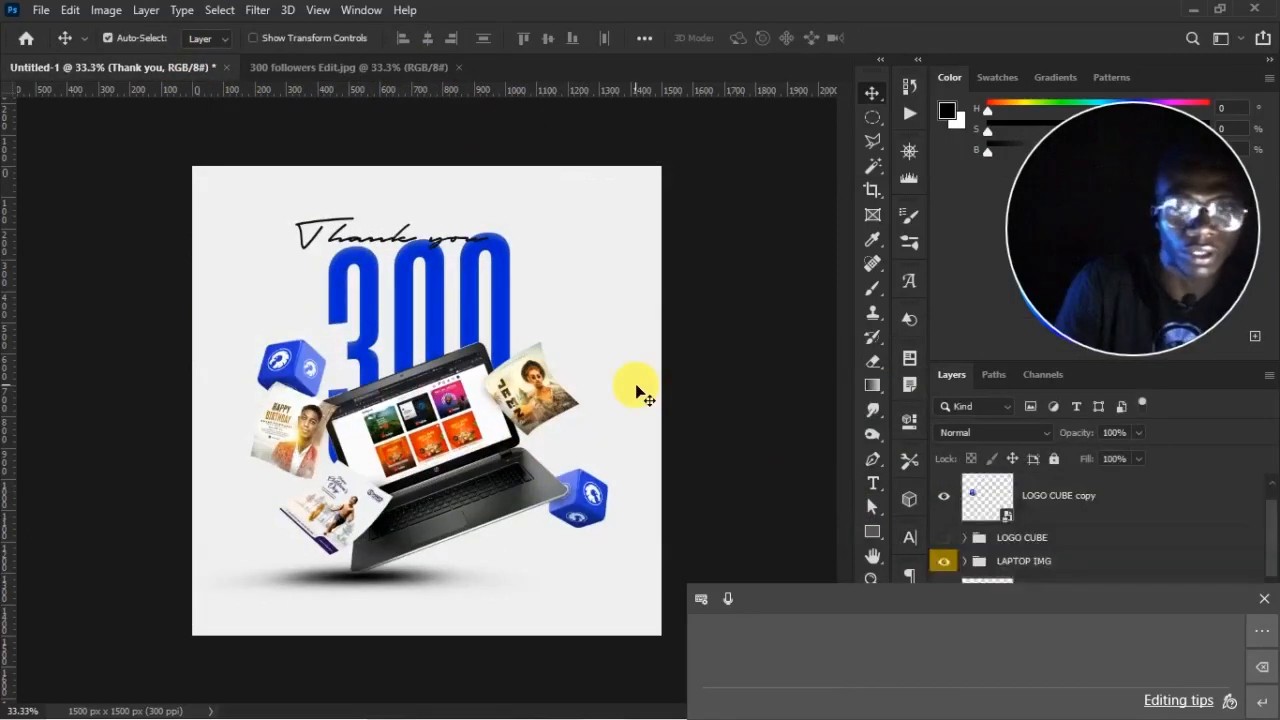
left_click(1263, 598)
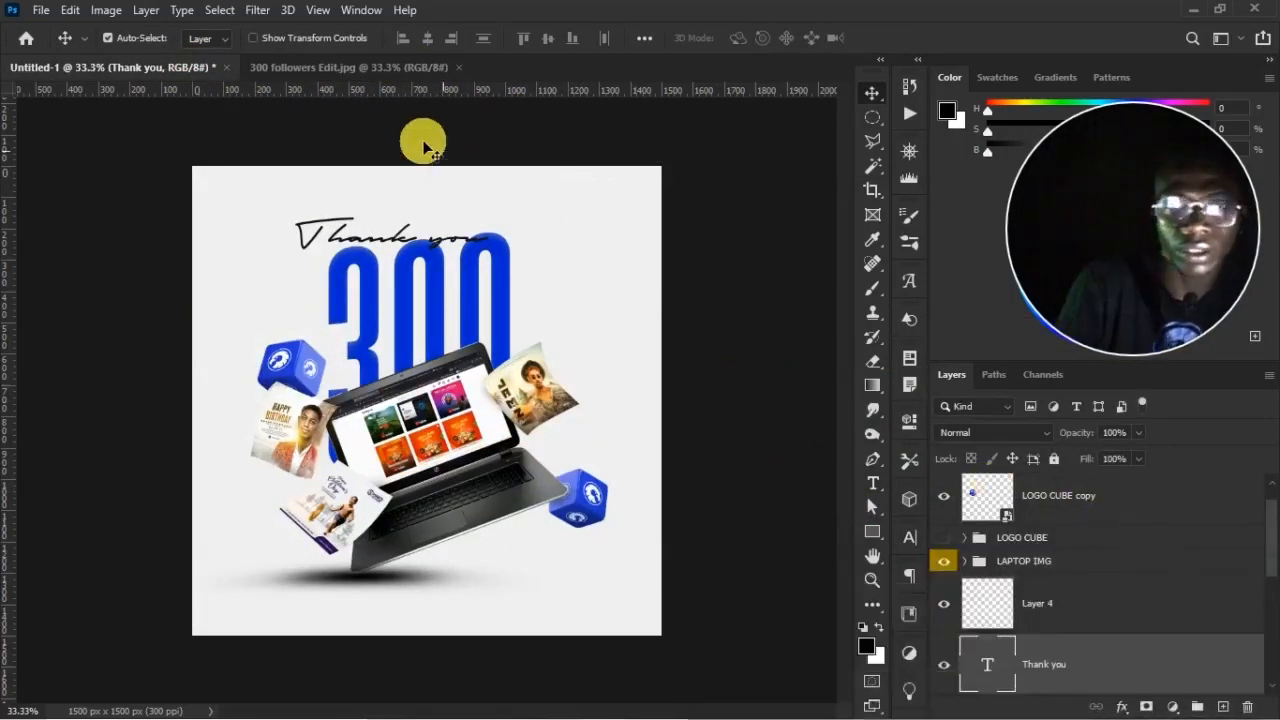
left_click(423, 77)
left_click(160, 67)
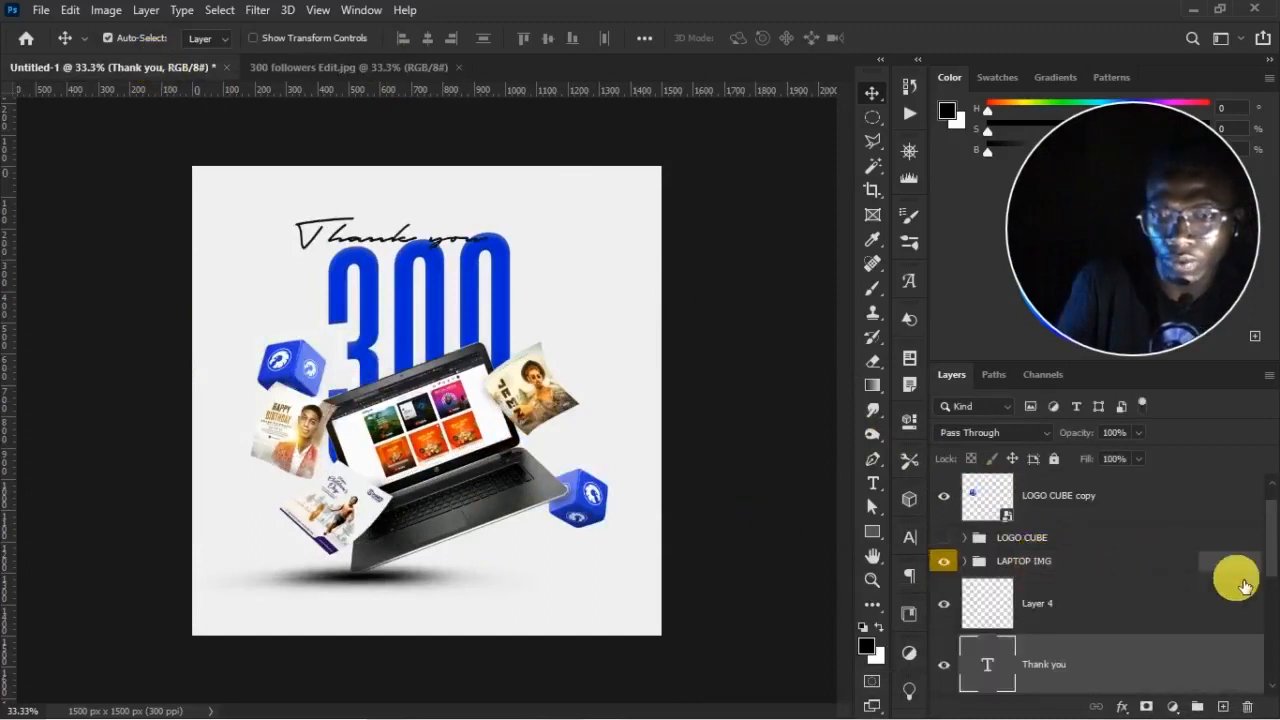
Select all layers from FLOATING FLYERS down to LOGO CUBE copy 2, except the two text layers, and nudge them slightly down
left_click(1240, 570)
scroll(1270, 545, "up", 1)
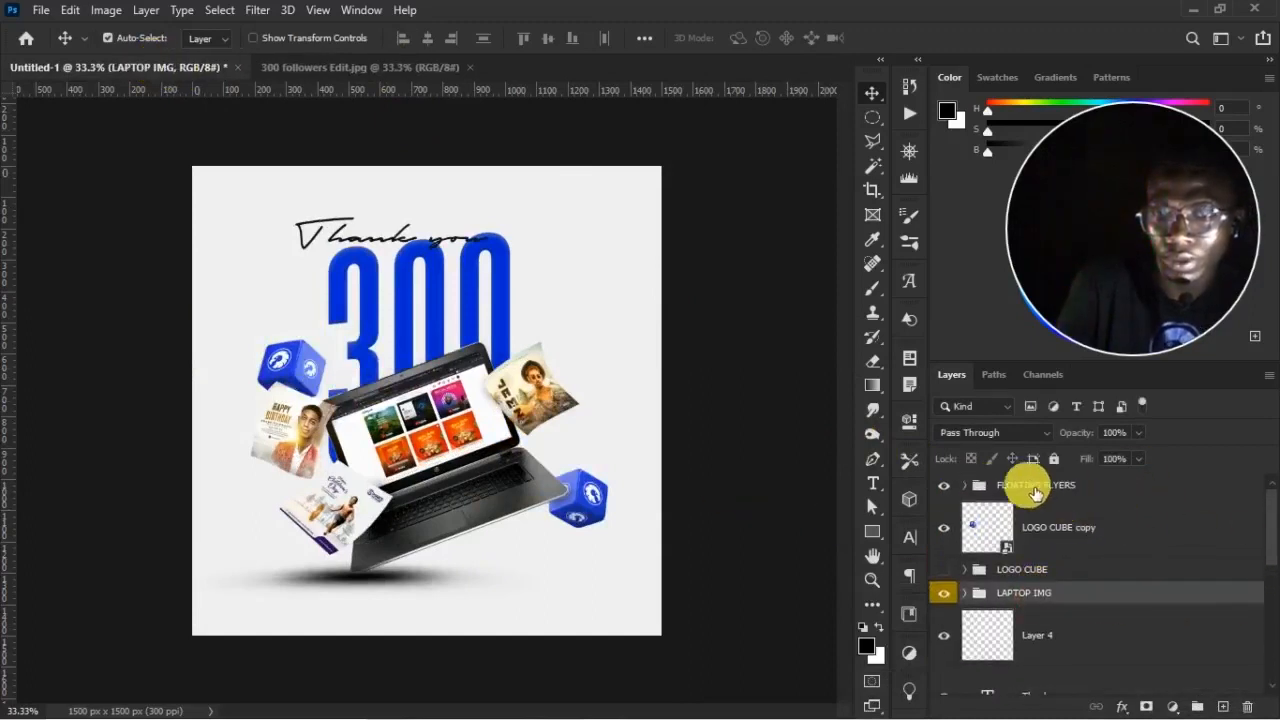
left_click(1040, 488)
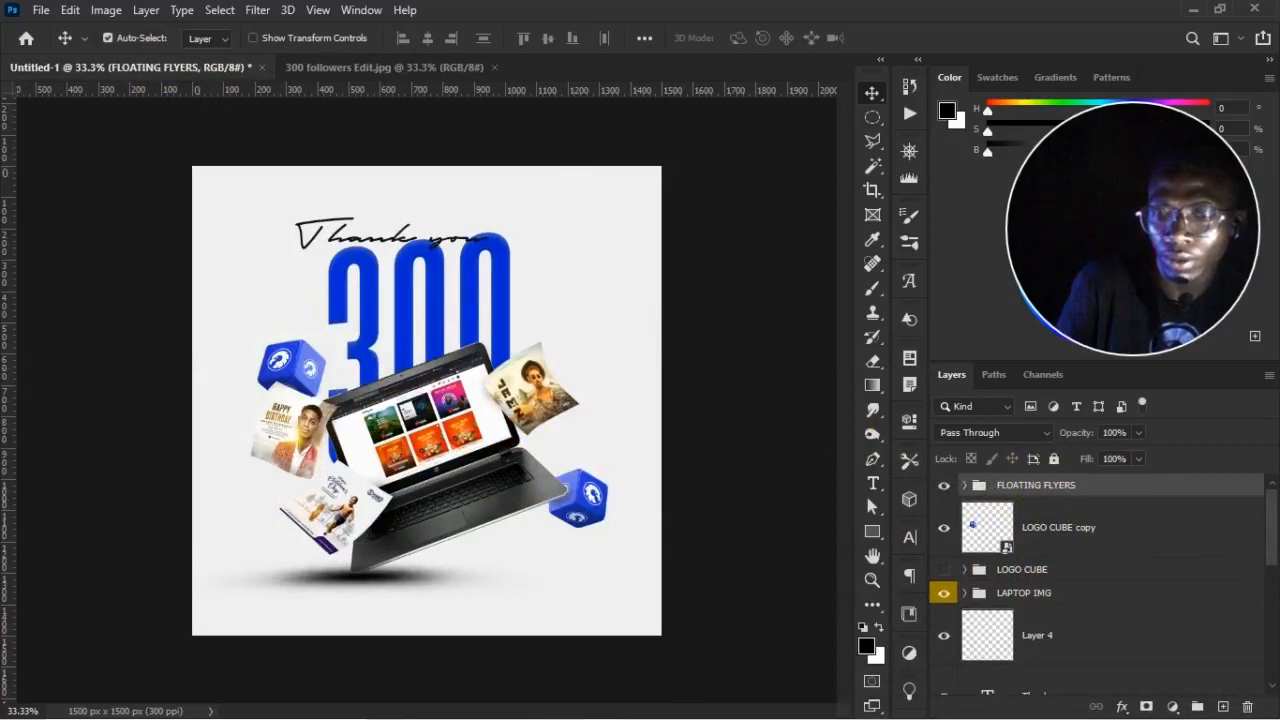
scroll(1240, 562, "down", 5)
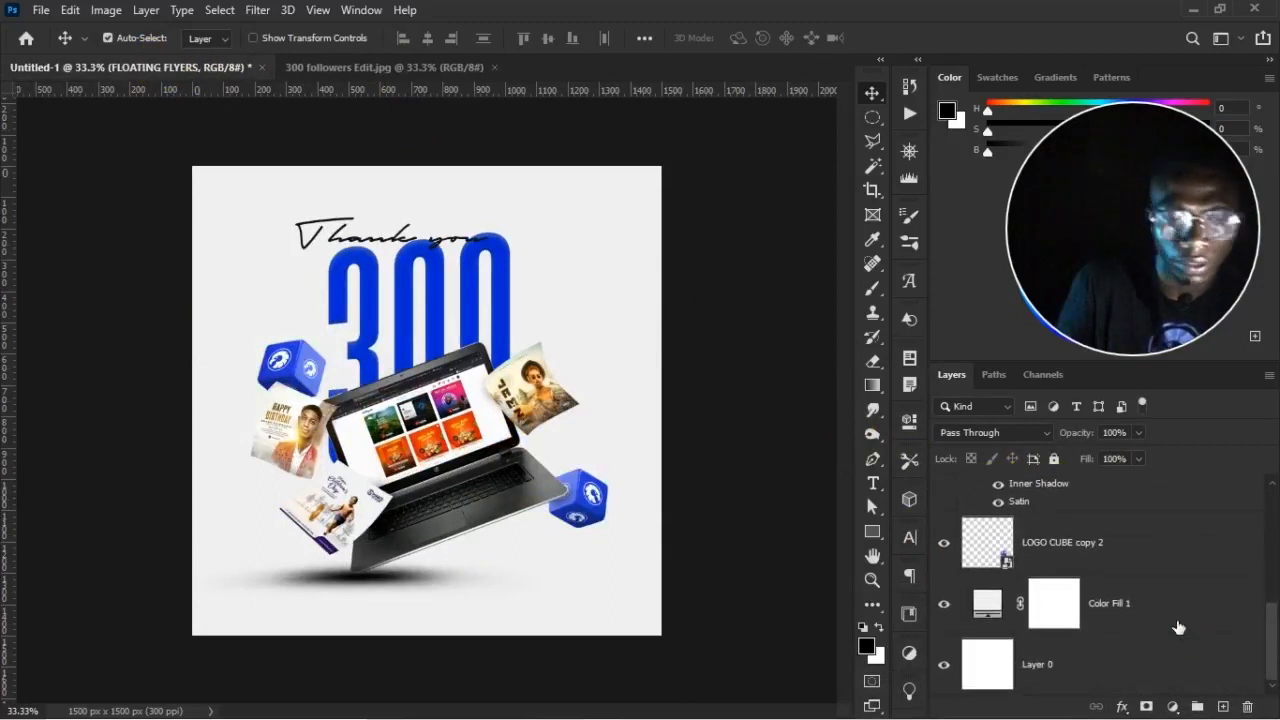
left_click(1040, 555, "shift")
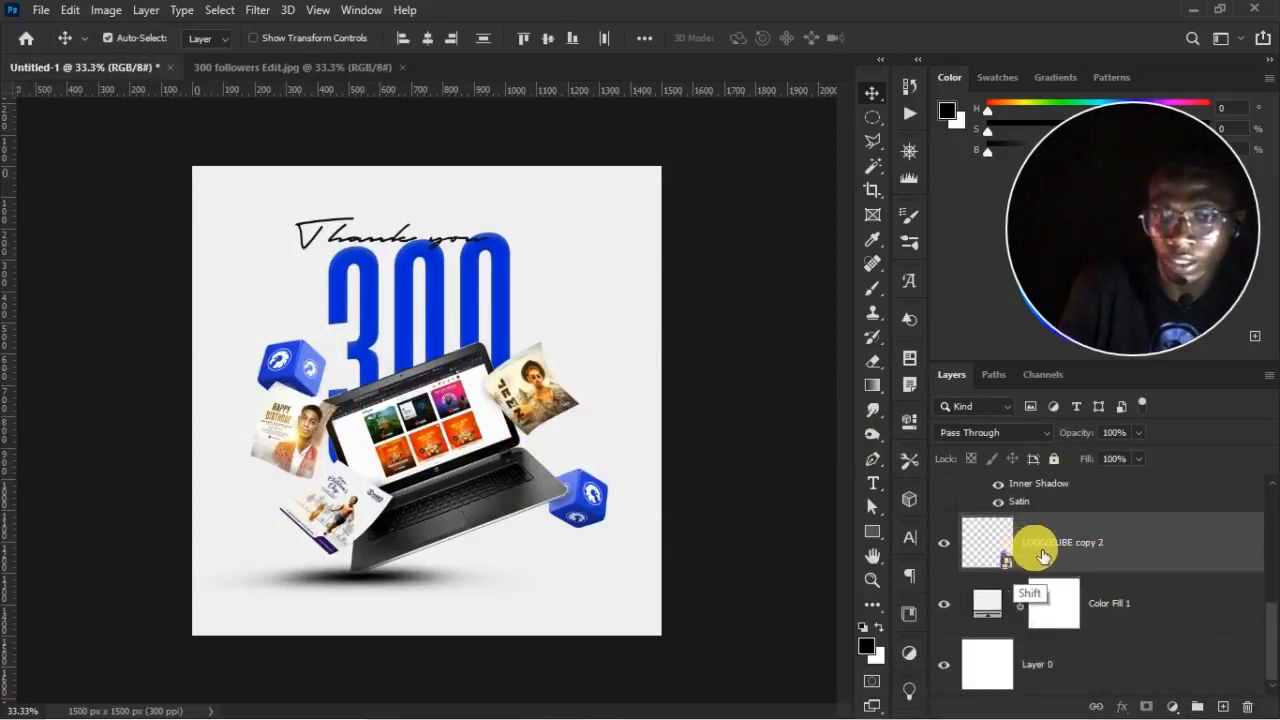
scroll(1260, 637, "up", 4)
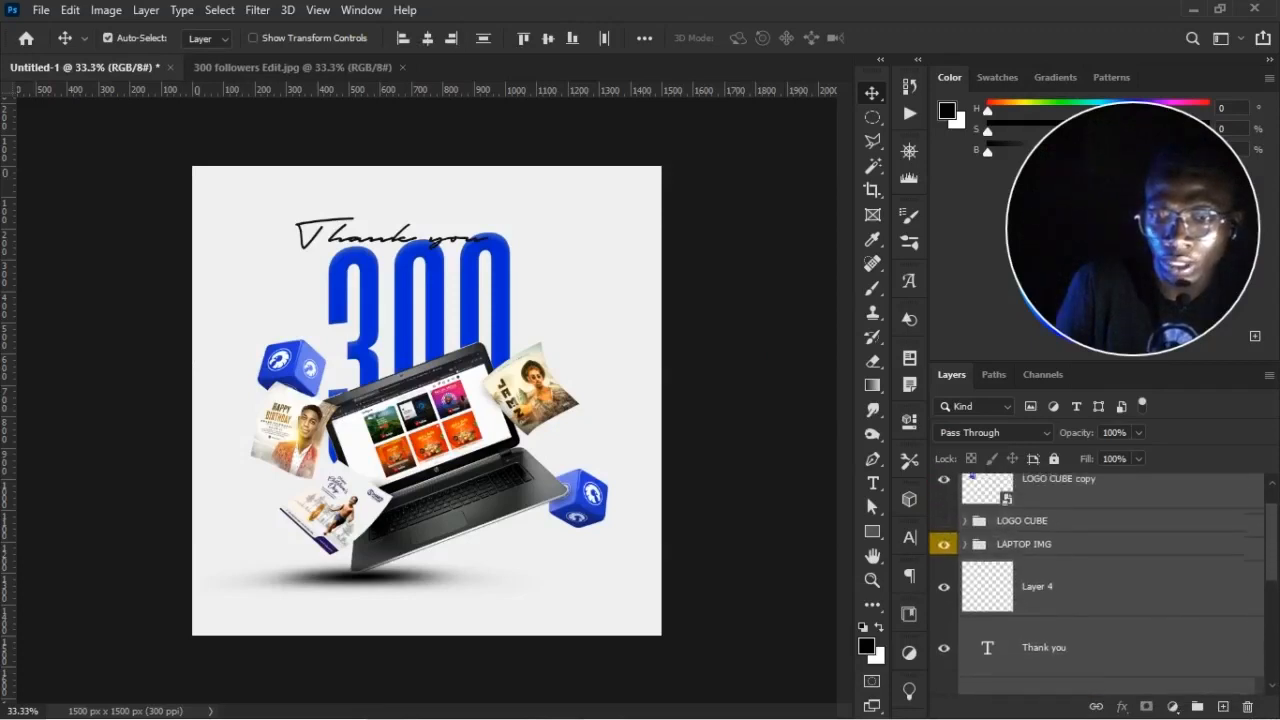
scroll(1100, 590, "down", 5)
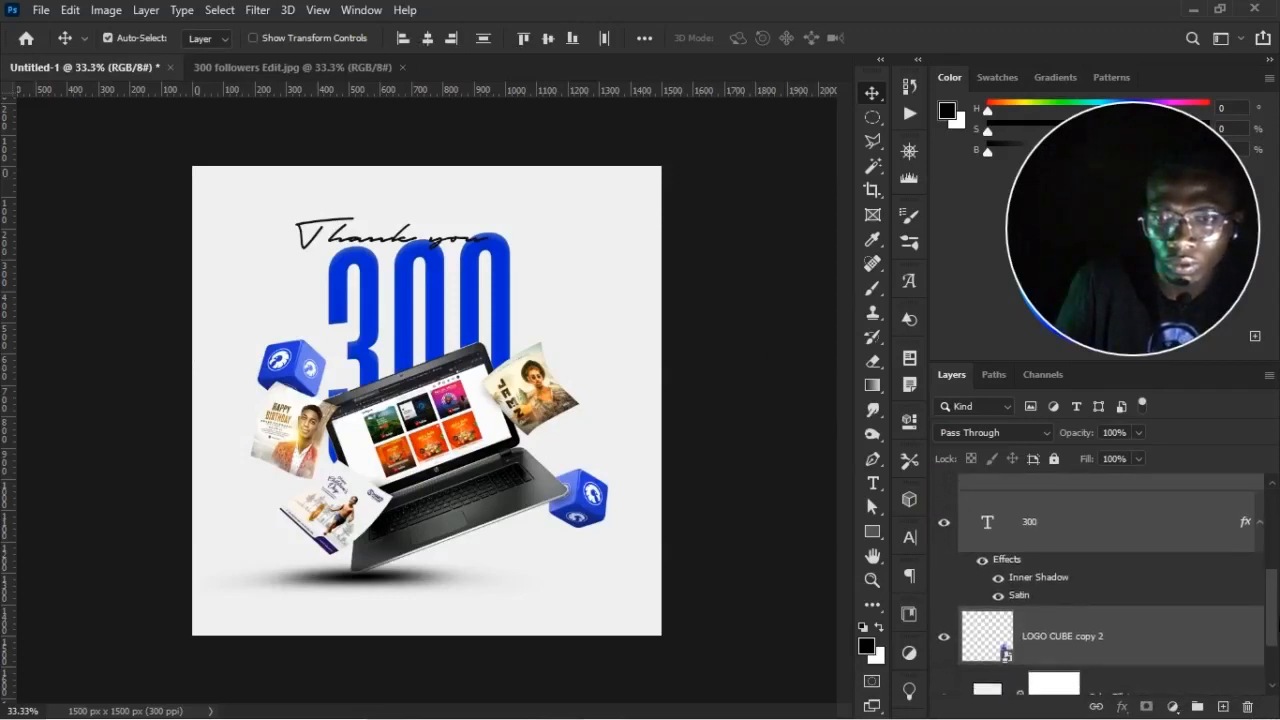
scroll(1110, 584, "up", 3)
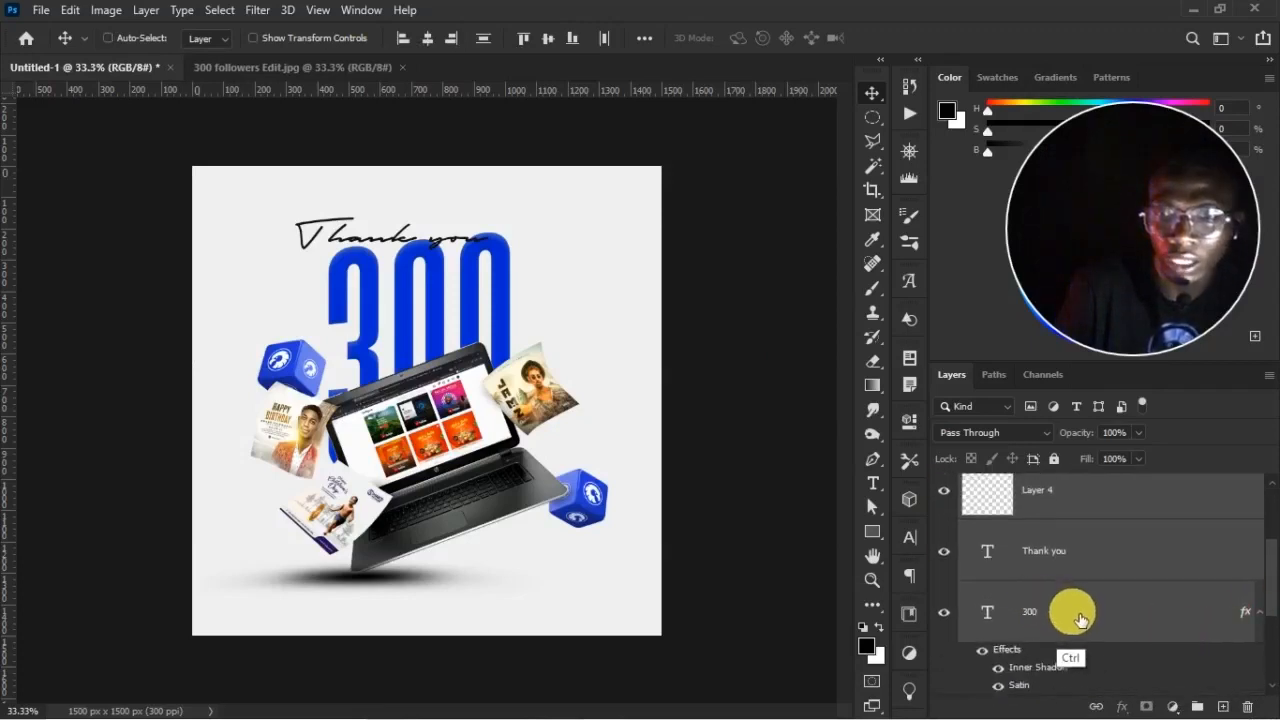
left_click(1078, 617, "ctrl")
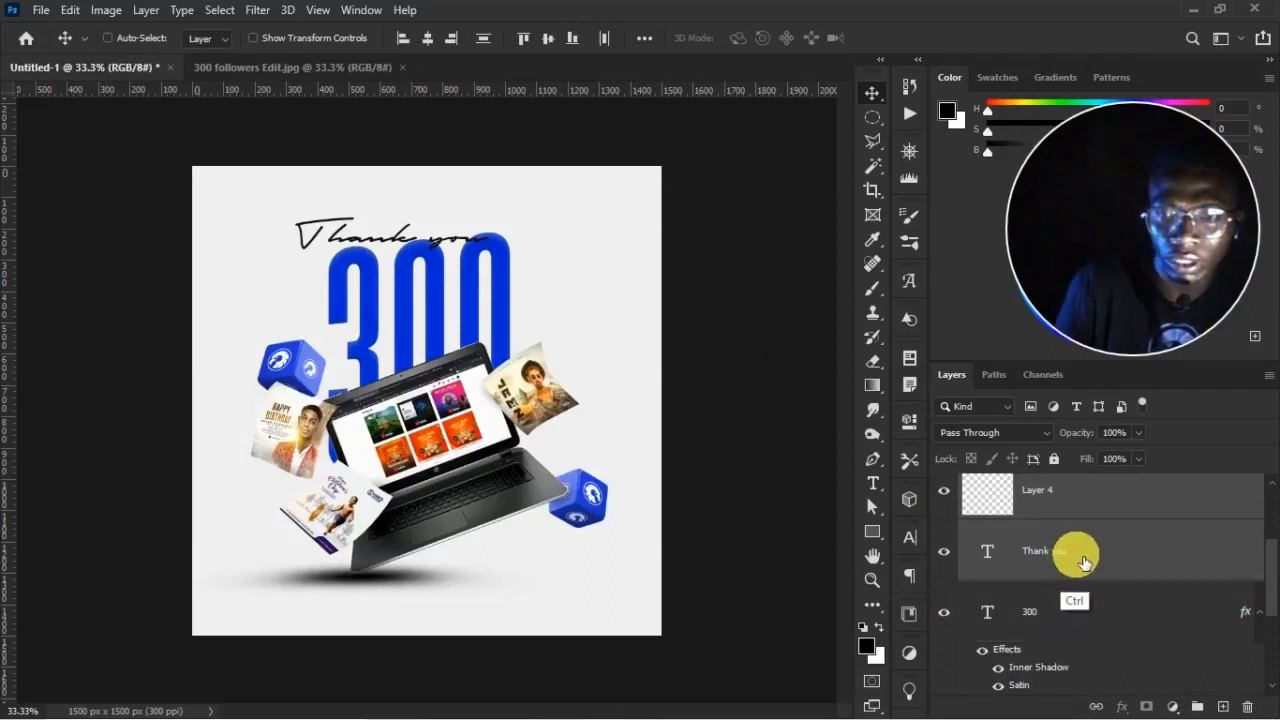
left_click(1085, 555, "ctrl")
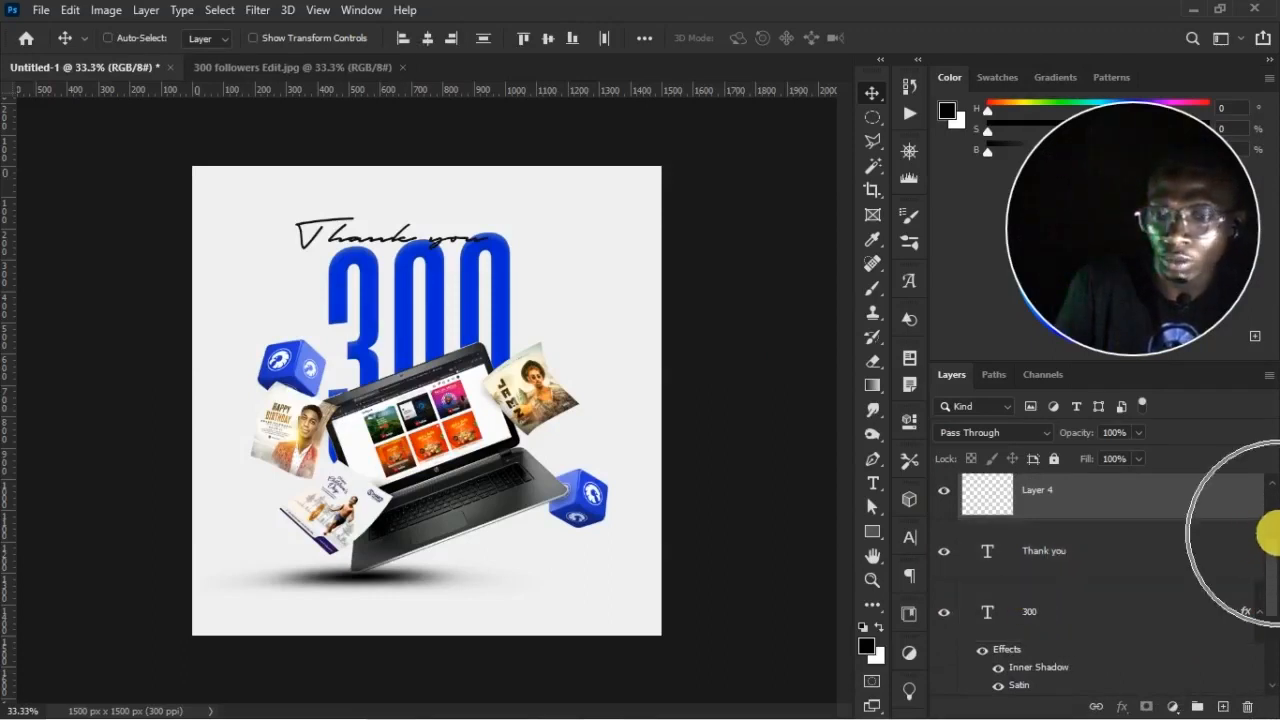
scroll(1265, 572, "down", 1)
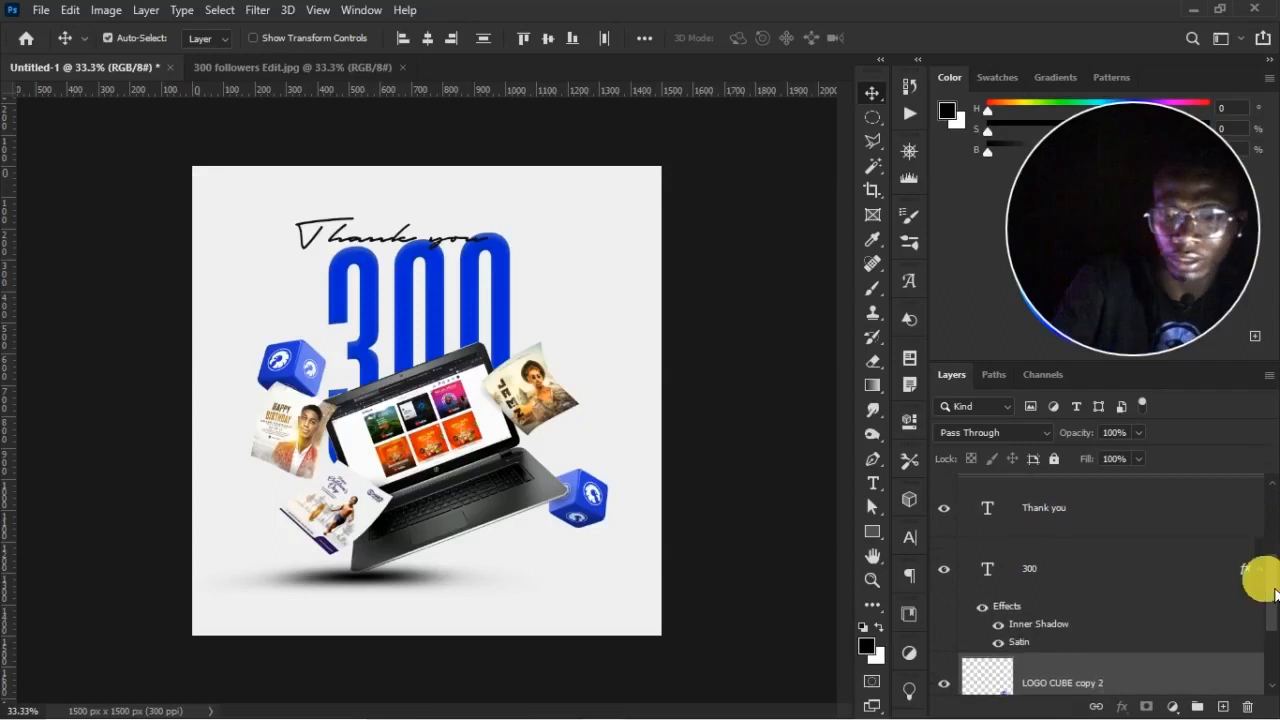
scroll(1274, 593, "up", 3)
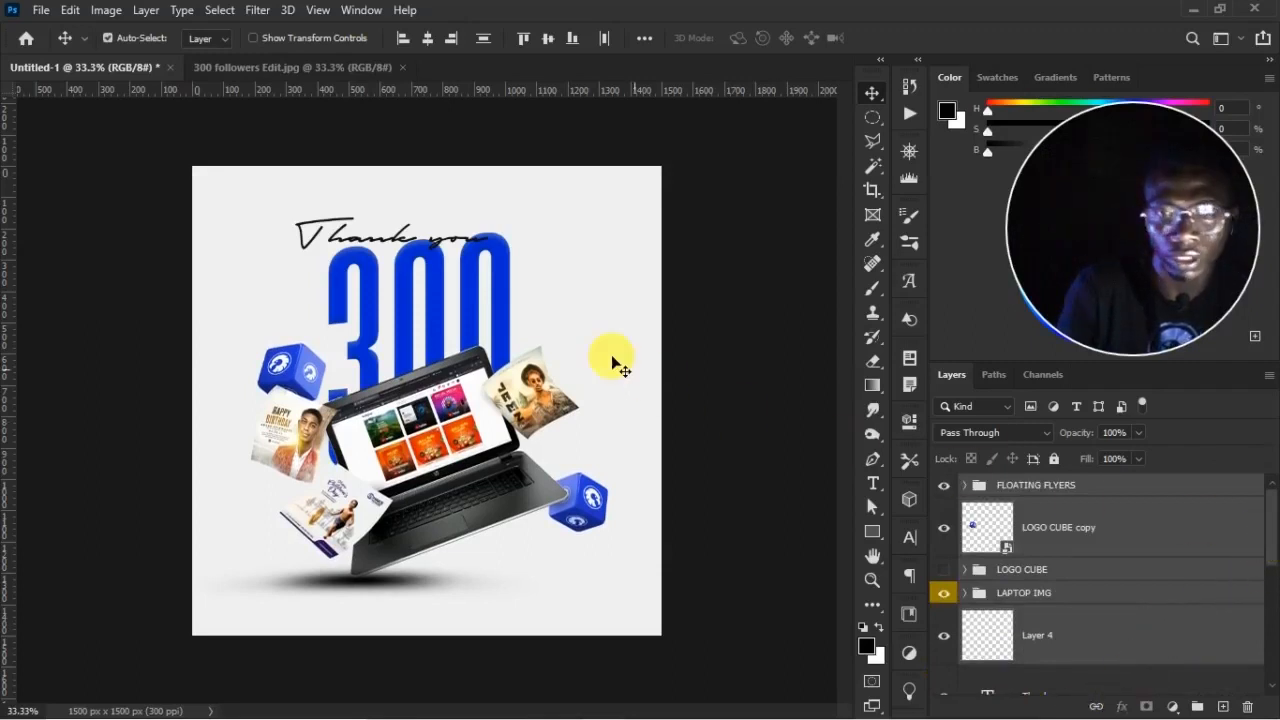
Nudge the 300 and Thank you texts slightly down, and scale the Thank you text to about 83%, centred just above the 300
left_click(505, 300)
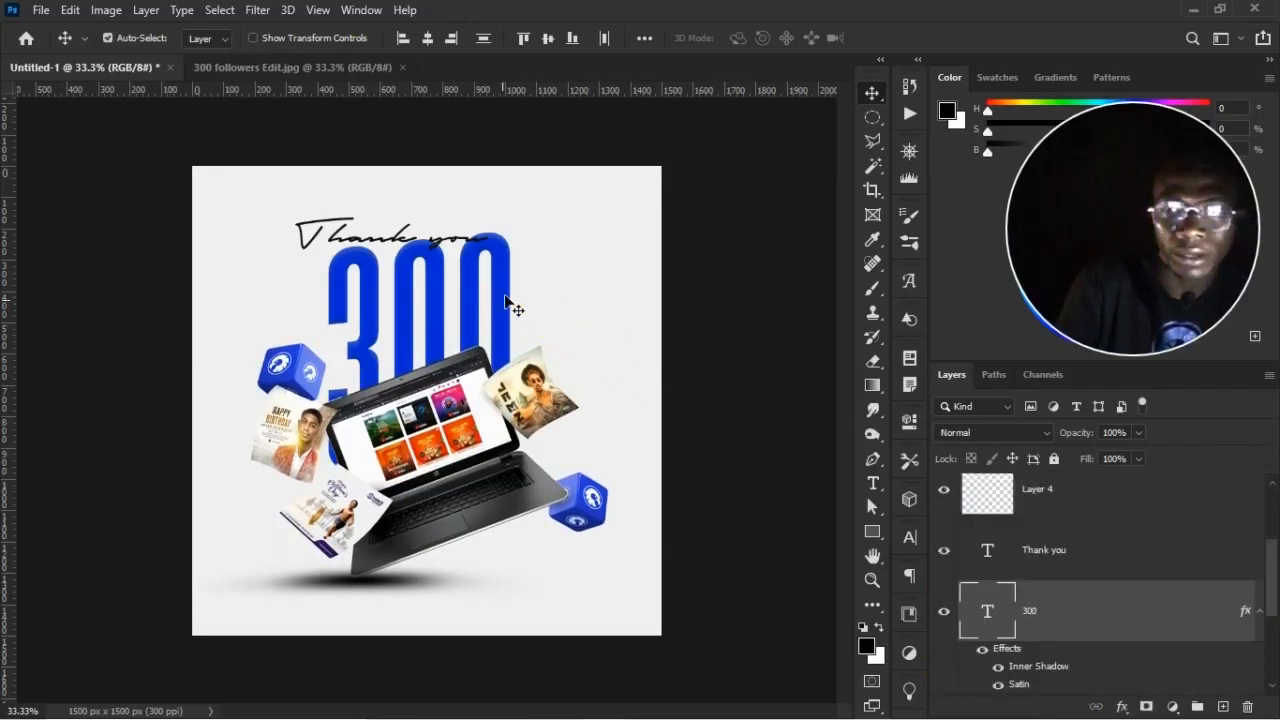
left_click(1075, 570, "shift")
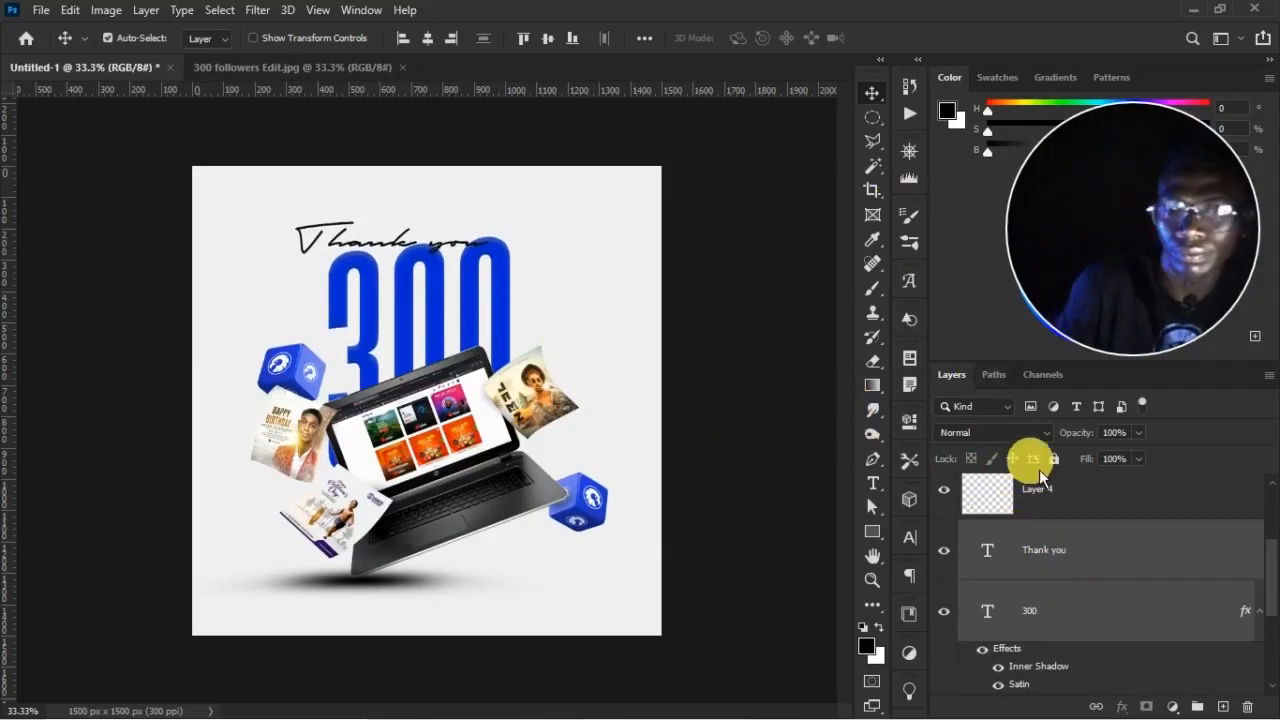
left_click(1077, 562)
key("ctrl+t")
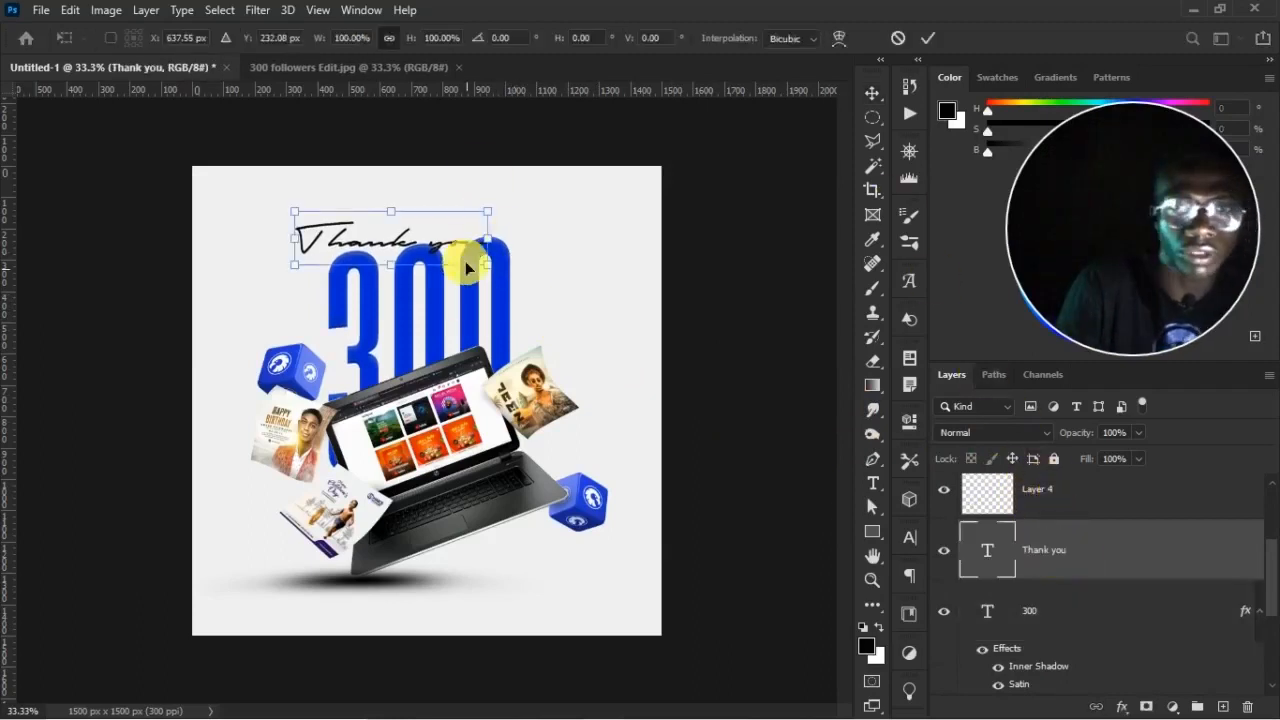
left_click_drag(457, 250, 498, 239)
left_click_drag(528, 199, 505, 212)
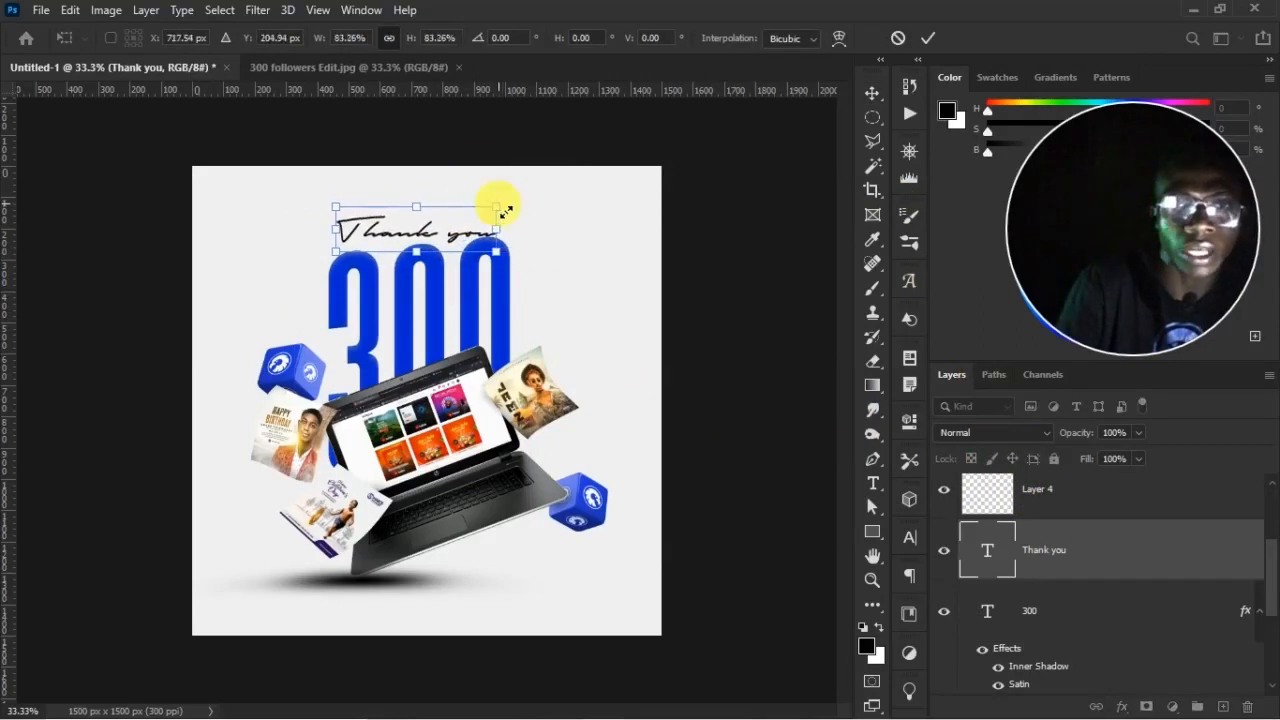
Skew the Thank you text slightly so that its right end rises
right_click(436, 235)
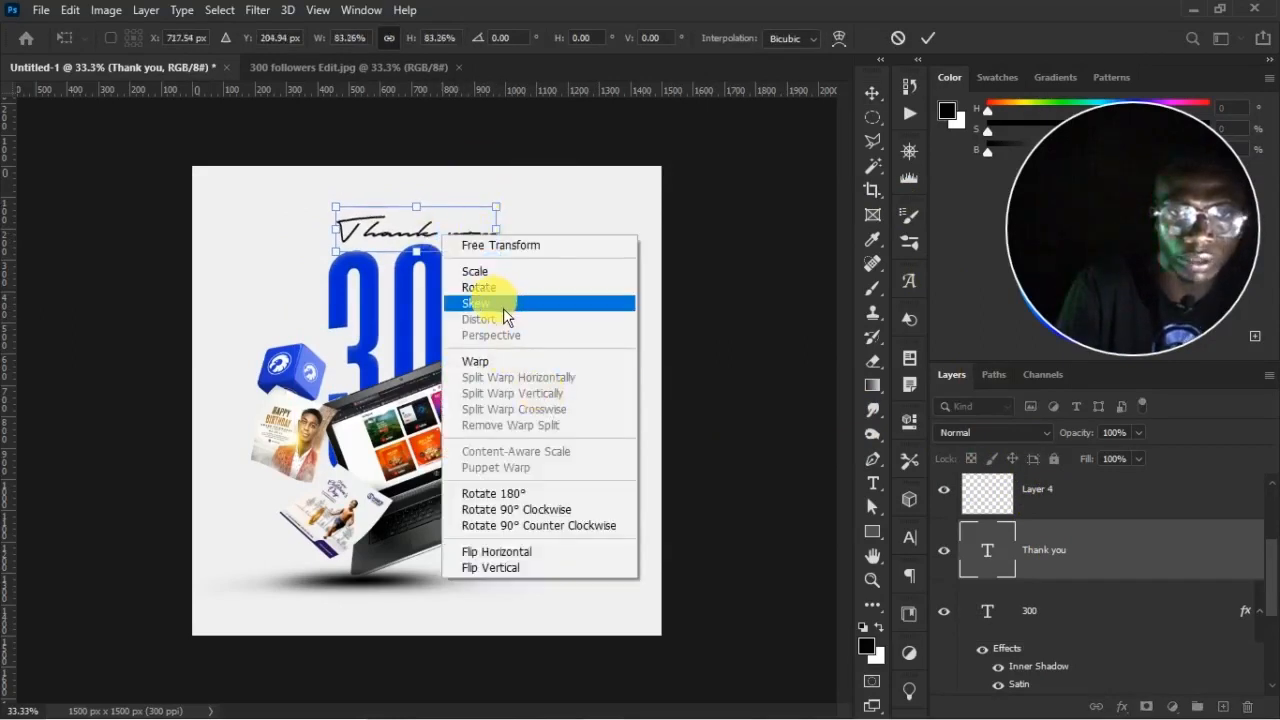
left_click(503, 306)
left_click_drag(497, 230, 496, 222)
key("Return")
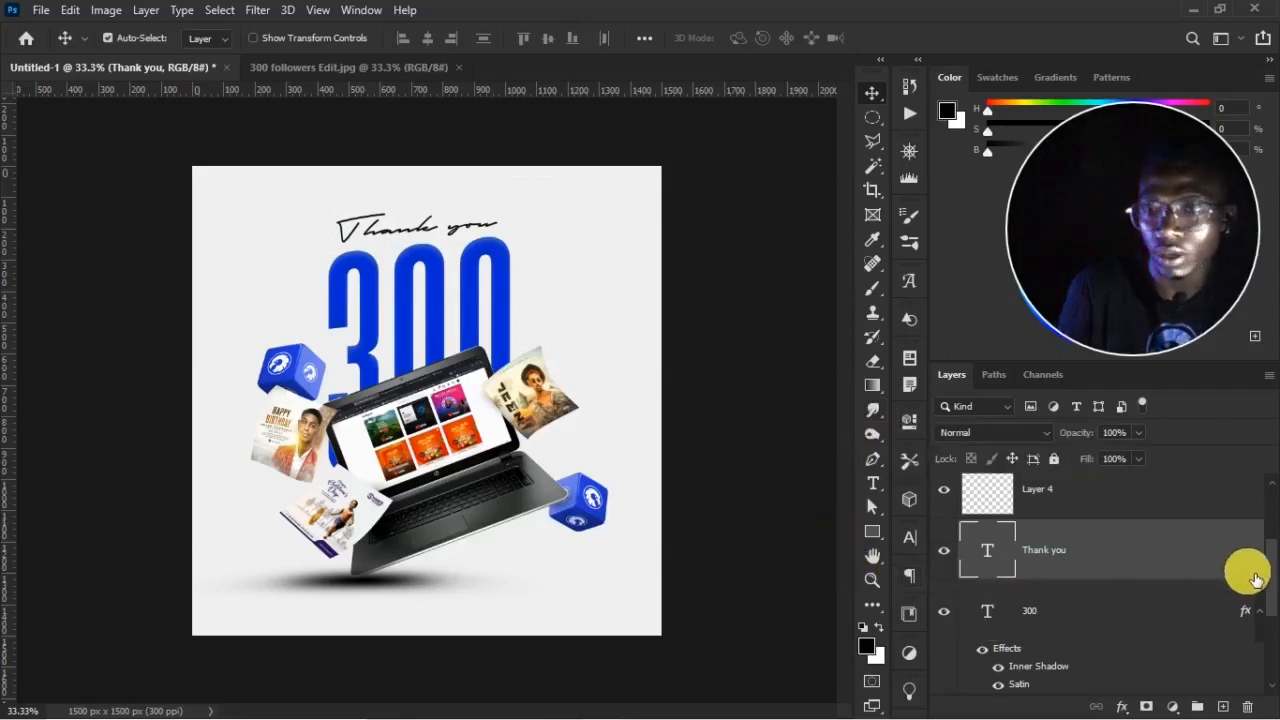
Compare with the reference flyer and hide the laptop's existing shadow on Layer 1
scroll(1255, 580, "up", 3)
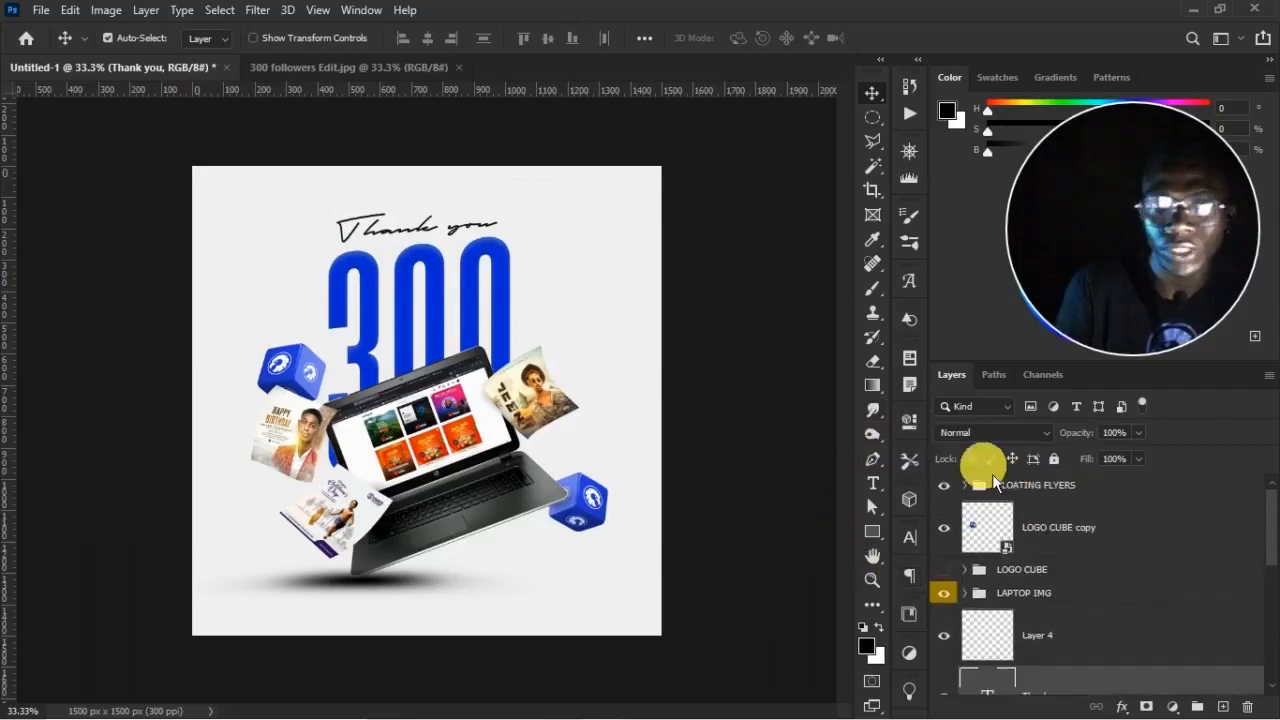
left_click(410, 70)
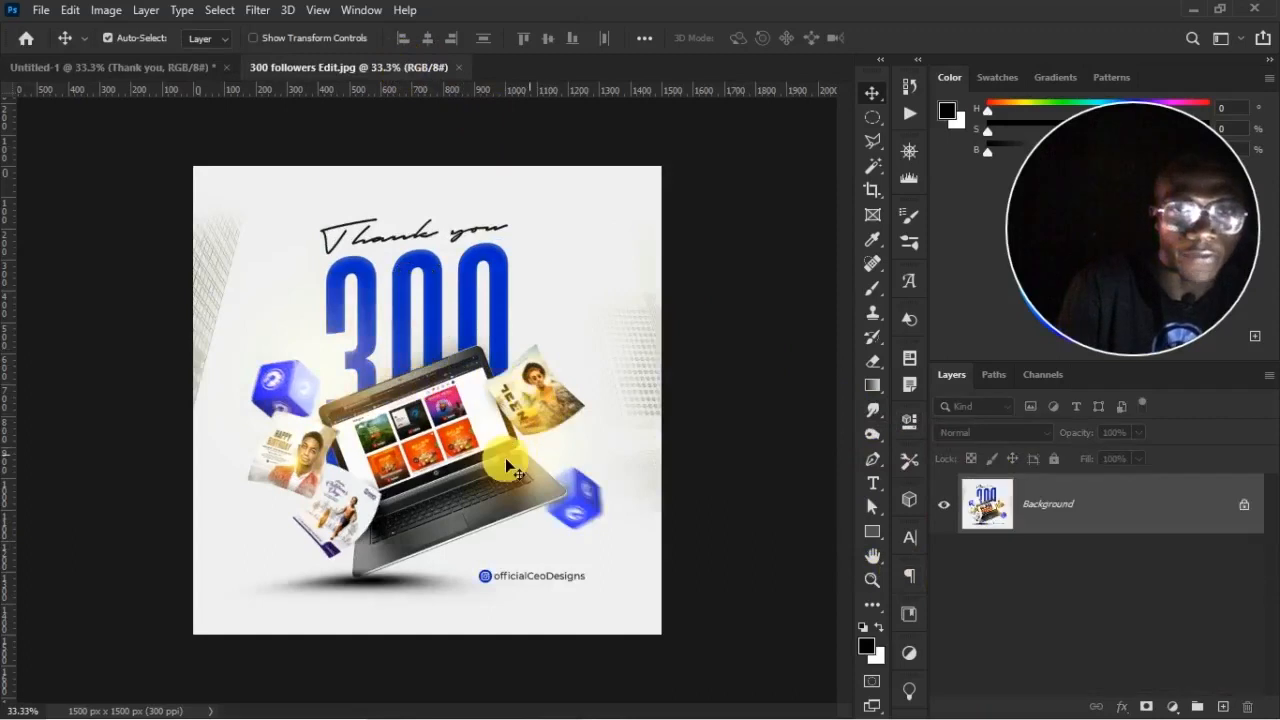
left_click(205, 67)
left_click(405, 592)
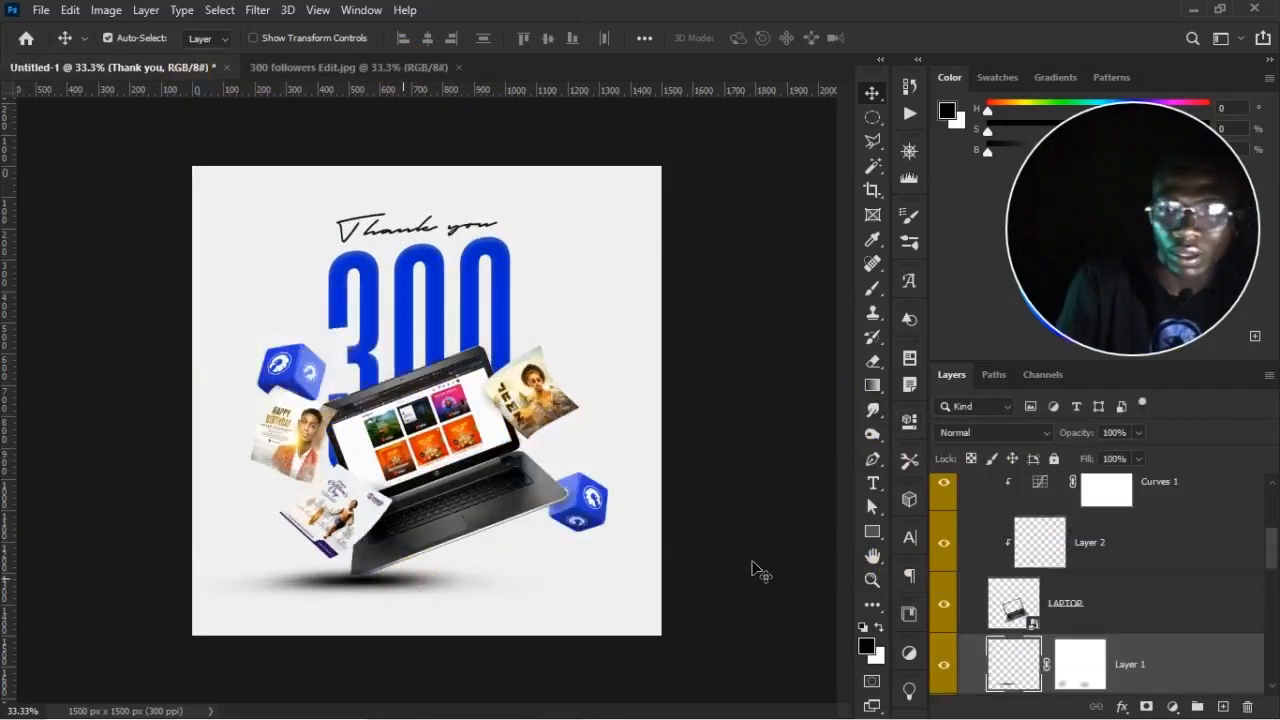
left_click(944, 665)
left_click(944, 666)
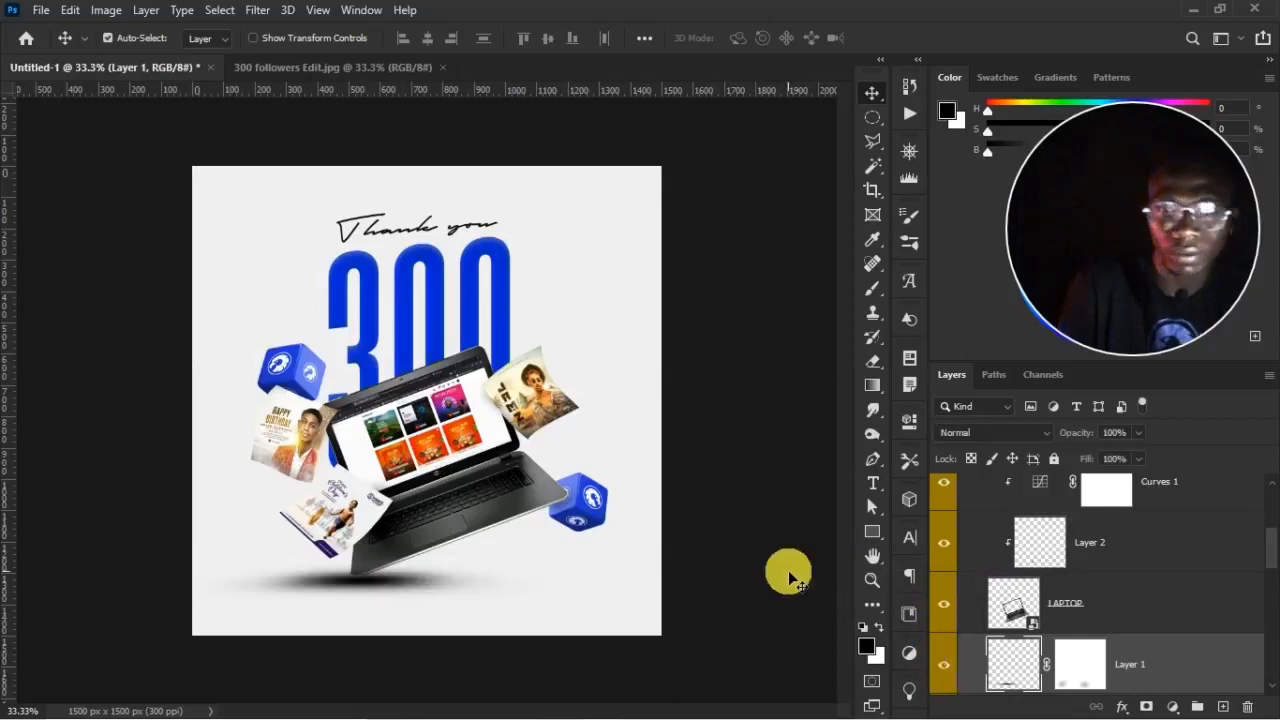
left_click(945, 665)
On a new layer below LAPTOP, paint one soft black dab at the canvas centre with an 800 px brush at 100% opacity and flow
left_click(1226, 705)
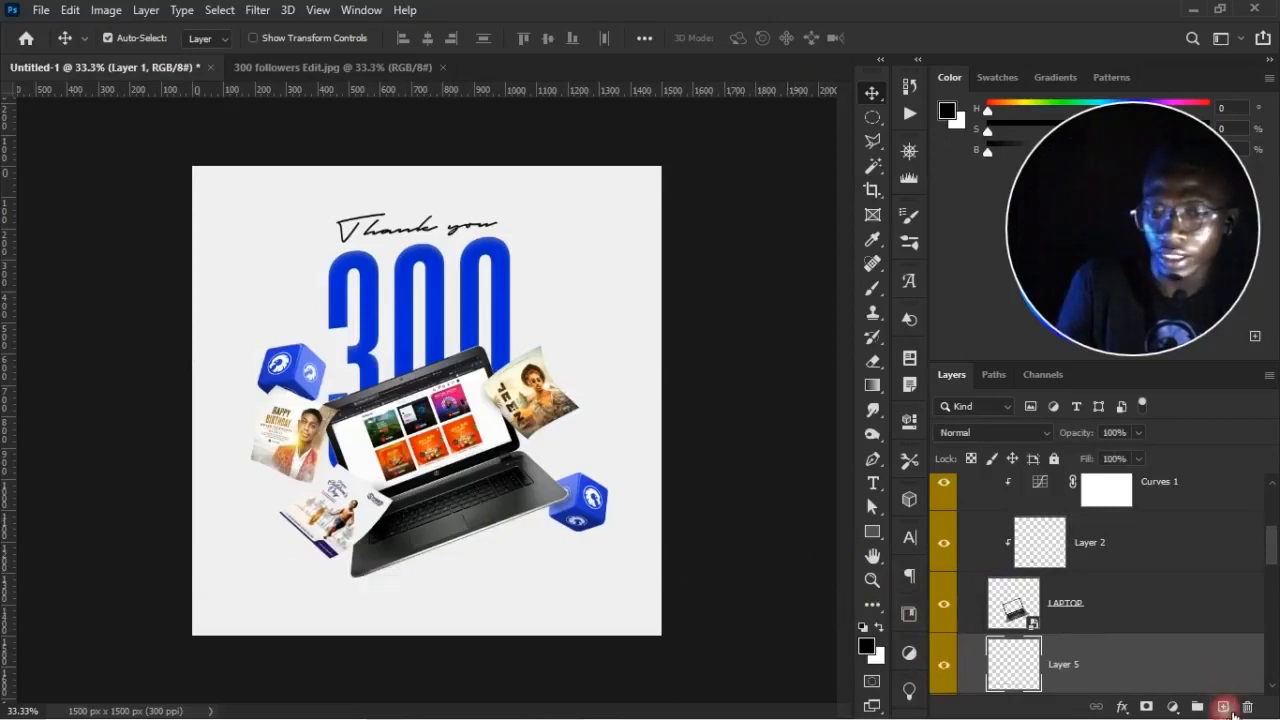
left_click(872, 288)
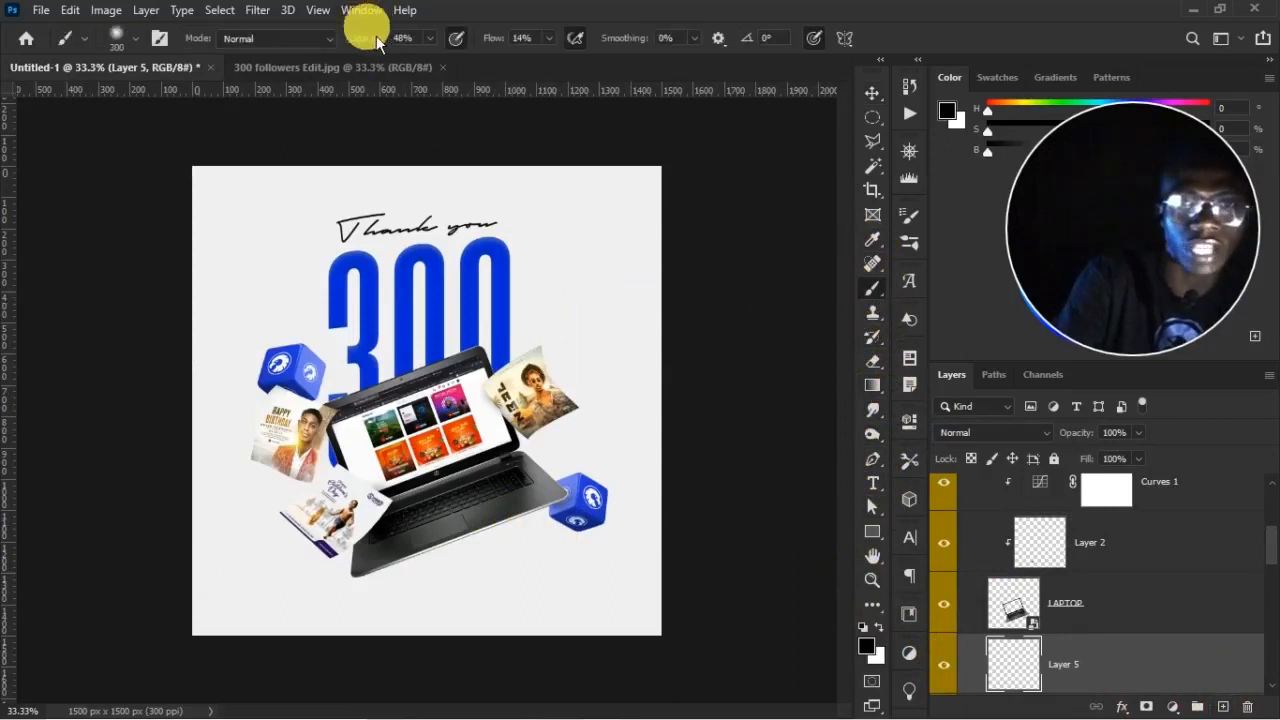
left_click_drag(367, 43, 425, 43)
left_click_drag(490, 42, 548, 44)
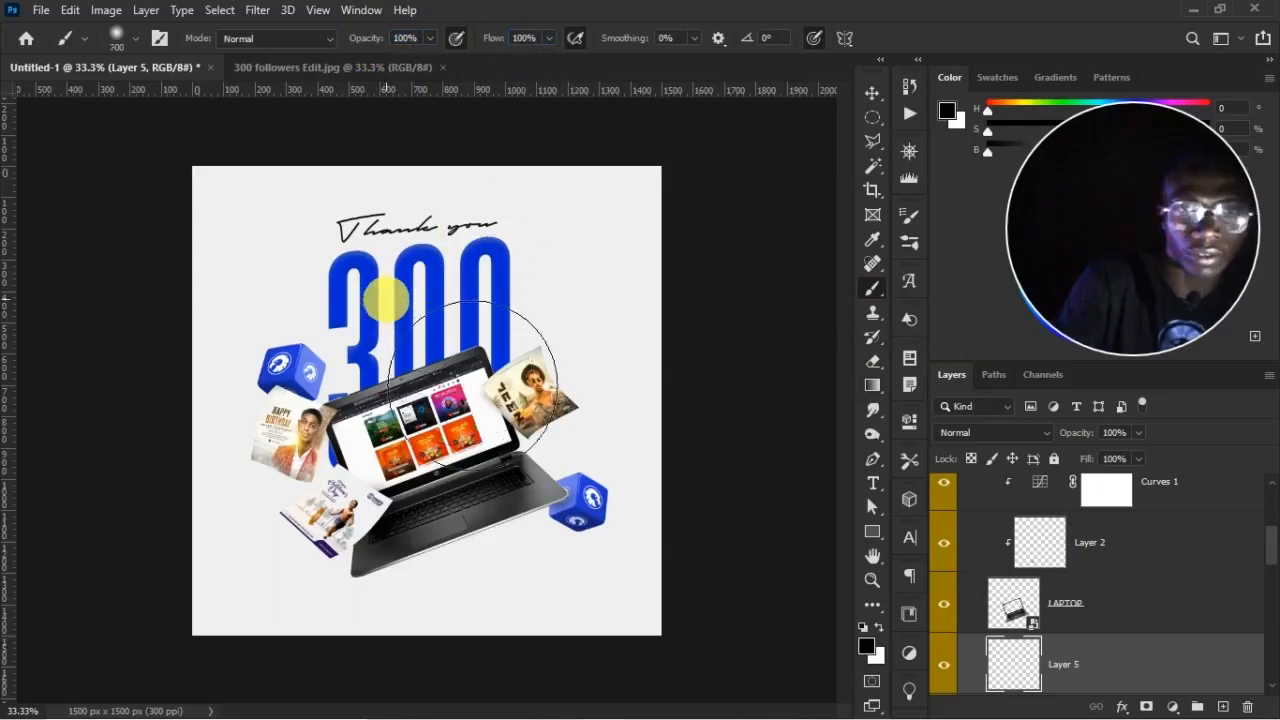
key("bracketright")
key("bracketright")
key("bracketright")
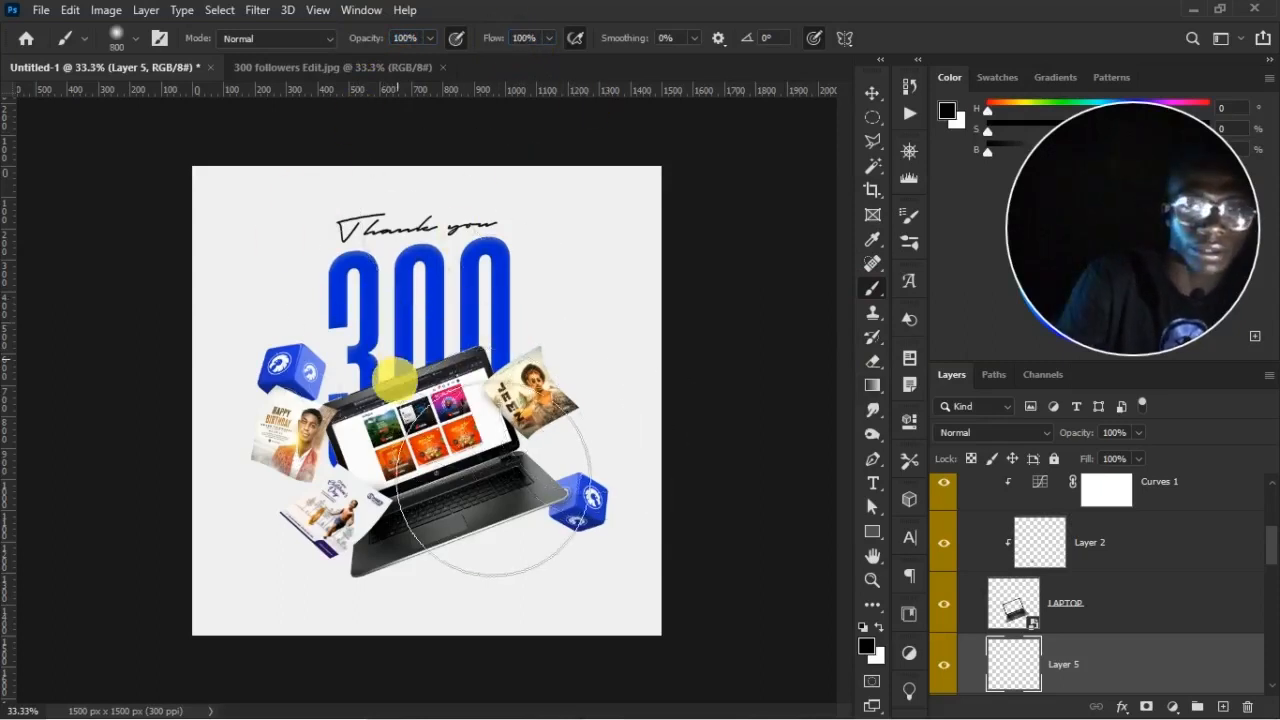
left_click(425, 388)
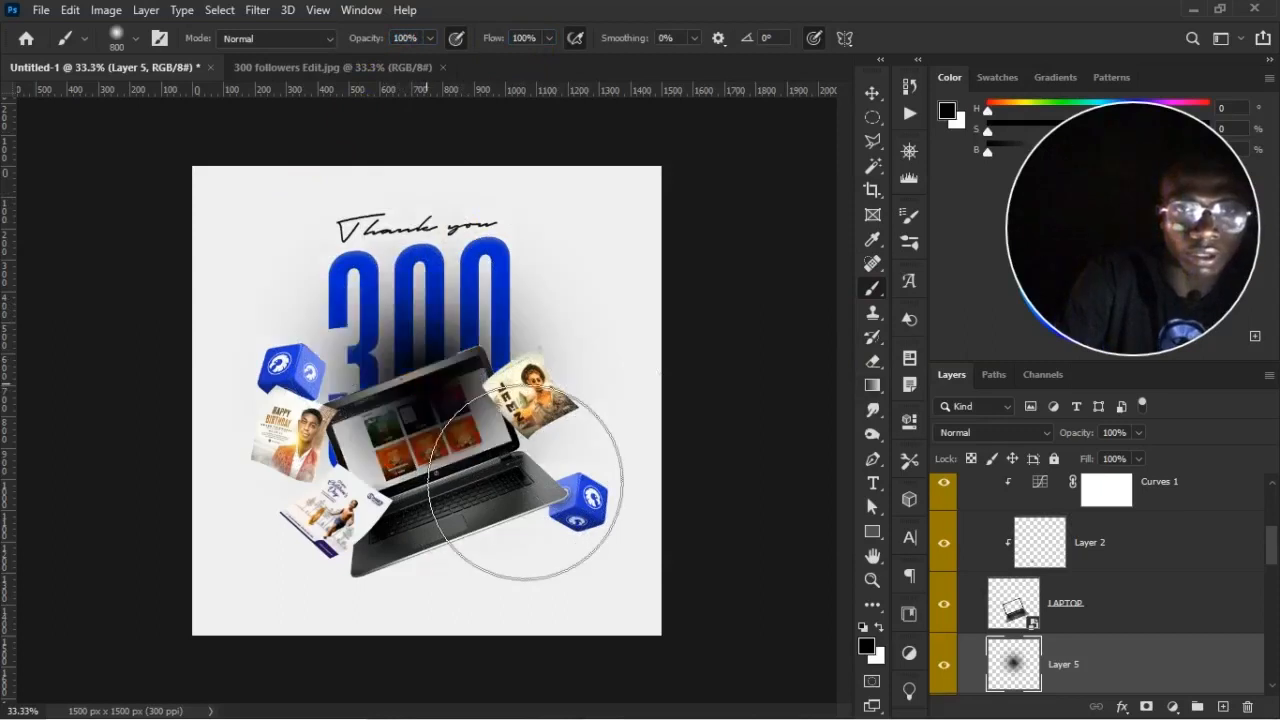
Flatten the black dab to about 10% of its height and place it under the laptop's lowest corner as a ground shadow
key("ctrl+t")
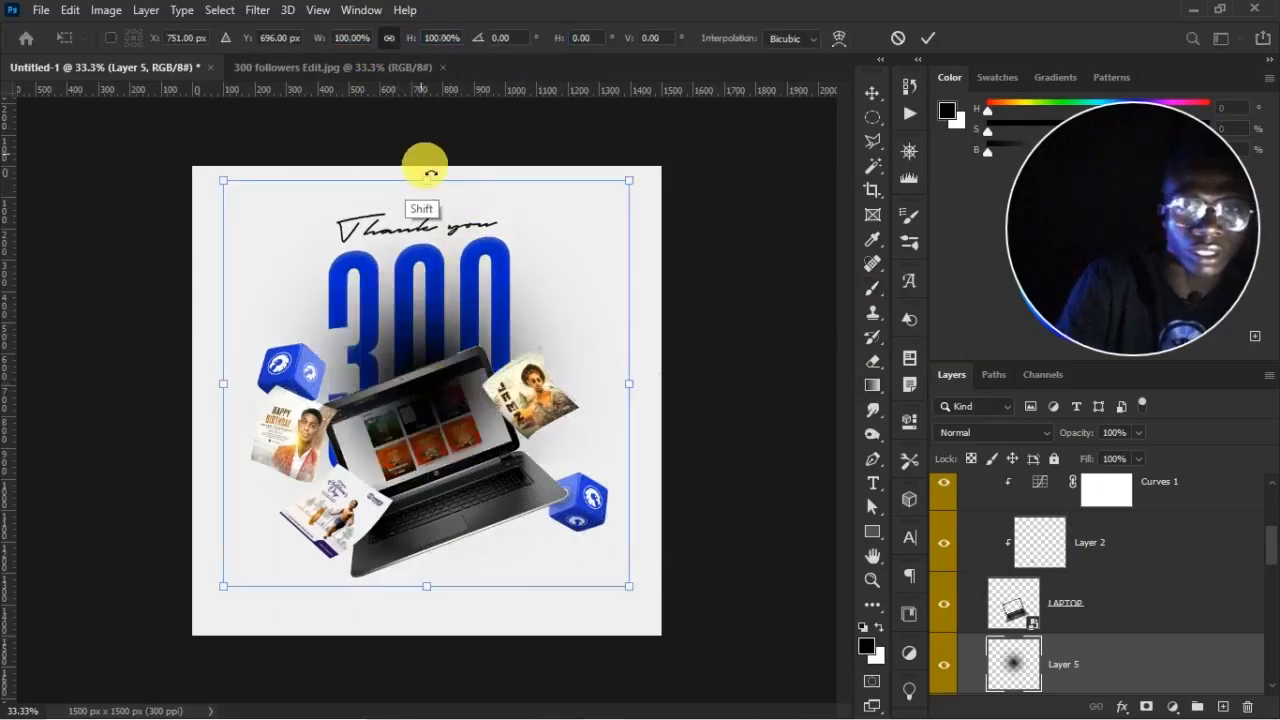
mouse_move(432, 184)
left_mouse_down()
mouse_move(423, 512)
mouse_move(443, 577)
mouse_move(386, 579)
left_mouse_up()
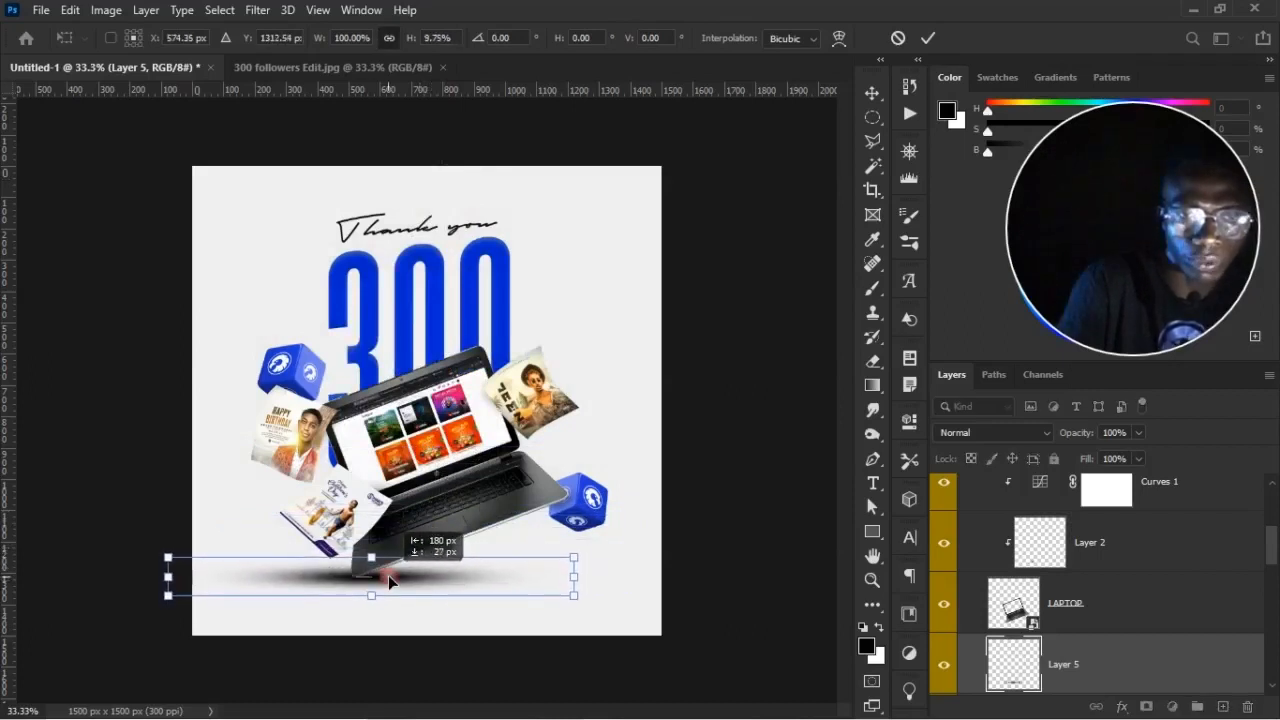
Warp the ground shadow on Layer 5, pulling both lower corners of the warp cage down below the canvas edge
right_click(497, 588)
left_click(531, 365)
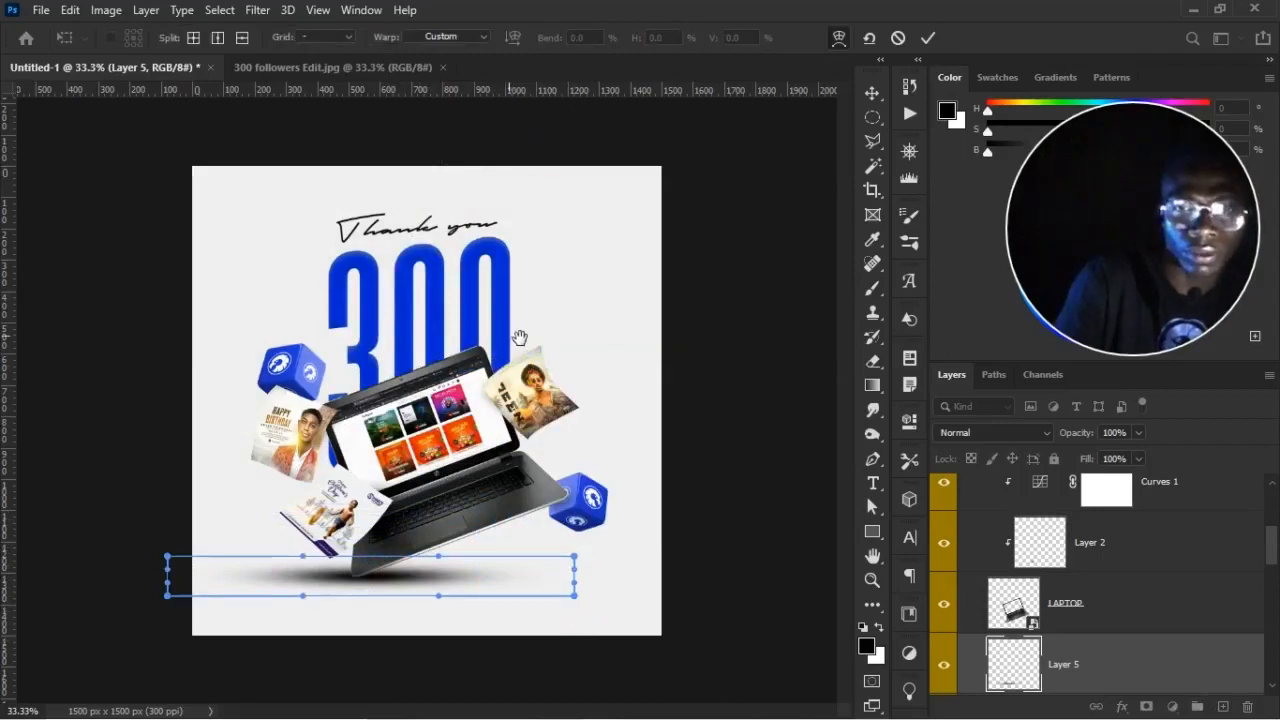
key("ctrl+plus")
left_click_drag(465, 555, 498, 251)
left_click(680, 392)
left_click_drag(681, 392, 688, 530)
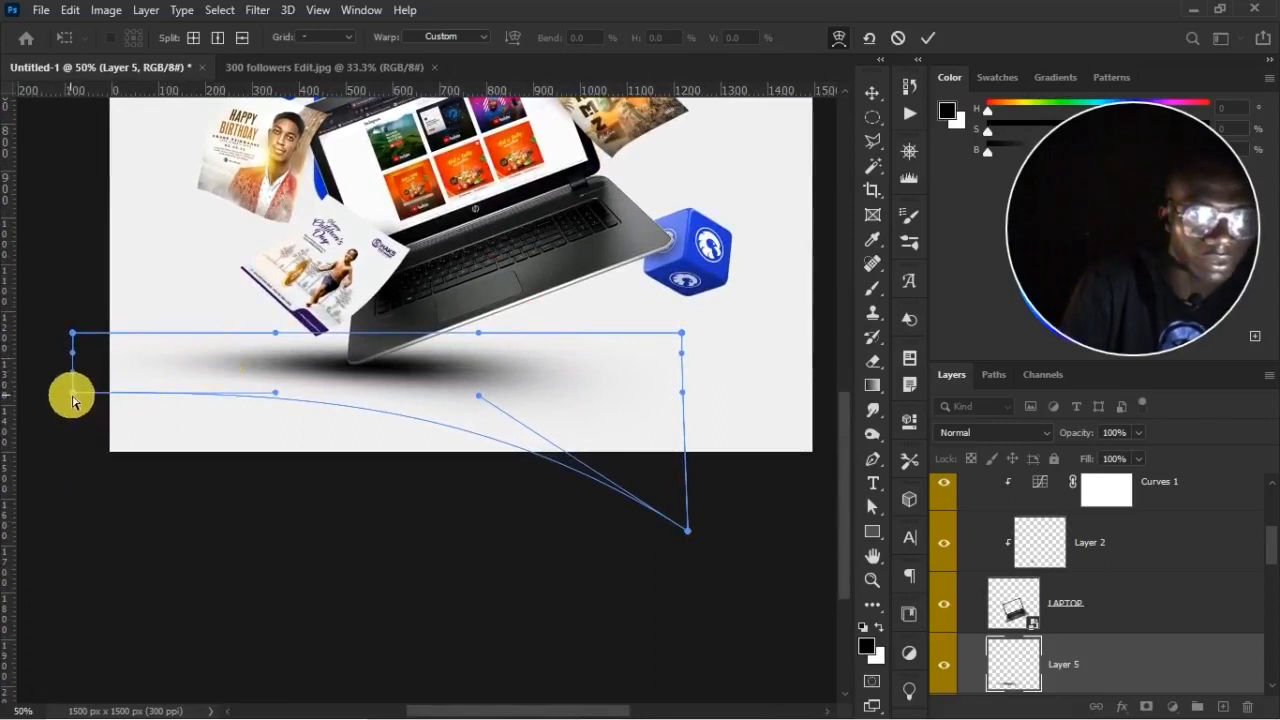
left_click_drag(72, 392, 81, 522)
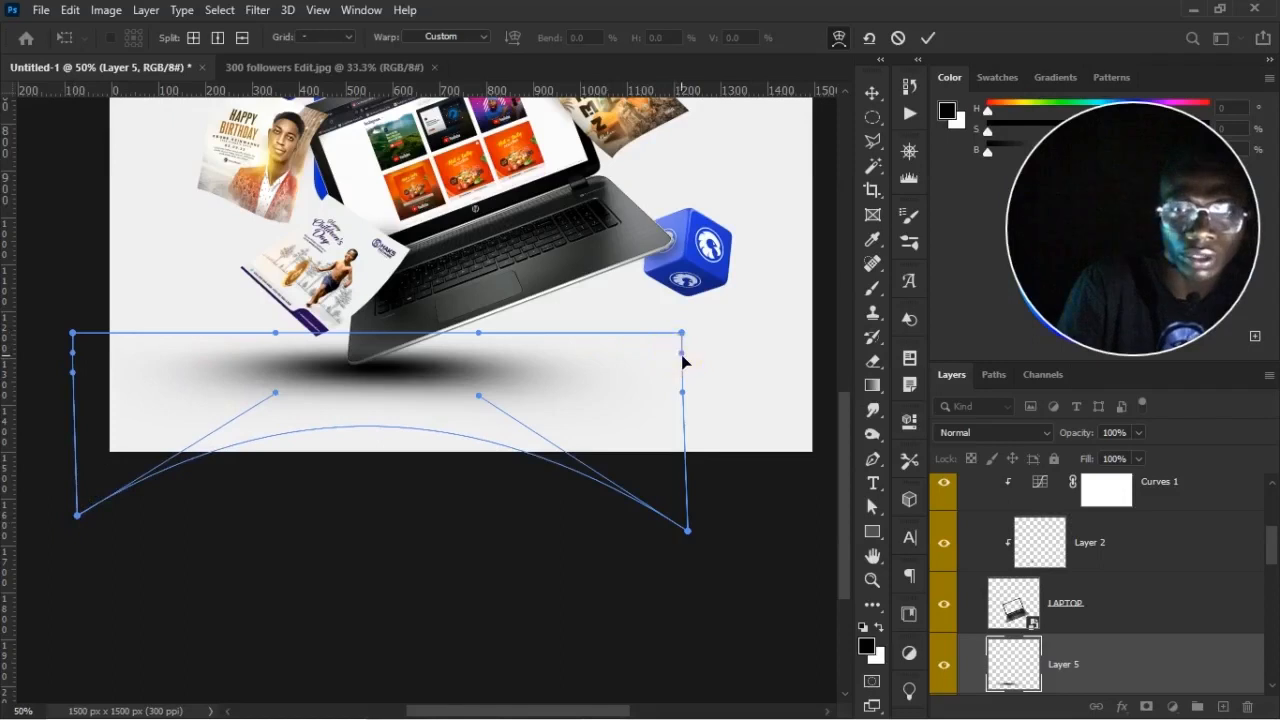
Lower the warp's side handles and upper corners slightly so that the shadow's ends bend downward, and apply the warp
left_click_drag(683, 360, 681, 394)
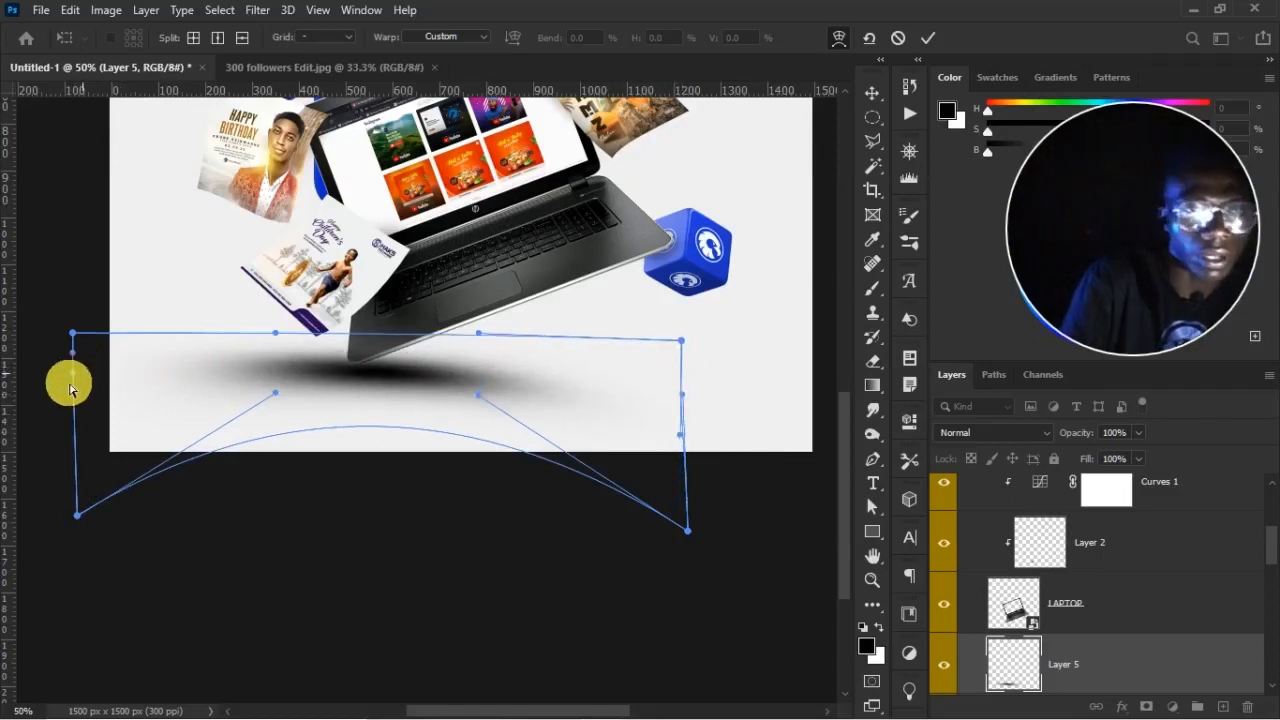
left_click_drag(76, 378, 72, 433)
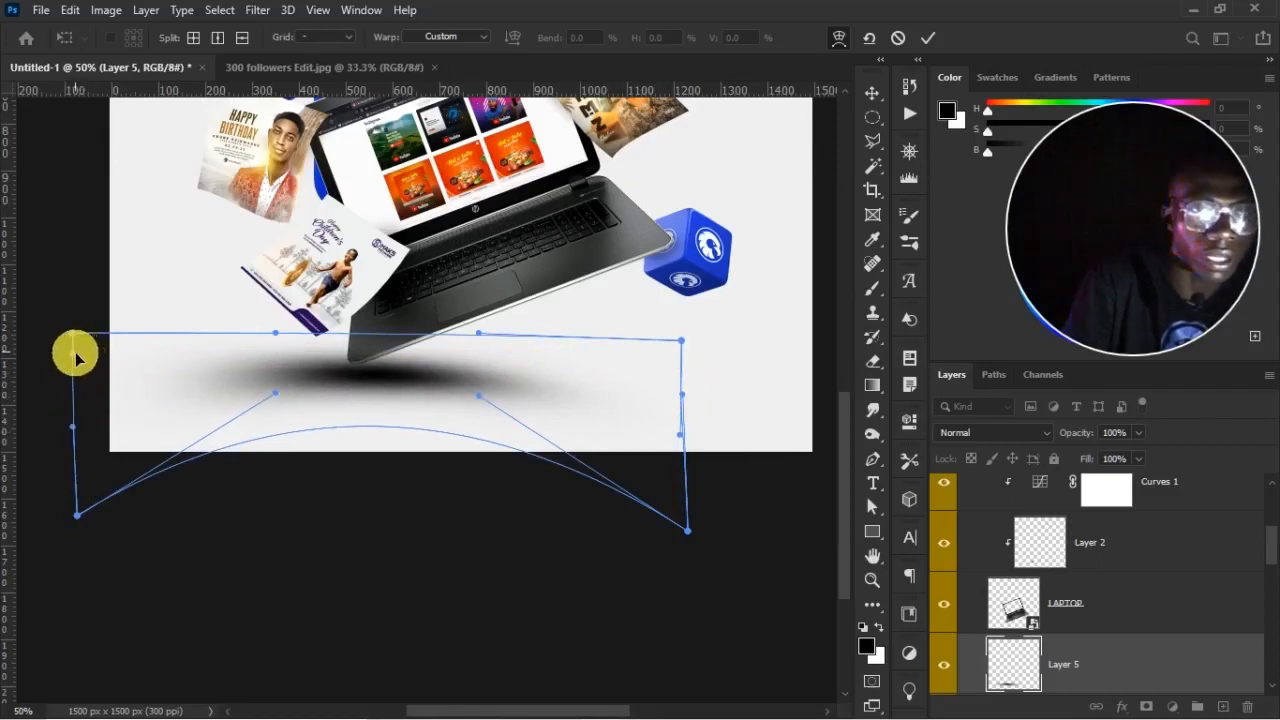
left_click_drag(76, 358, 73, 422)
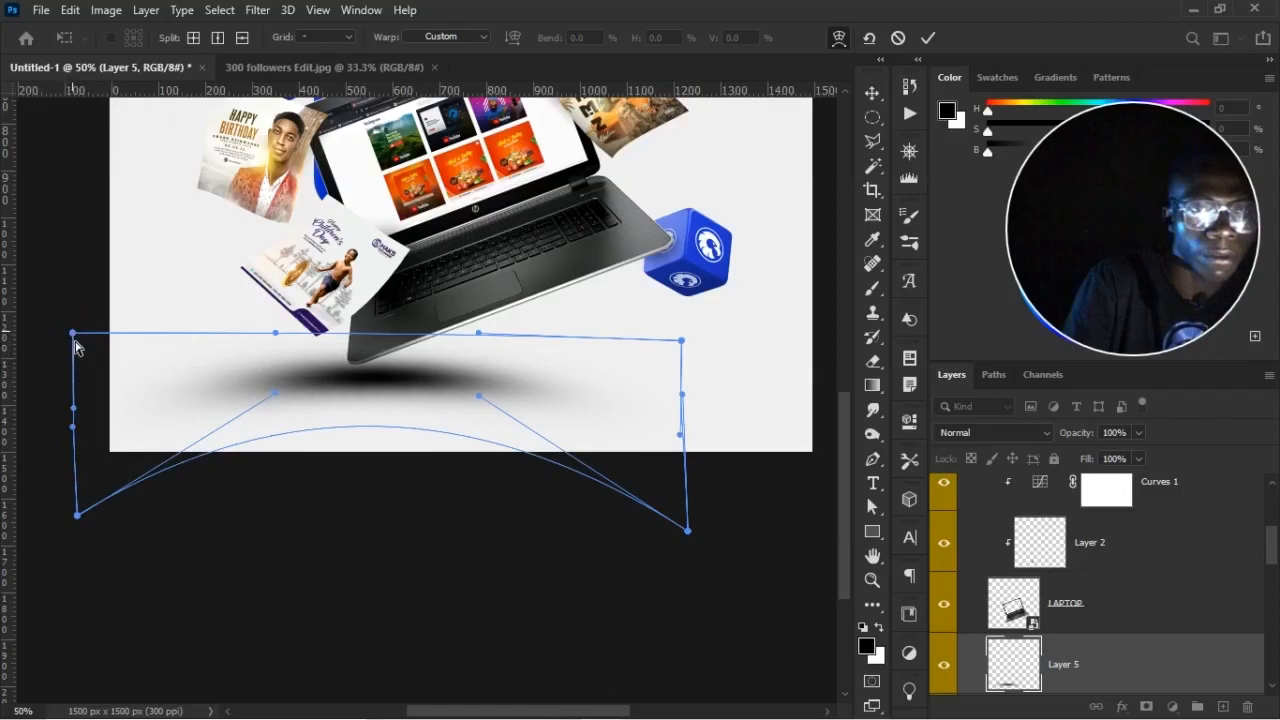
left_click_drag(74, 337, 80, 366)
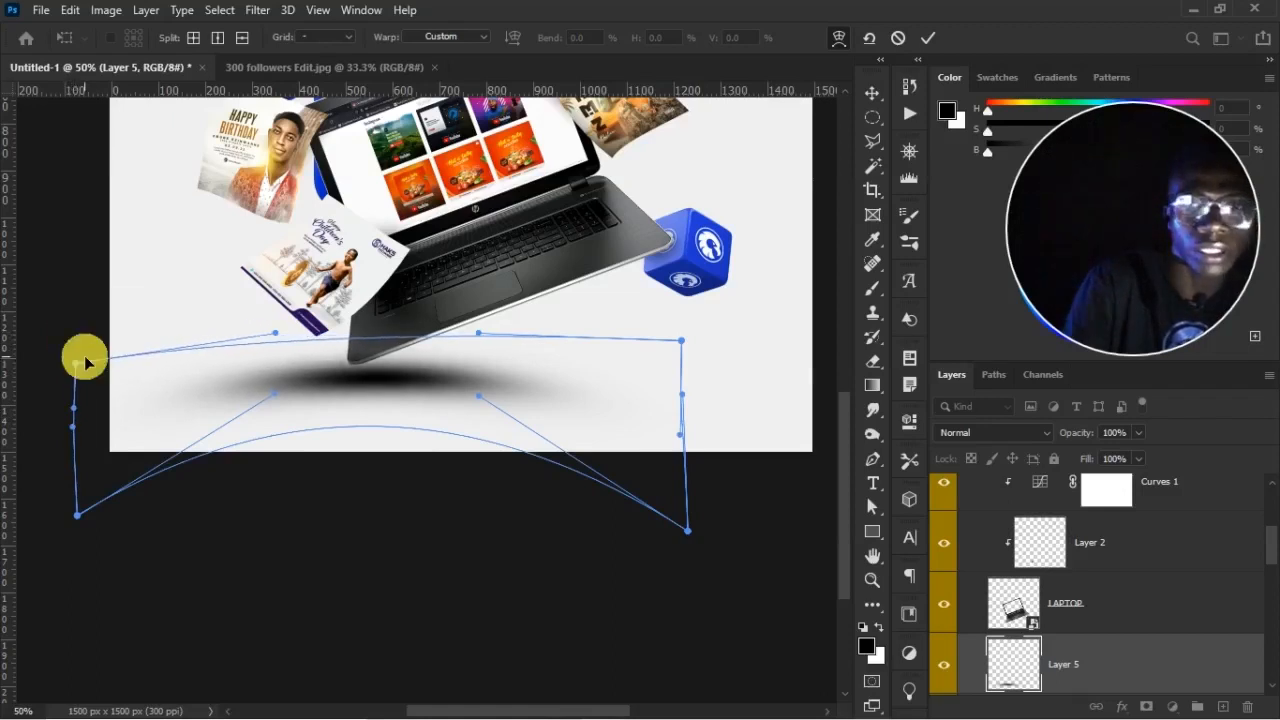
left_click_drag(682, 341, 679, 357)
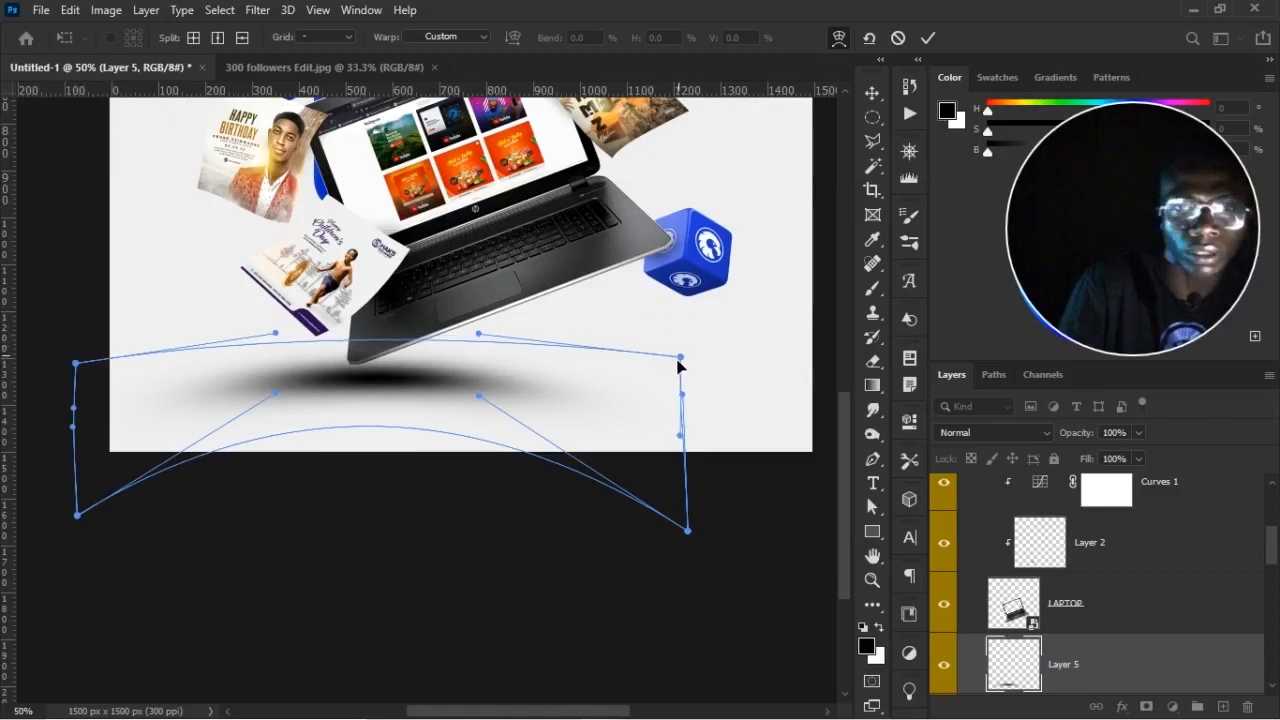
key("Return")
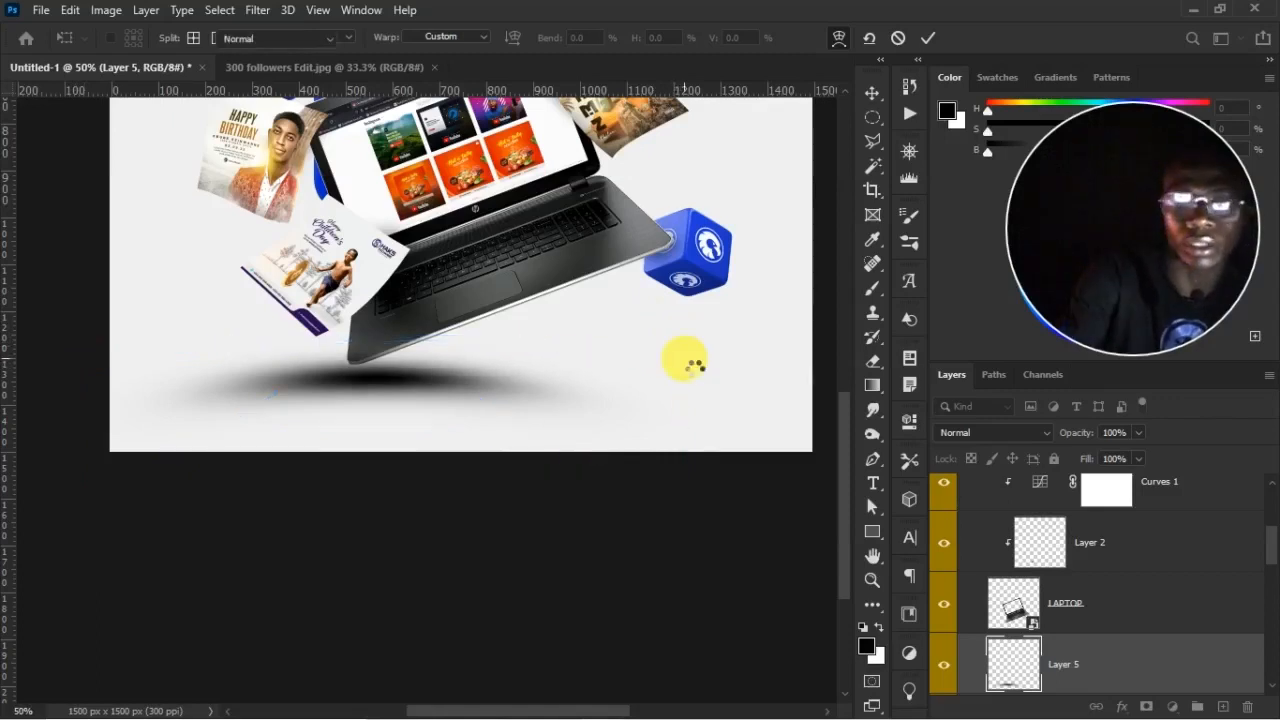
Move the warped shadow slightly up and left so that it touches the laptop's lowest corner
key("ctrl+minus")
key("b")
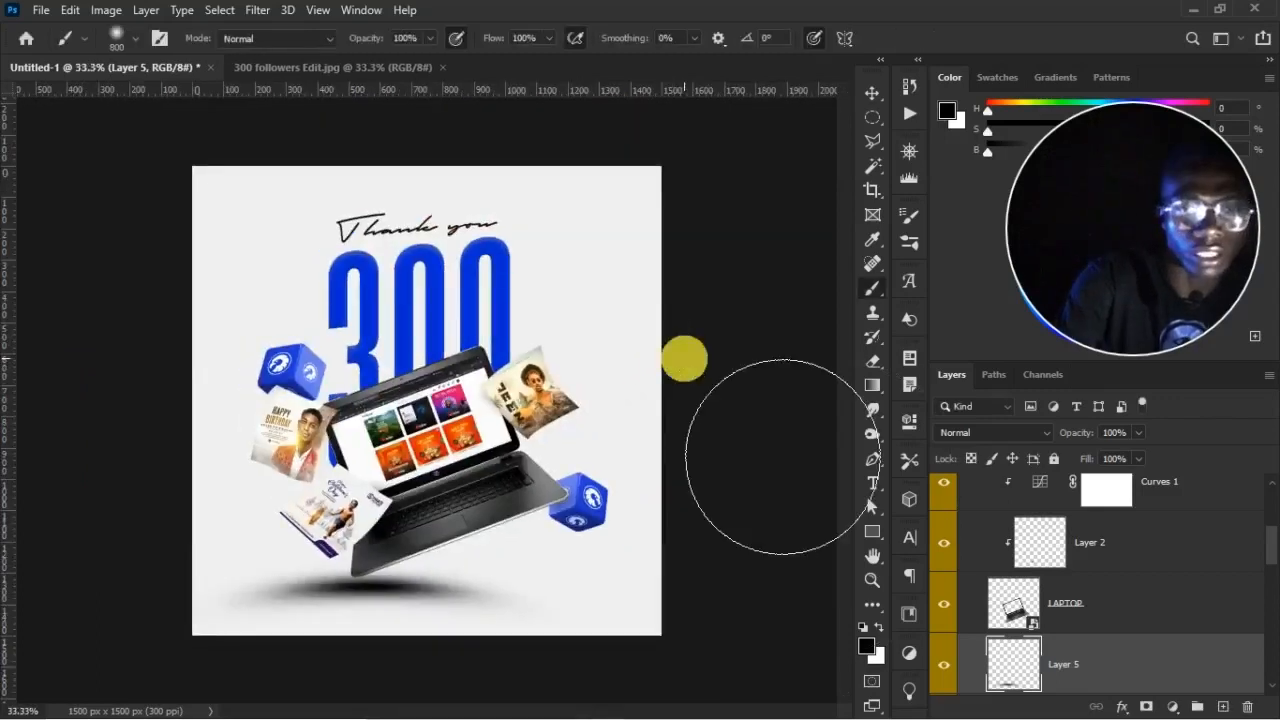
key("v")
key("ctrl+t")
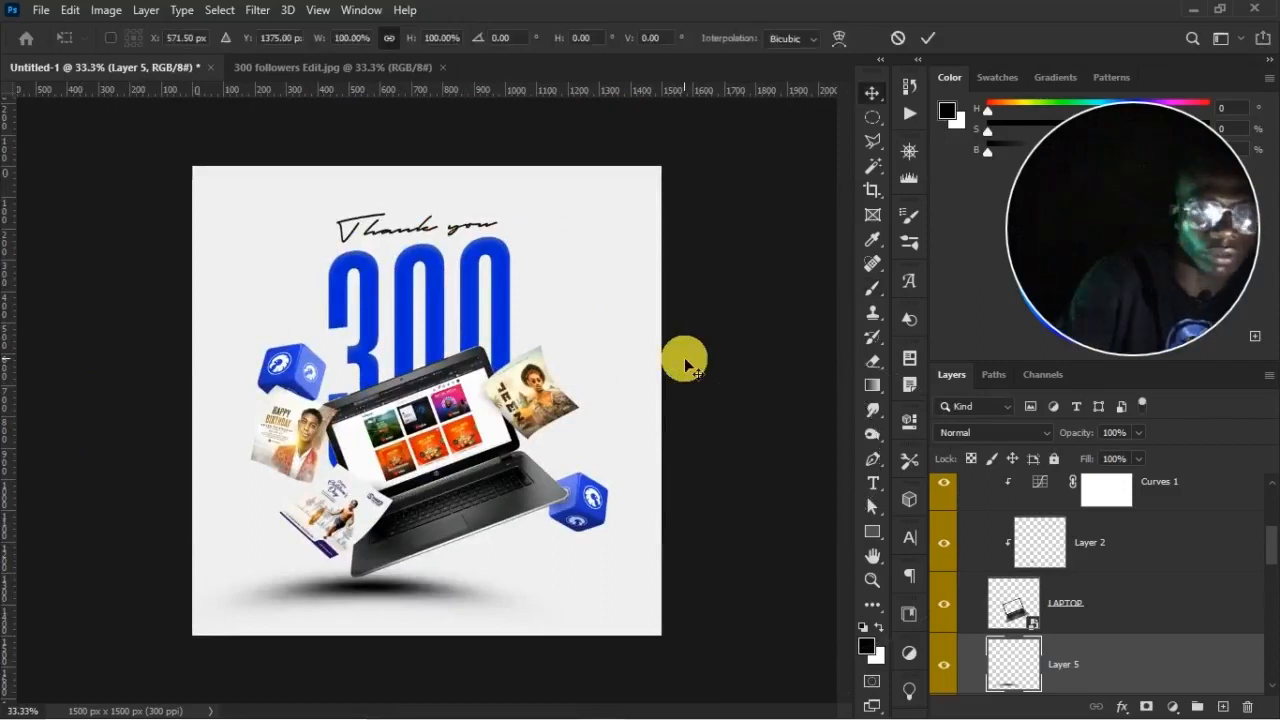
left_click_drag(397, 604, 388, 586)
key("Return")
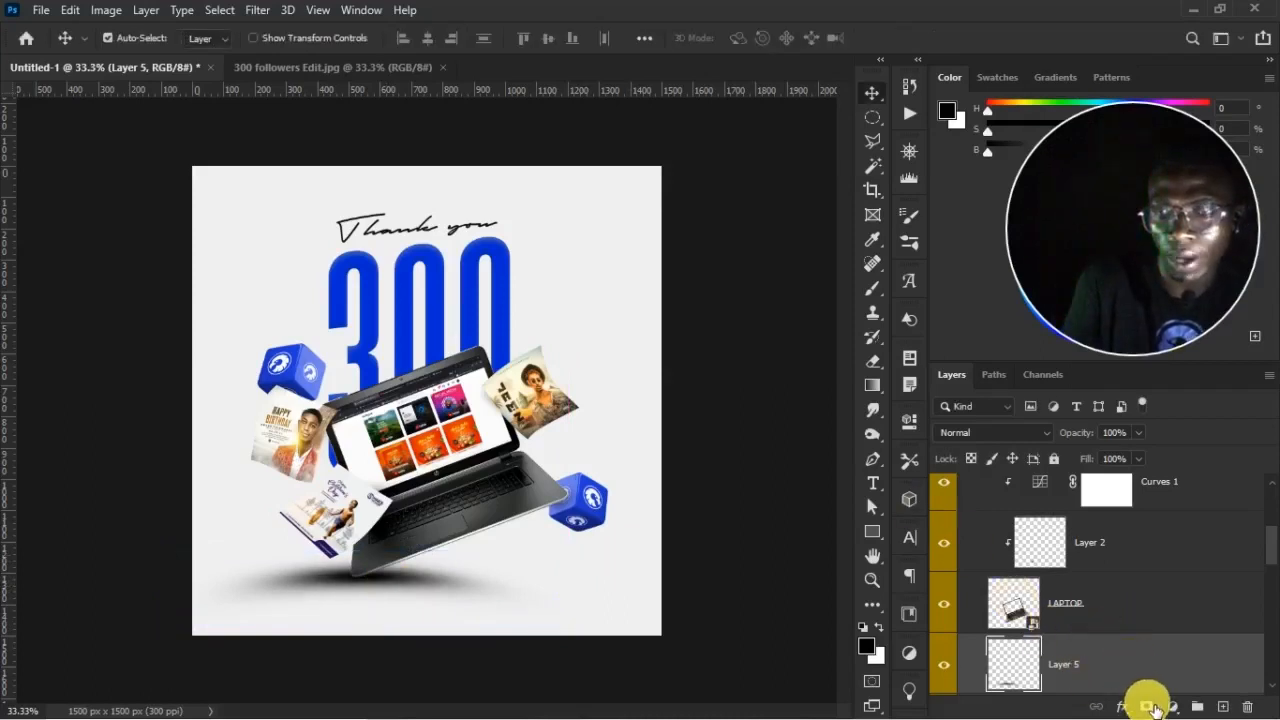
Add a mask to Layer 5 and soften the shadow's outer ends with a 400 px black brush at 69% opacity and 37% flow
left_click(1147, 707)
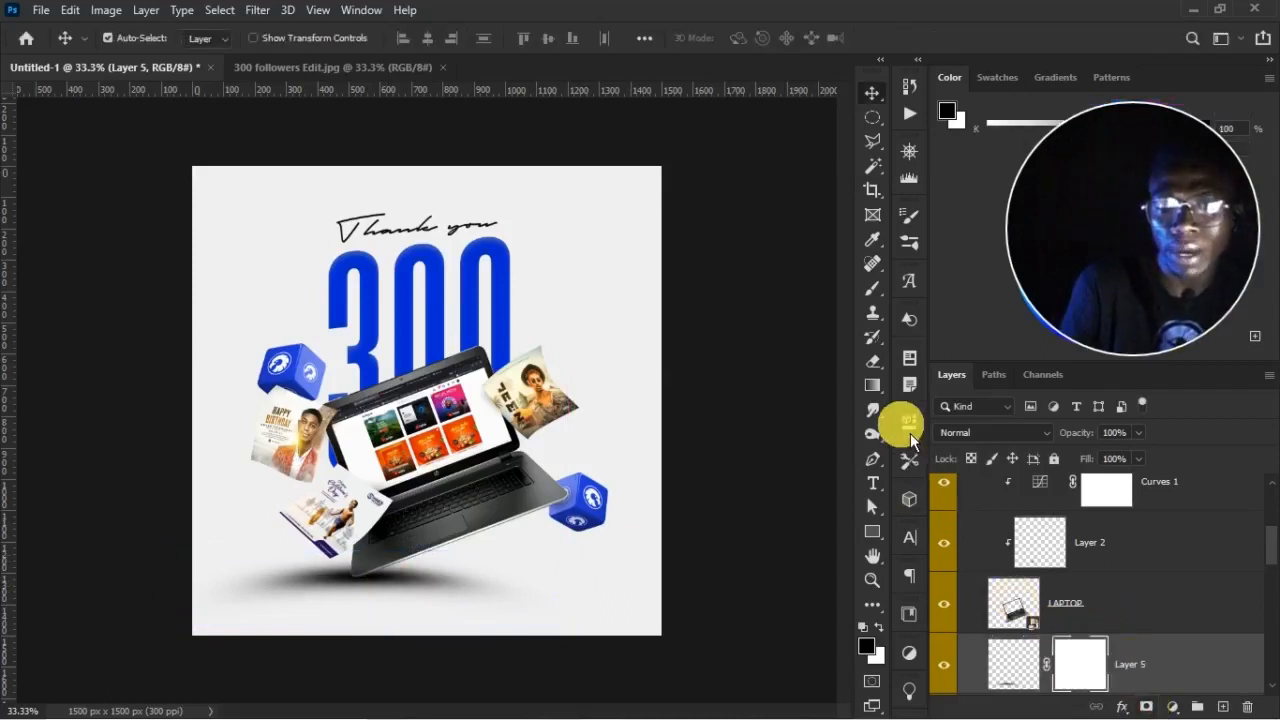
left_click(872, 287)
key("bracketleft")
key("bracketleft")
key("bracketleft")
key("bracketleft")
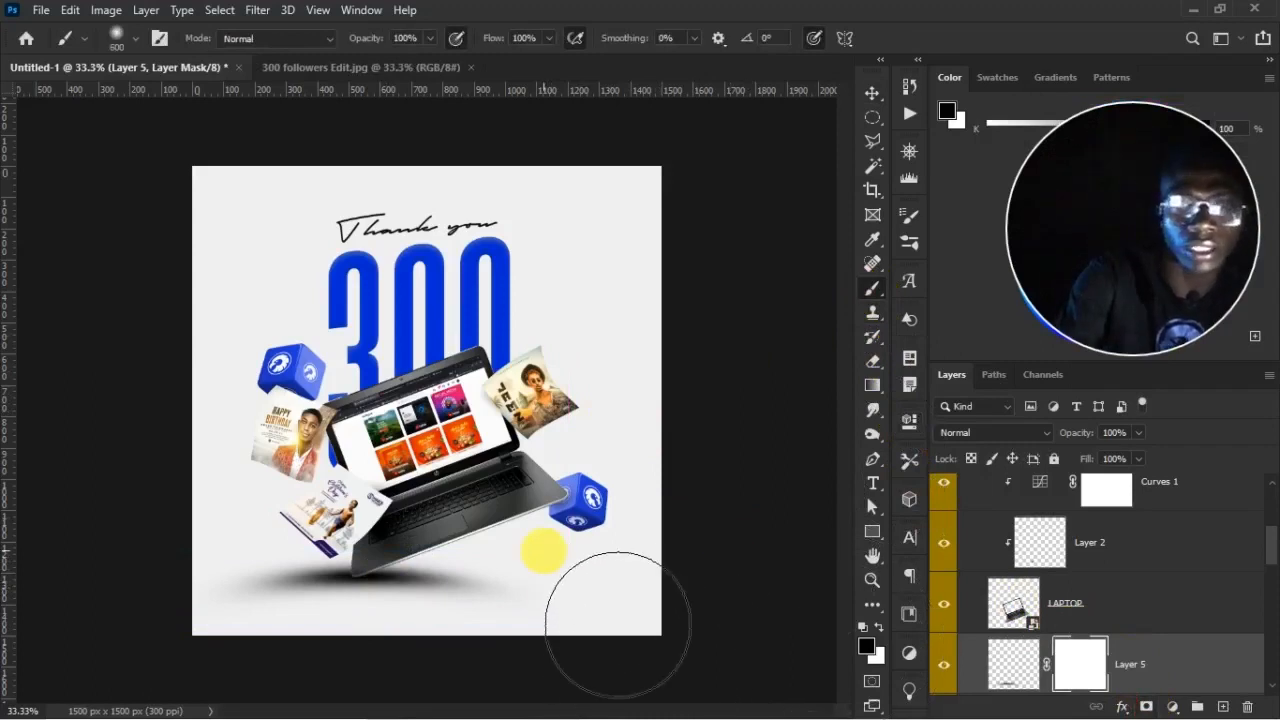
left_click_drag(504, 40, 500, 41)
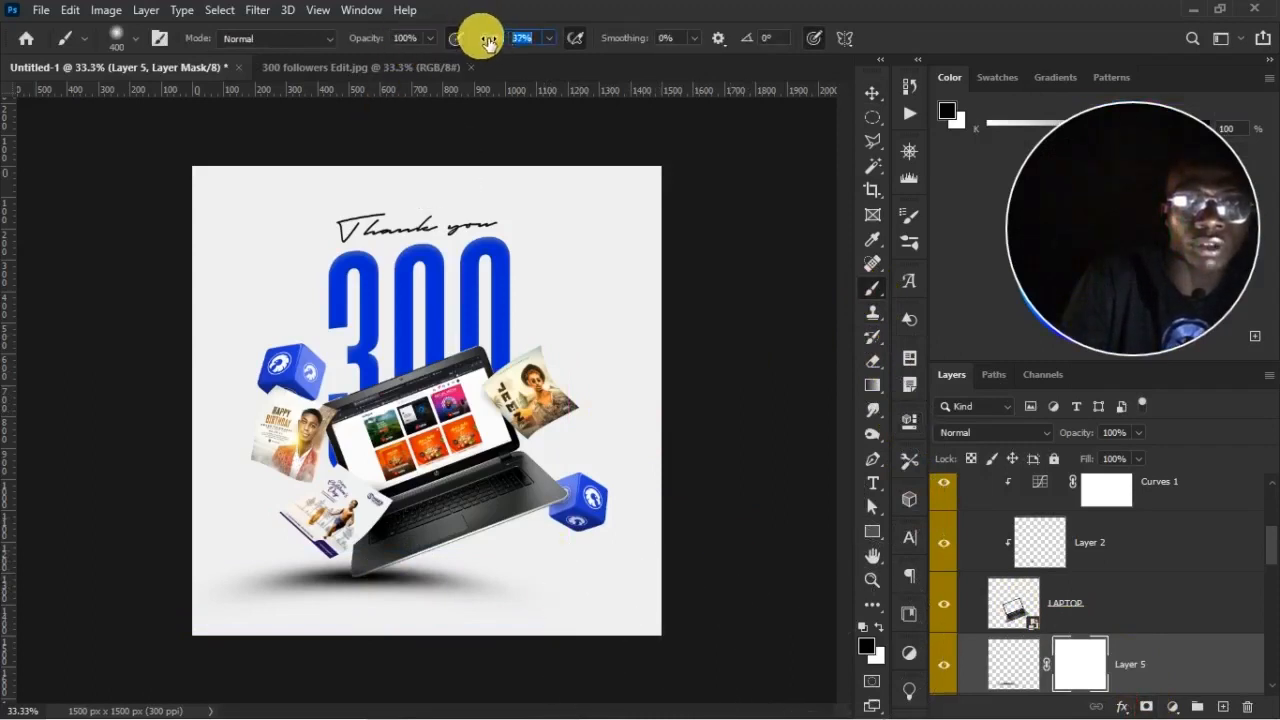
left_click_drag(366, 44, 361, 44)
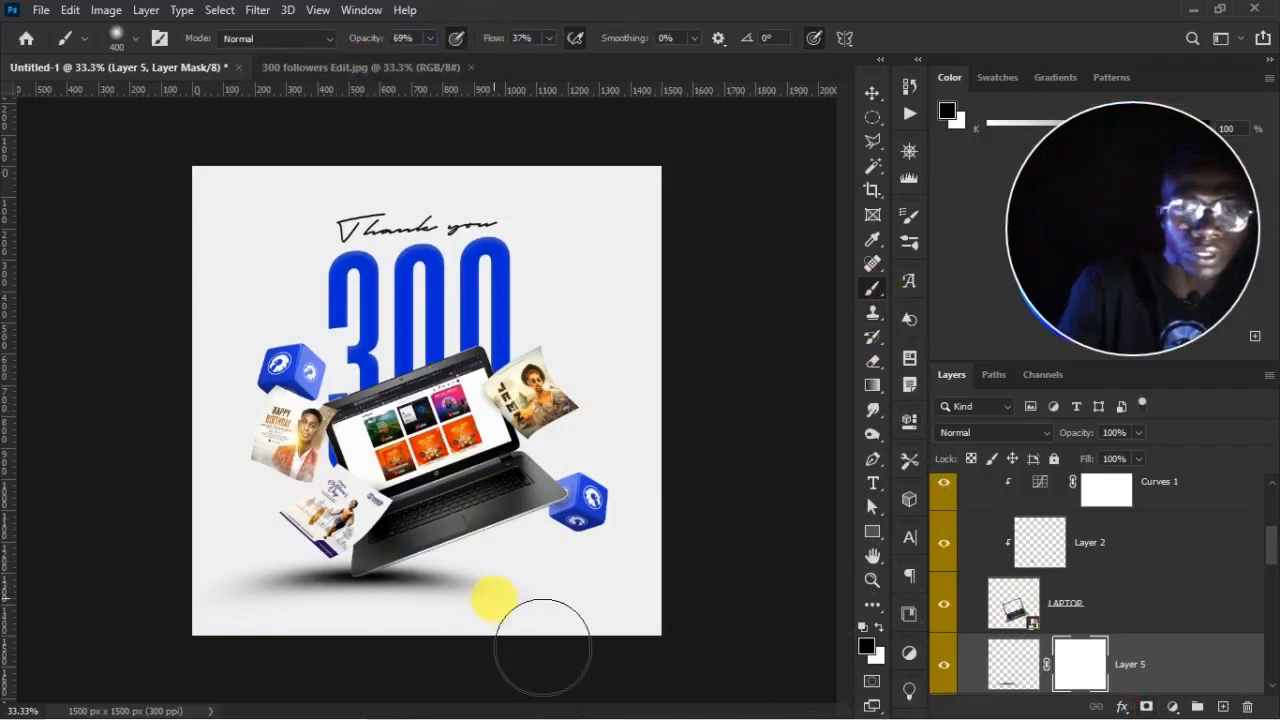
mouse_move(543, 646)
left_mouse_down()
mouse_move(515, 626)
mouse_move(371, 651)
mouse_move(309, 623)
mouse_move(263, 623)
mouse_move(458, 600)
left_mouse_up()
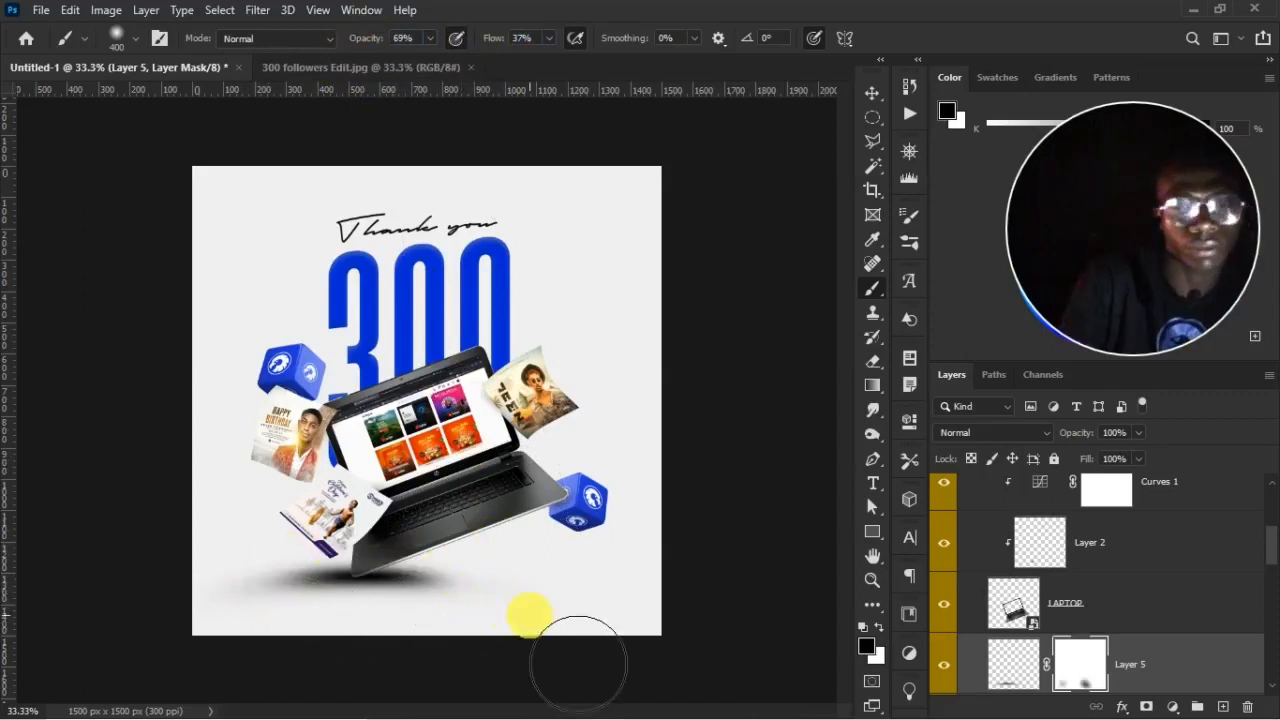
Scale the masked shadow to about 97% width and 92% height, keeping it under the laptop's lowest corner
key("ctrl+t")
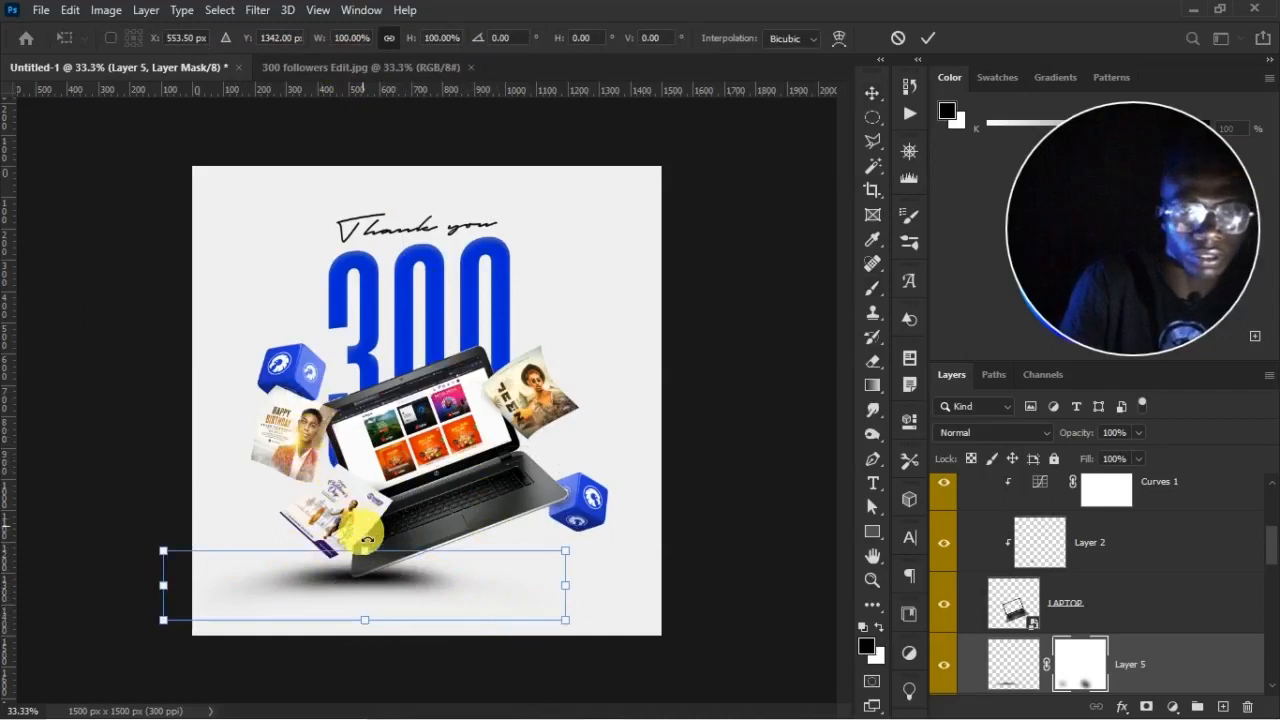
left_click_drag(364, 551, 365, 556)
left_click_drag(164, 590, 175, 590)
left_click_drag(422, 588, 416, 577)
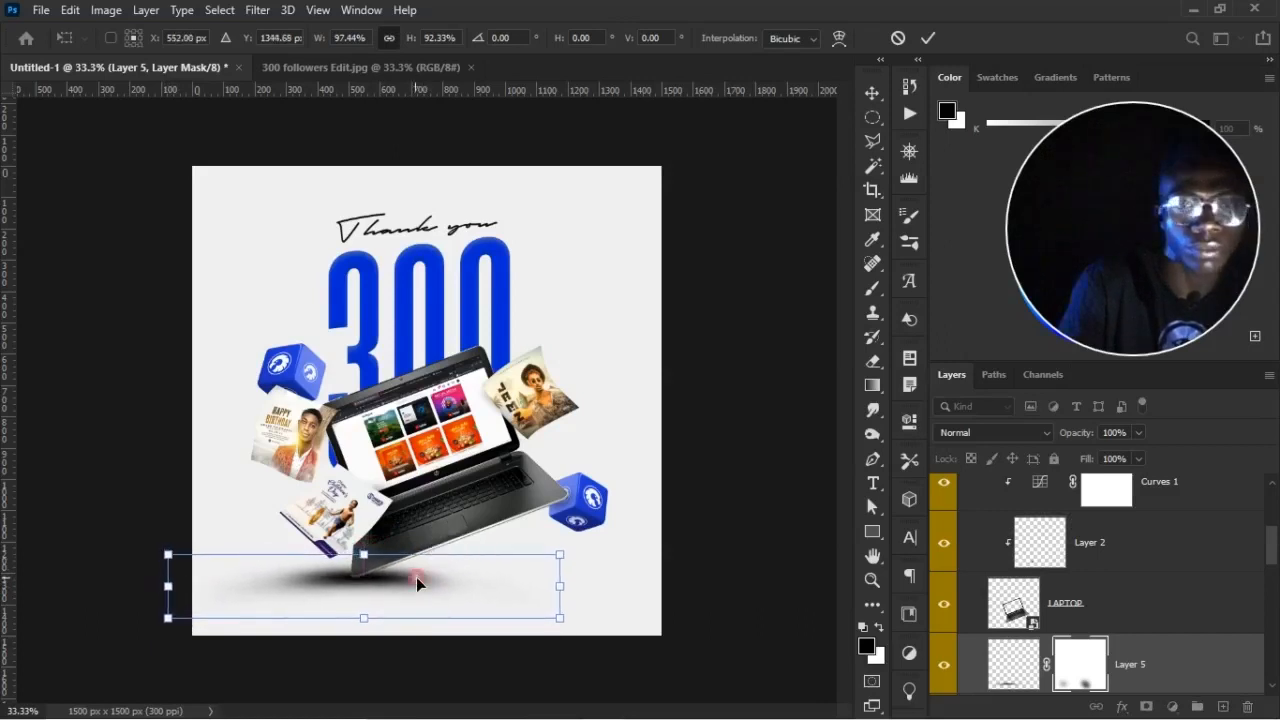
double_click(418, 576)
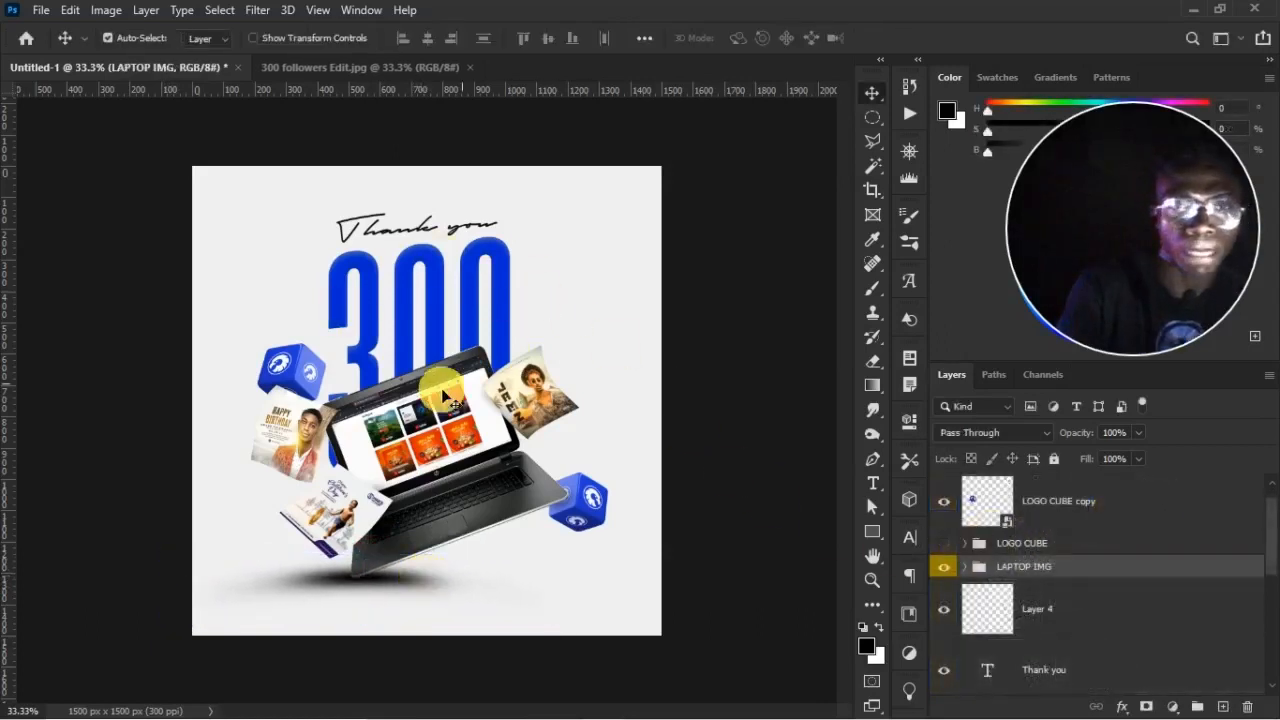
Compare with the reference flyer and apply a Gaussian Blur of 0.9 pixels to the floating birthday flyer
left_click(361, 77)
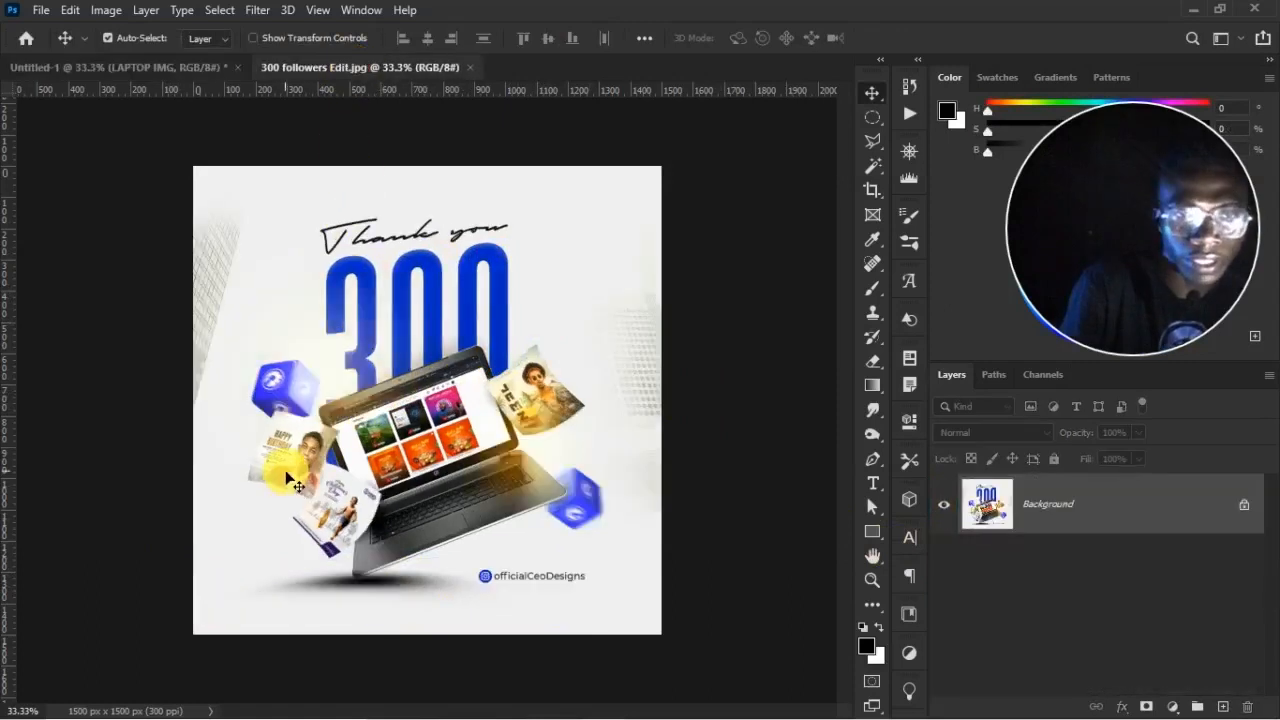
left_click(215, 68)
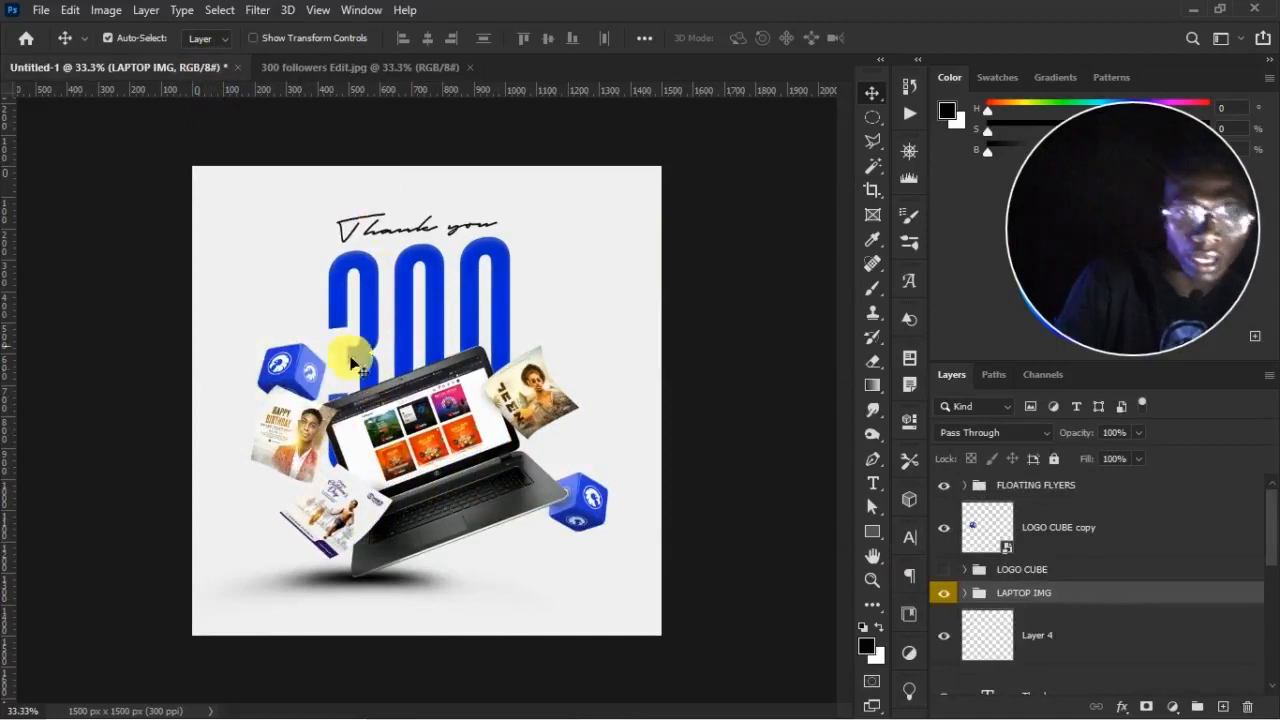
left_click(299, 426)
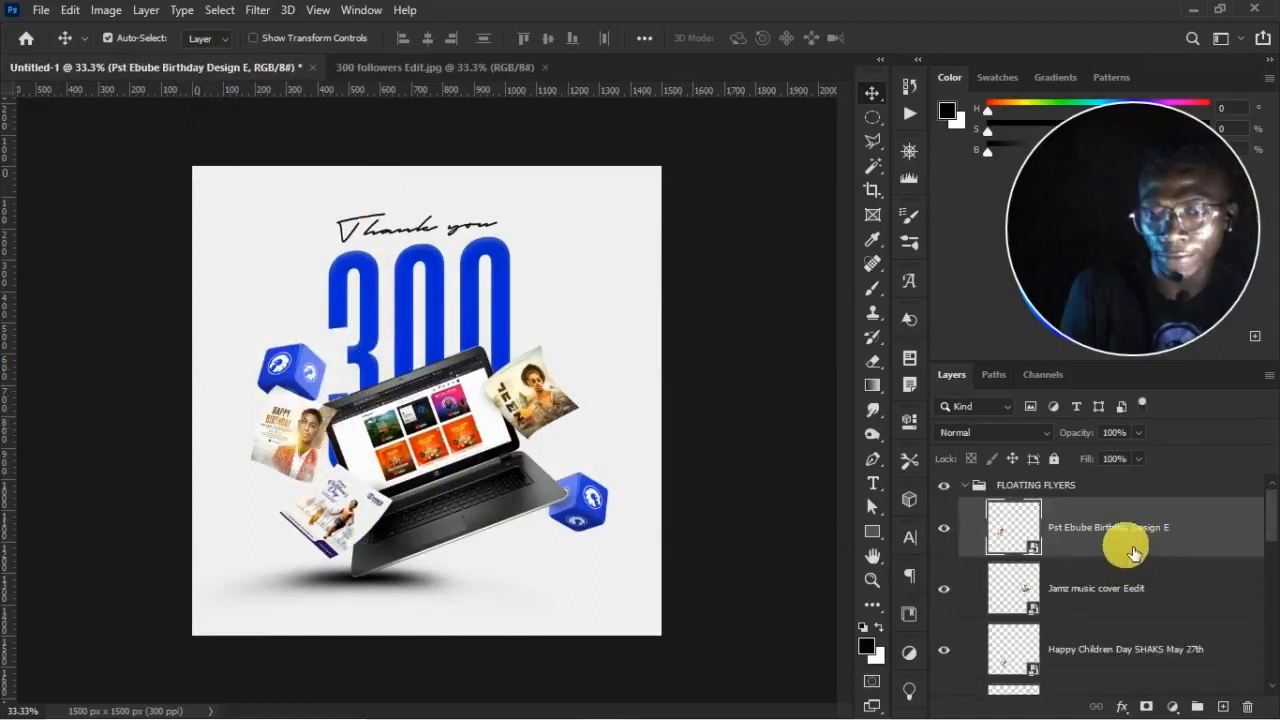
left_click(257, 10)
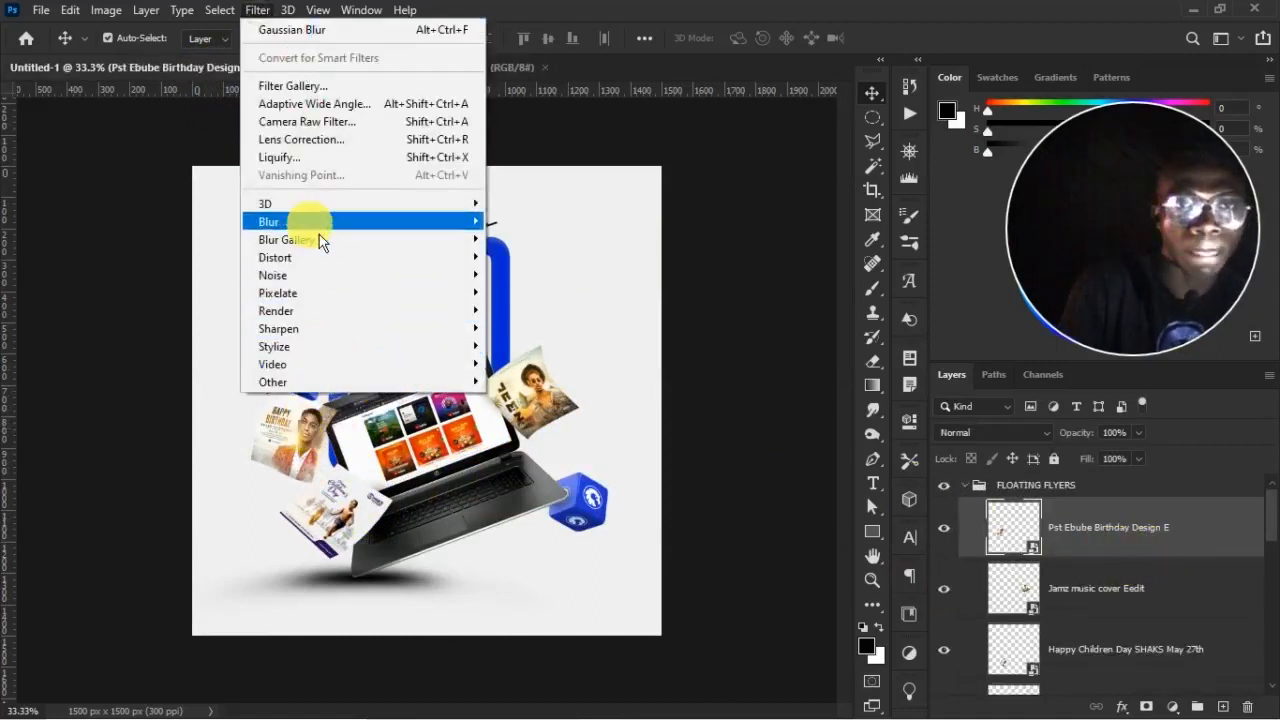
mouse_move(320, 224)
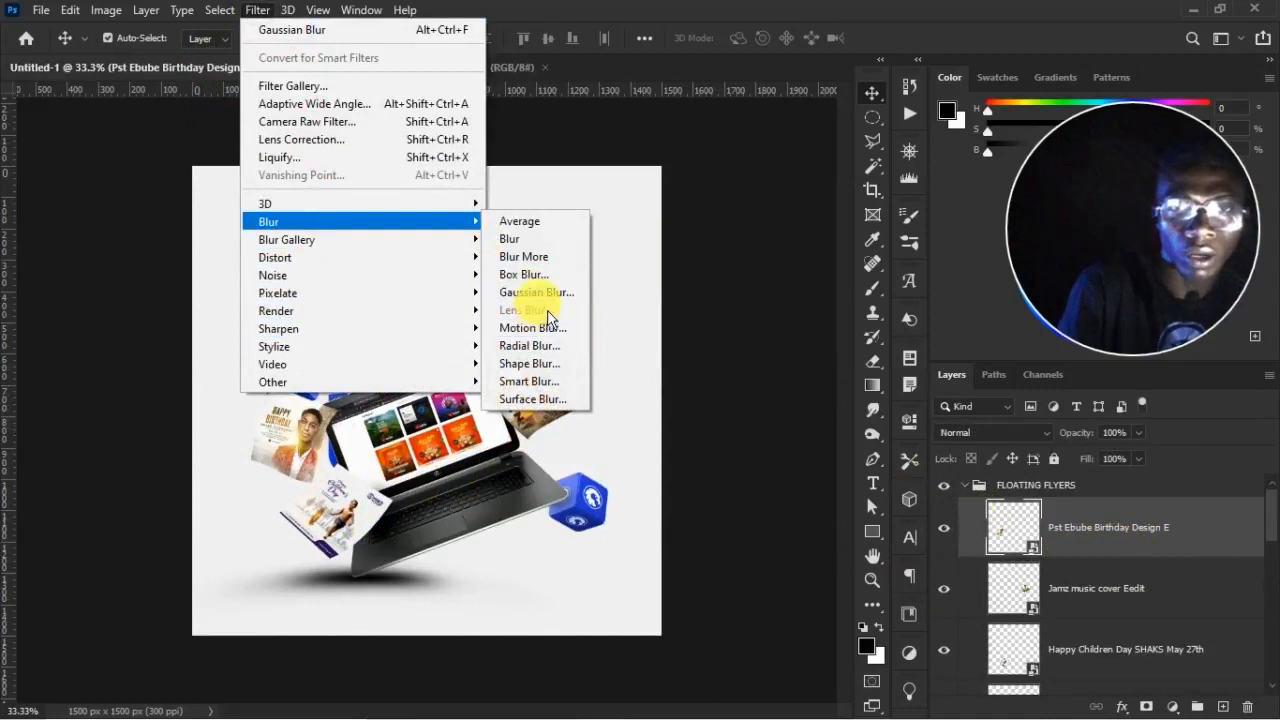
left_click(540, 293)
left_click_drag(961, 88, 706, 127)
left_click(680, 409)
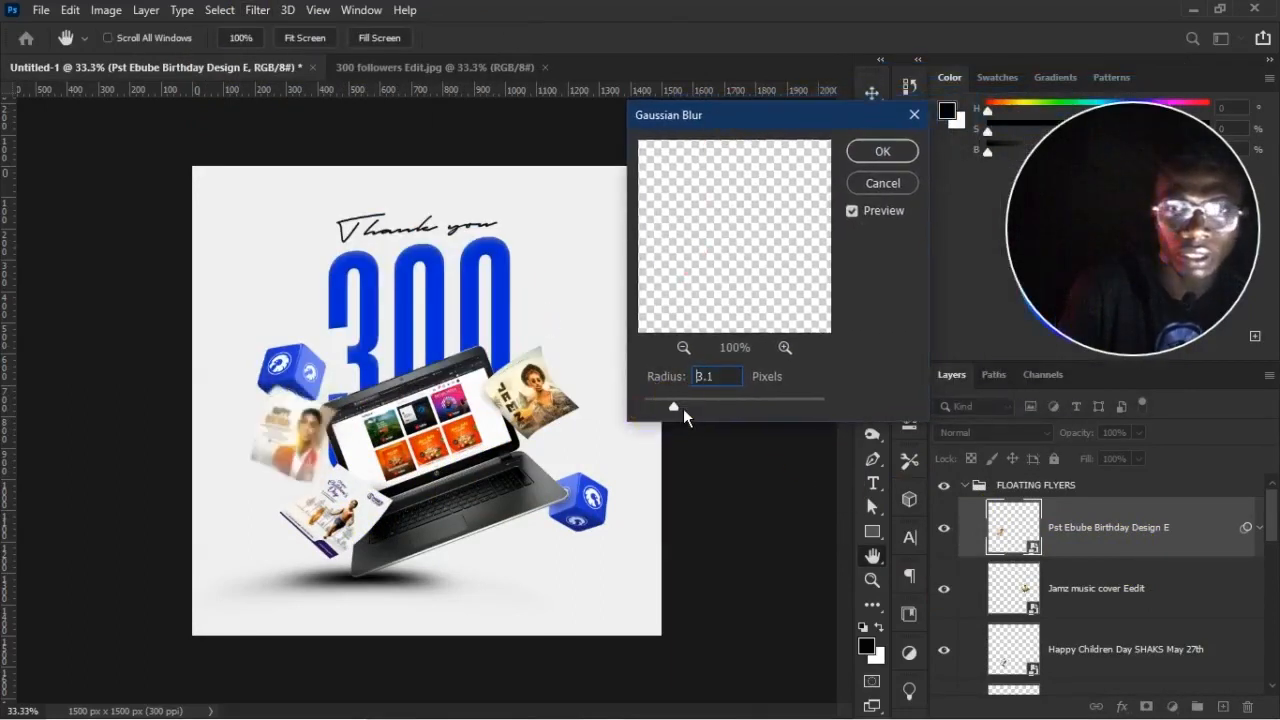
left_click_drag(670, 409, 661, 408)
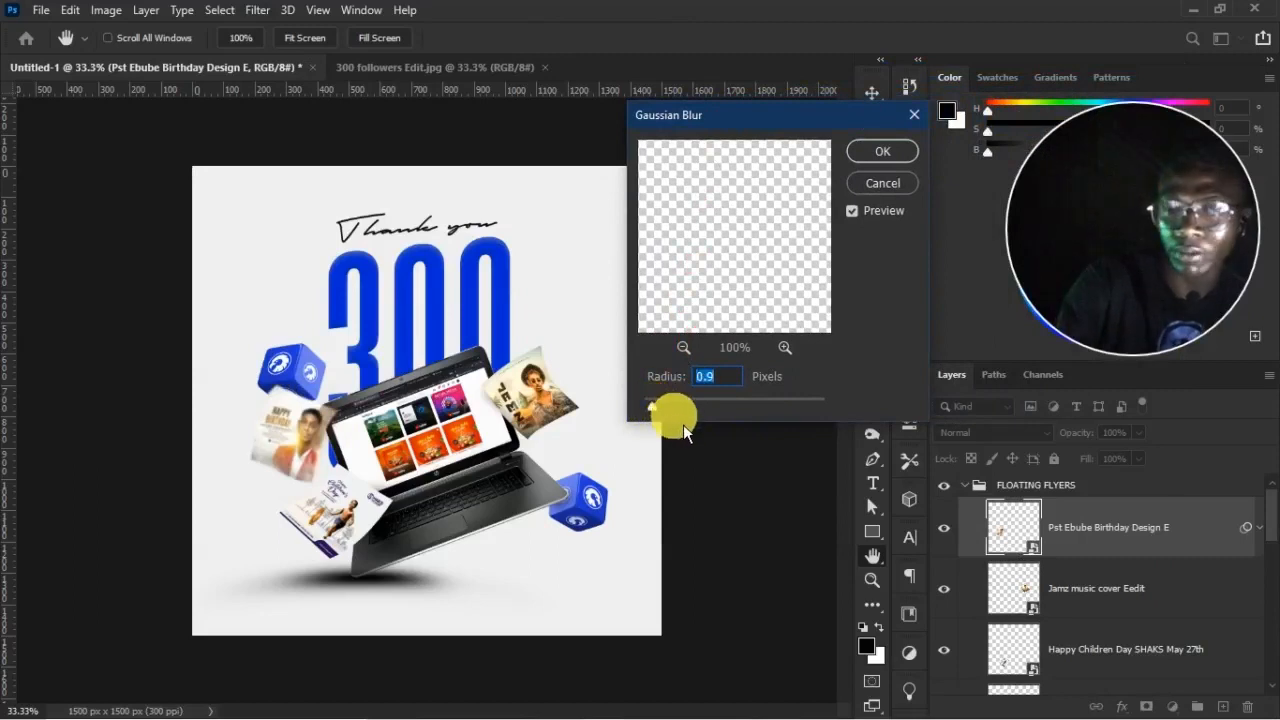
key("Return")
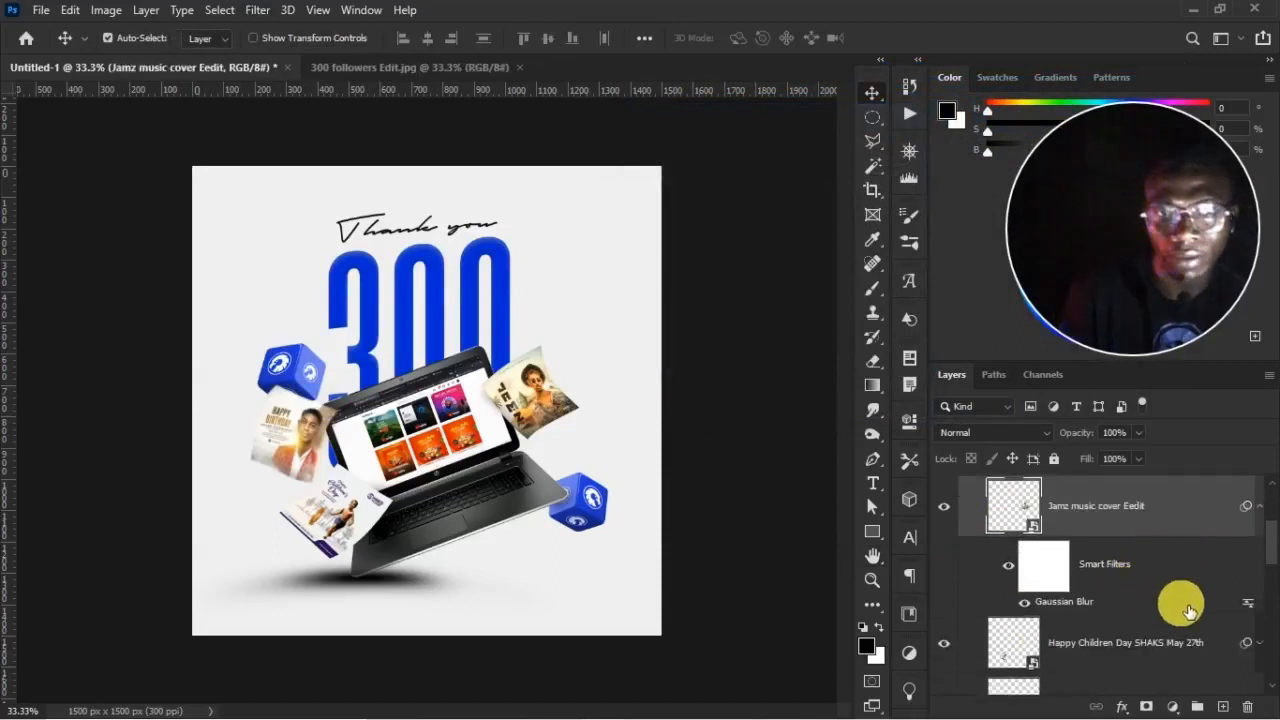
Add a Motion Blur to the floating birthday flyer at an angle of -26° with a shorter blur distance
scroll(1100, 615, "up", 3)
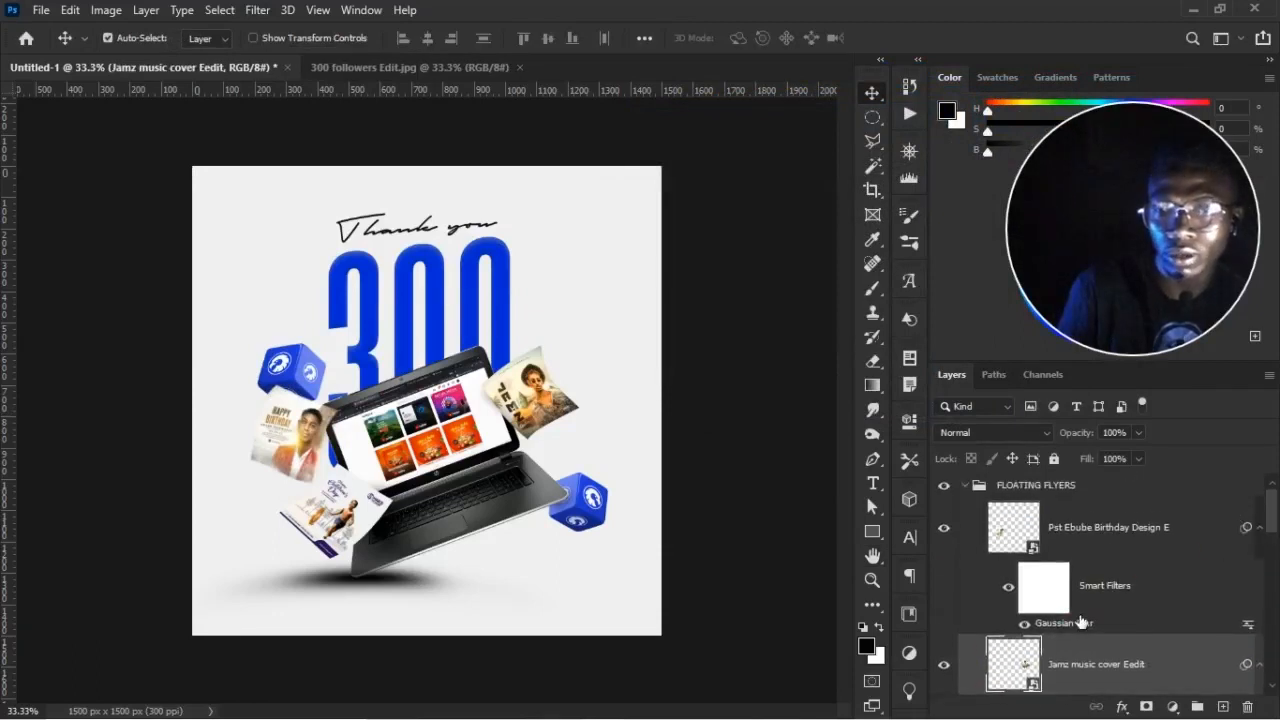
left_click(1103, 592)
left_click(1118, 565)
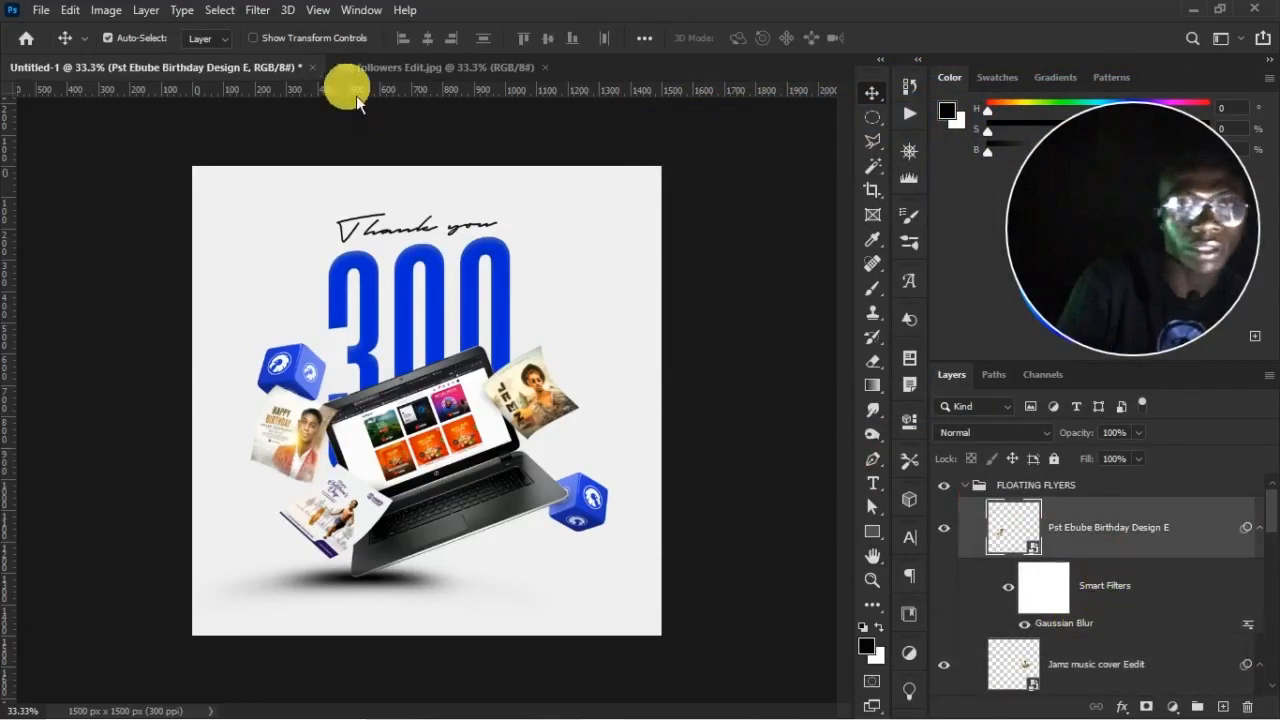
left_click(257, 10)
mouse_move(440, 222)
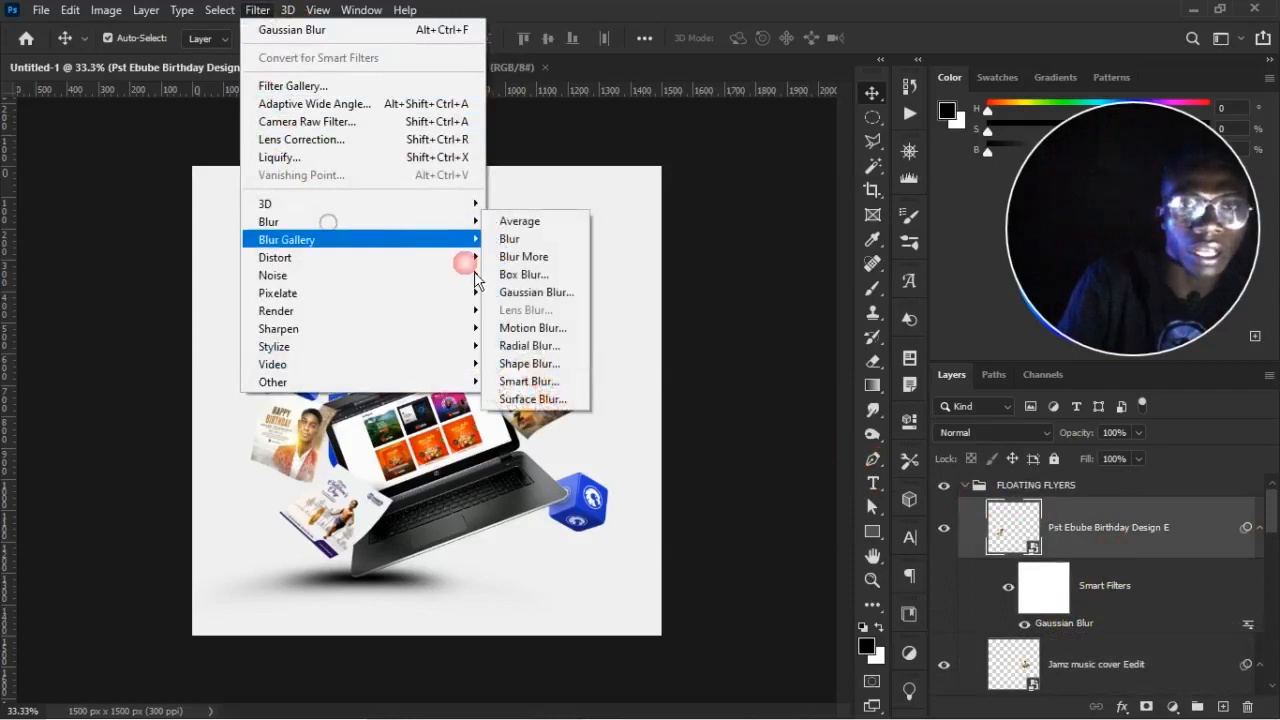
left_click(527, 323)
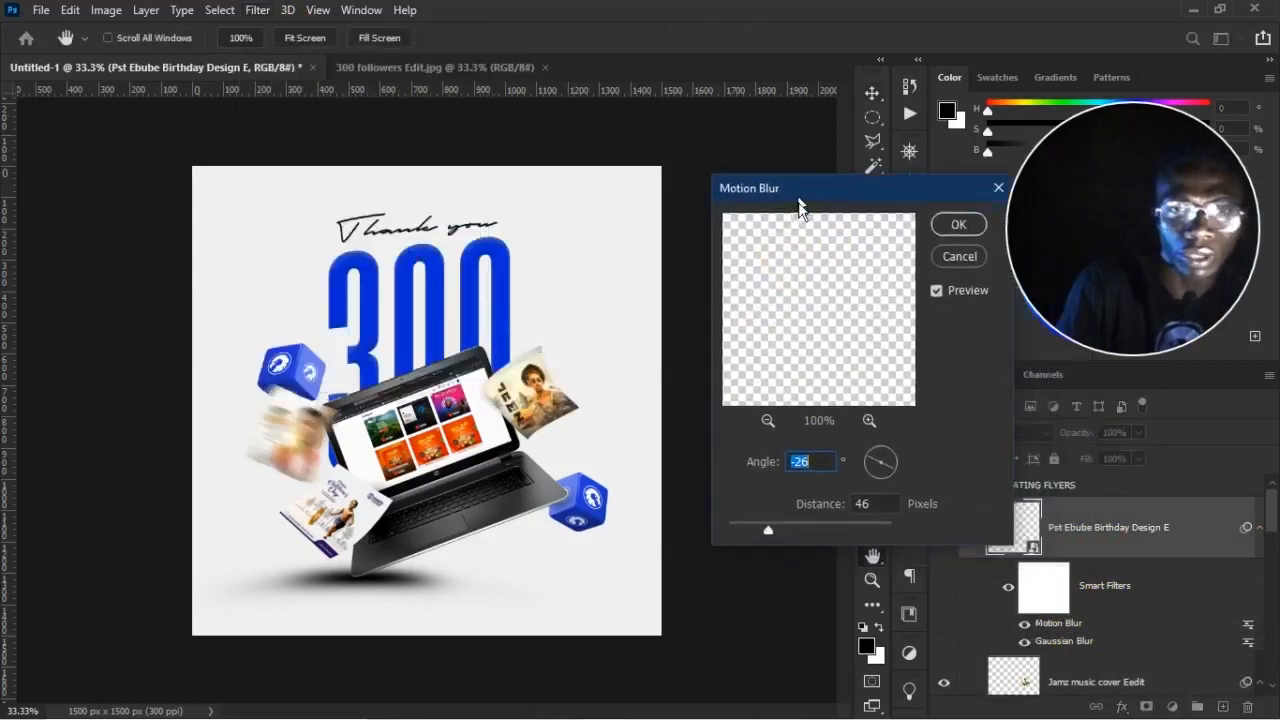
left_click_drag(716, 505, 680, 502)
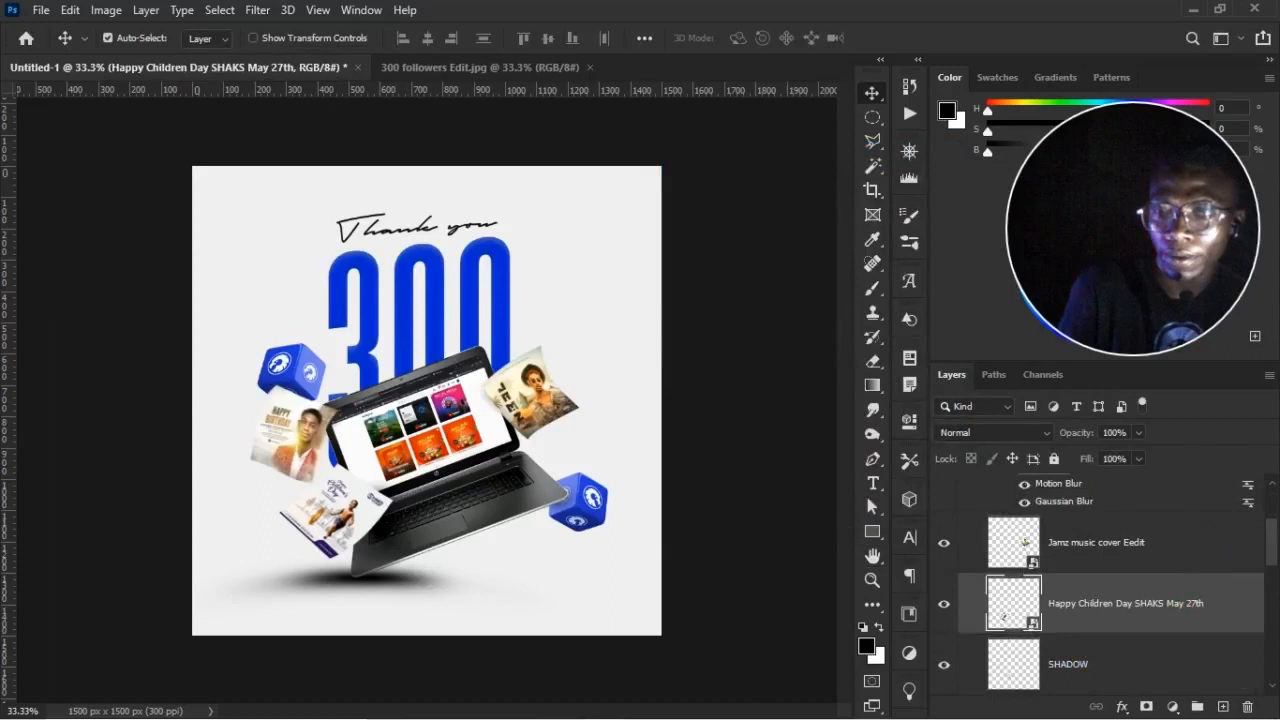
Copy the birthday flyer's Motion Blur and Gaussian Blur smart filters onto the Jamz music cover and Happy Children Day flyers
scroll(1227, 562, "up", 1)
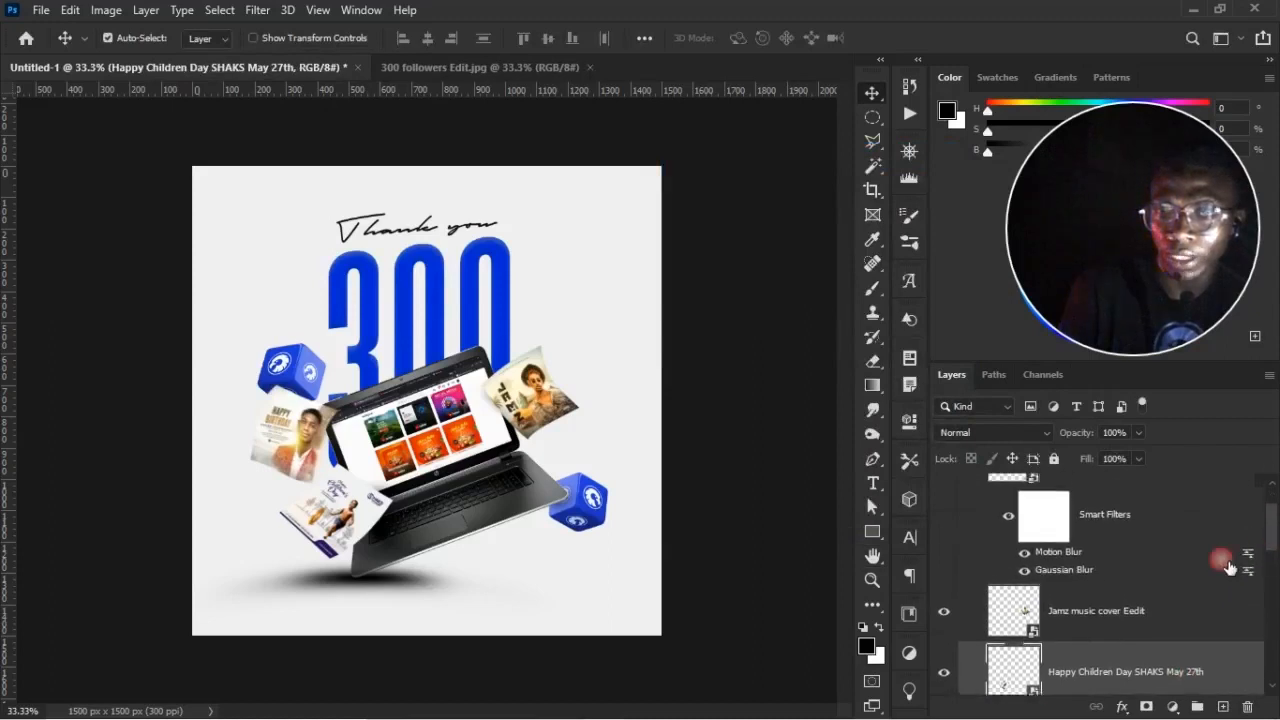
left_click_drag(1124, 549, 1124, 593)
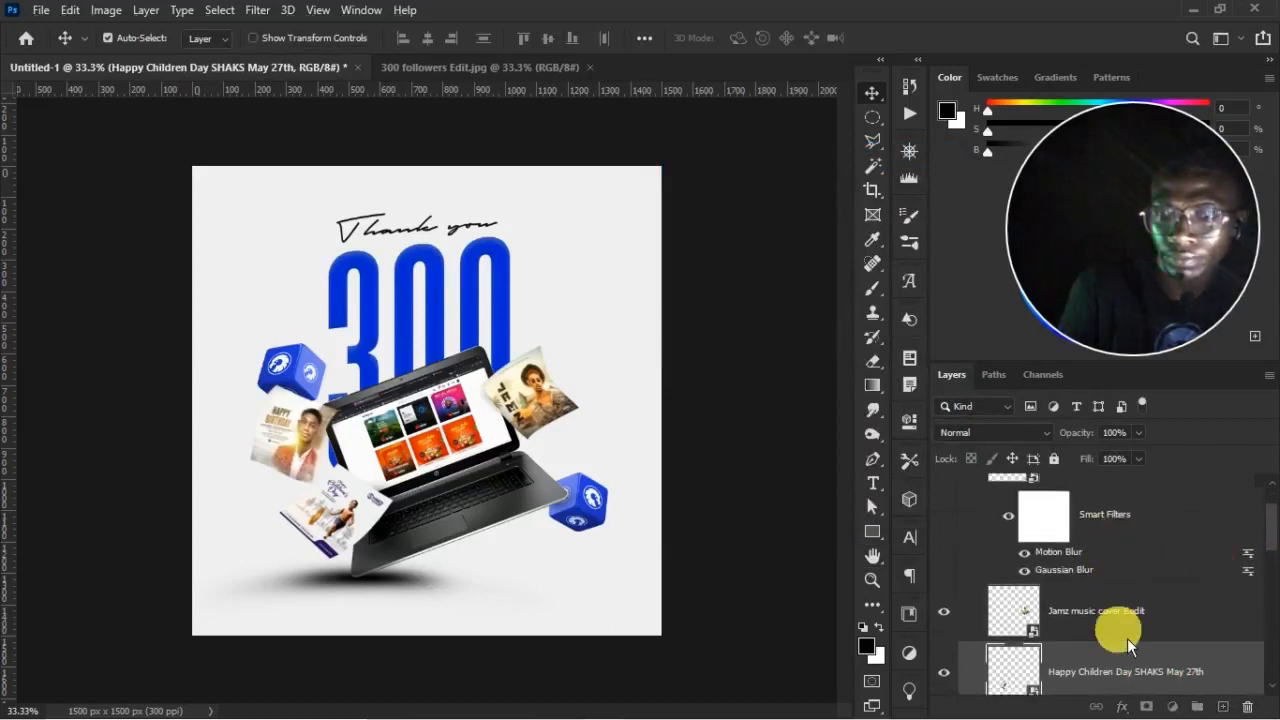
left_click_drag(1127, 638, 1127, 638)
scroll(1262, 530, "down", 2)
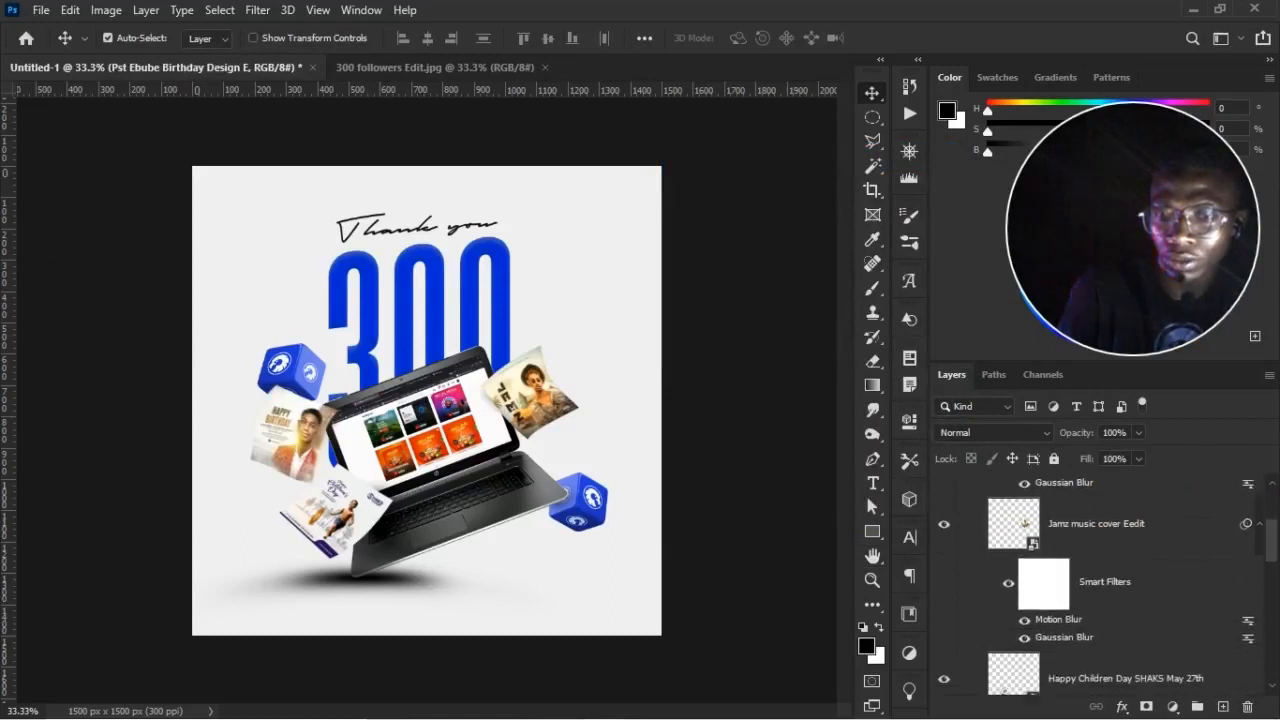
scroll(1100, 585, "up", 1)
left_click(1107, 604)
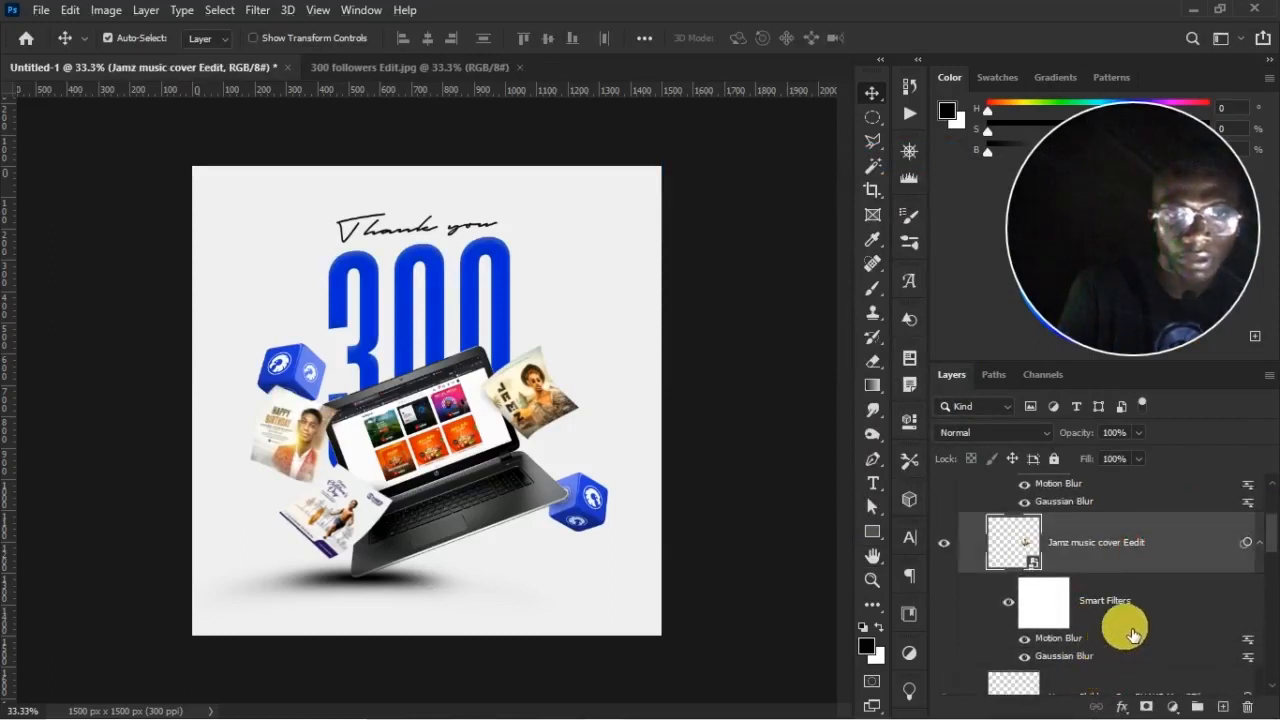
scroll(1260, 545, "down", 2)
scroll(1143, 600, "down", 1)
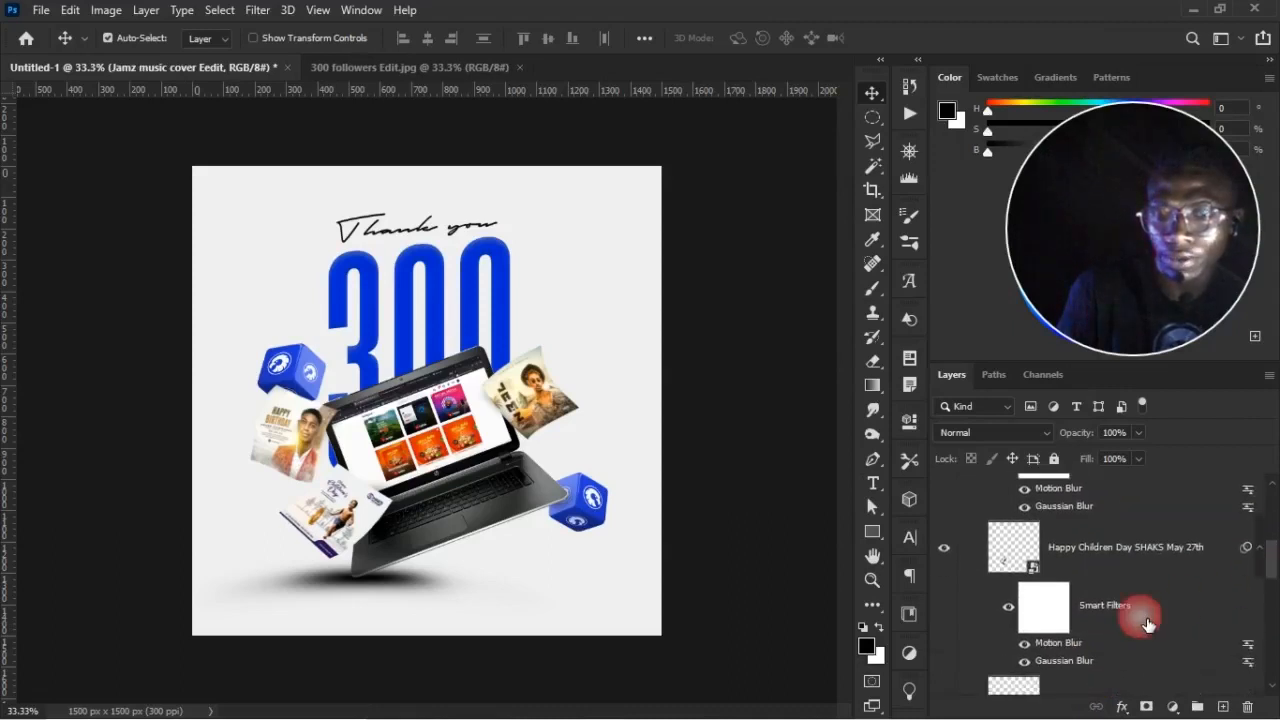
Adjust the Motion Blur on the Happy Children Day flyer, keeping the blur distance short
left_click(1020, 612)
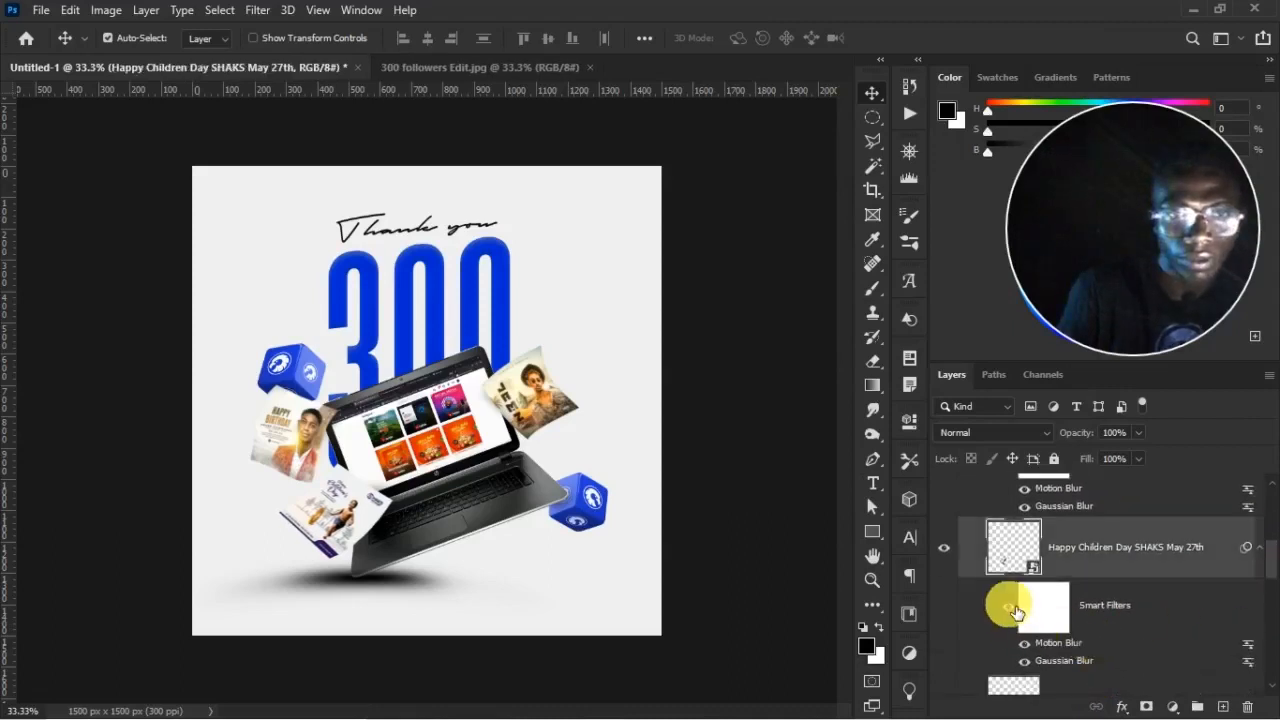
double_click(1058, 643)
left_click_drag(772, 496, 684, 511)
key("Return")
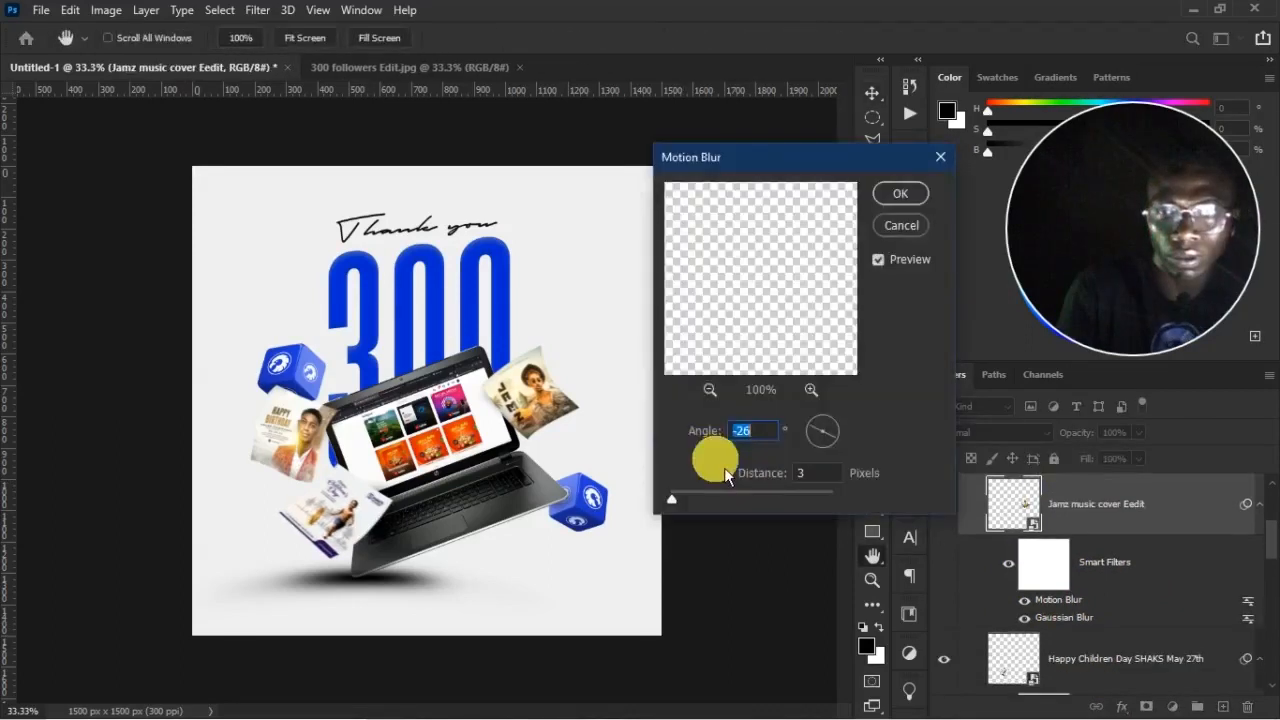
Set the Motion Blur distance on the Jamz music cover flyer to 5 pixels and check the blur up close
left_click_drag(840, 473, 790, 458)
type("5")
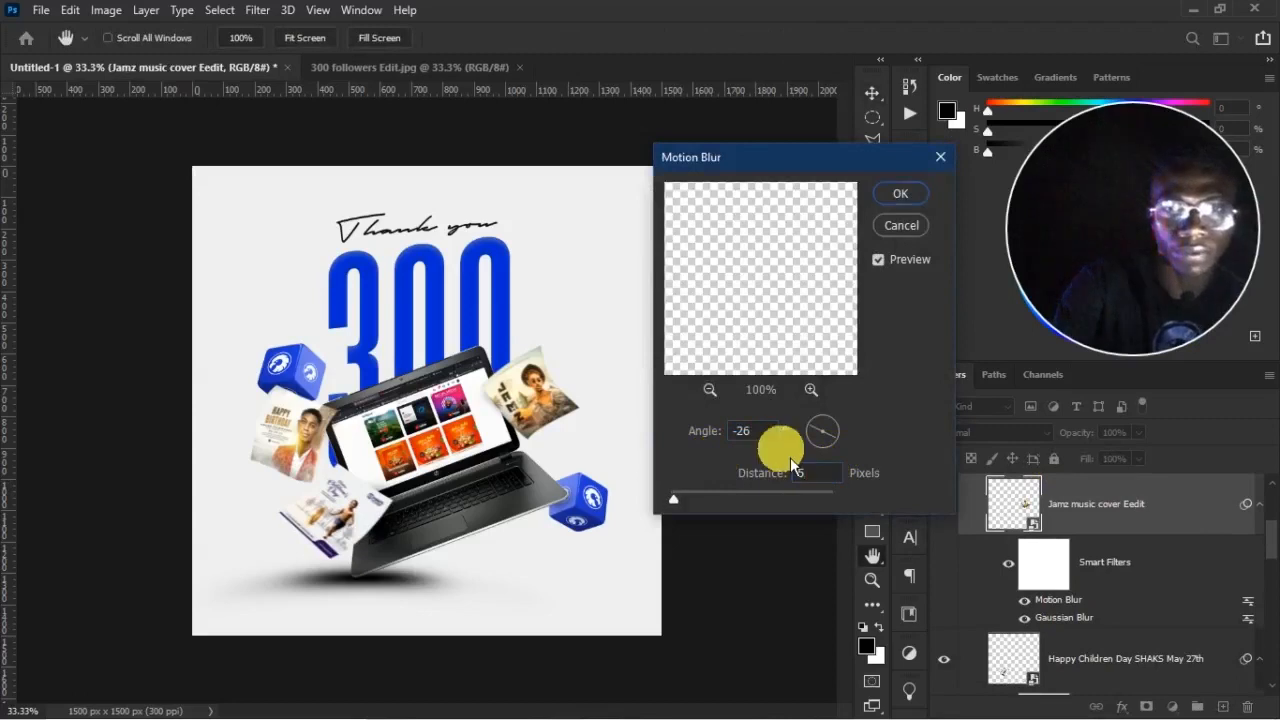
key("Return")
key("ctrl+plus")
key("ctrl+plus")
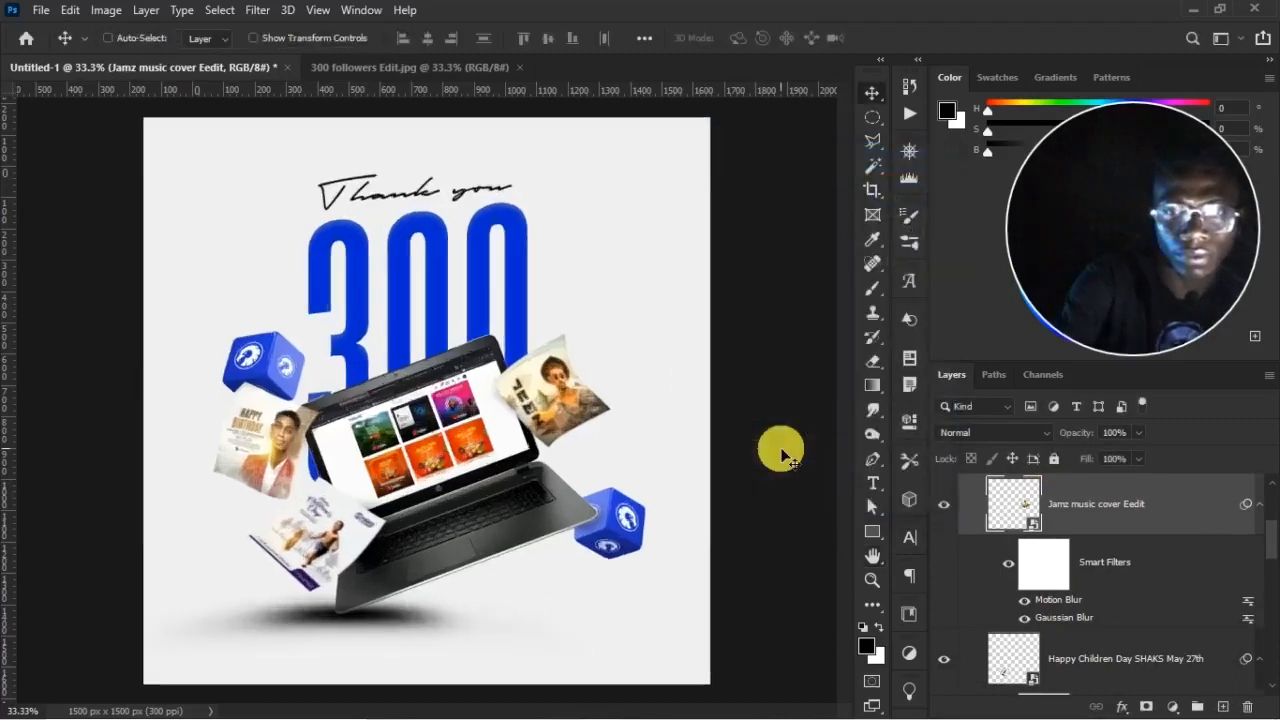
key("ctrl+minus")
key("ctrl+minus")
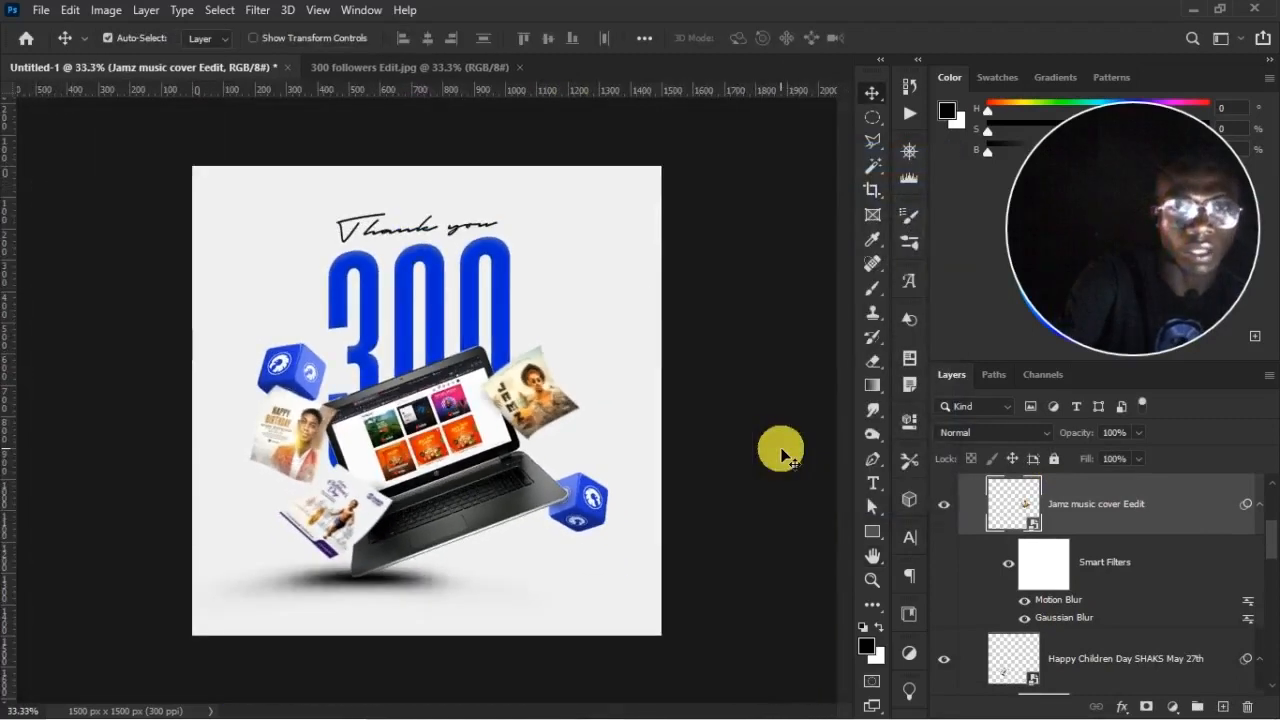
Collapse the FLOATING FLYERS group and compare the design with the 300 followers Edit.jpg reference
scroll(1100, 580, "up", 4)
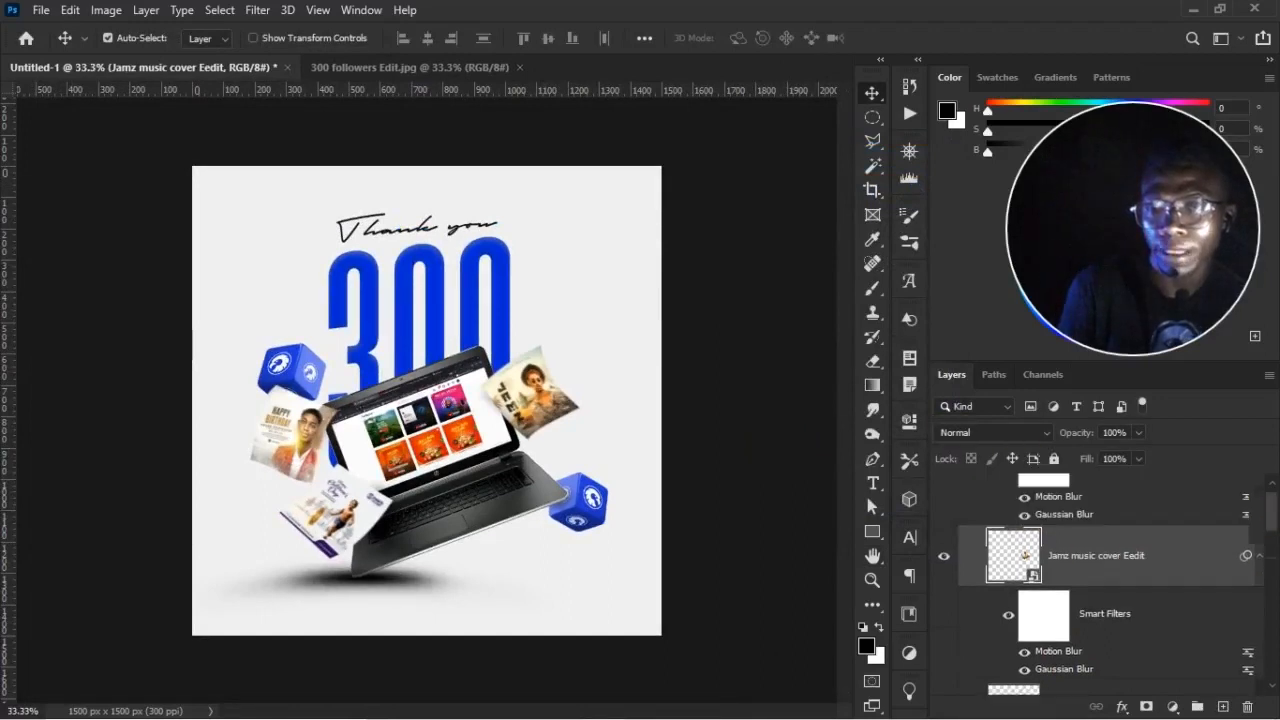
left_click(968, 490)
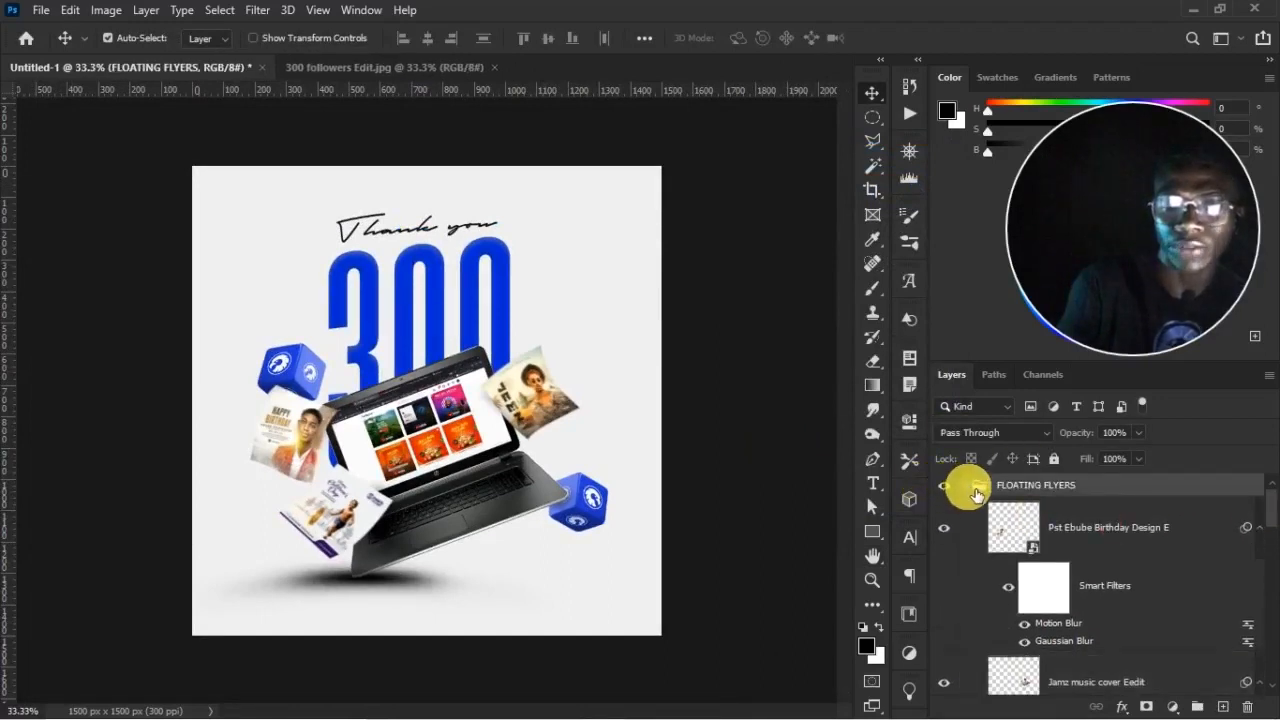
left_click(966, 486)
left_click(470, 80)
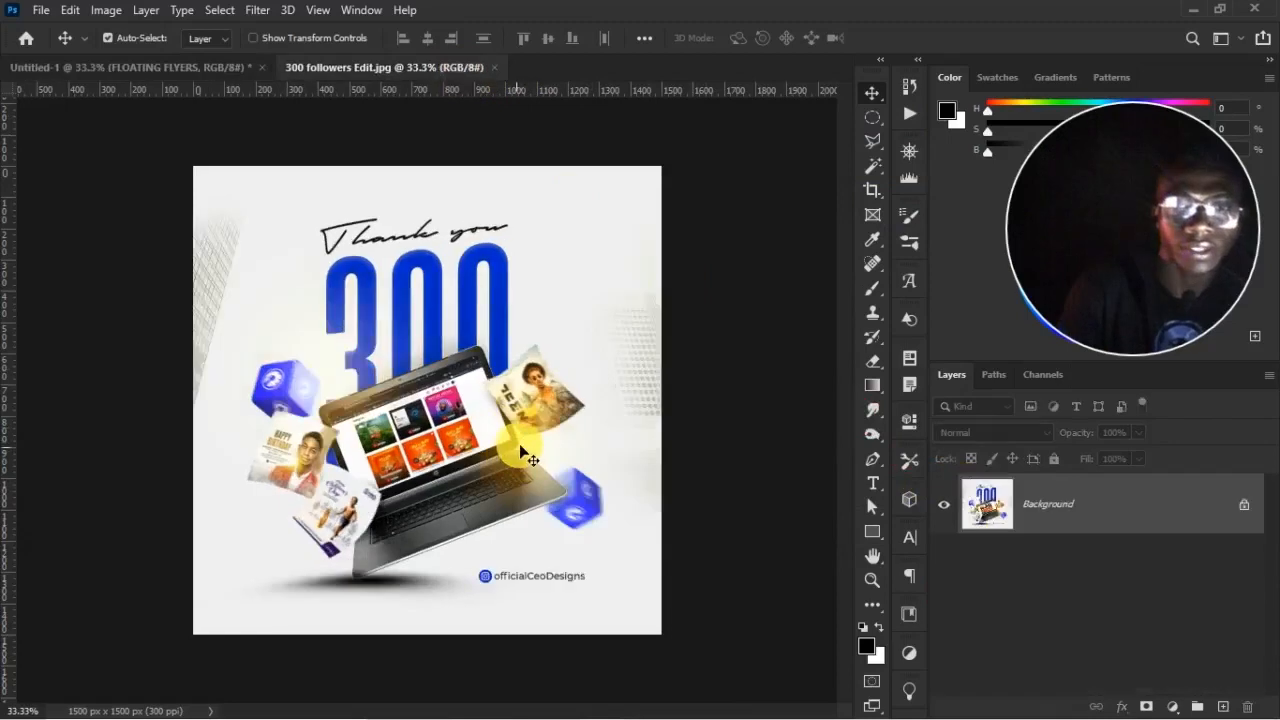
left_click(168, 68)
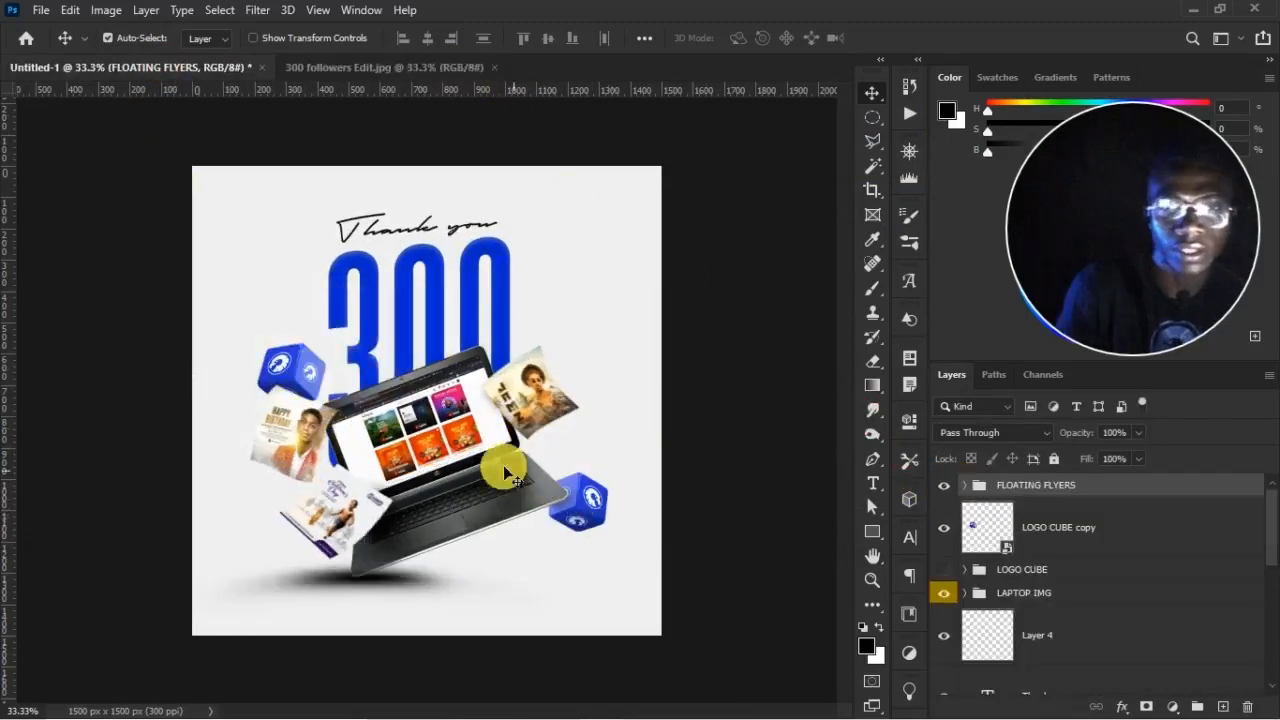
left_click(966, 487)
left_click(966, 487)
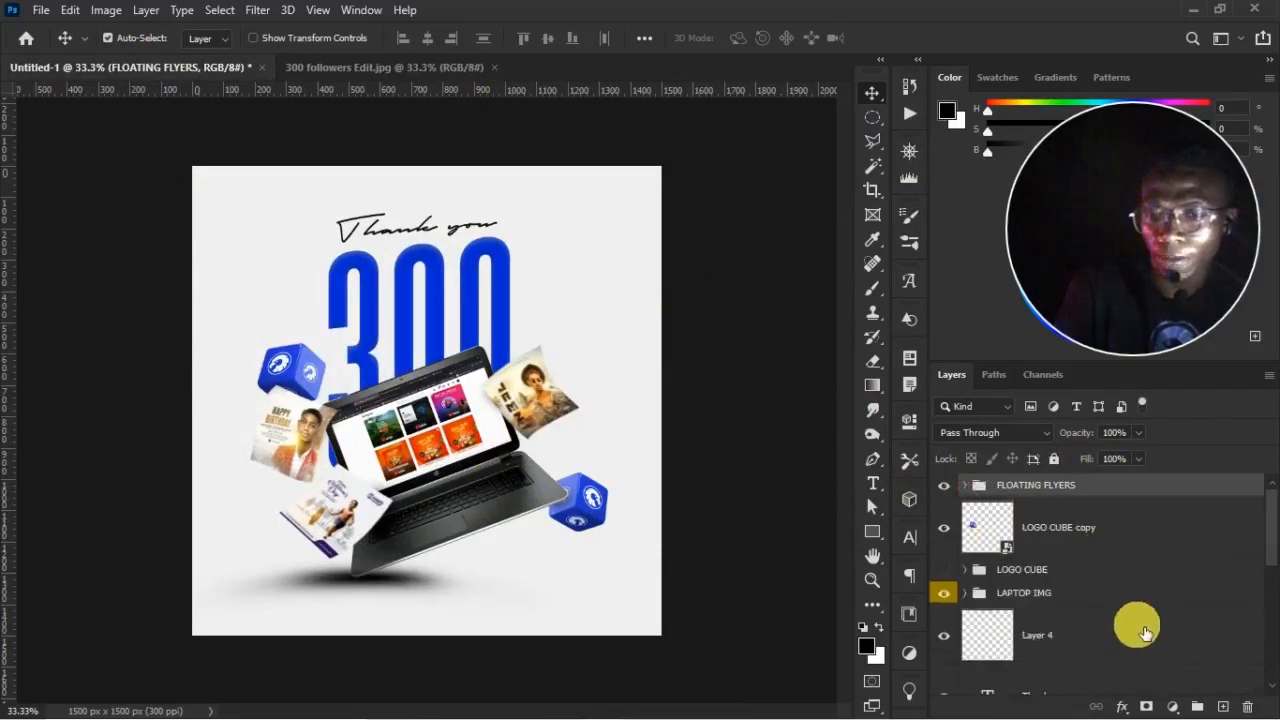
Add a Brightness/Contrast adjustment clipped to the FLOATING FLYERS group, with brightness 8 and contrast 8, and check its effect
left_click(943, 485)
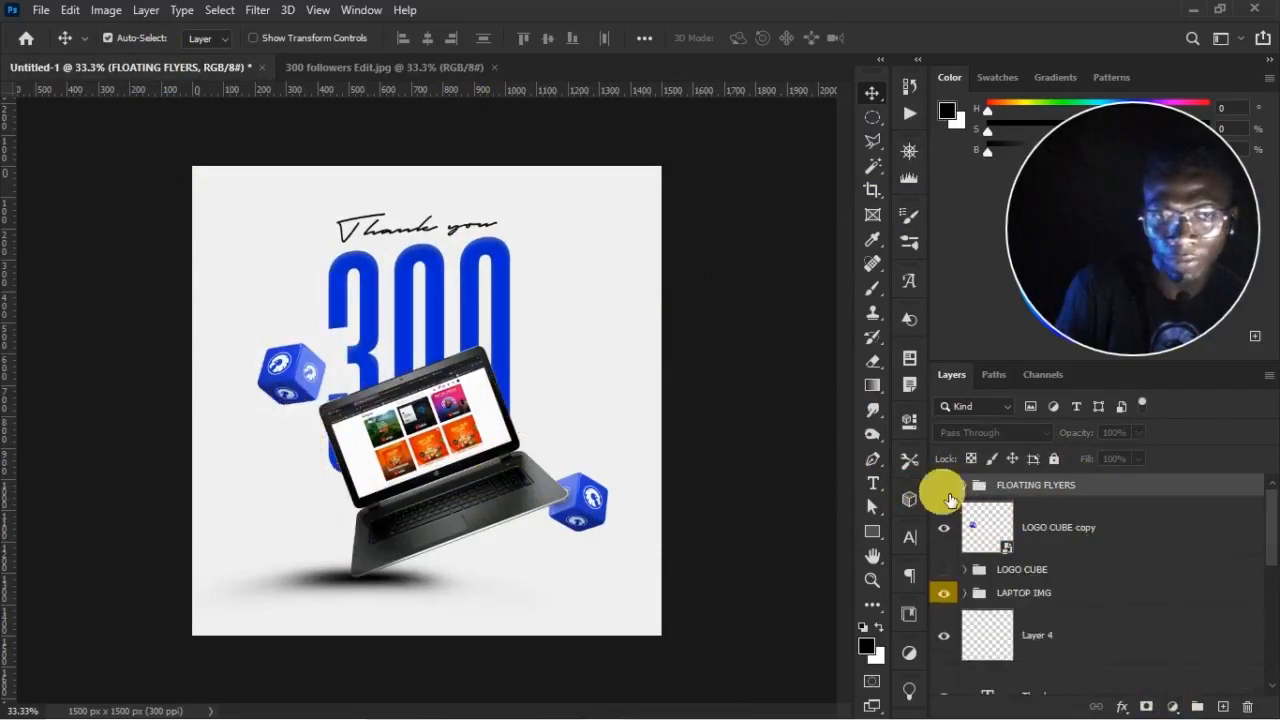
left_click(943, 485)
left_click(1172, 706)
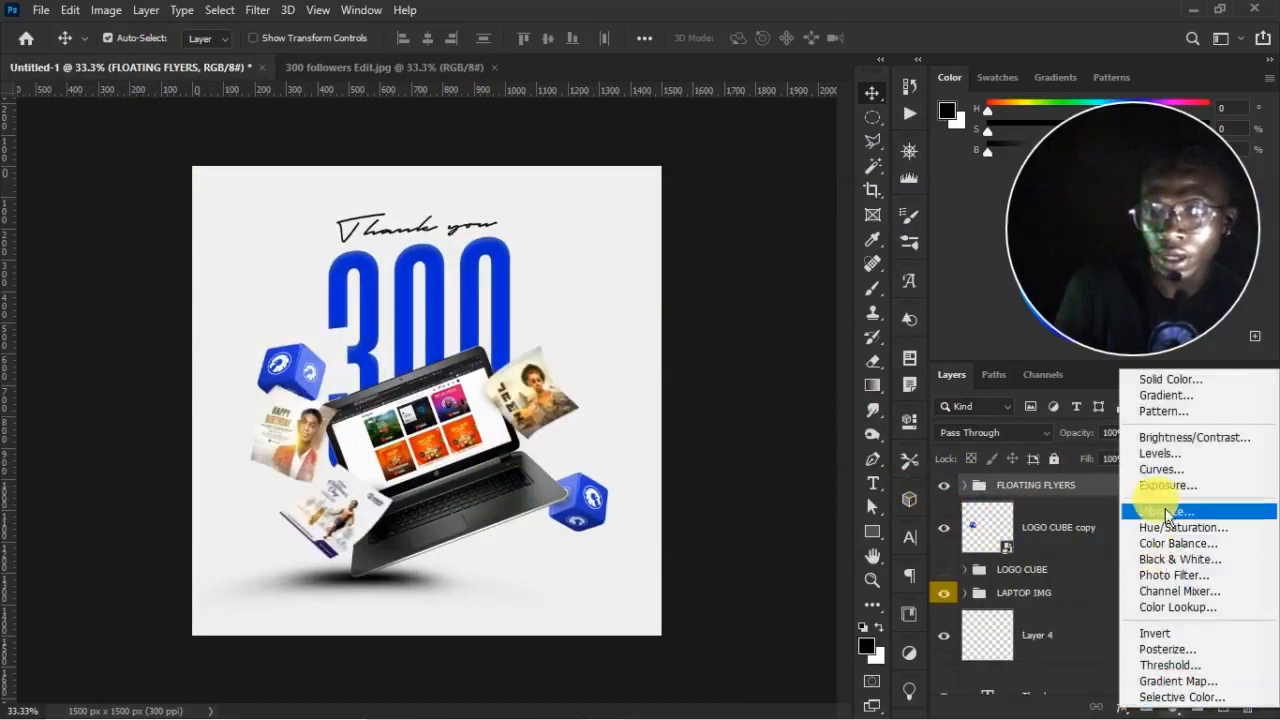
left_click(1195, 439)
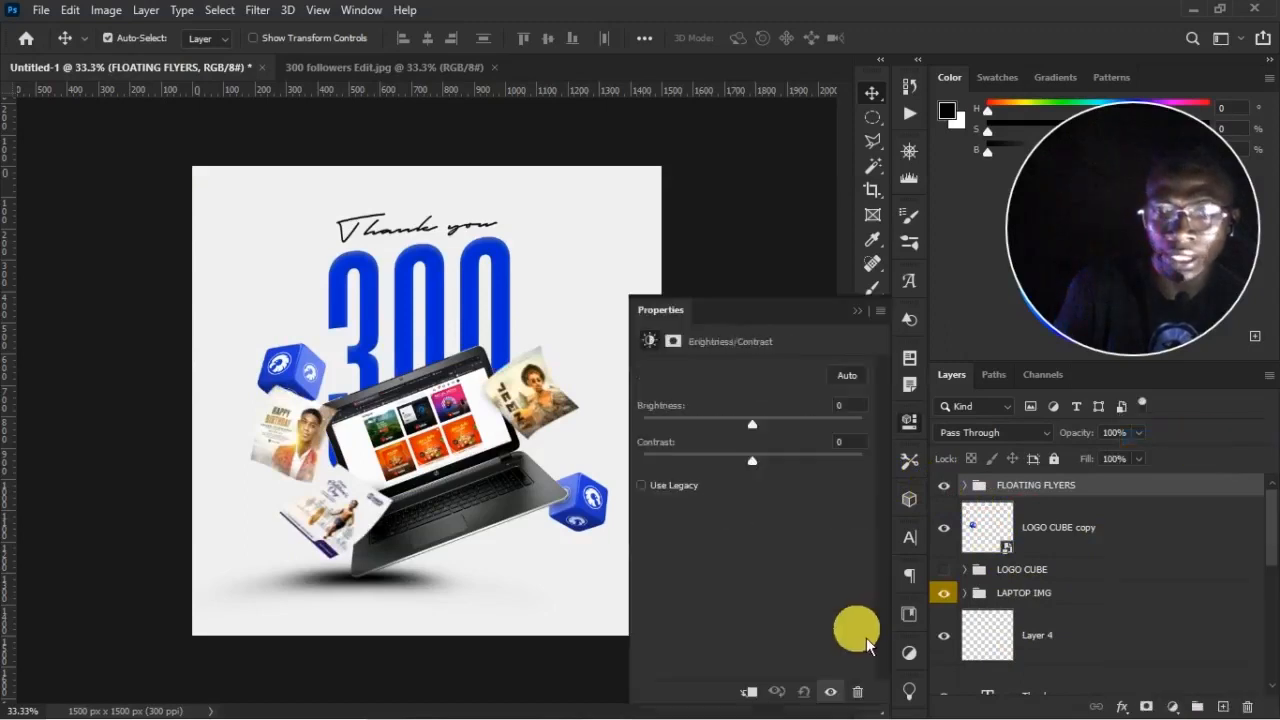
left_click(750, 690)
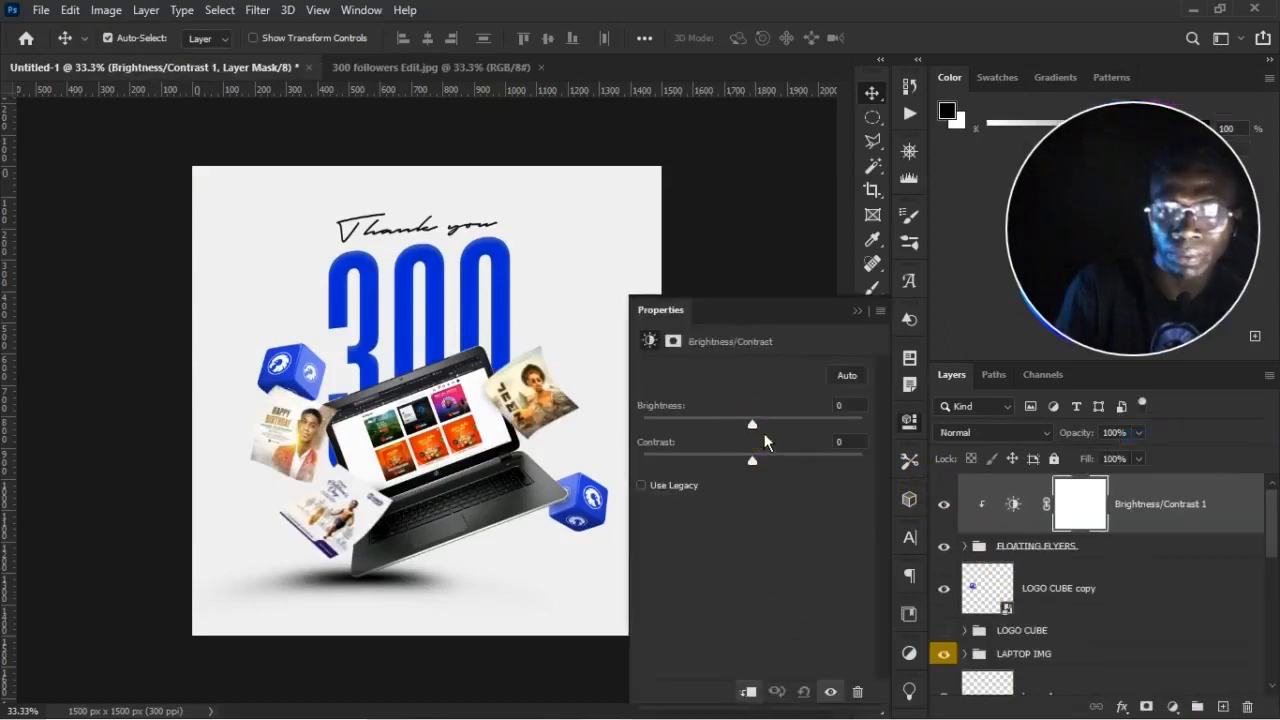
mouse_move(764, 433)
left_mouse_down()
mouse_move(793, 439)
mouse_move(768, 434)
left_mouse_up()
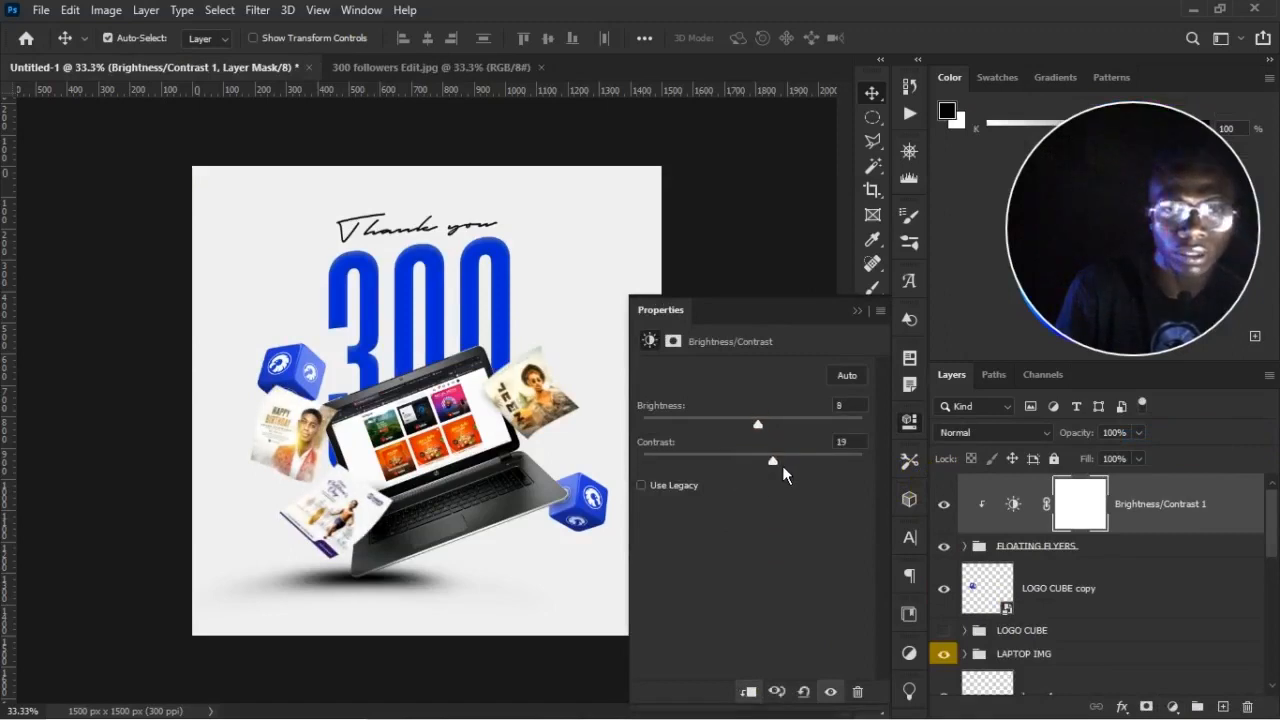
left_click_drag(801, 468, 770, 464)
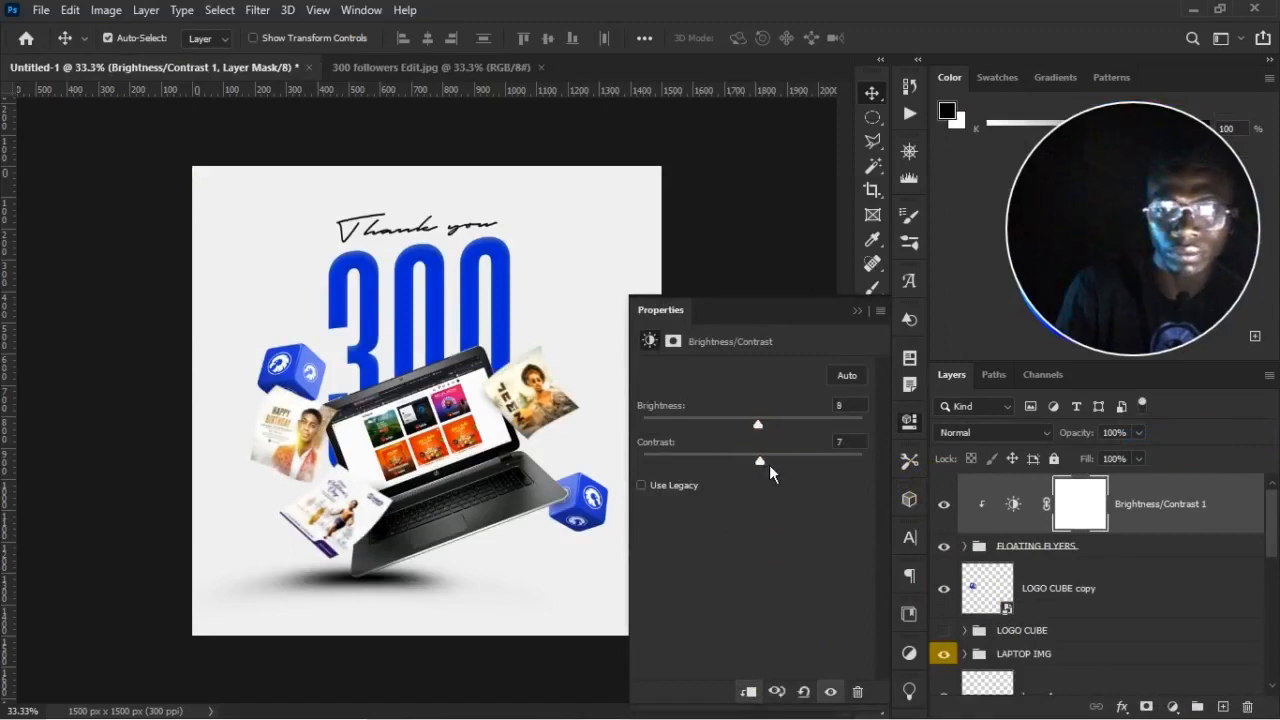
left_click(944, 504)
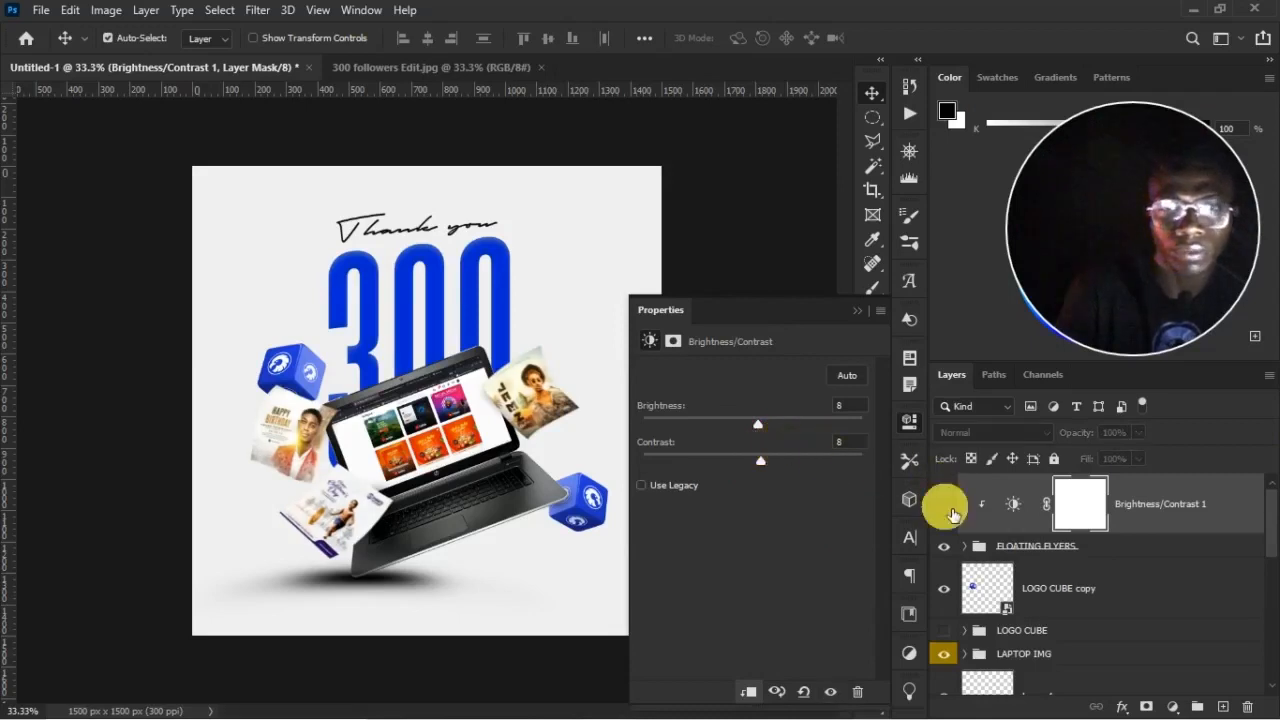
left_click(864, 312)
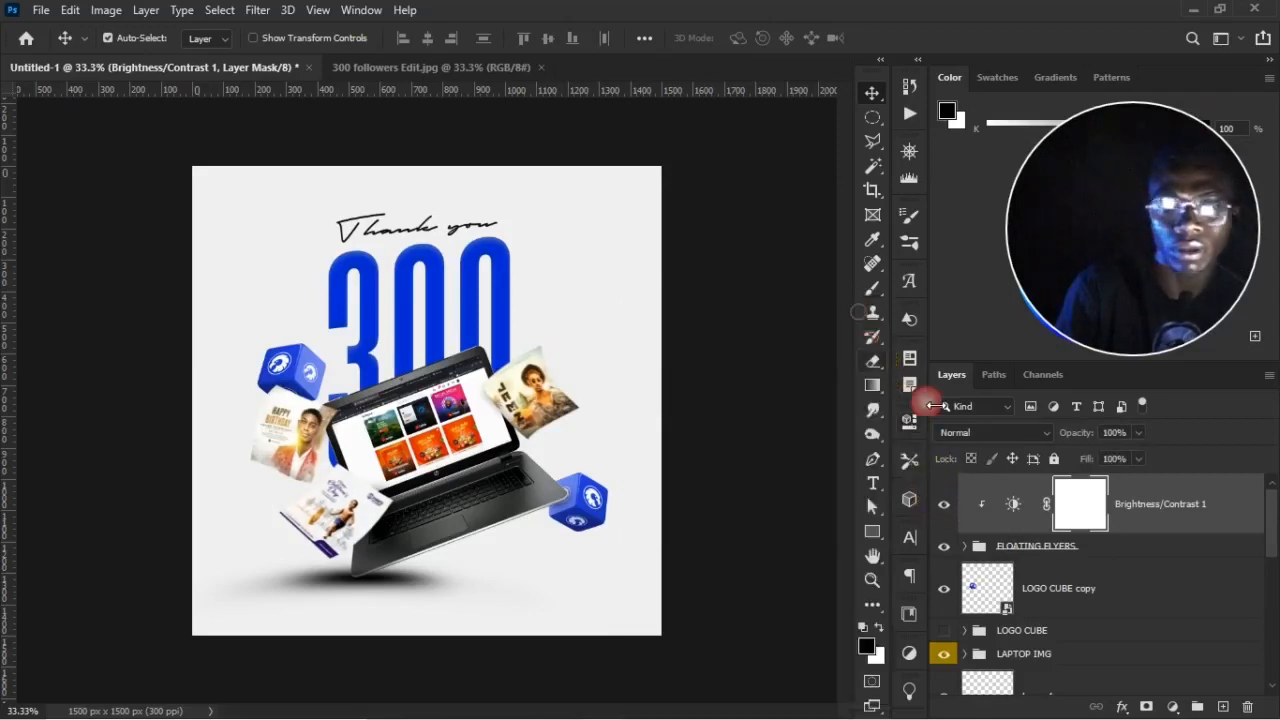
Create a new layer above the Brightness/Contrast adjustment and choose a golden yellow brush colour with hue 50, saturation 100 and brightness 100
left_click(1222, 707)
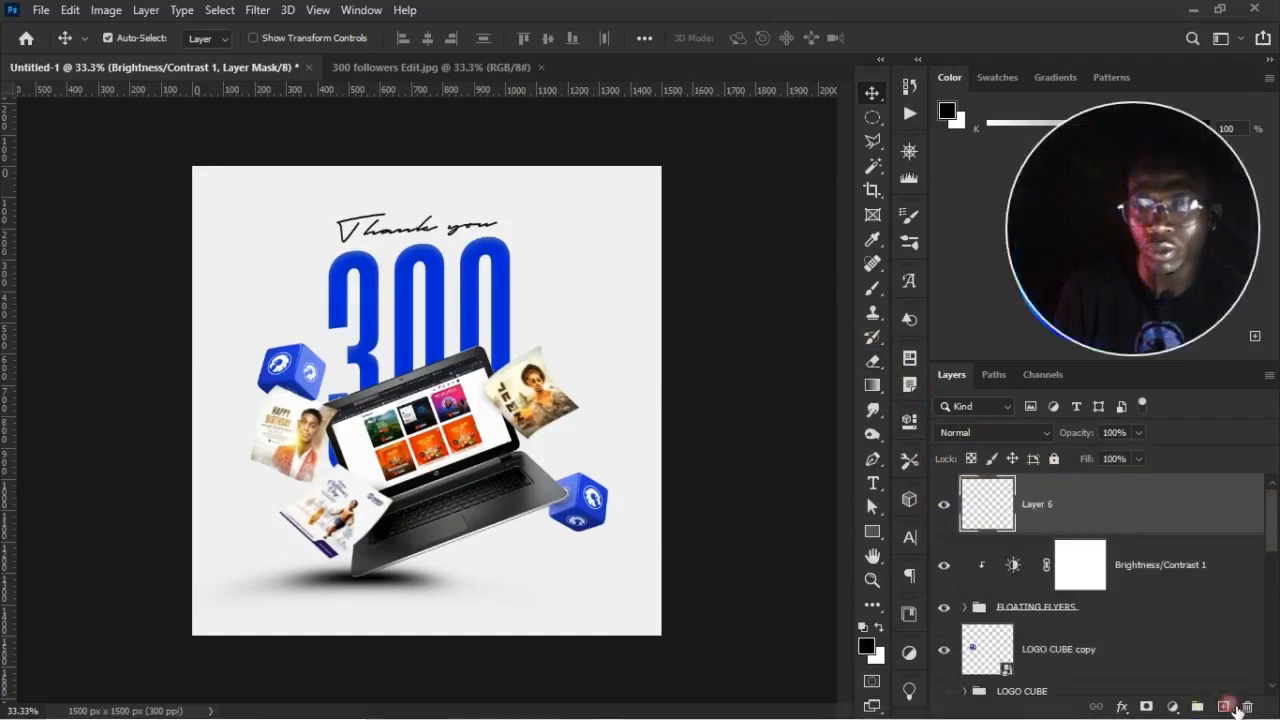
left_click(877, 301)
left_click_drag(1094, 123, 1040, 361)
left_click(1162, 199)
left_click_drag(1150, 258, 1196, 272)
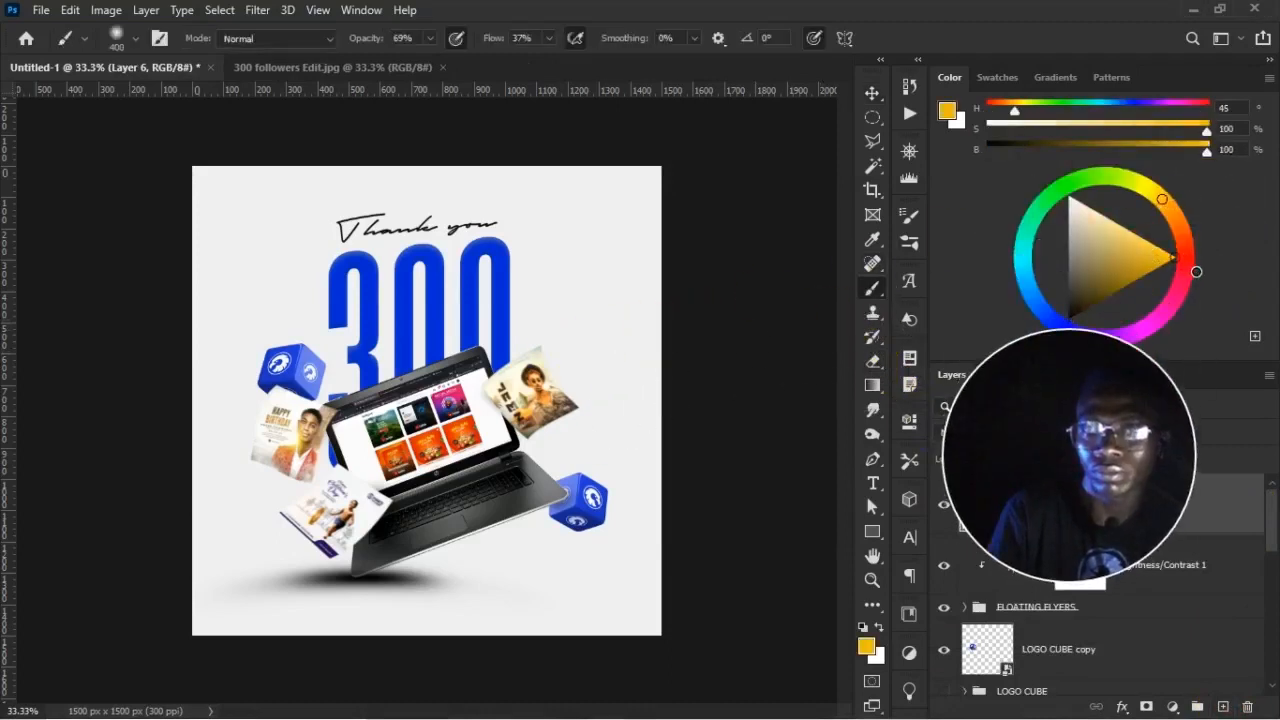
left_click_drag(1174, 213, 1153, 192)
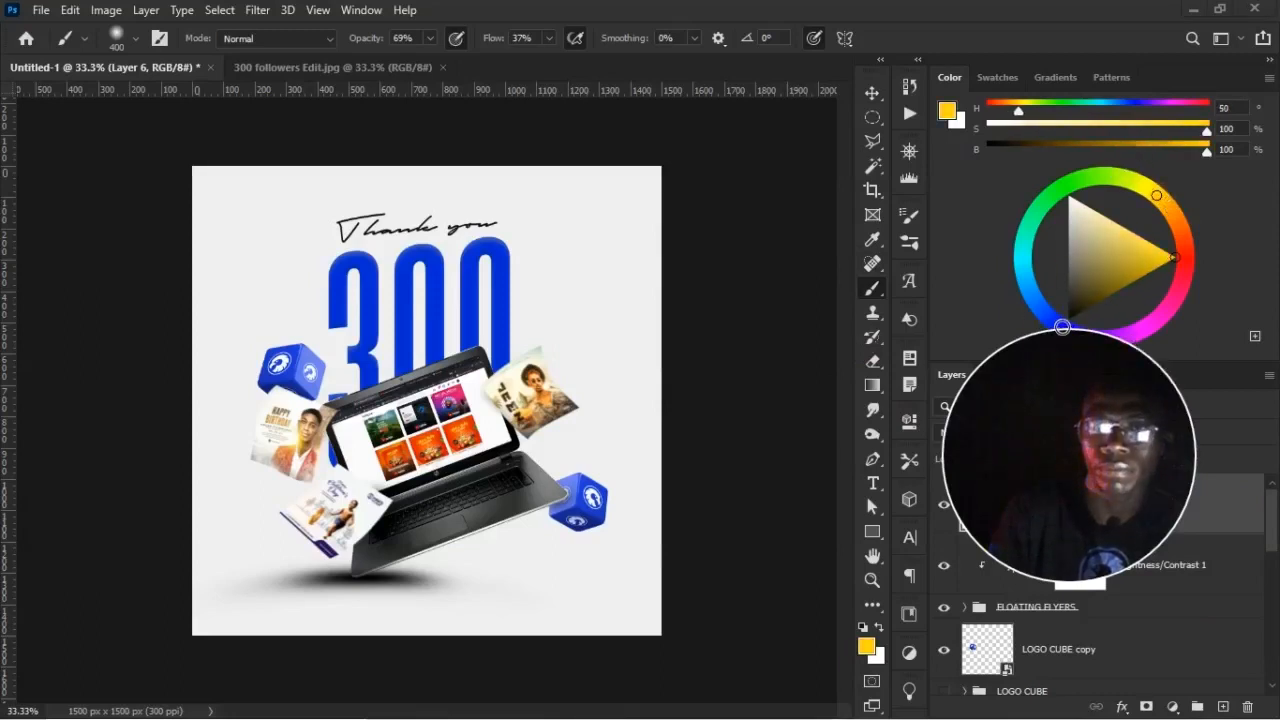
Following the reference, paint soft yellow glows over the laptop's right side and the left-hand flyers with a 500 px brush at 100% opacity and flow
left_click_drag(1056, 352, 1100, 158)
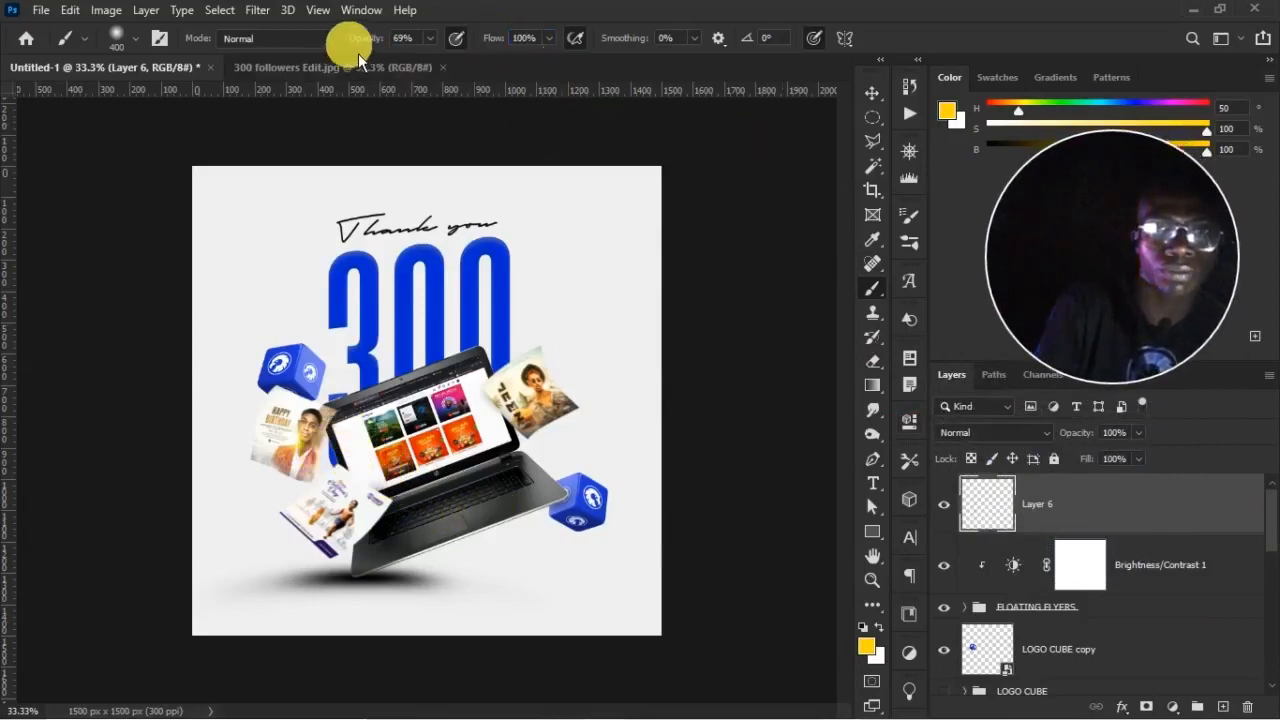
left_click_drag(375, 45, 529, 254)
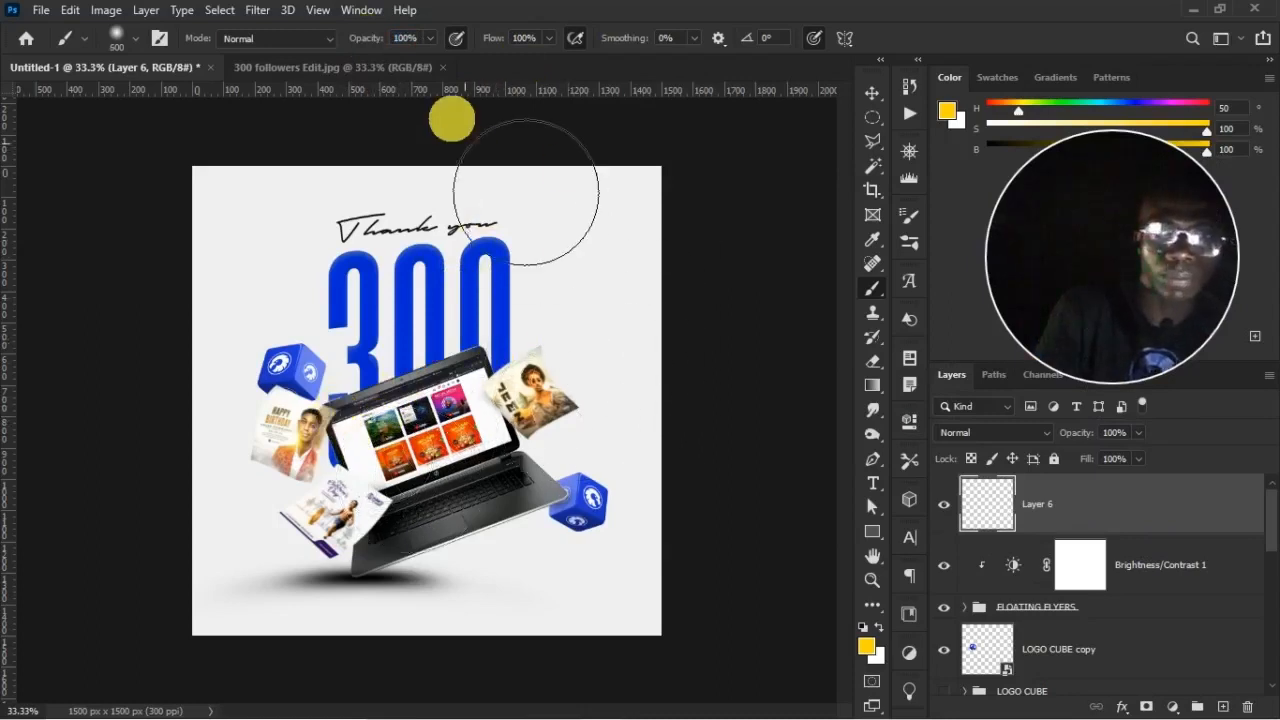
left_click(377, 68)
left_click(152, 70)
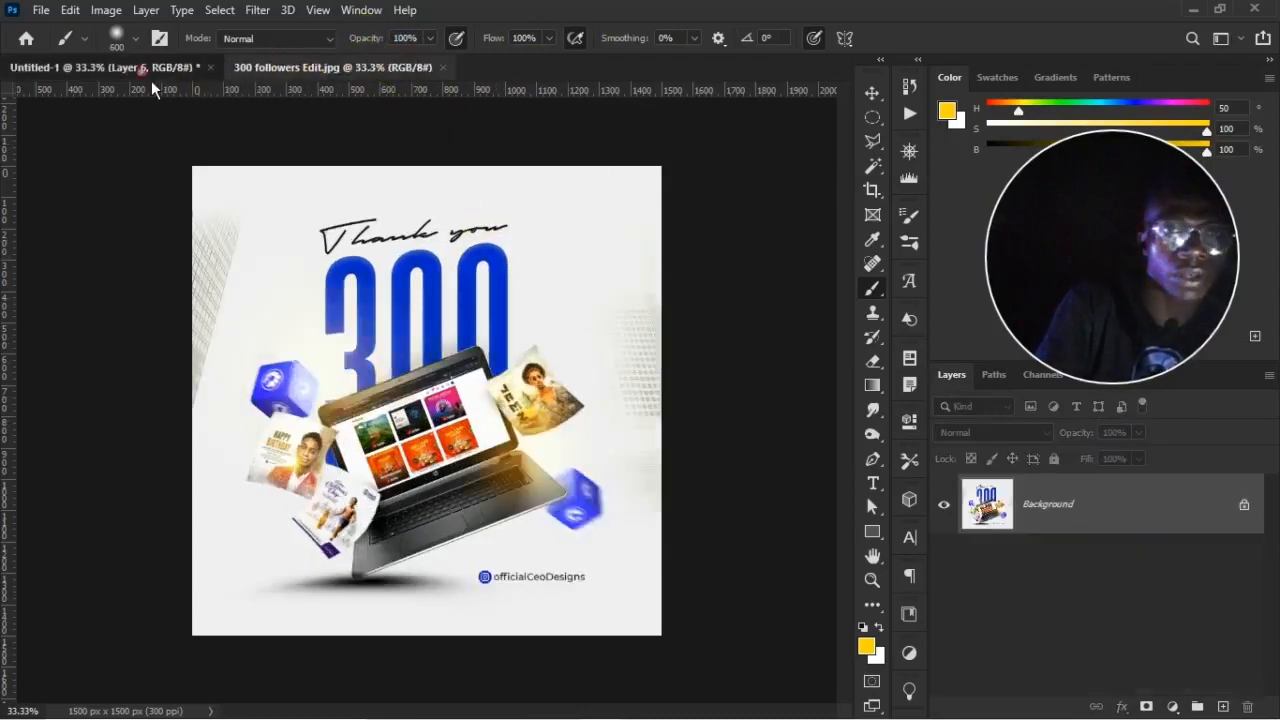
key("bracketleft")
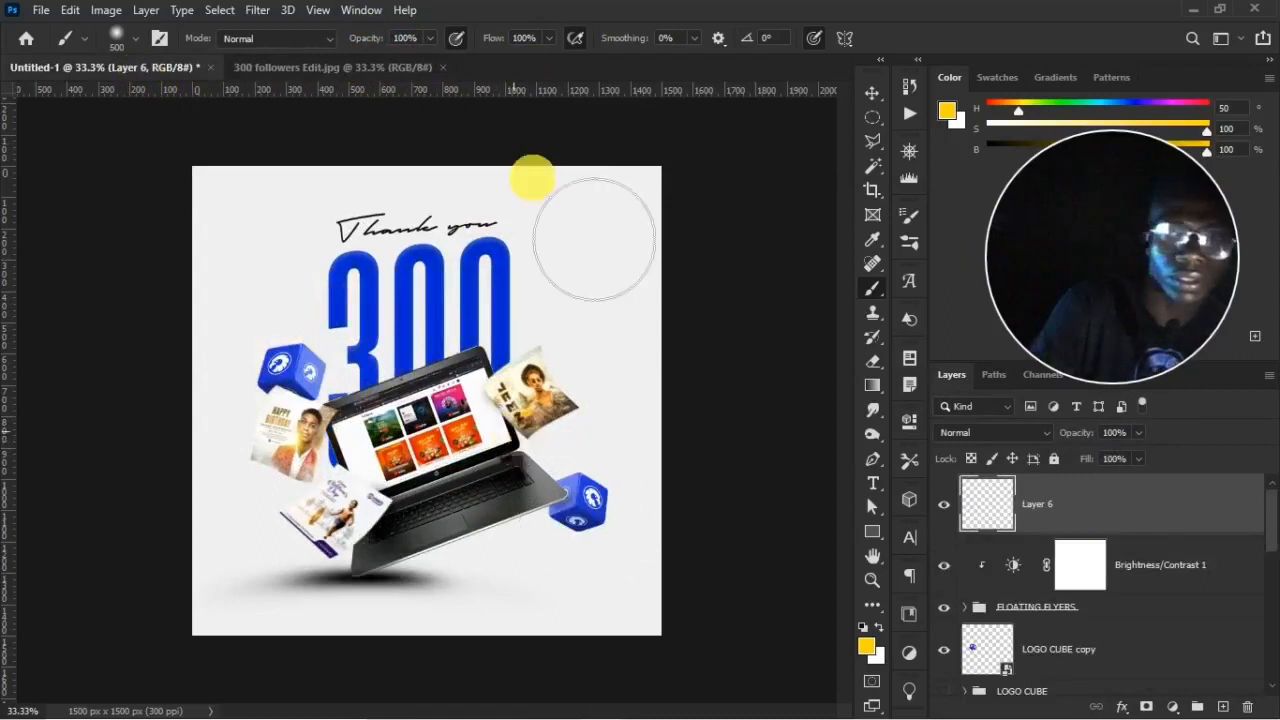
left_click_drag(537, 449, 530, 455)
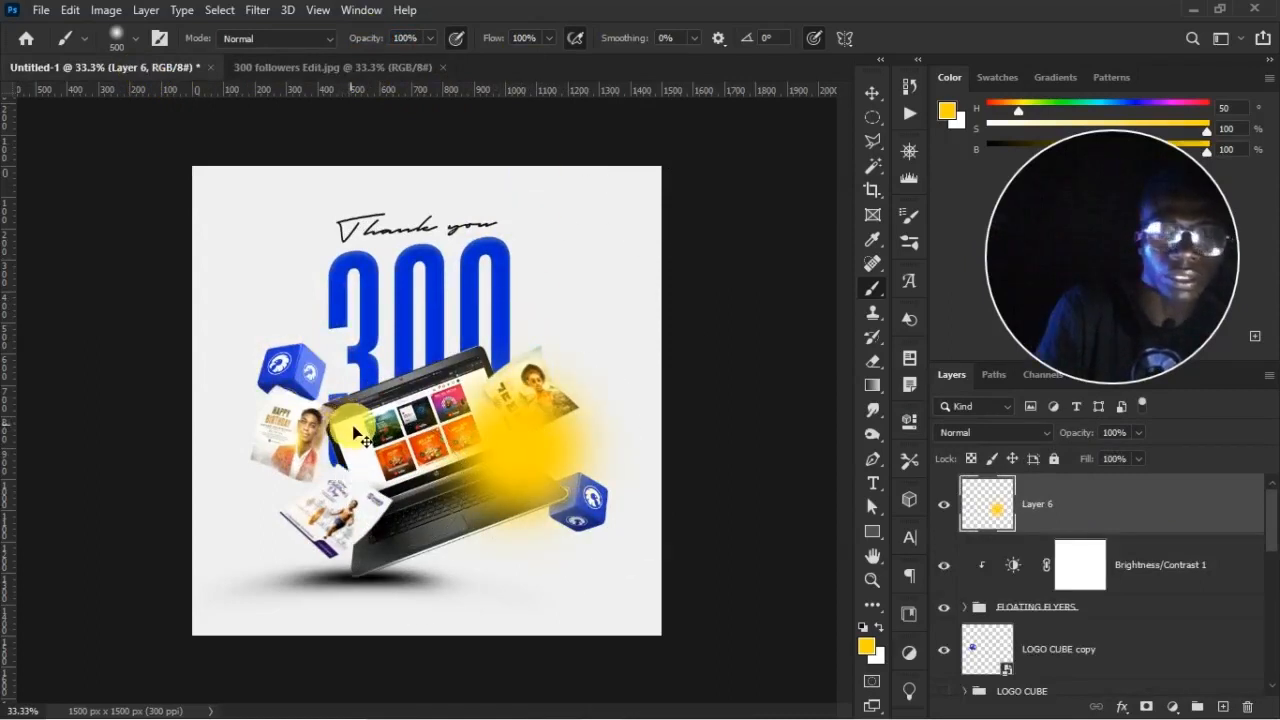
key("ctrl+z")
left_click_drag(589, 508, 600, 470)
mouse_move(382, 468)
left_mouse_down()
mouse_move(305, 405)
mouse_move(375, 470)
left_mouse_up()
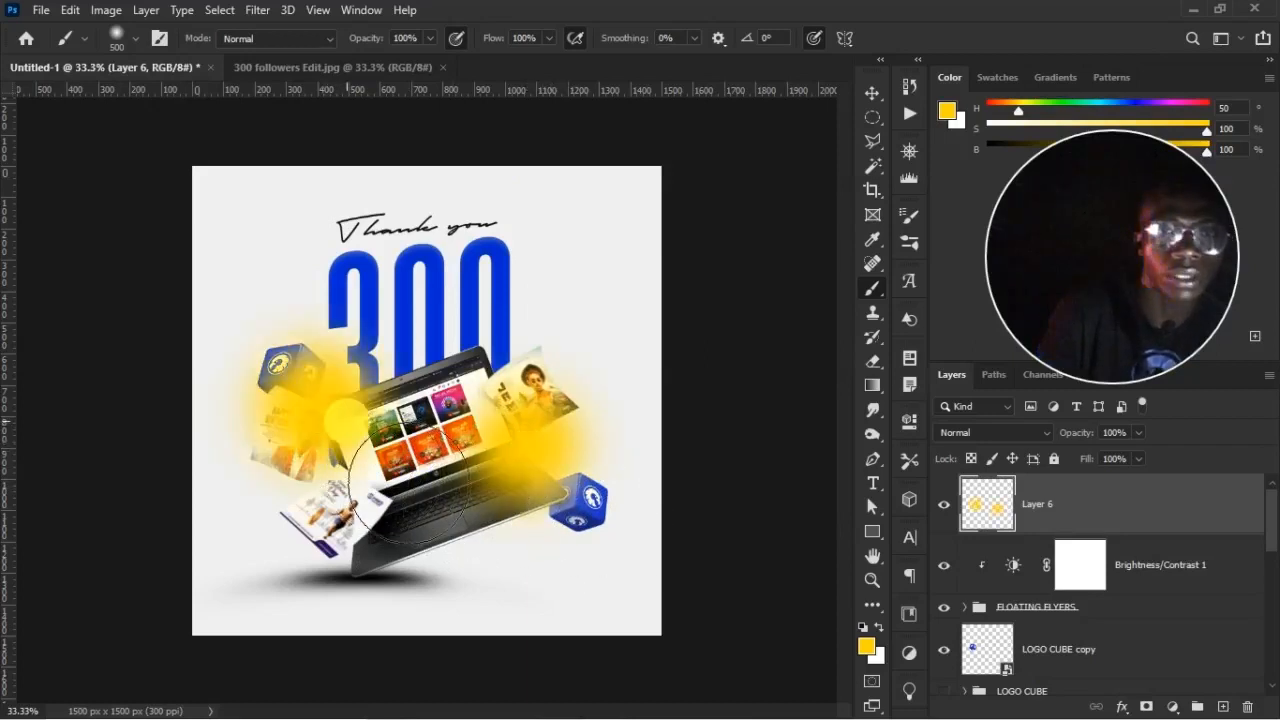
Set the yellow glow layer's blend mode to Screen, with 74% opacity and 76% fill
left_click(968, 434)
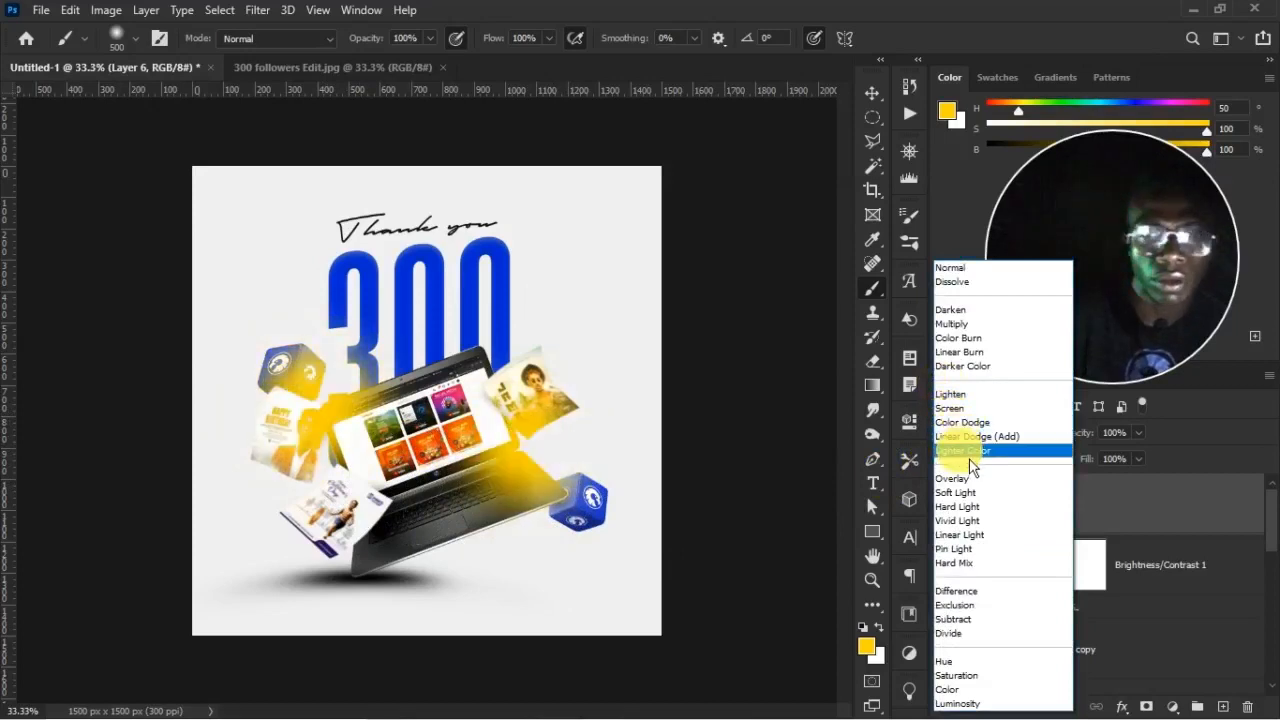
left_click(971, 409)
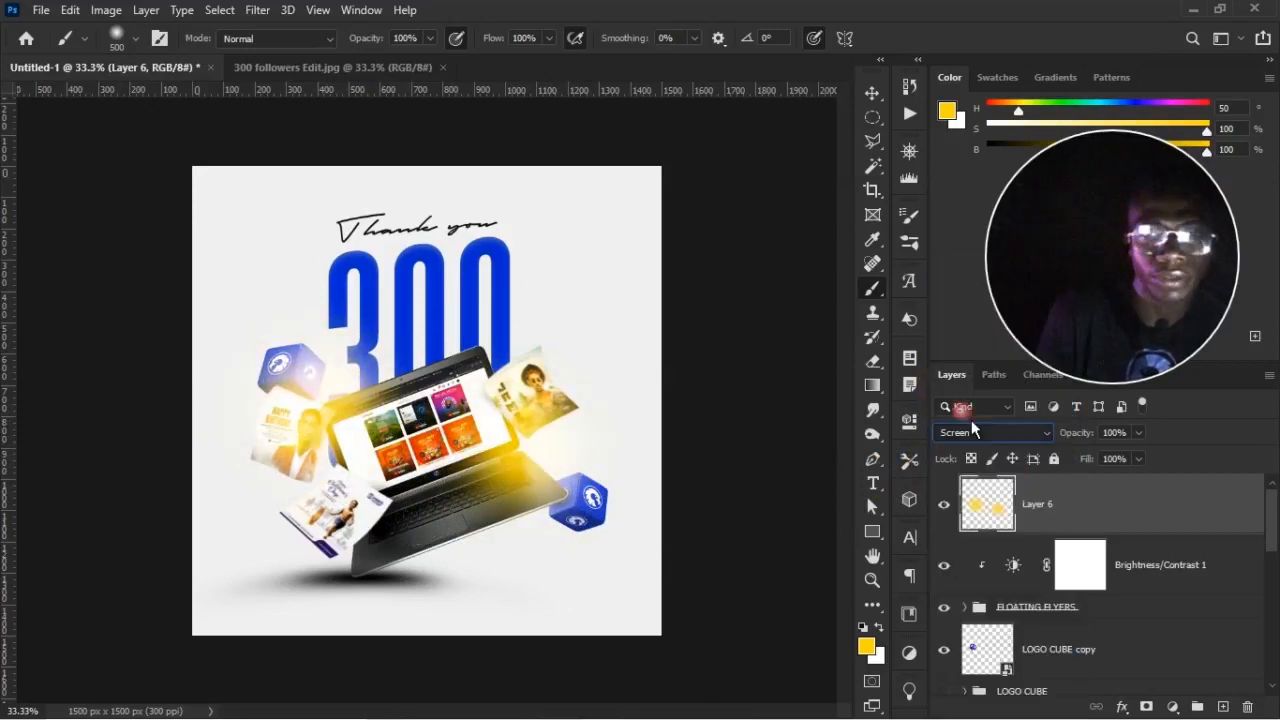
mouse_move(1090, 462)
left_mouse_down()
mouse_move(1089, 441)
mouse_move(1093, 458)
left_mouse_up()
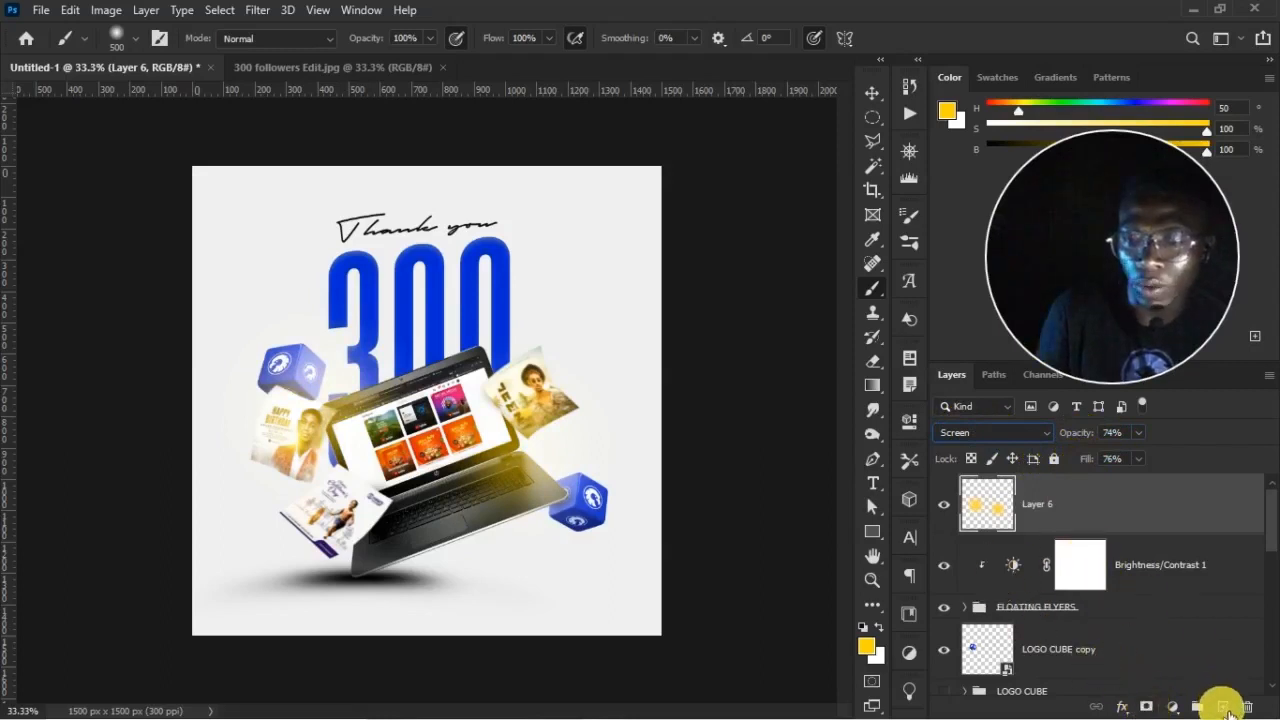
Create a new layer above the yellow glow layer and dab a soft white 500 px glow at the laptop screen's upper-left corner
left_click(1222, 706)
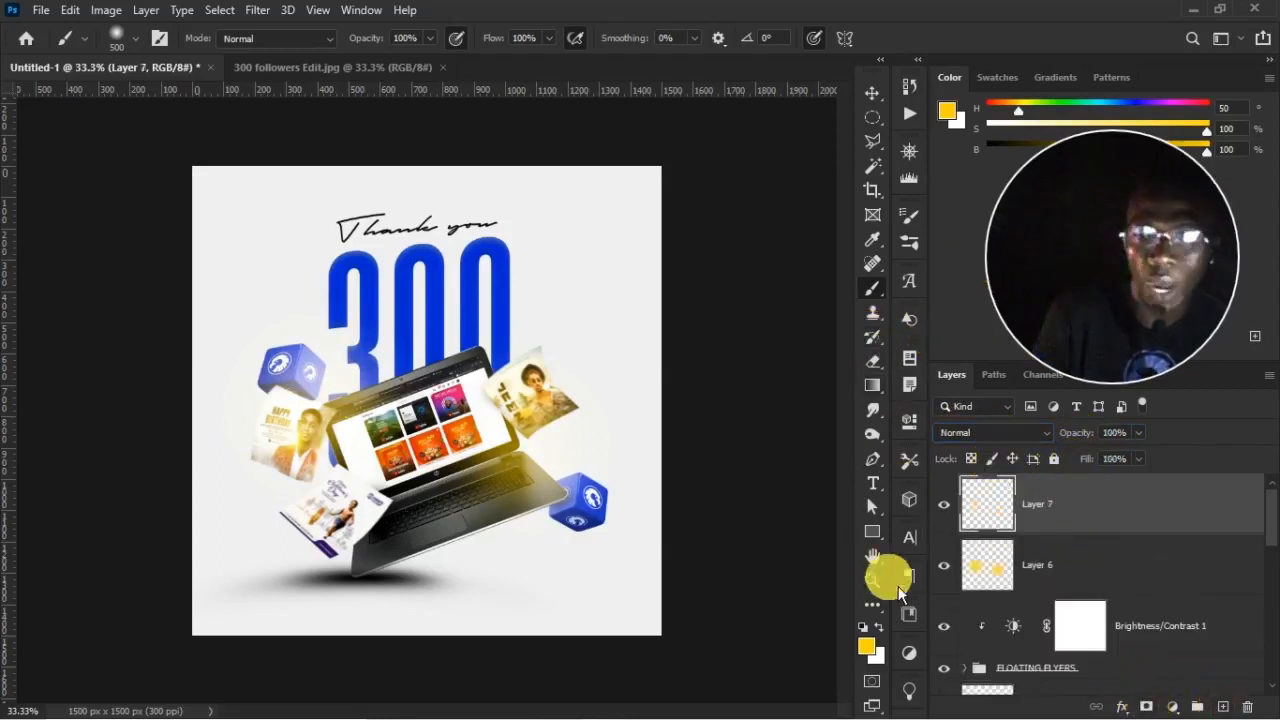
left_click(880, 628)
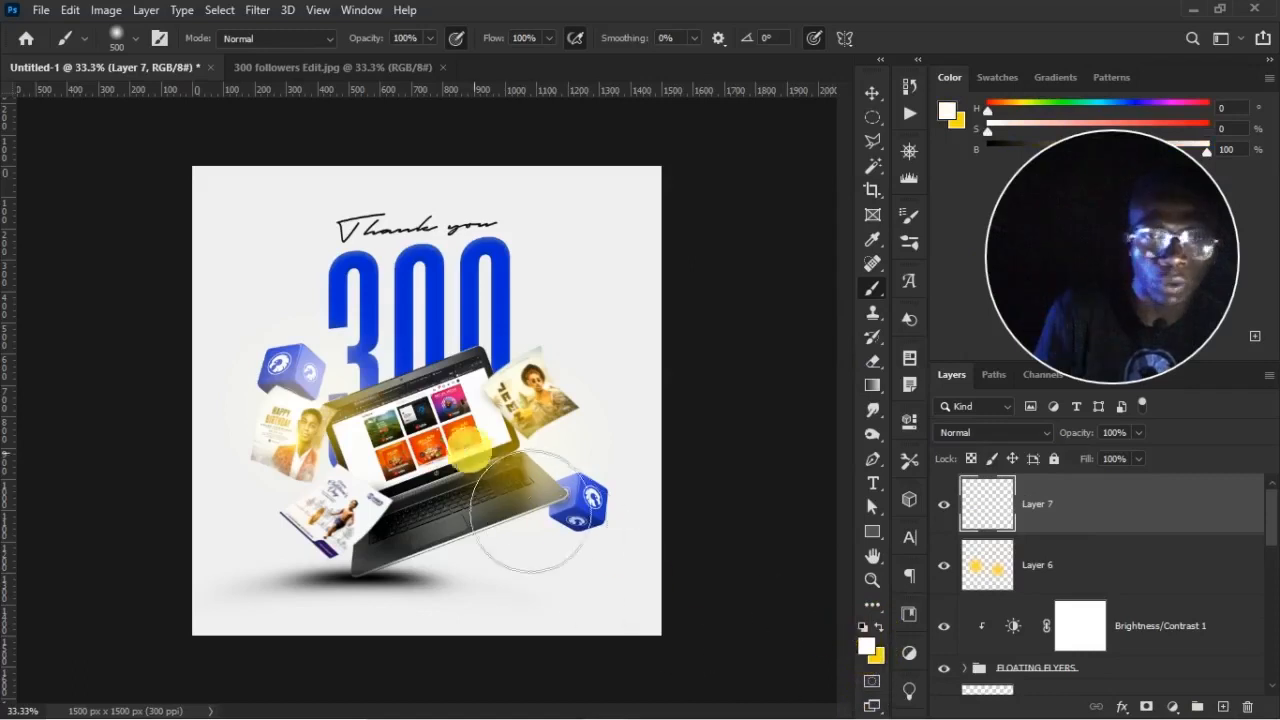
left_click(334, 393)
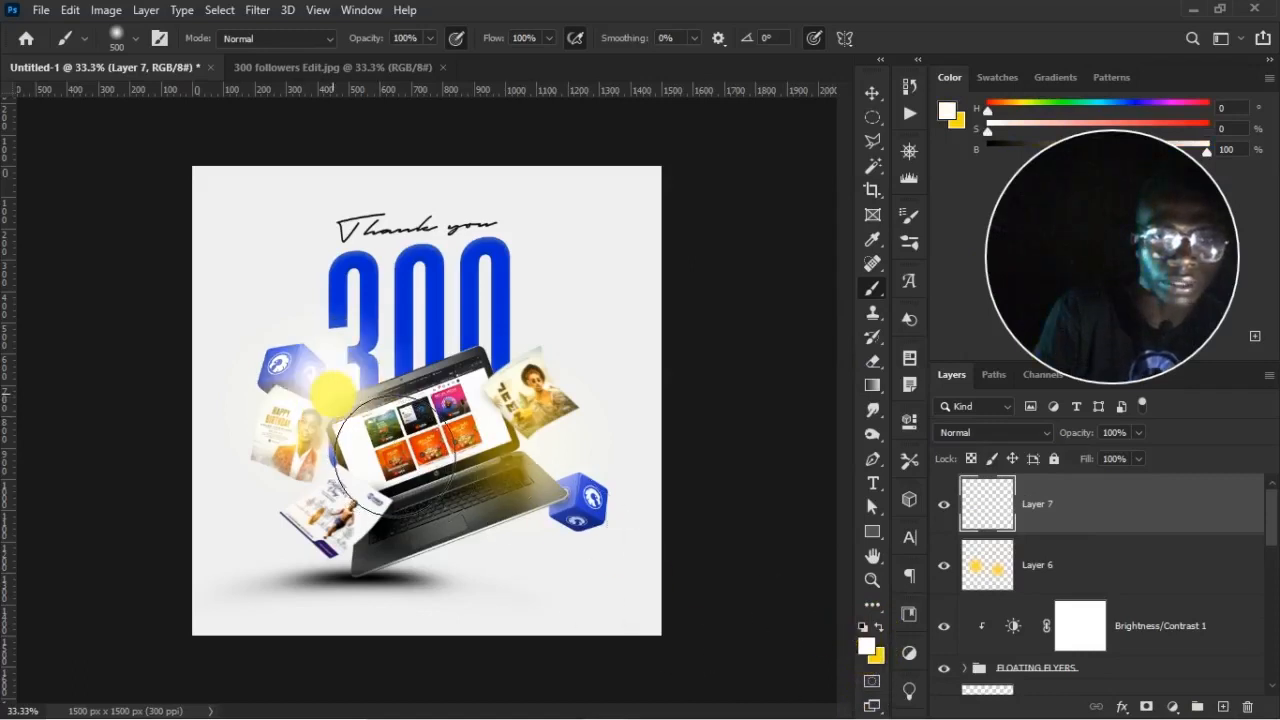
Set the white glow layer's blend mode to Screen, with 66% opacity and 49% fill
left_click(1005, 433)
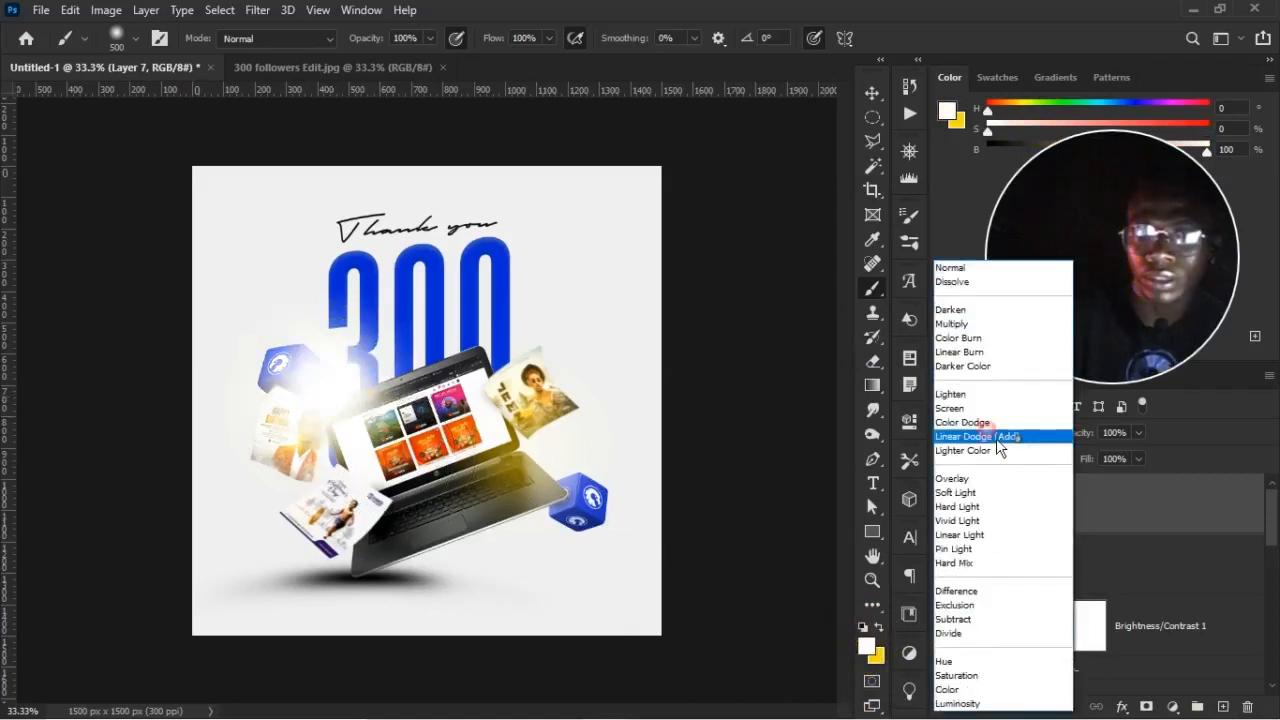
left_click(967, 410)
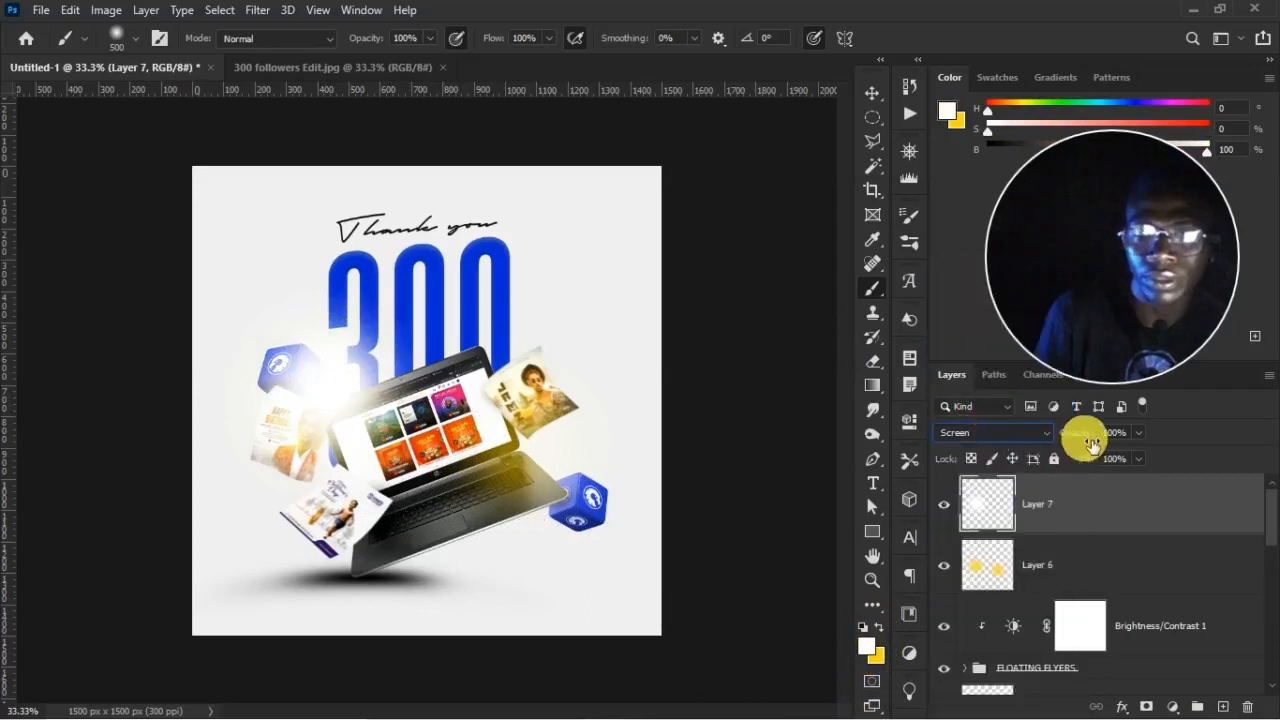
left_click_drag(1086, 461, 1075, 459)
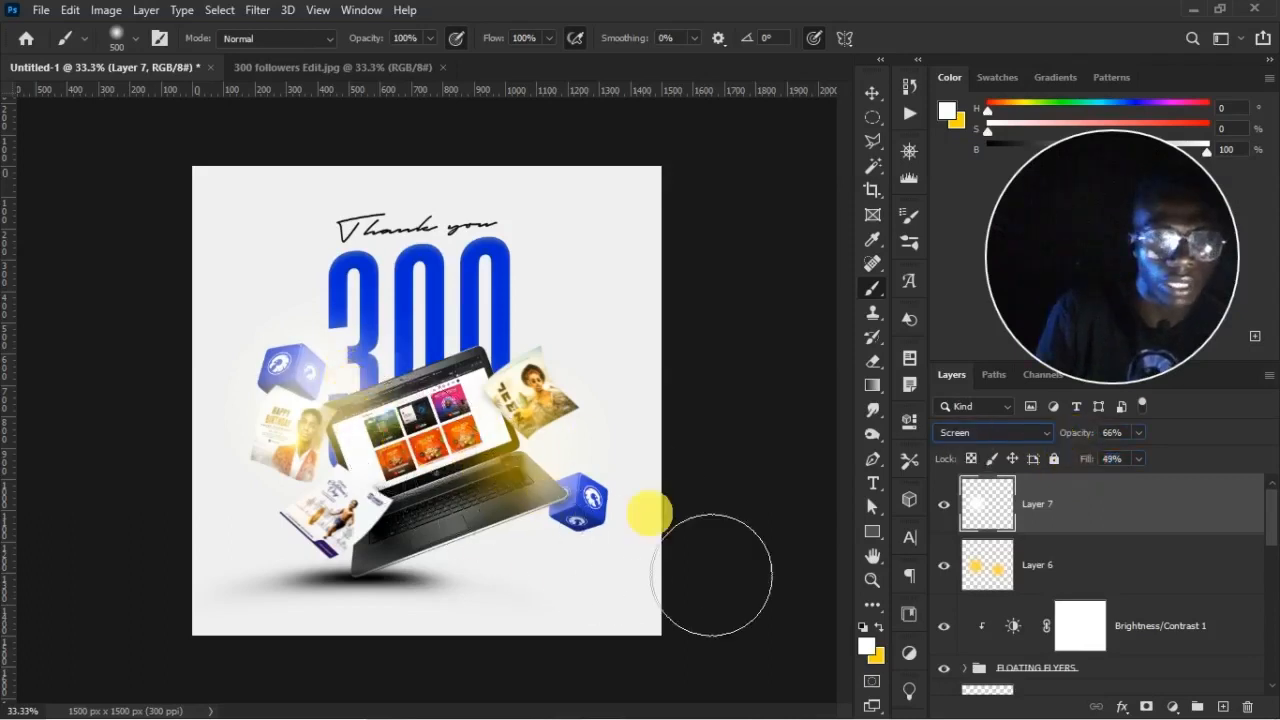
Transform the white glow, shifting it slightly down and right and scaling it down around the laptop's upper-left corner
key("ctrl+t")
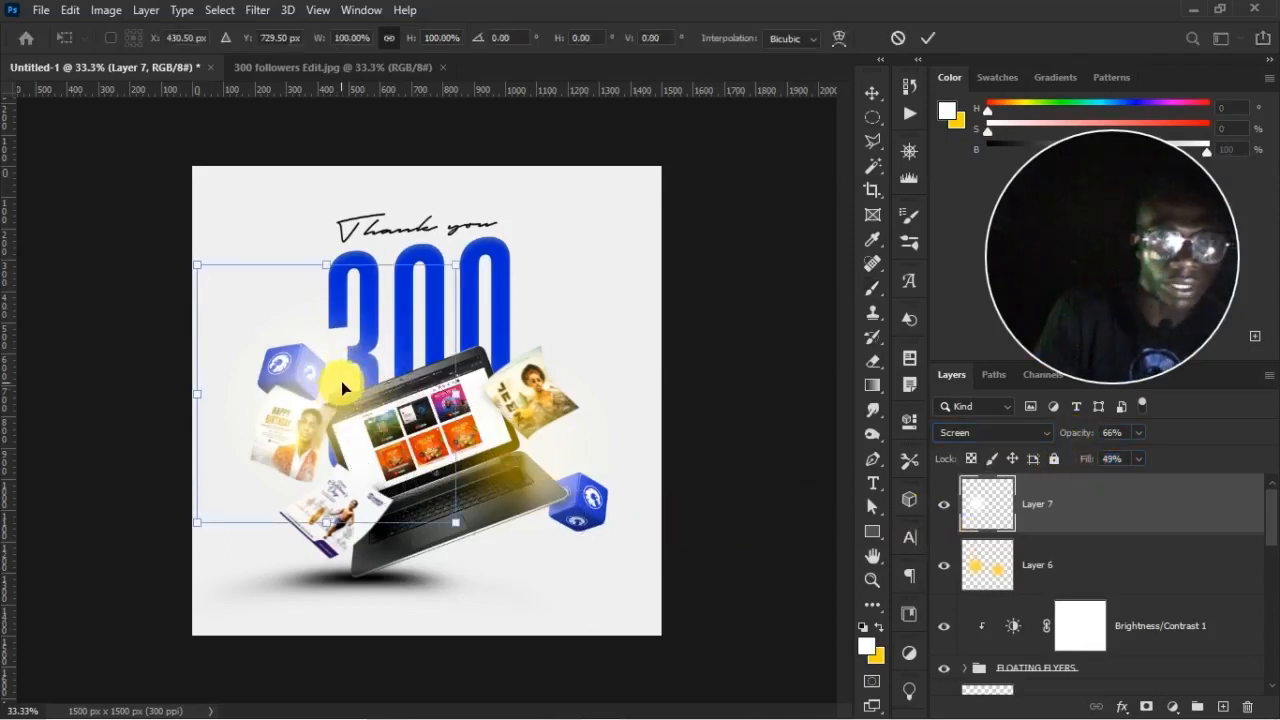
left_click_drag(341, 381, 346, 400)
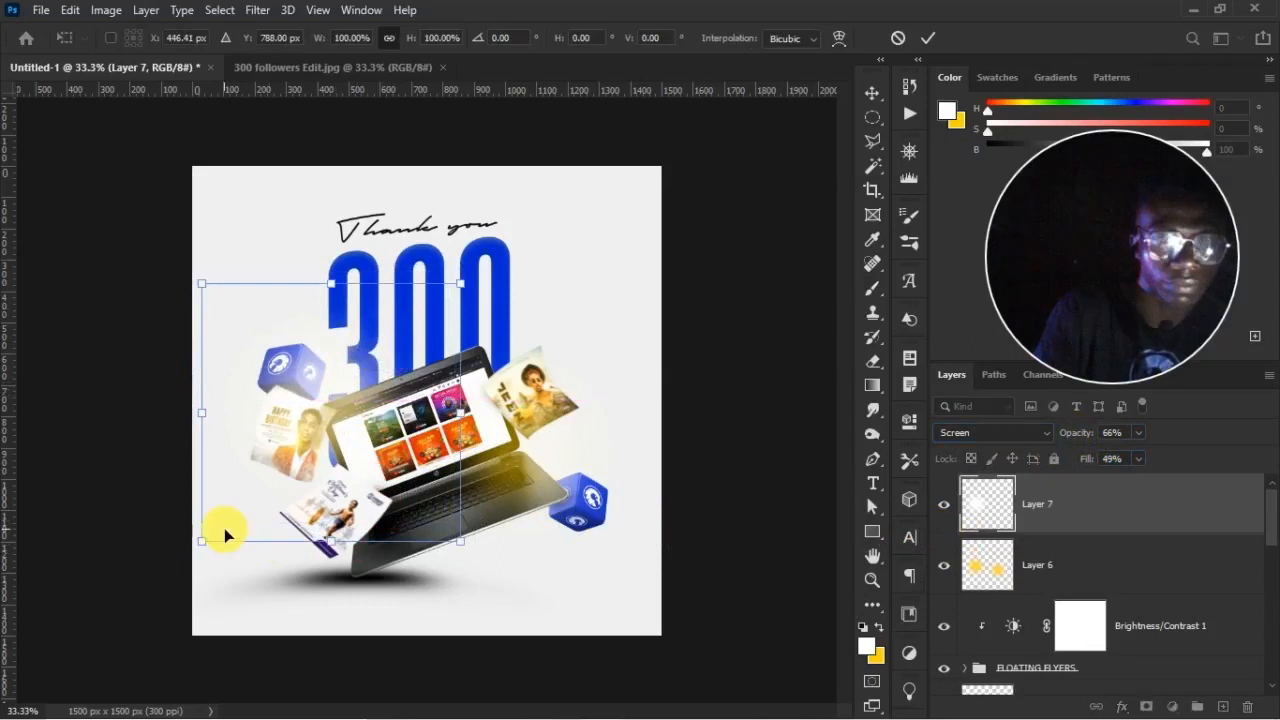
left_click_drag(209, 529, 257, 505)
key("Return")
key("b")
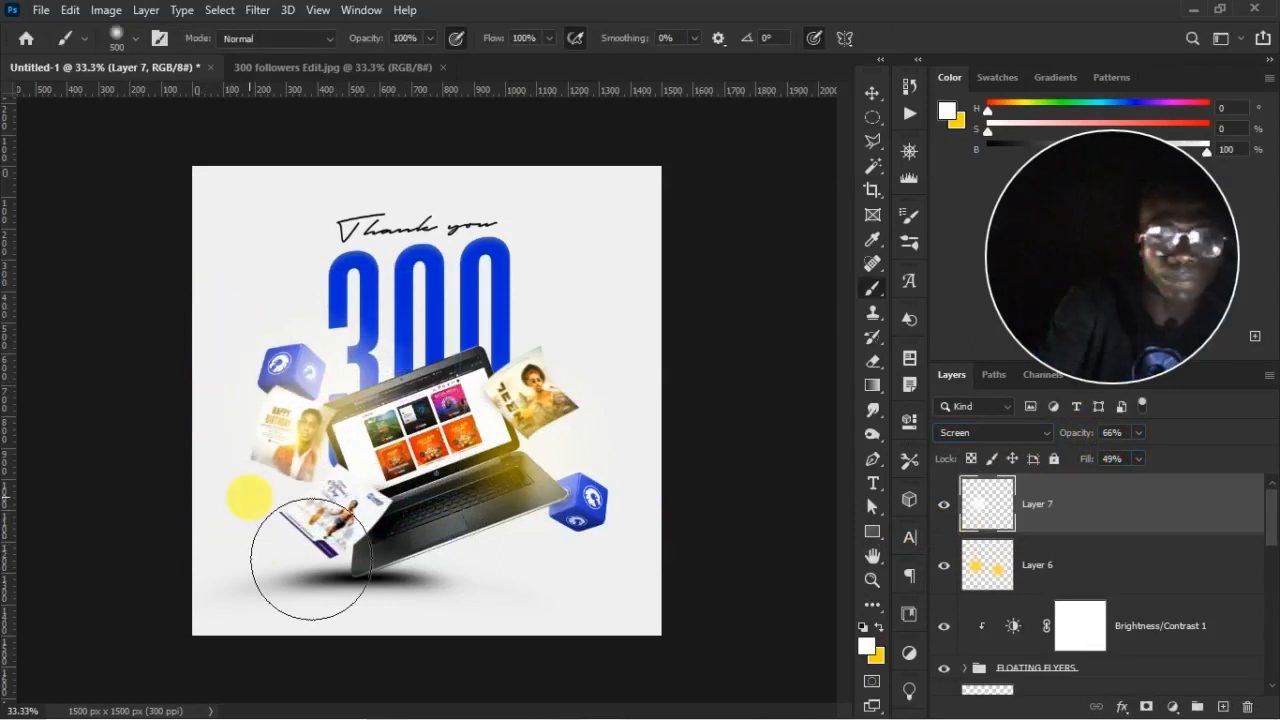
key("v")
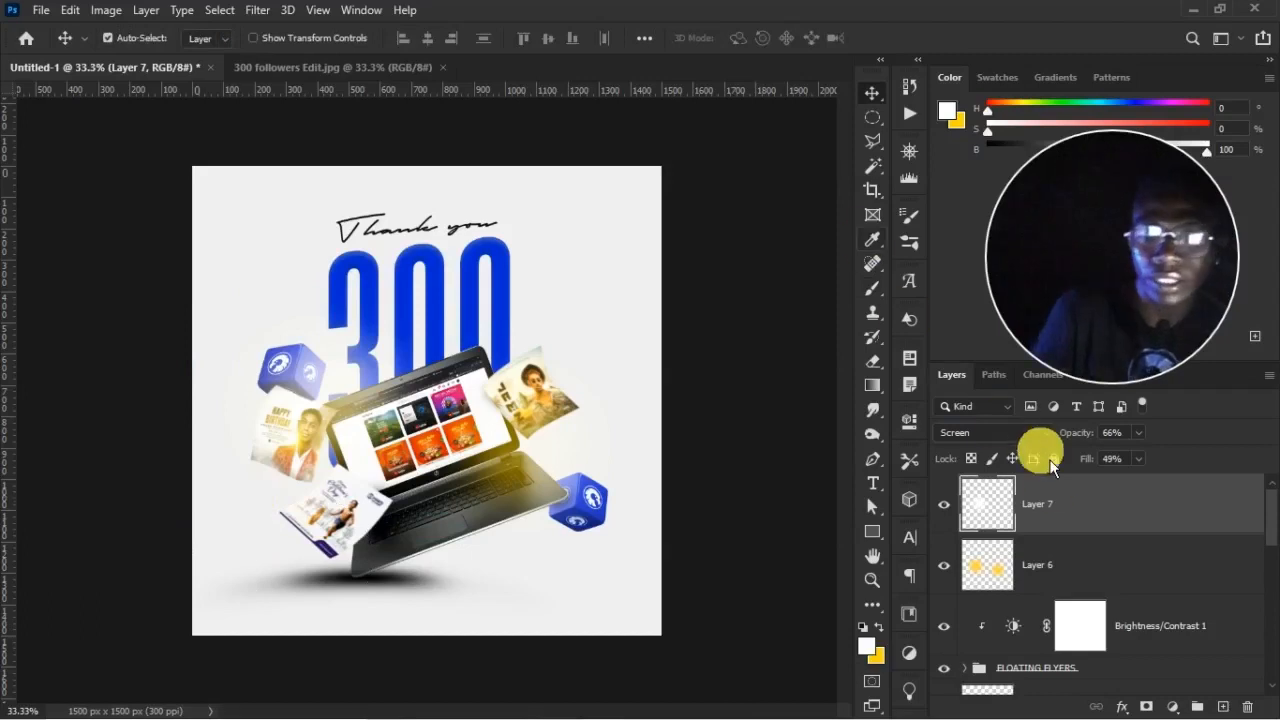
Place the white glow layer below the yellow glow layer and nudge the glow slightly right, towards the laptop
left_click_drag(1044, 510, 1043, 588)
left_click(943, 566)
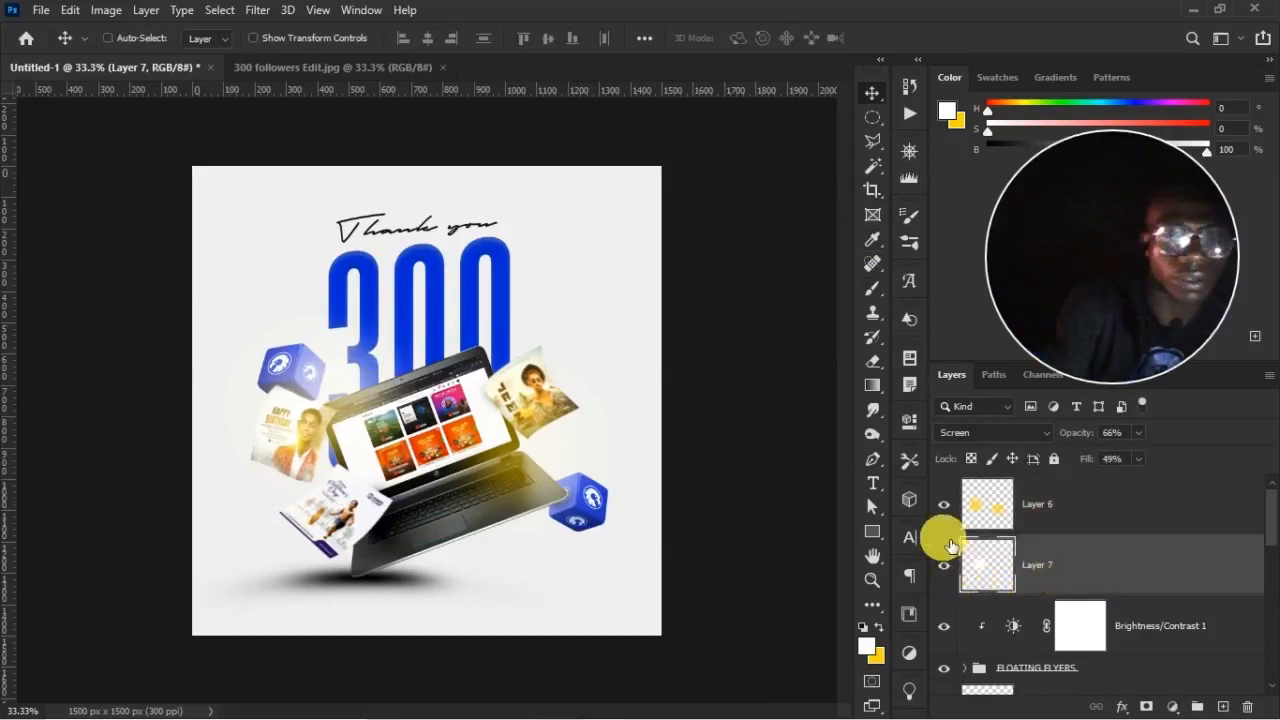
key("ctrl+t")
left_click_drag(340, 380, 366, 375)
key("Return")
left_click(1020, 565)
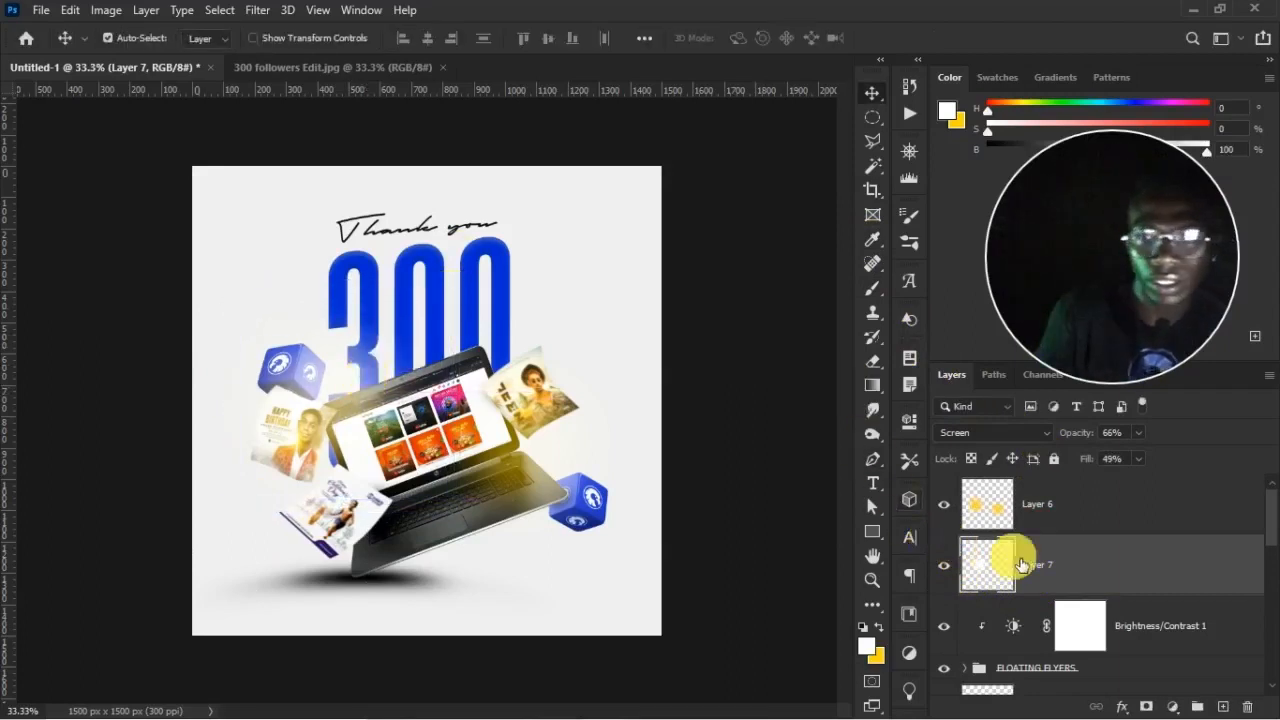
Add a layer mask to the yellow glow layer and paint black over the lower-left flyer and the laptop keyboard to reduce the glow
left_click(1092, 524)
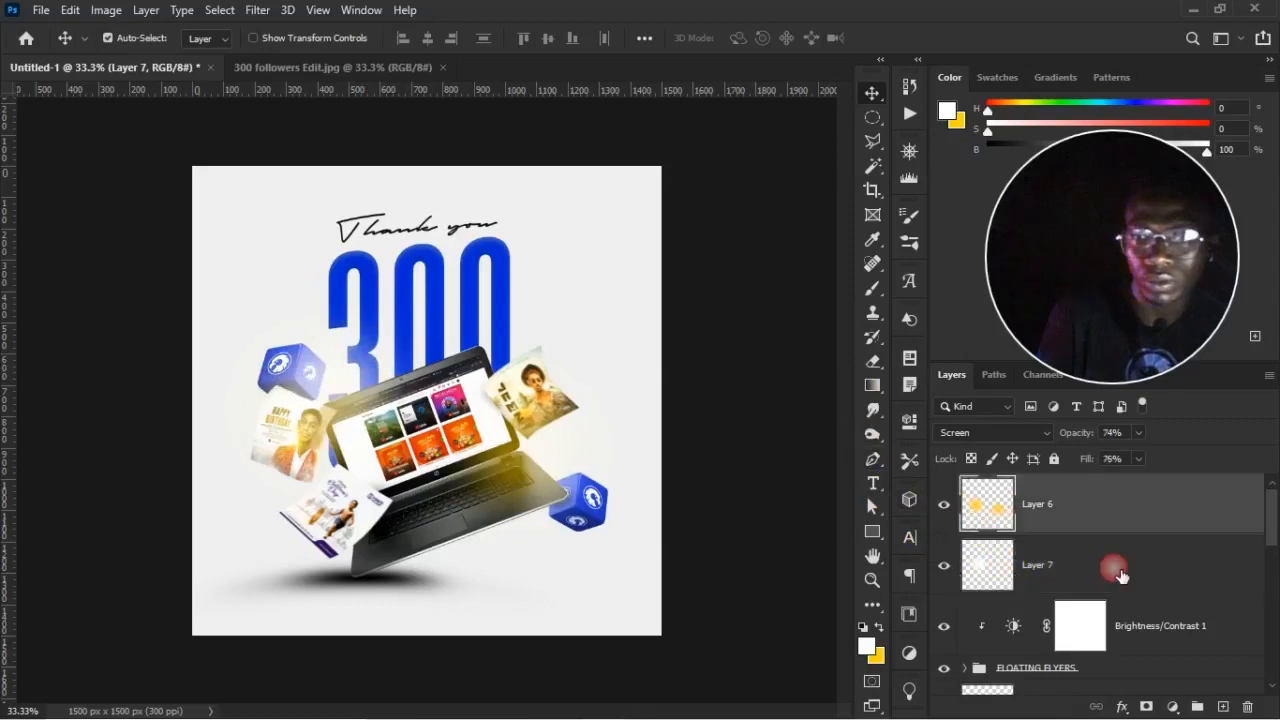
left_click(1153, 708)
key("d")
key("x")
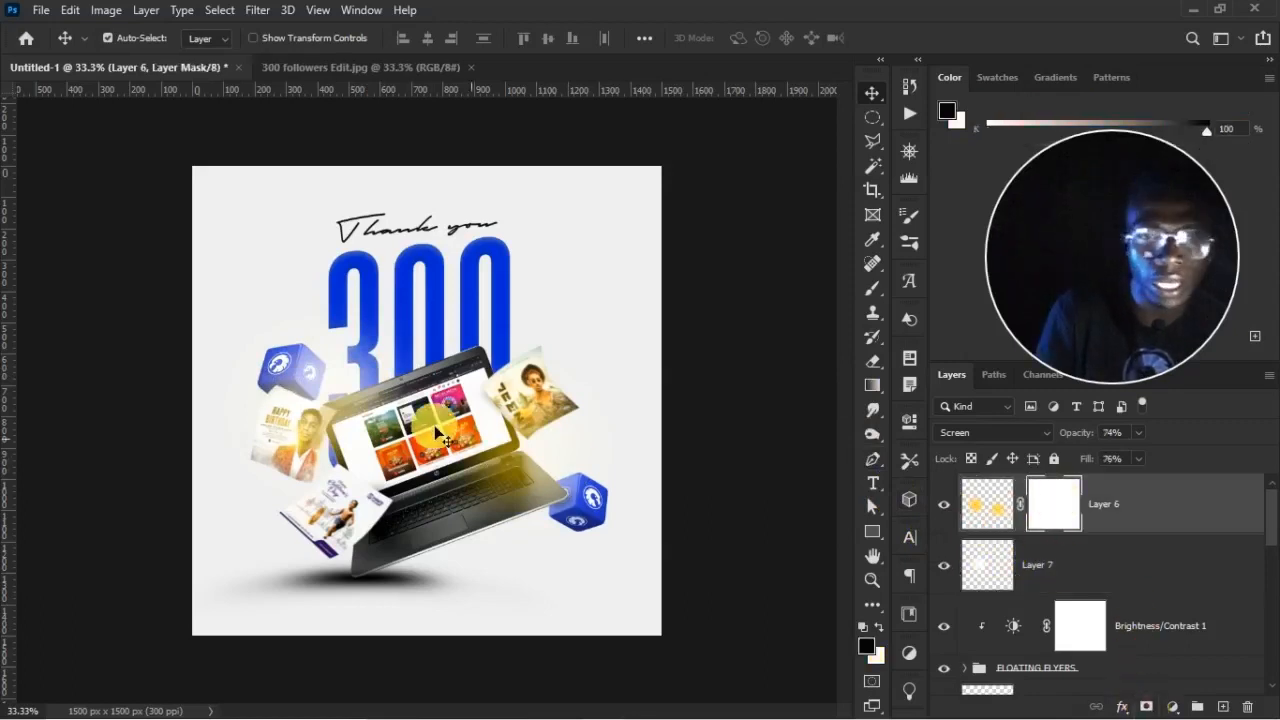
key("b")
mouse_move(372, 487)
left_mouse_down()
mouse_move(344, 433)
mouse_move(334, 499)
left_mouse_up()
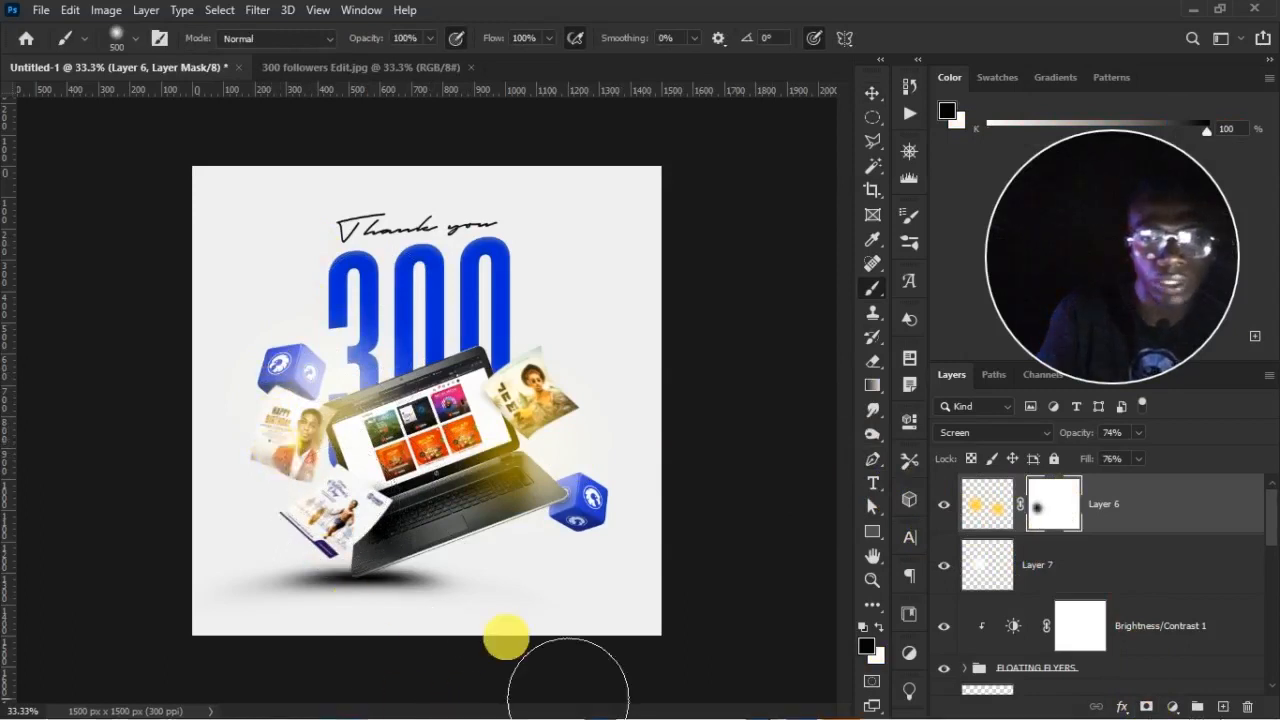
left_click(500, 510)
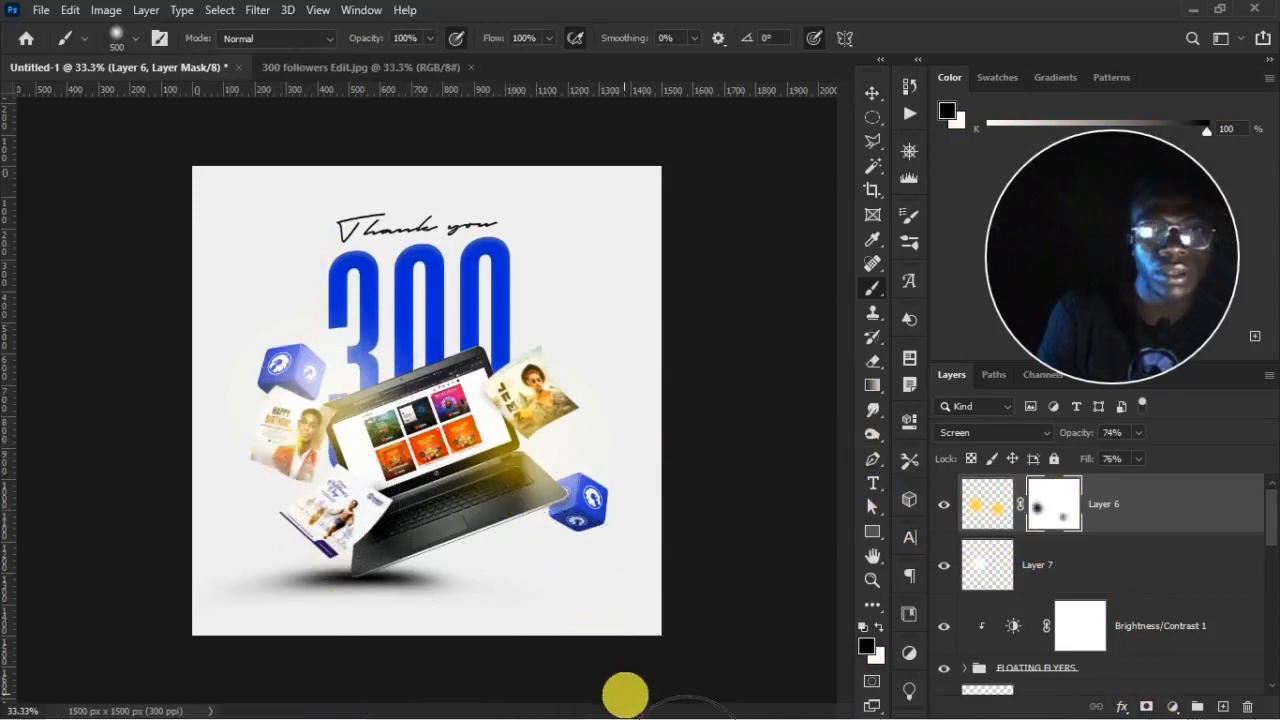
Lower the brush to 57% opacity and 34% flow, and check the whole composition
left_click_drag(496, 39, 475, 43)
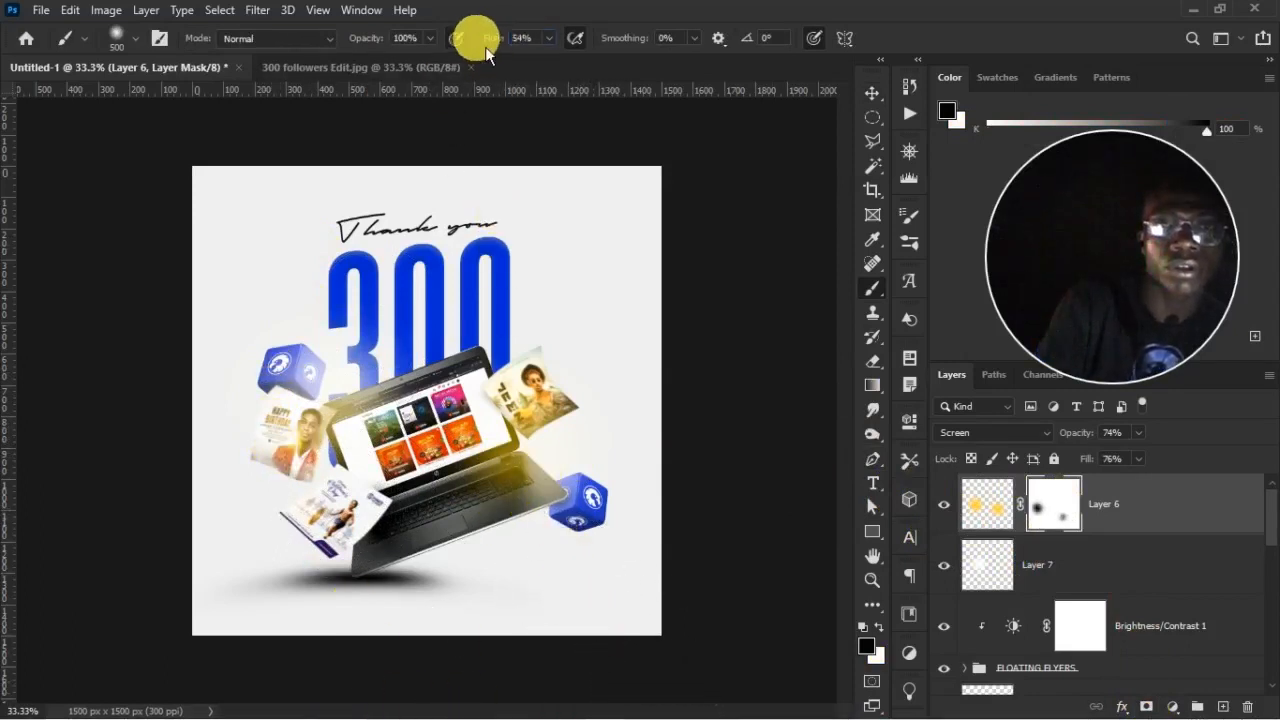
left_click_drag(376, 40, 347, 50)
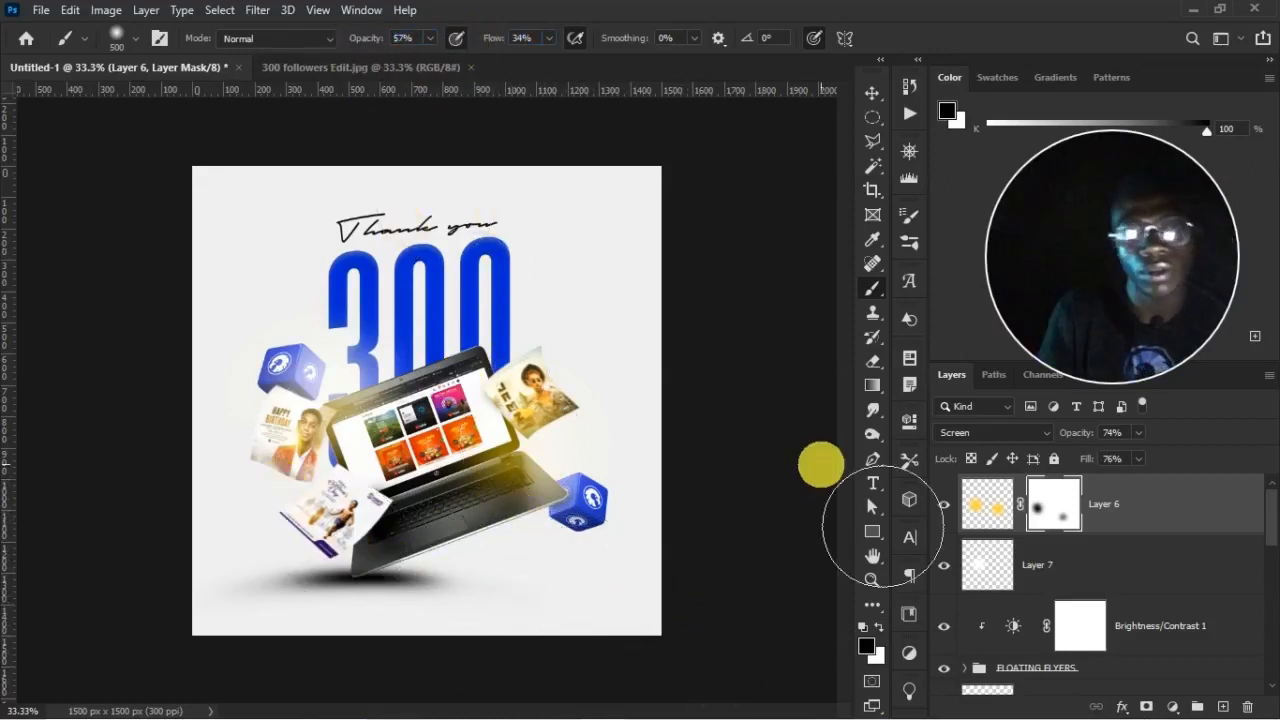
key("v")
key("ctrl+minus")
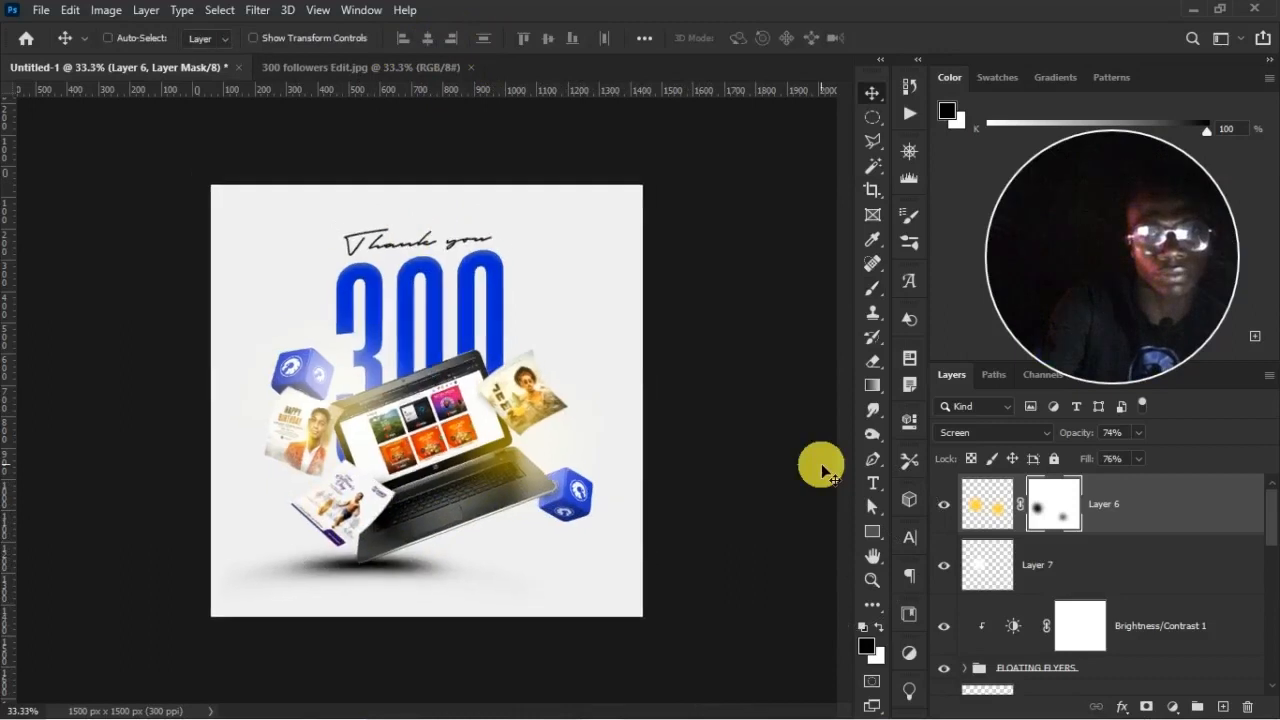
key("ctrl+plus")
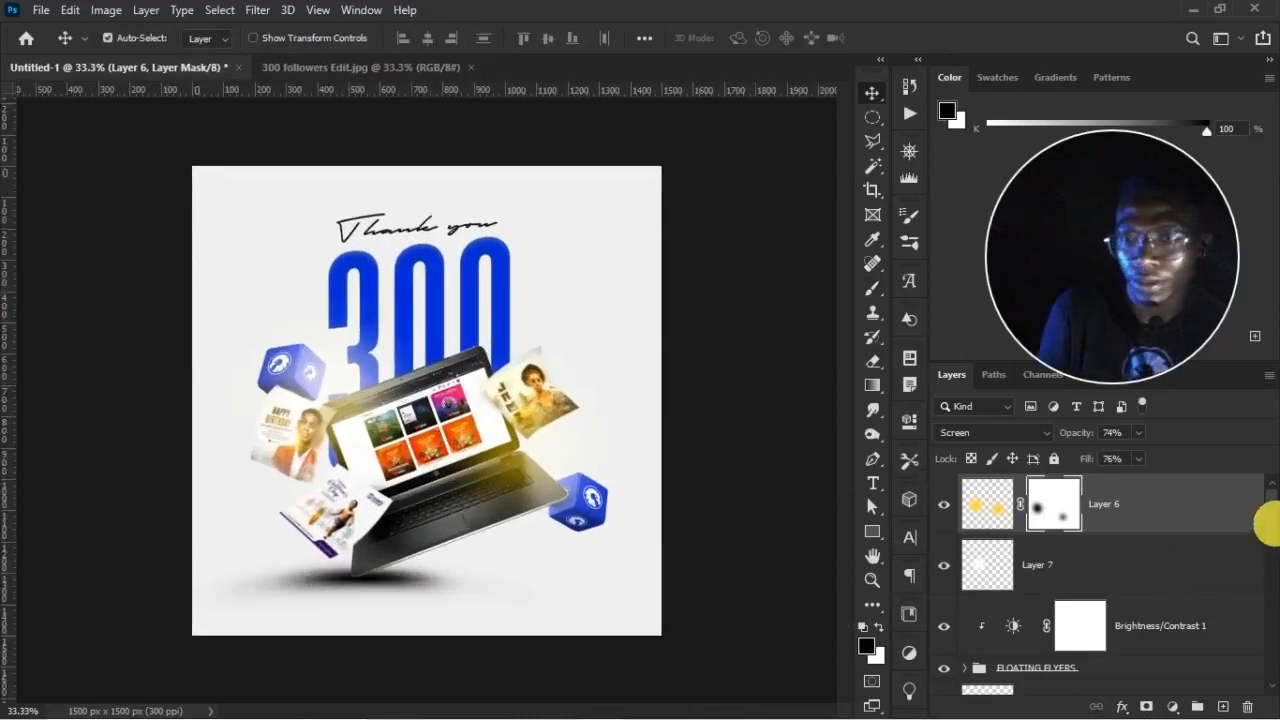
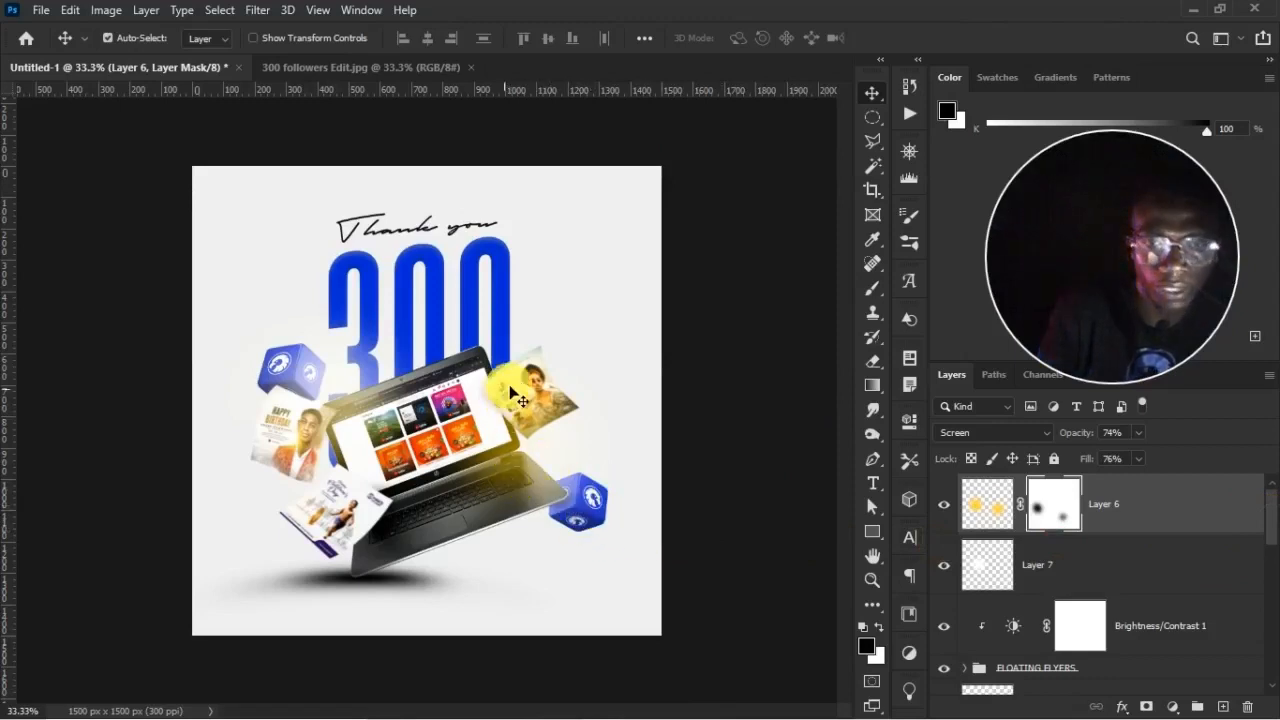
Find the SHADOW layer at the base of the FLOATING FLYERS group and add a layer mask to it
left_click(552, 388)
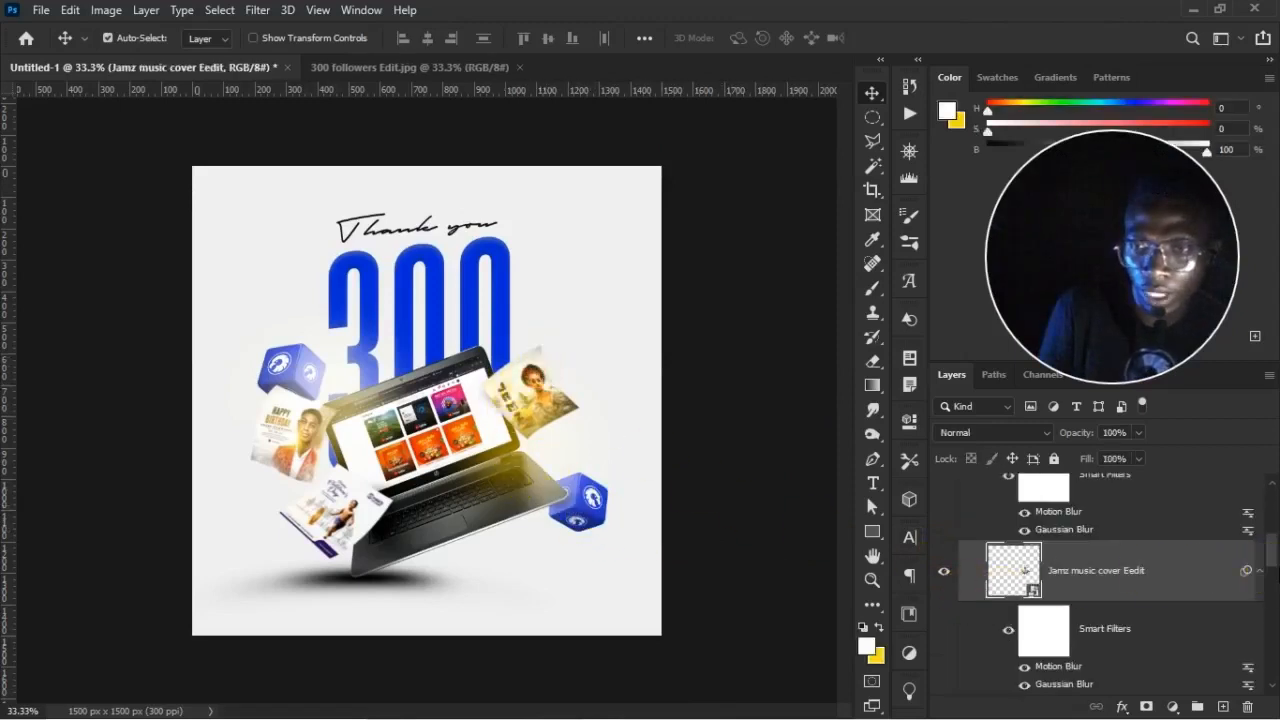
scroll(1264, 570, "down", 3)
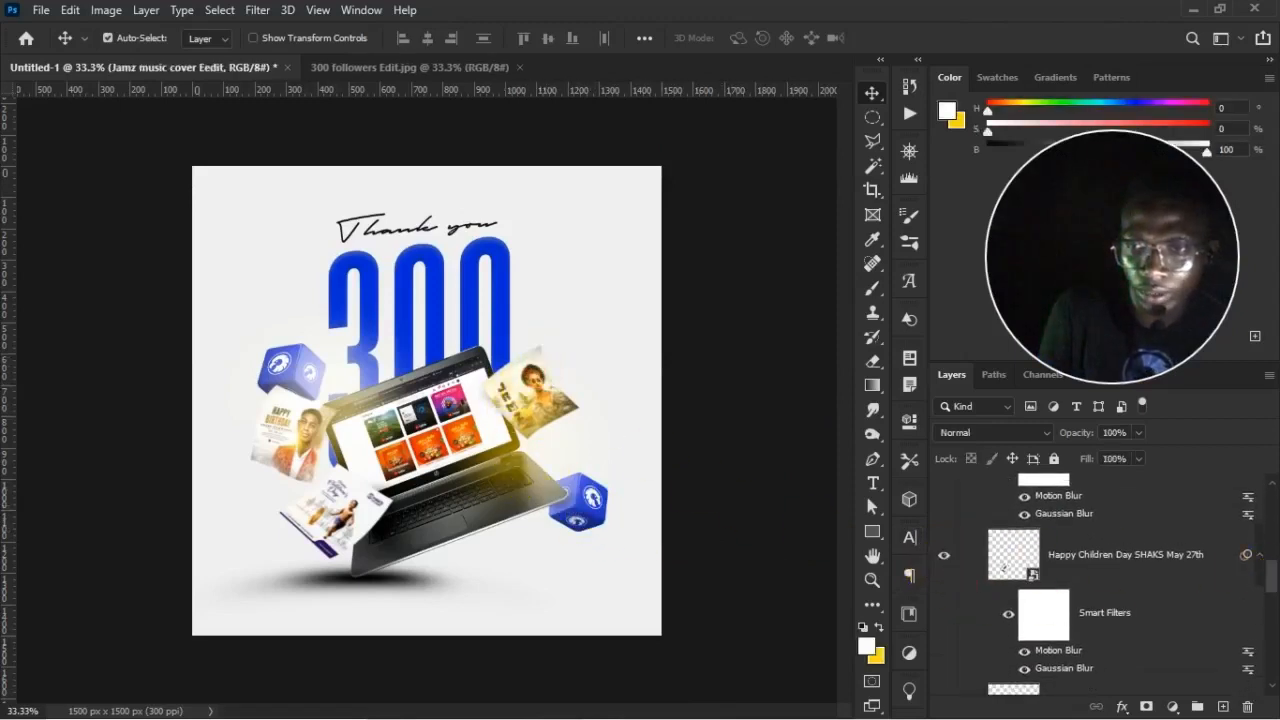
scroll(1221, 607, "down", 3)
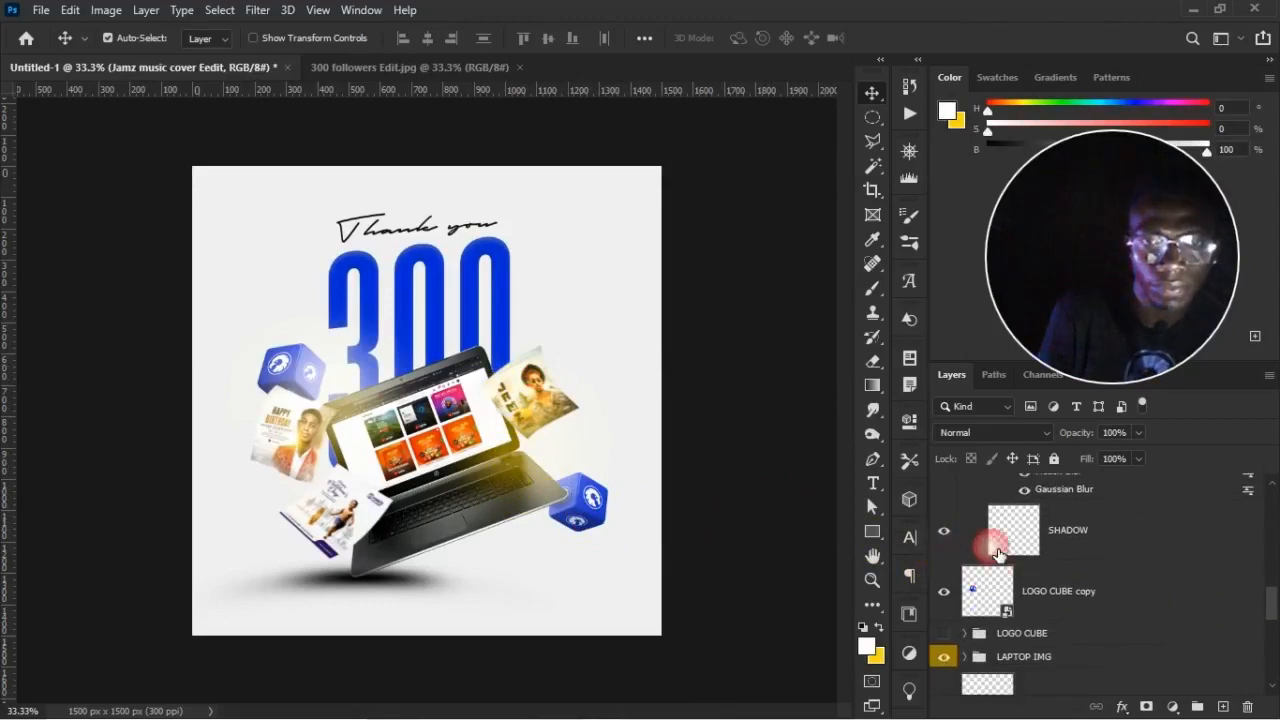
left_click(1065, 545)
left_click(1155, 710)
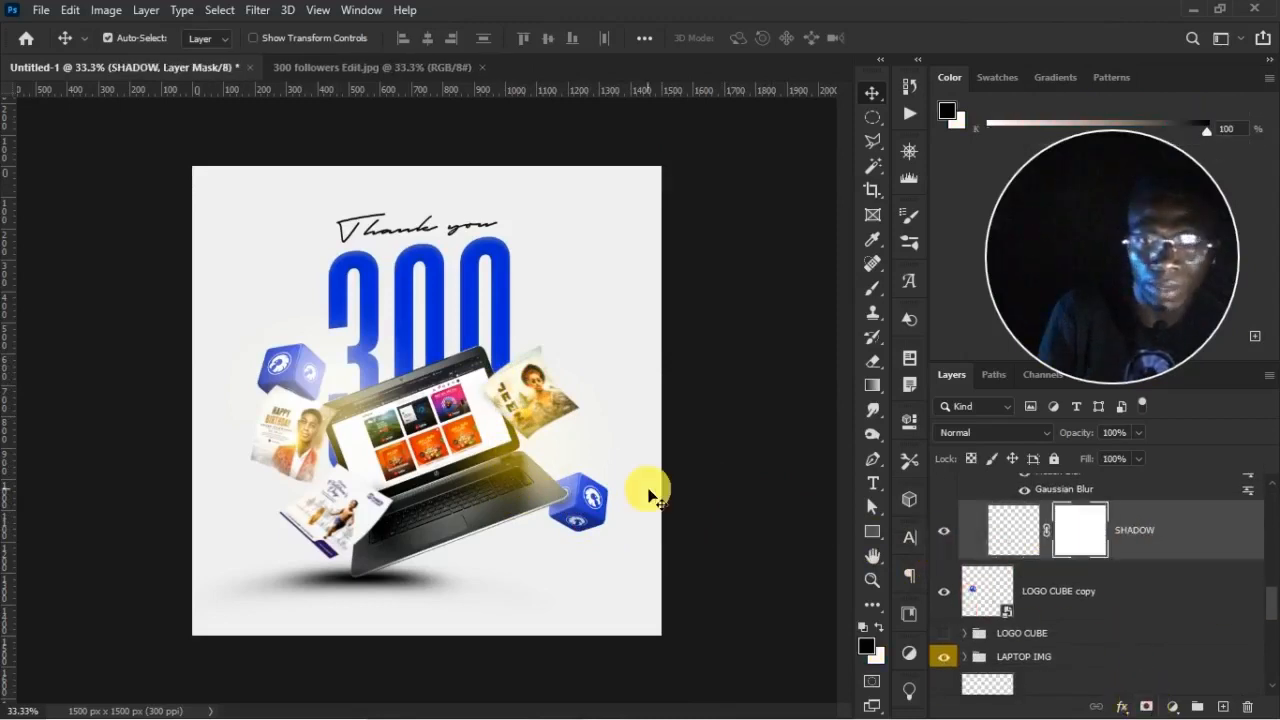
On the SHADOW mask, paint black with a 175 px brush over the laptop screen's right side beside the music cover flyer
key("d")
key("x")
key("b")
scroll(475, 405, "up", 2)
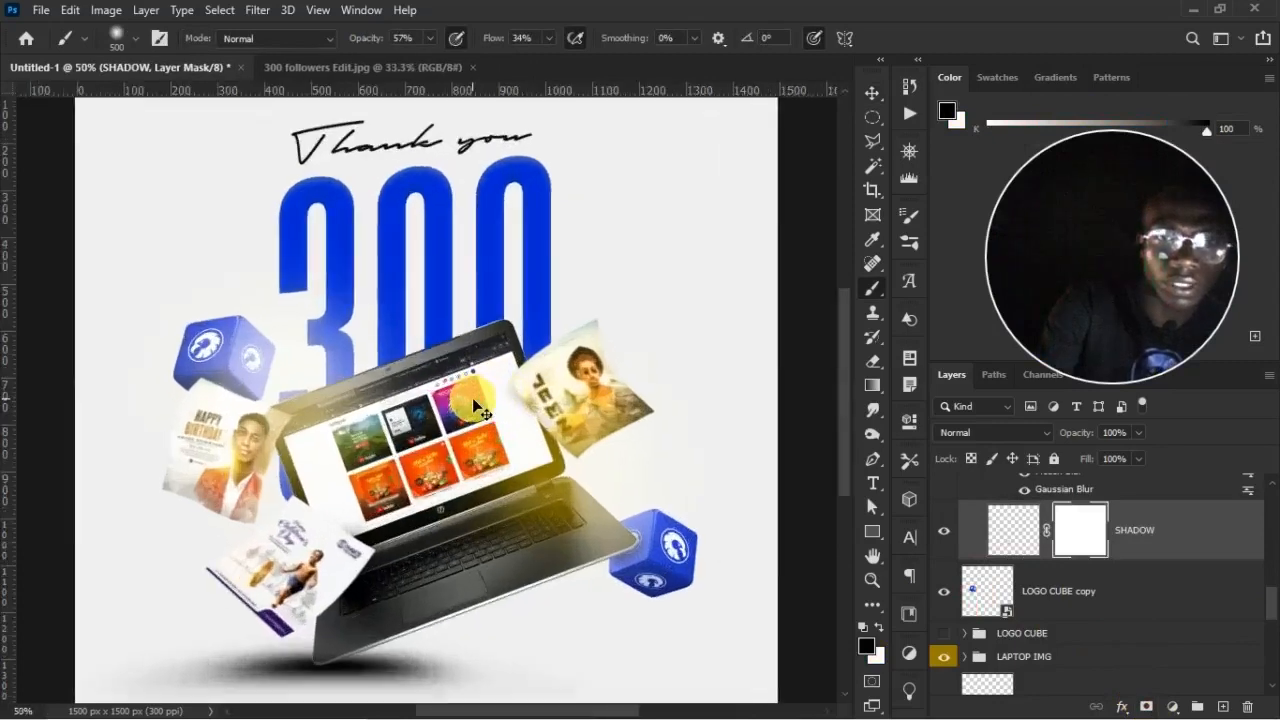
key("bracketleft")
key("bracketleft")
key("bracketleft")
key("bracketleft")
key("bracketleft")
key("bracketleft")
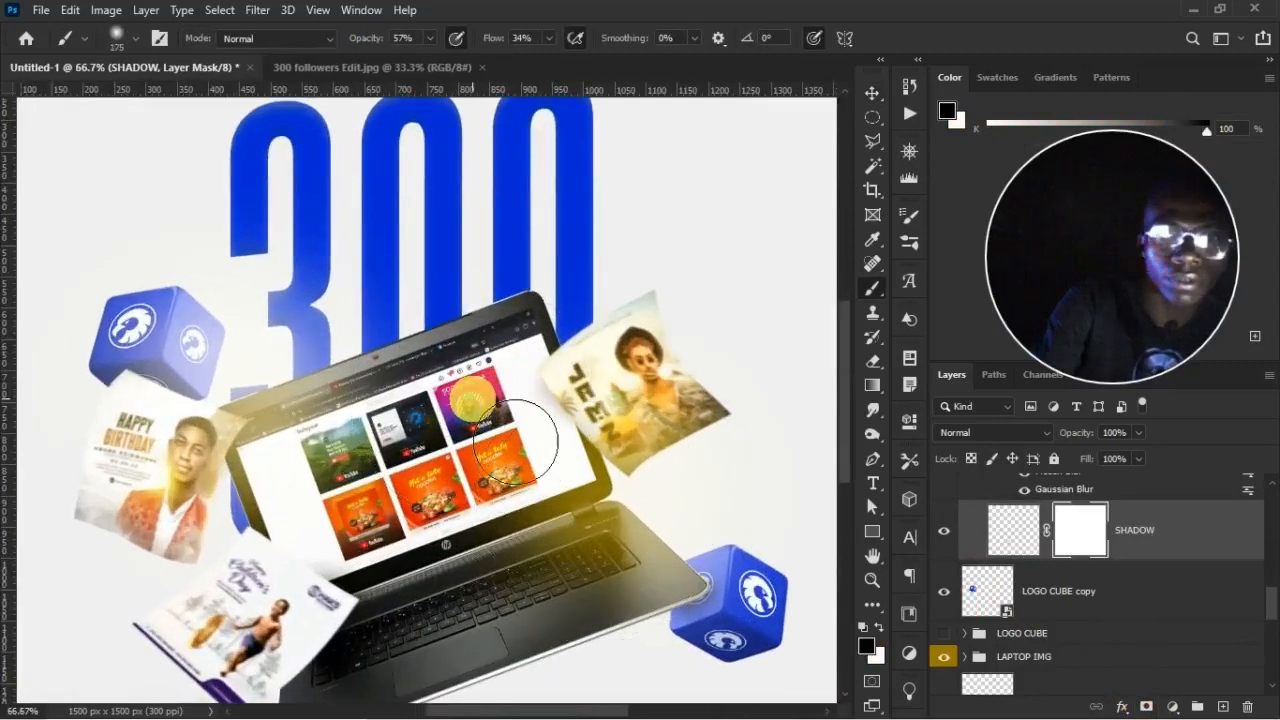
mouse_move(515, 440)
left_mouse_down()
mouse_move(661, 339)
mouse_move(562, 442)
mouse_move(582, 437)
mouse_move(573, 427)
mouse_move(585, 462)
left_mouse_up()
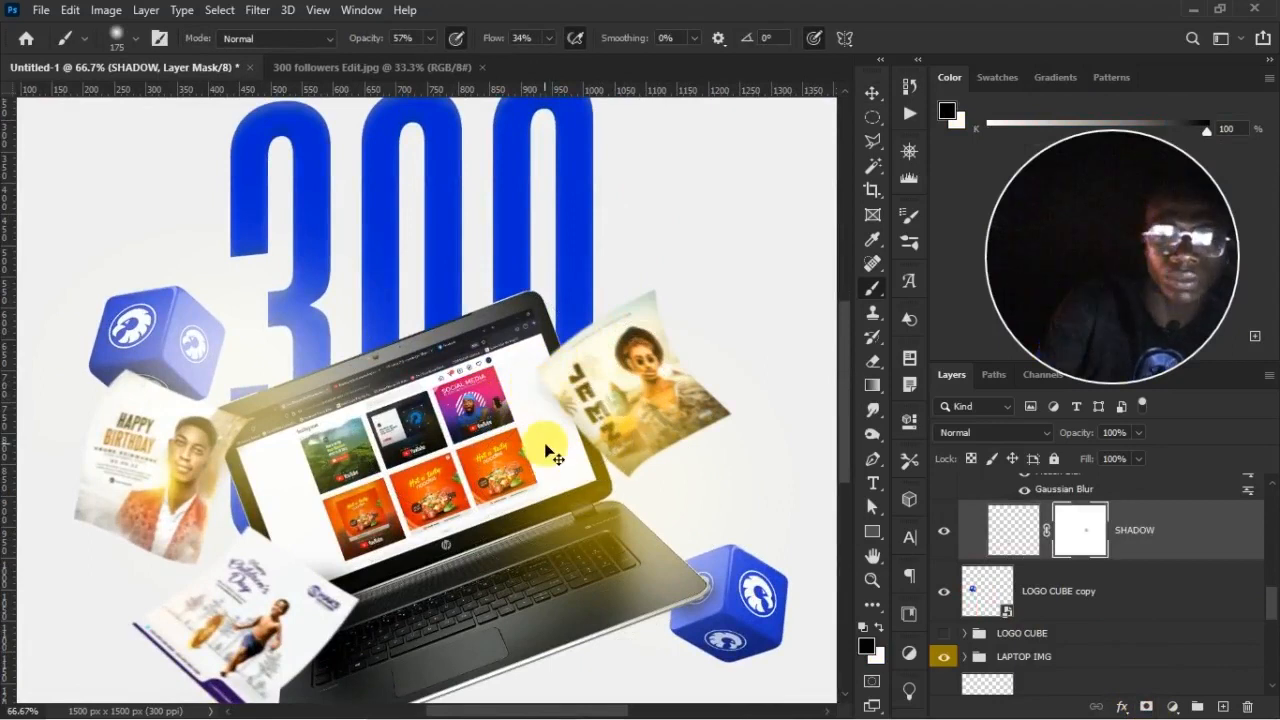
key("ctrl+minus")
key("ctrl+minus")
key("ctrl+minus")
key("ctrl+plus")
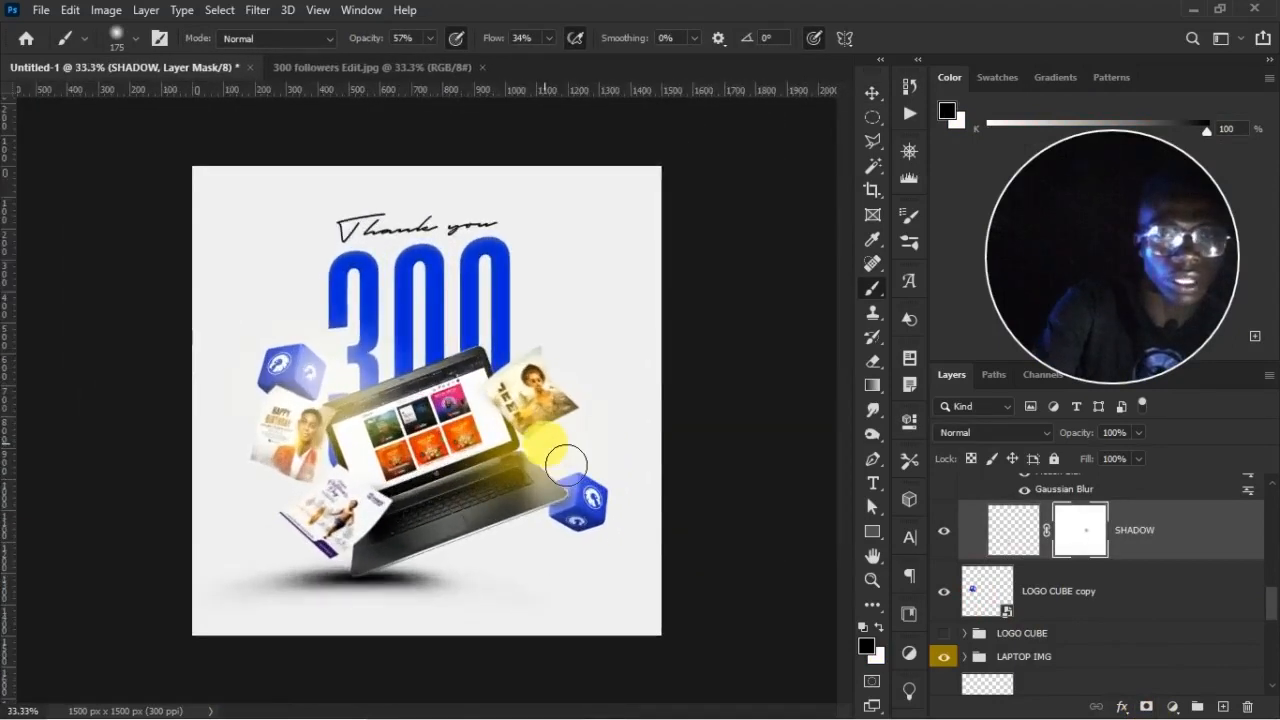
key("v")
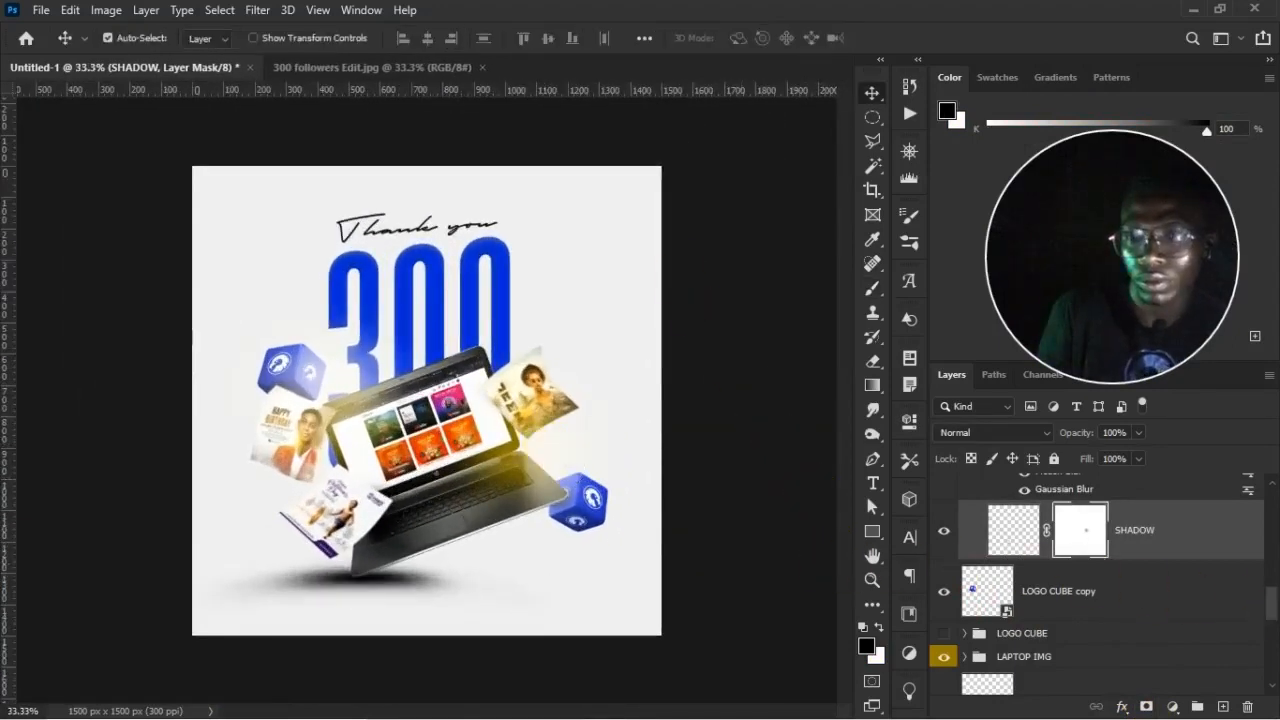
Find the LAPTOP IMG group in the layer stack and select it
scroll(1100, 585, "up", 8)
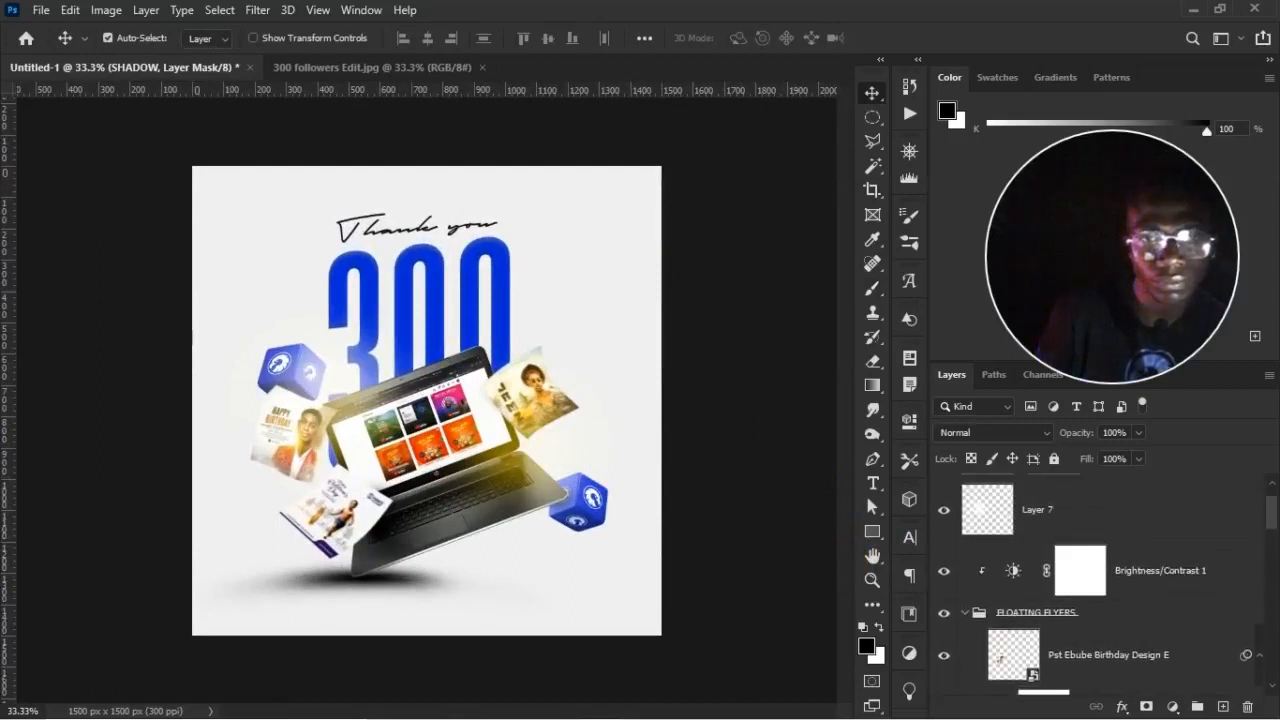
scroll(1100, 585, "up", 1)
scroll(1100, 585, "down", 6)
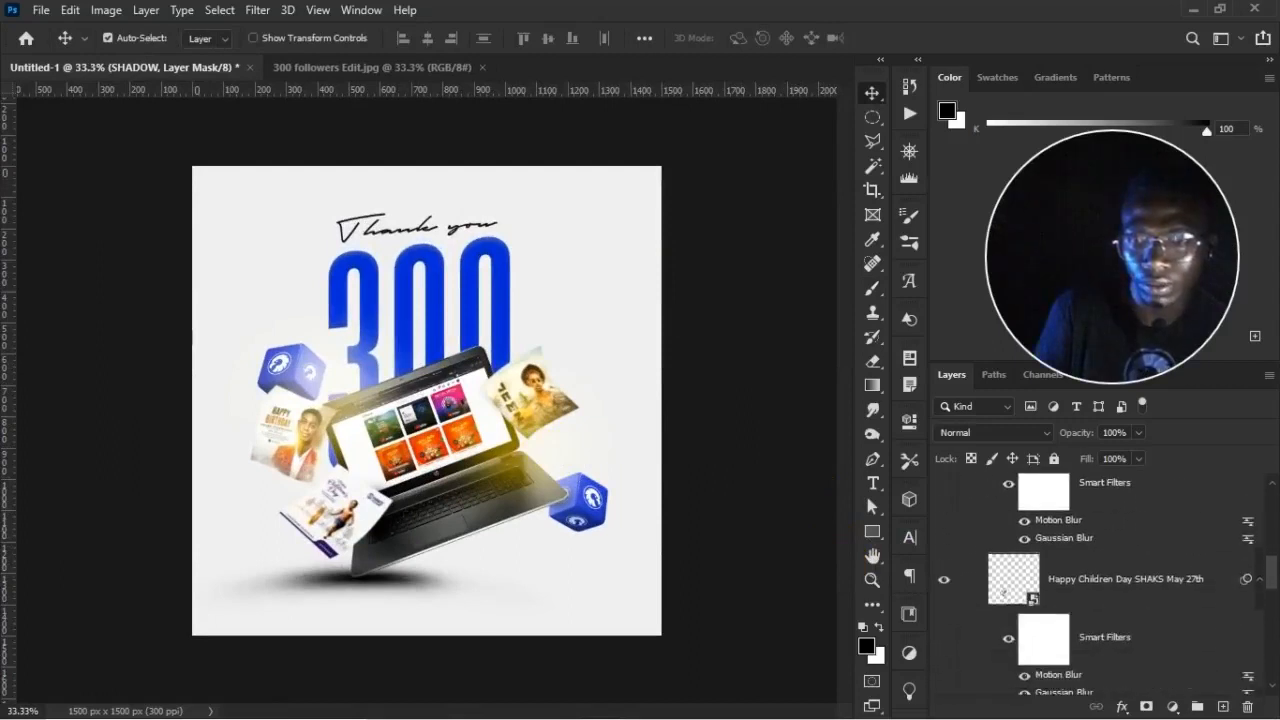
scroll(1100, 585, "up", 3)
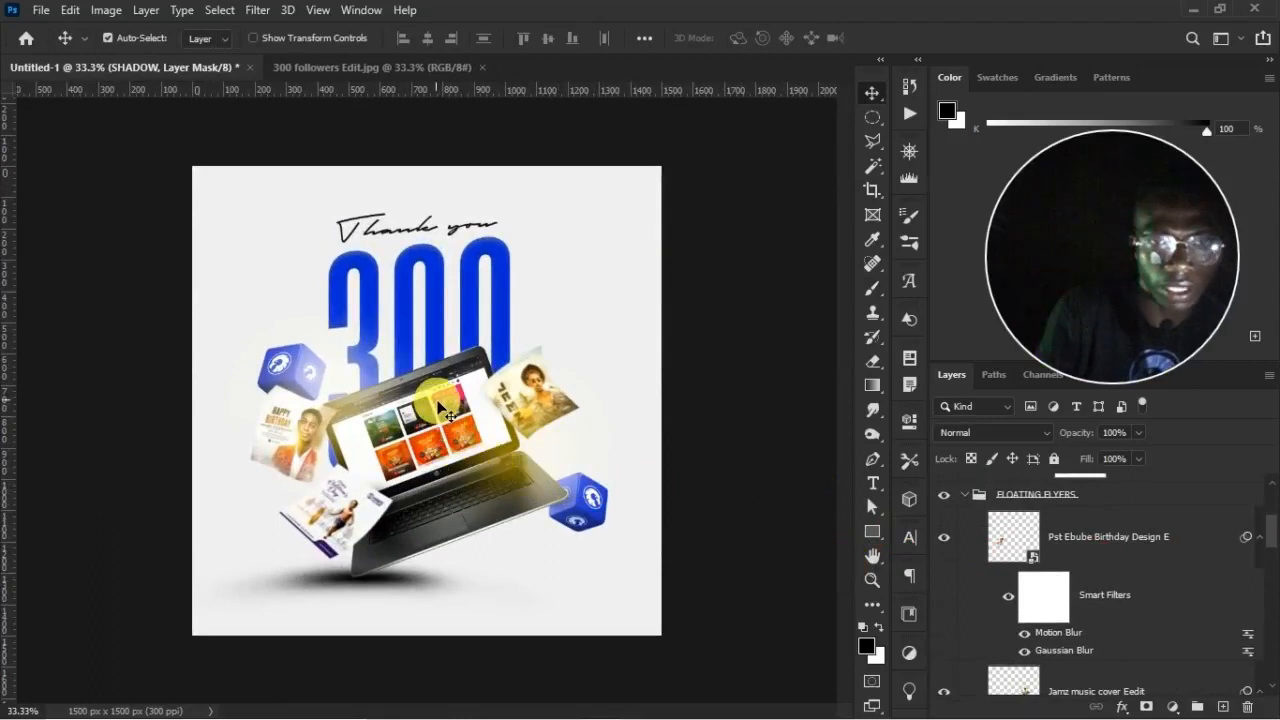
left_click(438, 406)
scroll(1262, 627, "down", 3)
scroll(1262, 627, "up", 1)
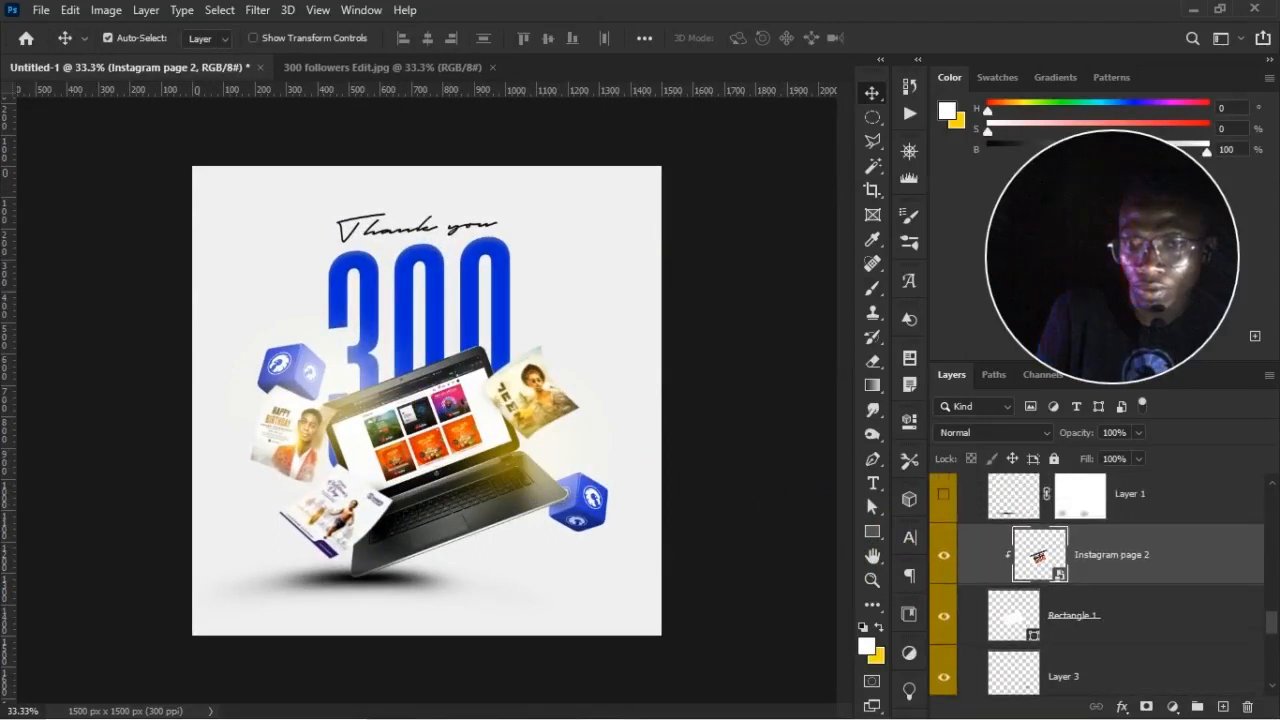
scroll(1096, 584, "up", 1)
scroll(1096, 584, "down", 2)
scroll(1096, 584, "up", 5)
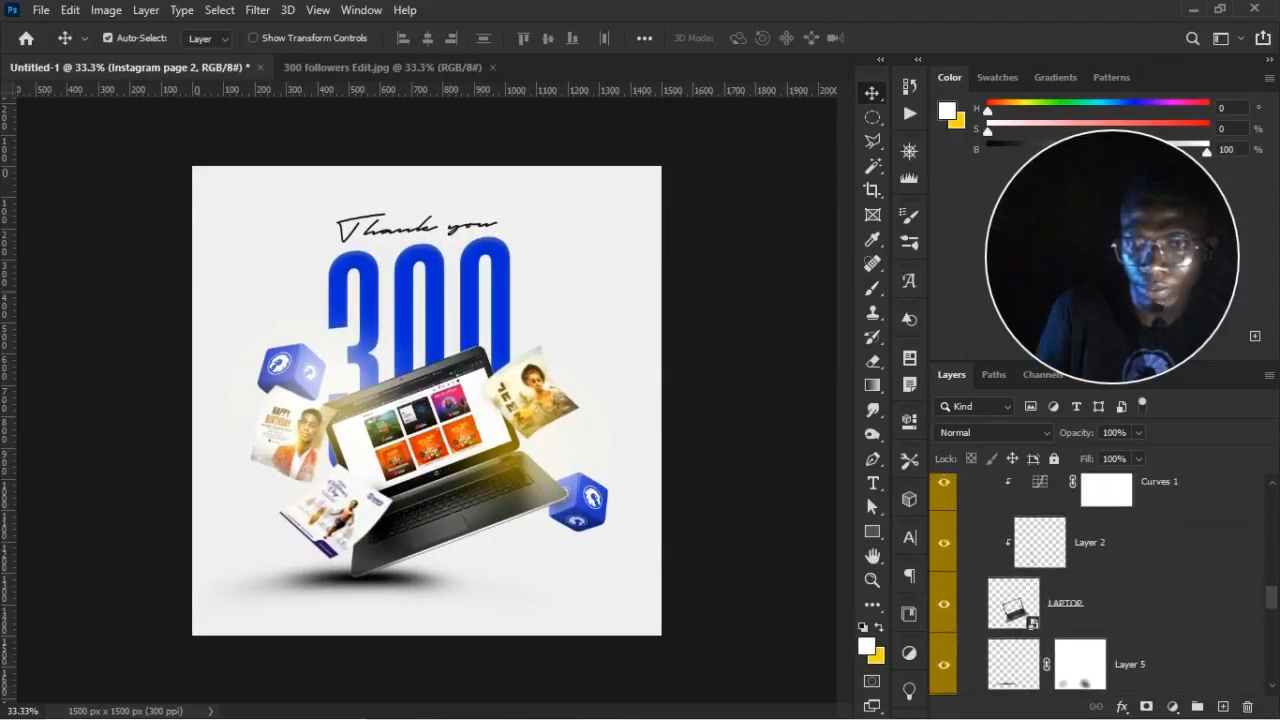
scroll(1128, 623, "up", 1)
left_click(1260, 610)
scroll(1250, 600, "up", 3)
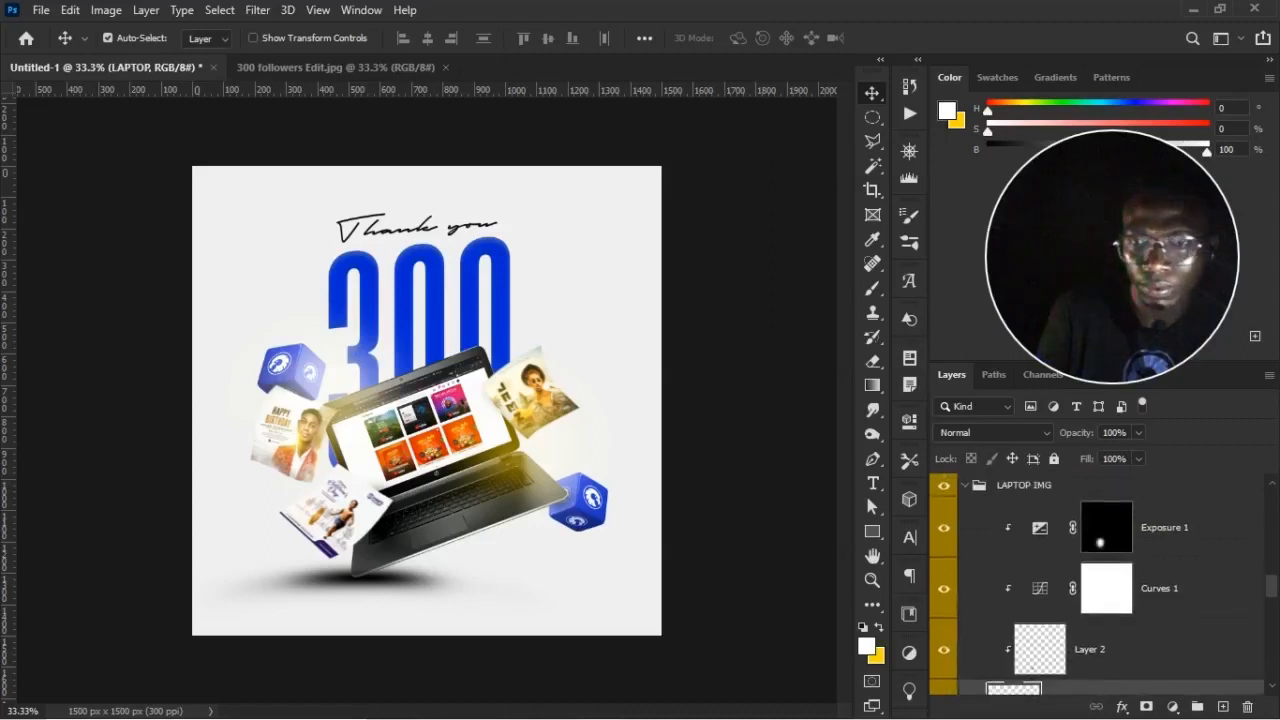
left_click(1200, 598)
left_click(1037, 556)
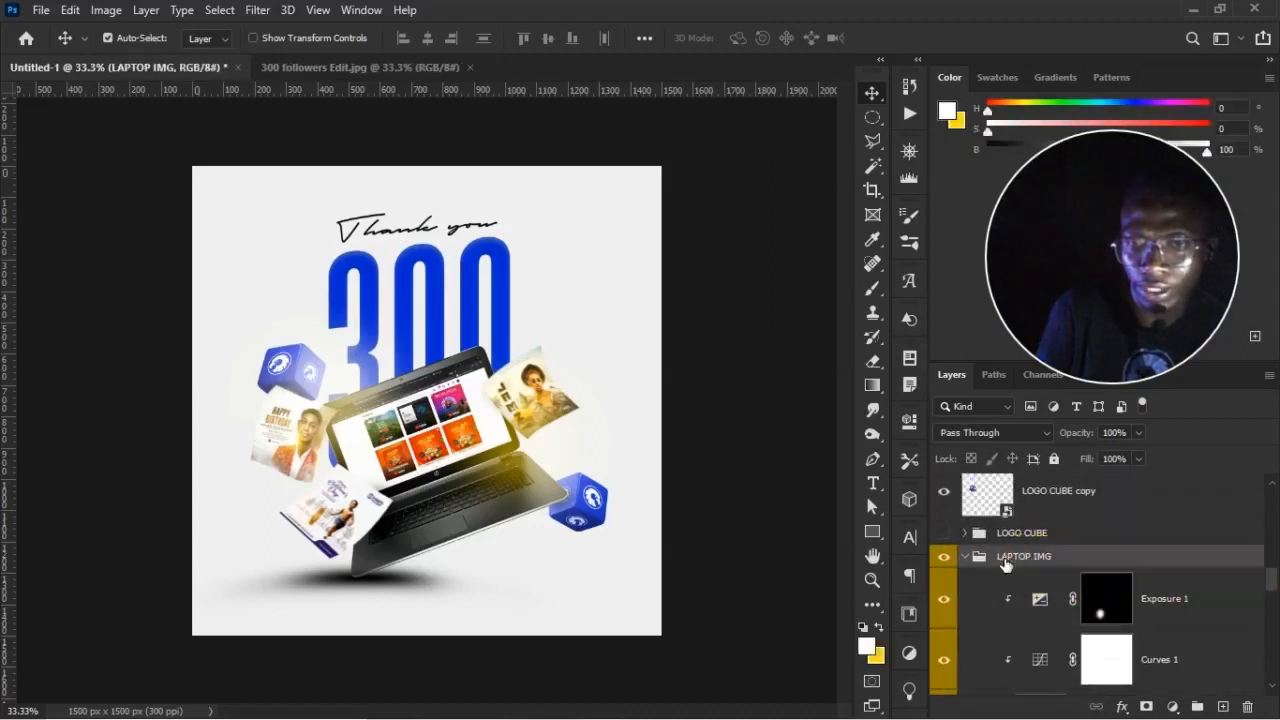
Add a Curves adjustment directly above the LAPTOP IMG group and clip it to the group
left_click(1177, 708)
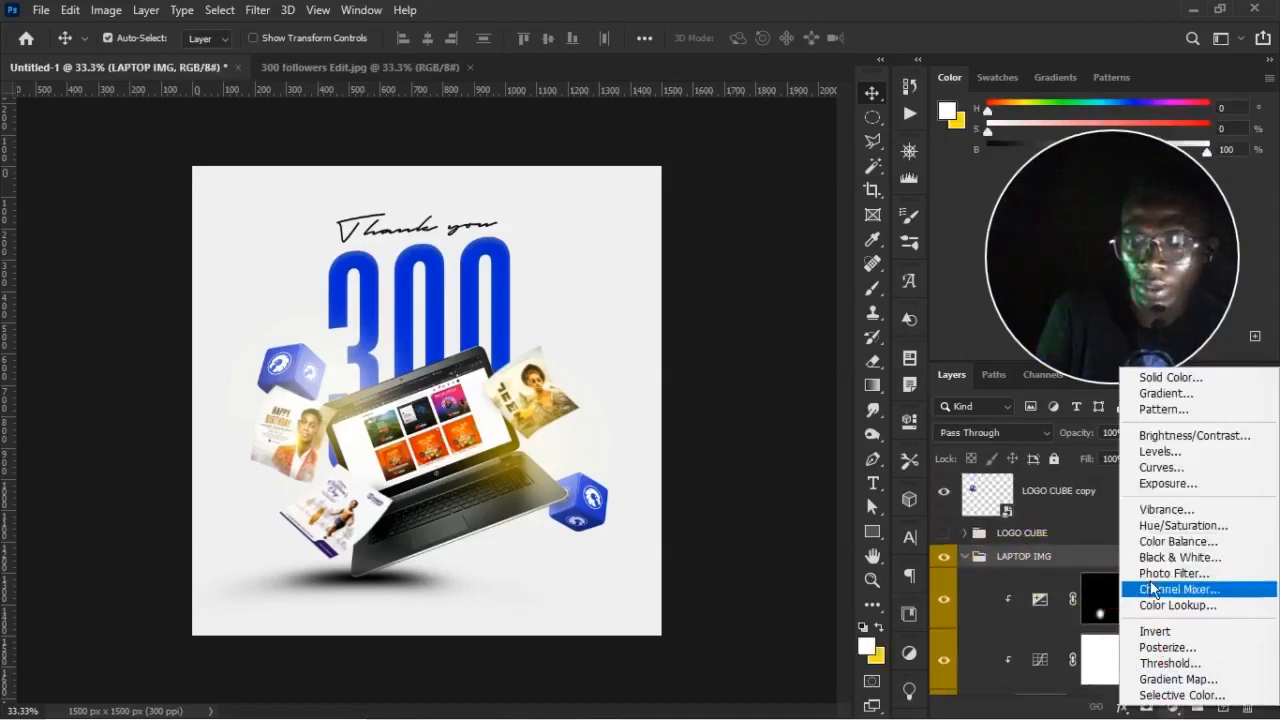
left_click(1184, 472)
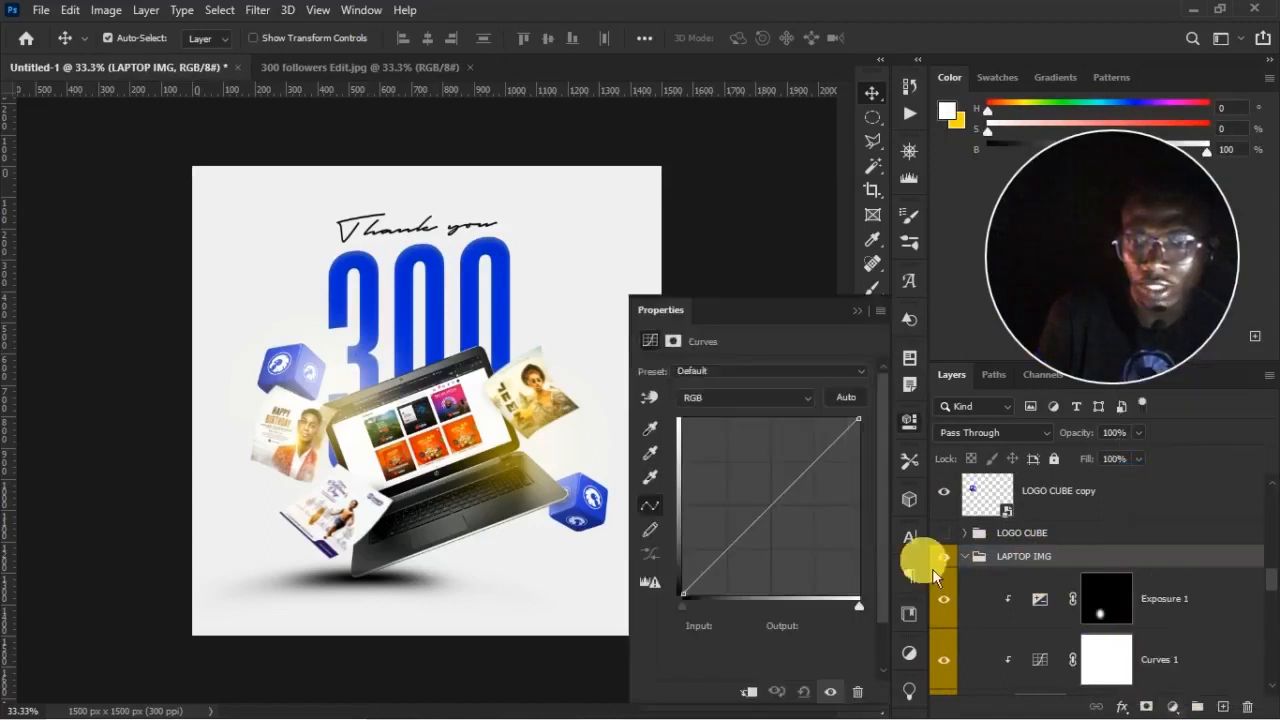
left_click_drag(1149, 603, 1143, 543)
key("ctrl+z")
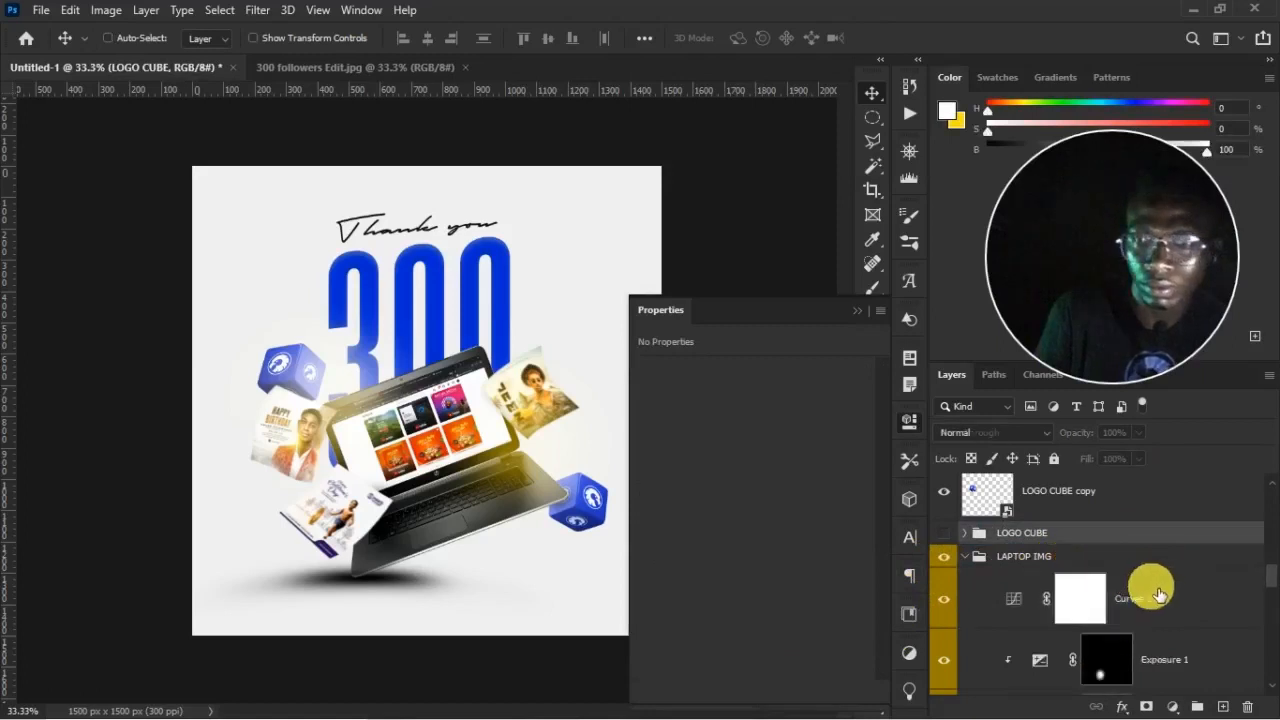
left_click_drag(1151, 589, 1140, 554)
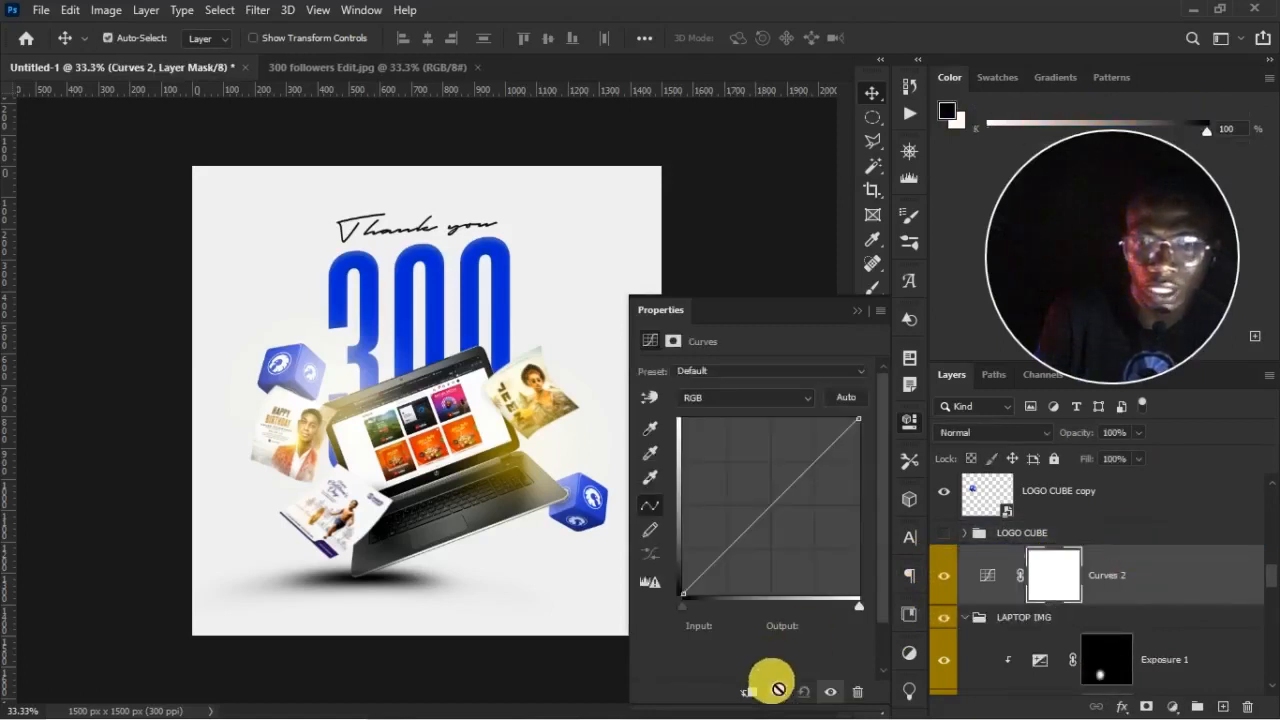
left_click(752, 691)
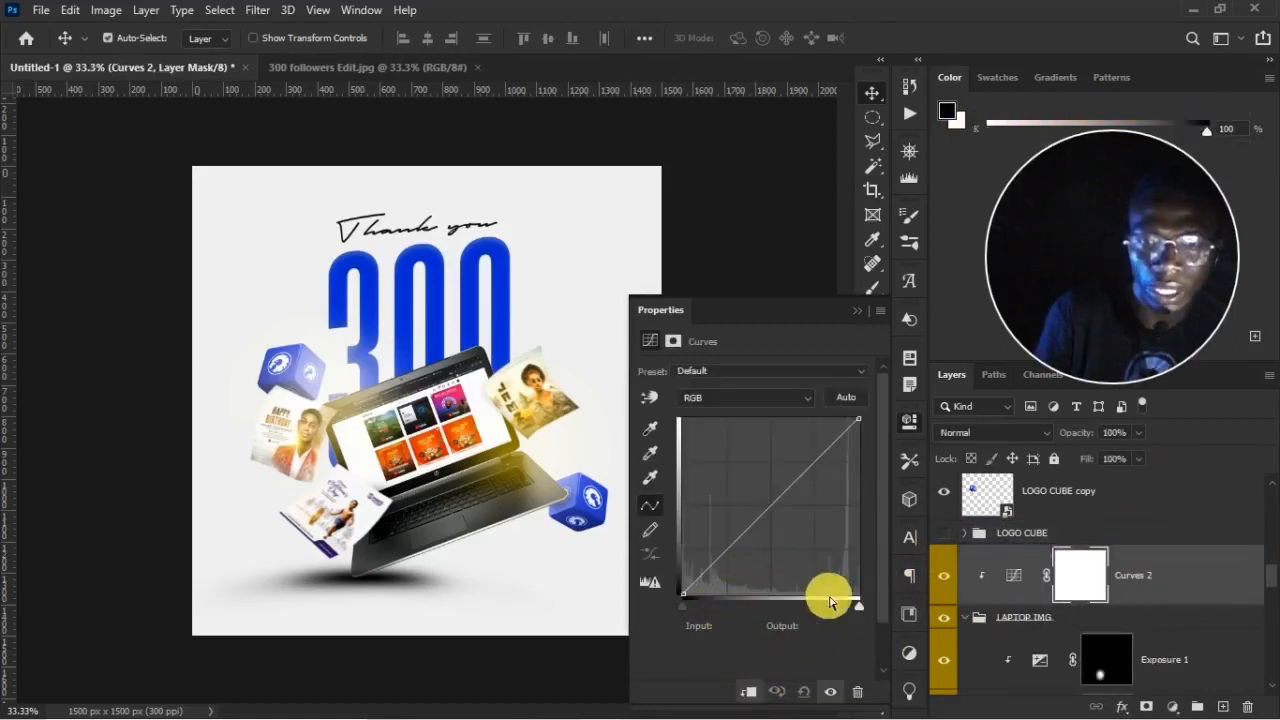
Brighten the laptop by moving the curve's white point to input 215, output 255, and collapse the LAPTOP IMG group
left_click_drag(870, 615, 841, 614)
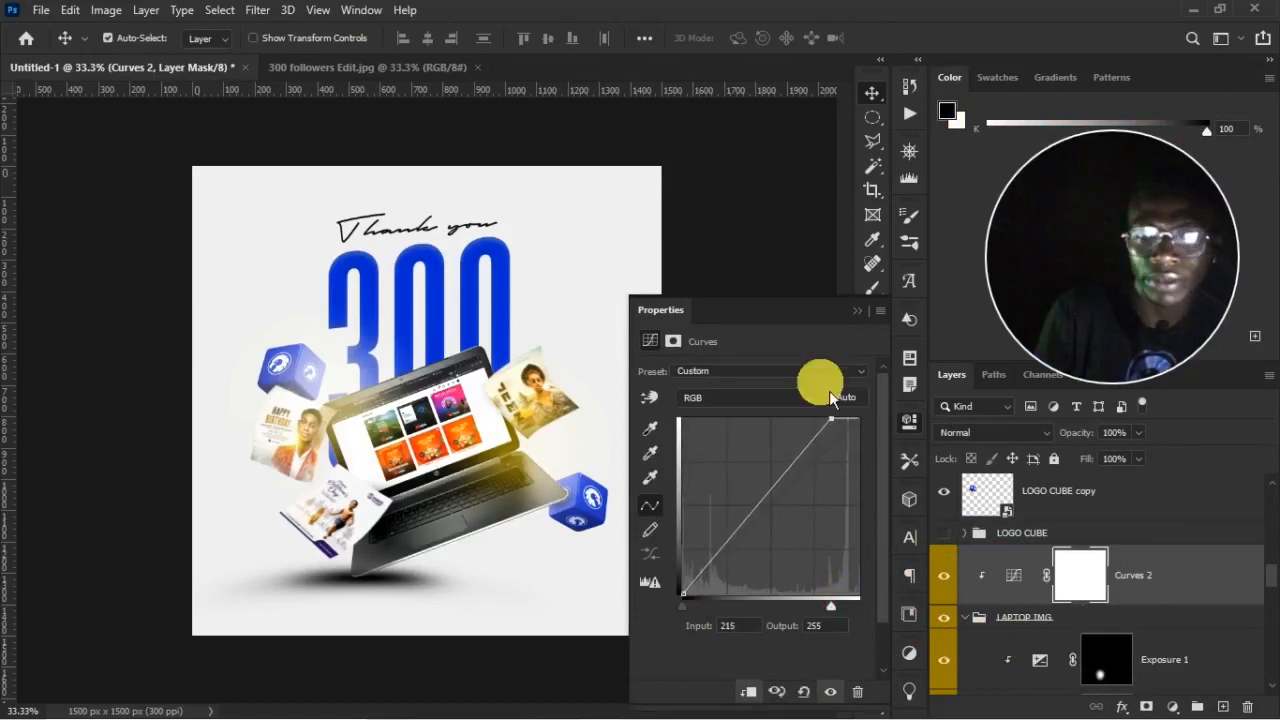
left_click(857, 311)
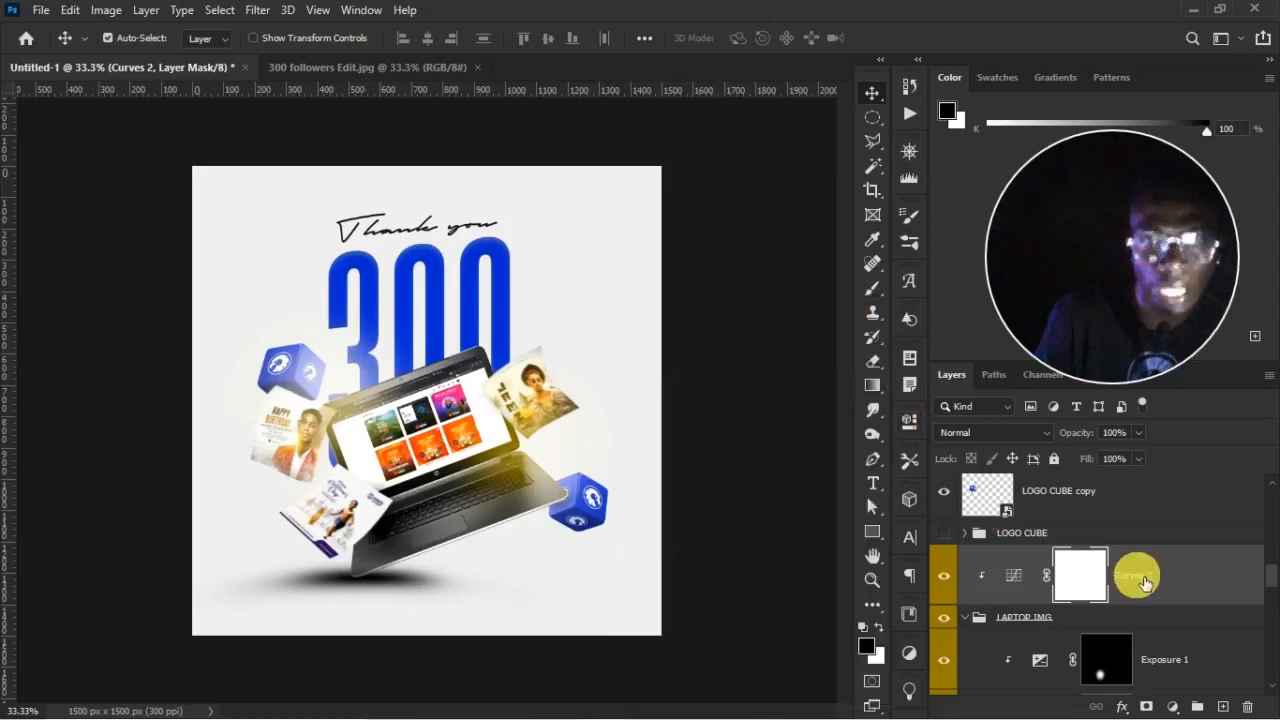
left_click(964, 617)
left_click(964, 617)
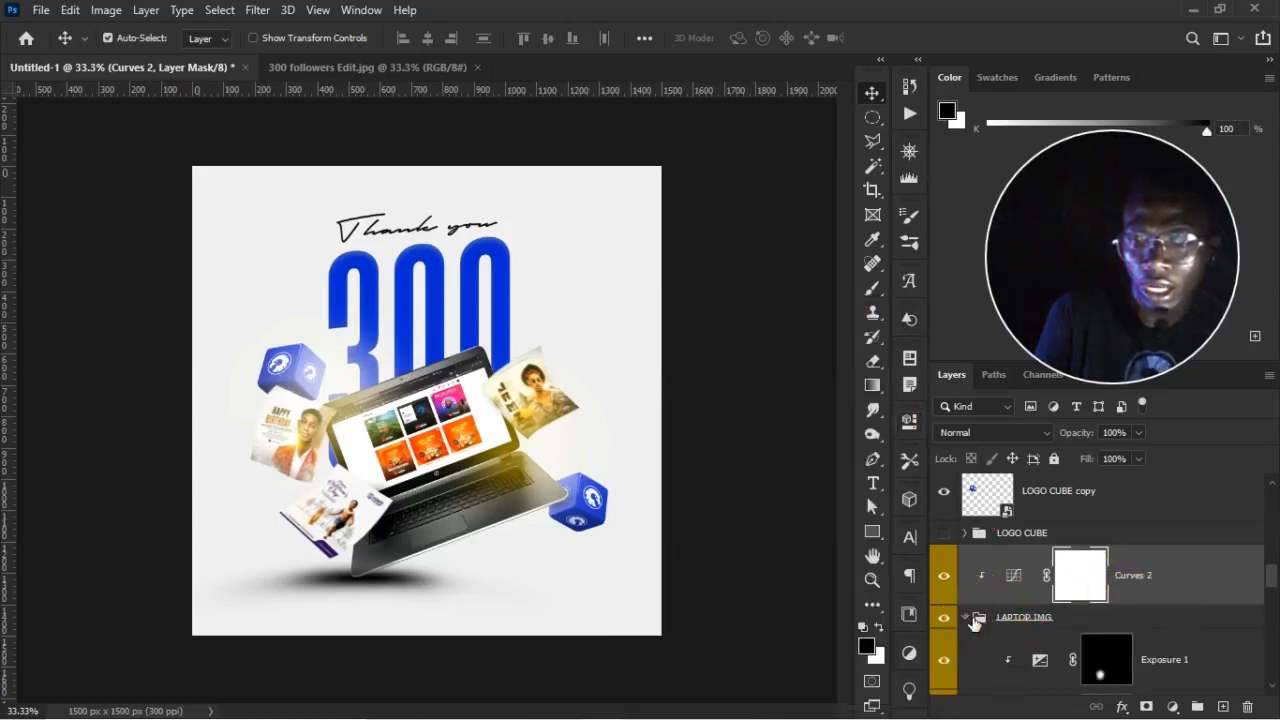
left_click(966, 617)
On a new layer beneath the LAPTOP IMG group, paint a soft black shadow behind the laptop with a 400 px brush
left_click(398, 372)
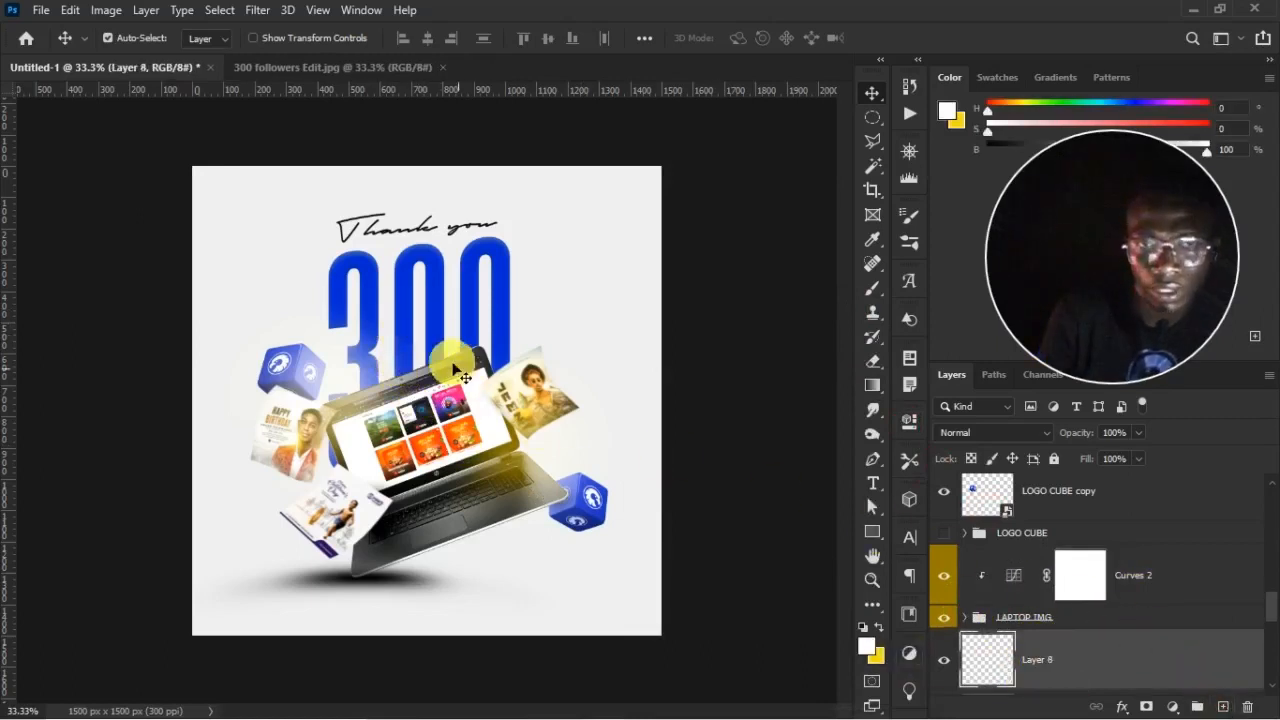
left_click(872, 289)
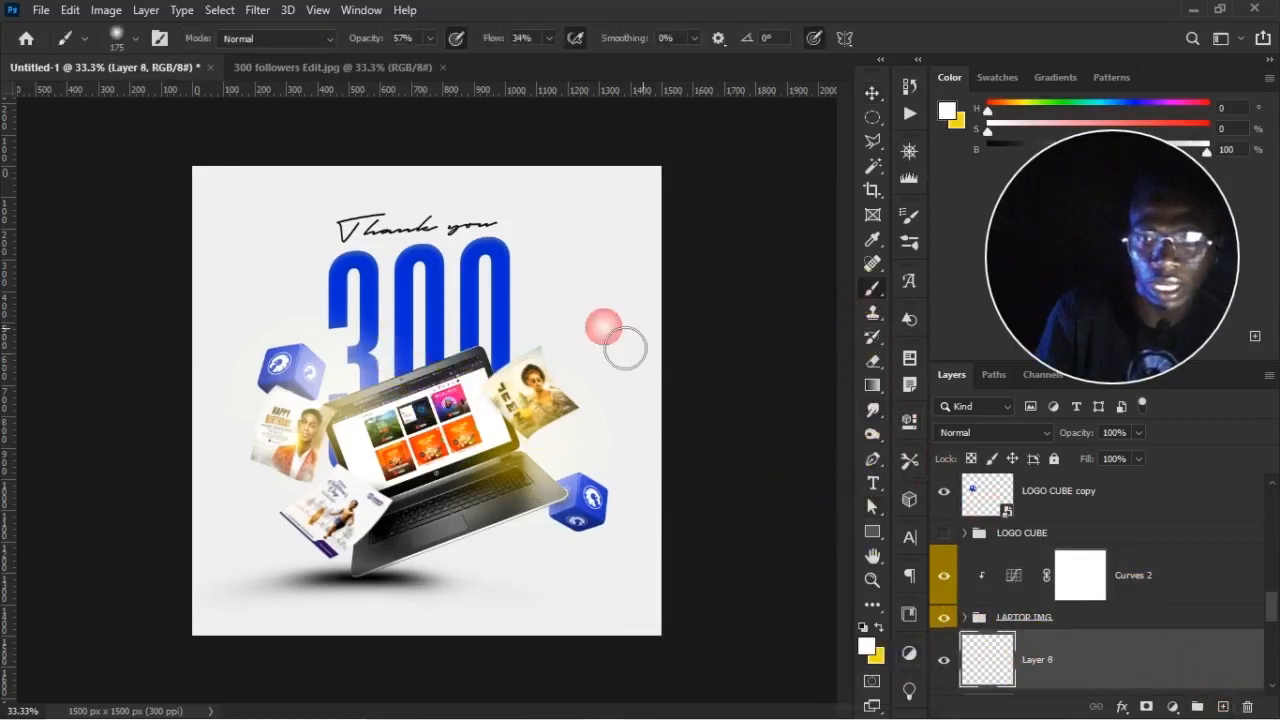
left_click_drag(557, 372, 578, 398)
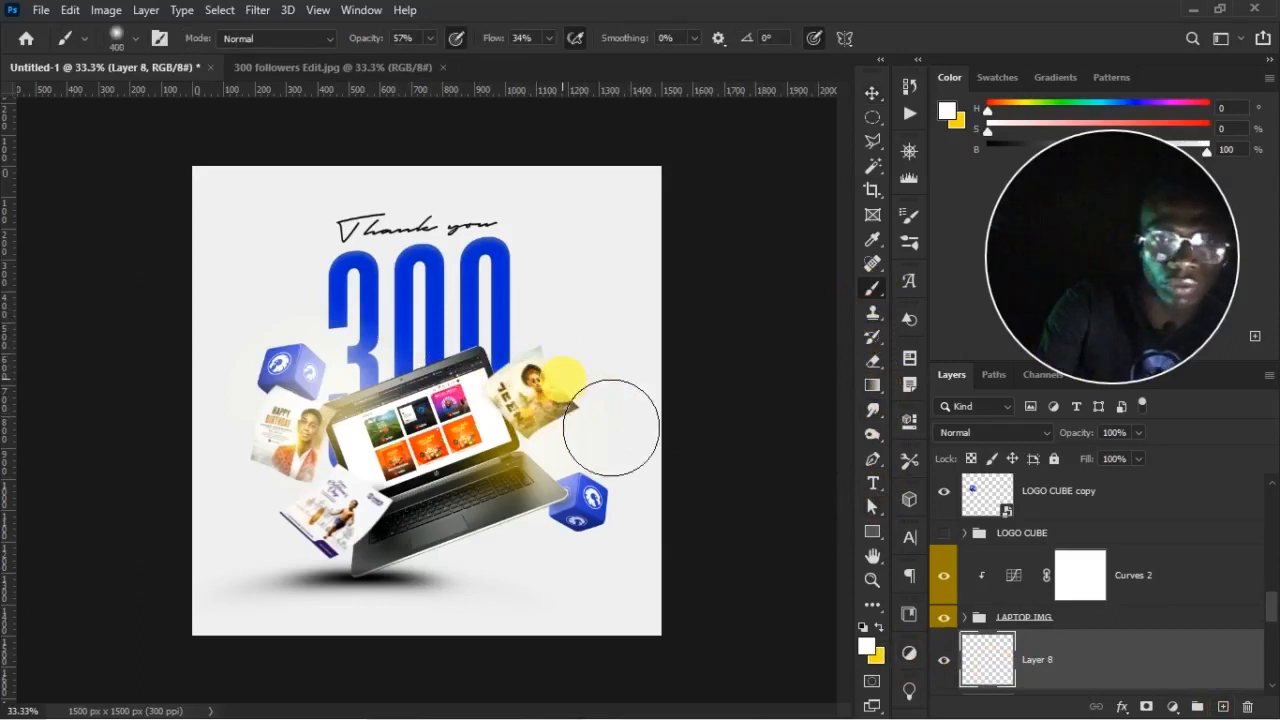
key("d")
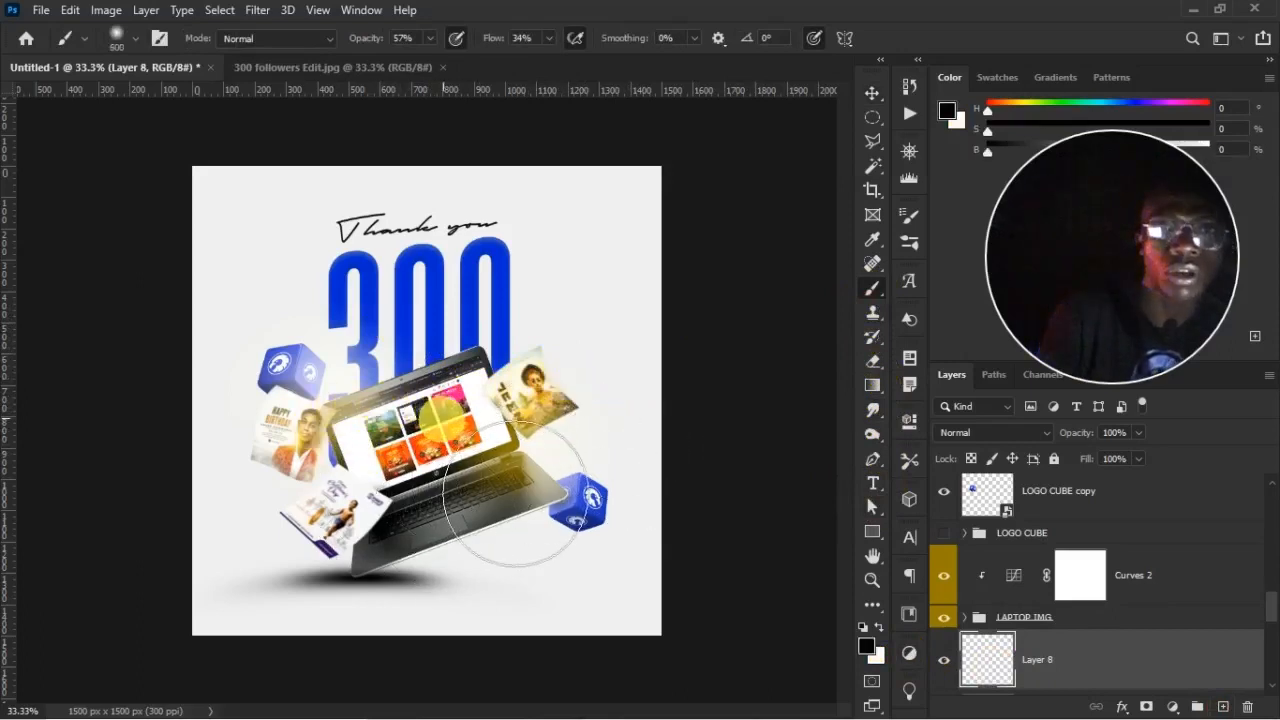
left_click(398, 72)
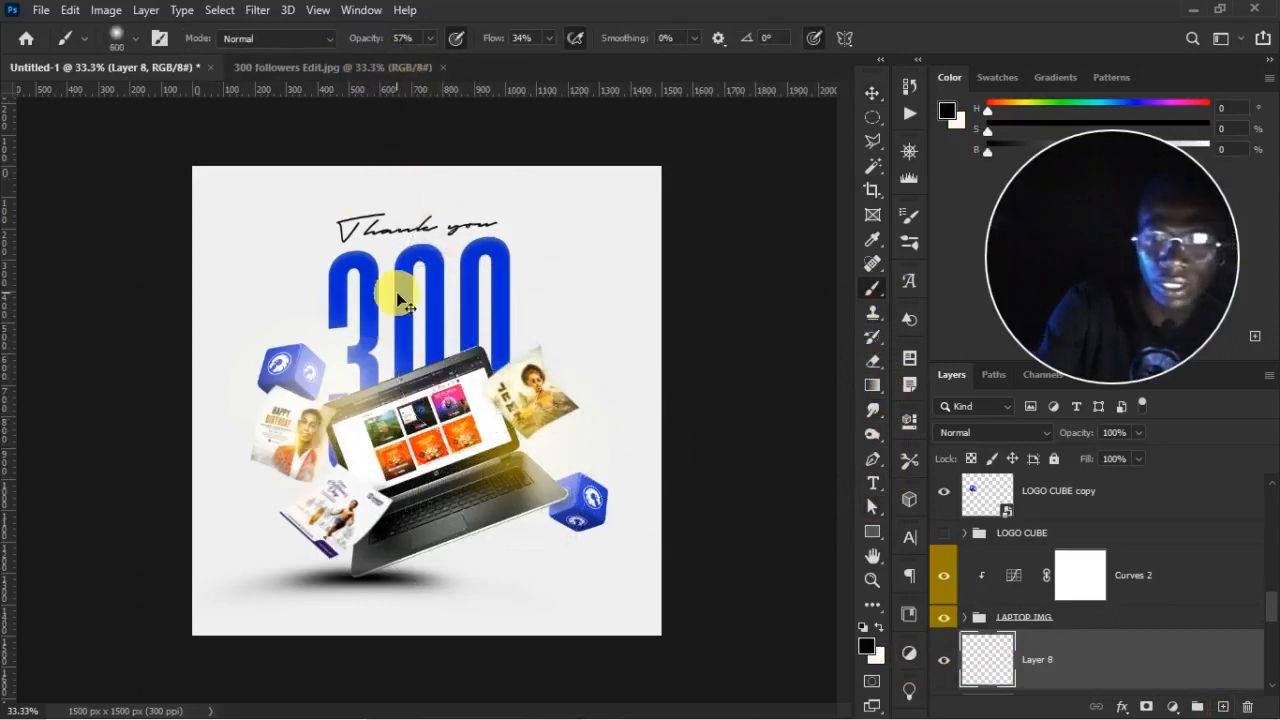
key("ctrl+plus")
key("ctrl+plus")
key("ctrl+plus")
key("bracketleft")
key("bracketleft")
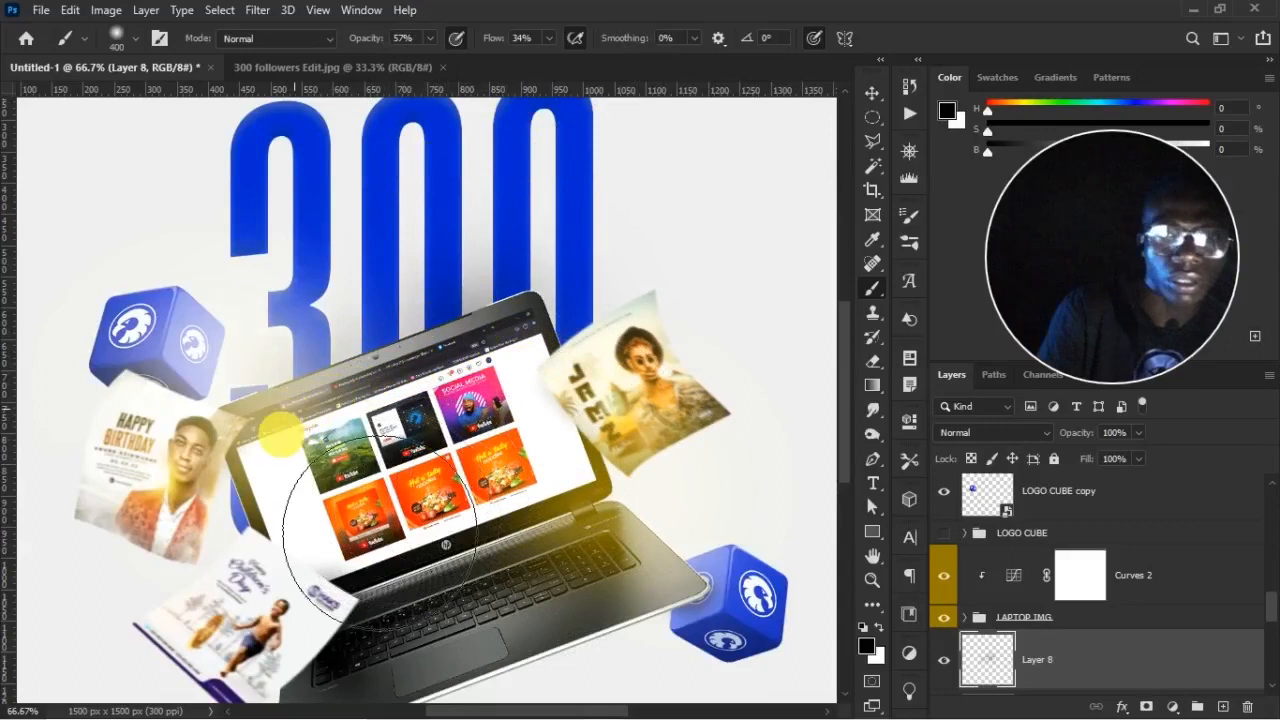
Scale the painted shadow to about 95% and lower its layer to 78% opacity and 69% fill
key("v")
key("ctrl+t")
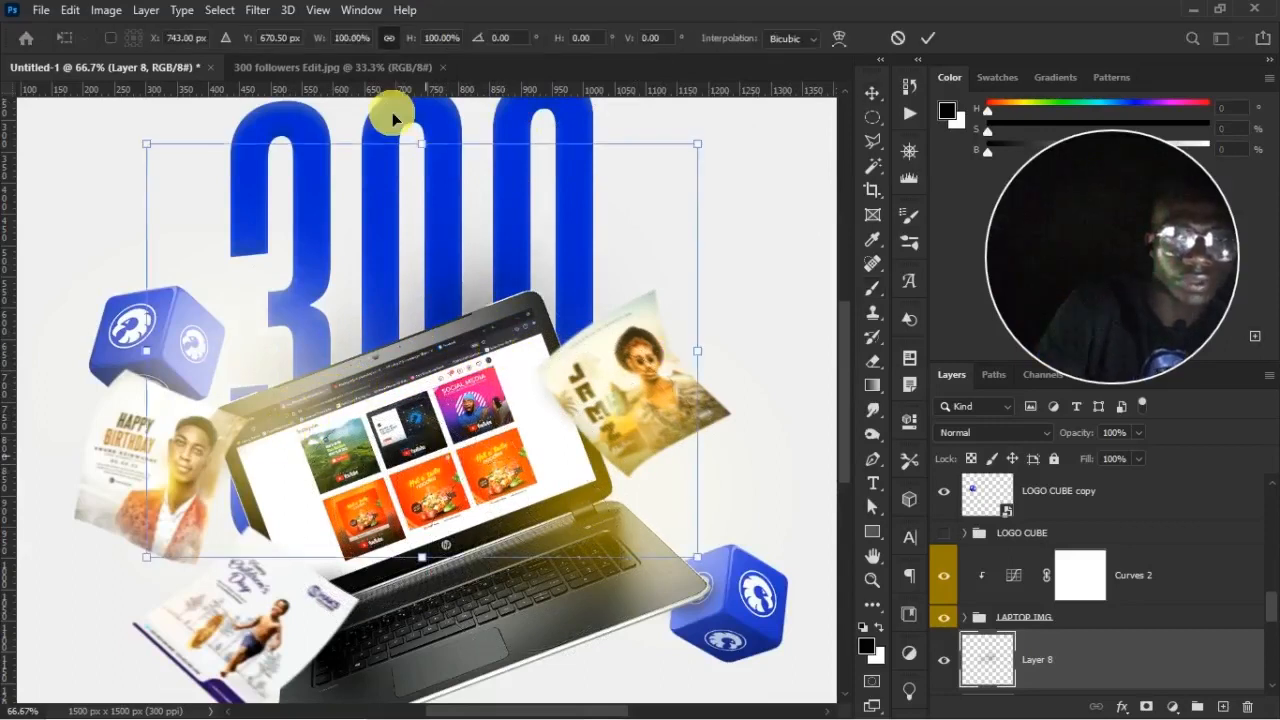
left_click_drag(423, 145, 421, 163)
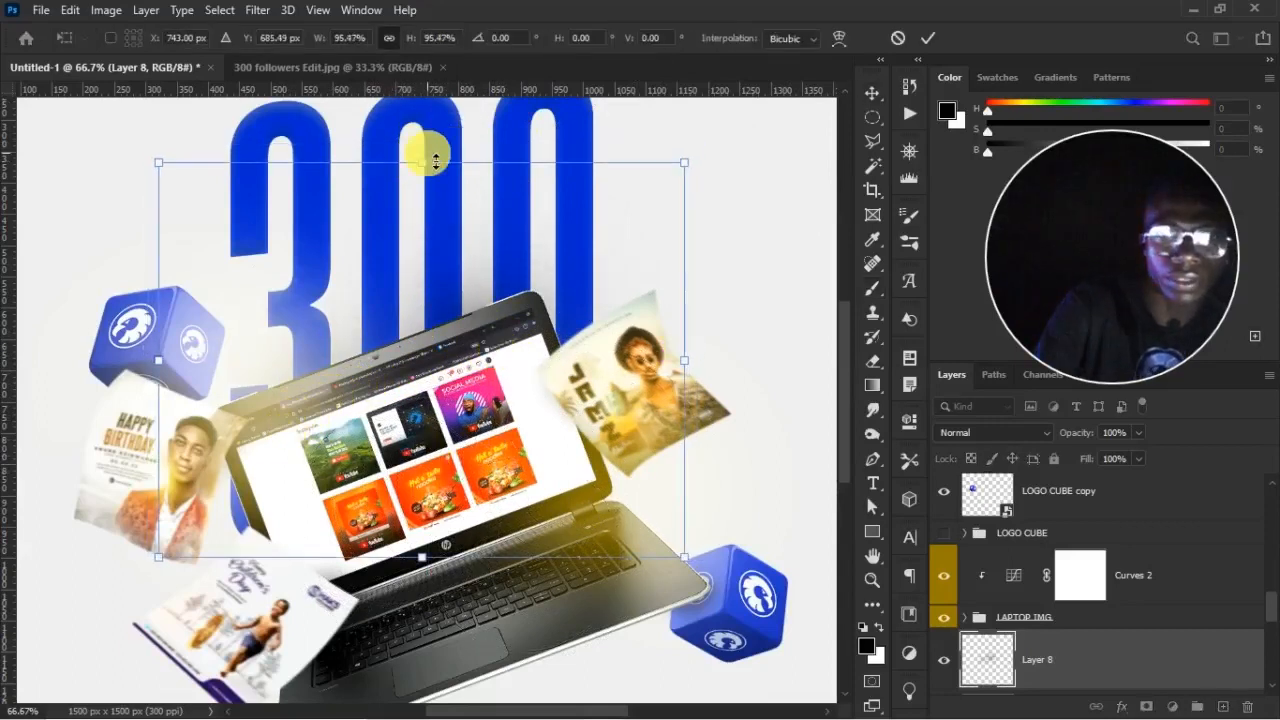
key("Return")
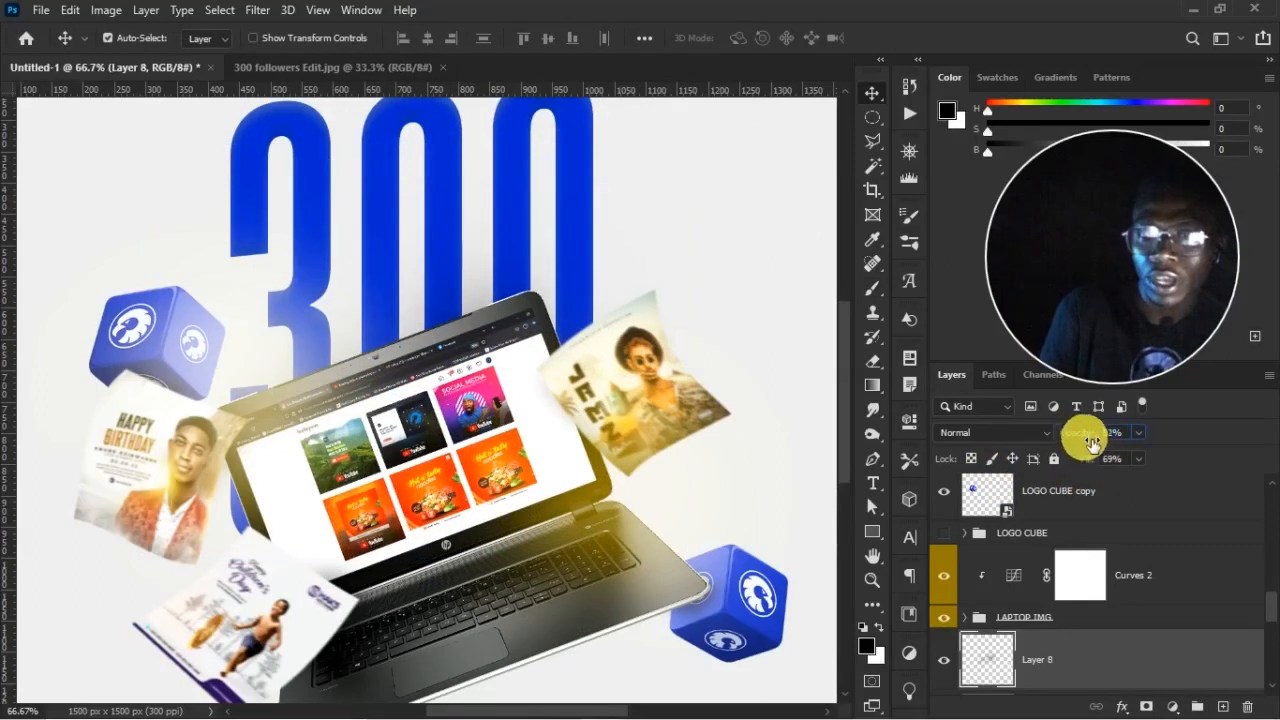
key("ctrl+minus")
key("ctrl+minus")
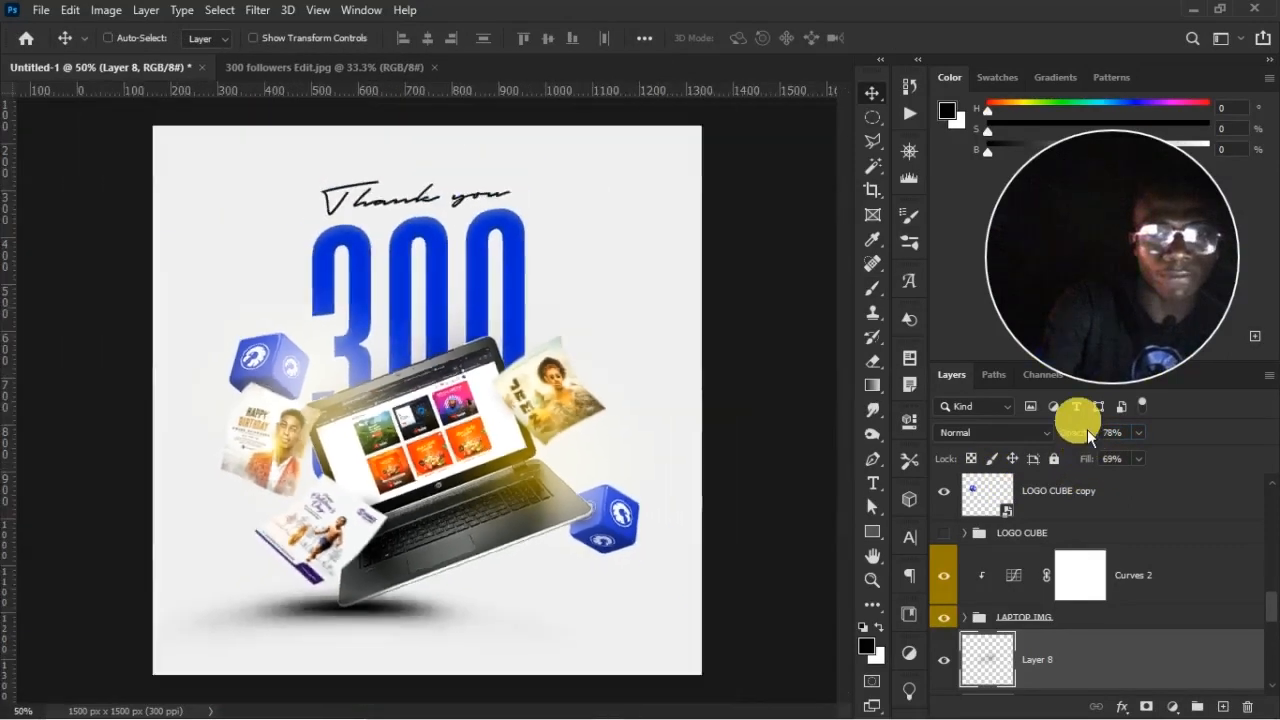
left_click(945, 662)
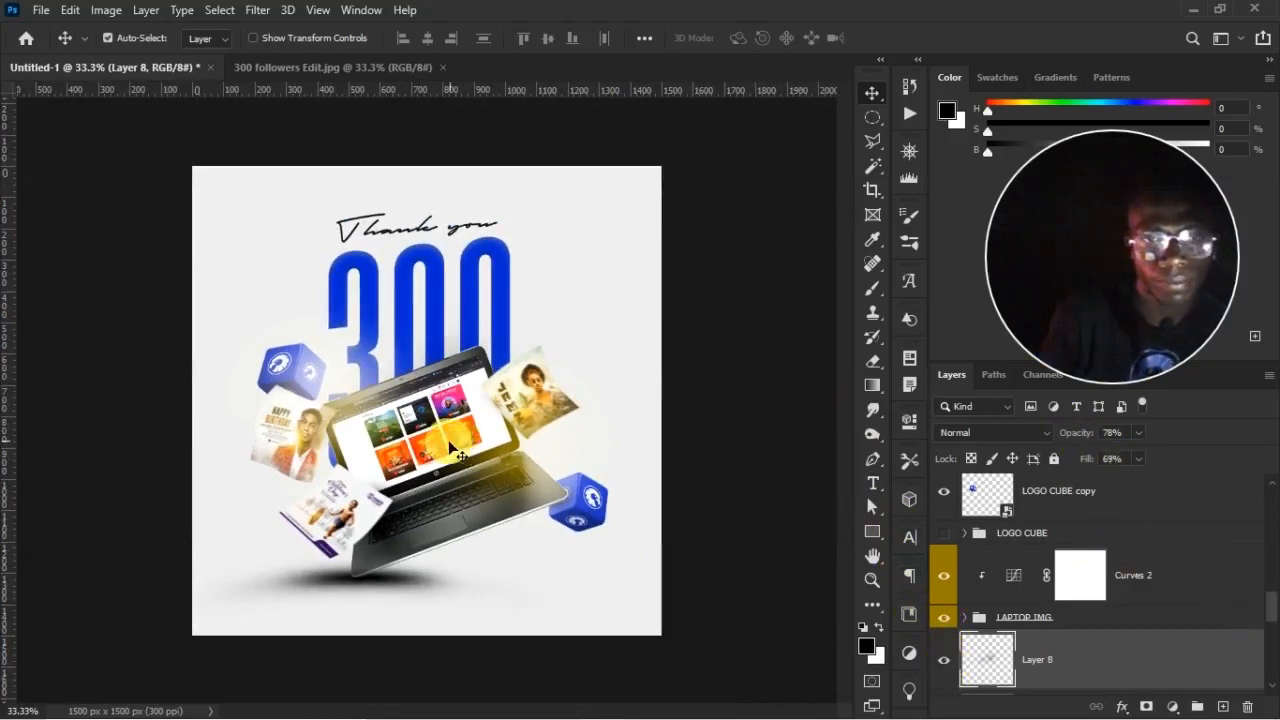
Scale down the Happy Children Day flyer slightly at the laptop's lower-left corner
left_click(374, 516)
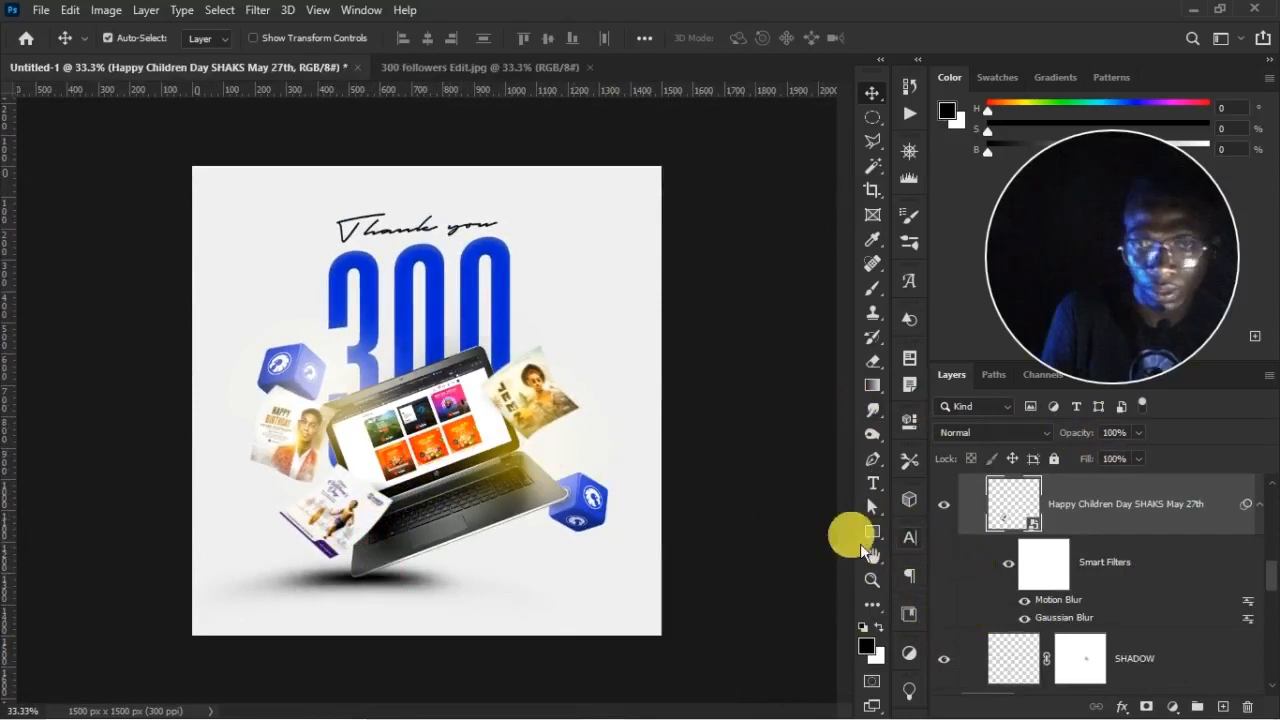
key("ctrl+t")
left_click_drag(383, 545, 355, 557)
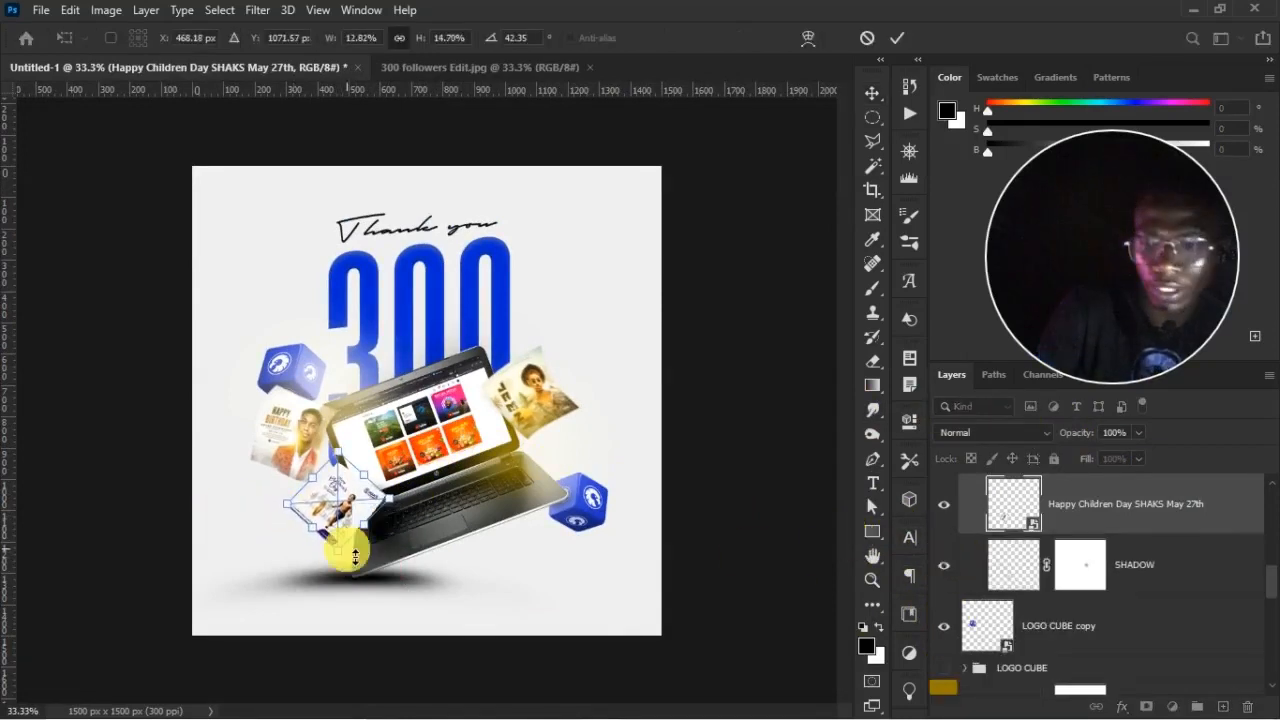
key("Return")
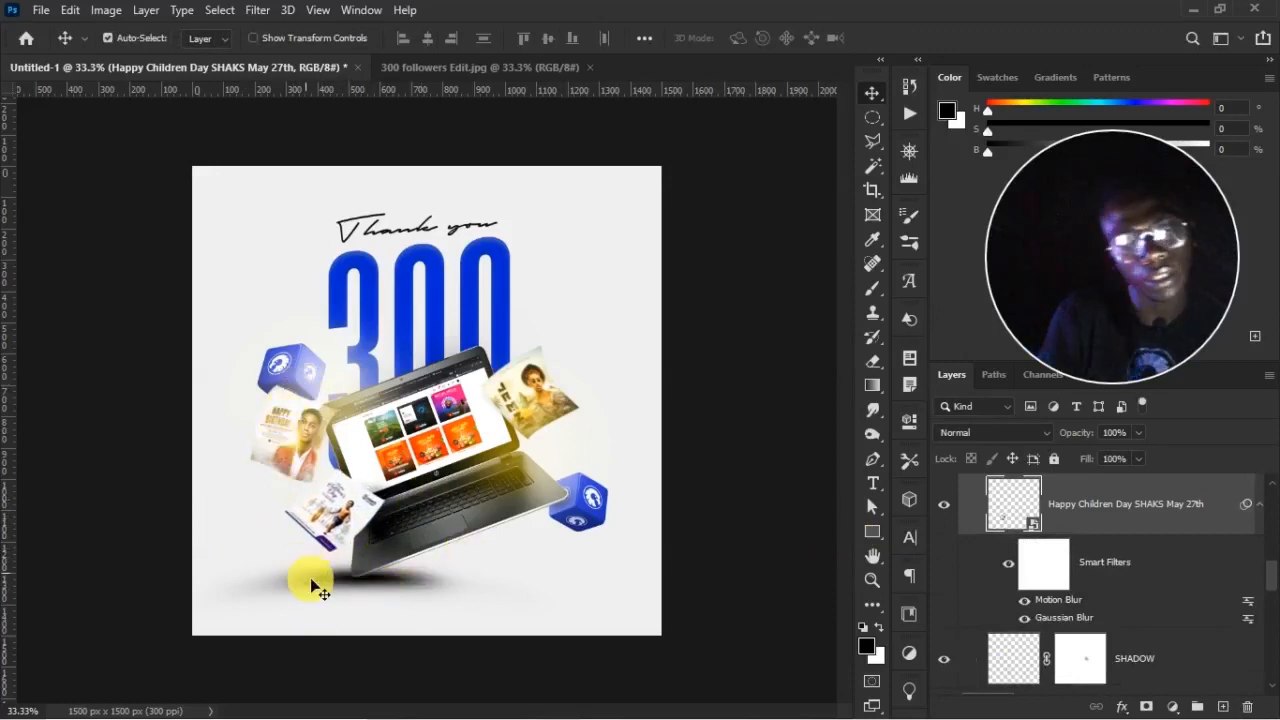
Soften the ground shadow under the laptop by setting Layer 5 to 97% opacity and 87% fill
left_click_drag(322, 581, 328, 584)
left_click(1093, 470)
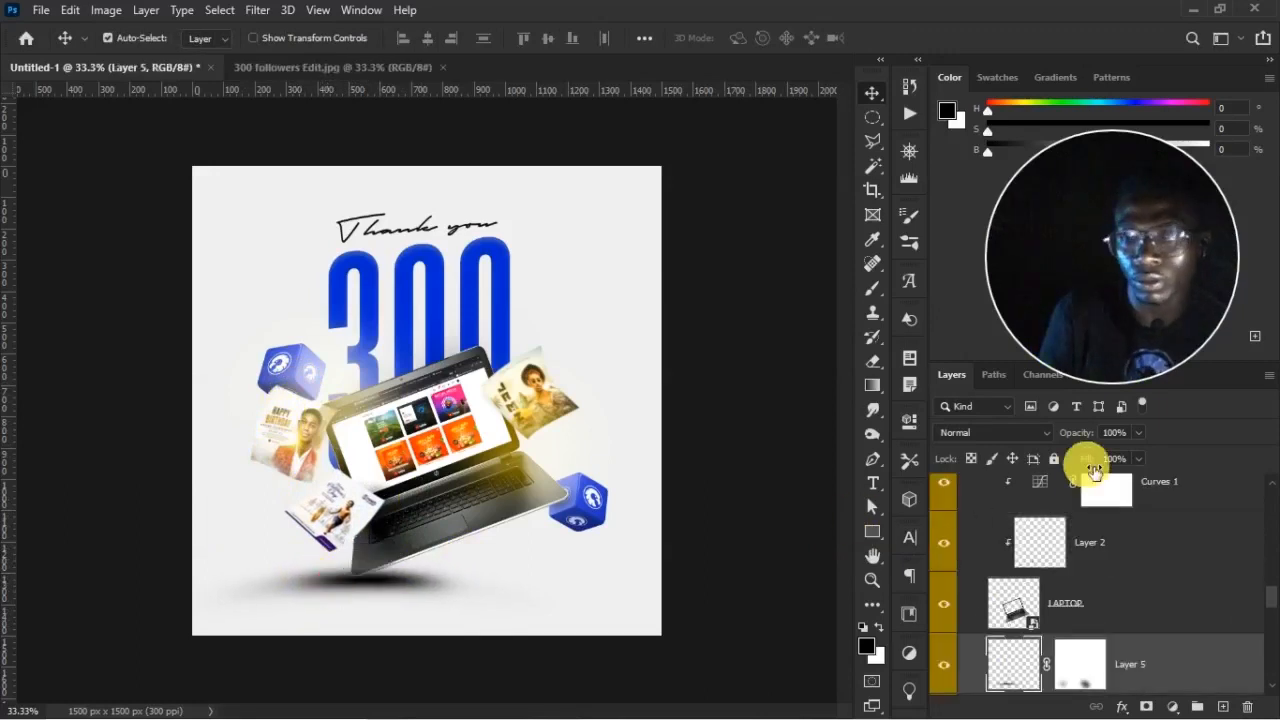
left_click_drag(1092, 466, 1096, 458)
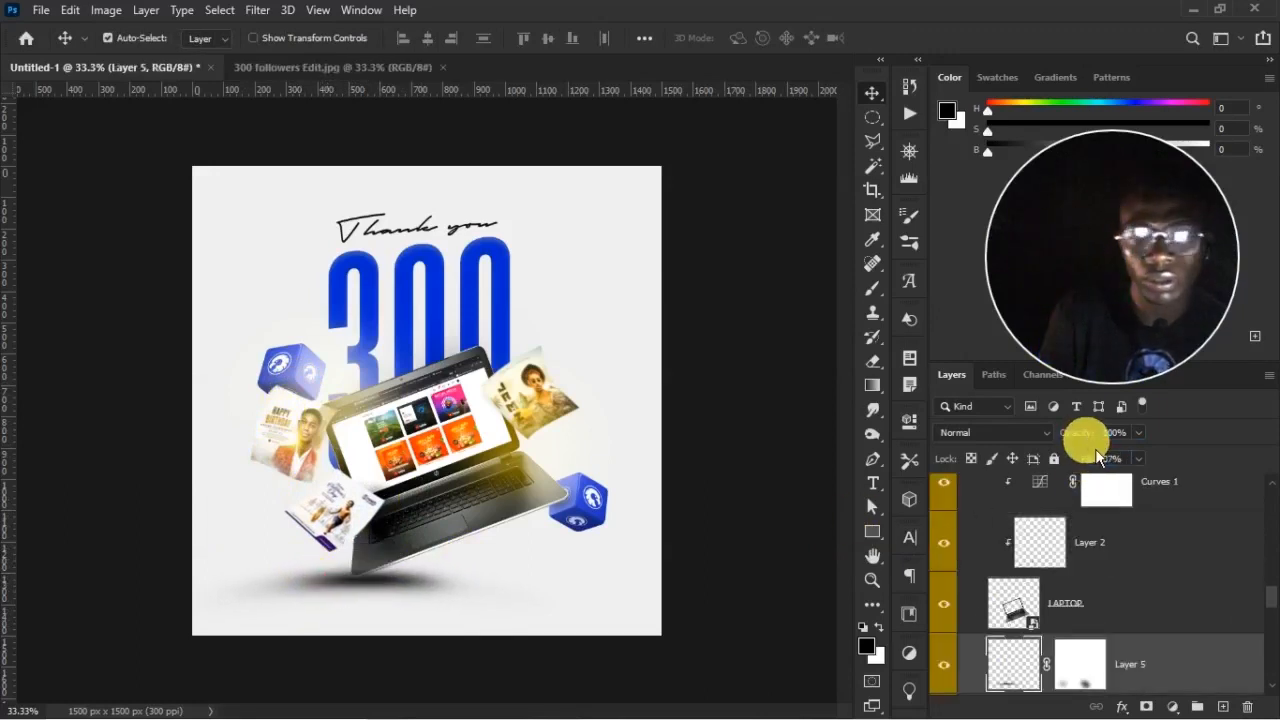
left_click(410, 590)
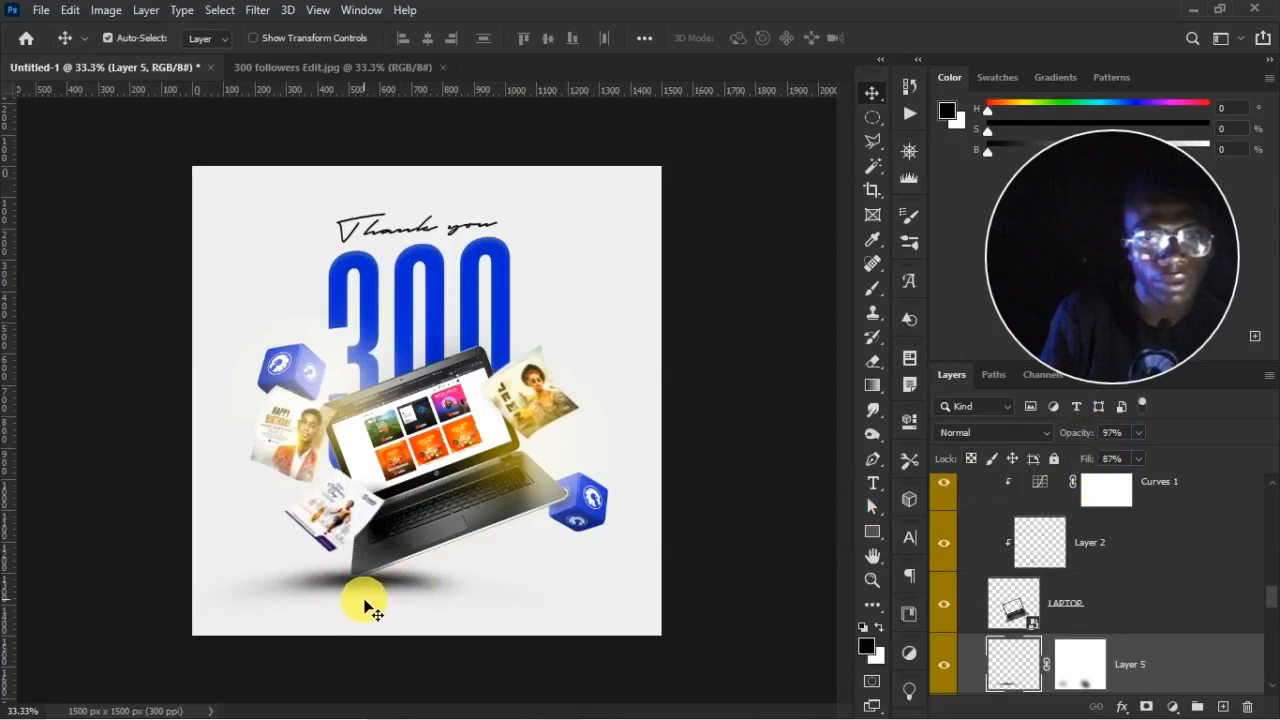
On the Layer 5 mask, paint black with a 400 px brush to fade the ground shadow's left end
left_click(1079, 664)
key("b")
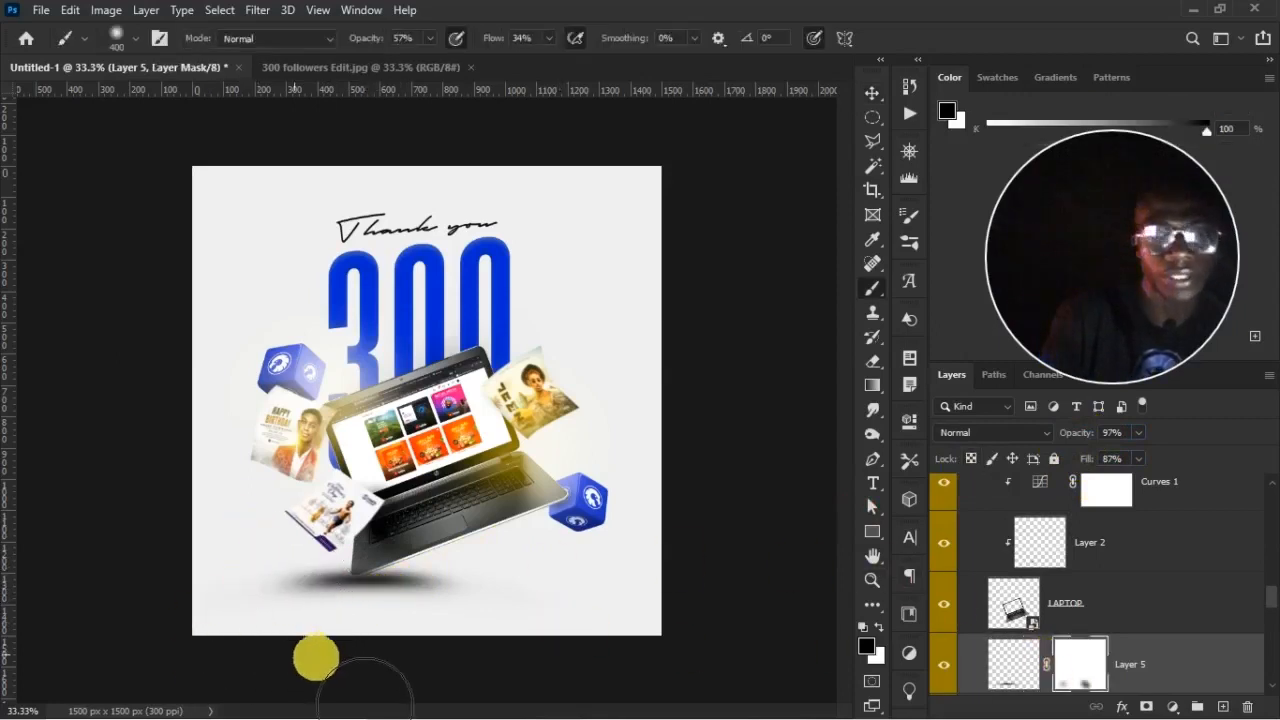
key("v")
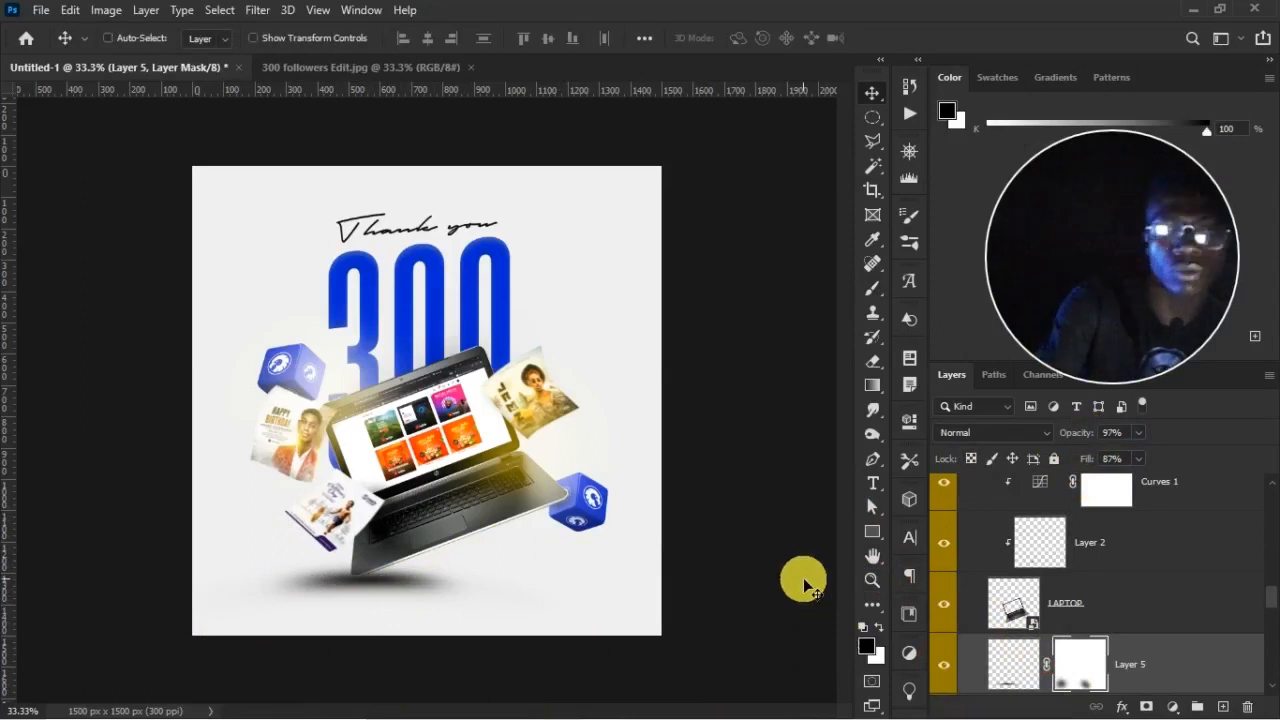
key("ctrl+minus")
key("ctrl+plus")
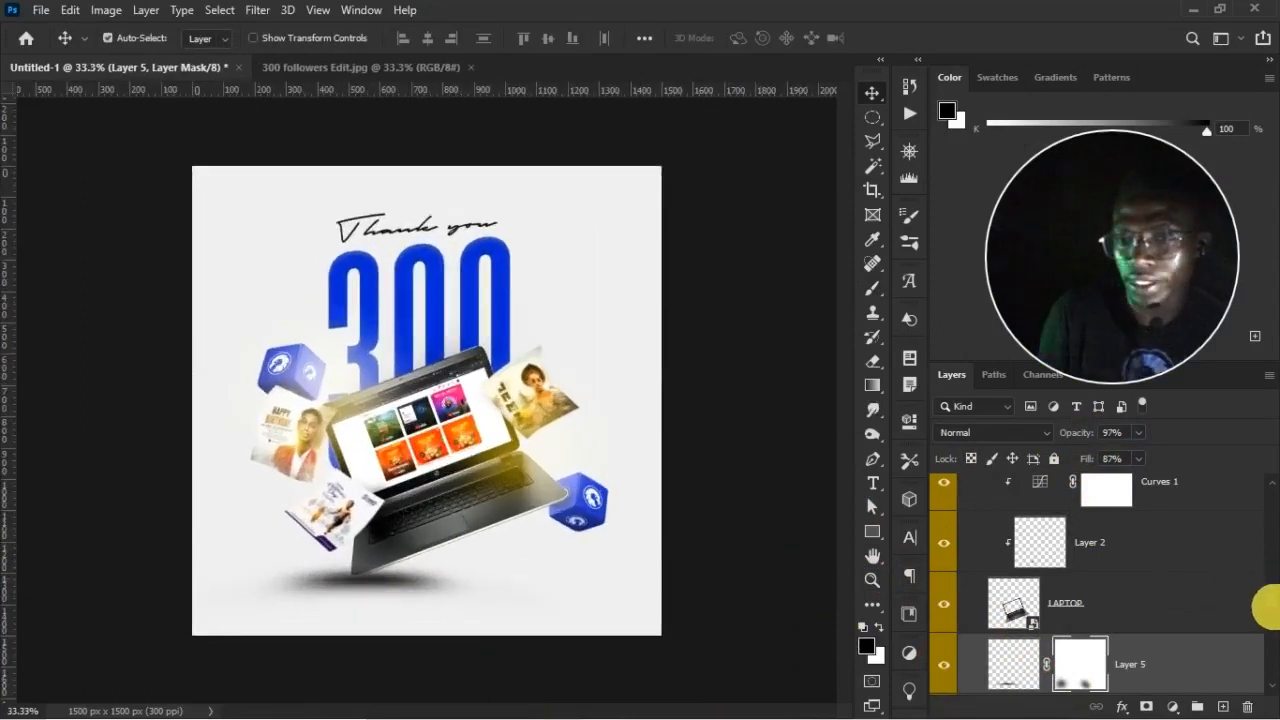
Place the all-bong-L2oedF1AsH8-unsplash photo directly above Color Fill 1 and enlarge it to 11.92% behind the design
scroll(1265, 607, "down", 10)
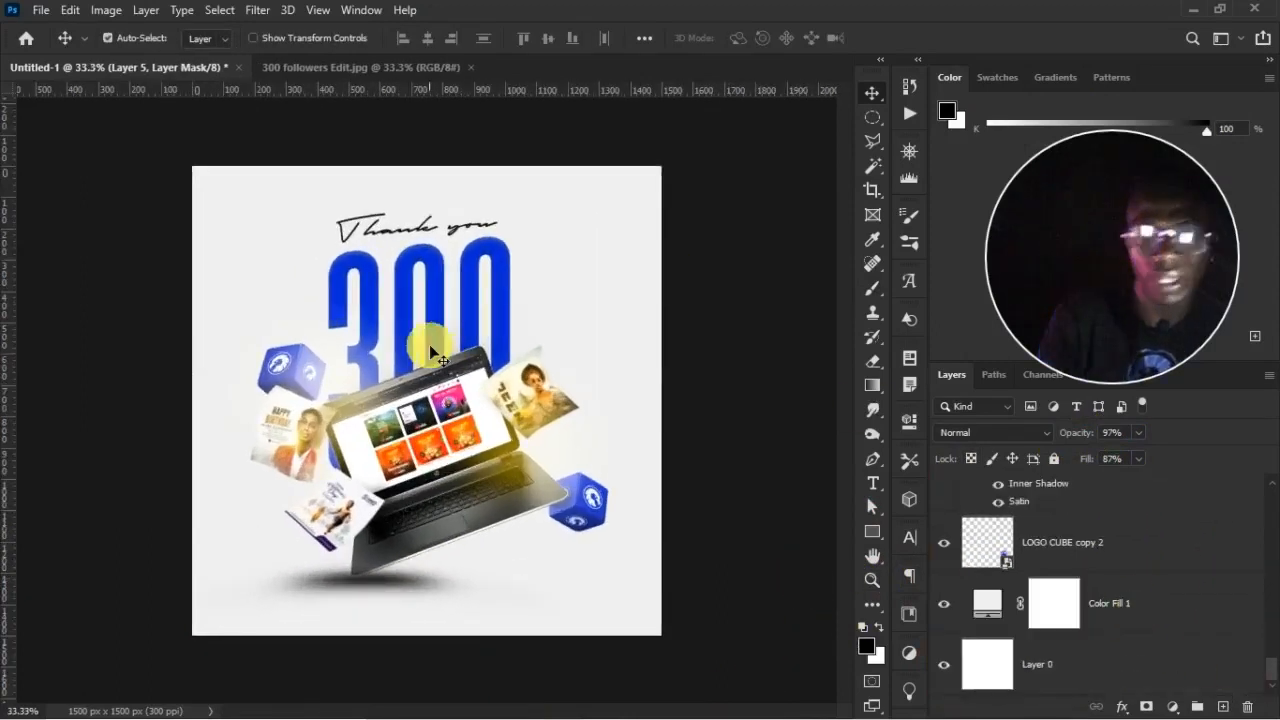
left_click(1057, 600)
left_click(41, 10)
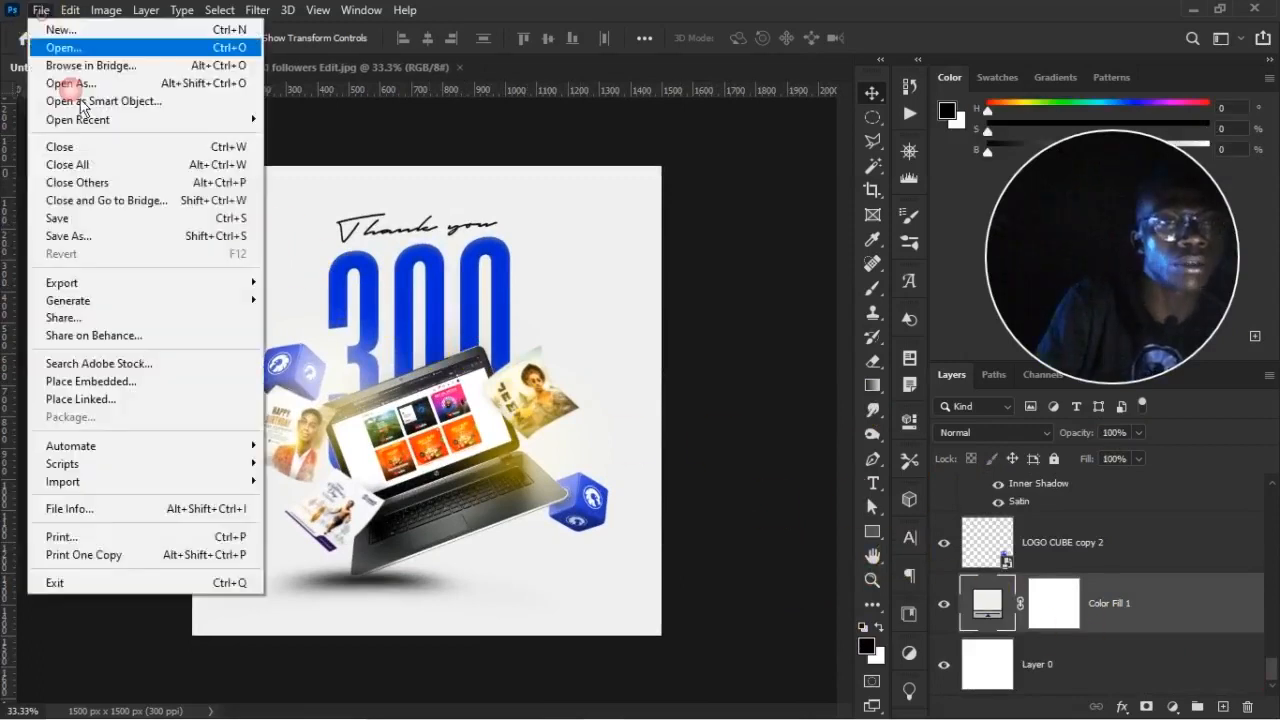
left_click(150, 383)
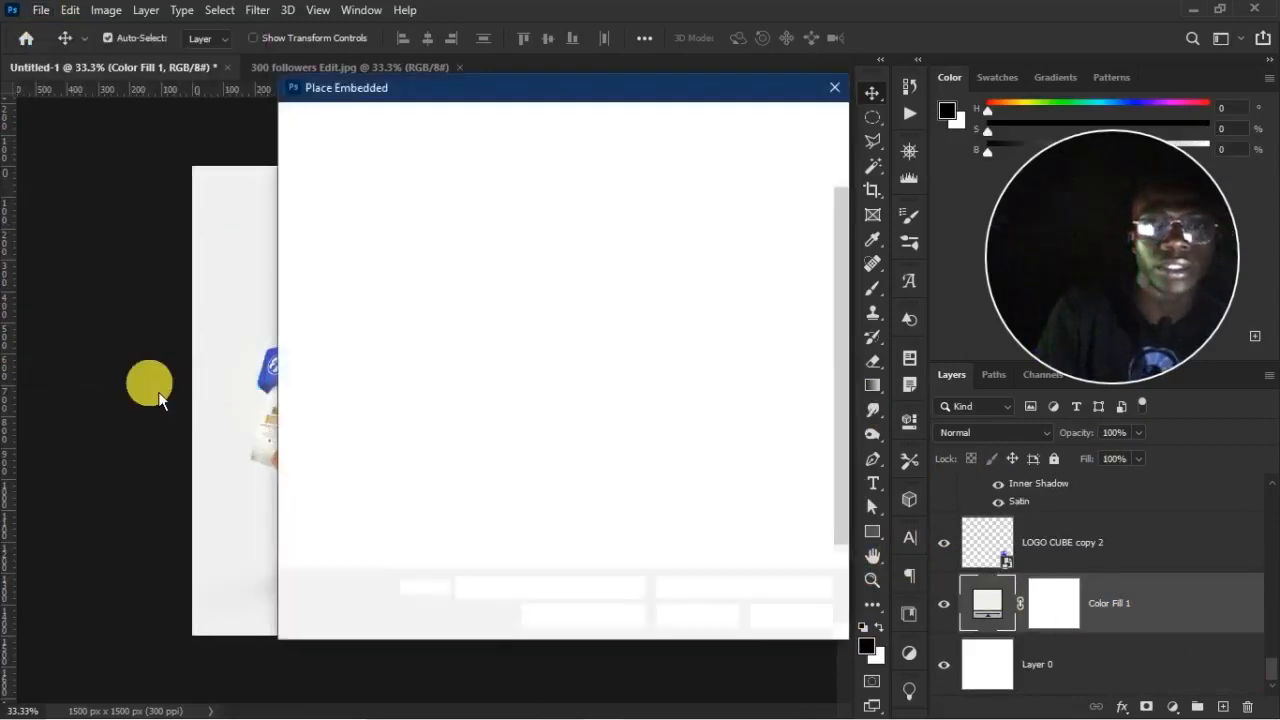
double_click(603, 262)
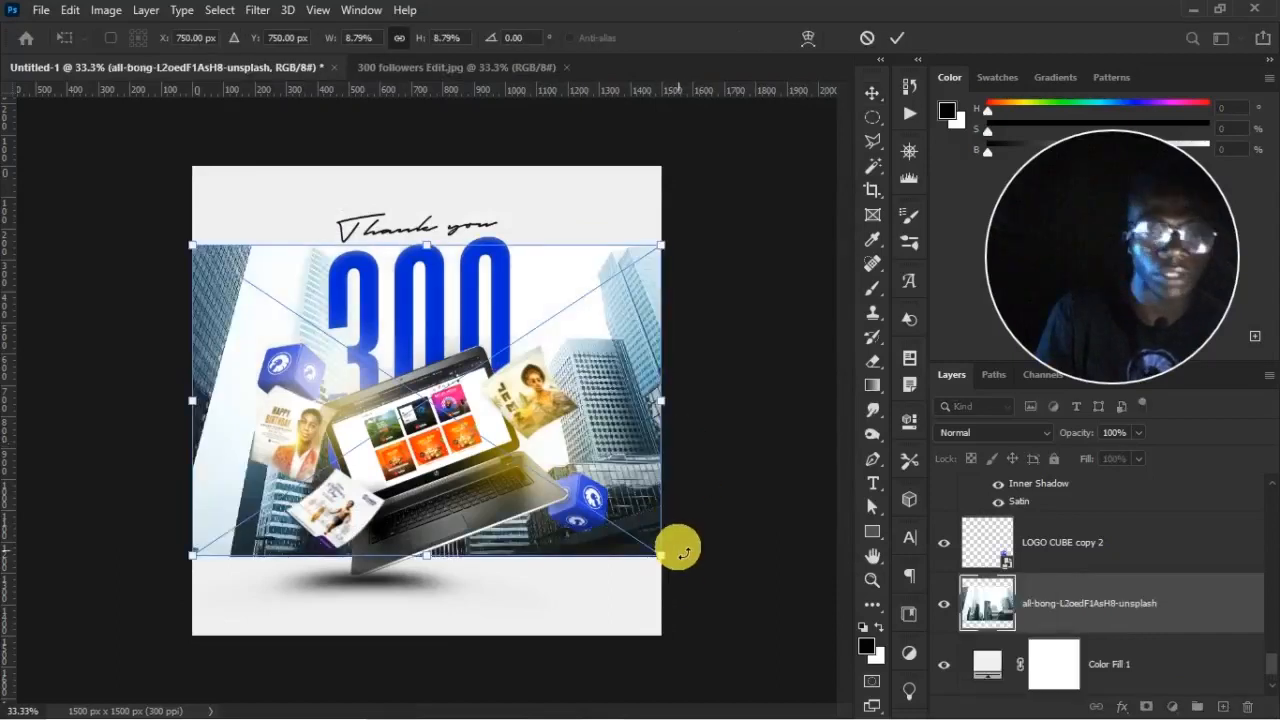
left_click_drag(660, 566, 729, 650)
left_click_drag(650, 389, 560, 372)
key("Return")
Checking the 300 followers Edit.jpg reference, scale the buildings photo to 11.56% and reposition it so a dark tower fills the canvas's upper-left edge
left_click(460, 69)
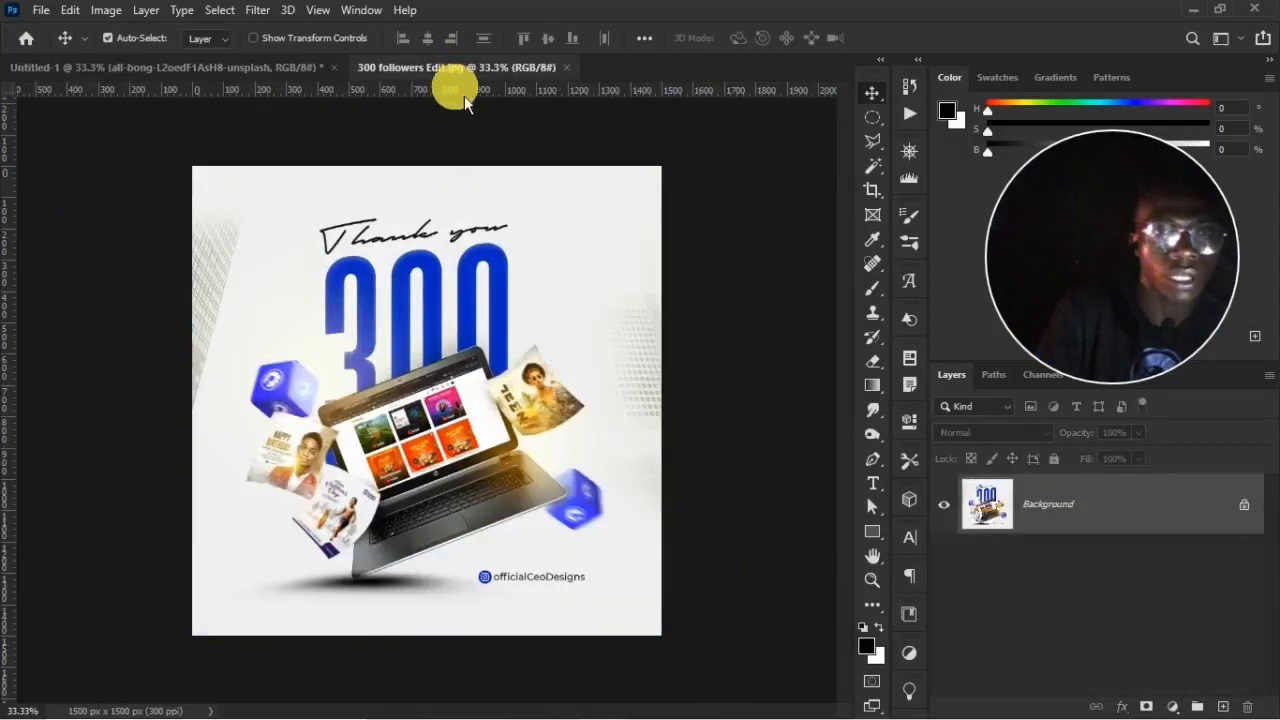
left_click(200, 67)
left_click_drag(223, 257, 223, 201)
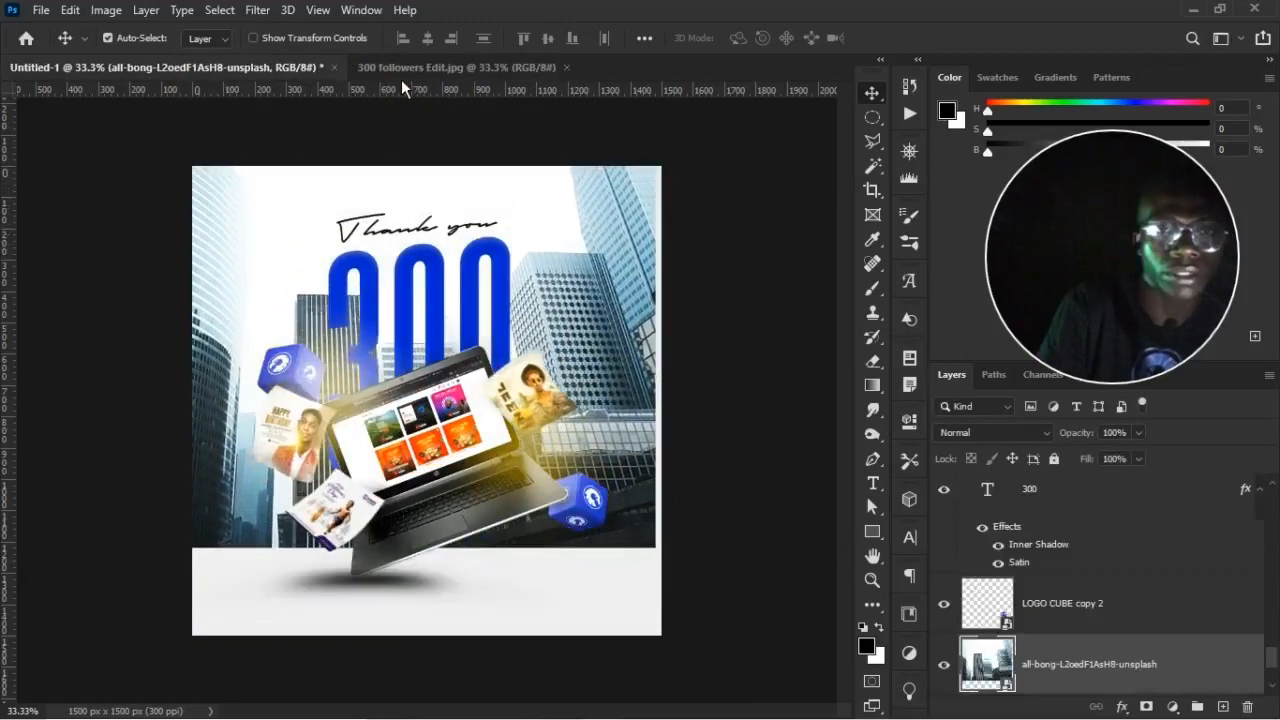
left_click(401, 74)
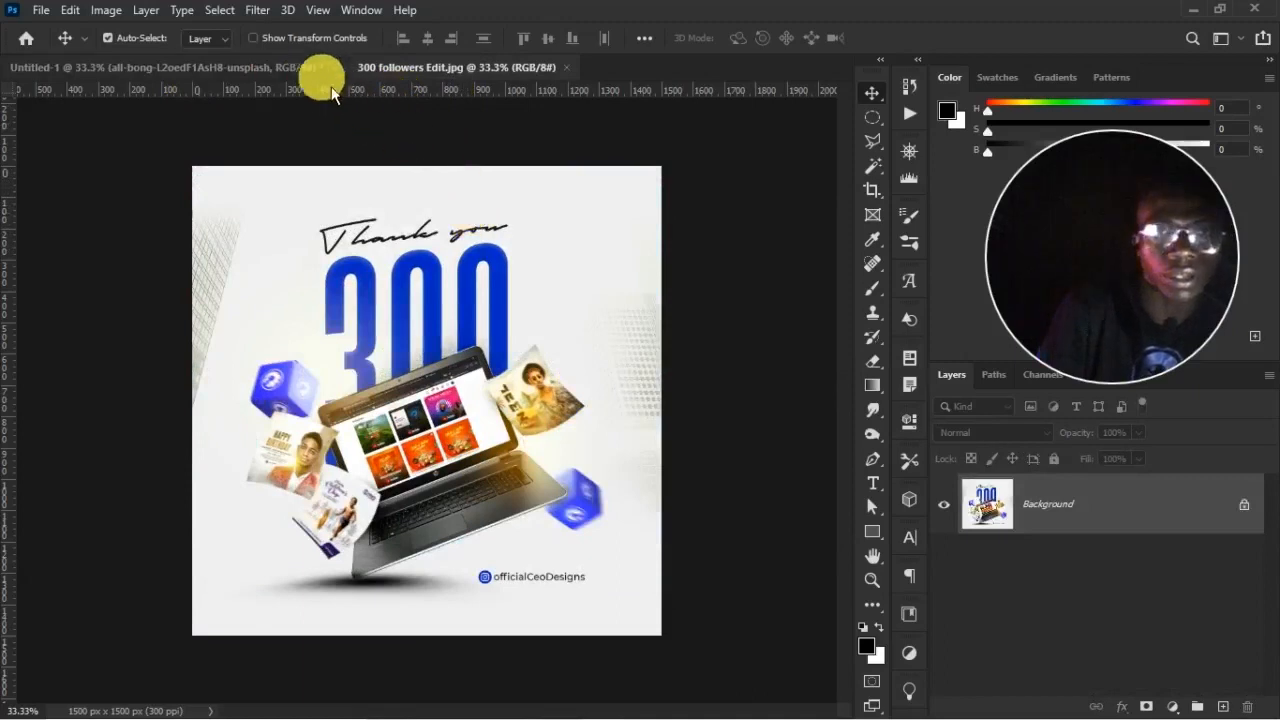
left_click(303, 74)
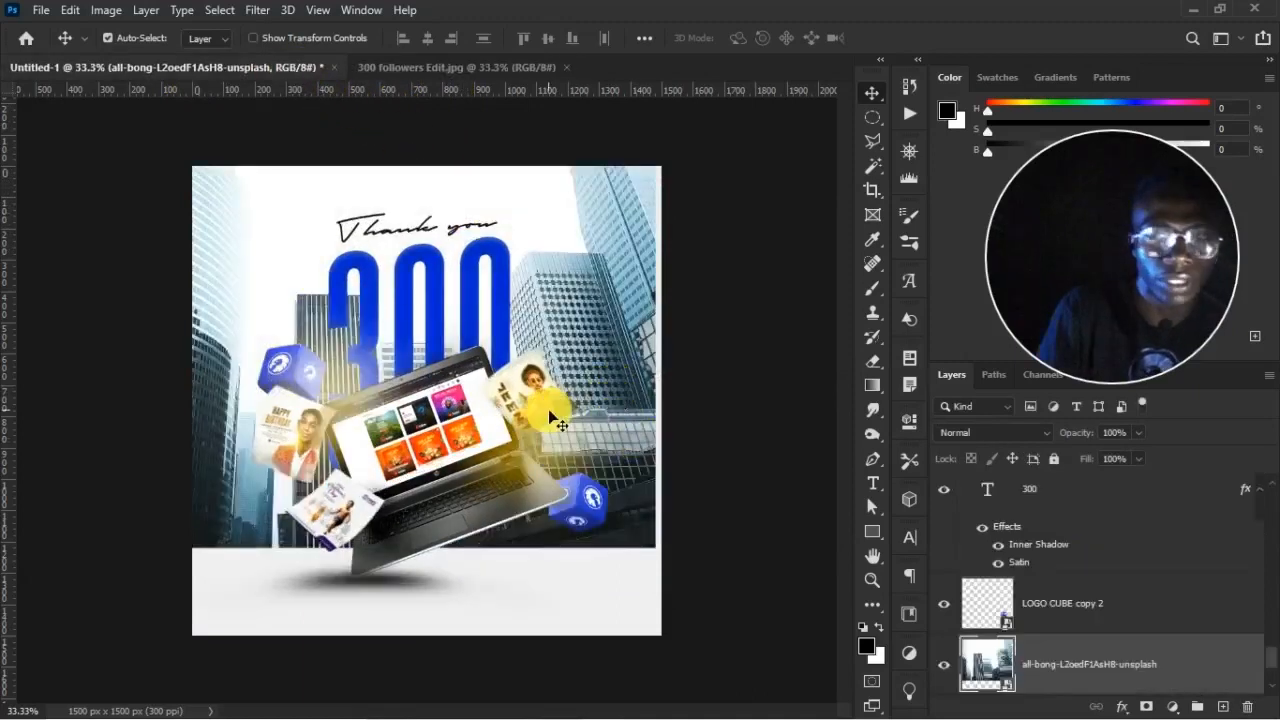
key("ctrl+t")
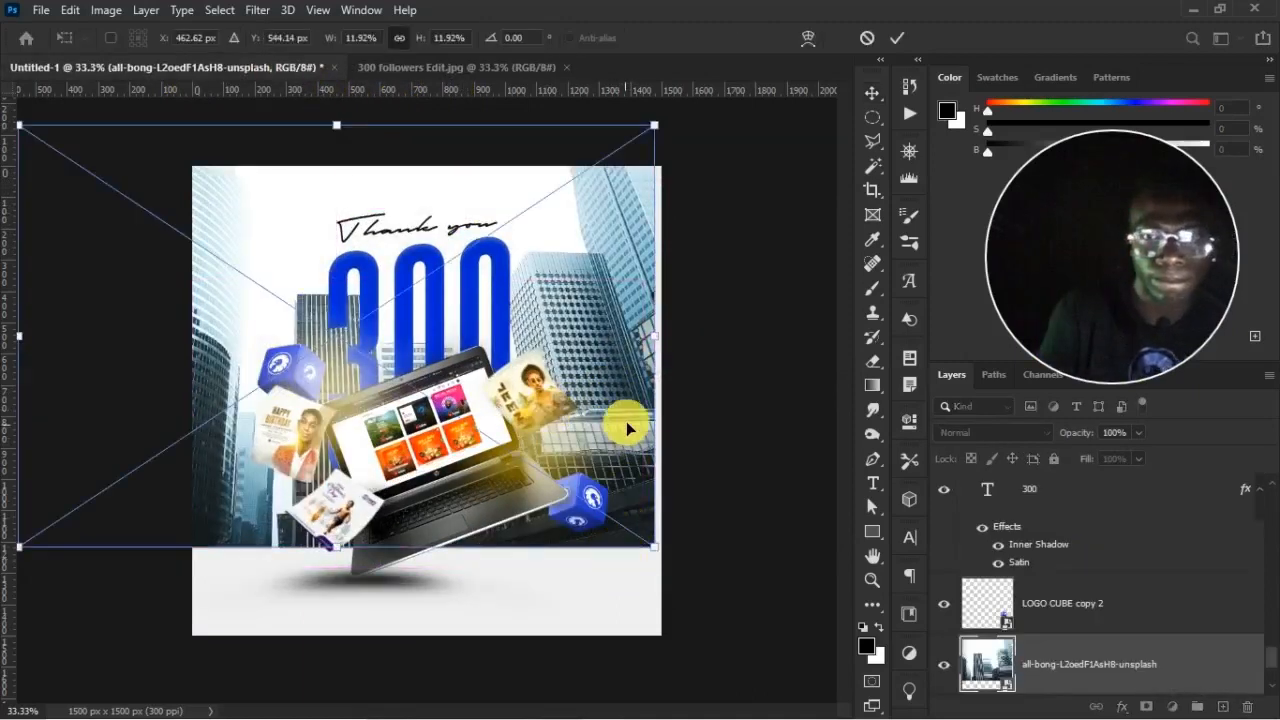
mouse_move(634, 349)
left_mouse_down()
mouse_move(655, 362)
mouse_move(665, 346)
mouse_move(621, 331)
left_mouse_up()
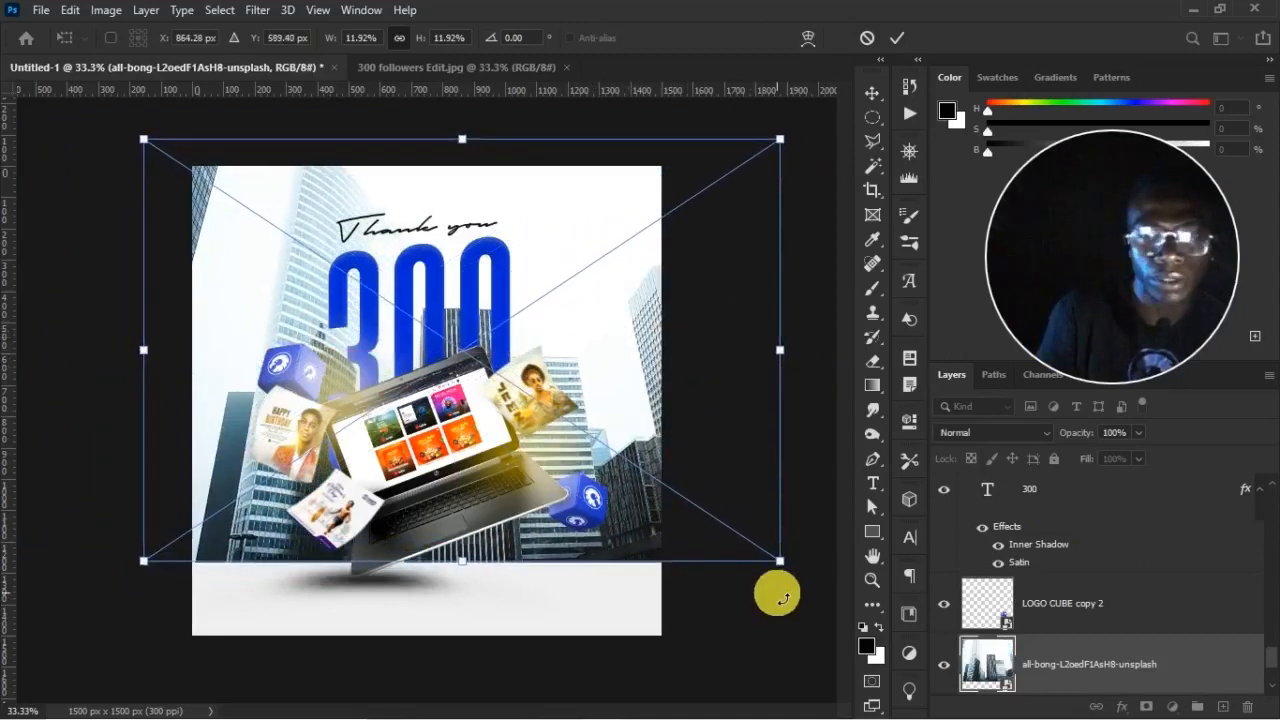
left_click_drag(780, 560, 760, 547)
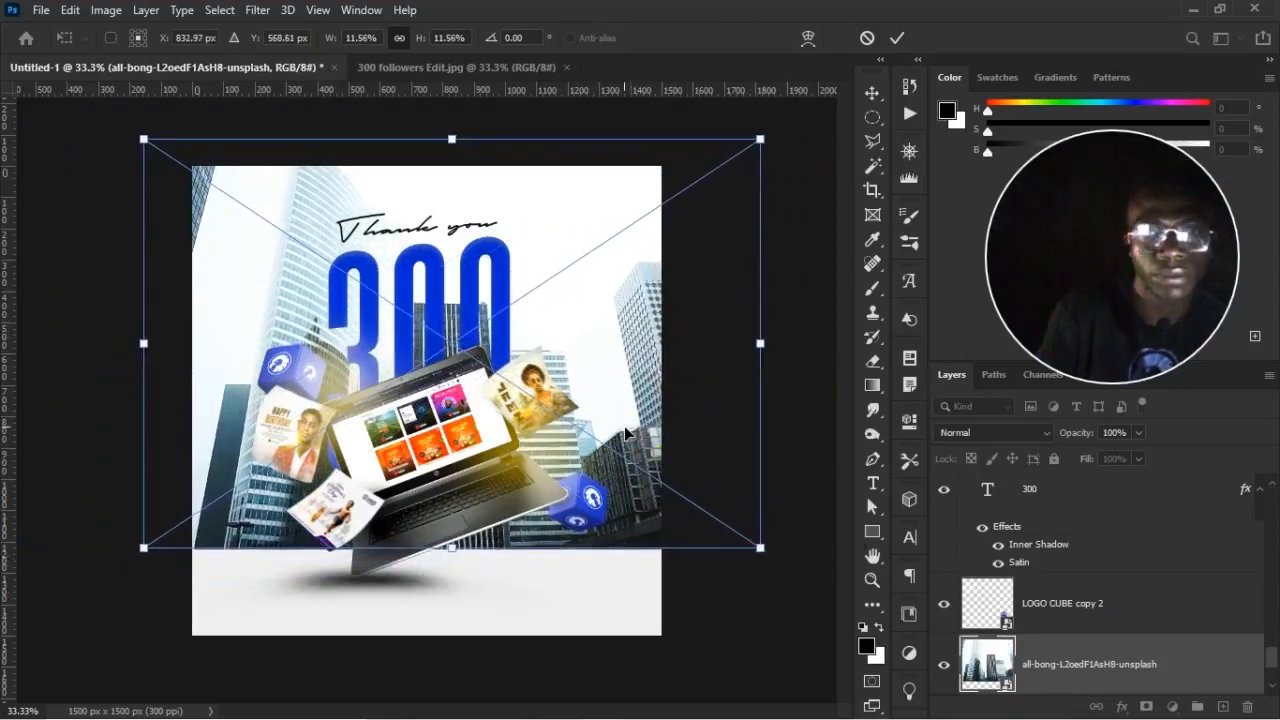
left_click_drag(625, 432, 663, 449)
key("Return")
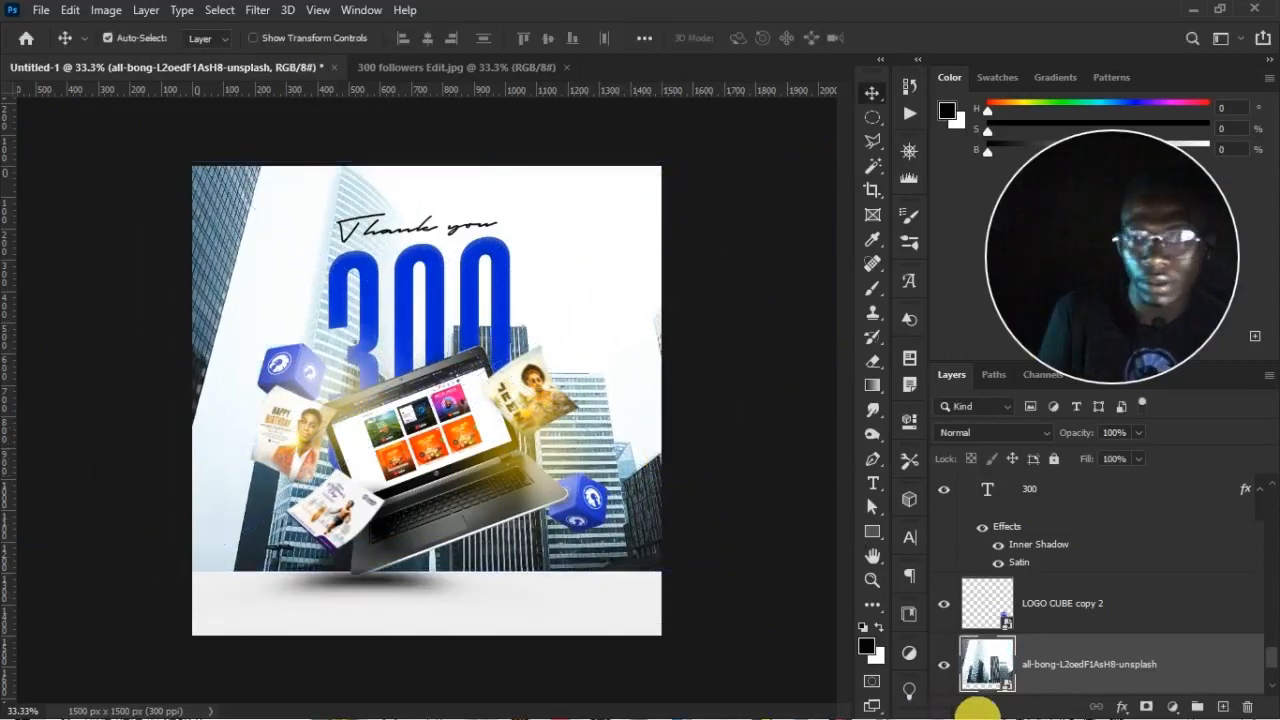
Rasterize the buildings photo layer and desaturate it to black and white
right_click(1100, 668)
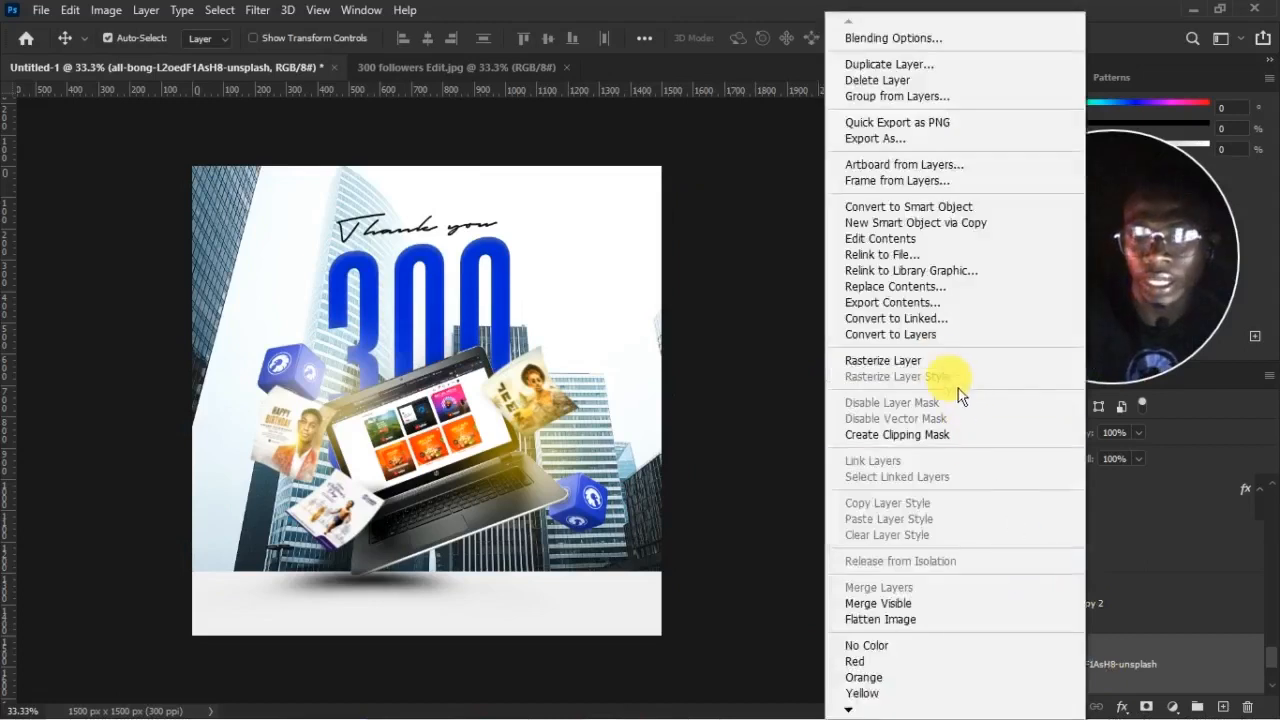
left_click(945, 368)
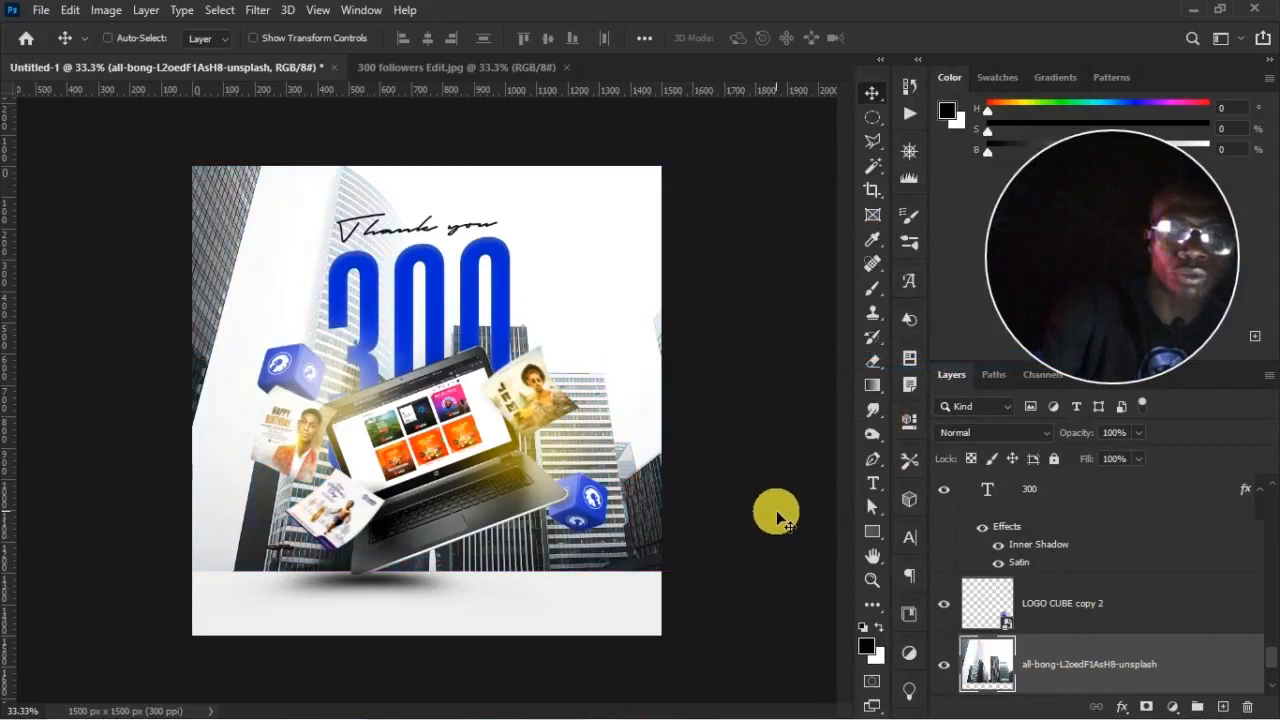
key("ctrl")
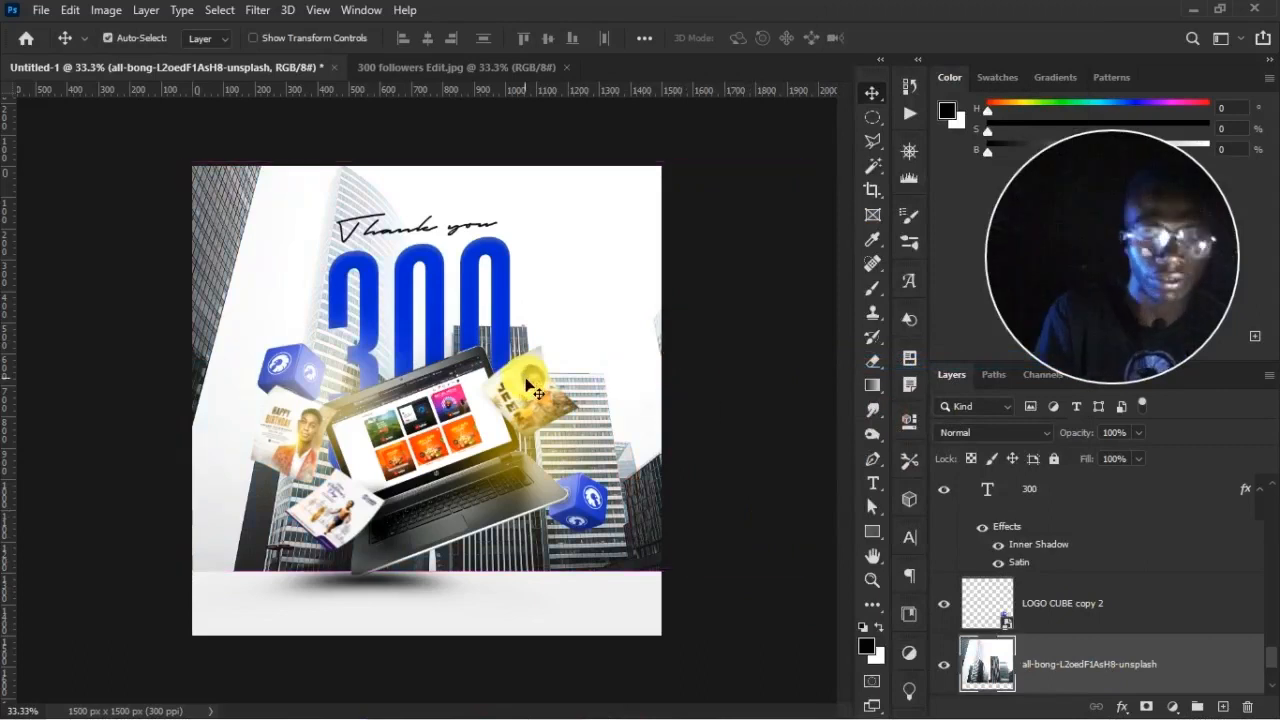
left_click(106, 10)
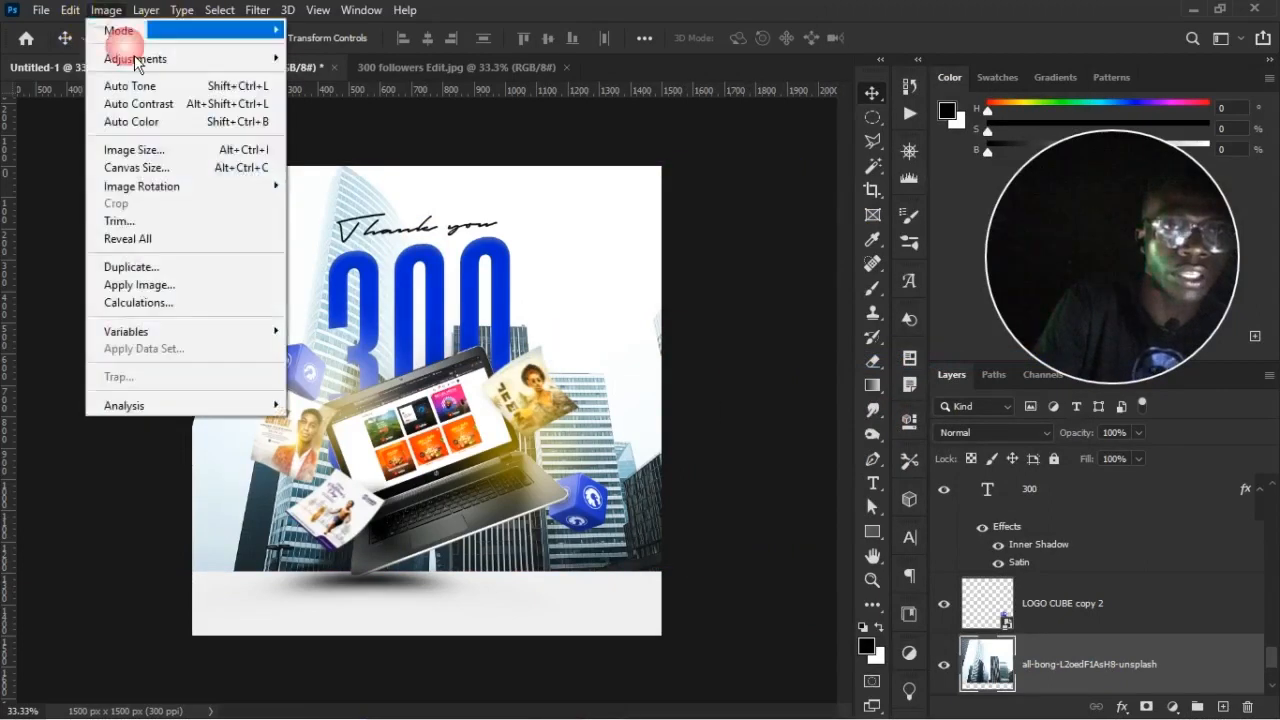
mouse_move(140, 58)
left_click(426, 424)
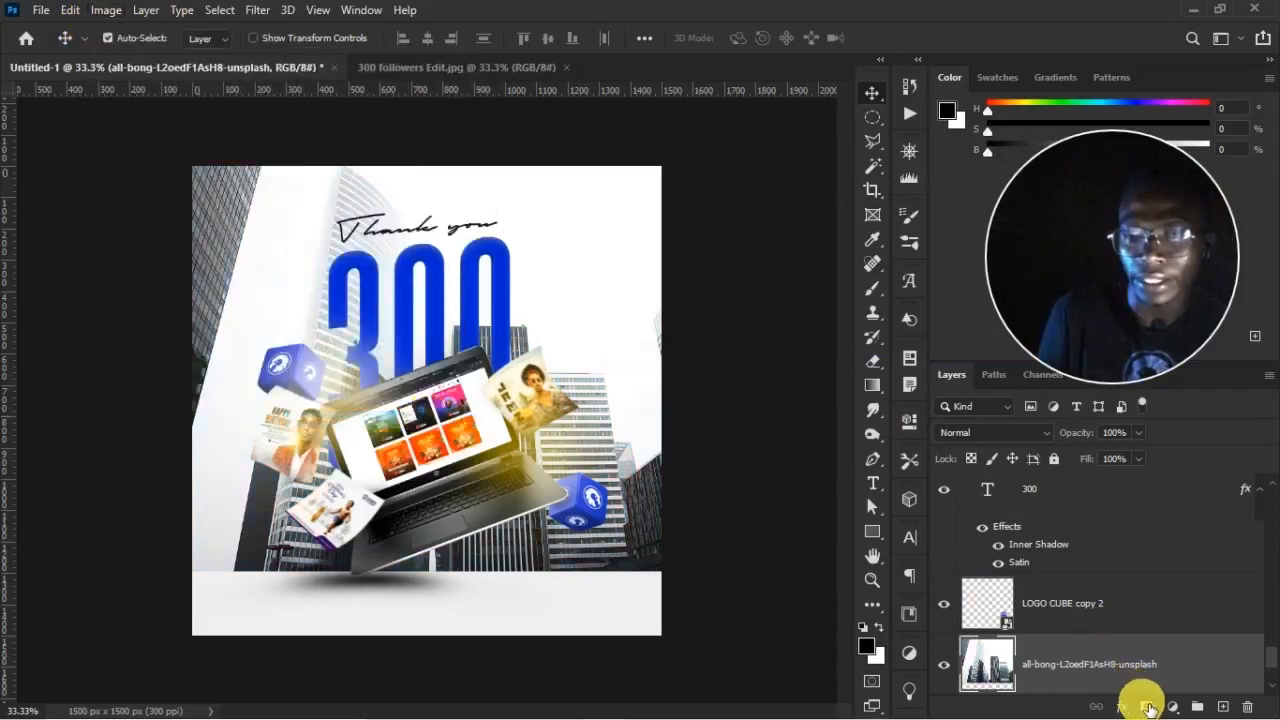
Add a mask to the buildings layer and paint black with an 800 px brush at 100% opacity and flow, keeping only the upper-left tower
left_click(1146, 707)
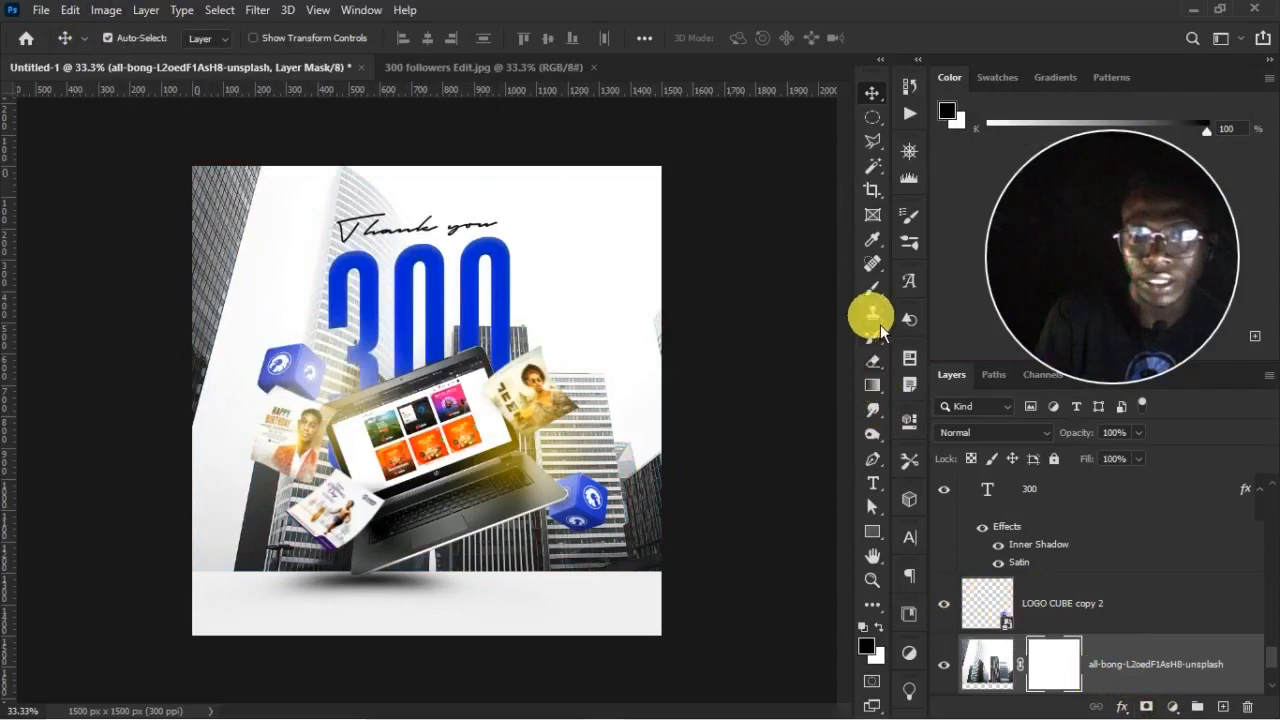
left_click(872, 289)
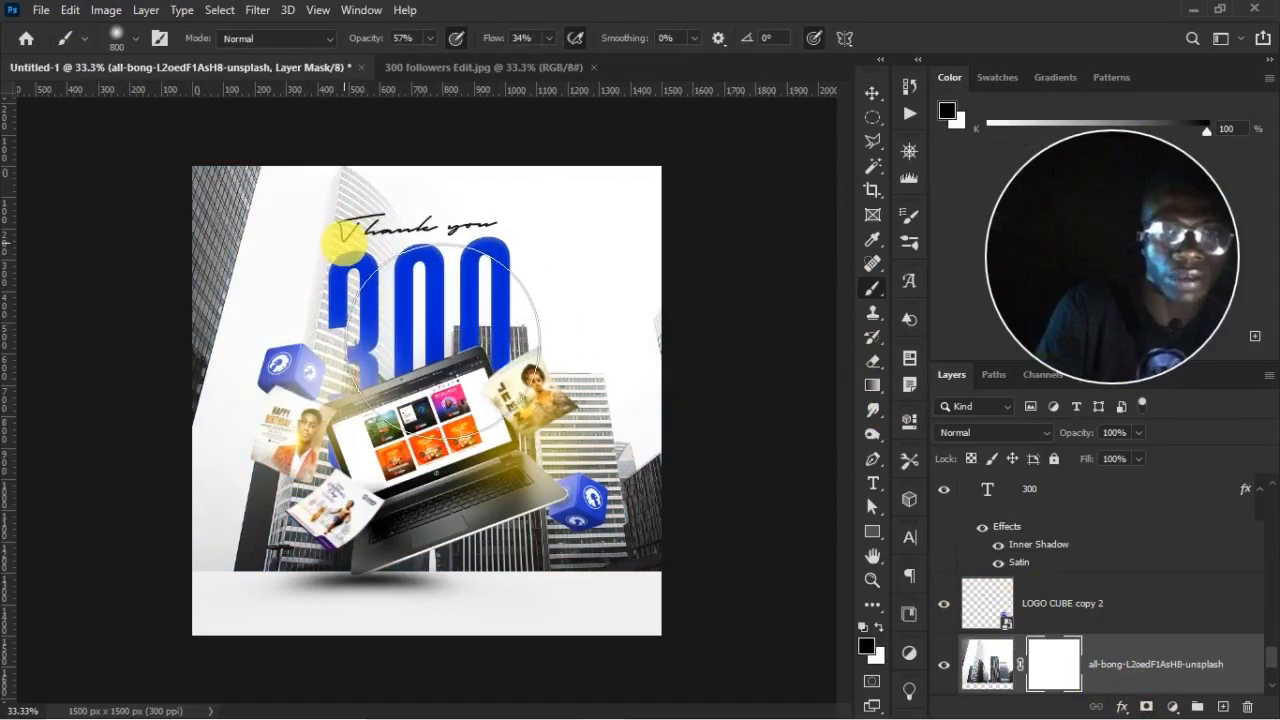
mouse_move(364, 42)
left_mouse_down()
mouse_move(514, 71)
mouse_move(558, 42)
left_mouse_up()
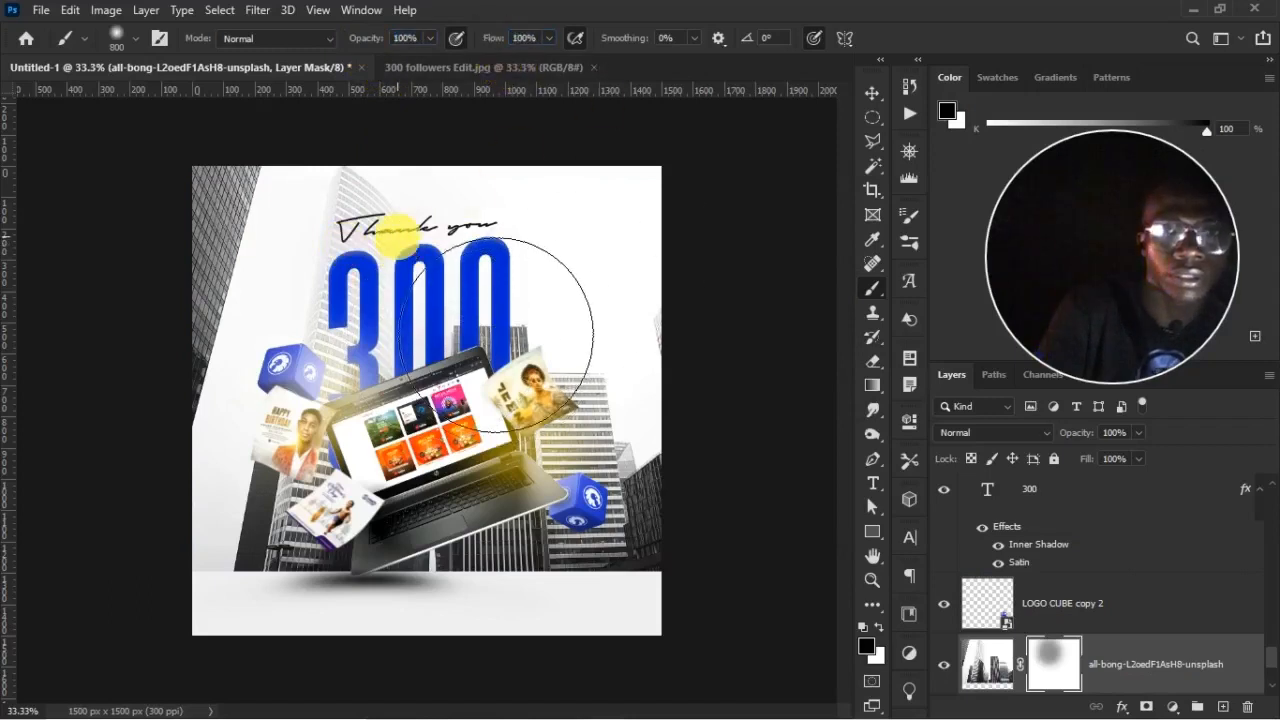
mouse_move(398, 236)
left_mouse_down()
mouse_move(300, 250)
mouse_move(270, 290)
mouse_move(540, 470)
mouse_move(620, 550)
mouse_move(290, 520)
mouse_move(240, 530)
left_mouse_up()
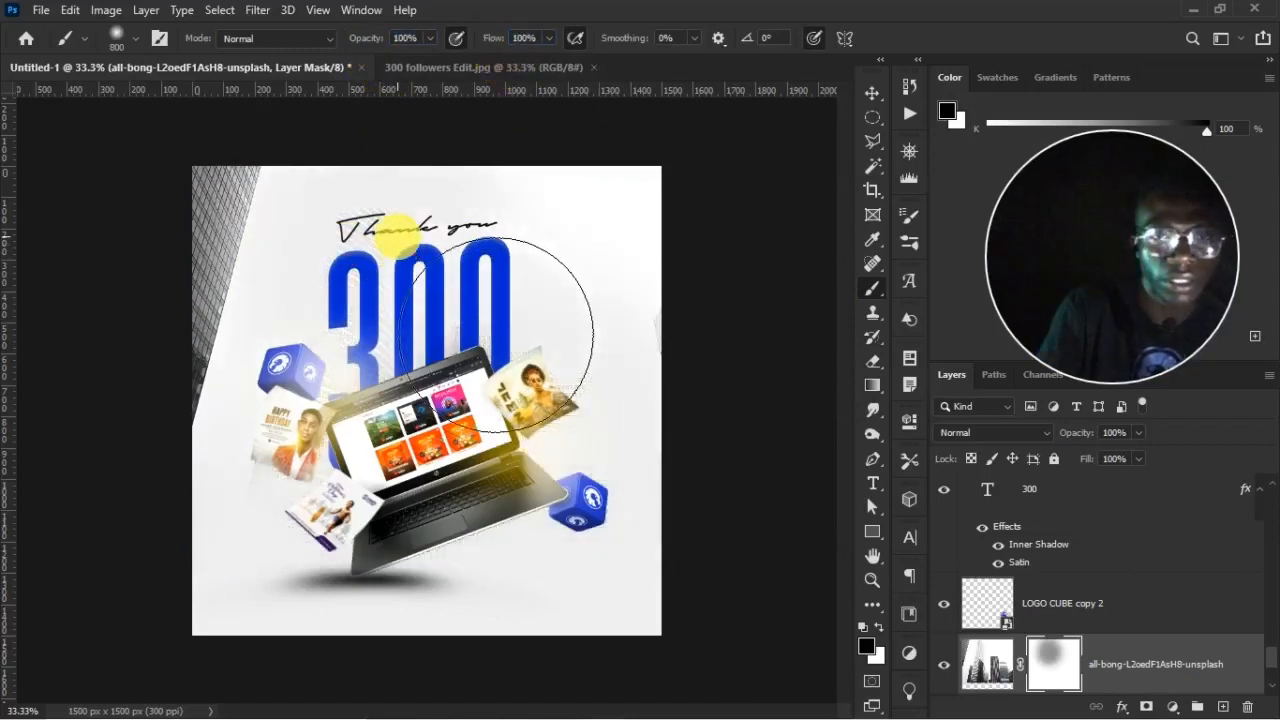
Lower the brush to 50% opacity and 25% flow and softly fade the inner edge of the left tower on the mask
left_click_drag(537, 42, 478, 45)
mouse_move(393, 42)
left_mouse_down()
mouse_move(377, 47)
mouse_move(390, 48)
left_mouse_up()
left_click_drag(504, 45, 515, 45)
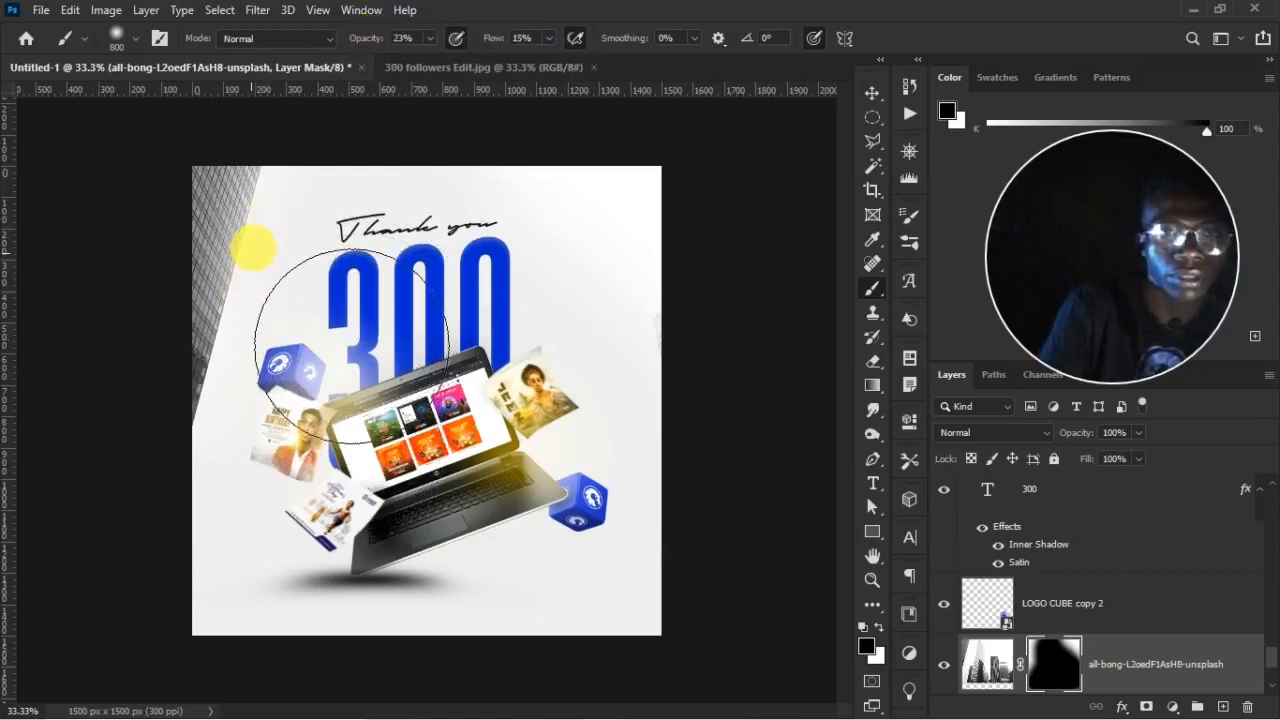
left_click(385, 46)
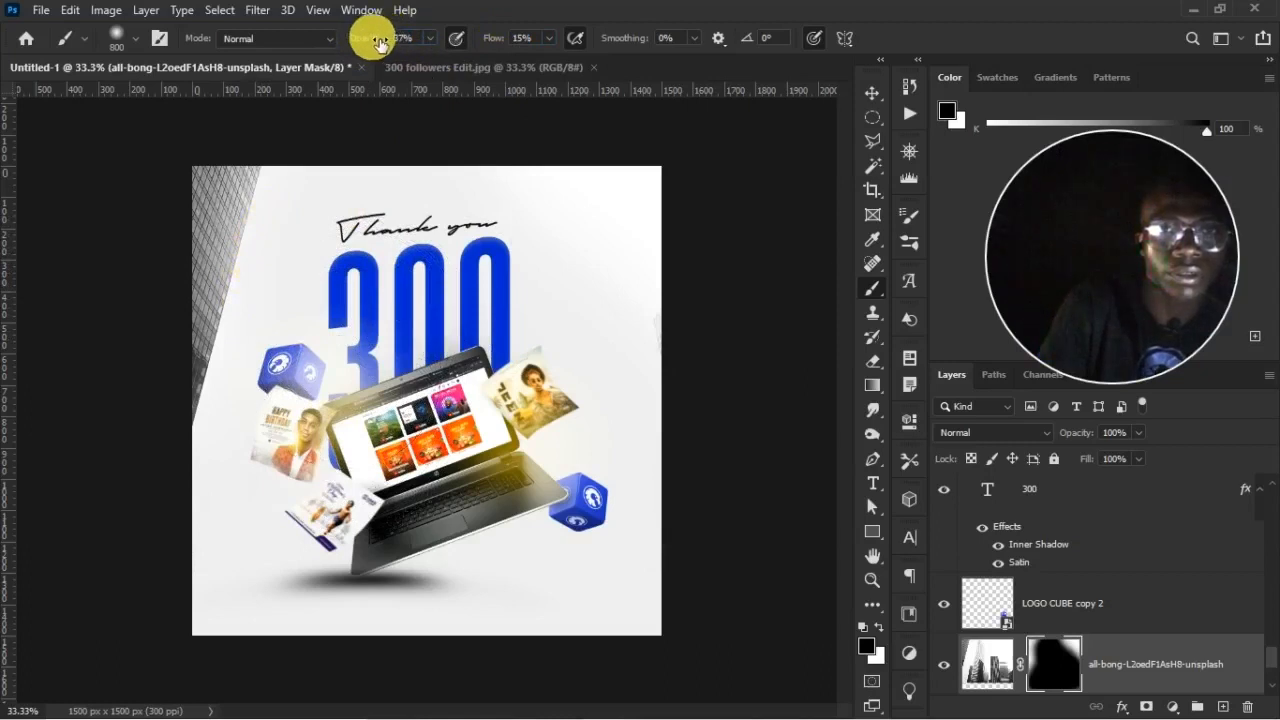
left_click_drag(380, 44, 393, 45)
left_click_drag(490, 45, 500, 45)
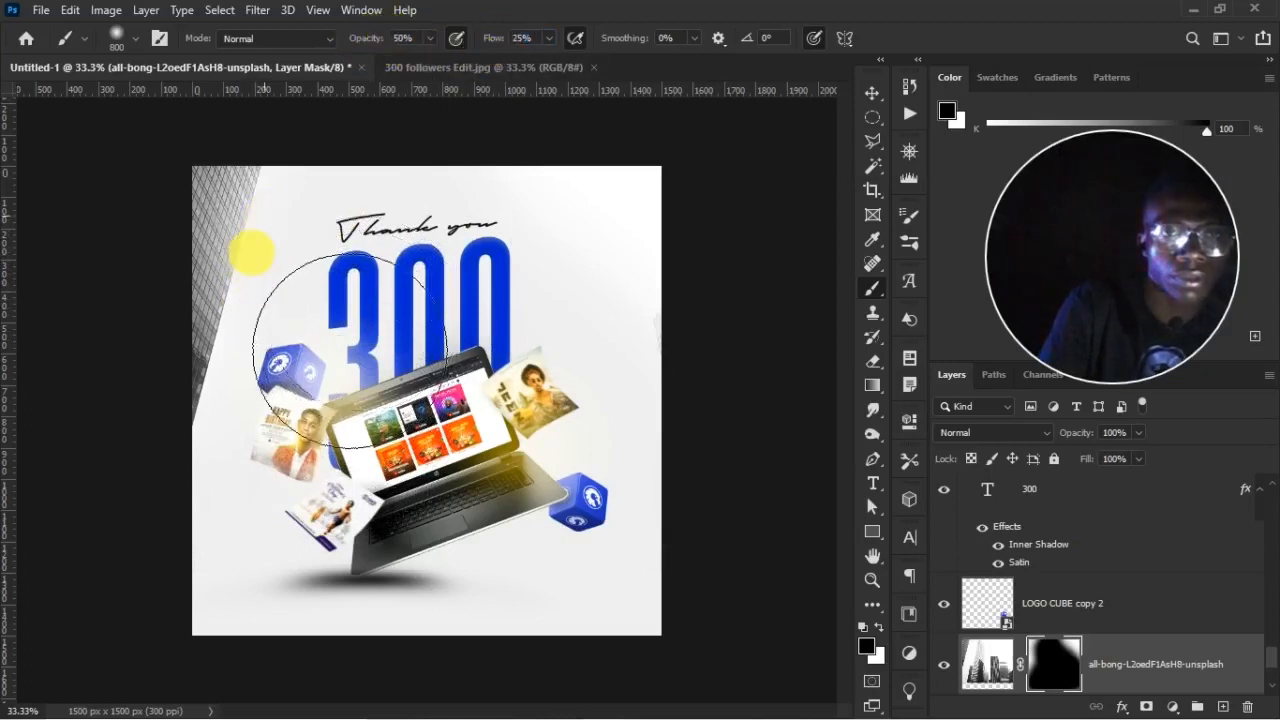
mouse_move(350, 350)
left_mouse_down()
mouse_move(331, 462)
mouse_move(313, 441)
mouse_move(343, 360)
left_mouse_up()
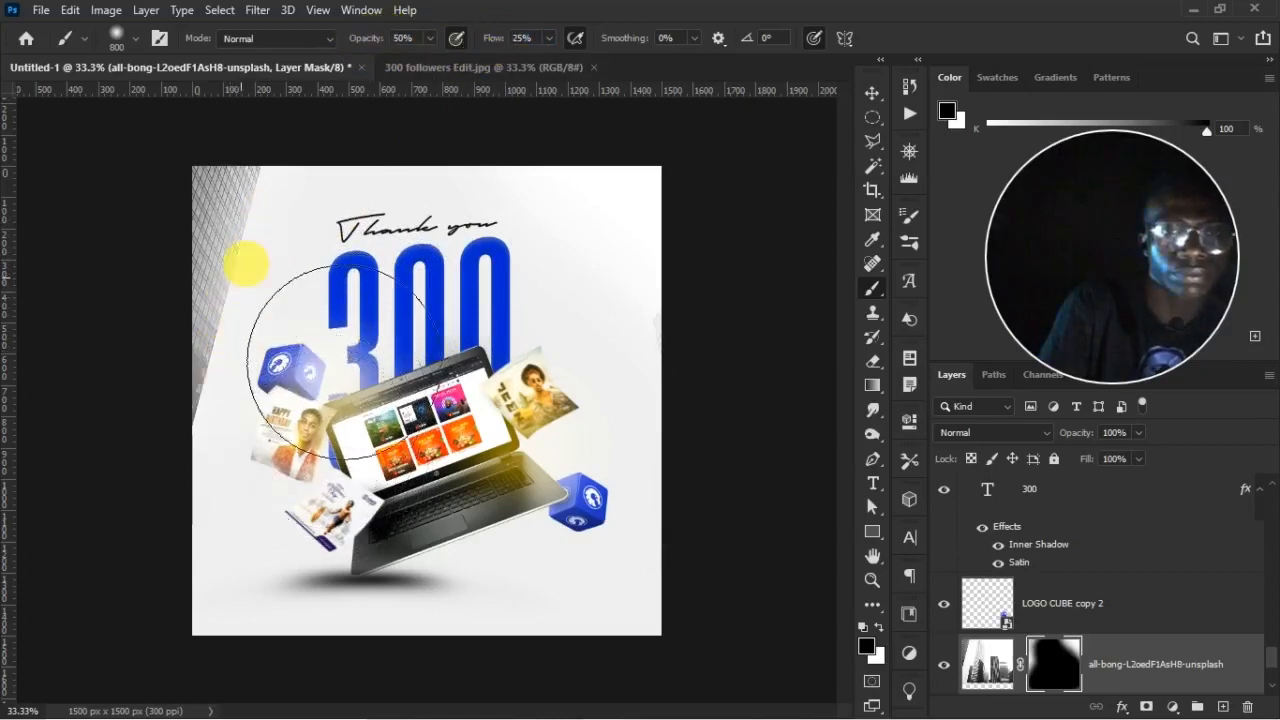
Compare with the 300 followers Edit.jpg reference, reduce the brush to 400 px and fade the left tower further on its mask
left_click(414, 69)
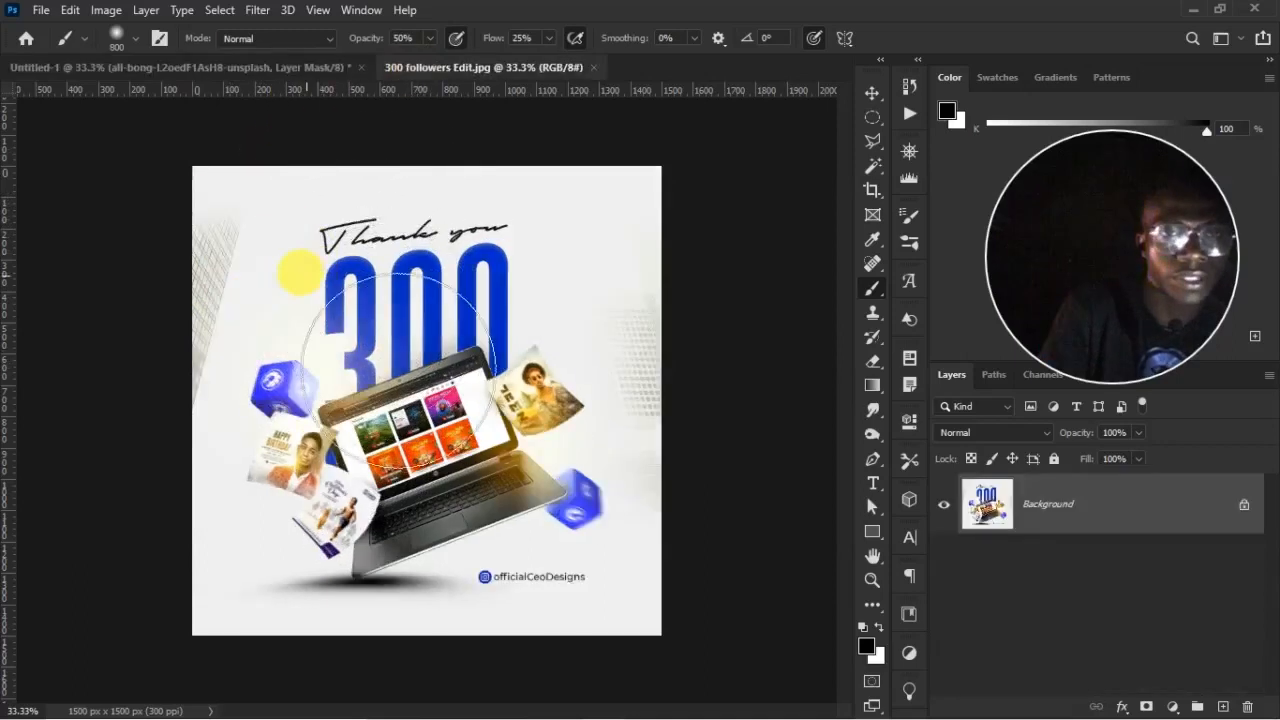
left_click(230, 68)
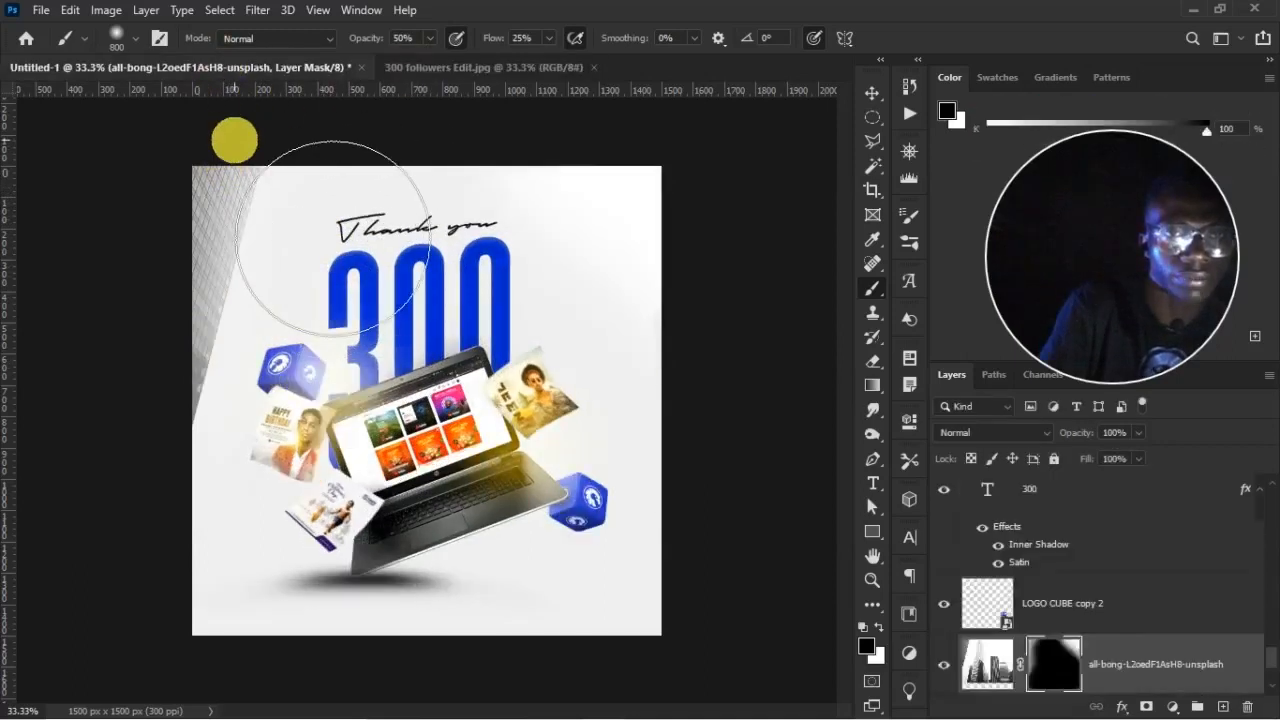
key("bracketleft")
key("bracketleft")
key("bracketleft")
key("bracketleft")
key("bracketleft")
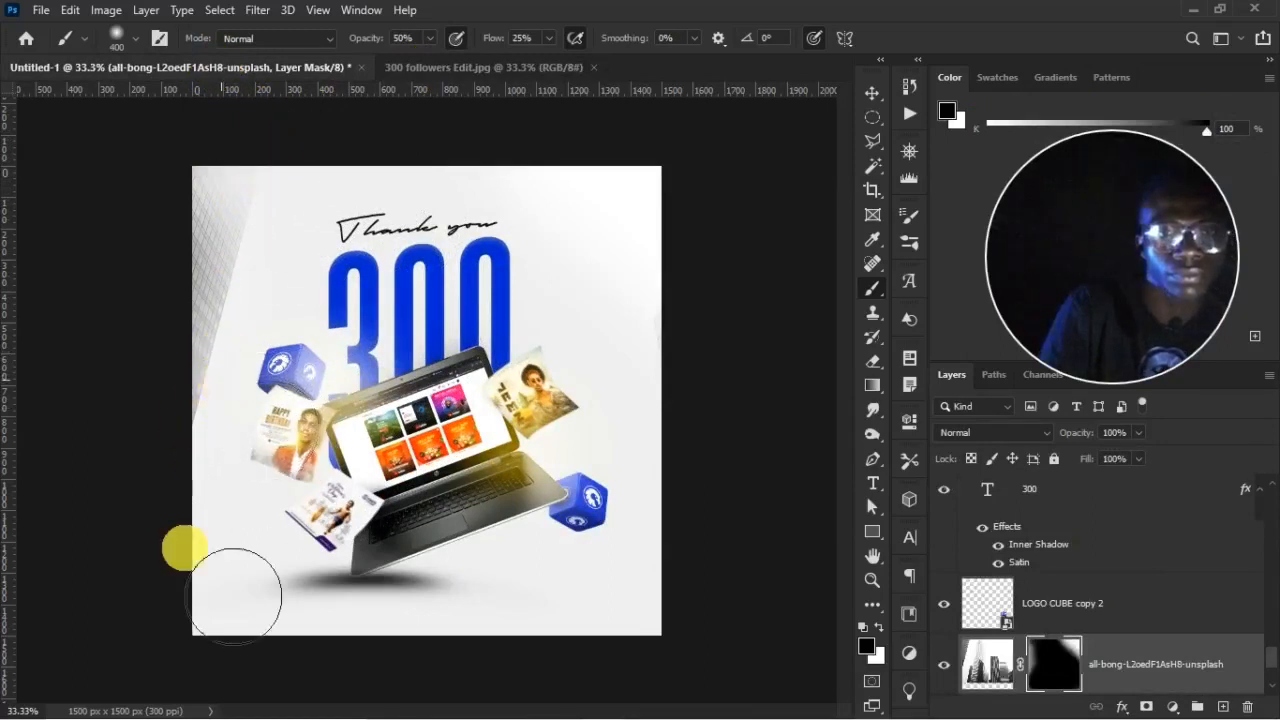
Duplicate the masked buildings layer and move the copy left until its buildings show along the canvas's right edge
key("v")
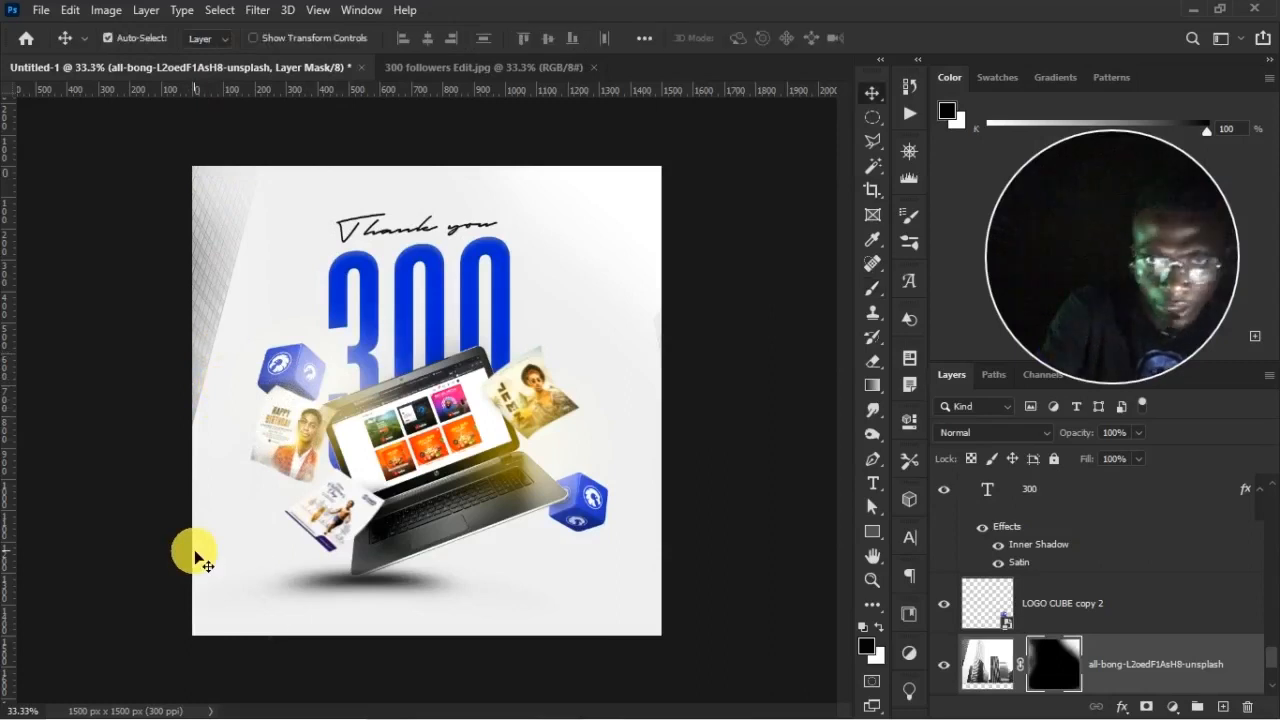
key("ctrl+j")
key("ctrl+t")
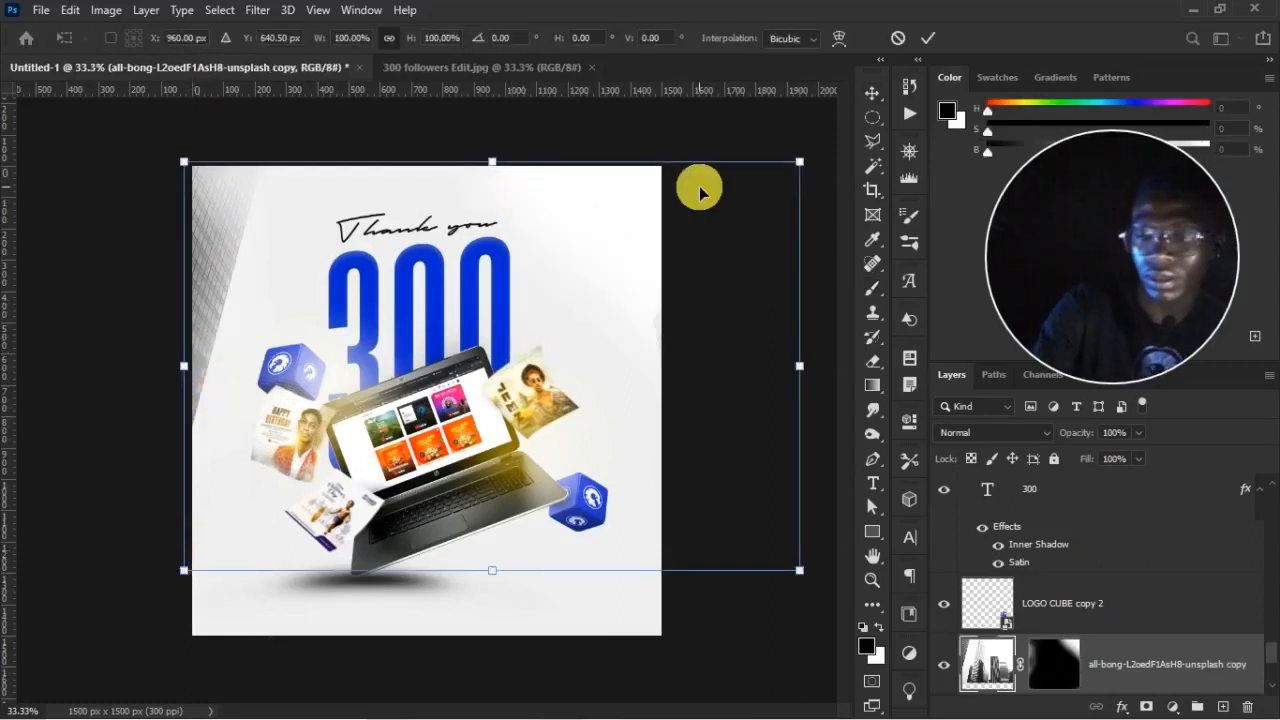
key("Return")
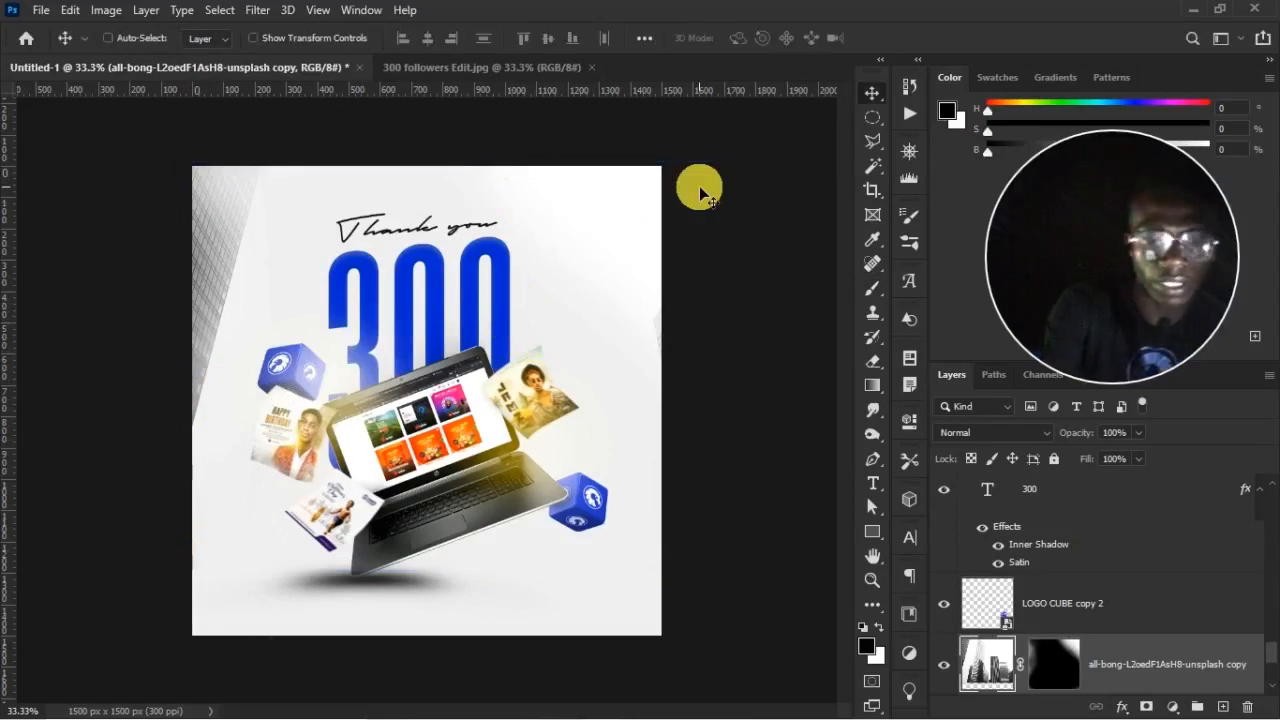
key("ctrl+t")
left_click_drag(531, 349, 457, 334)
key("Return")
Target the copied buildings layer's mask with the Brush tool at 100% opacity and 100% flow
left_click(1030, 668)
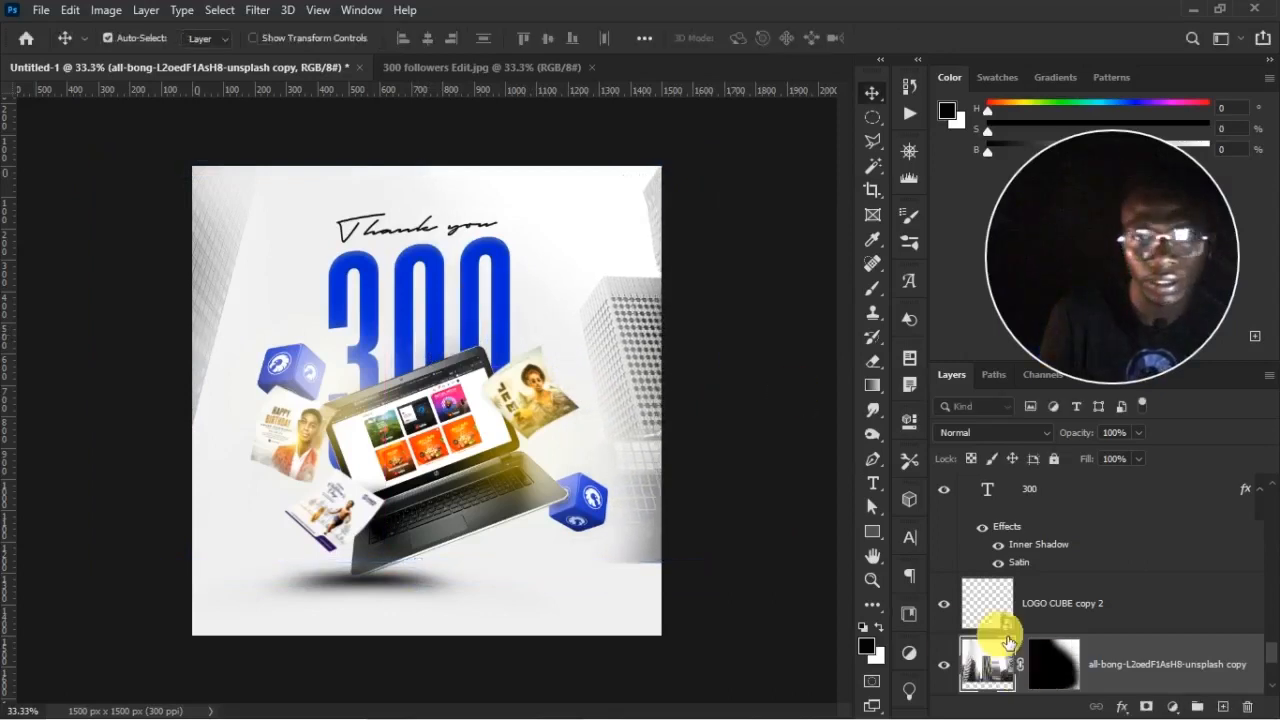
key("b")
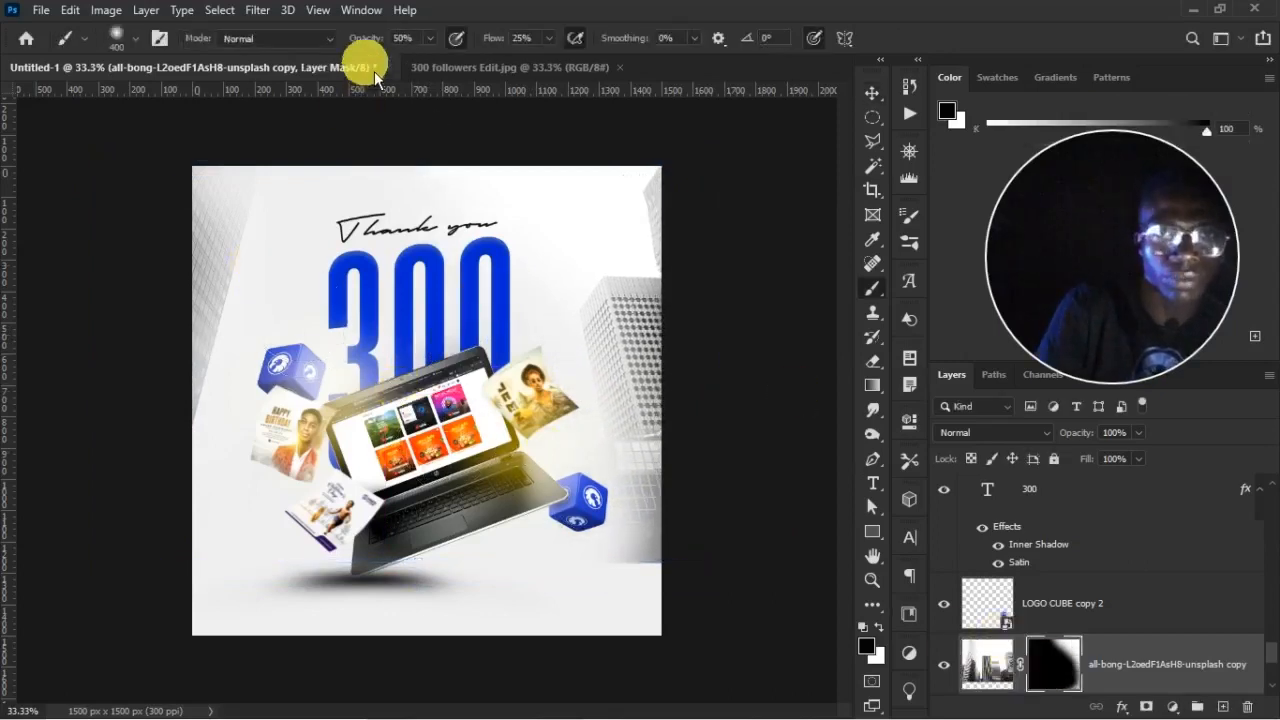
left_click_drag(504, 44, 545, 44)
left_click_drag(365, 42, 420, 42)
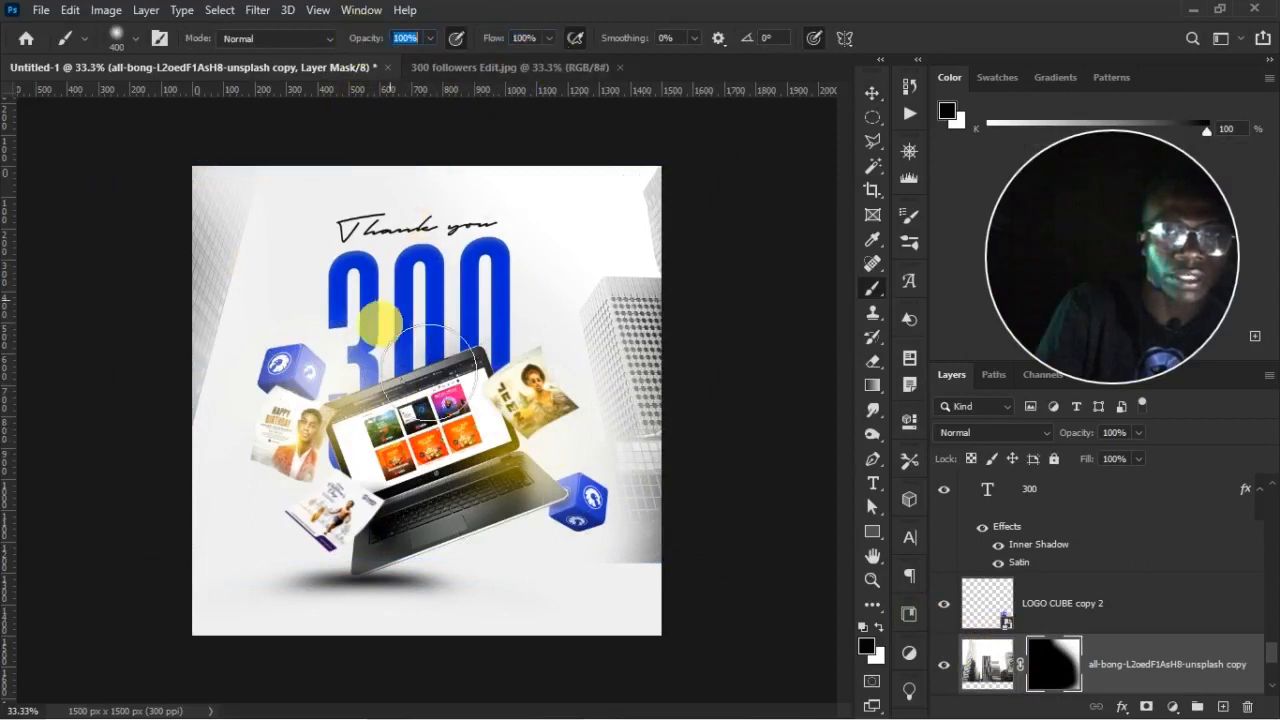
Try a hard-edged 400 px brush for the copied buildings' mask and return its hardness to 0%
right_click(378, 327)
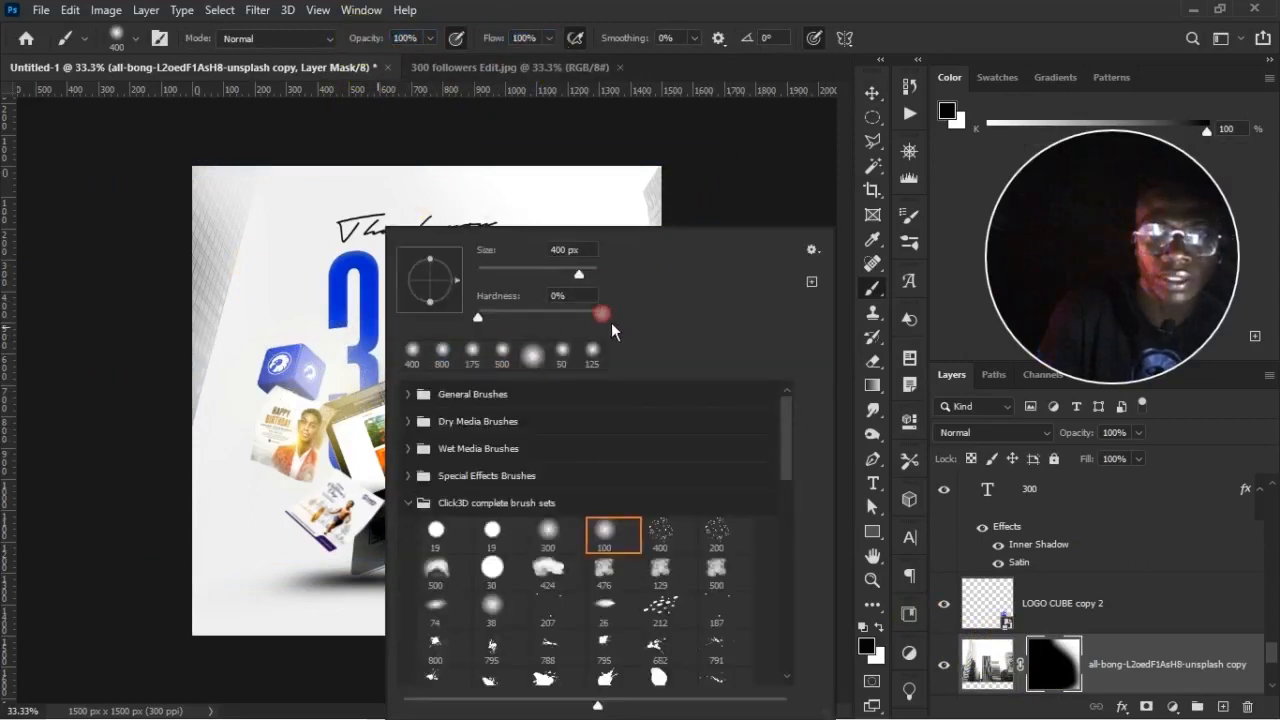
left_click_drag(606, 317, 669, 244)
left_click(793, 211)
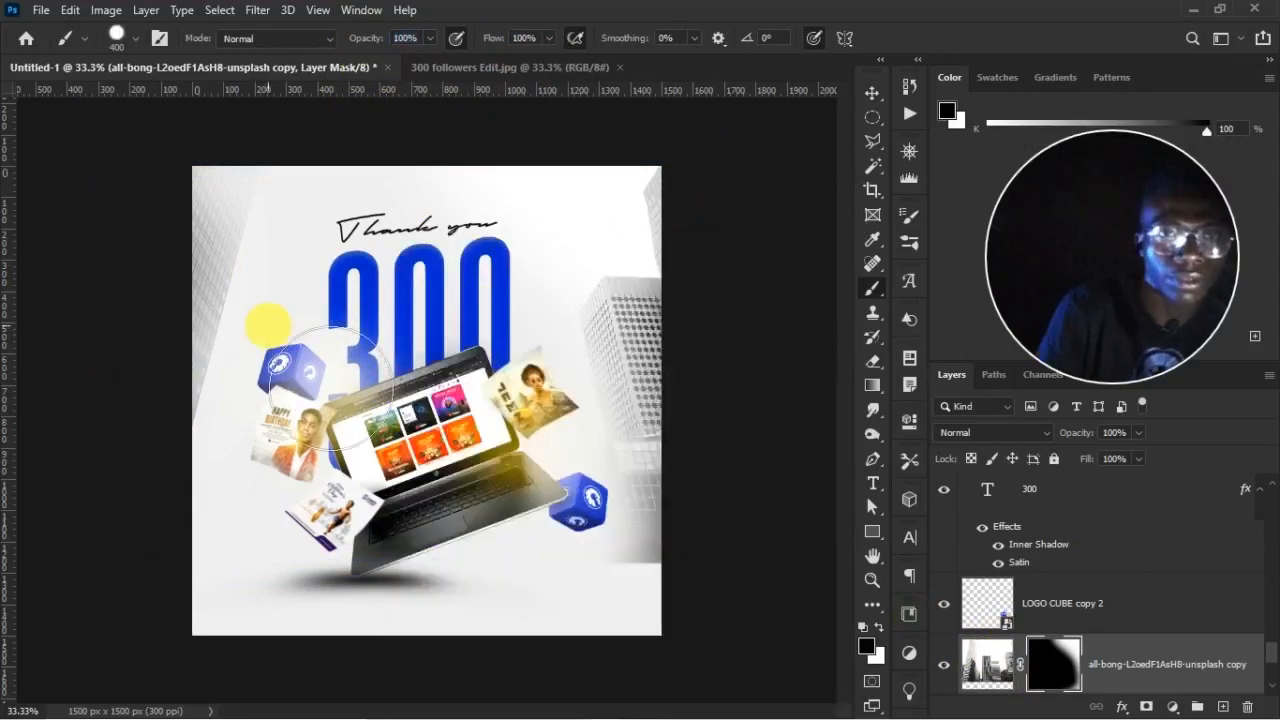
left_click(943, 664)
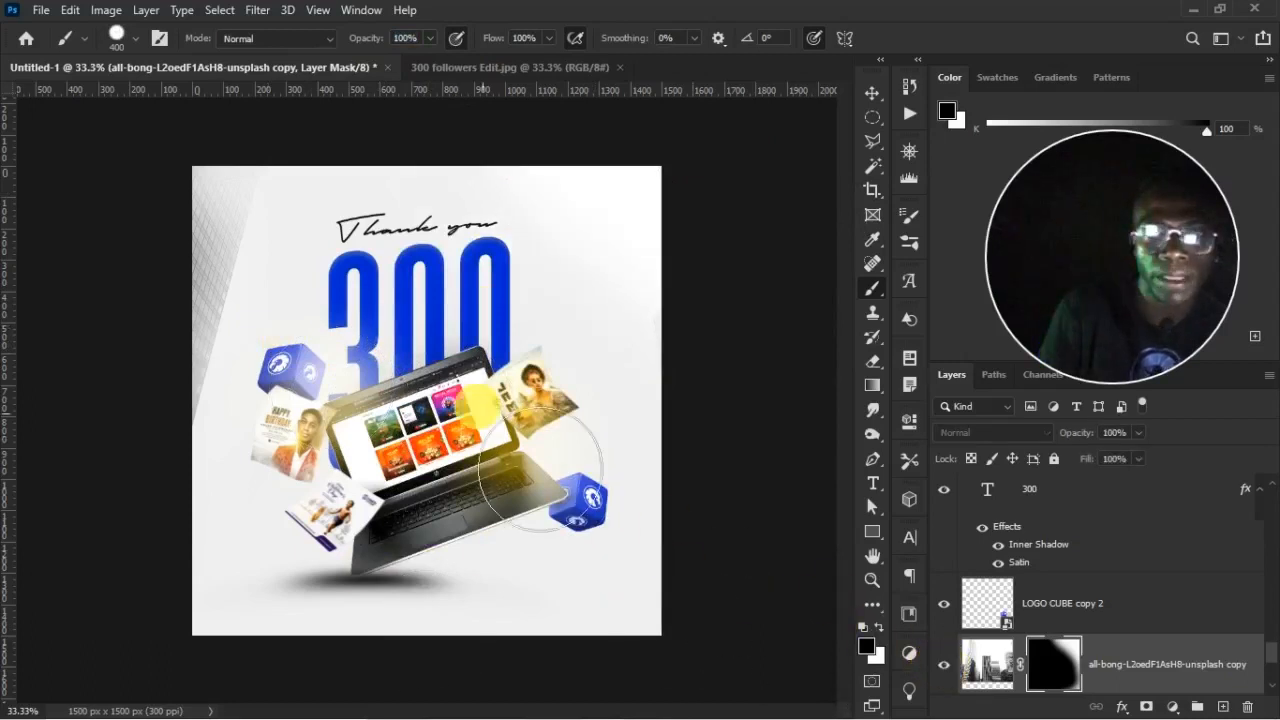
right_click(457, 362)
left_click_drag(650, 316, 538, 324)
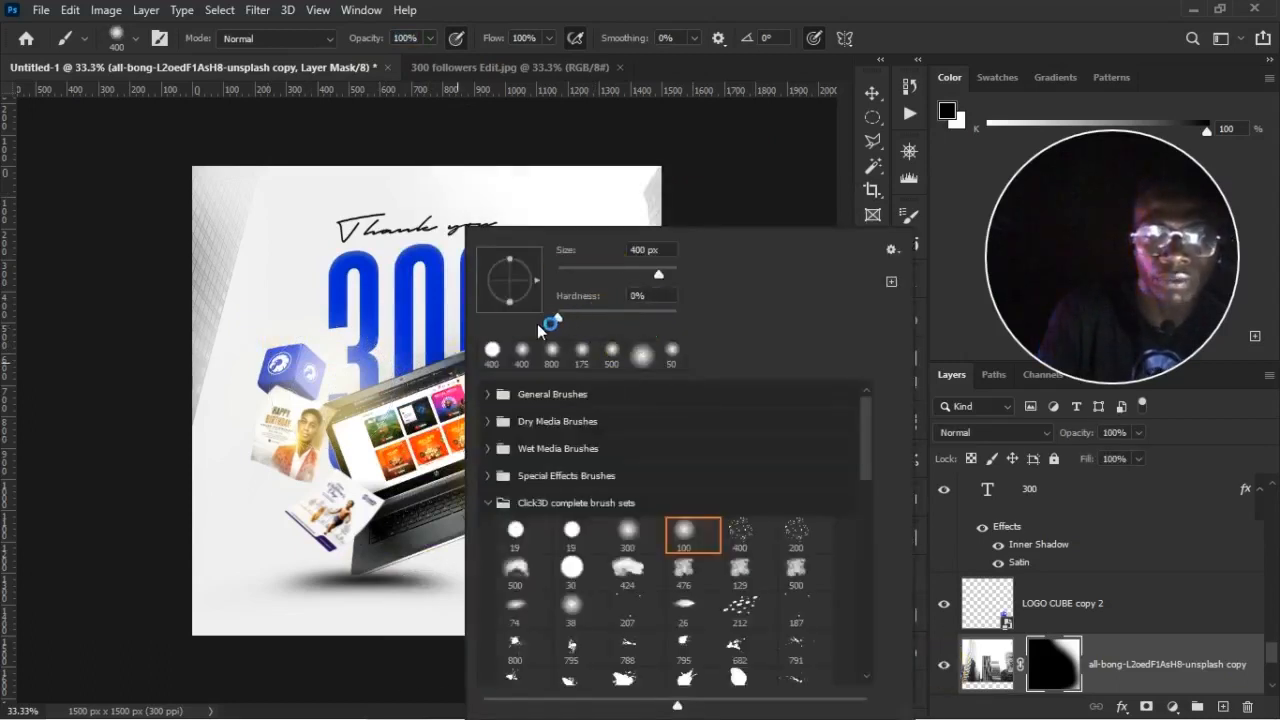
left_click(789, 191)
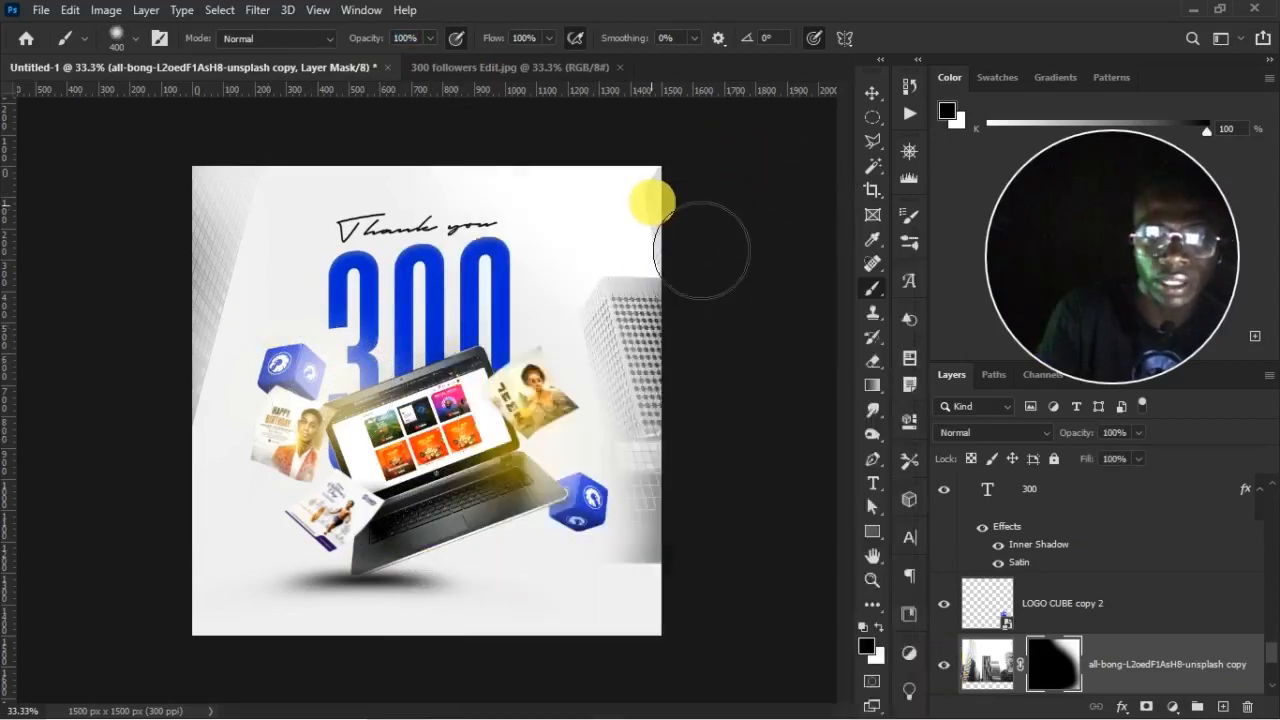
Check the 300 followers Edit.jpg reference and mask away the inner edge of the building on the canvas's right side
left_click(515, 67)
left_click(270, 67)
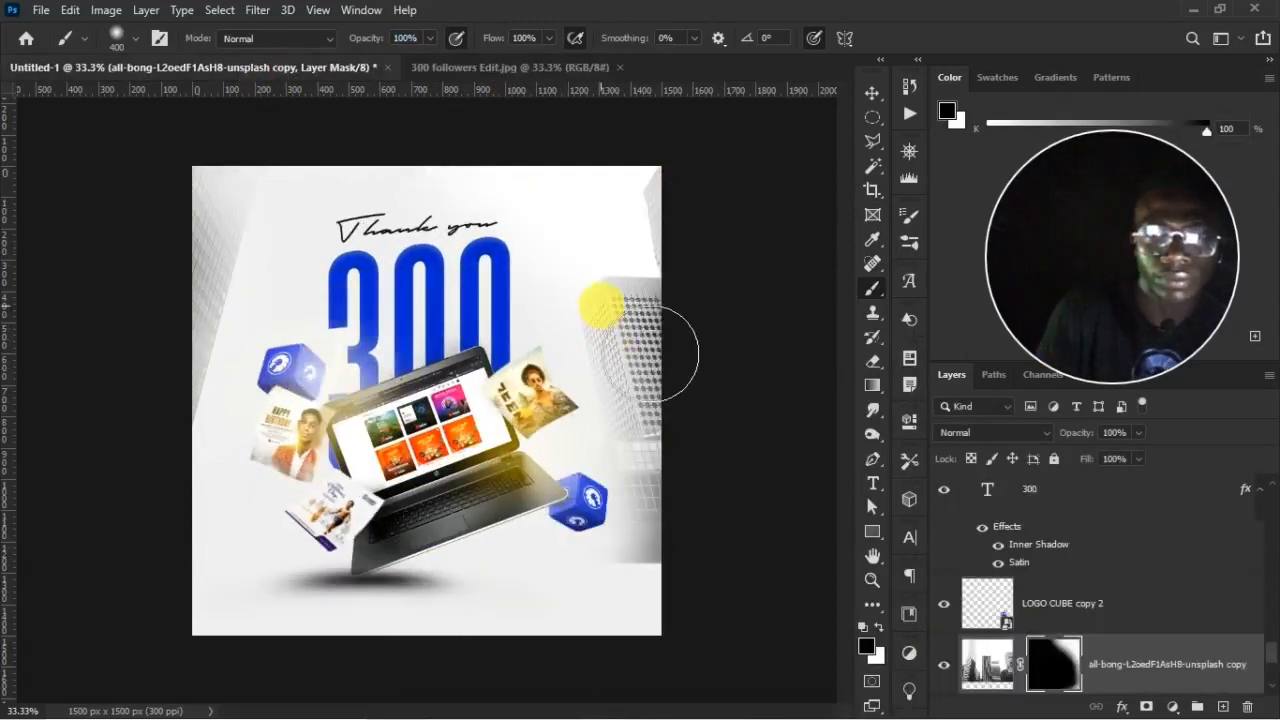
left_click(649, 322)
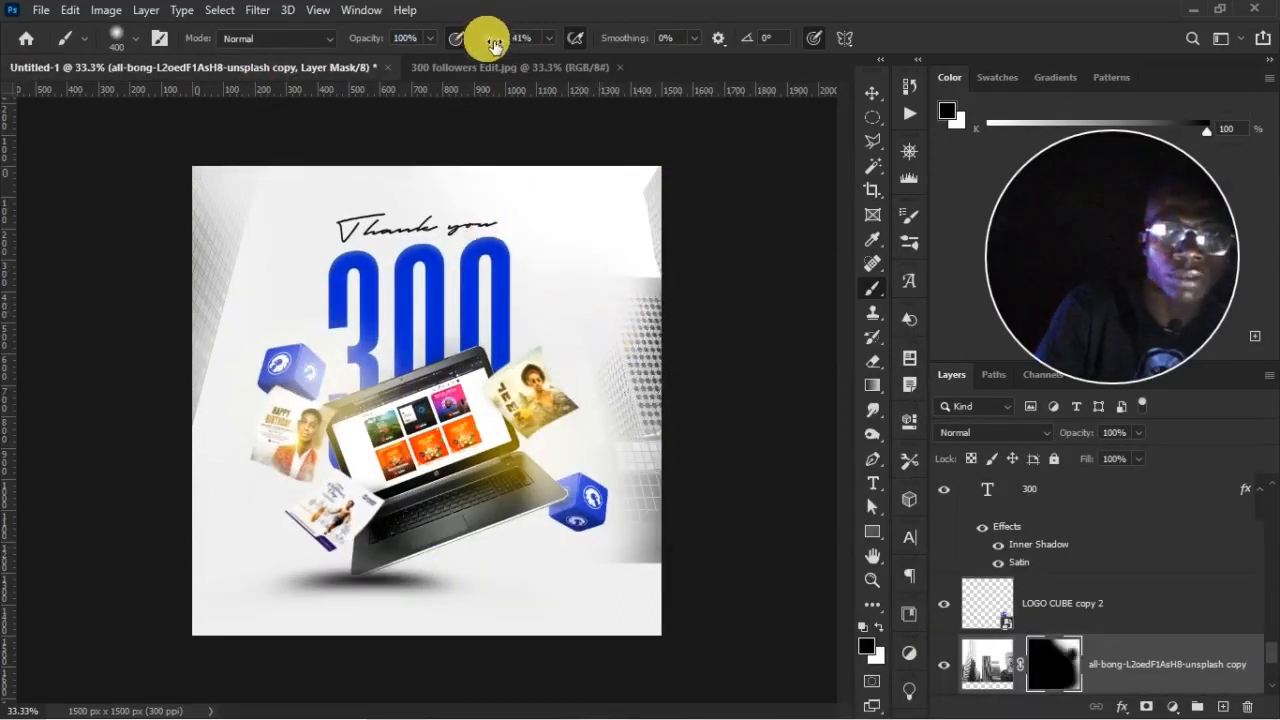
Lower the brush to 52% opacity and 35% flow and softly fade the right-hand buildings on the copy's mask
mouse_move(493, 45)
left_mouse_down()
mouse_move(365, 65)
mouse_move(341, 44)
mouse_move(511, 50)
left_mouse_up()
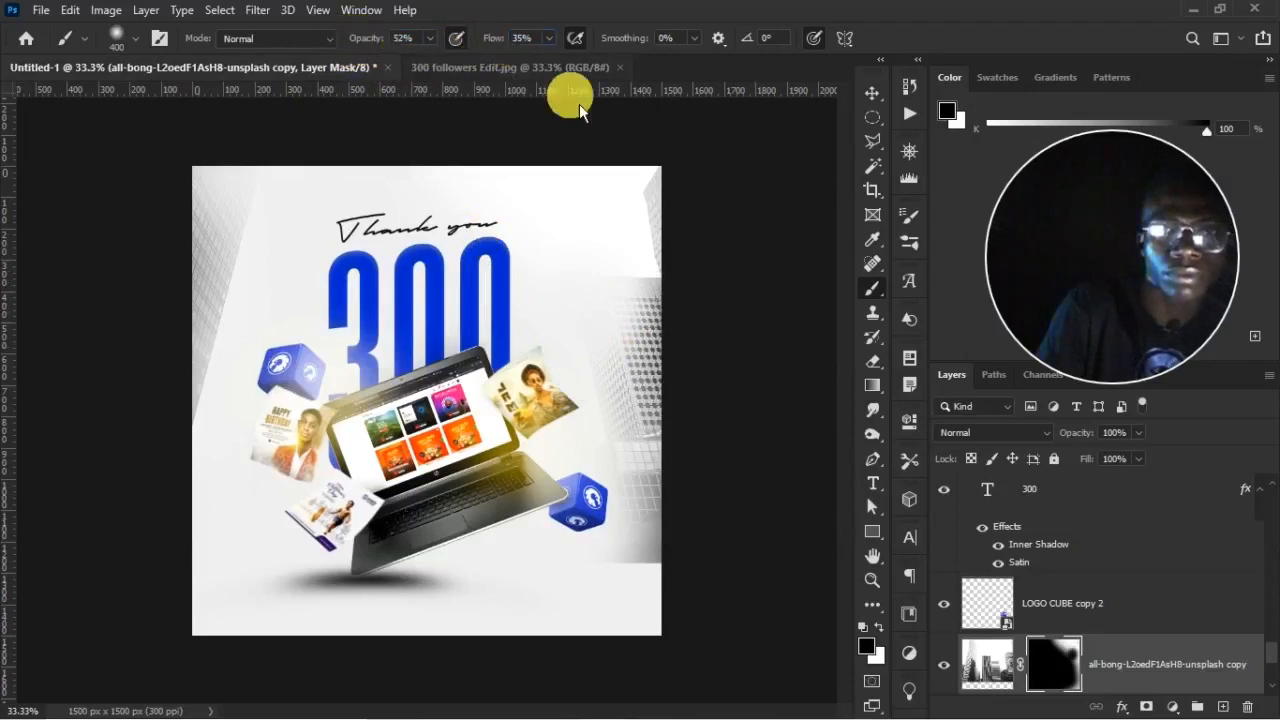
left_click(649, 189)
mouse_move(681, 376)
left_mouse_down()
mouse_move(695, 472)
mouse_move(684, 438)
mouse_move(665, 556)
mouse_move(698, 631)
mouse_move(648, 490)
mouse_move(680, 431)
mouse_move(708, 500)
mouse_move(716, 461)
mouse_move(696, 337)
mouse_move(722, 282)
mouse_move(715, 244)
mouse_move(667, 356)
mouse_move(685, 246)
mouse_move(645, 433)
mouse_move(640, 410)
mouse_move(670, 558)
left_mouse_up()
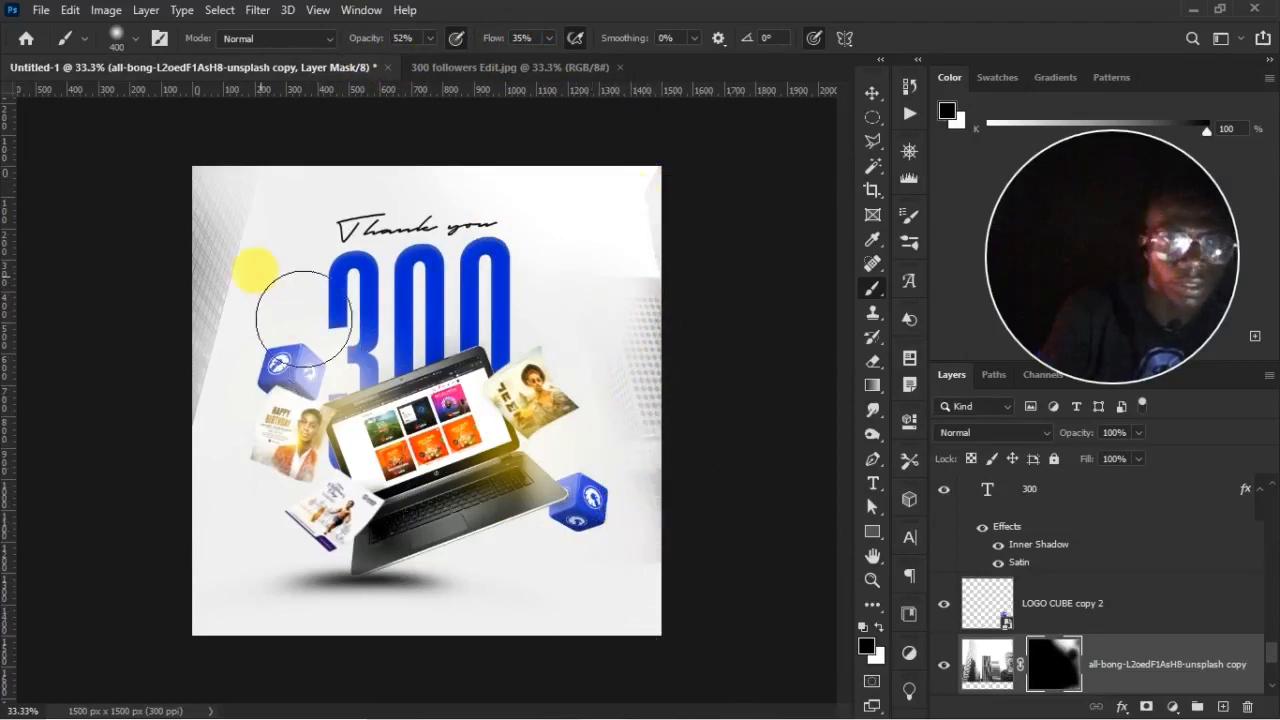
Compare the faded buildings along both canvas edges with the 300 followers Edit.jpg reference
scroll(1241, 665, "down", 3)
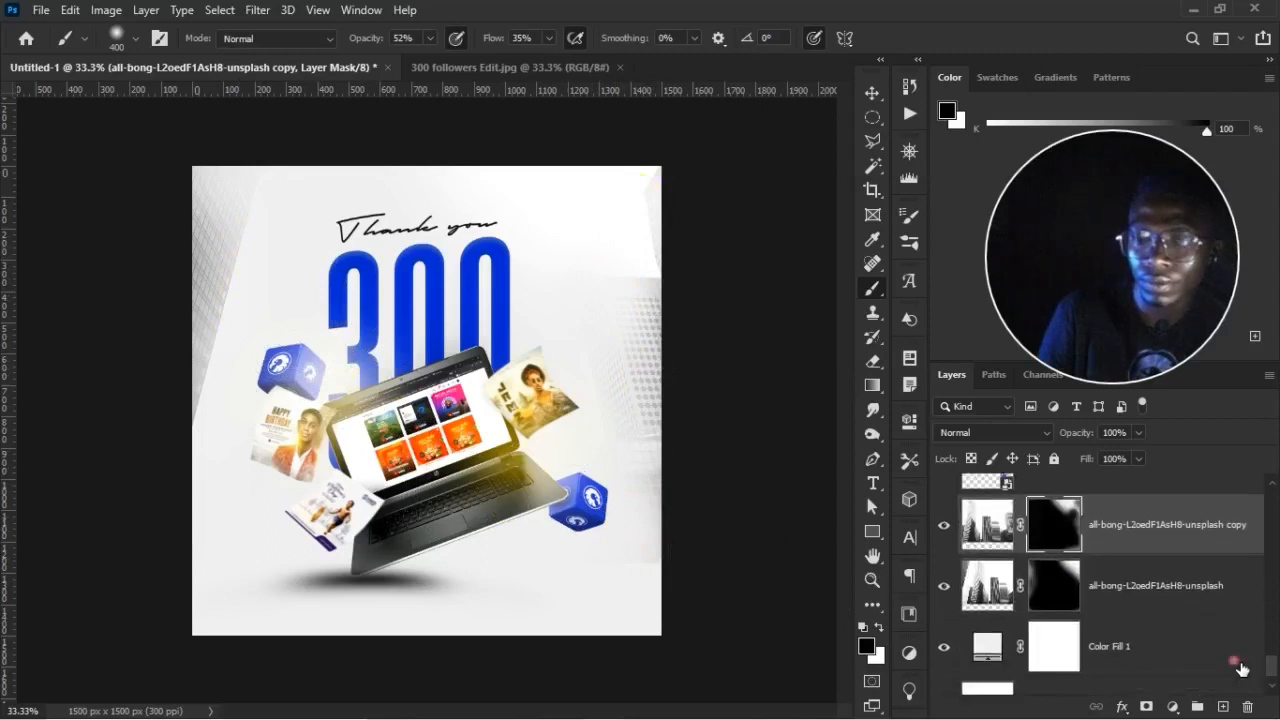
left_click(1030, 594)
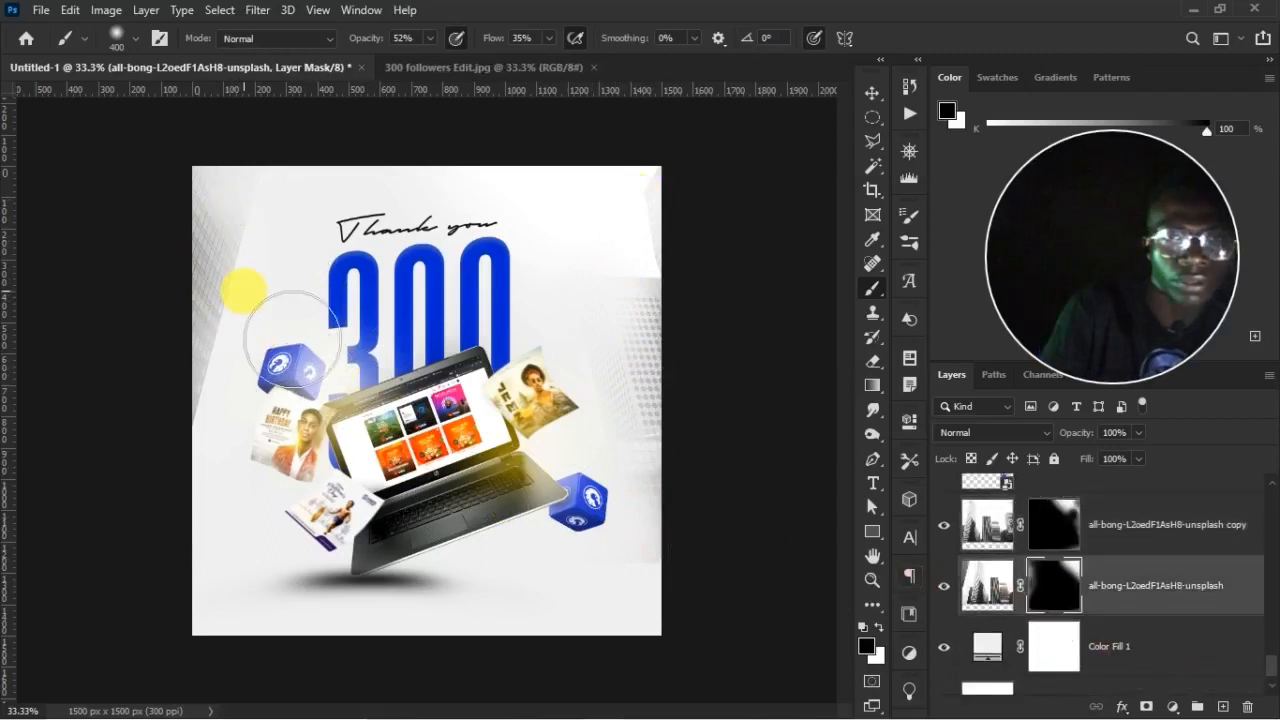
key("v")
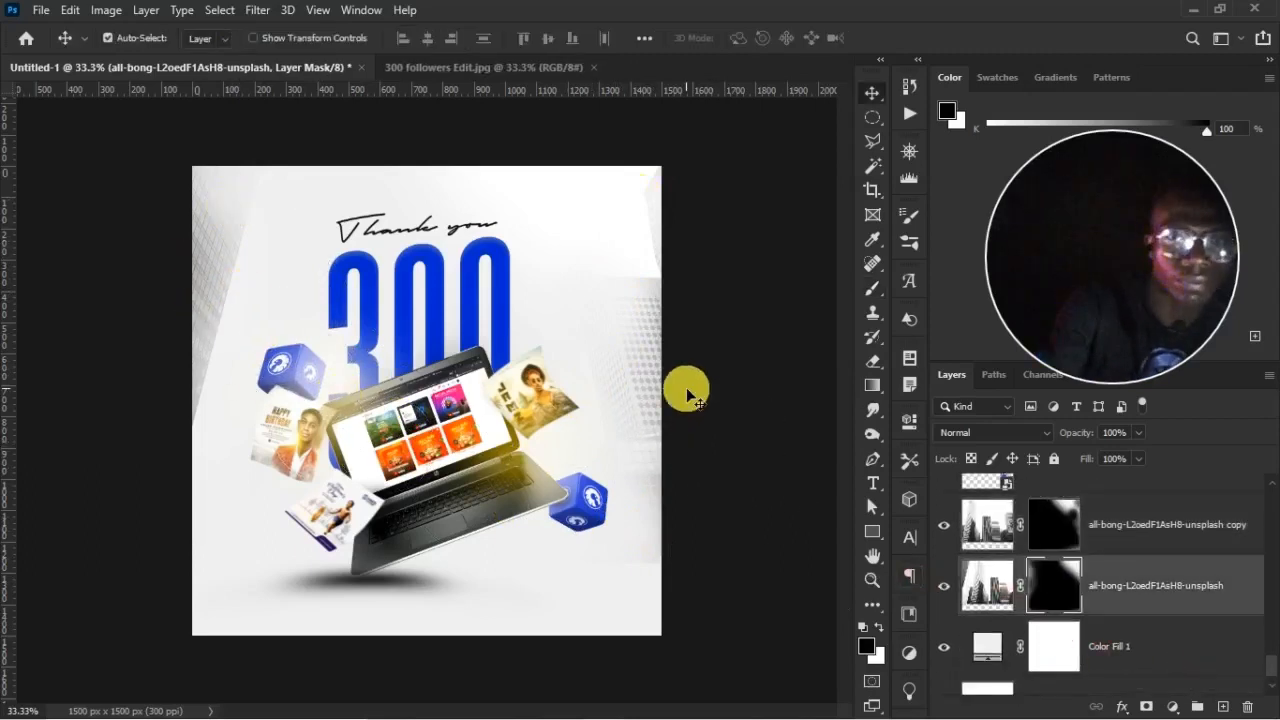
key("ctrl+minus")
key("ctrl+plus")
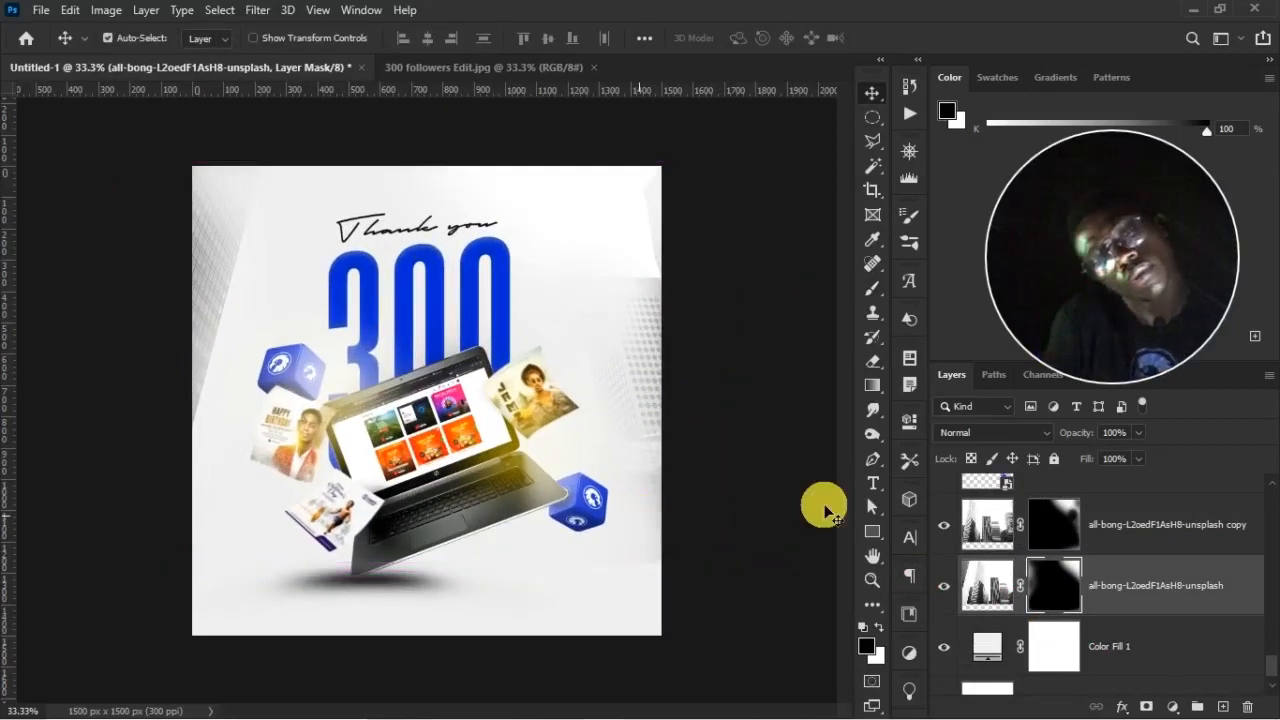
left_click(440, 70)
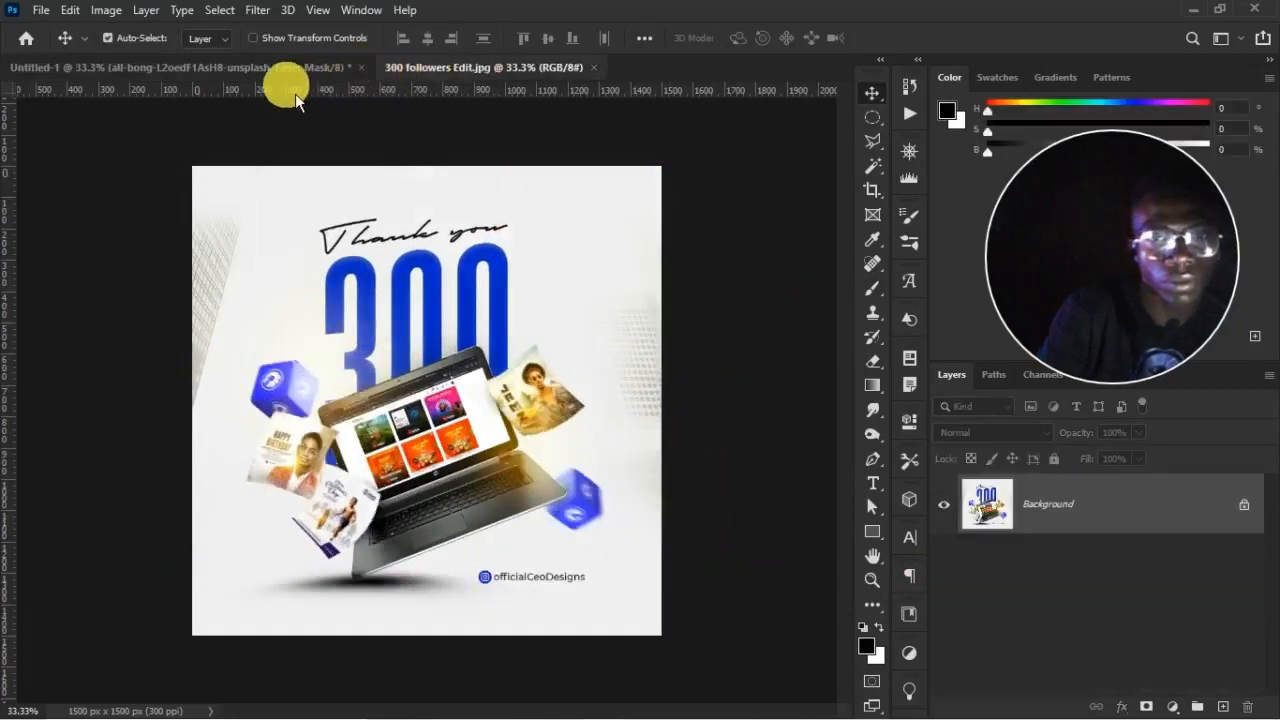
left_click(252, 80)
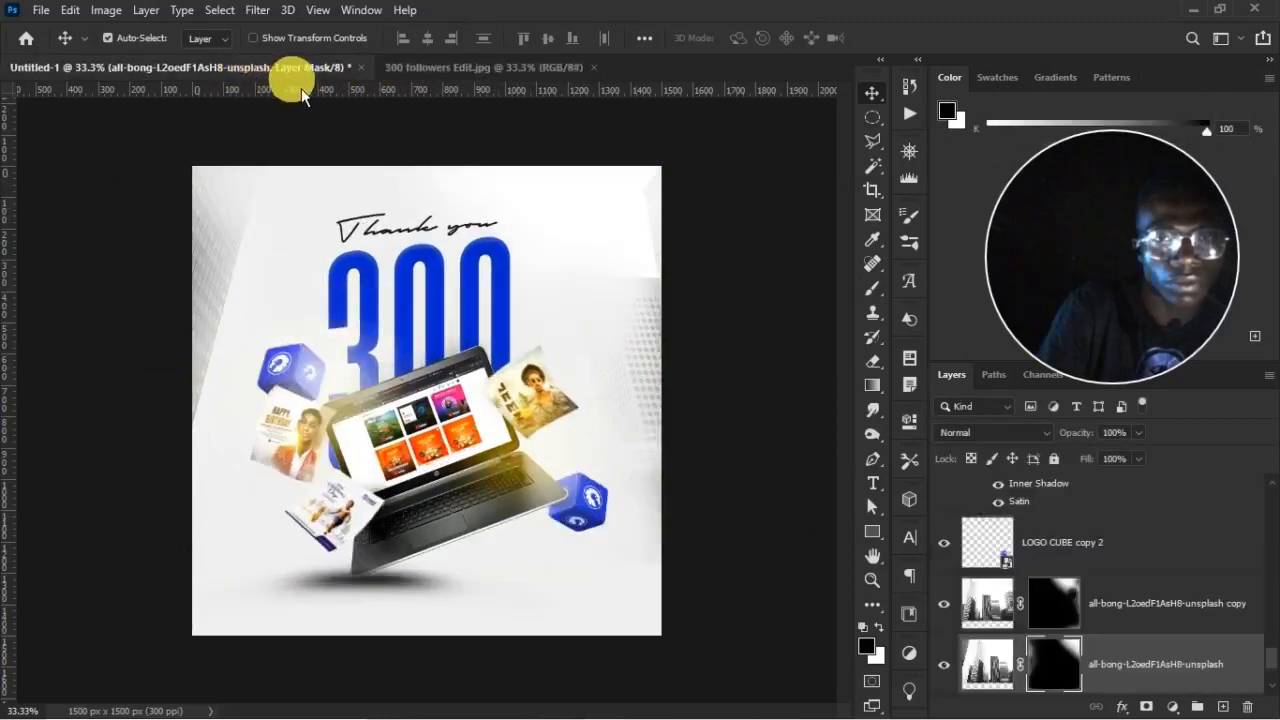
left_click(479, 82)
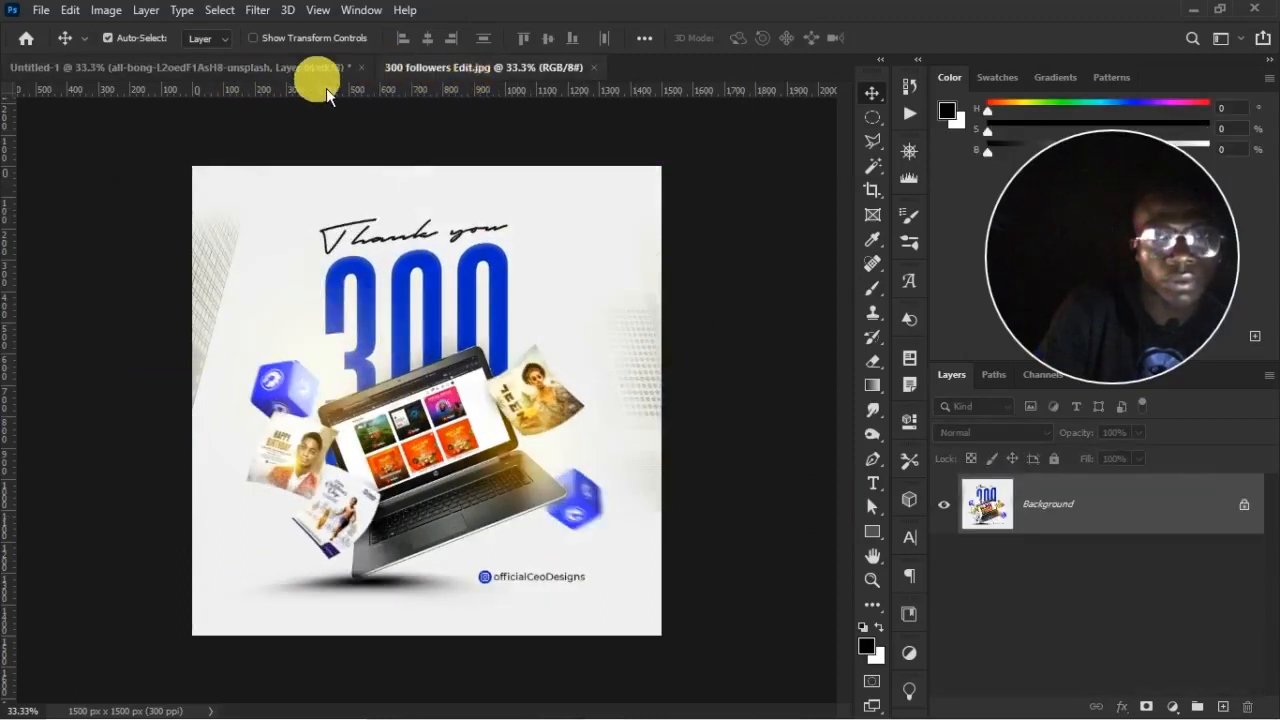
left_click(307, 83)
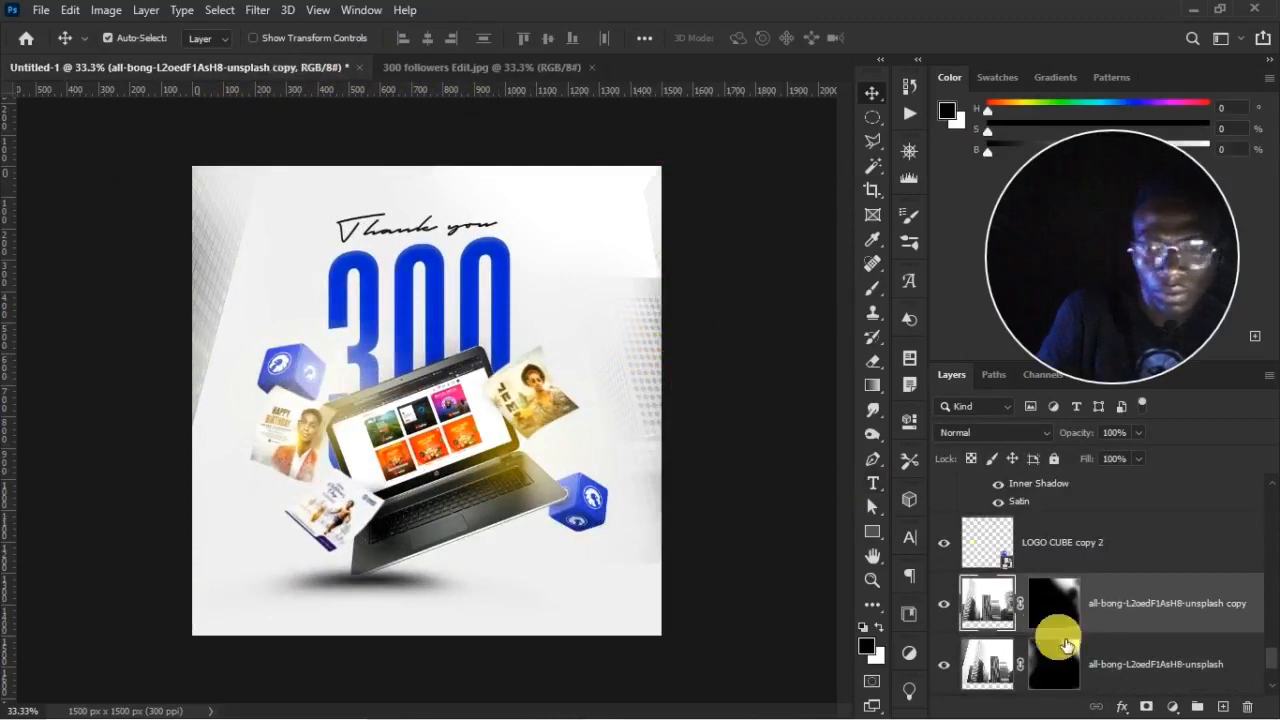
Fade the tower remnant in the canvas's upper-right corner on the copied layer's mask and recheck against the reference
left_click(946, 603)
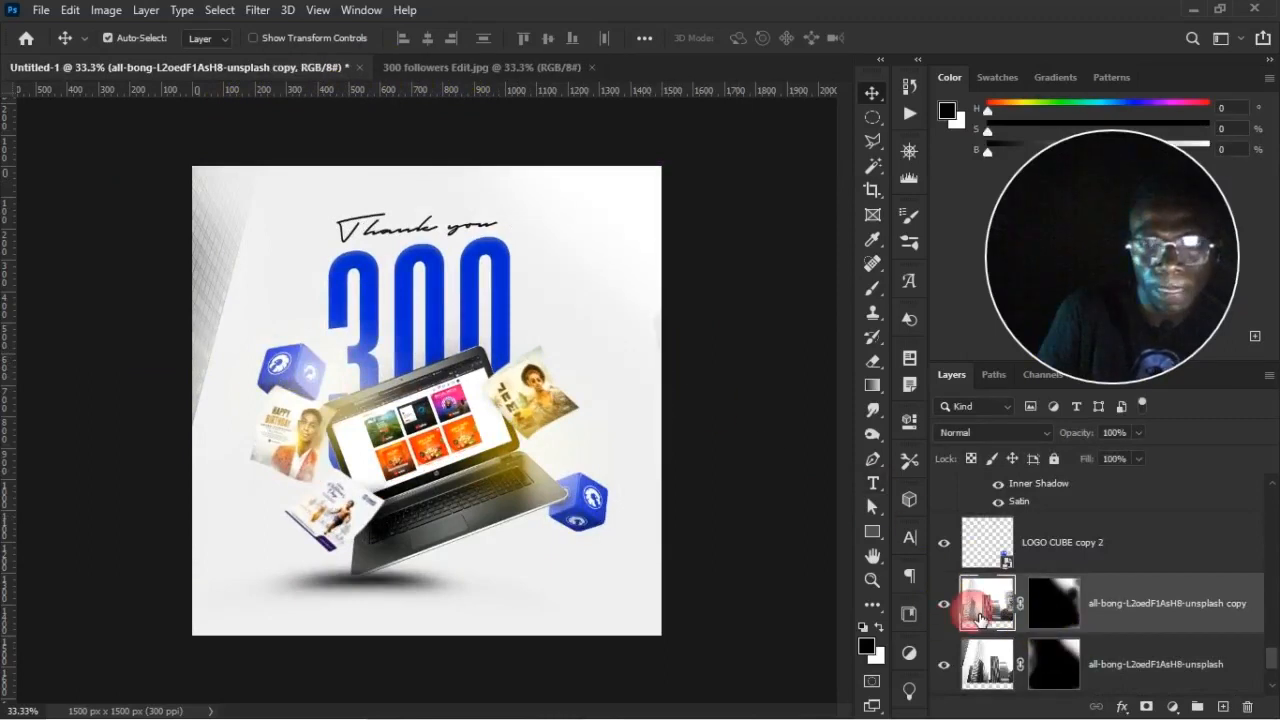
left_click(1053, 615)
key("b")
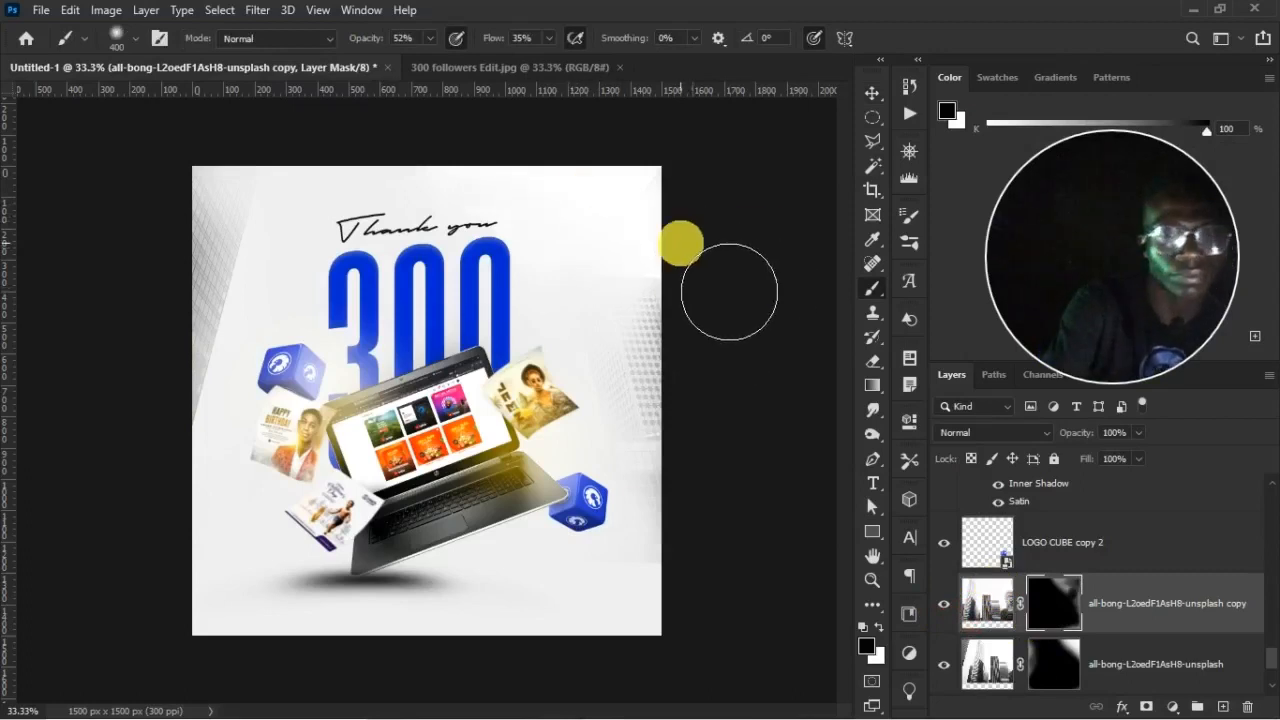
key("v")
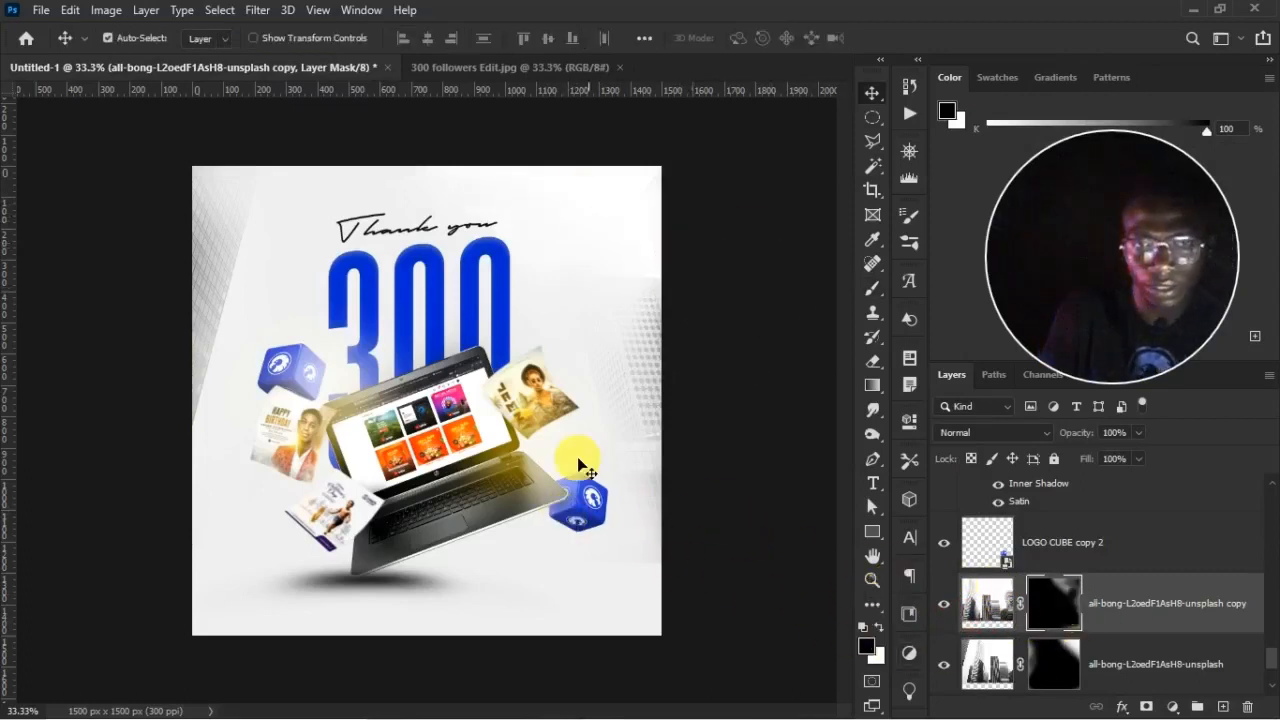
left_click(494, 70)
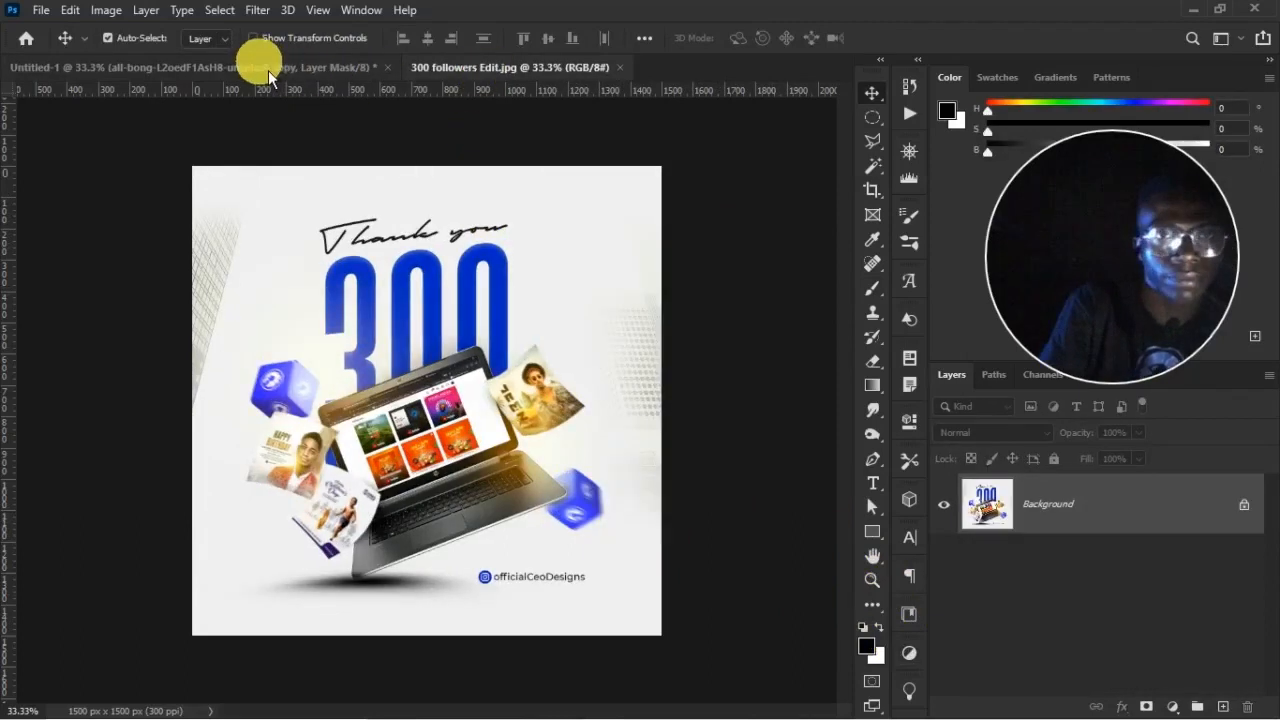
left_click(268, 70)
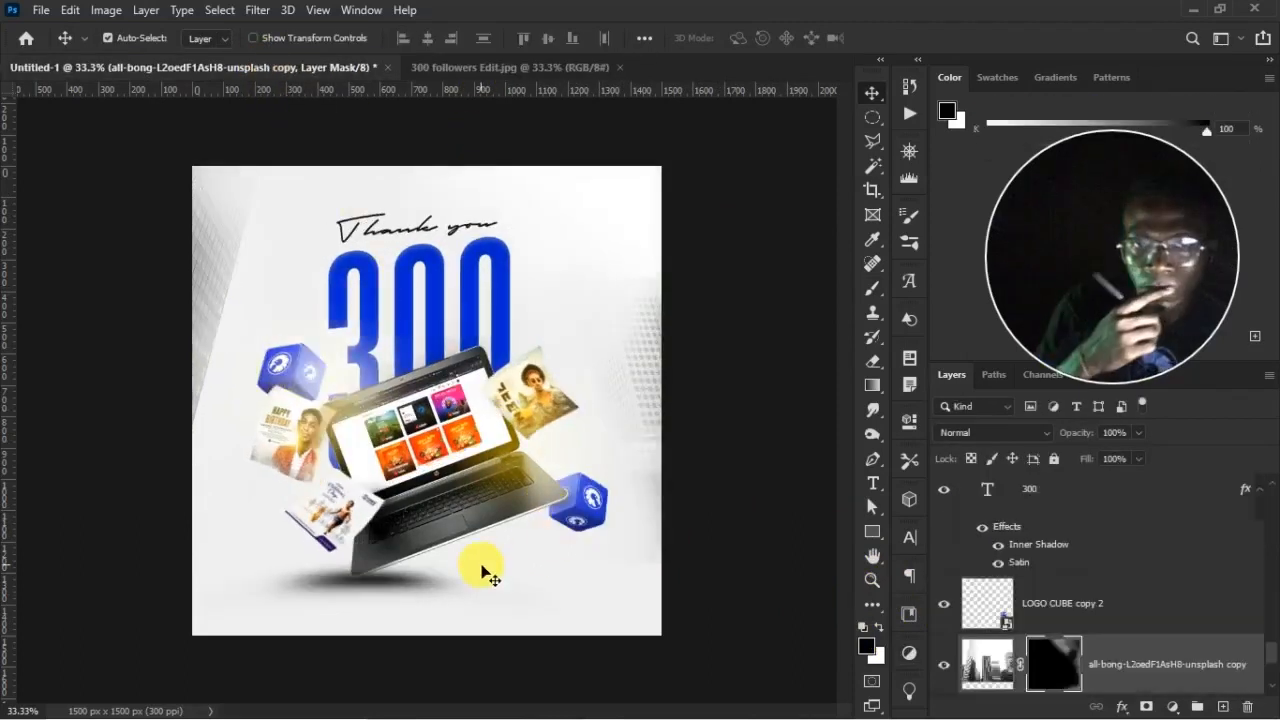
Select all layers from Layer 6 through LOGO CUBE copy 2 and nudge them slightly down together
left_click(445, 381)
scroll(1257, 614, "up", 2)
scroll(1100, 584, "up", 5)
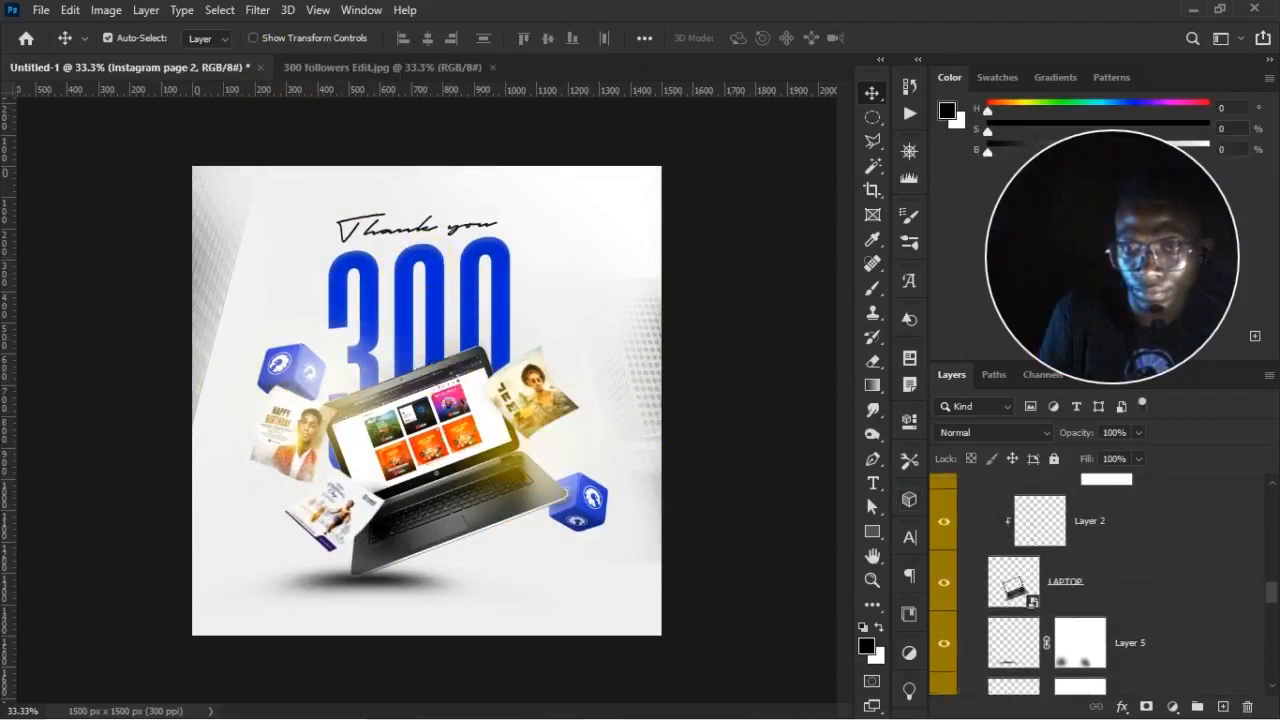
scroll(1100, 584, "up", 3)
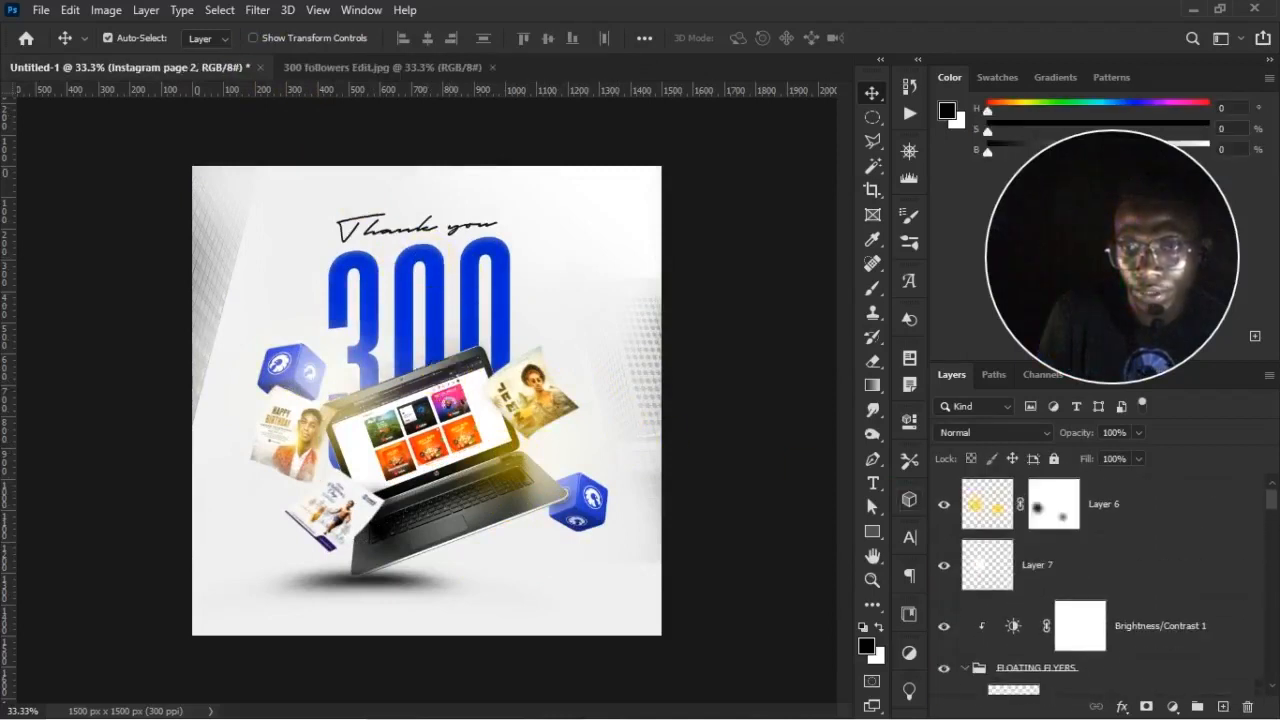
left_click(1174, 514)
left_click_drag(1271, 500, 1271, 651)
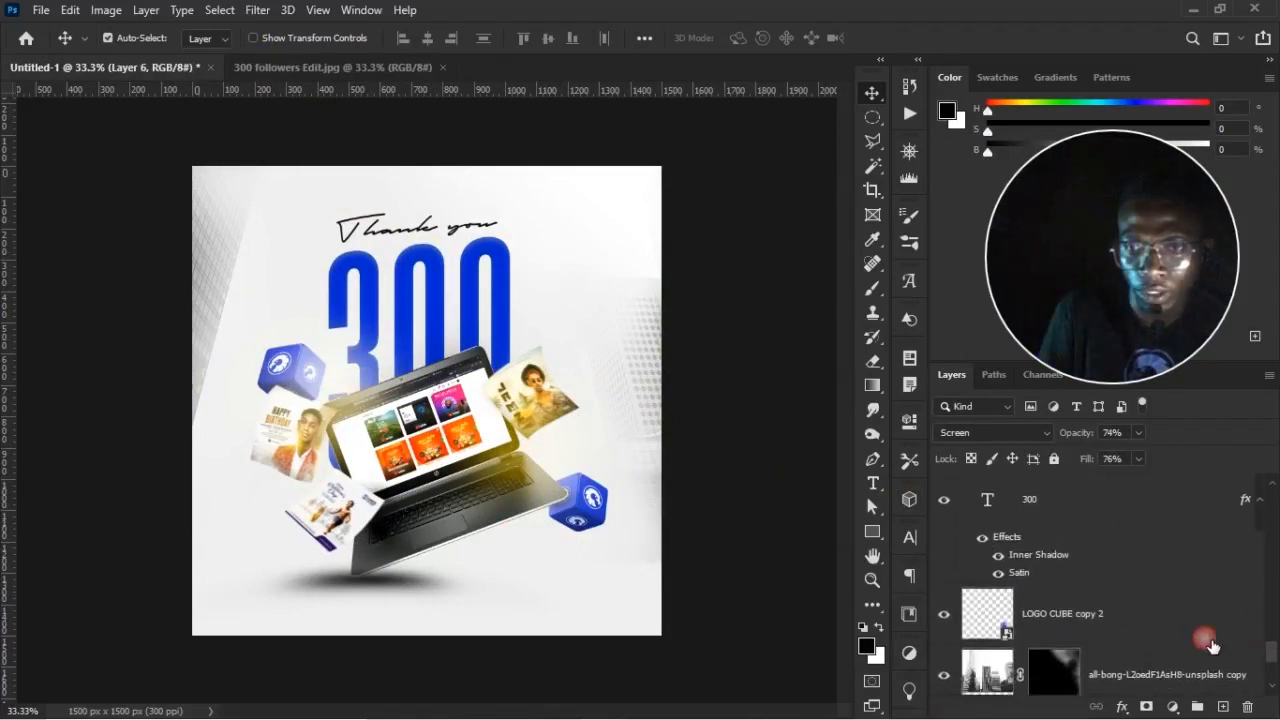
left_click(1096, 618, "shift")
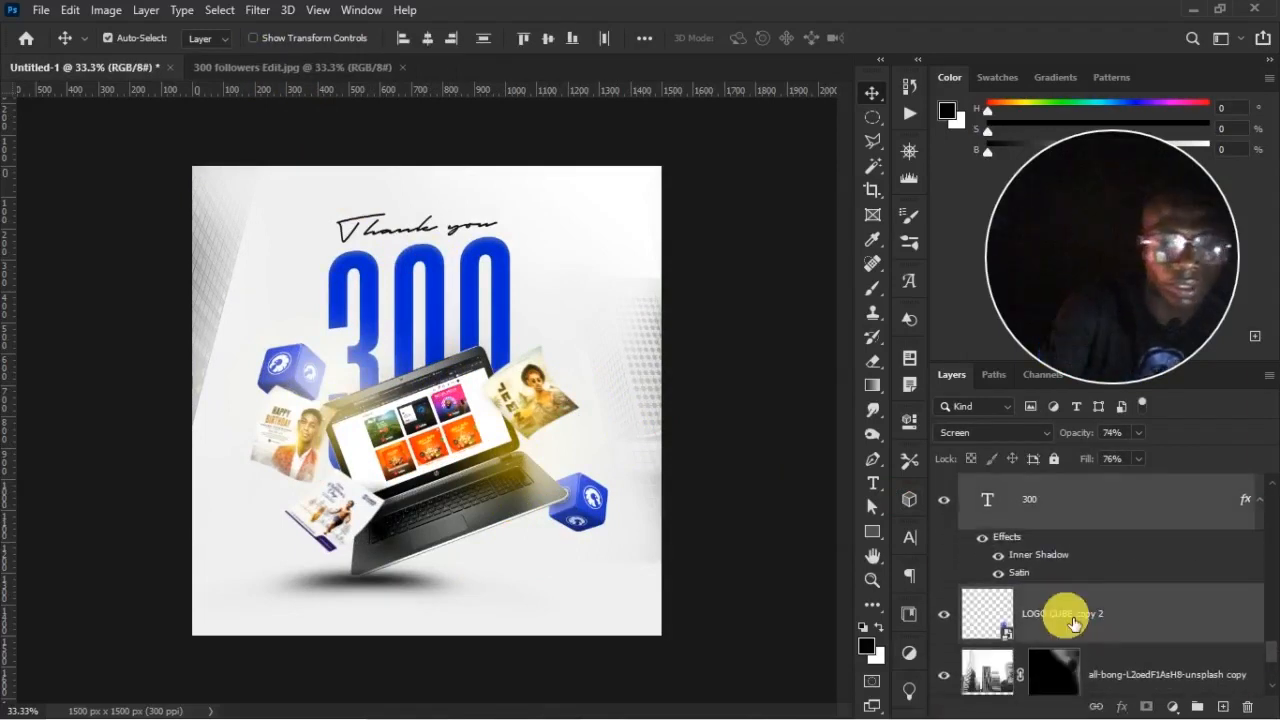
key("Down")
key("Down")
key("Down")
key("Down")
key("Down")
key("Down")
key("Down")
key("Down")
key("Down")
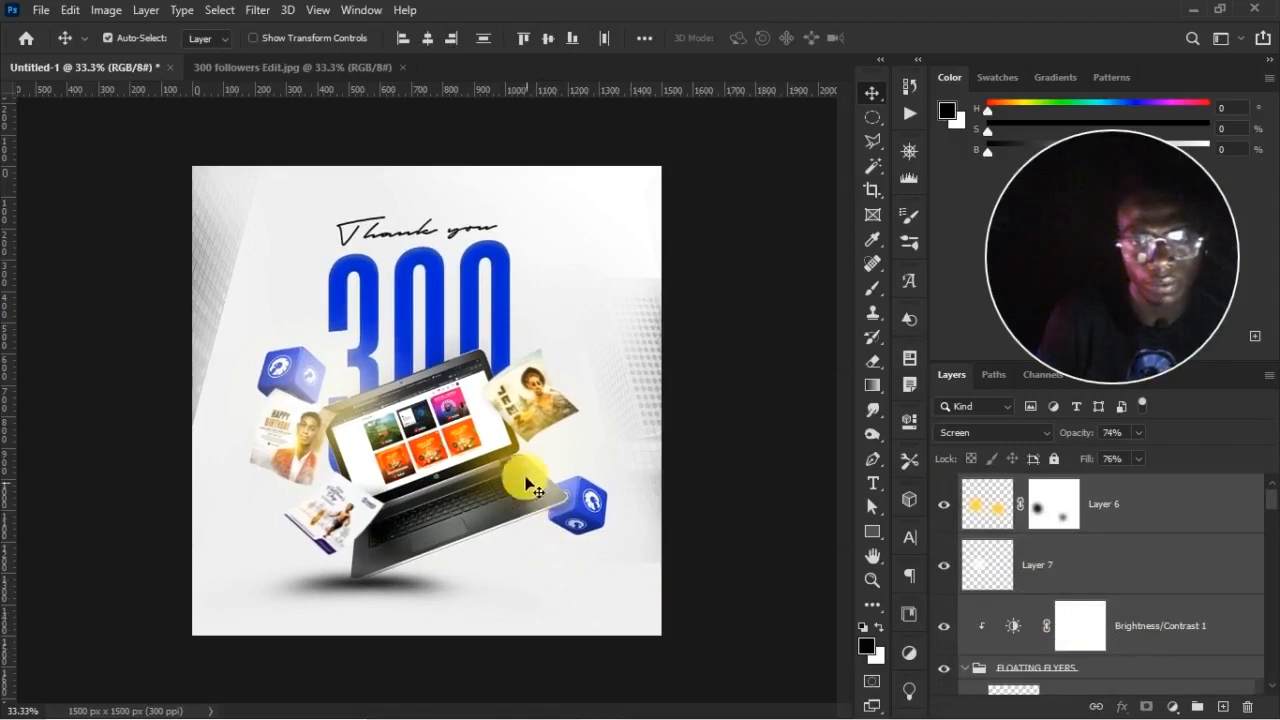
Examine the two building layers and toggle the visibility of Color Fill 1 to check the background
left_click(1157, 517)
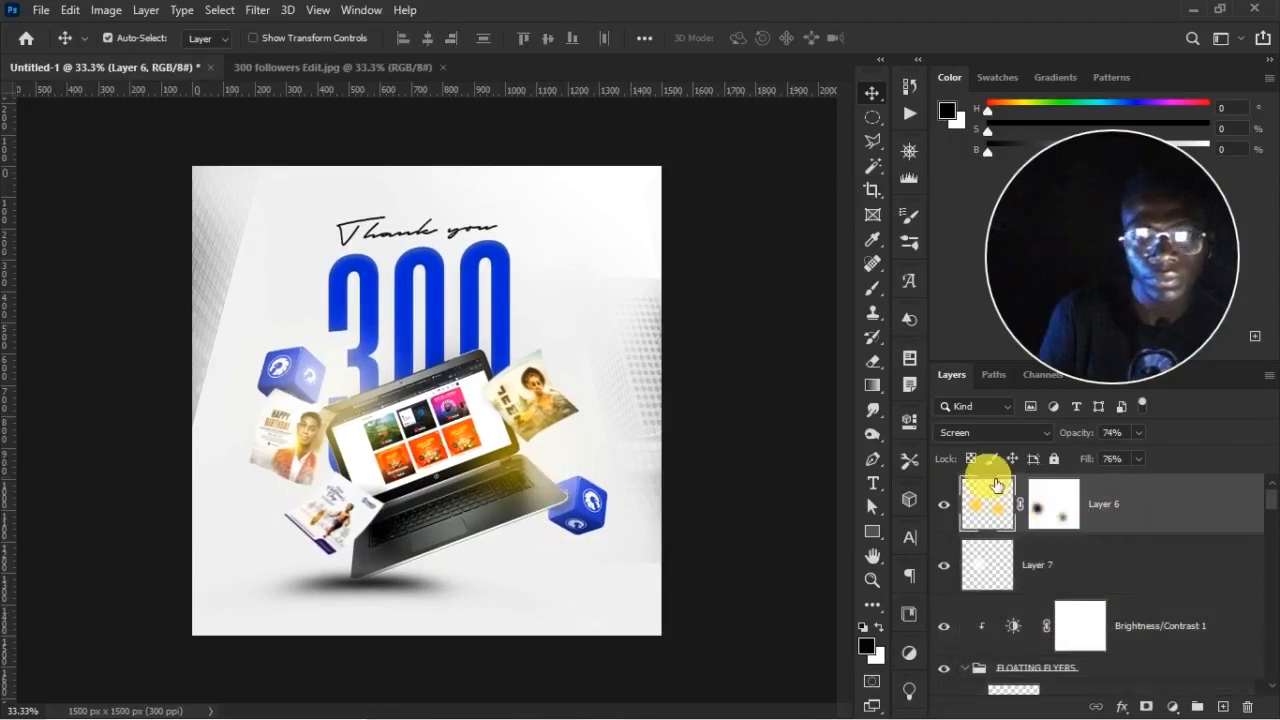
left_click(206, 249)
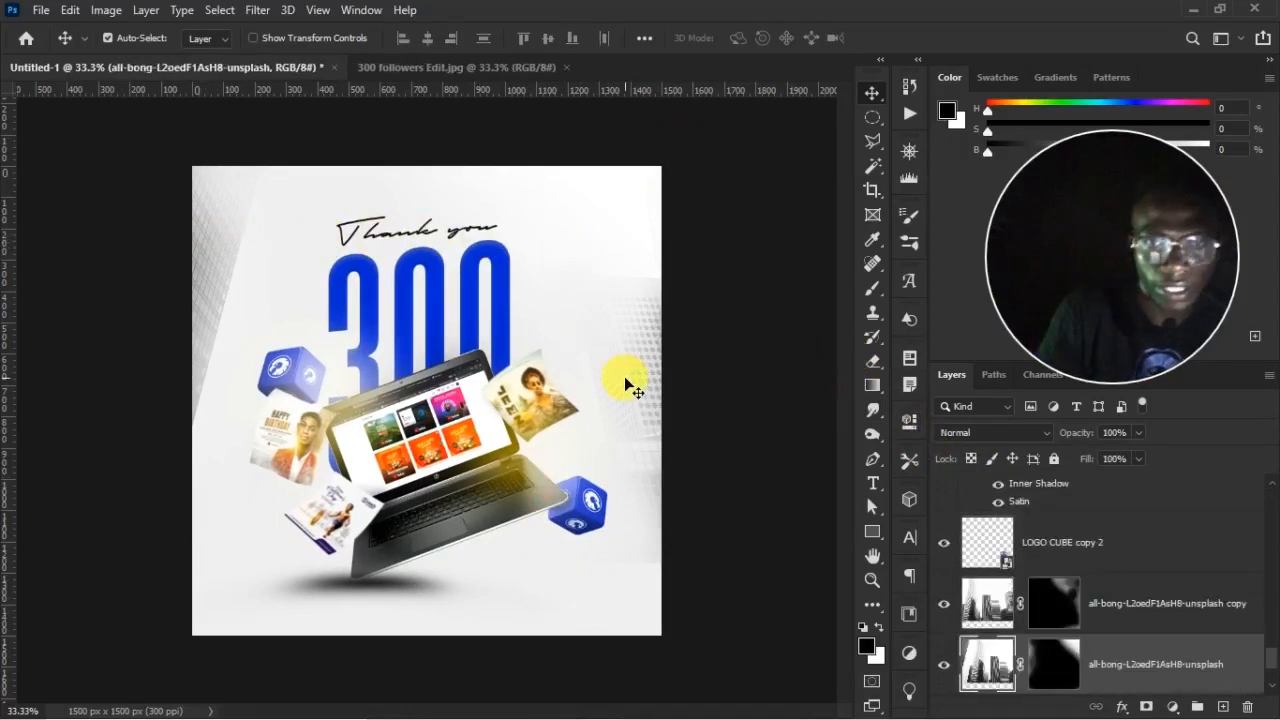
left_click(597, 270)
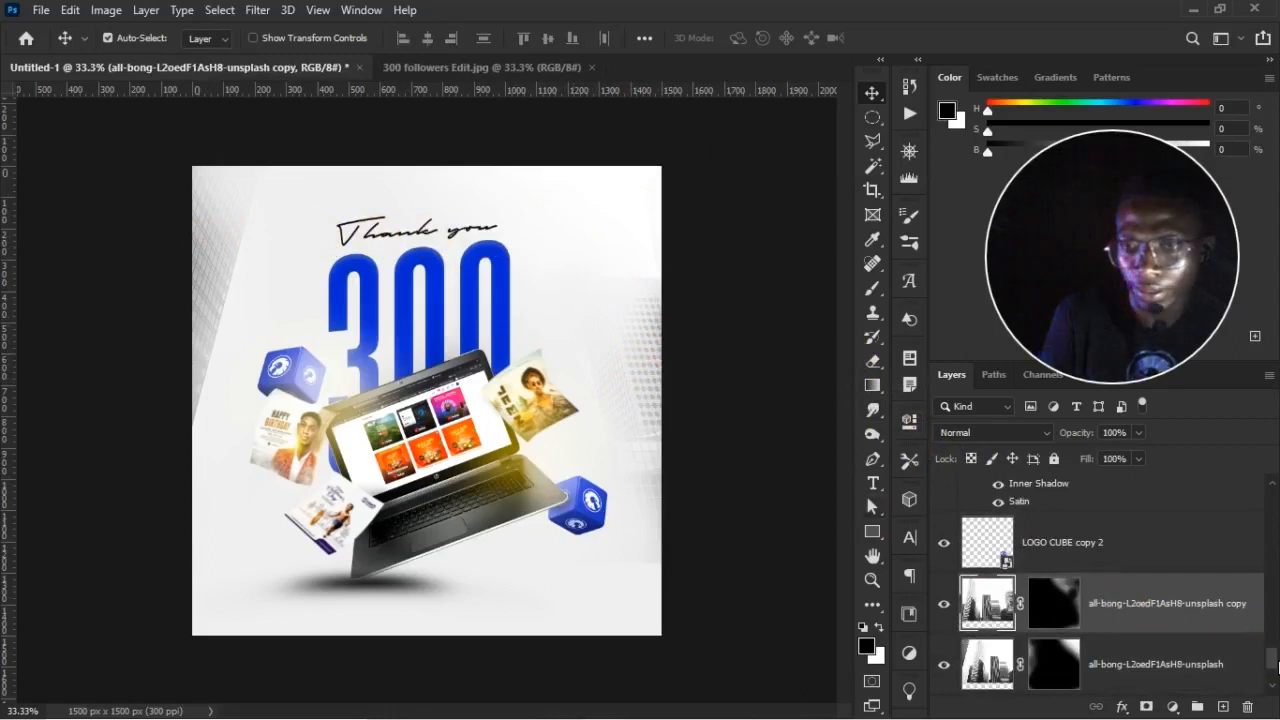
scroll(1107, 640, "down", 2)
left_click(995, 601)
left_click(943, 603)
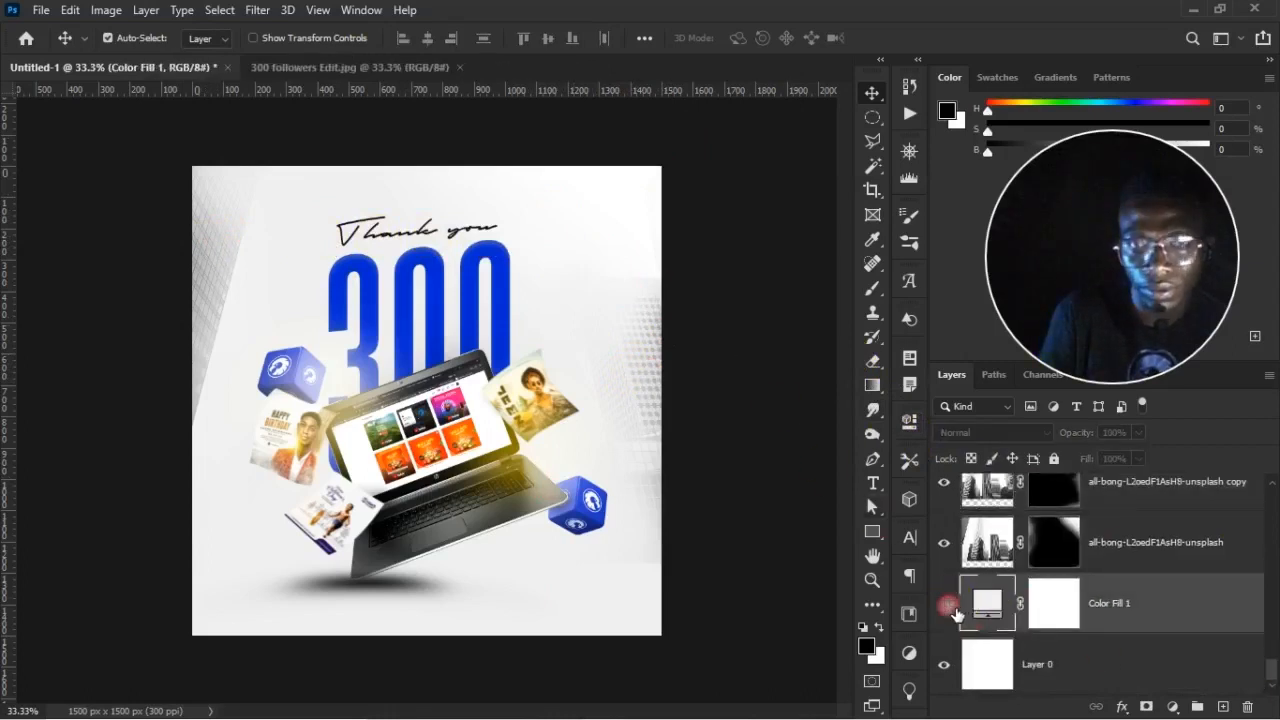
left_click(943, 603)
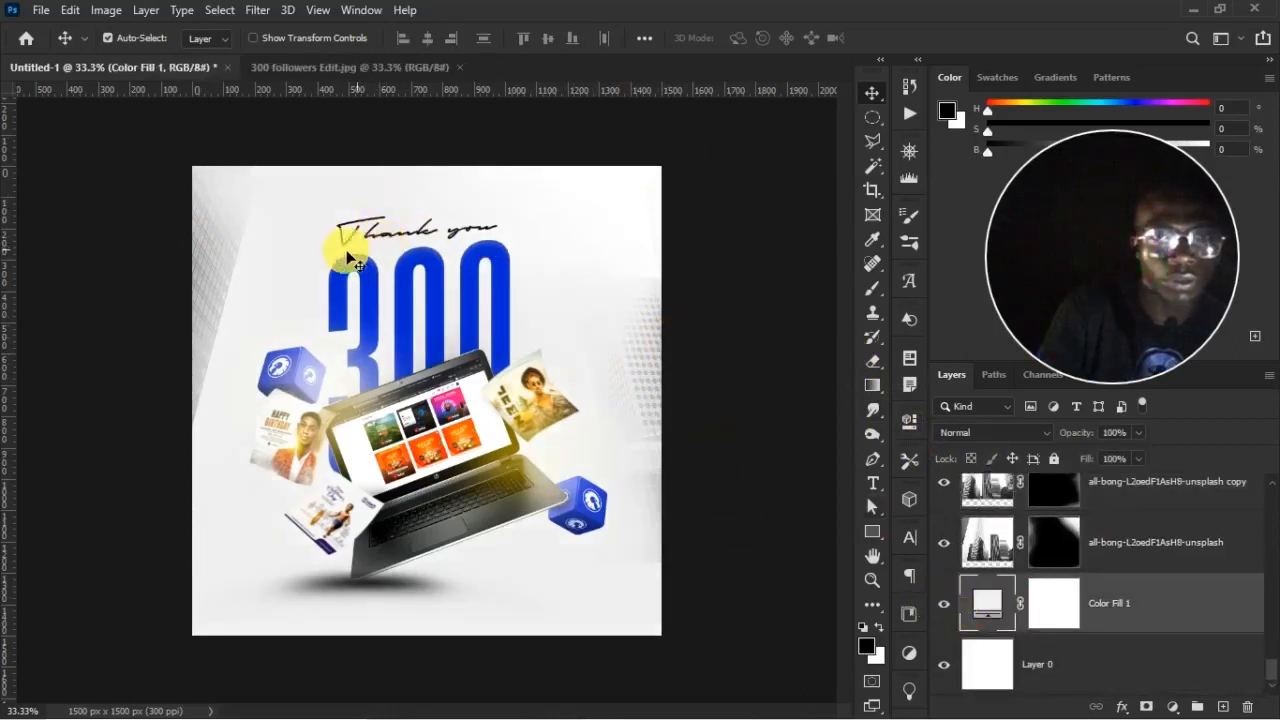
Compare with the 300 followers Edit.jpg reference, then rotate the birthday flyer to about 31° and move it closer to the laptop
left_click(348, 67)
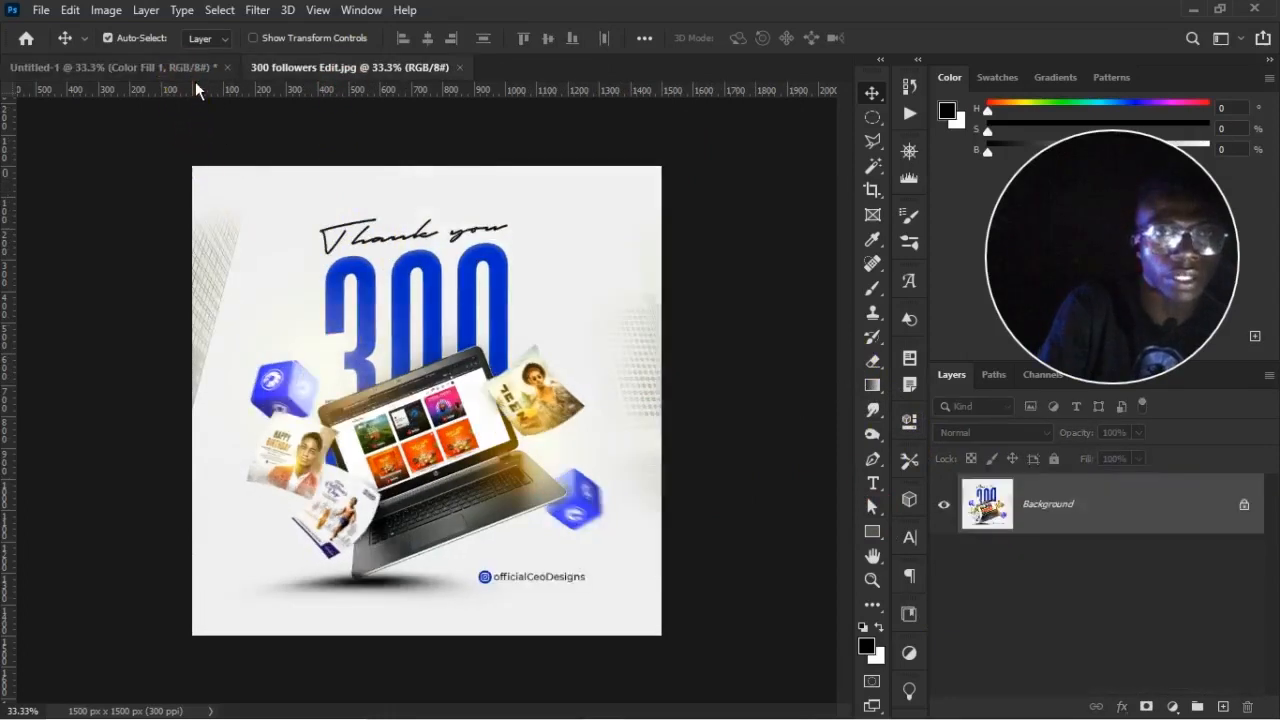
left_click(185, 67)
left_click(288, 432)
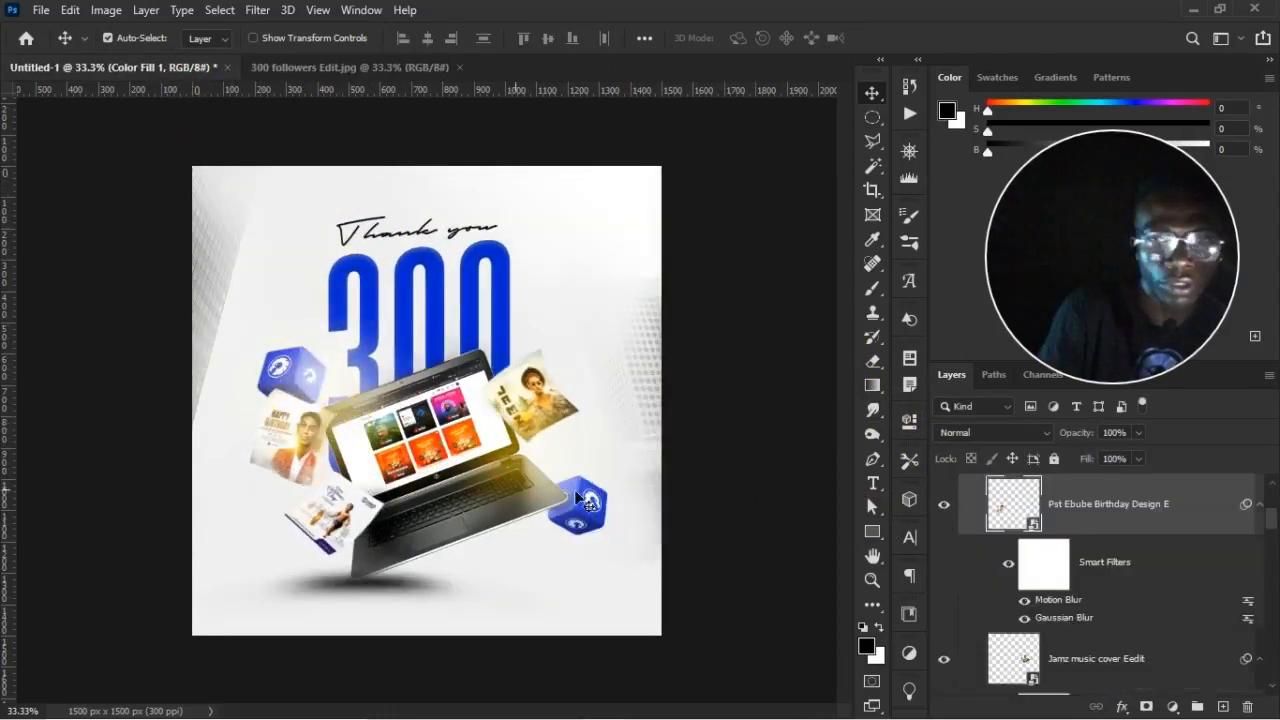
key("ctrl+t")
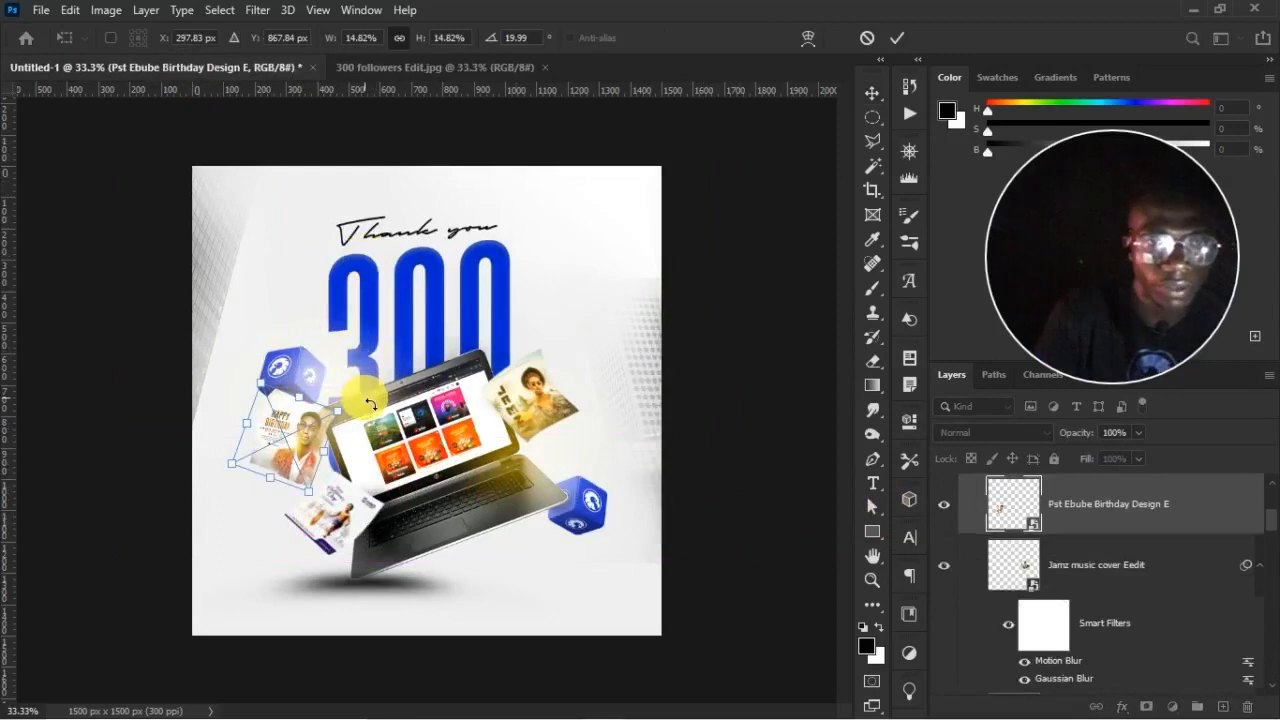
left_click_drag(366, 408, 310, 430)
left_click_drag(388, 424, 389, 431)
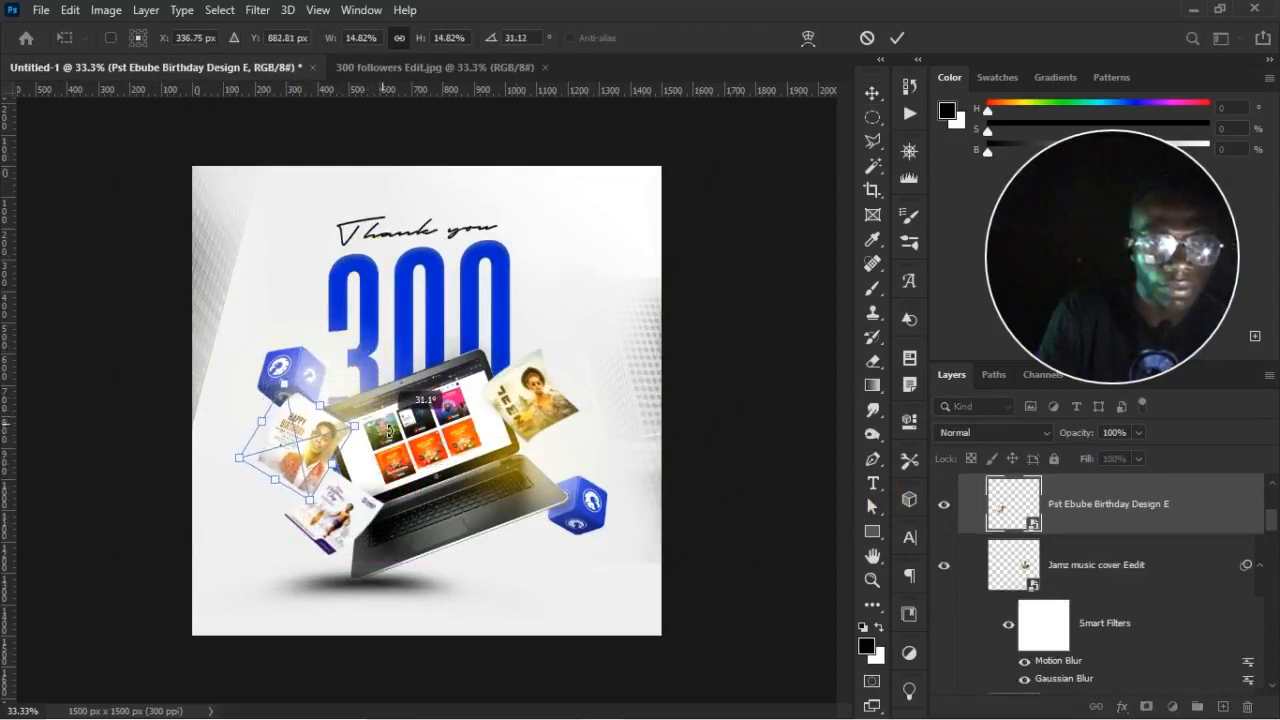
key("Return")
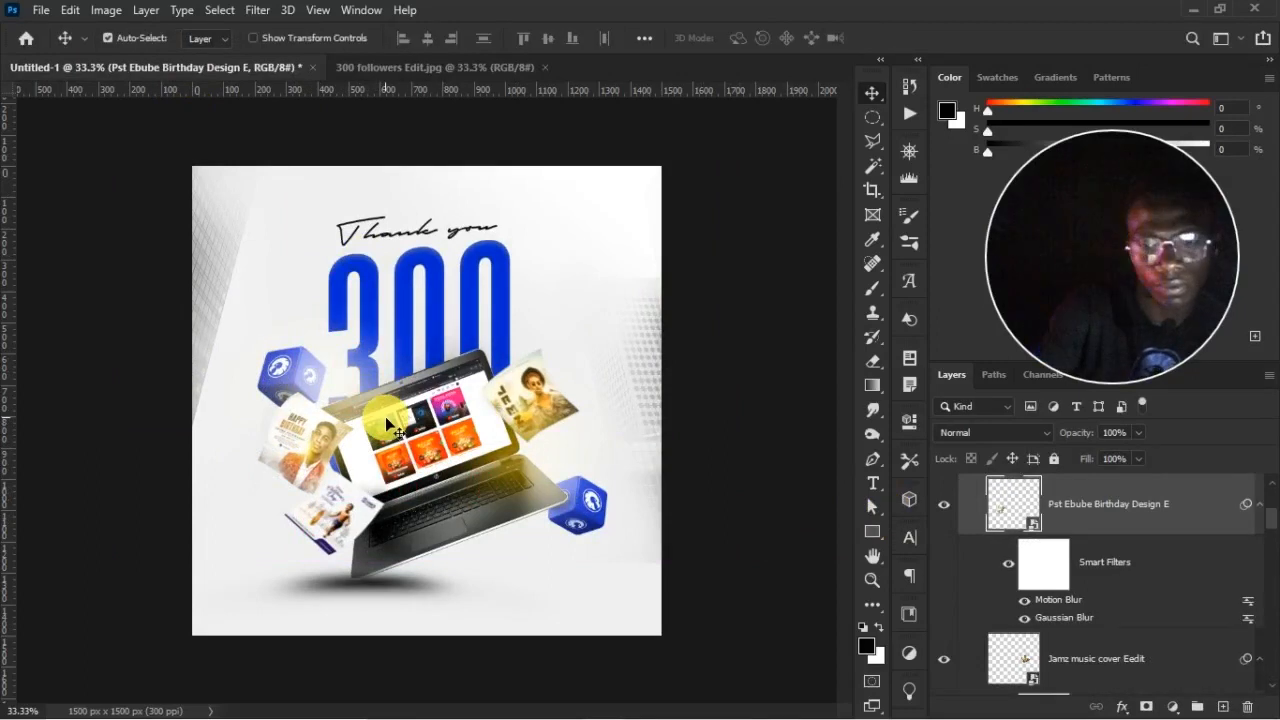
left_click(699, 478)
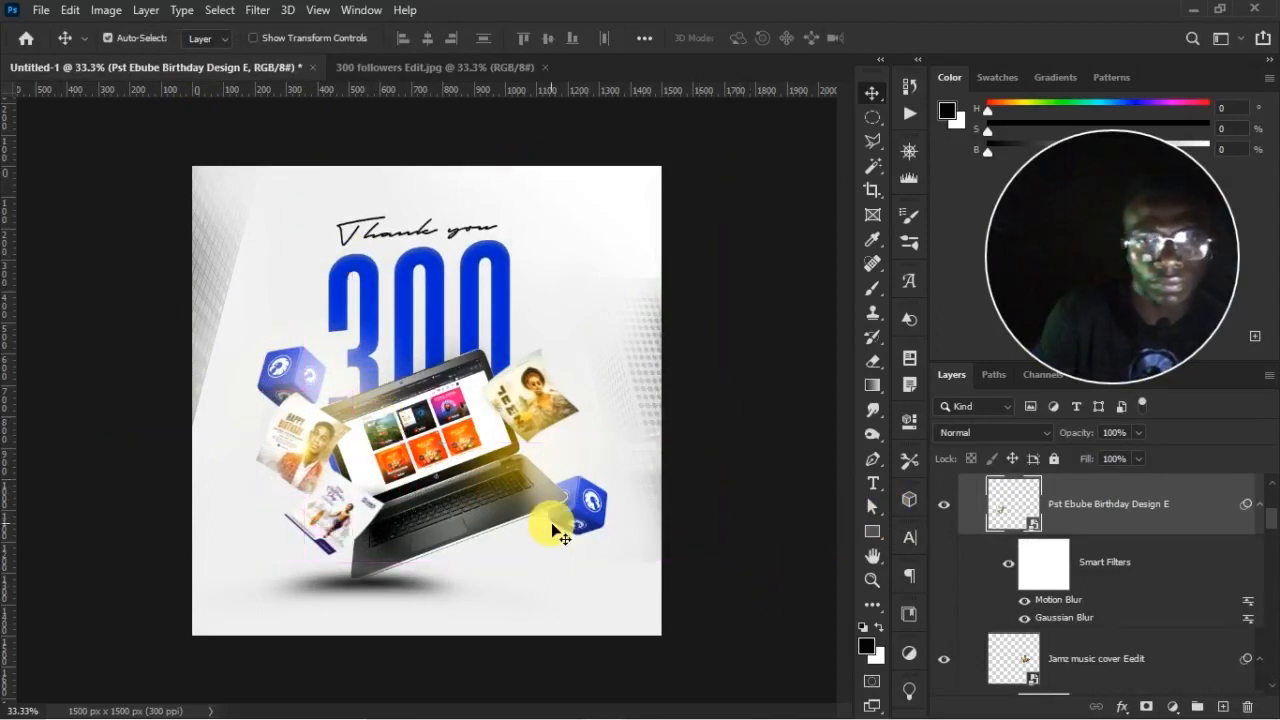
Apply a Motion Blur with an angle of -26° and a distance of 16 pixels to LOGO CUBE copy 2
left_click(598, 528)
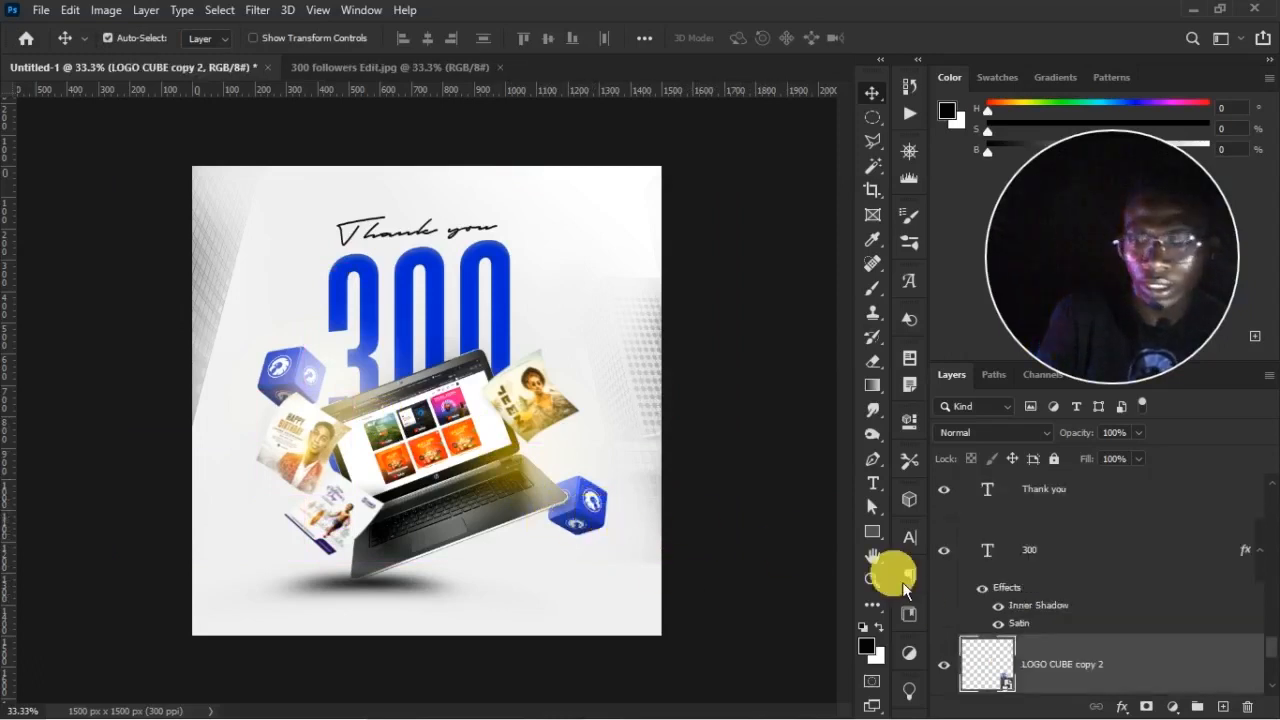
scroll(1200, 600, "down", 3)
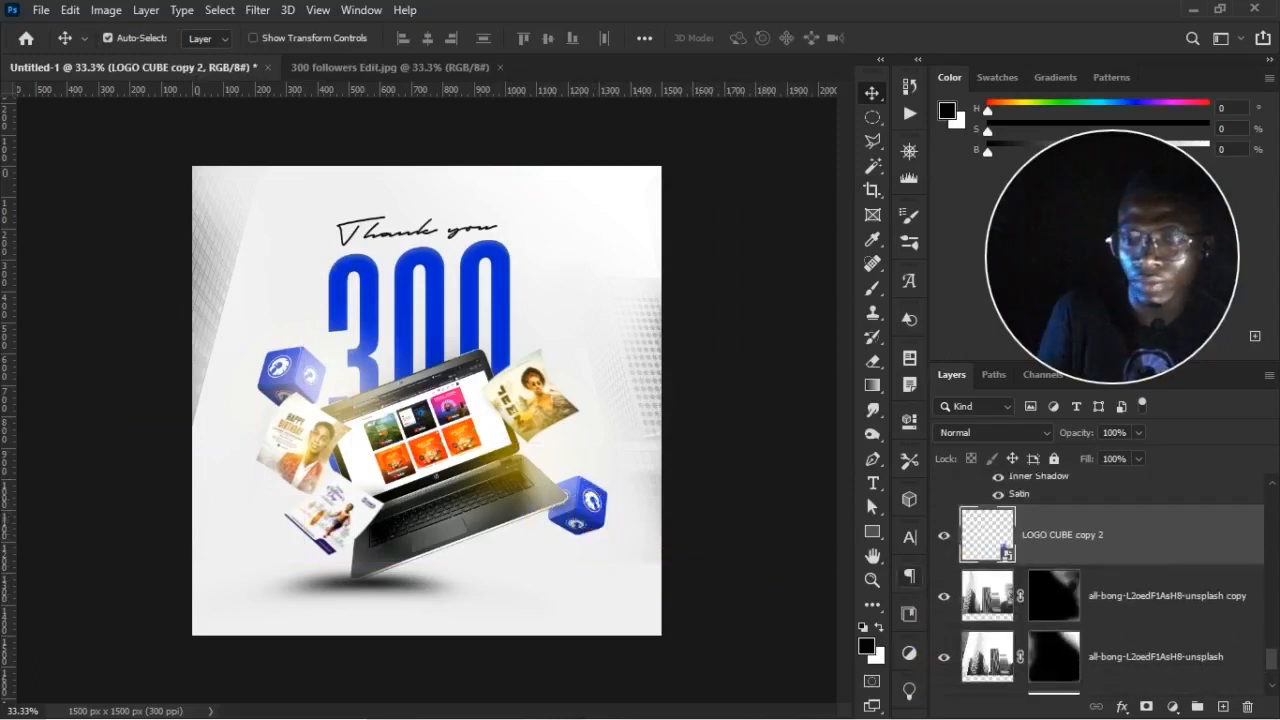
left_click(257, 10)
mouse_move(331, 240)
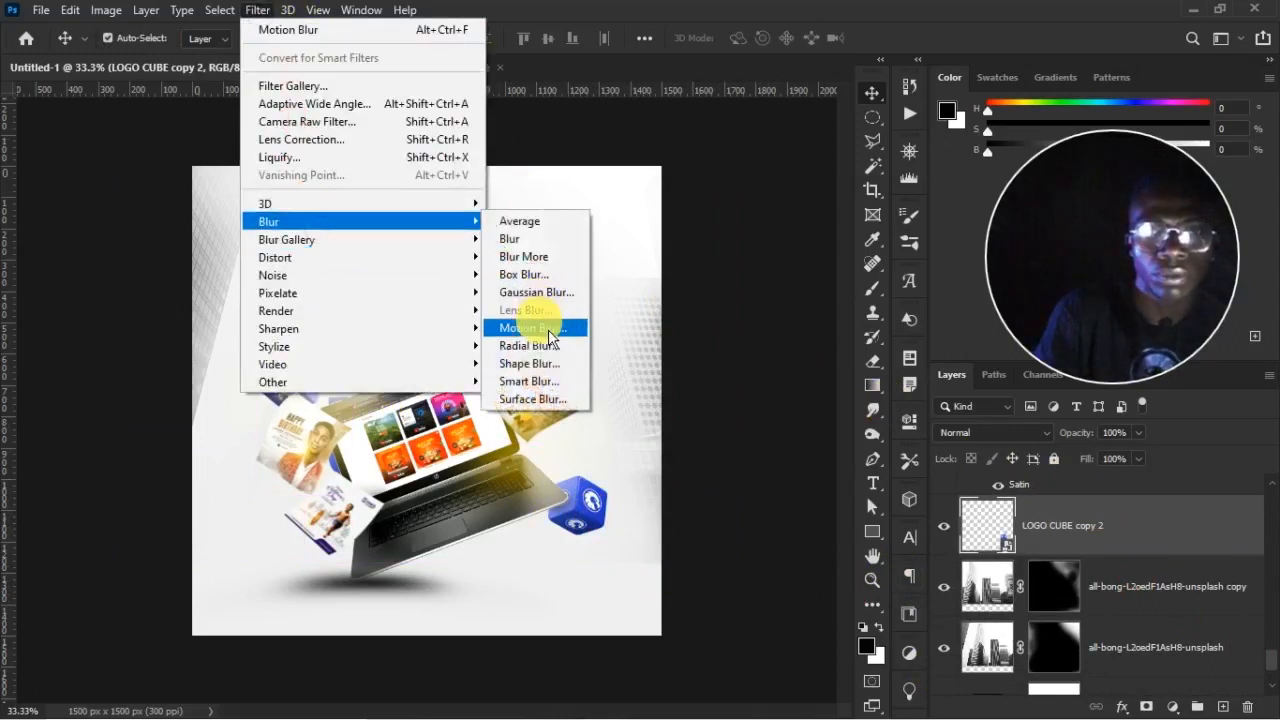
left_click(548, 329)
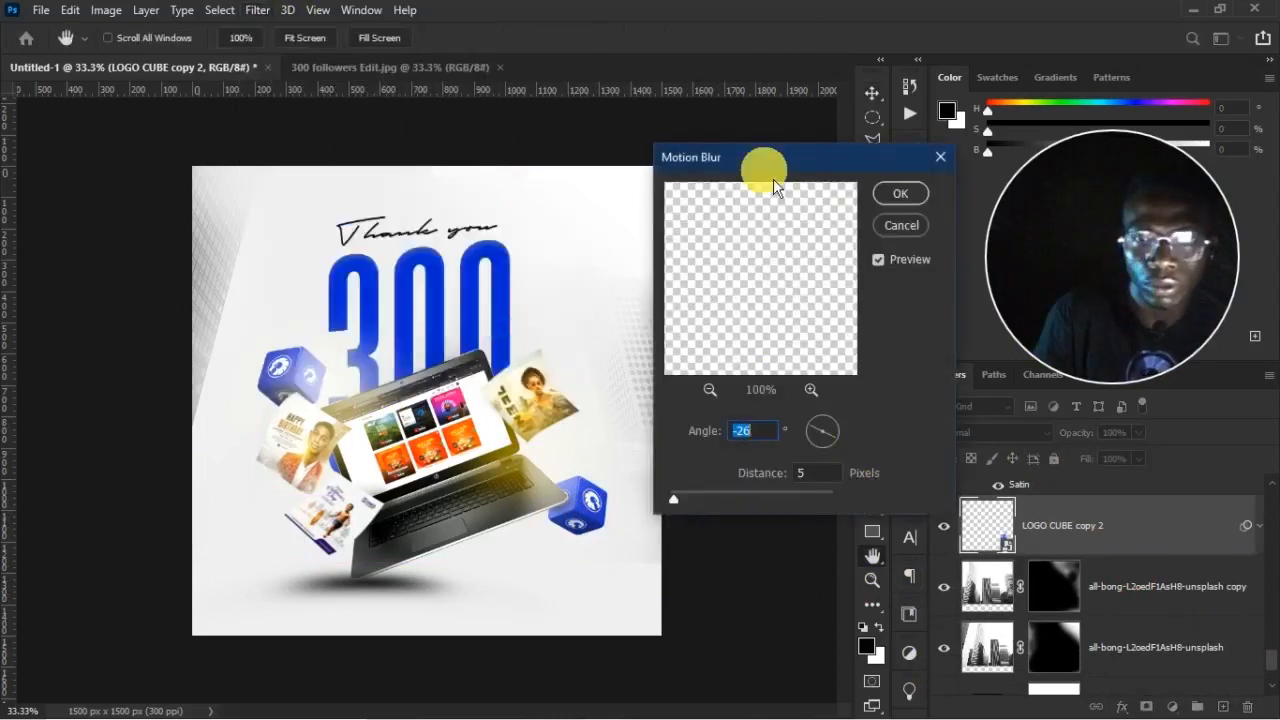
left_click_drag(708, 511, 694, 510)
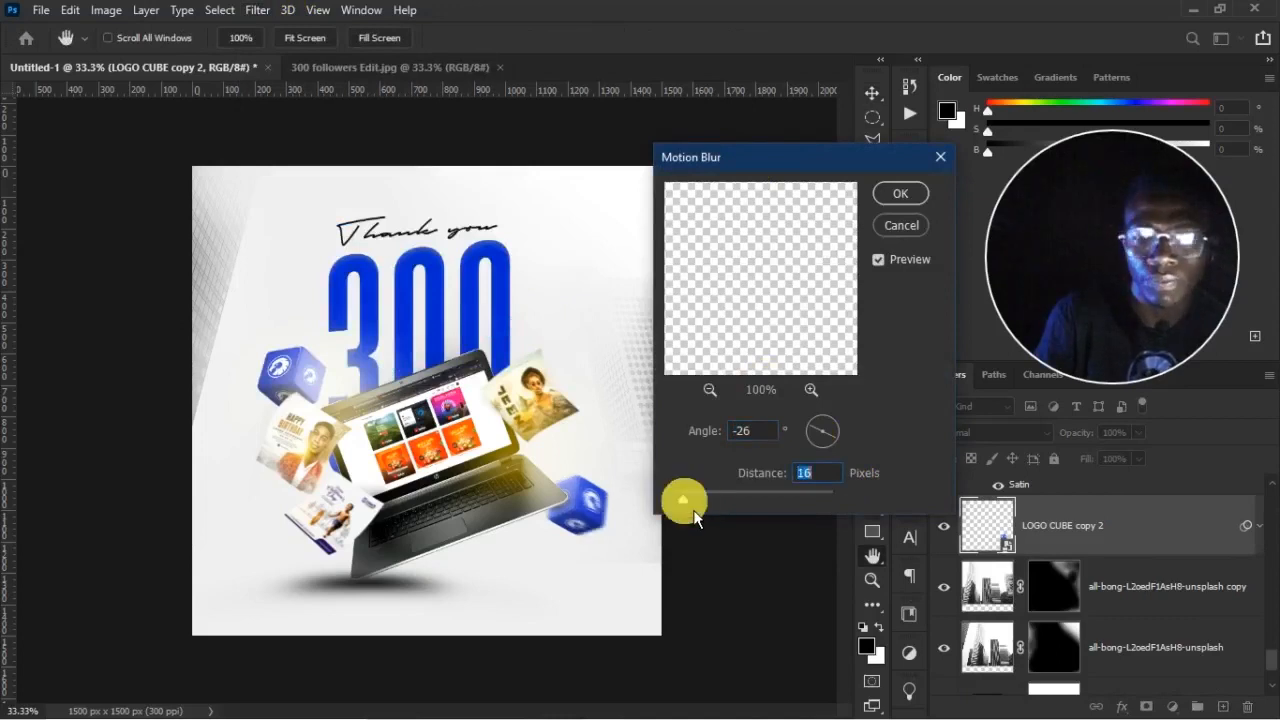
left_click(902, 196)
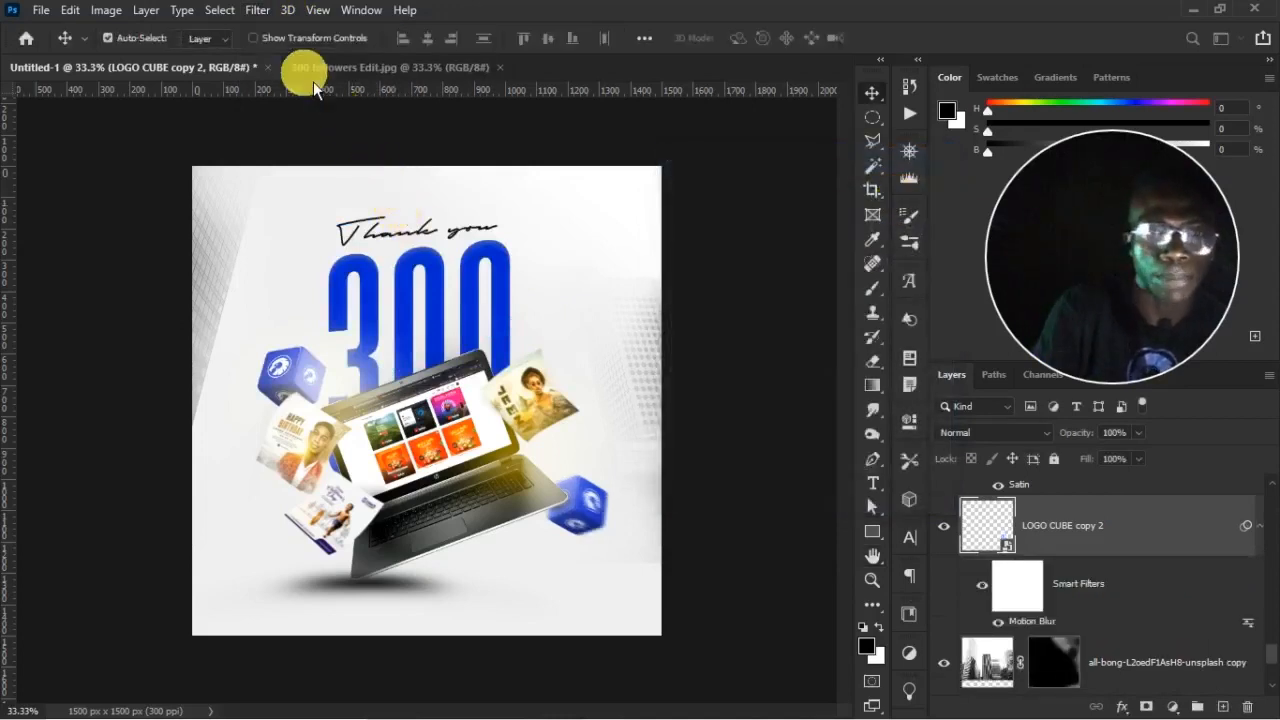
Add a Gaussian Blur with a radius of 0.9 pixels to LOGO CUBE copy 2
left_click(257, 10)
left_click(345, 222)
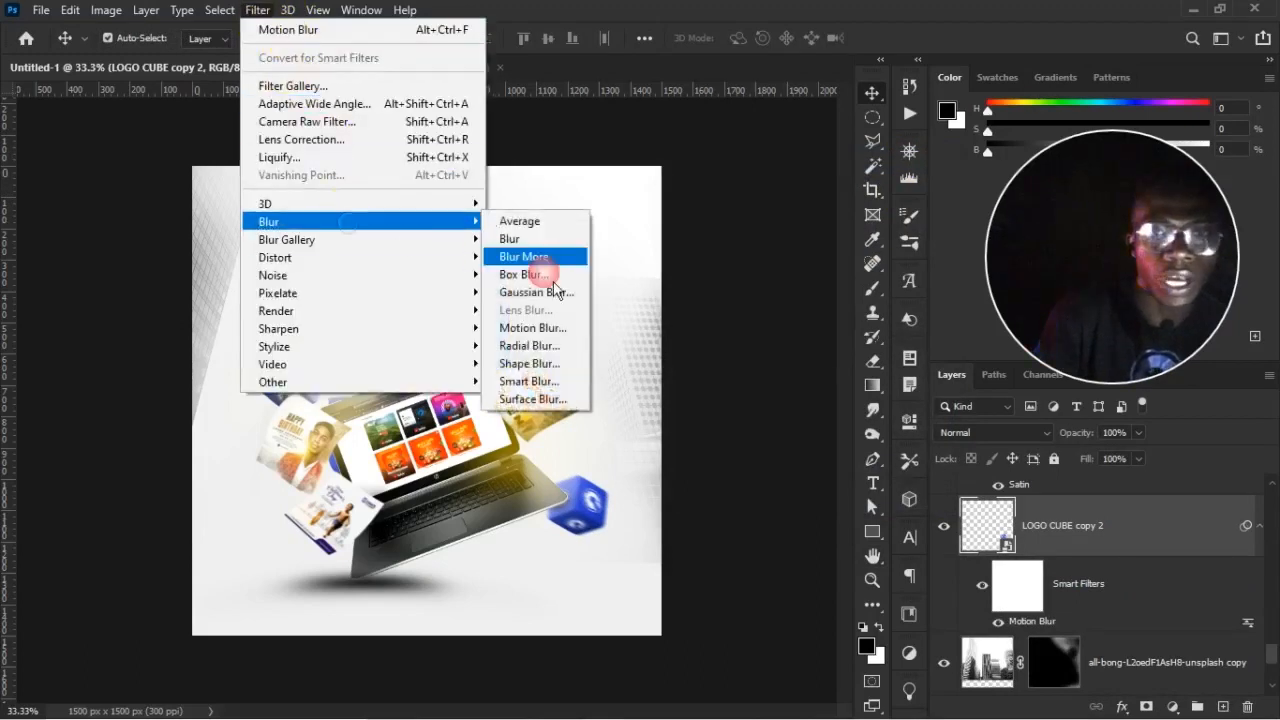
left_click(566, 299)
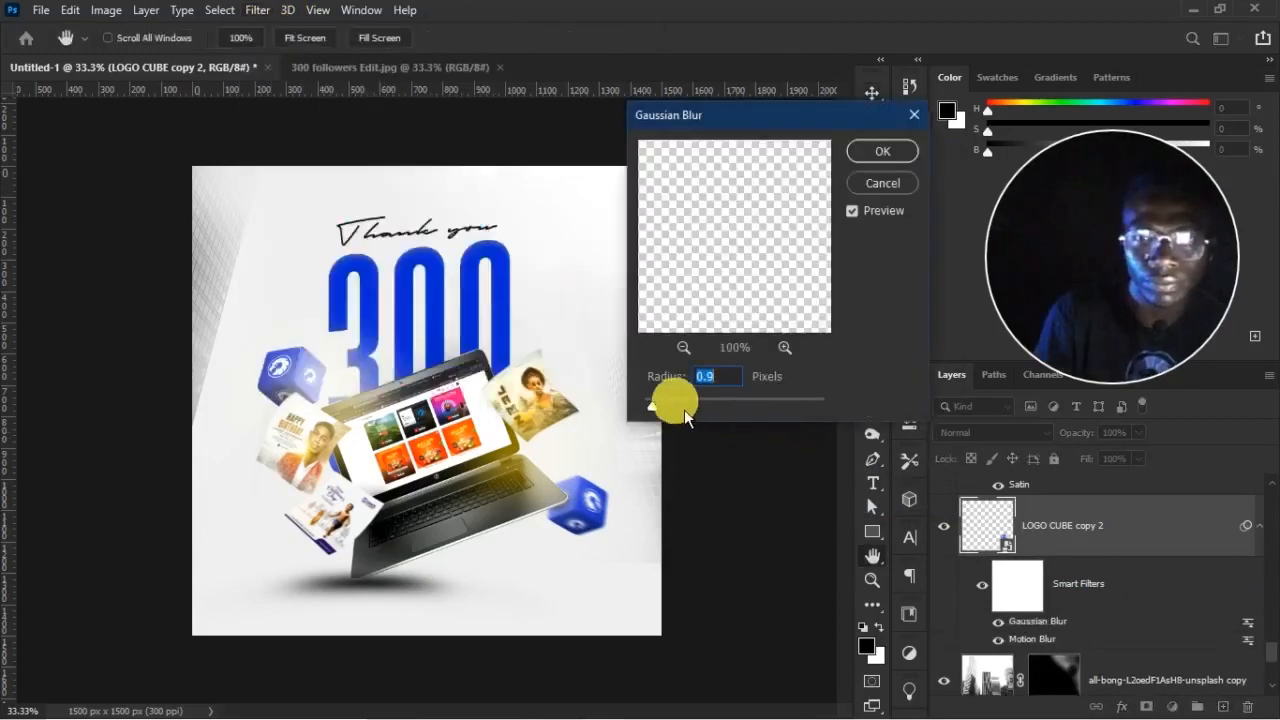
left_click(882, 151)
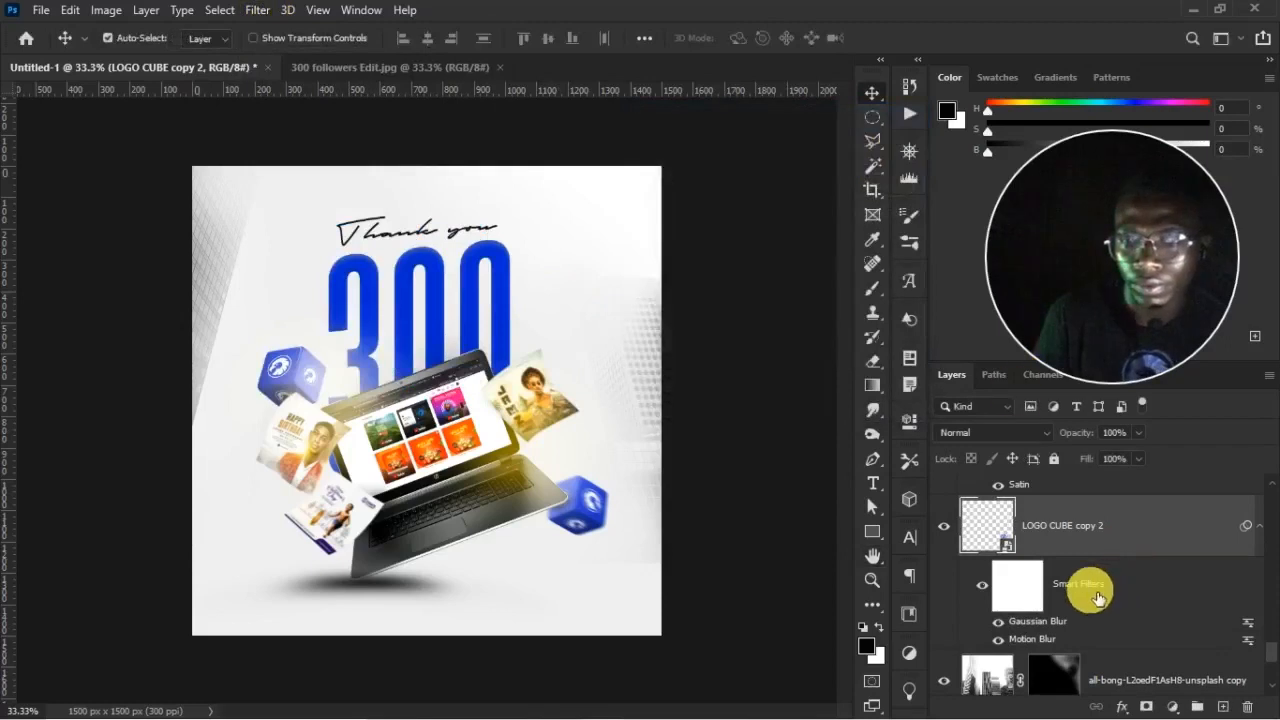
Apply a Motion Blur with an angle of -26° and a distance of 16 pixels to LOGO CUBE copy
scroll(1100, 580, "up", 10)
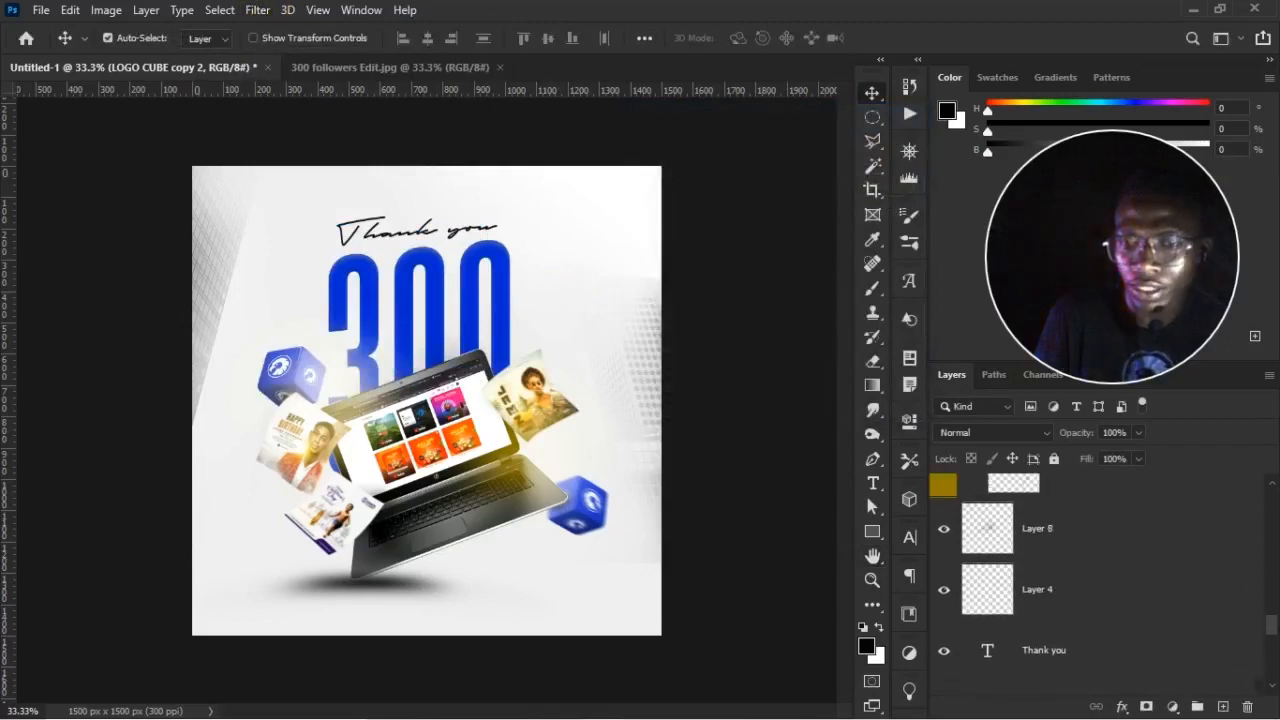
scroll(1100, 580, "down", 4)
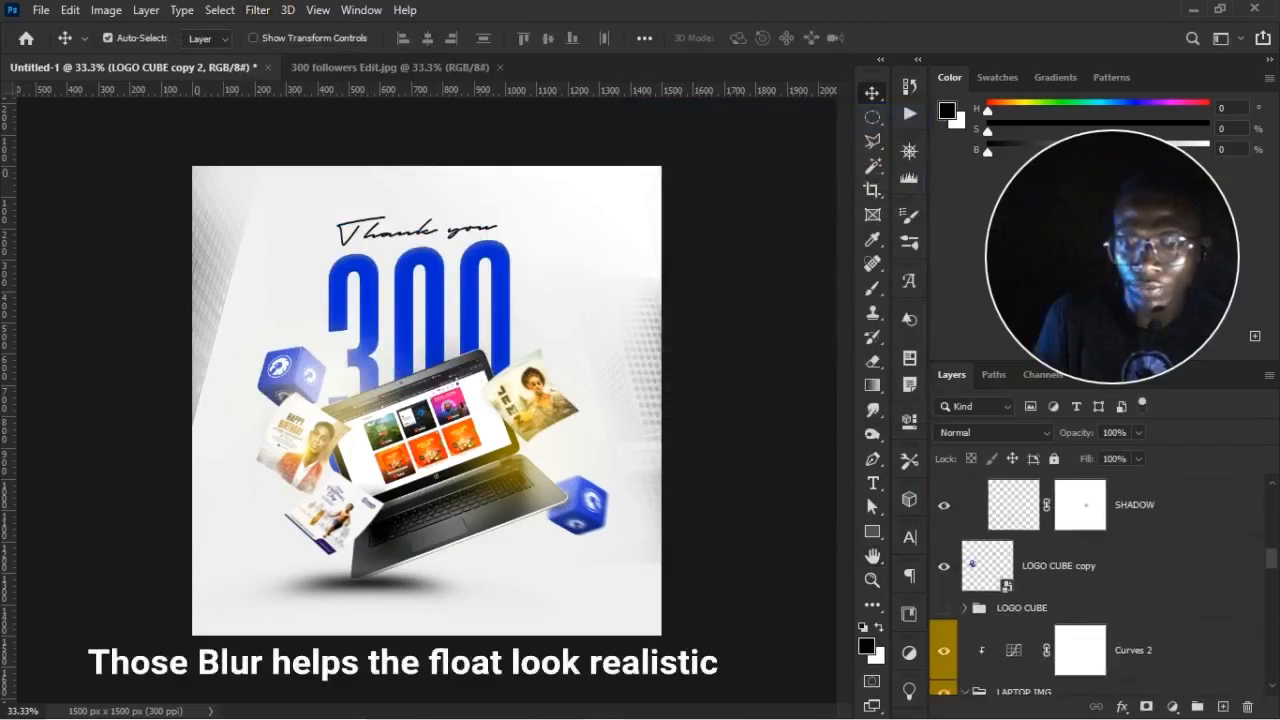
left_click(1170, 572)
left_click(262, 11)
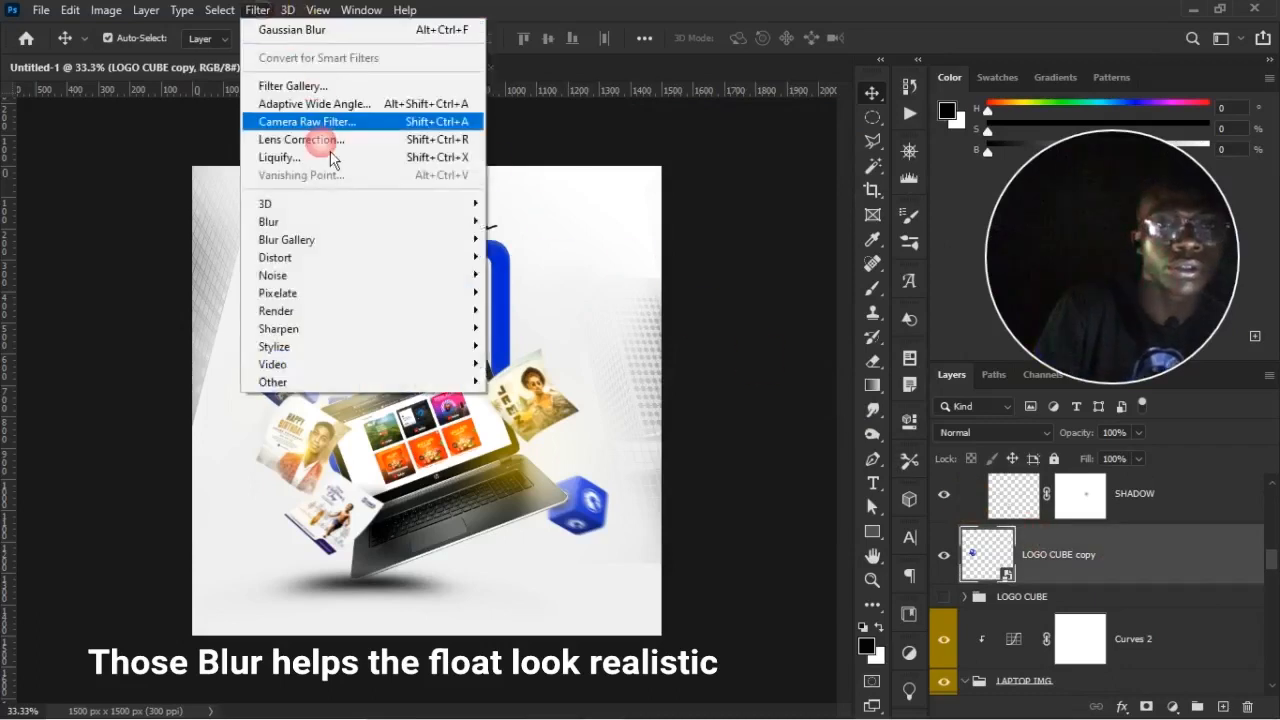
left_click(526, 330)
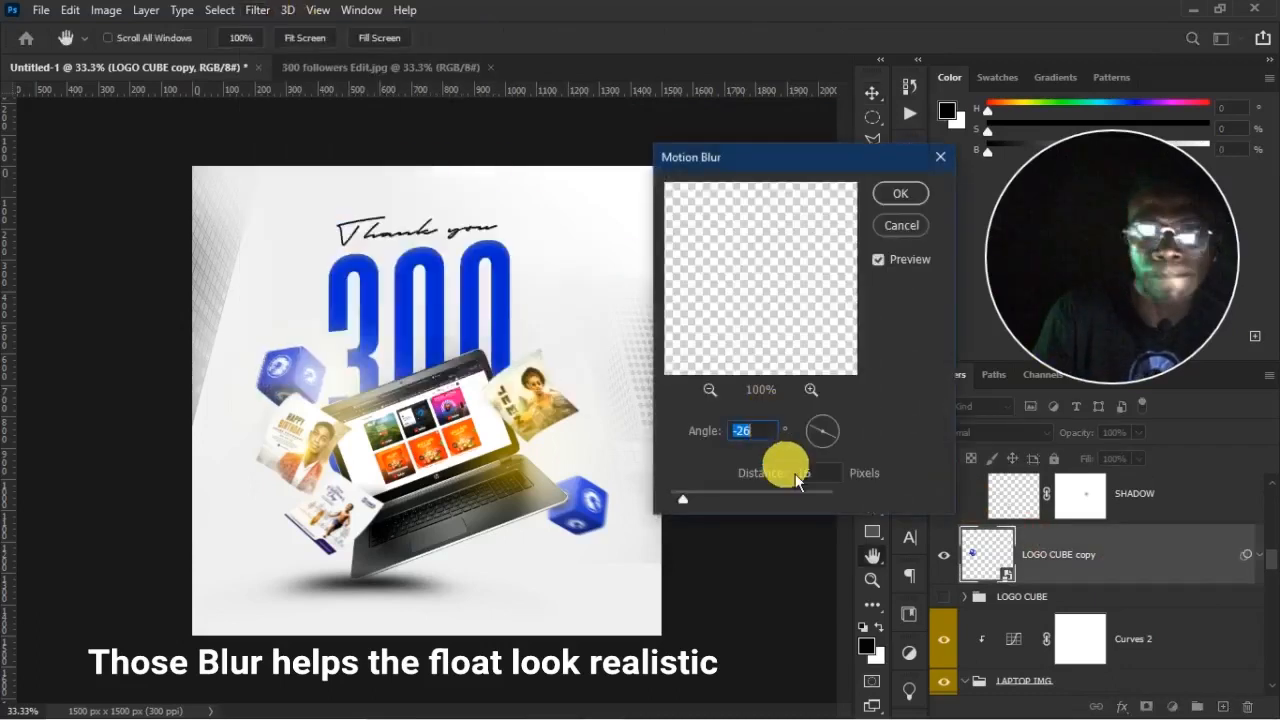
left_click(905, 196)
Add a Gaussian Blur with a radius of 0.9 pixels to LOGO CUBE copy
left_click(257, 10)
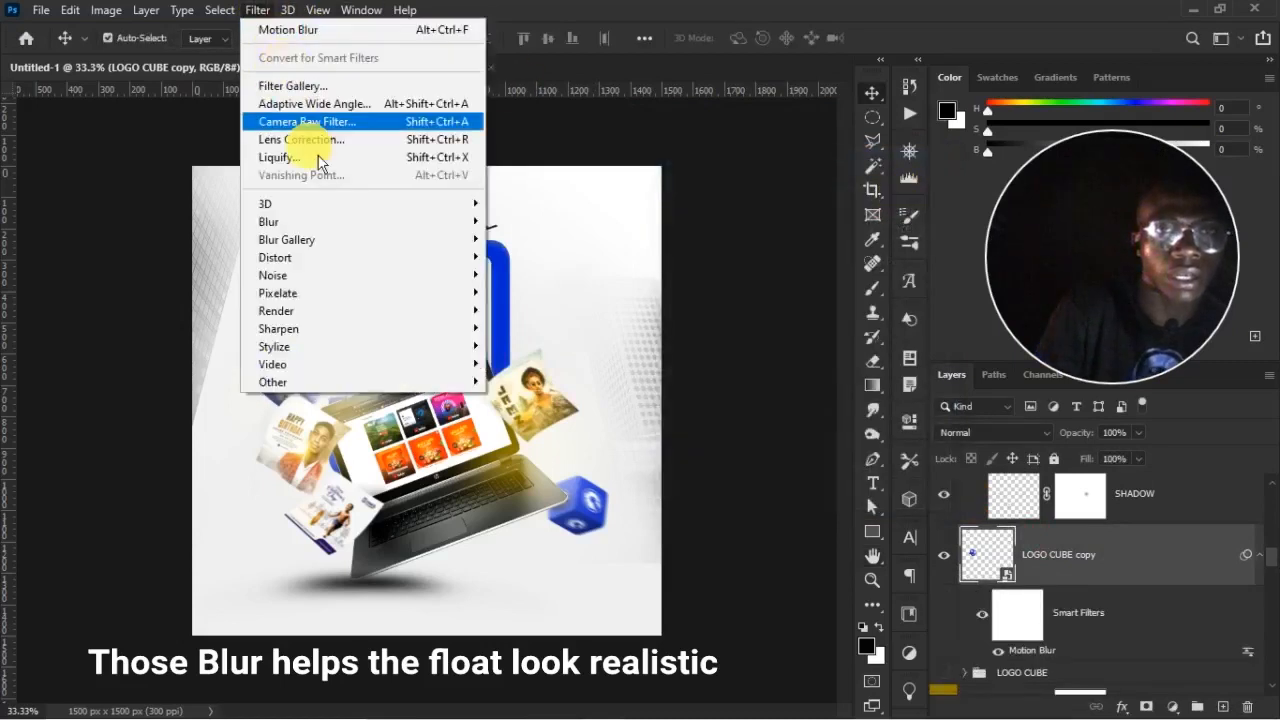
mouse_move(349, 223)
left_click(531, 286)
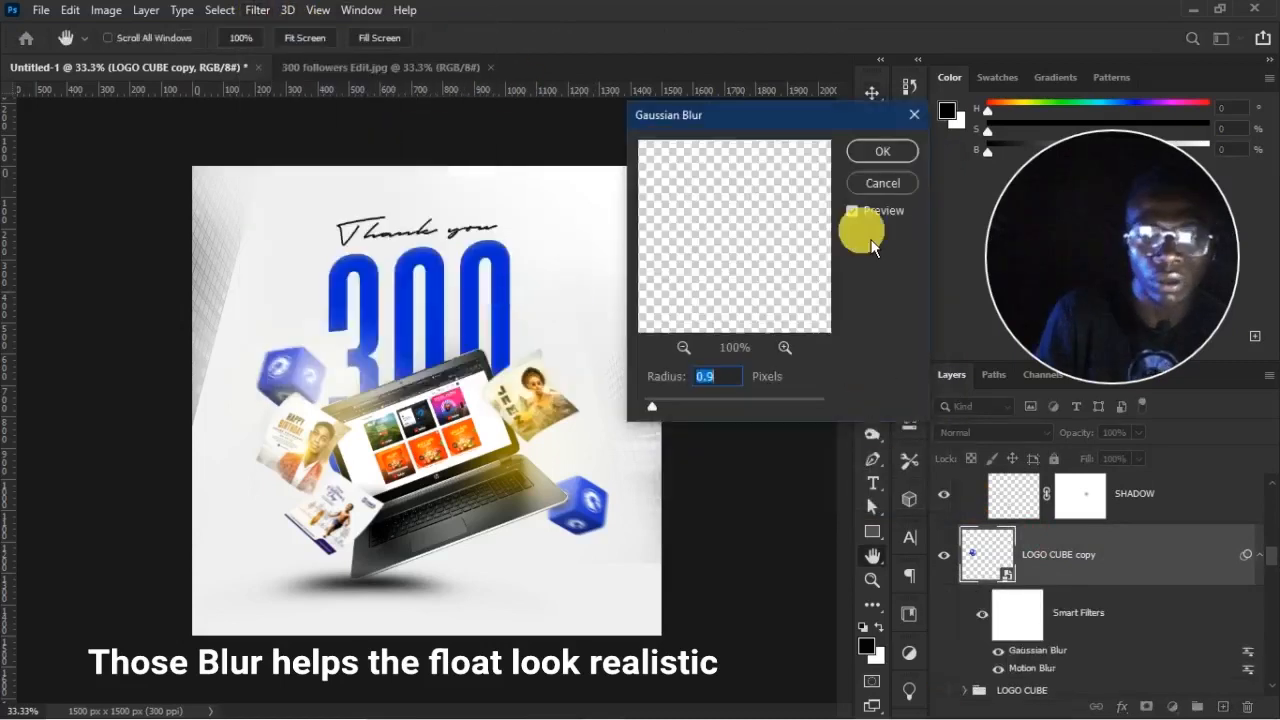
left_click(880, 152)
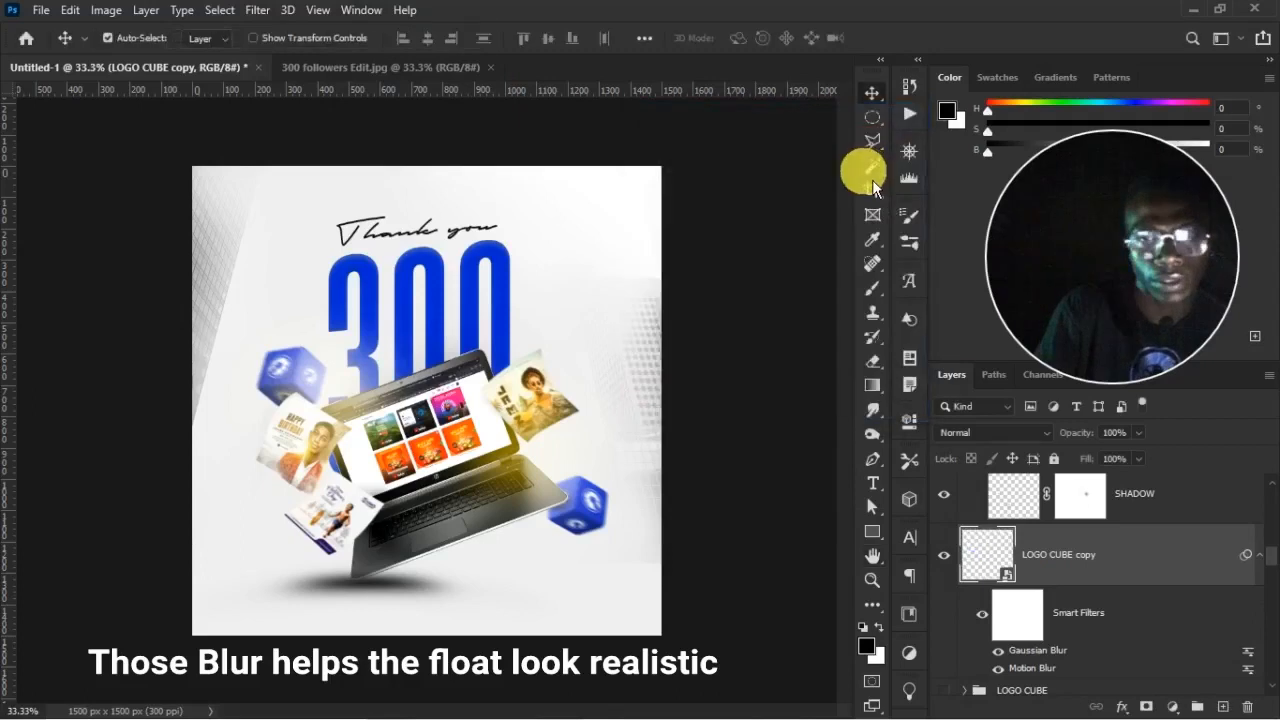
Move the "Thank you" text slightly down, closer to the 300
key("ctrl+plus")
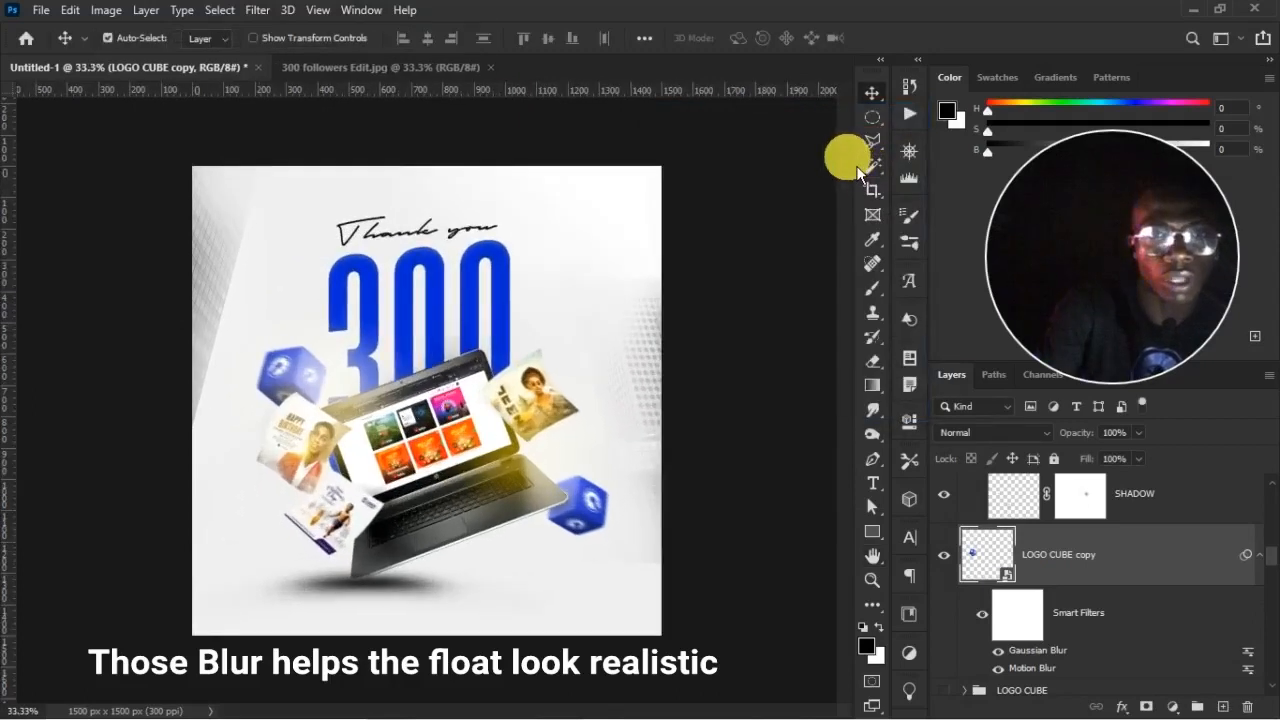
left_click(474, 258)
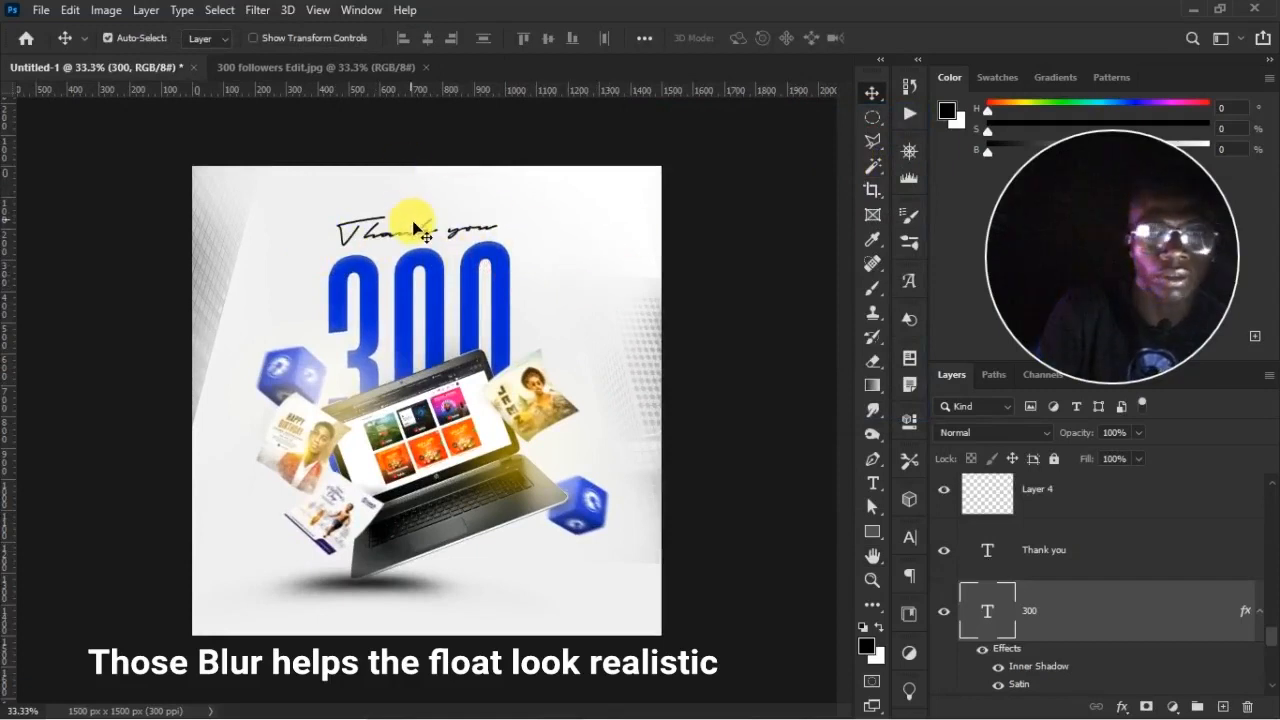
left_click_drag(417, 232, 428, 233)
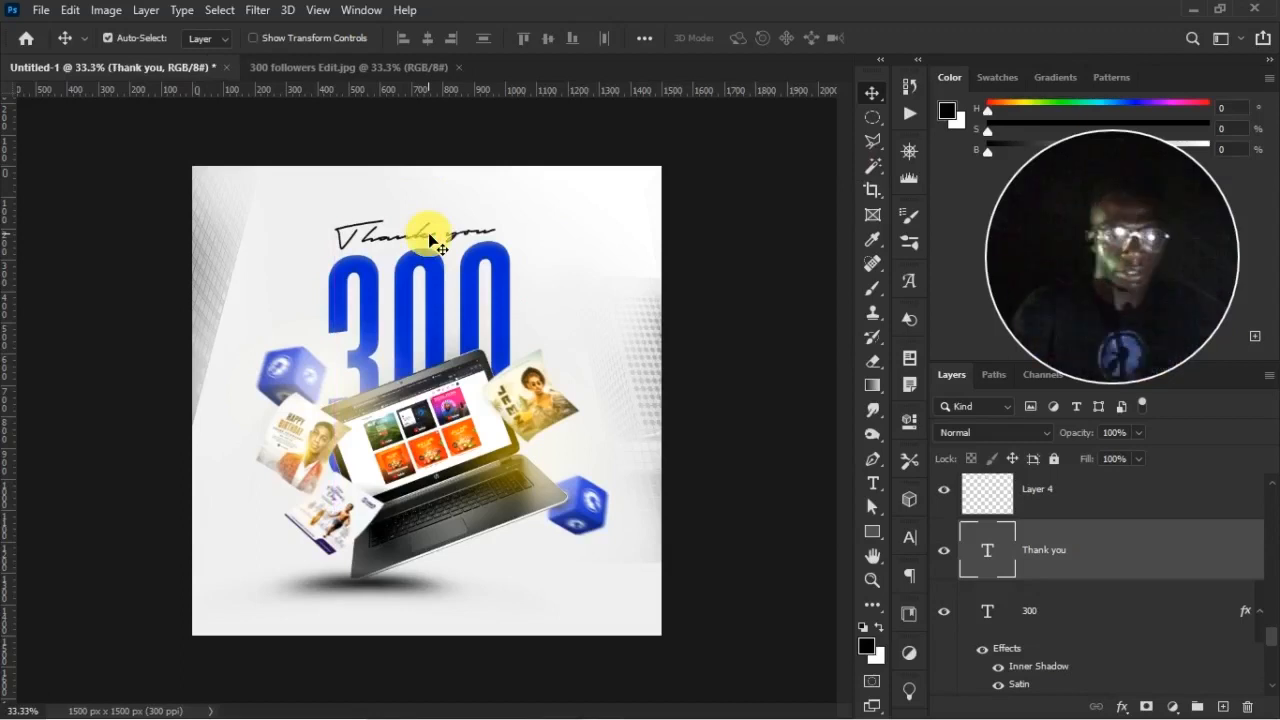
key("ctrl+plus")
key("ctrl+minus")
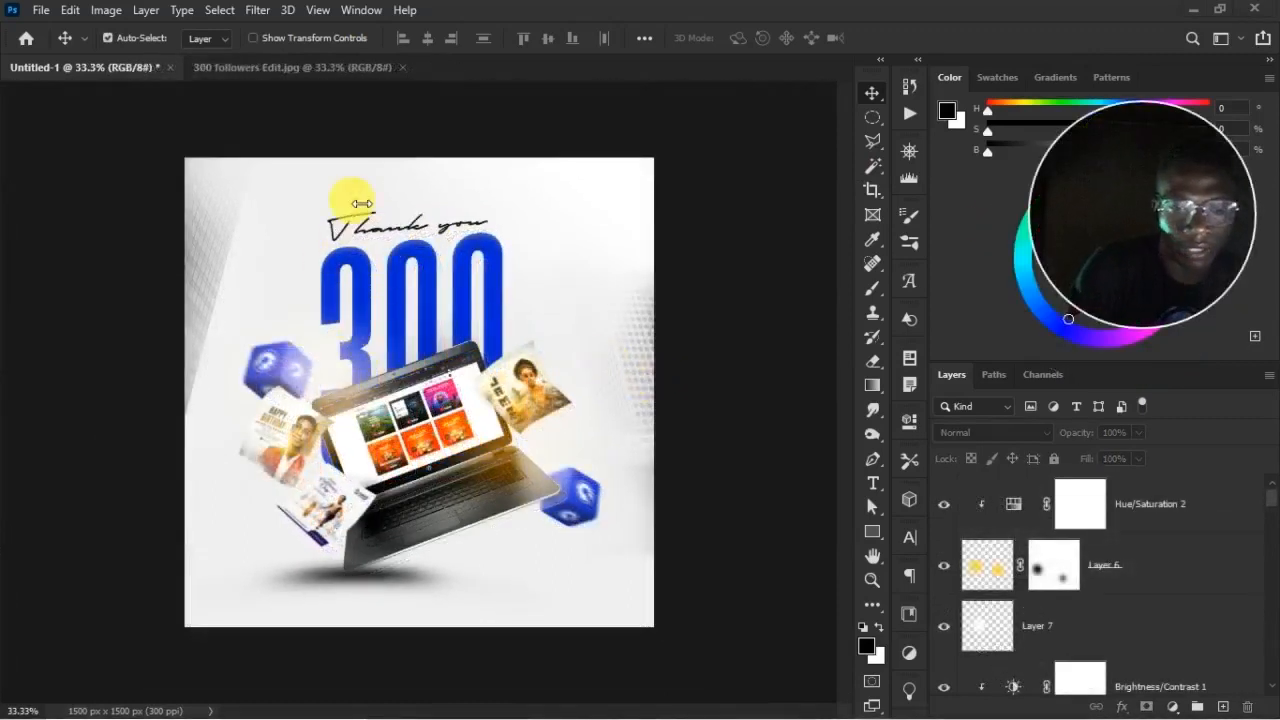
Enlarge the "Thank you" text about its centre so it spans roughly the width of the 300
left_click(500, 260)
left_click(447, 228)
left_click(447, 230)
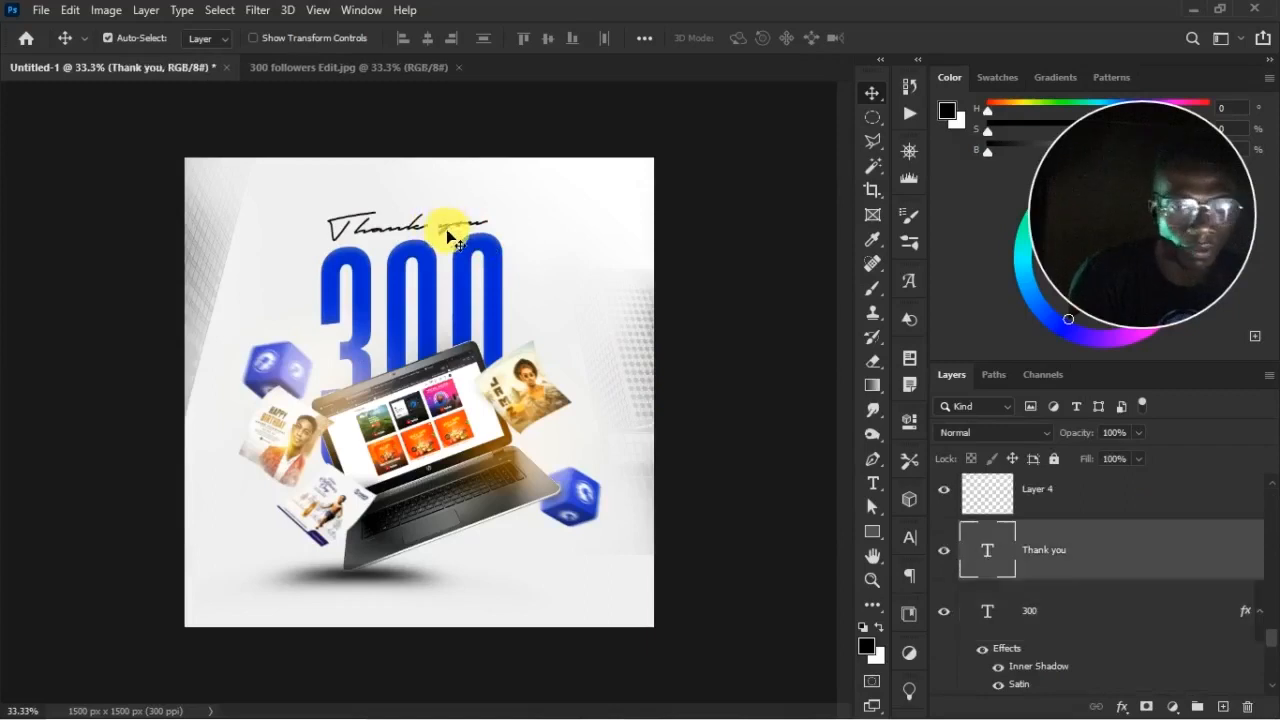
key("ctrl+t")
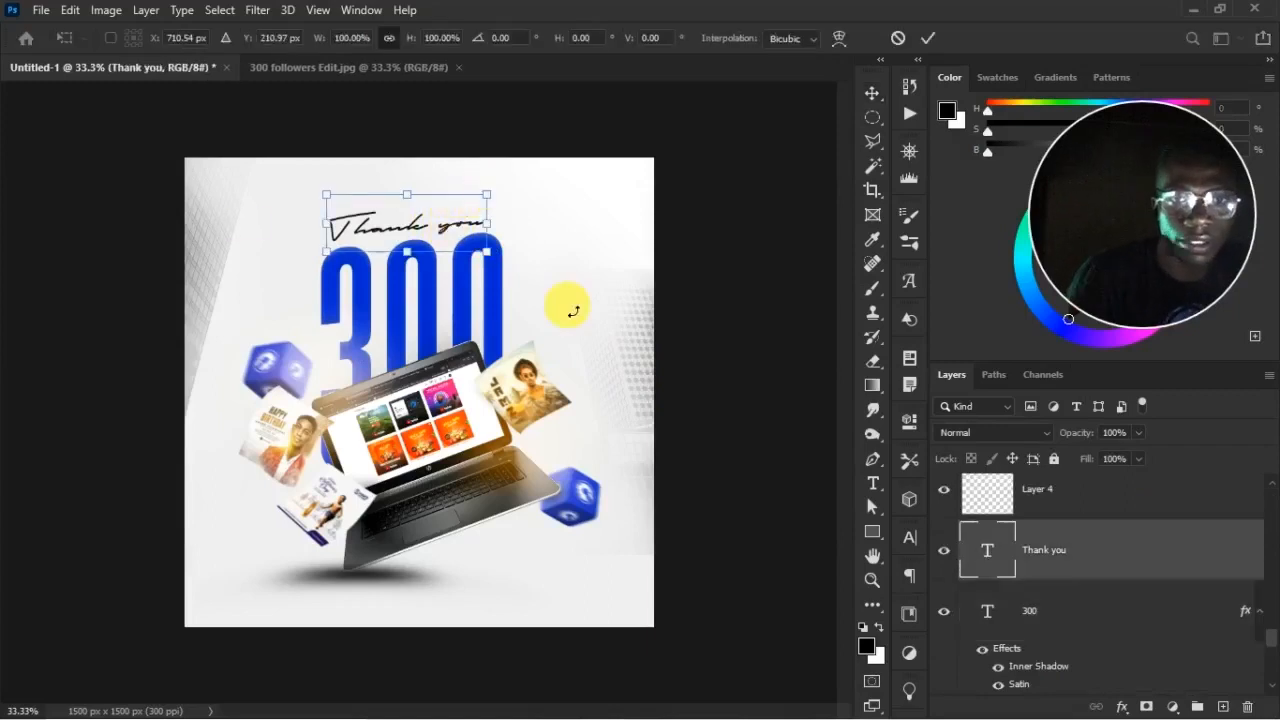
left_click_drag(489, 197, 519, 194)
left_click(520, 188)
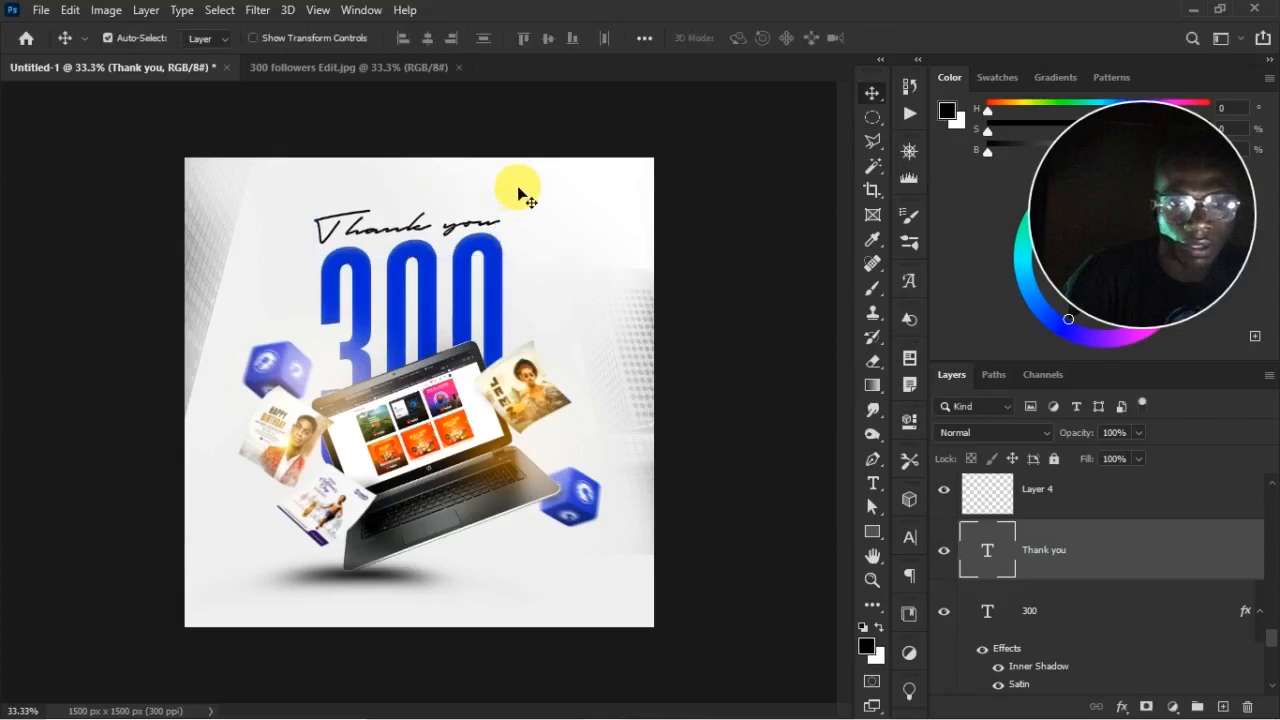
Set both the opacity and the fill of the laptop's ground shadow on Layer 5 to 100%
left_click(478, 580)
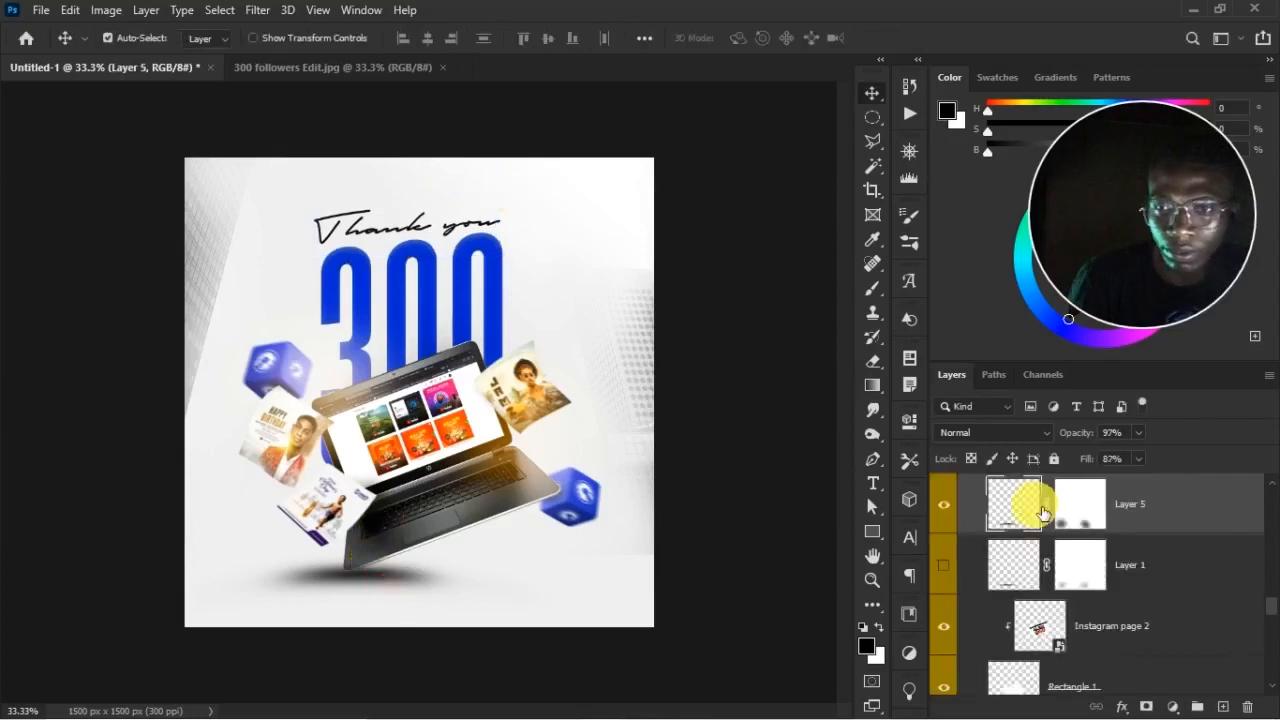
left_click_drag(1086, 459, 1120, 490)
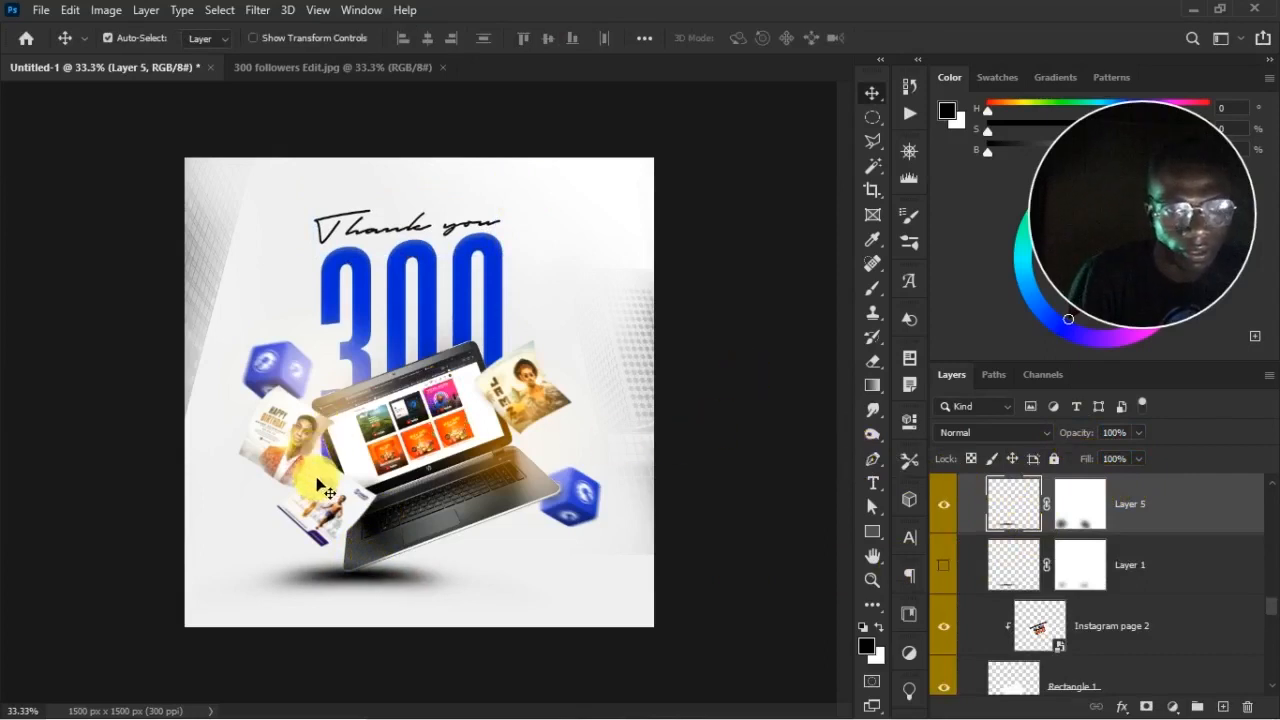
Shift the Happy Children Day flyer slightly to the right, closer to the laptop
left_click_drag(322, 487, 346, 503)
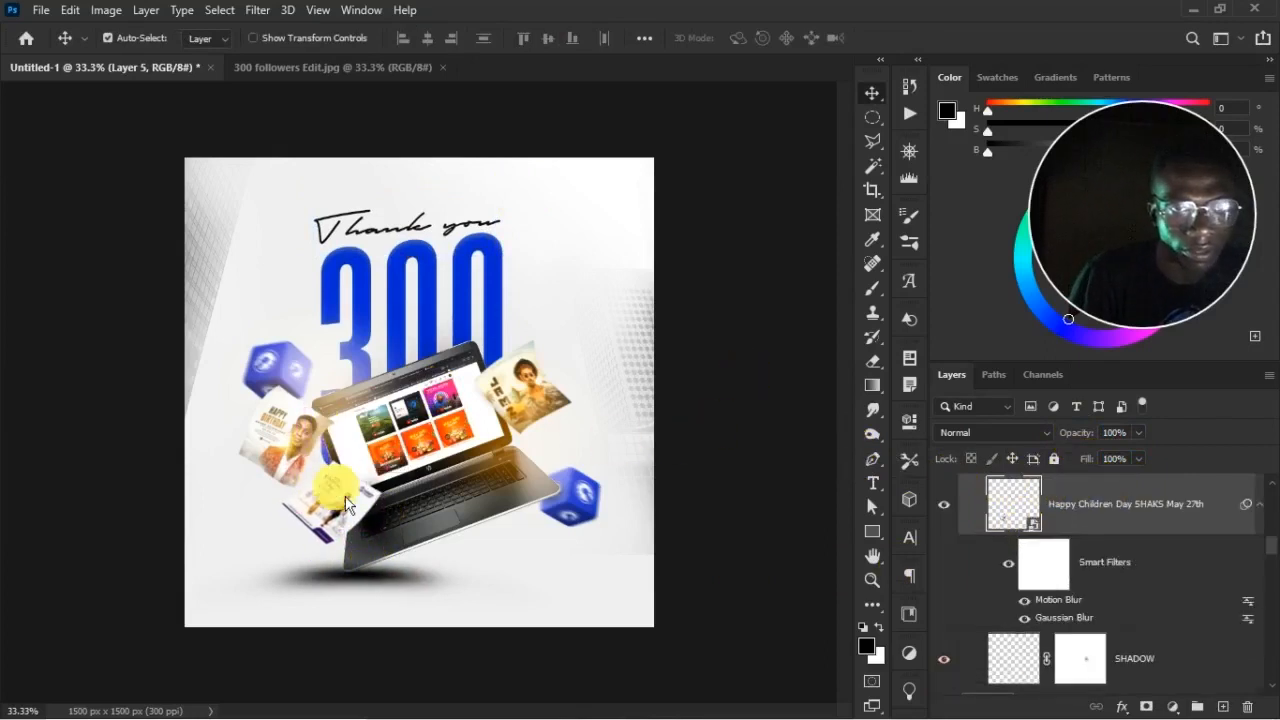
left_click(287, 375)
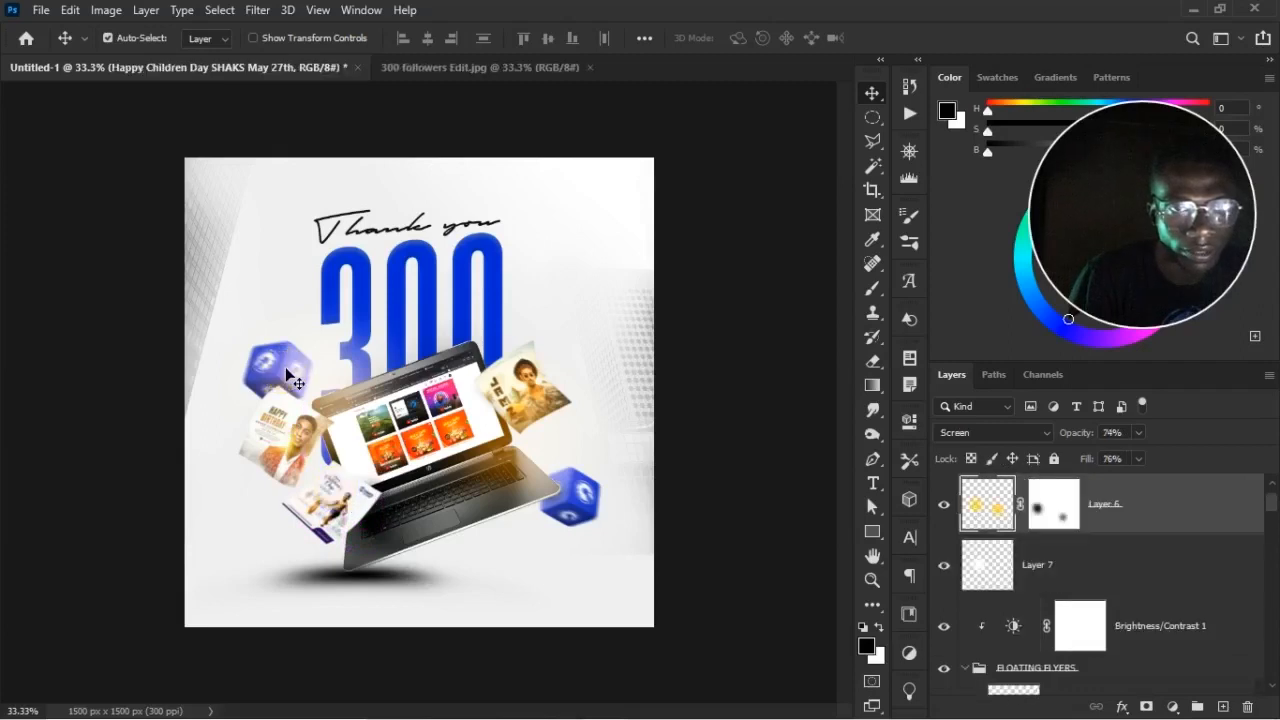
left_click_drag(287, 375, 352, 368)
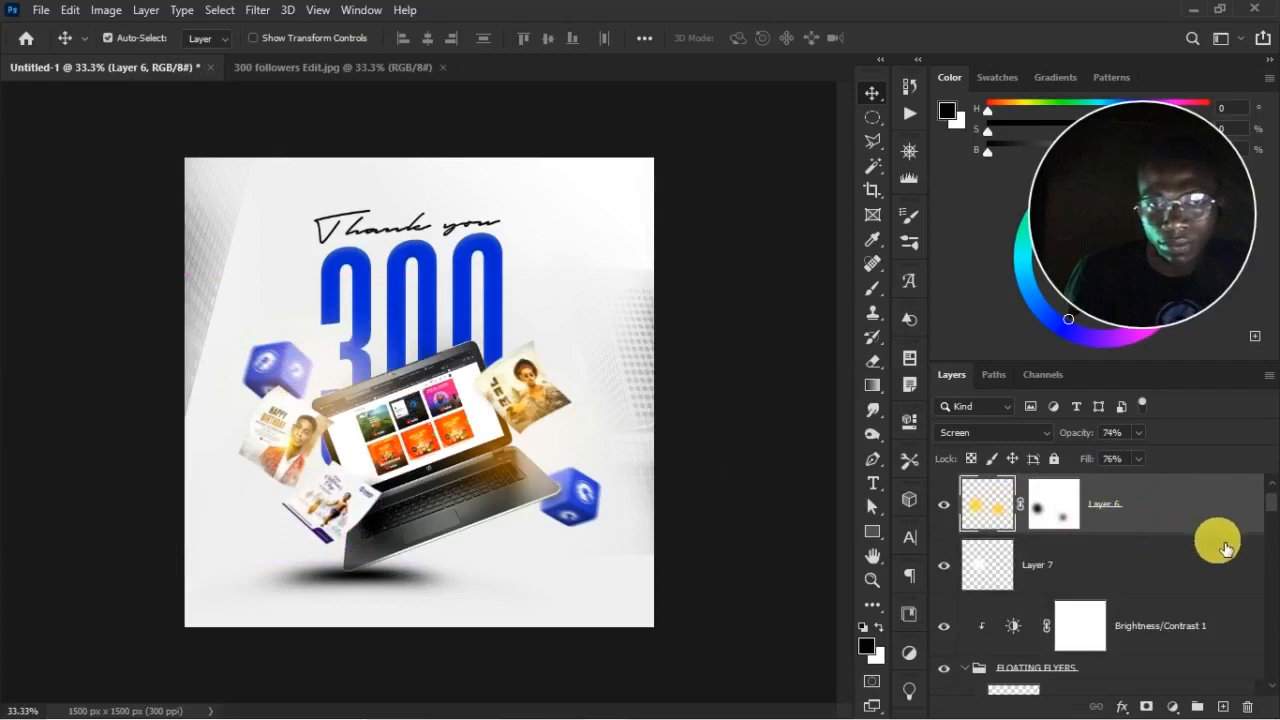
Select all layers from Hue/Saturation 2 down to LOGO CUBE copy 2 and nudge the artwork slightly to the right
left_click_drag(1266, 501, 1271, 670)
left_click(1208, 492)
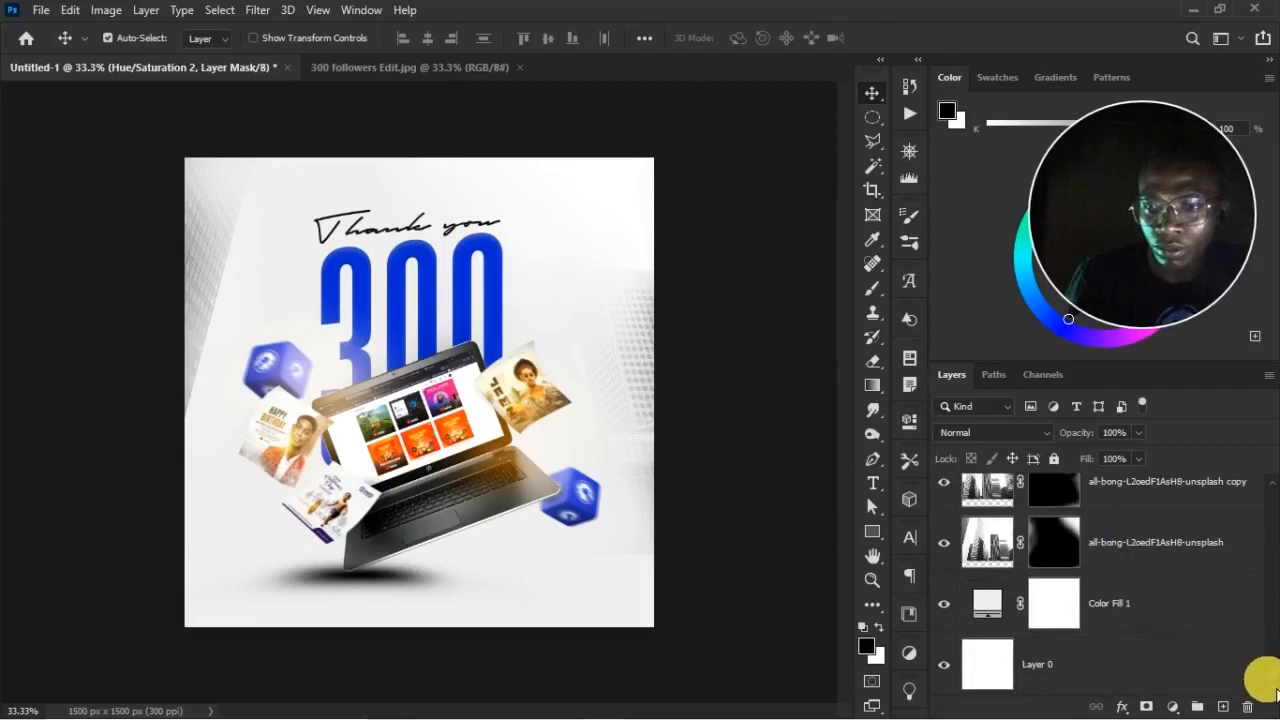
scroll(1260, 674, "up", 3)
scroll(1137, 549, "up", 1)
left_click(1137, 543)
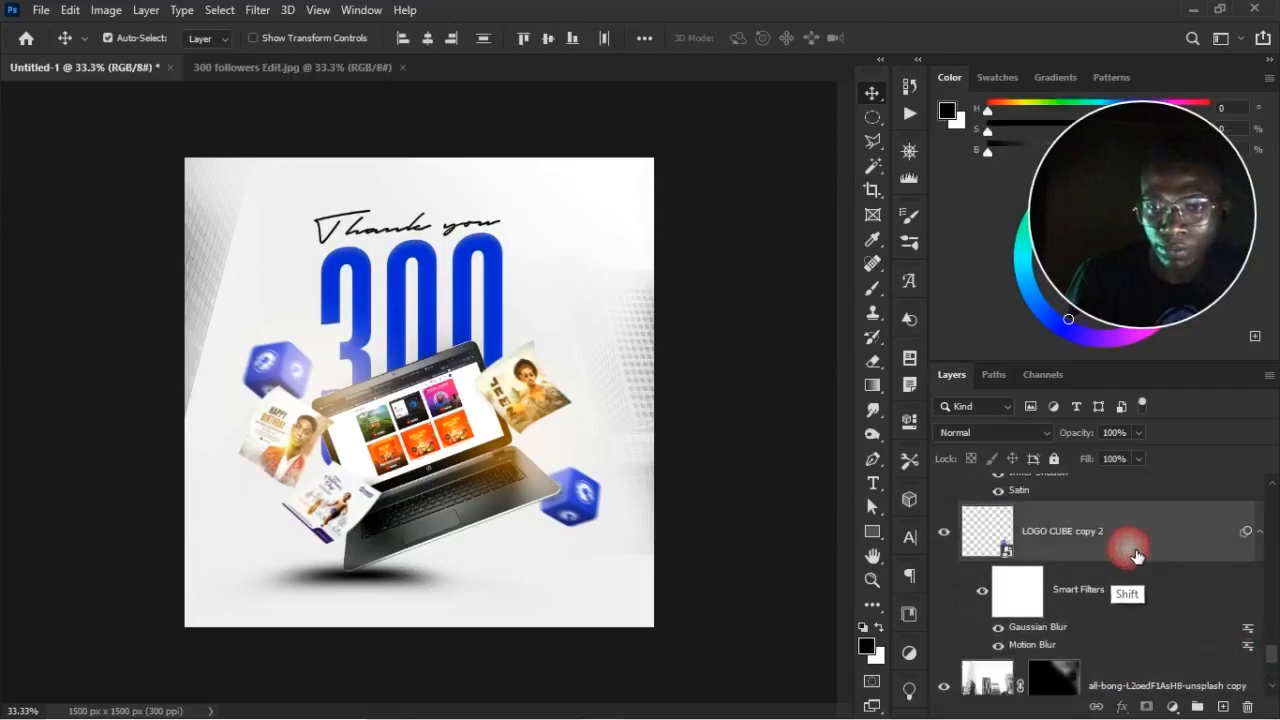
scroll(1141, 543, "up", 10)
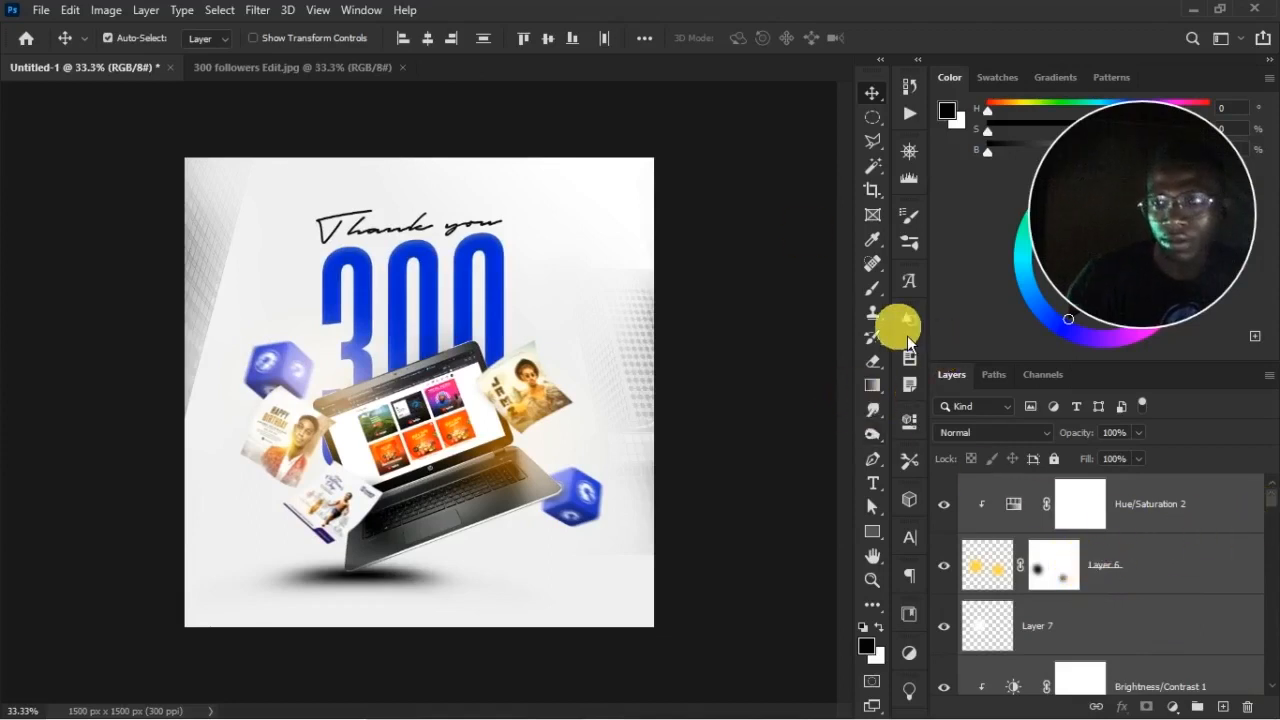
left_click(1235, 518)
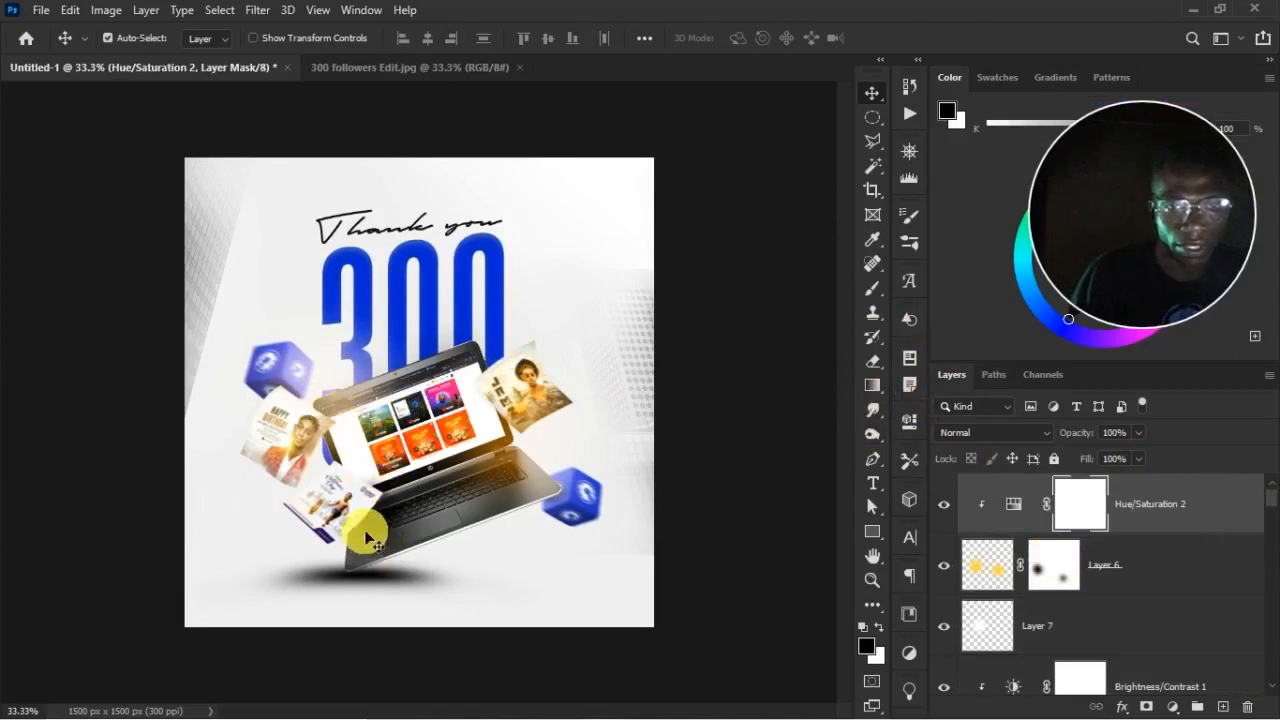
Toggle the visibility of the SHADOW layer beneath the Happy Children Day flyer to compare the design with and without it
left_click(552, 503)
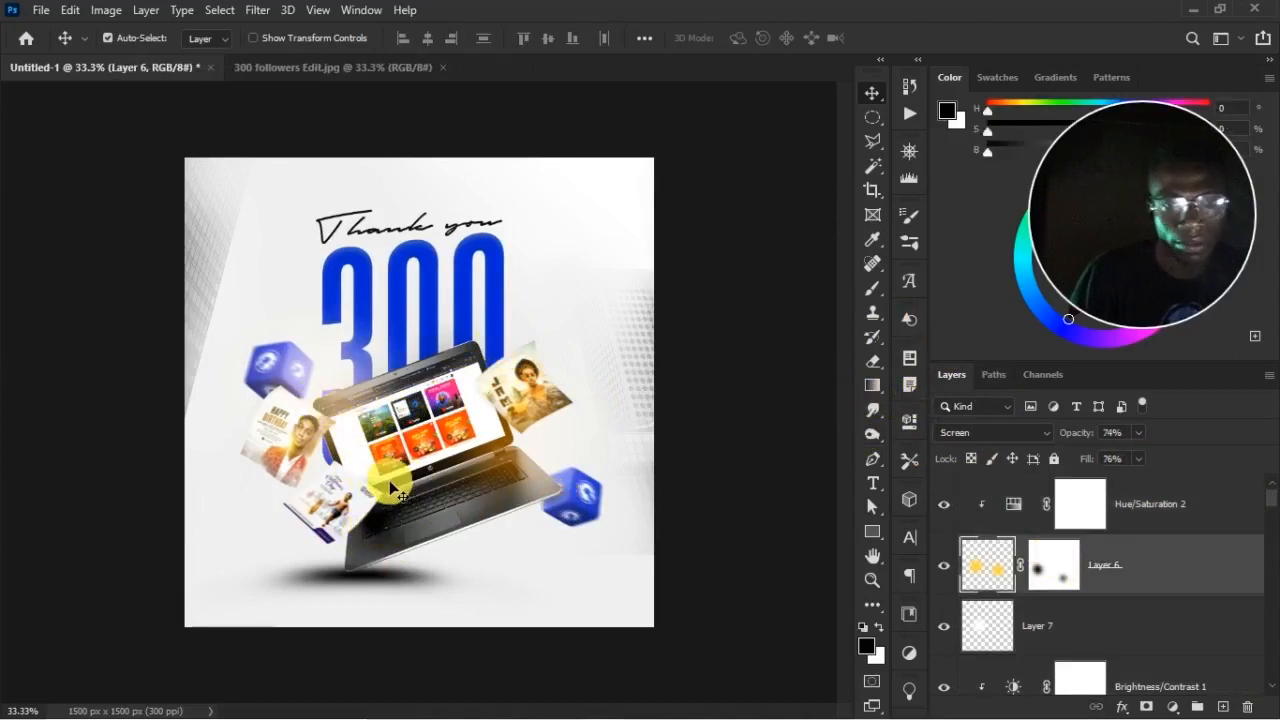
left_click(374, 526)
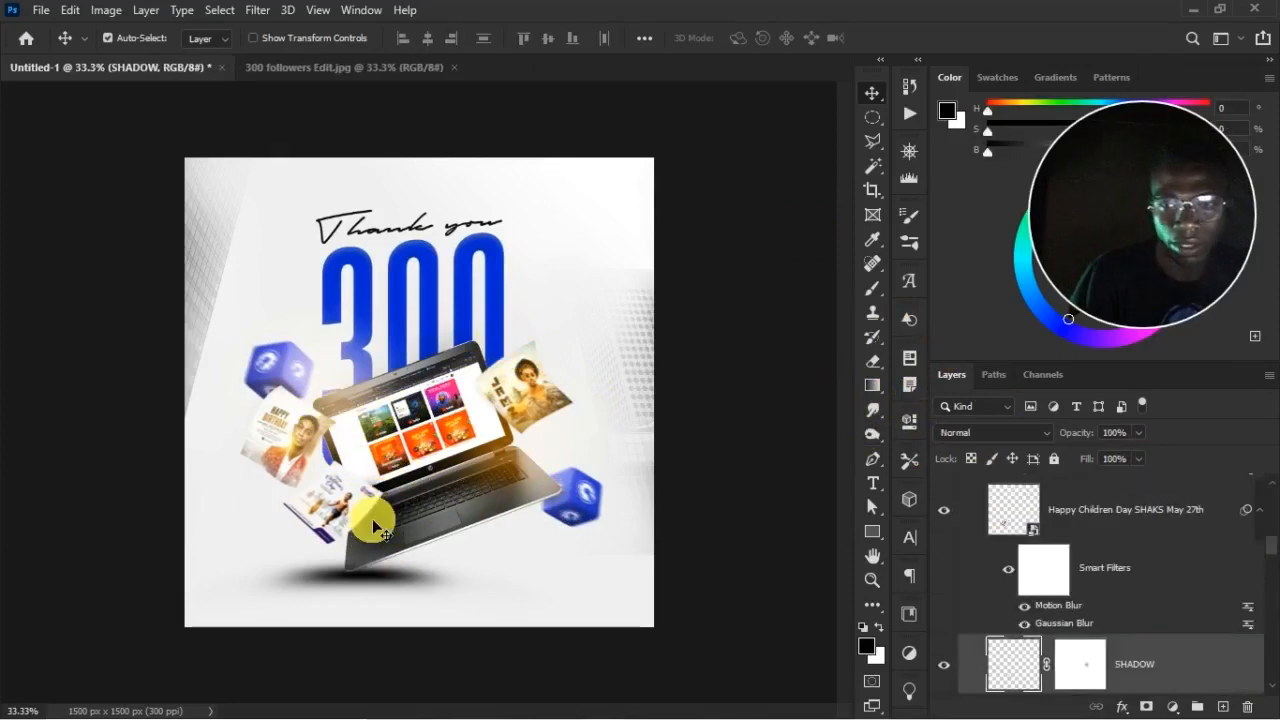
left_click(945, 672)
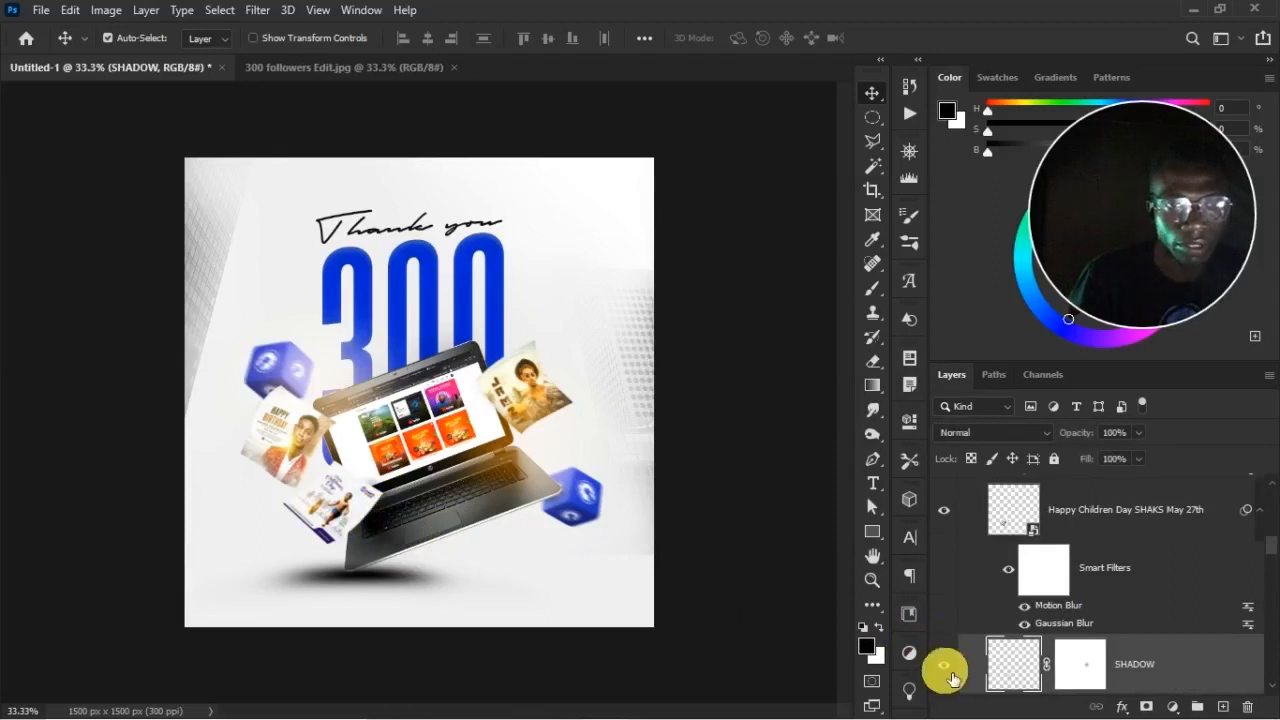
left_click(950, 675)
left_click(950, 668)
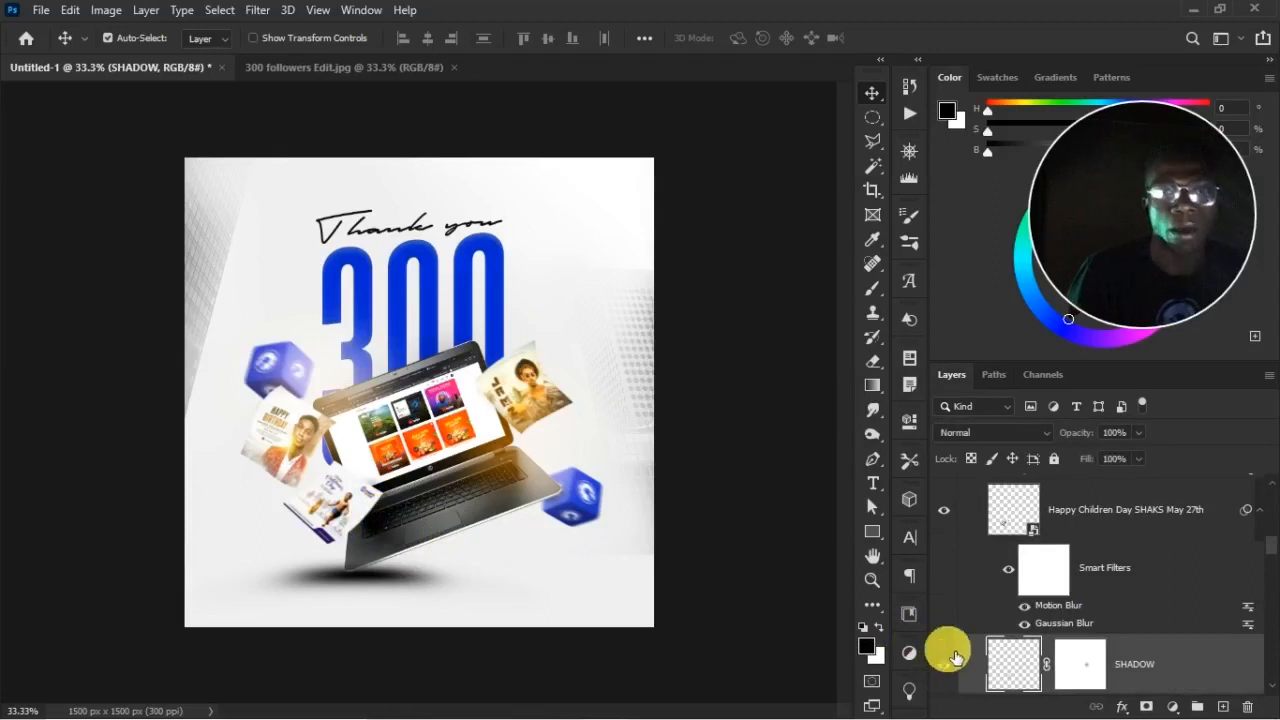